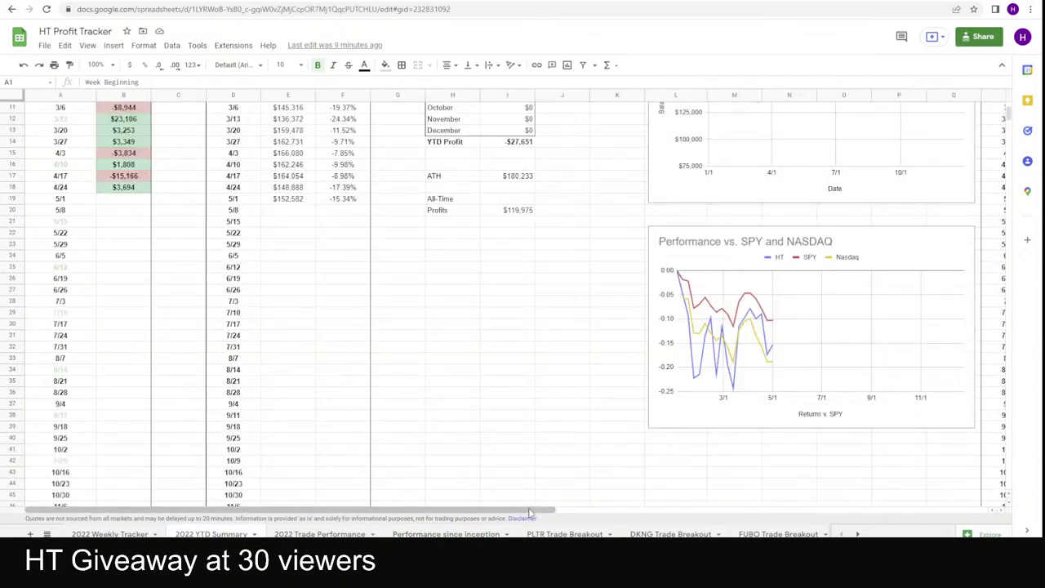
- Open the 2022 Weekly Tracker sheet and examine the upper Week of 4/17 block's net profit and SPY weekly return
scroll(529, 513, "right", 3)
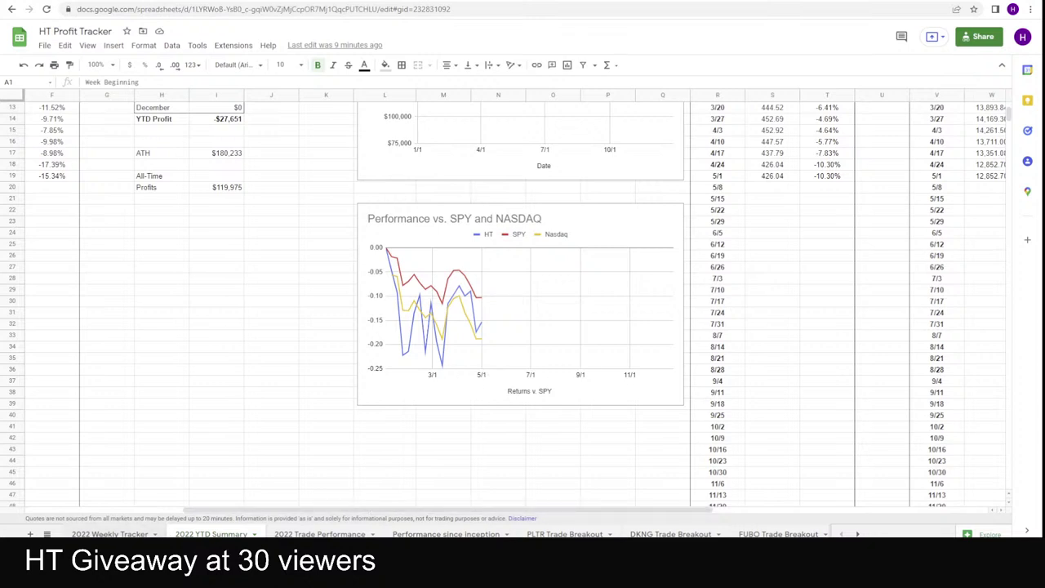
left_click(110, 534)
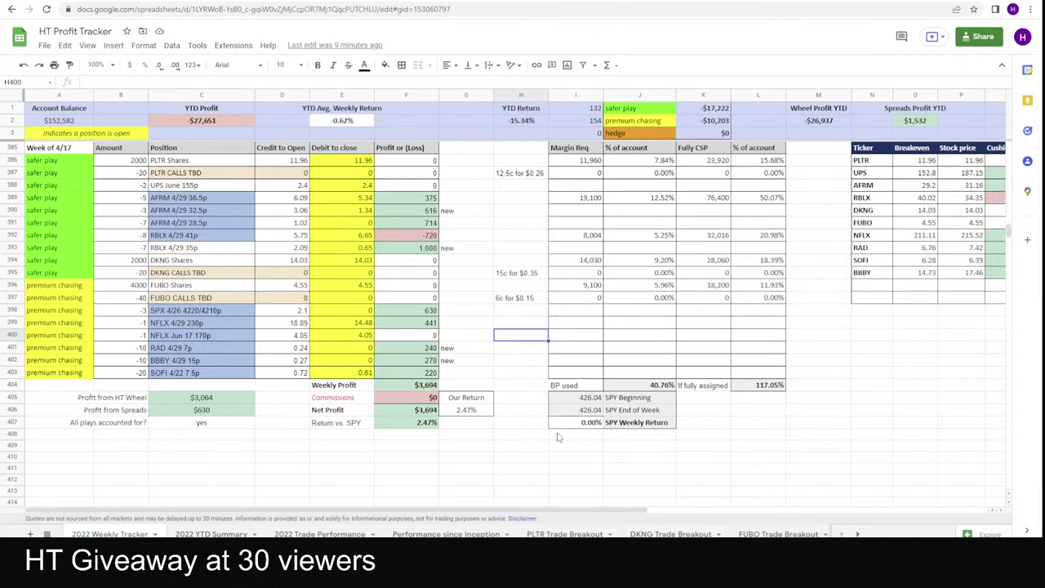
scroll(558, 438, "up", 10)
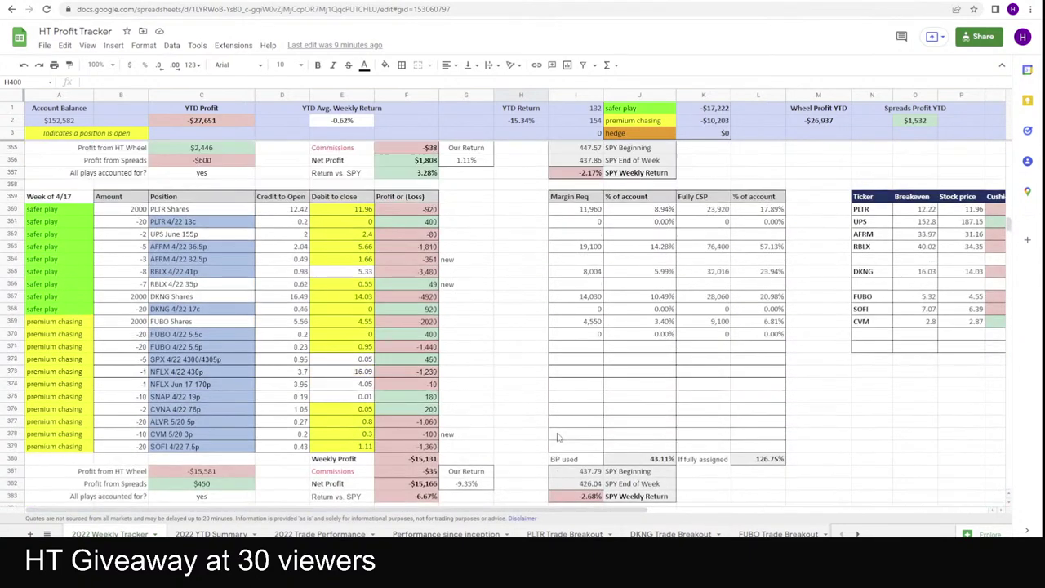
scroll(558, 437, "down", 3)
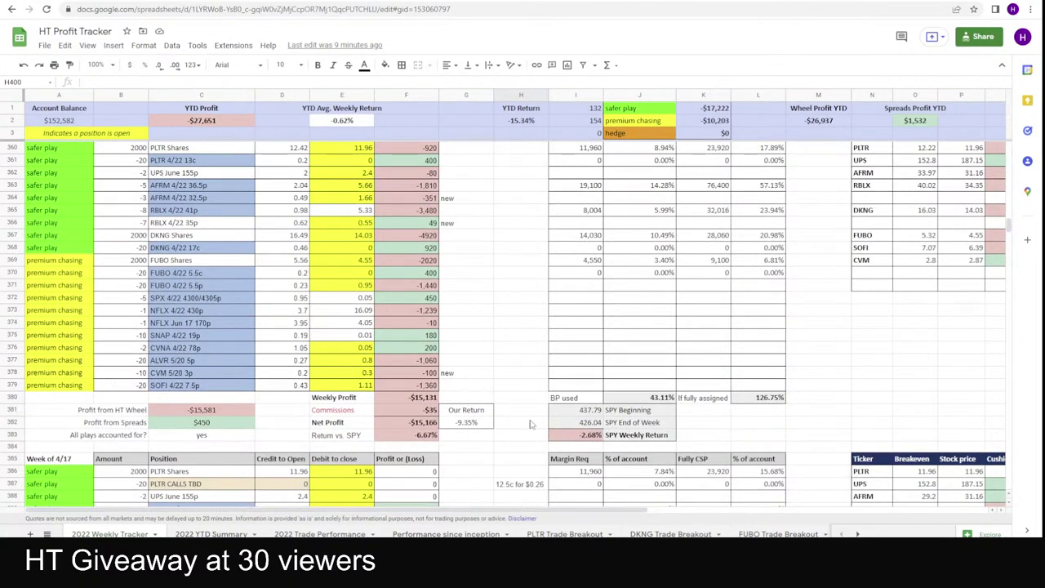
scroll(483, 441, "down", 1)
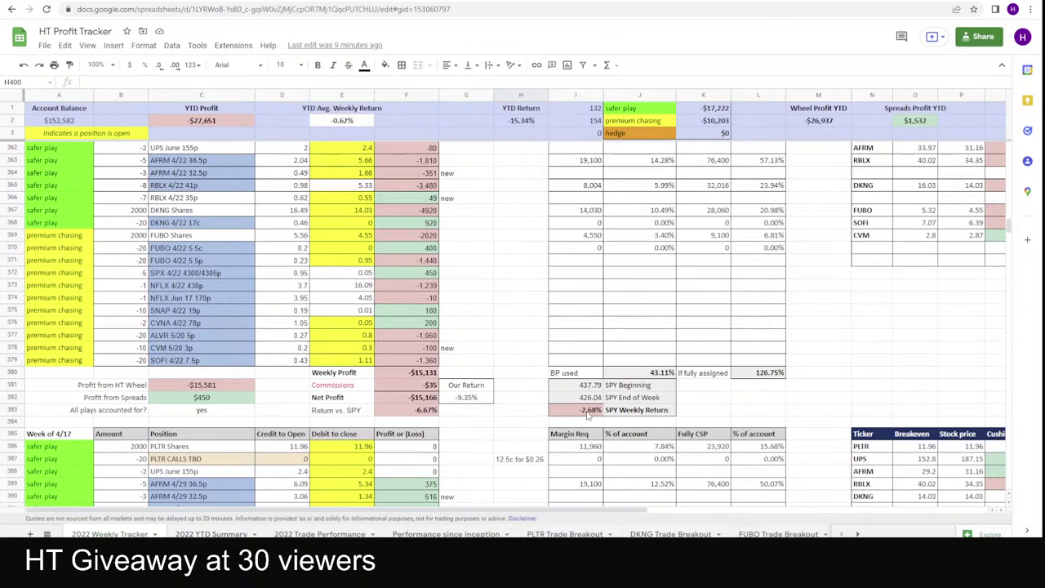
scroll(588, 416, "down", 1)
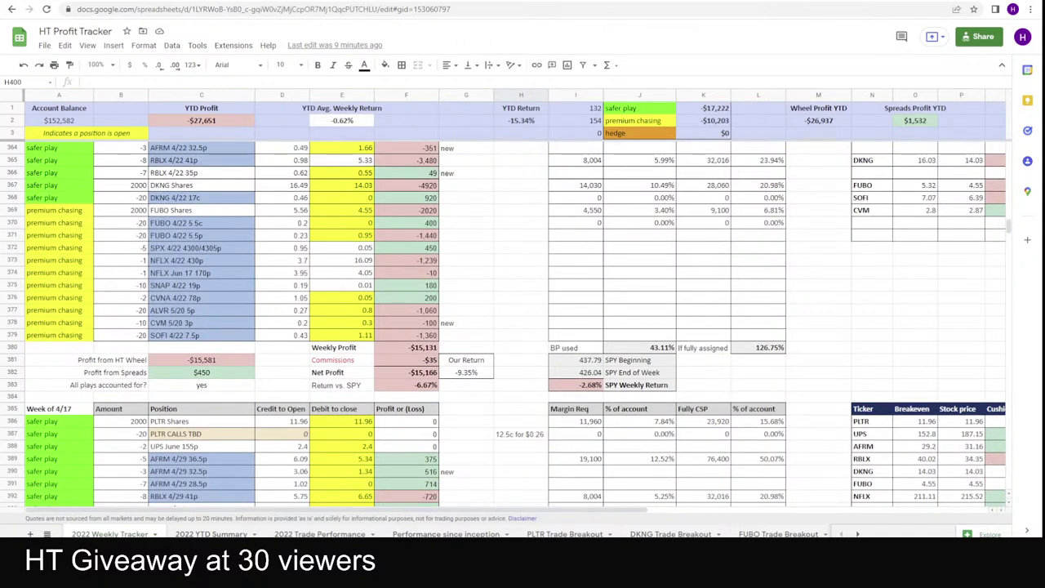
- Switch to the thinkorswim charts and chart TWTR, followed by SPY
key("alt+Tab")
left_click(393, 4)
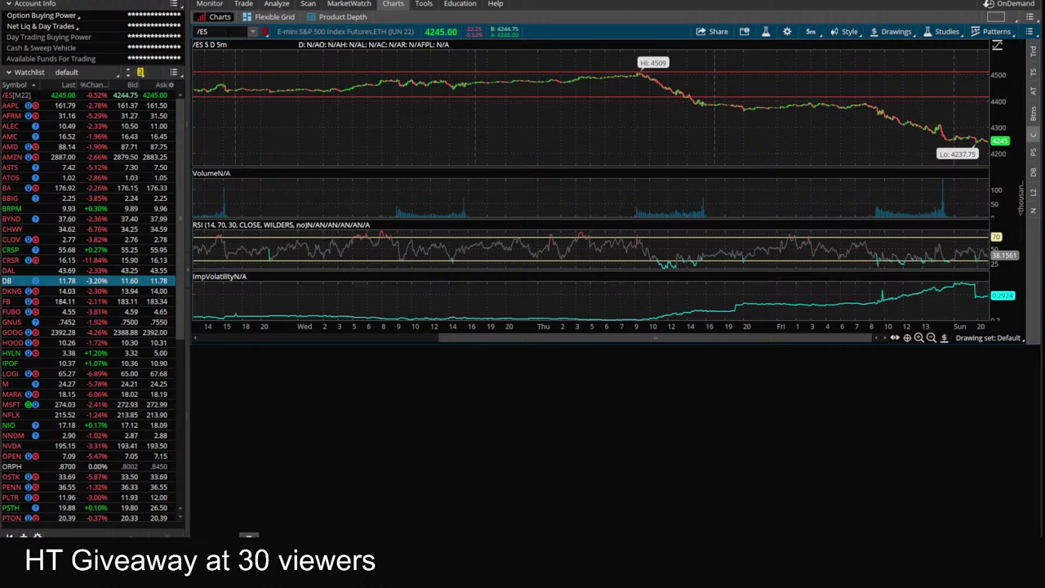
type("TWTR")
key("Return")
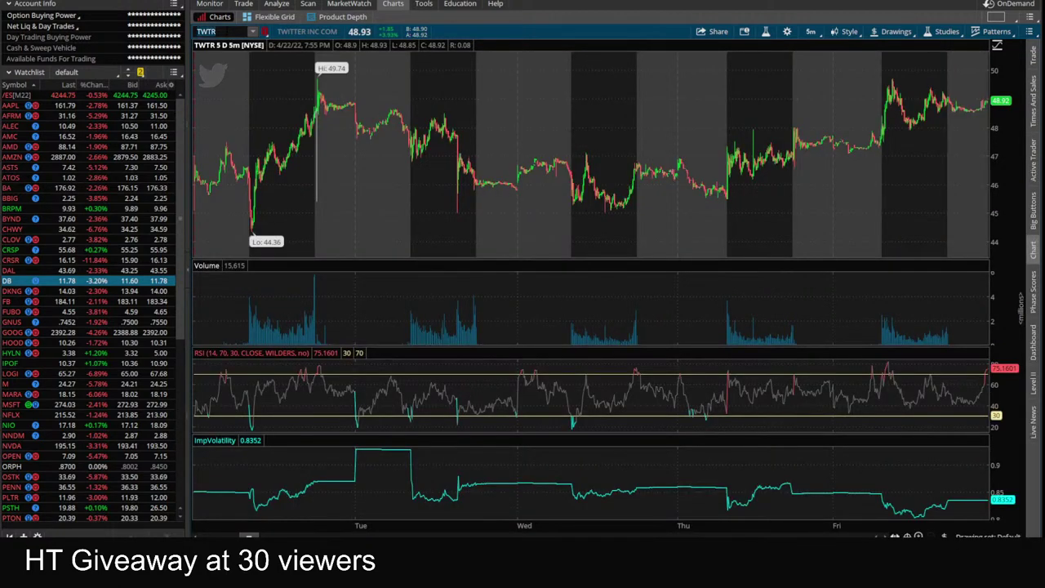
type("SPY")
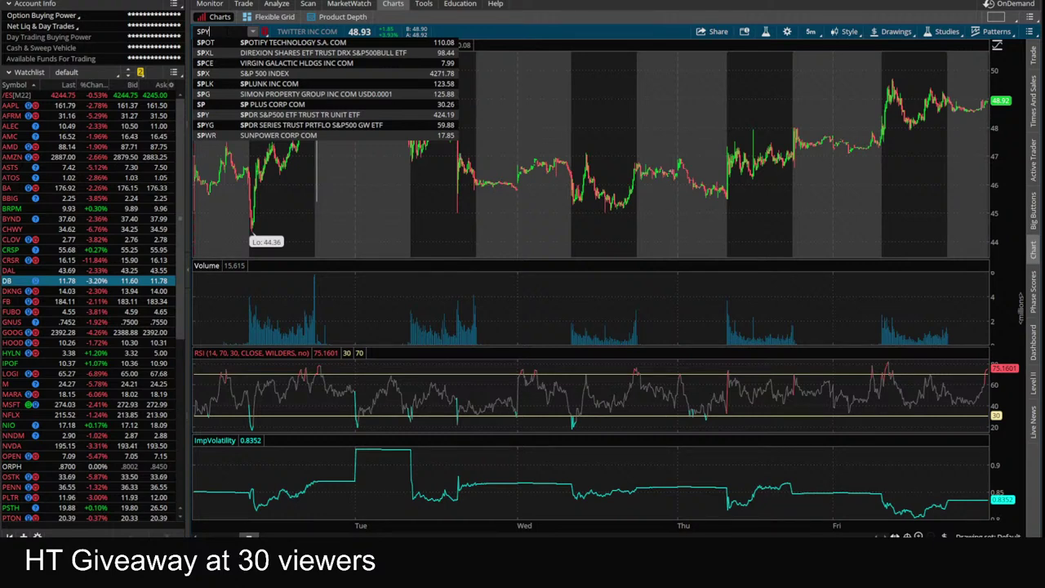
key("Return")
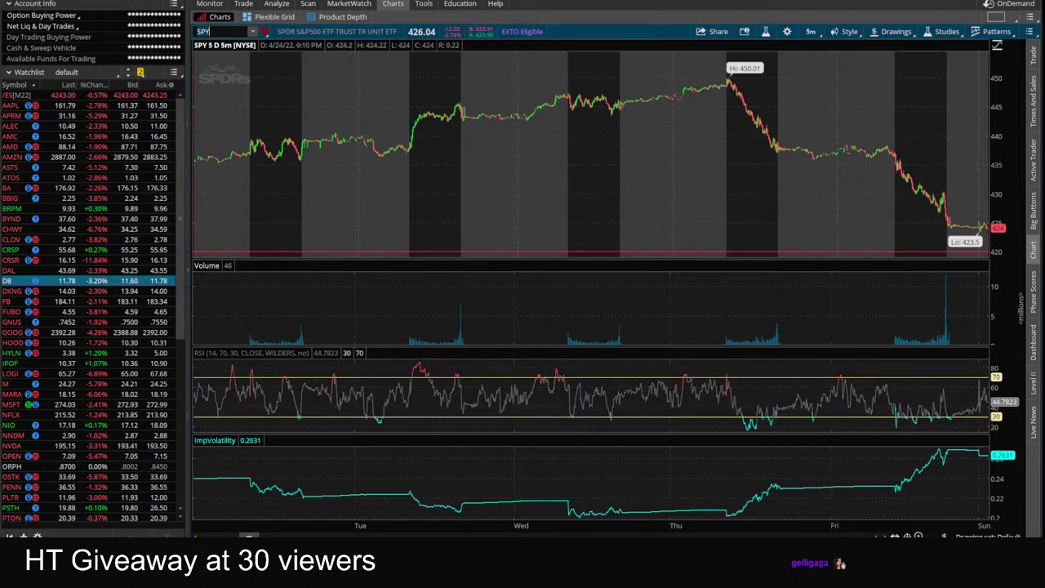
- Return to the HT Profit Tracker and check the combined profit or loss of the PLTR shares and PLTR 4/22 13c rows
mouse_move(317, 531)
left_click(245, 502)
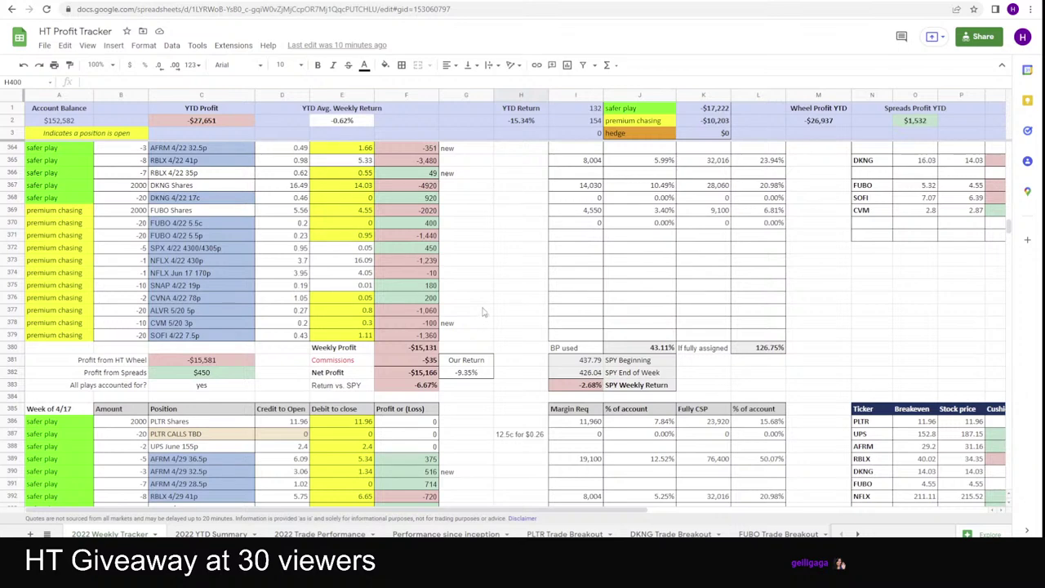
scroll(191, 184, "up", 3)
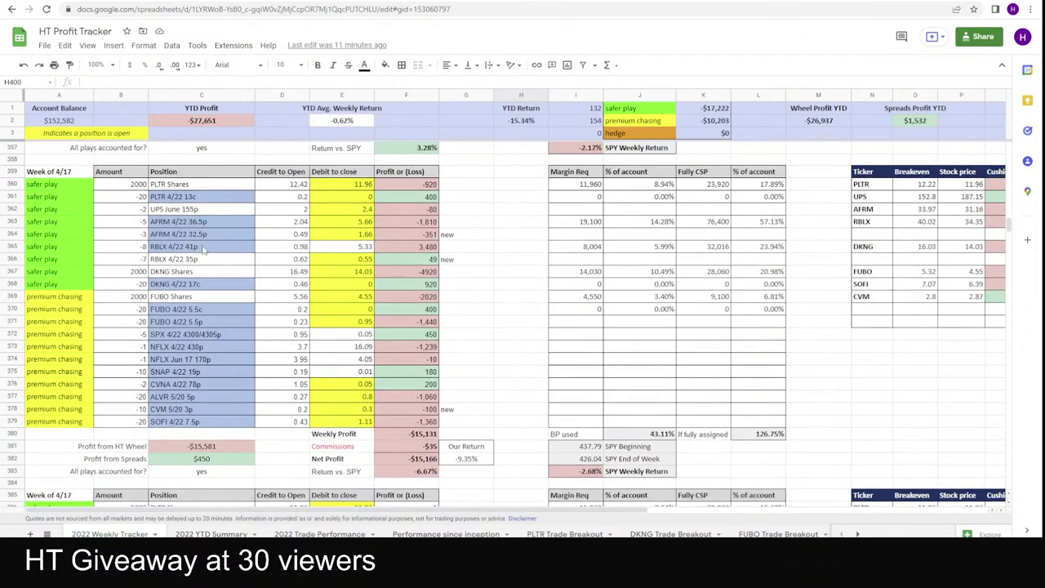
scroll(225, 269, "up", 2)
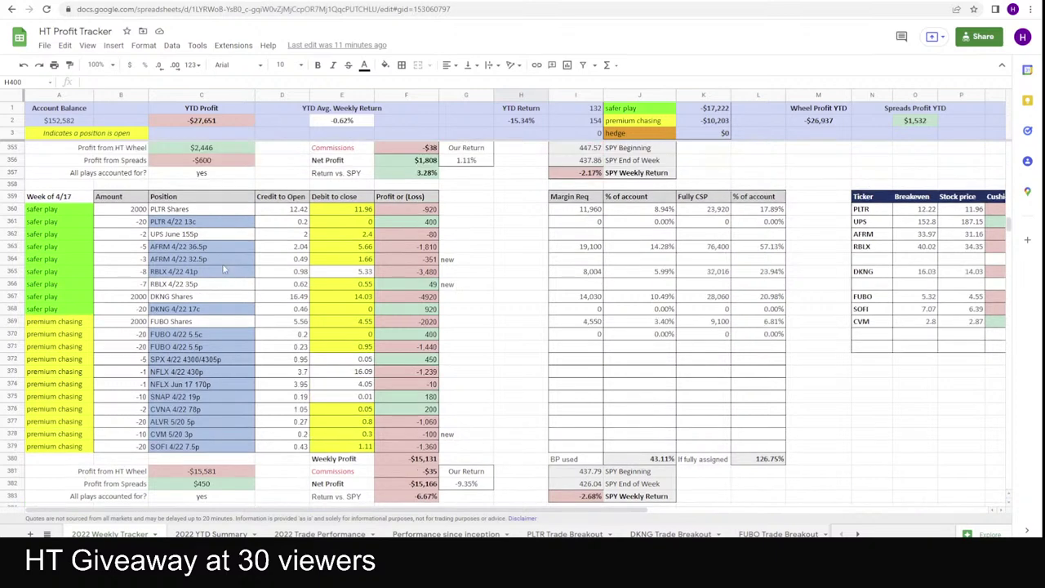
left_click_drag(418, 247, 416, 260)
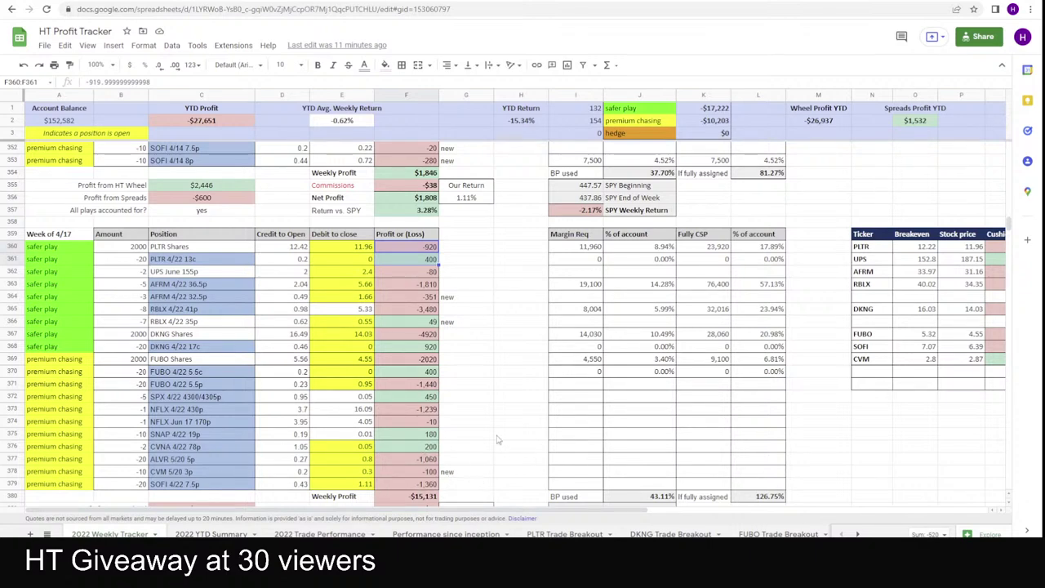
scroll(498, 438, "down", 2)
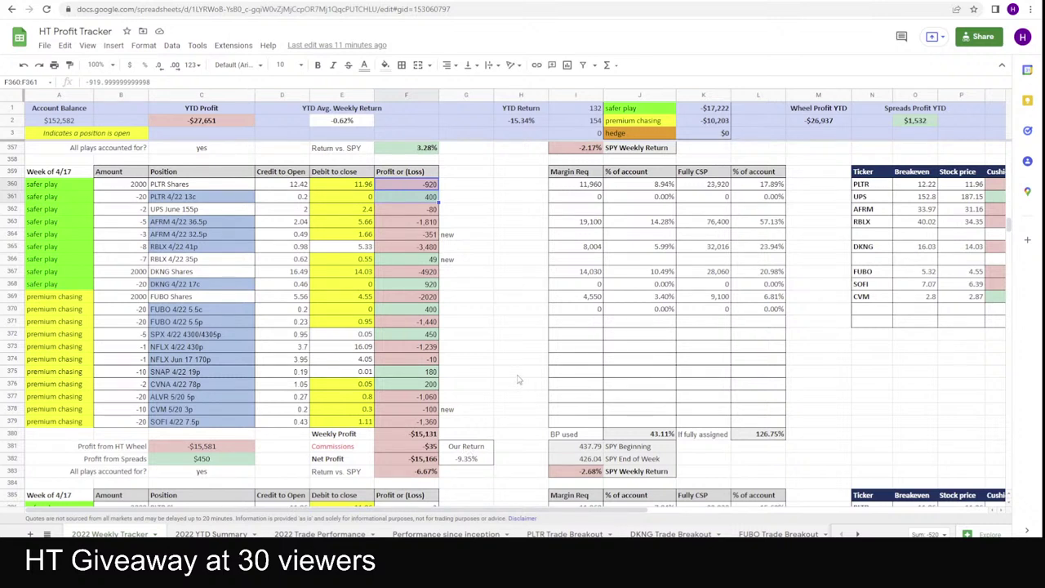
scroll(532, 377, "down", 1)
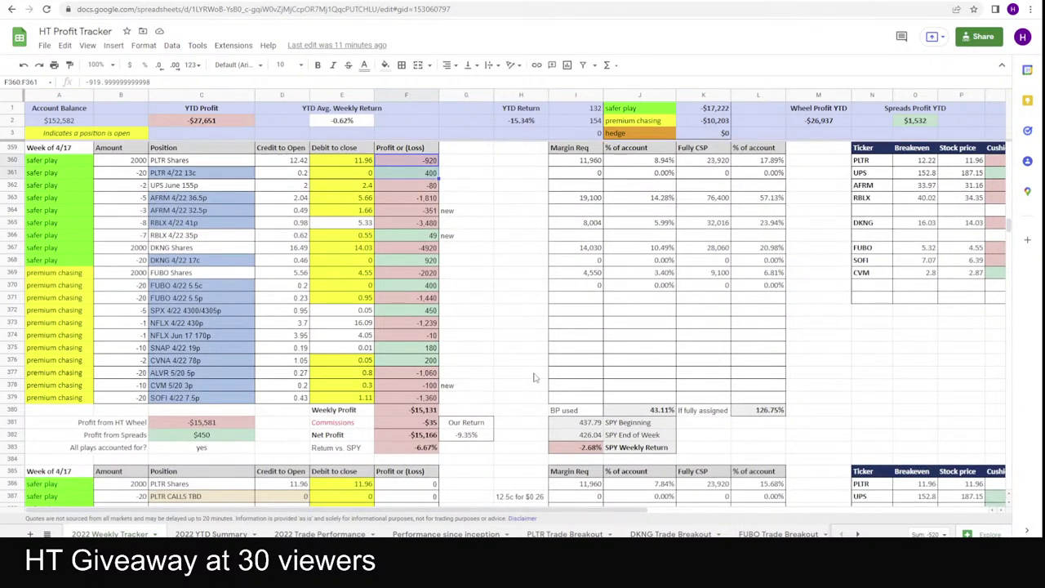
- Examine the positions and profit summary in the lower Week of 4/17 block, comparing them with the block above
scroll(534, 371, "down", 5)
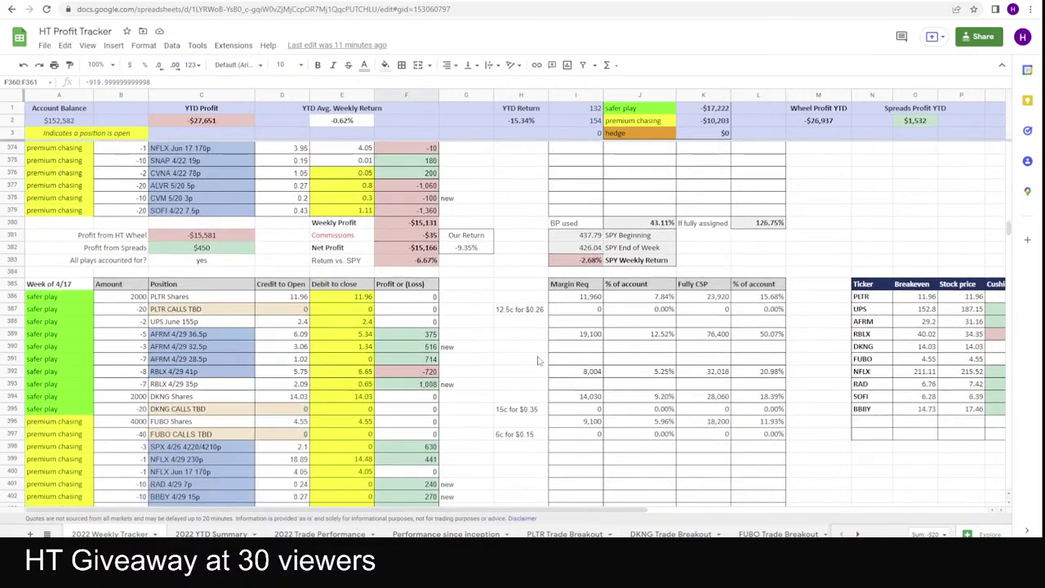
scroll(538, 360, "down", 2)
scroll(538, 360, "up", 2)
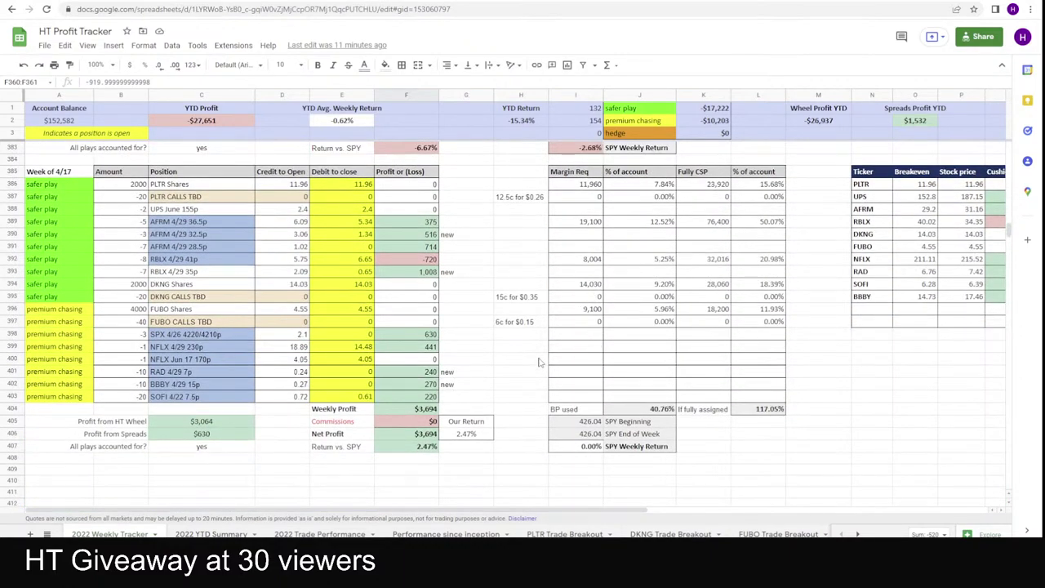
scroll(545, 382, "down", 1)
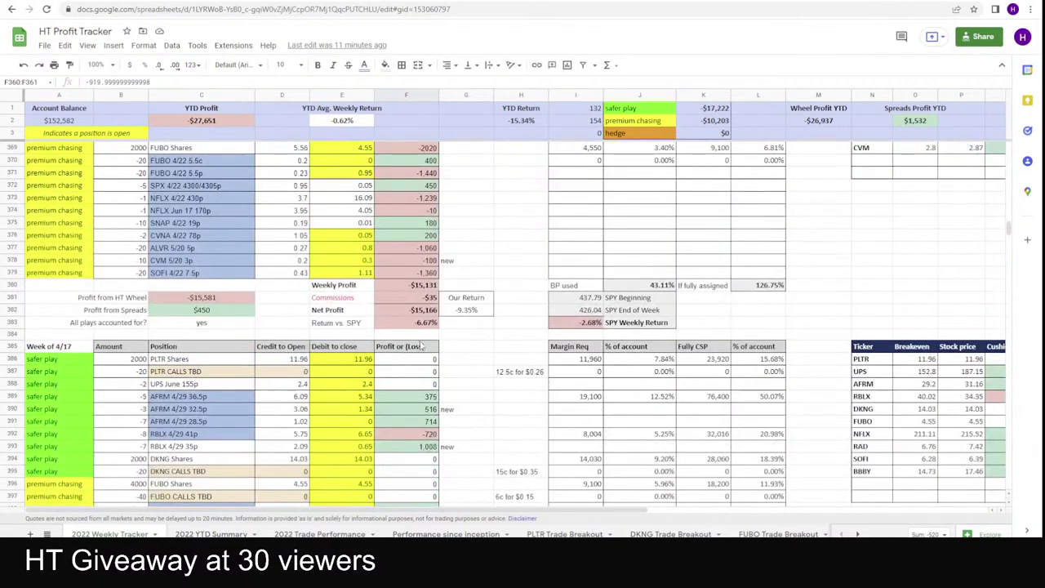
scroll(463, 354, "up", 1)
scroll(482, 326, "down", 1)
scroll(482, 327, "down", 2)
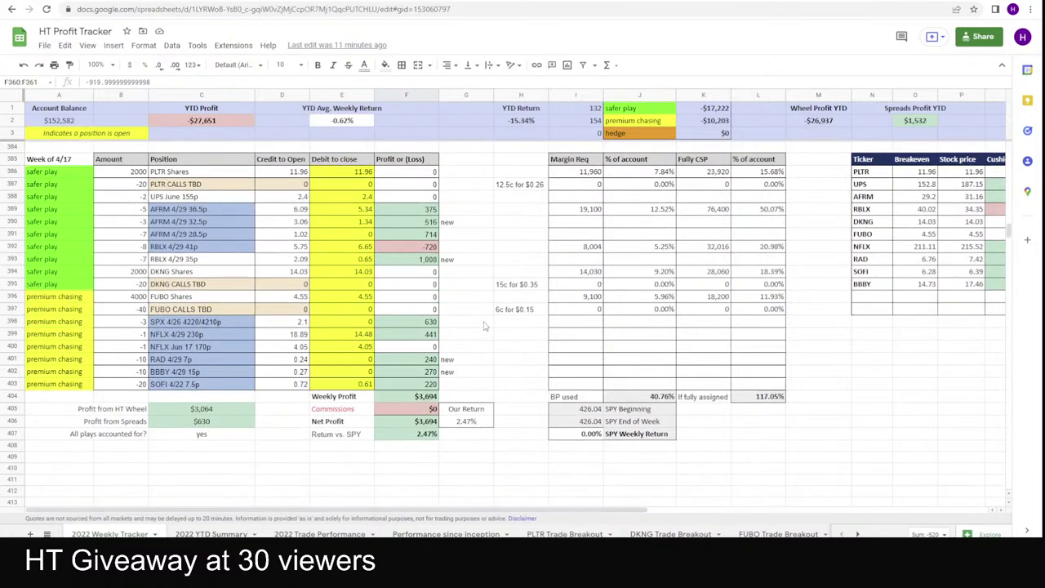
scroll(483, 326, "up", 1)
scroll(483, 328, "down", 1)
- Switch to thinkorswim and set the SPY chart to the 180-day, 4-hour time frame
key("alt+Tab")
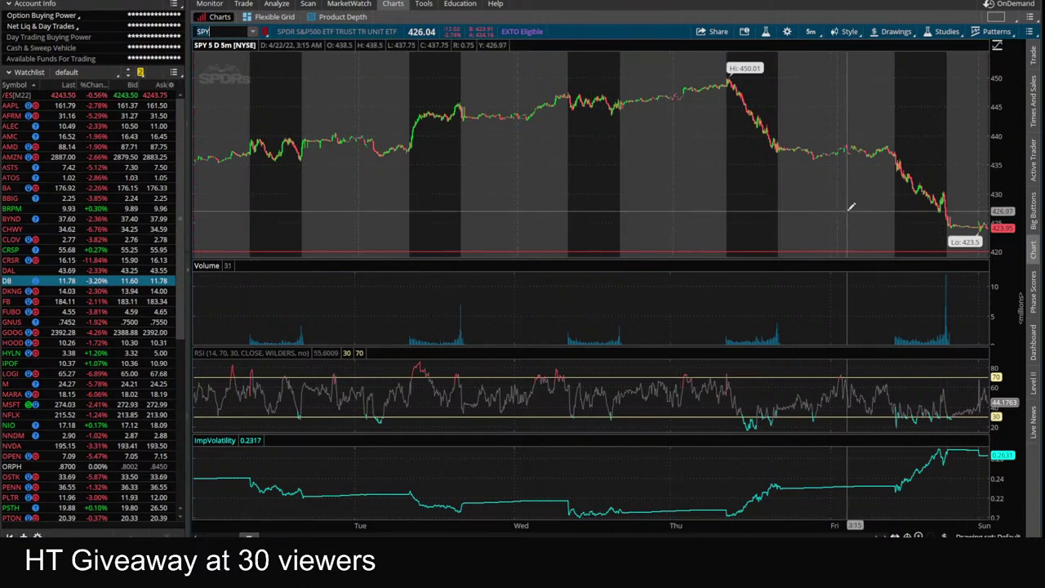
left_click(811, 31)
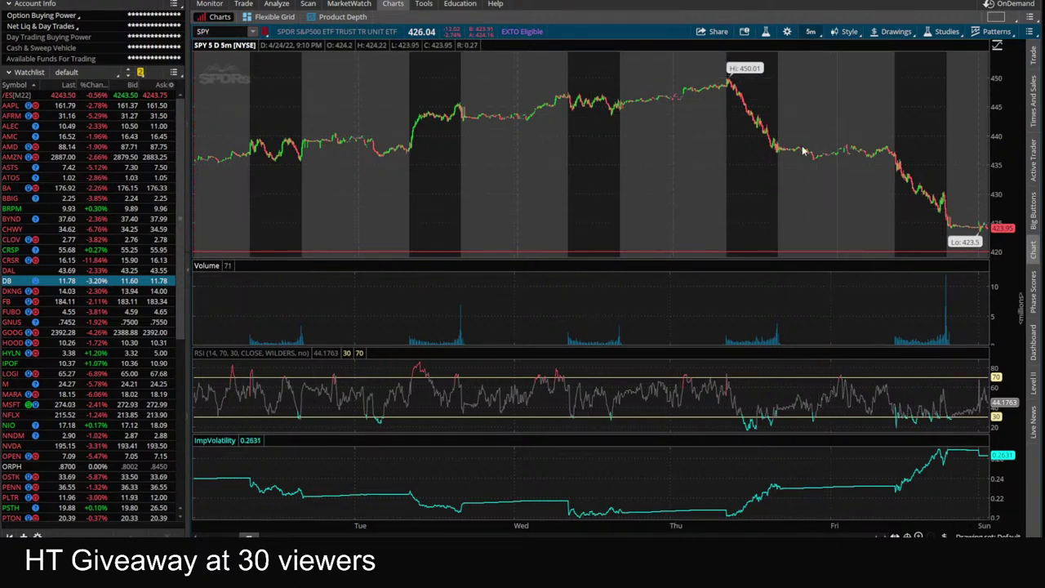
left_click(775, 150)
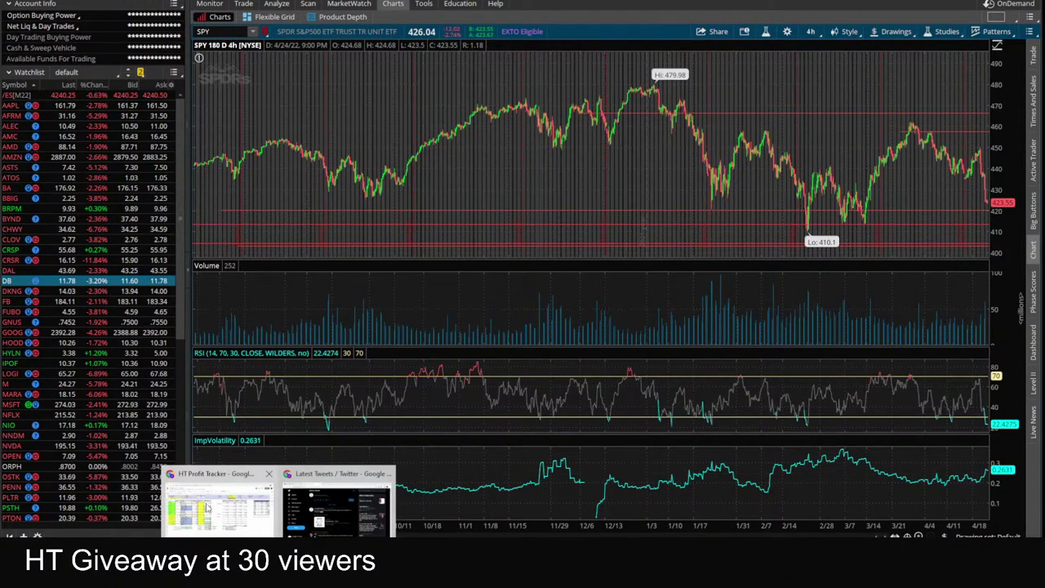
- Compare the open positions in the HT Profit Tracker with the SPY chart in thinkorswim
left_click(207, 508)
scroll(341, 321, "down", 4)
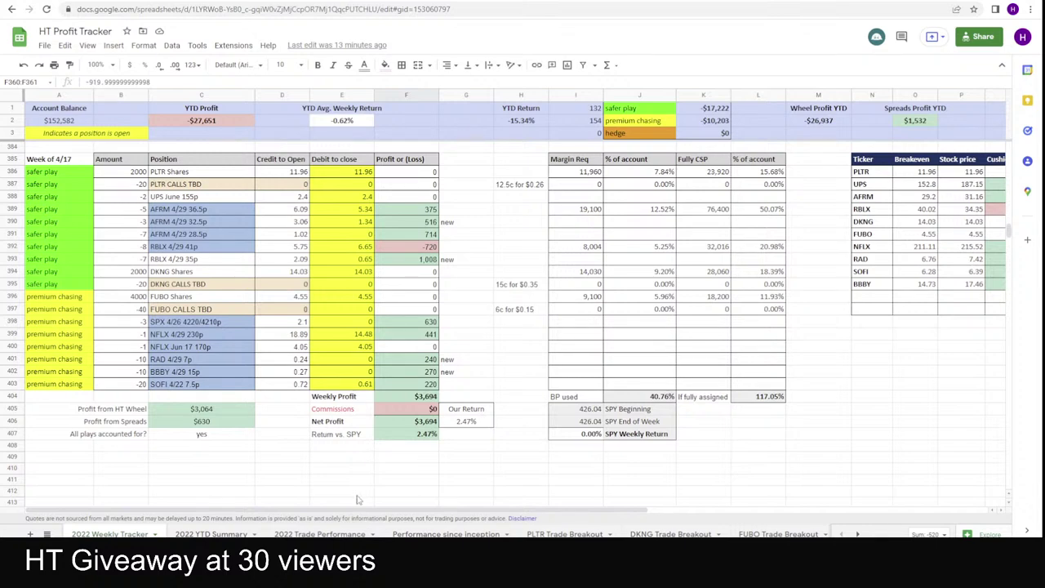
key("alt+Tab")
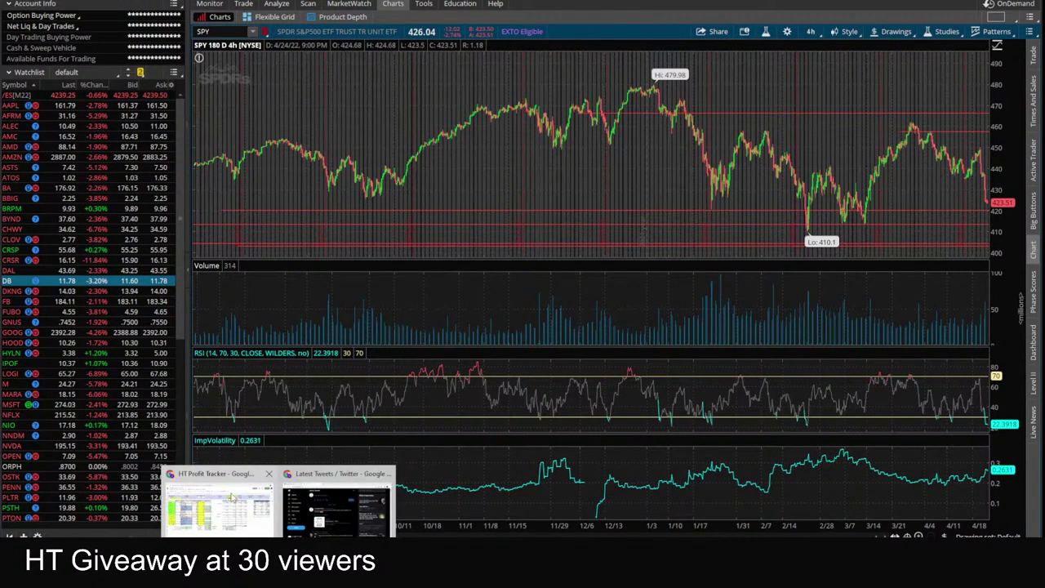
left_click(231, 497)
key("alt+Tab")
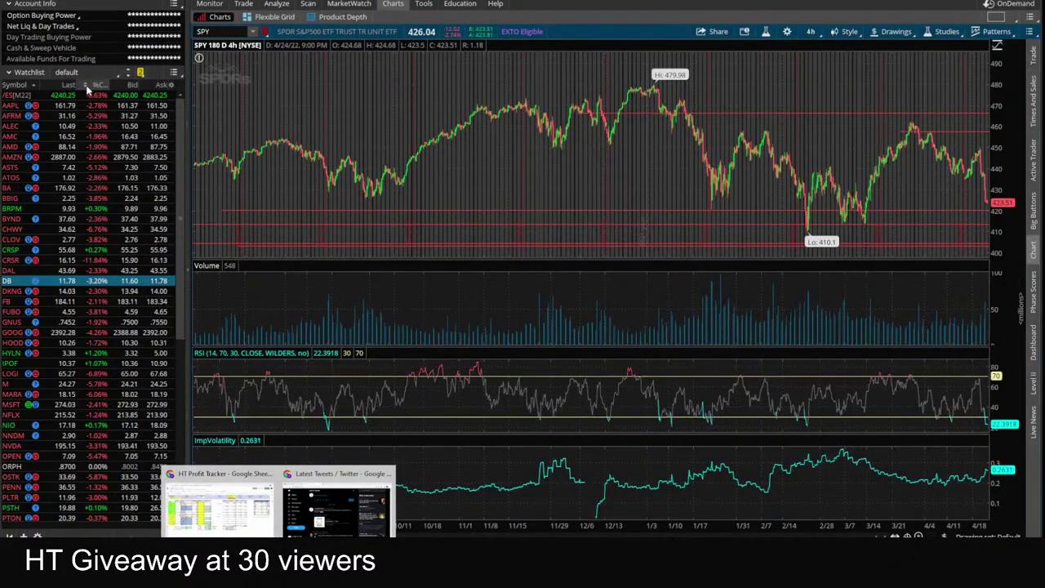
- Return to the HT Profit Tracker and select the SPX 4/26 4220/4210p position in the lower Week of 4/17 block
left_click(217, 506)
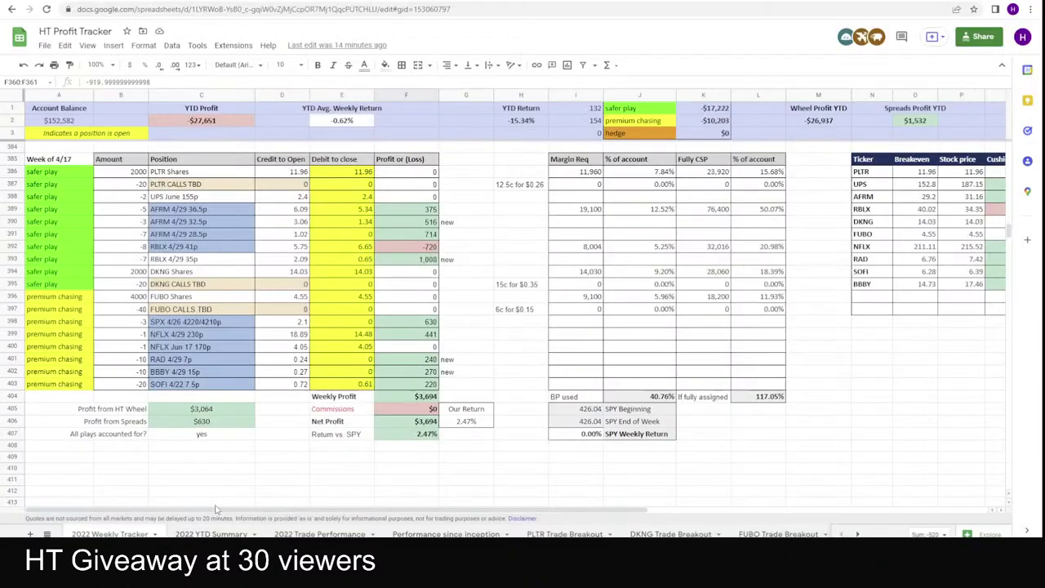
left_click(174, 325)
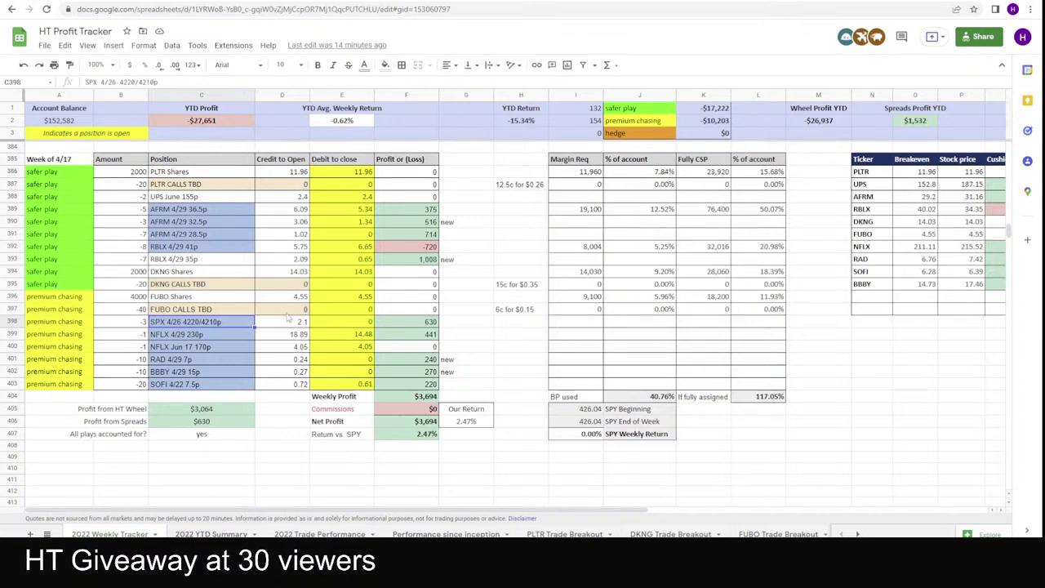
scroll(289, 318, "up", 2)
scroll(410, 204, "down", 2)
- View the April 25, 2022 earnings releases image in Discord's earnings-plays channel, and return to the HT Profit Tracker
key("alt+Tab")
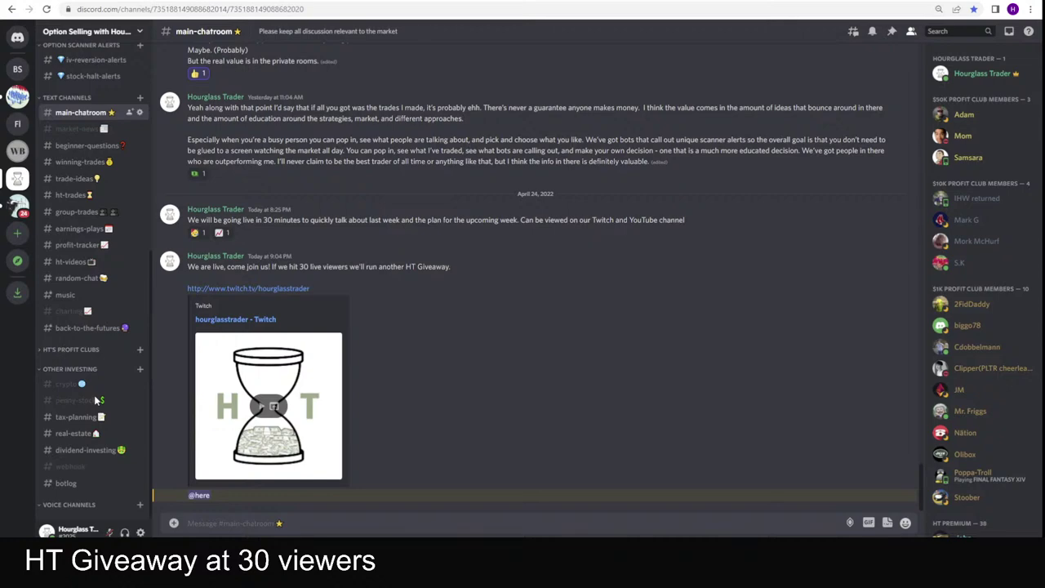
left_click(79, 229)
left_click(292, 253)
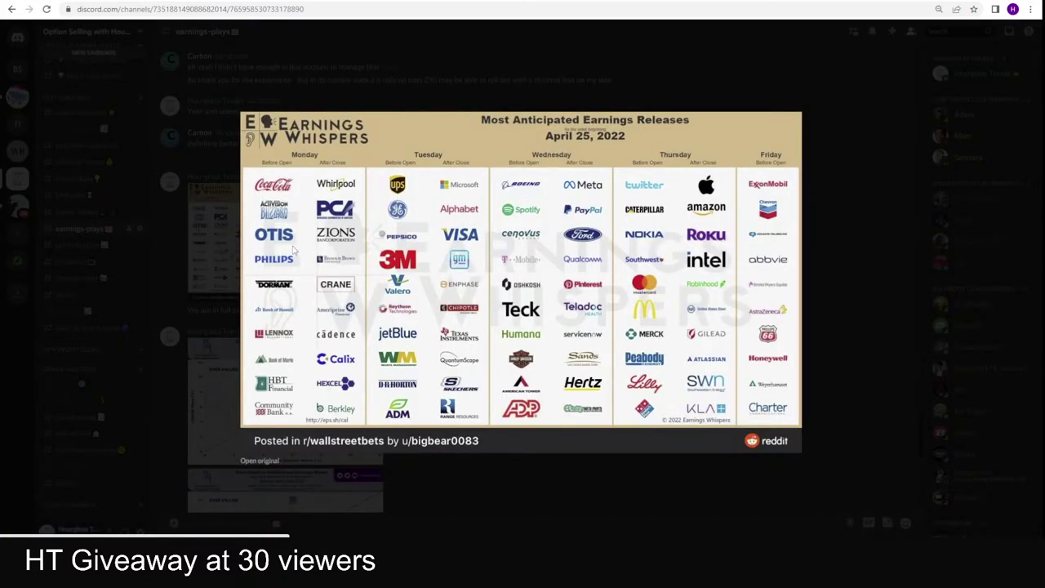
key("ctrl+Tab")
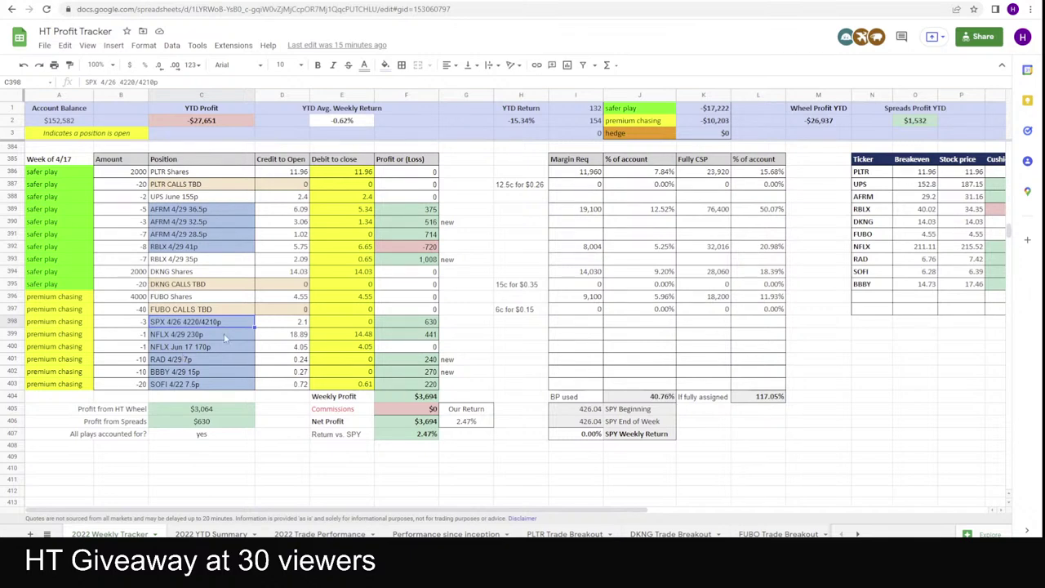
- Switch to thinkorswim and load the SPX symbol in the chart
key("alt+Tab")
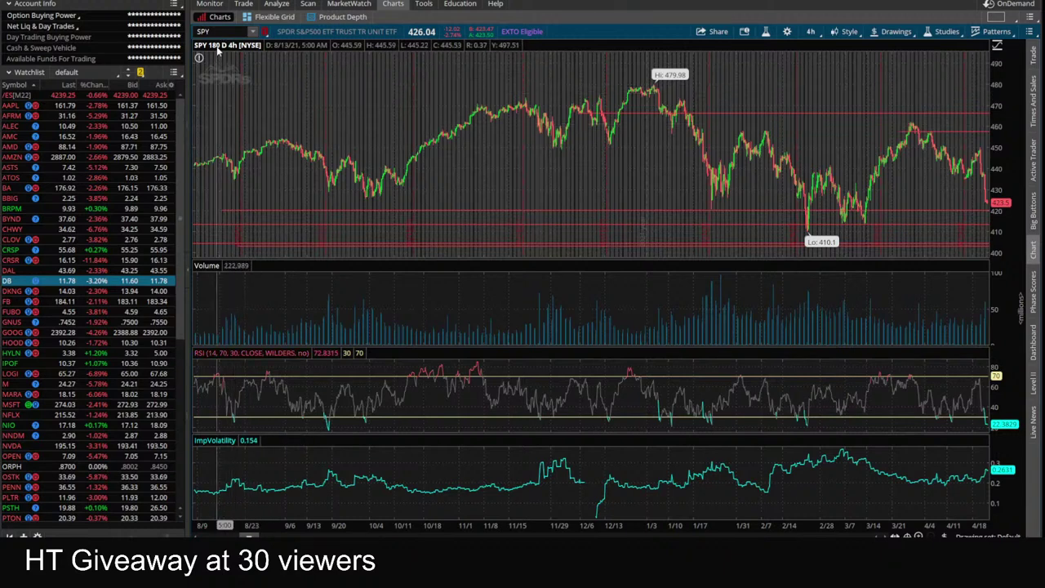
type("S")
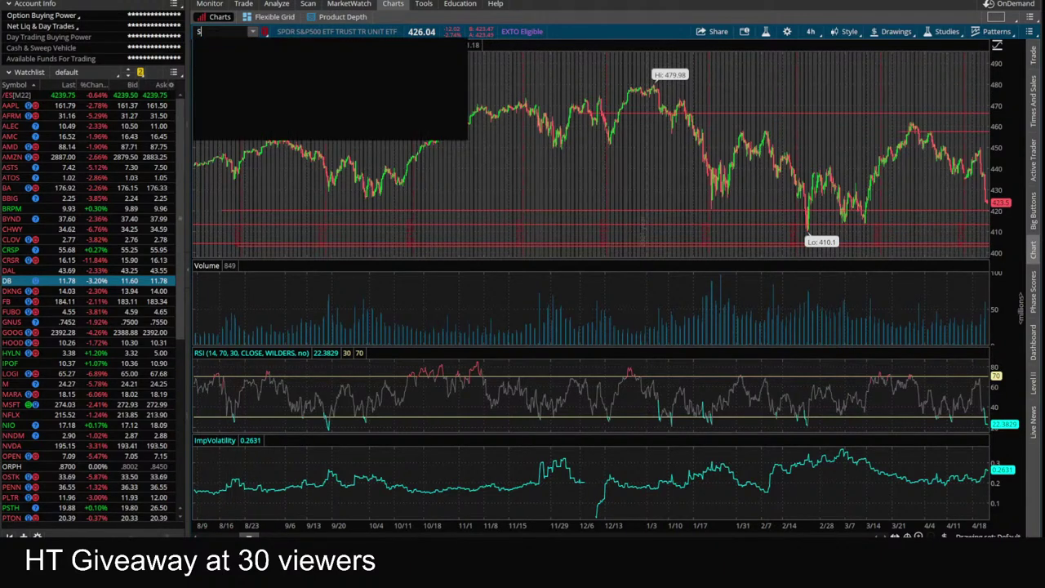
type("PX")
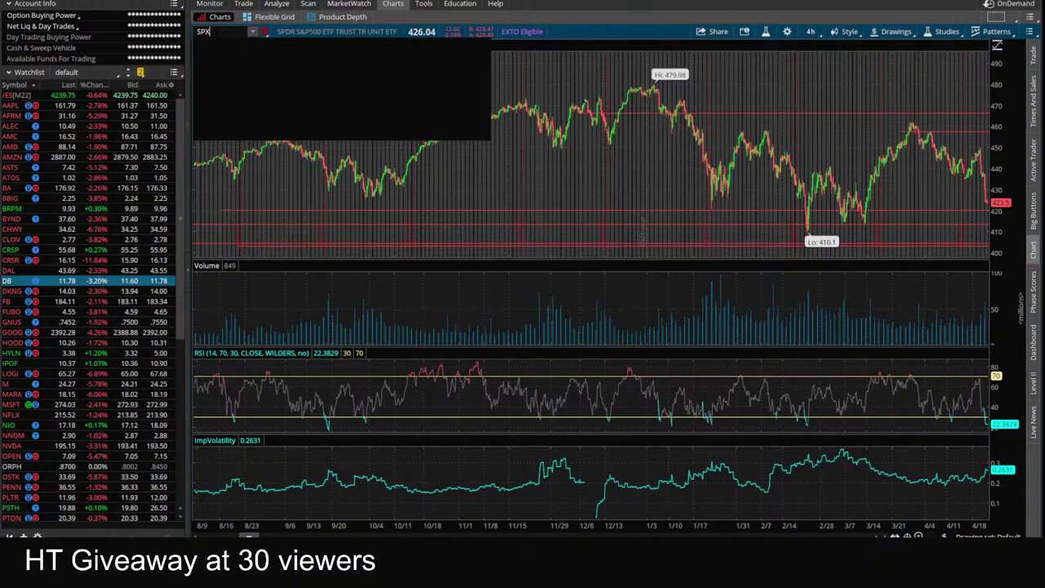
key("Return")
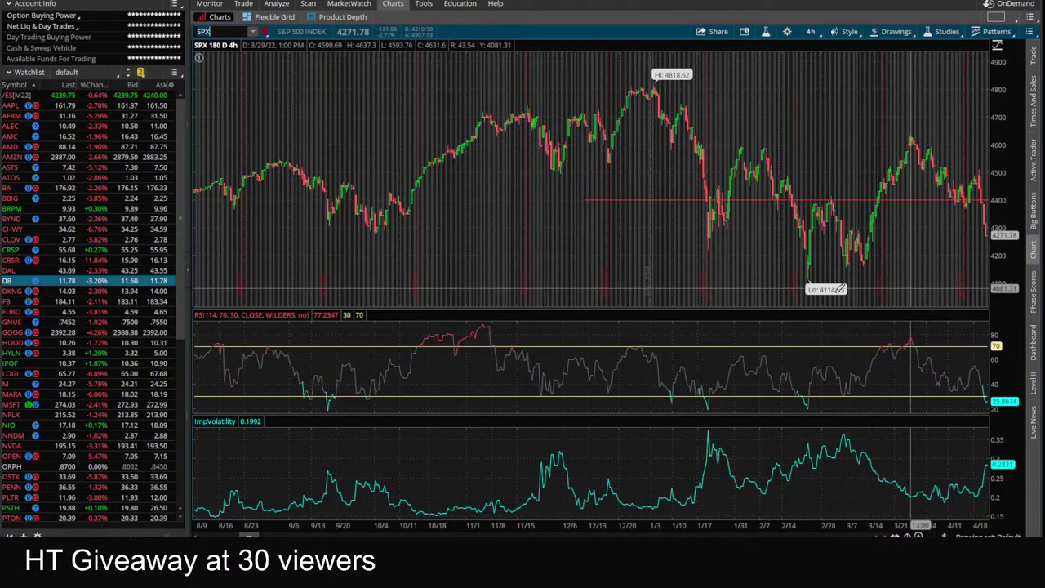
- Draw a horizontal line at about 4220 on the SPX chart and remove the older line near 4400
key("alt+Tab")
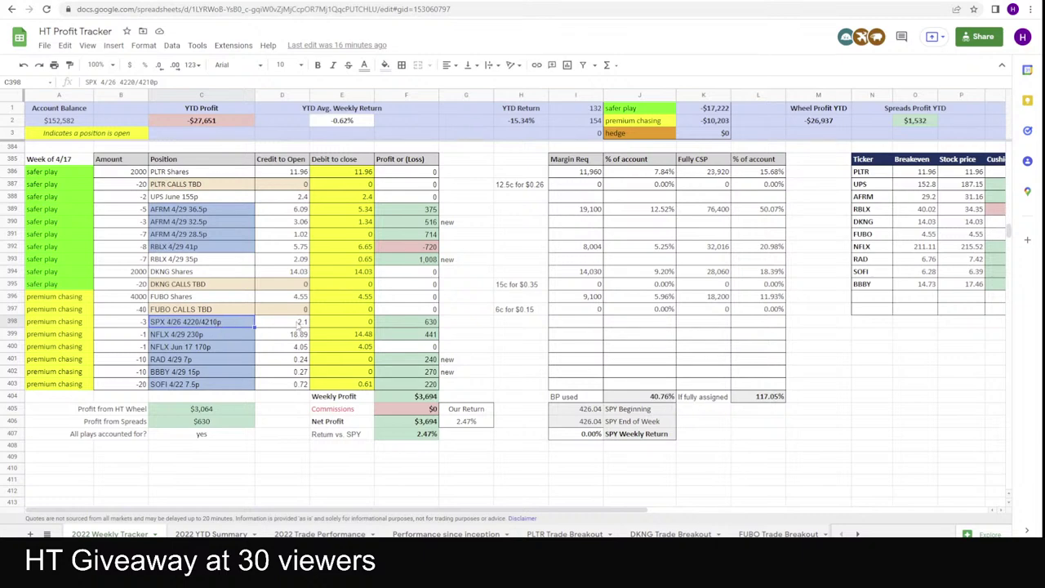
key("alt+Tab")
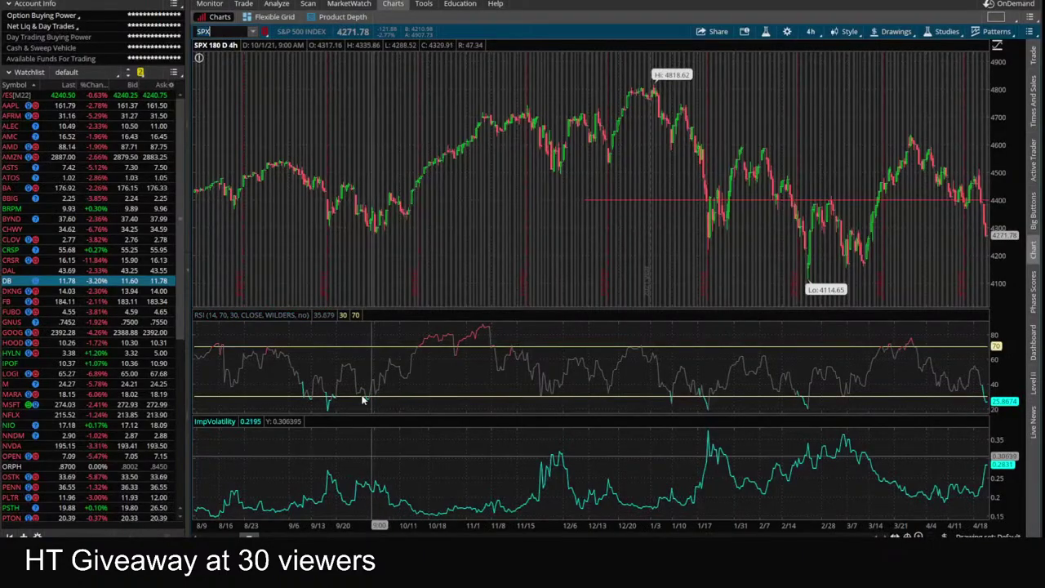
left_click(690, 252)
left_click_drag(942, 252, 951, 248)
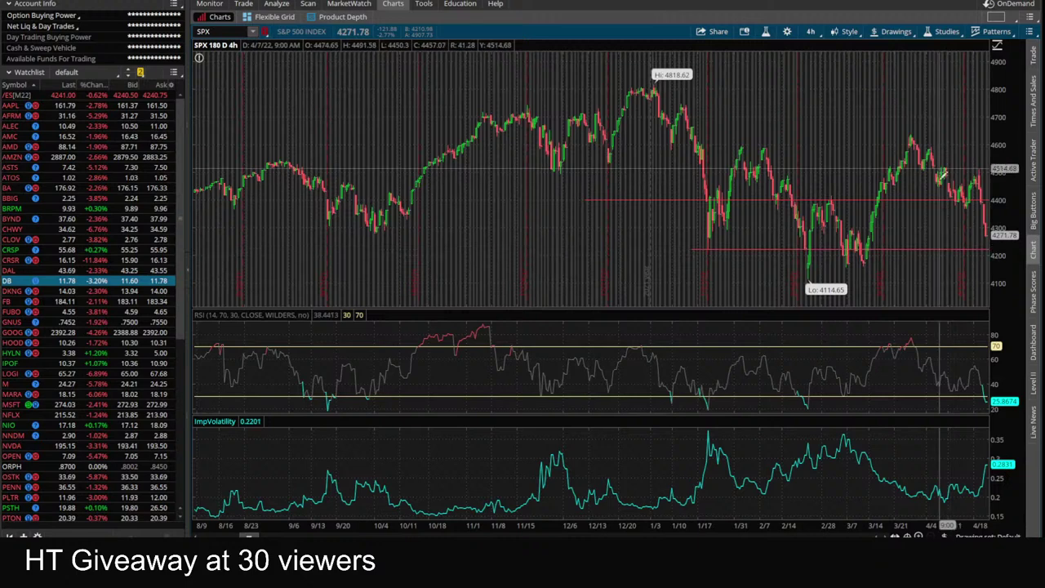
right_click(943, 201)
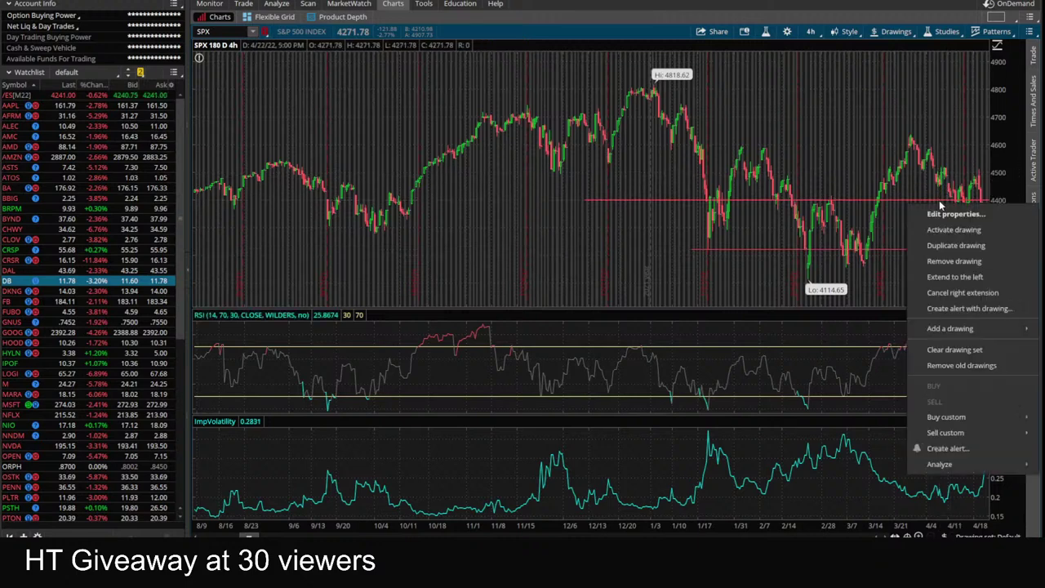
left_click(955, 262)
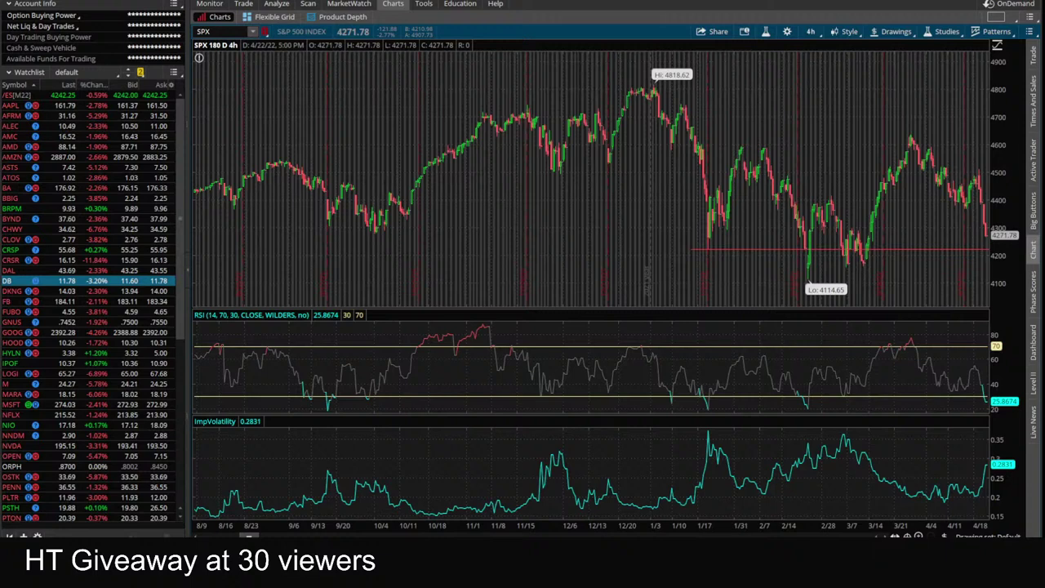
- Compare the SPX 4/26 4220/4210p position in the HT Profit Tracker with the SPX chart, and return to the tracker
key("alt+Tab")
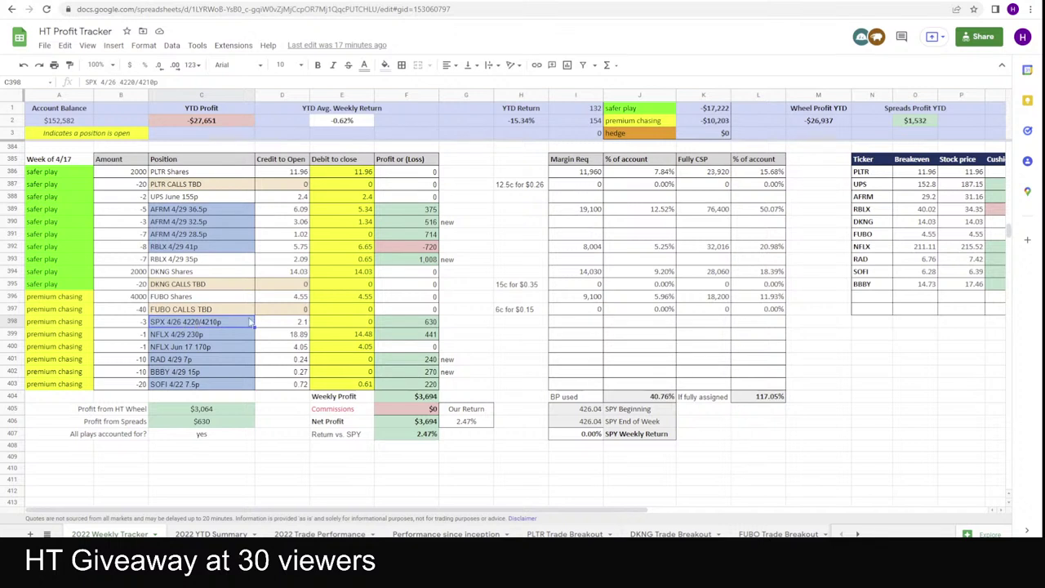
left_click(218, 325)
key("alt+Tab")
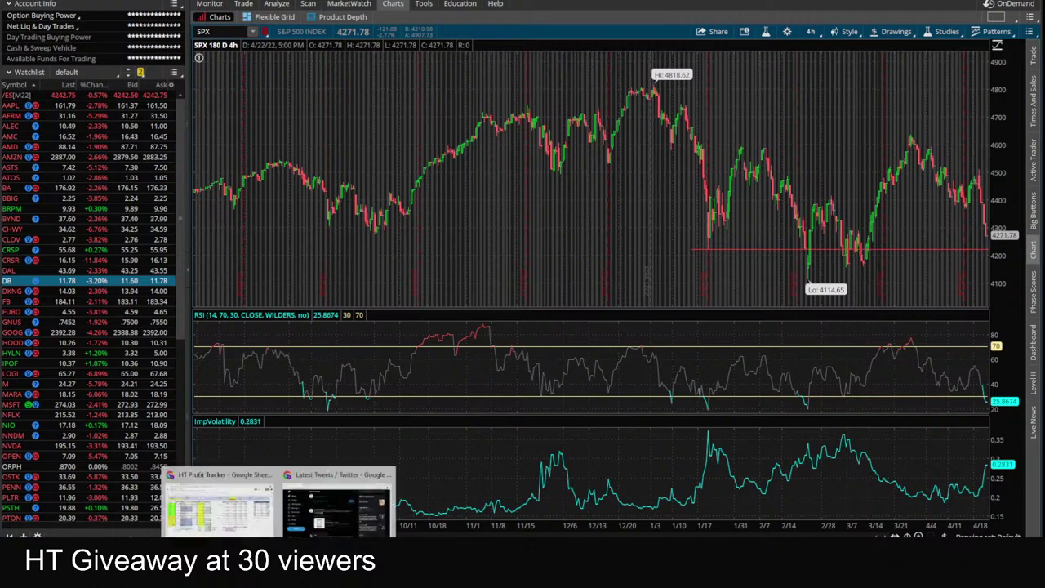
left_click(210, 513)
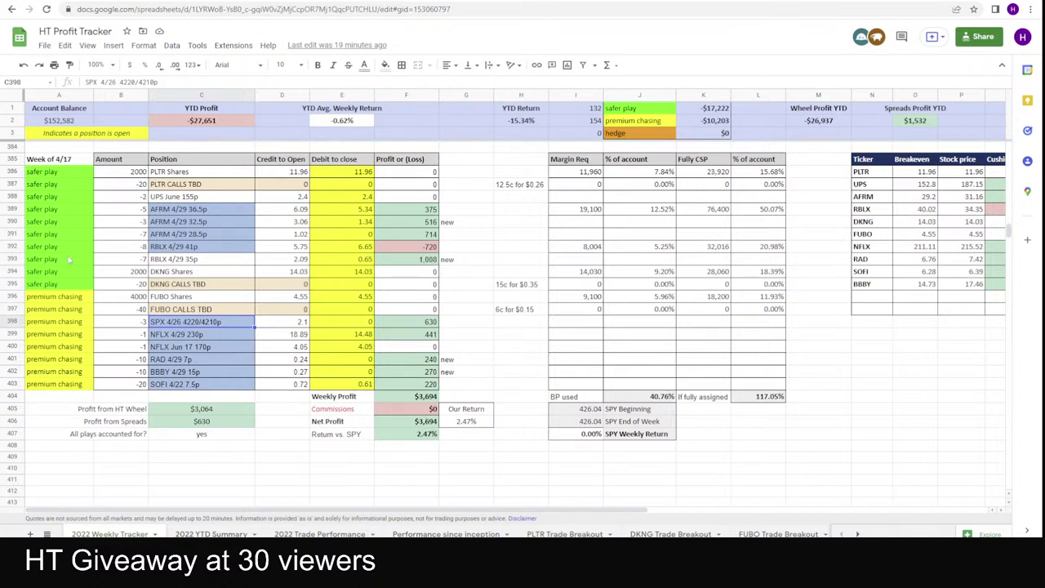
- Change the header of the lower Week of 4/17 block to Week of 4/24
left_click(77, 160)
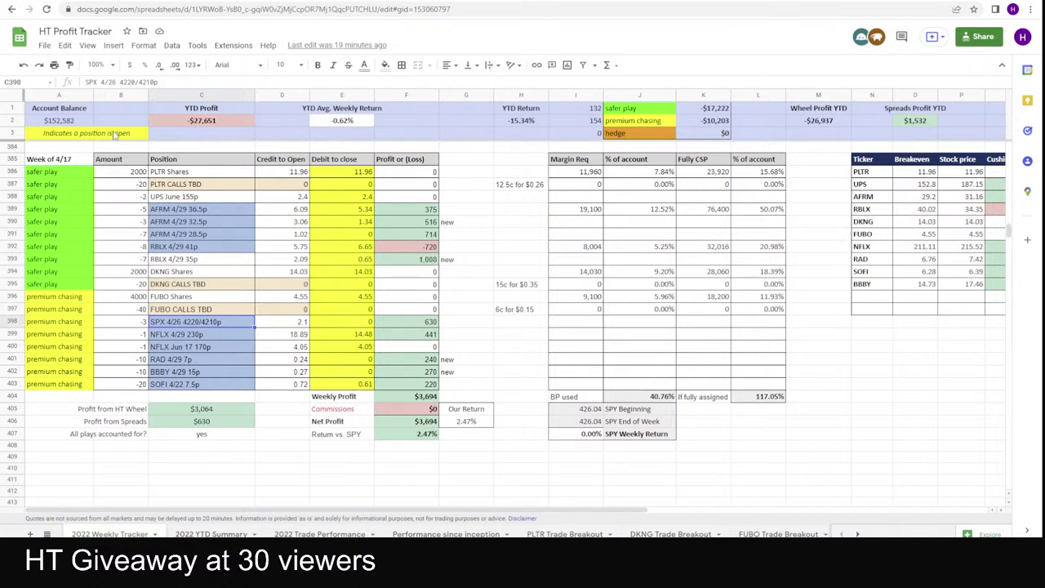
left_click(150, 81)
key("BackSpace")
key("BackSpace")
type("24")
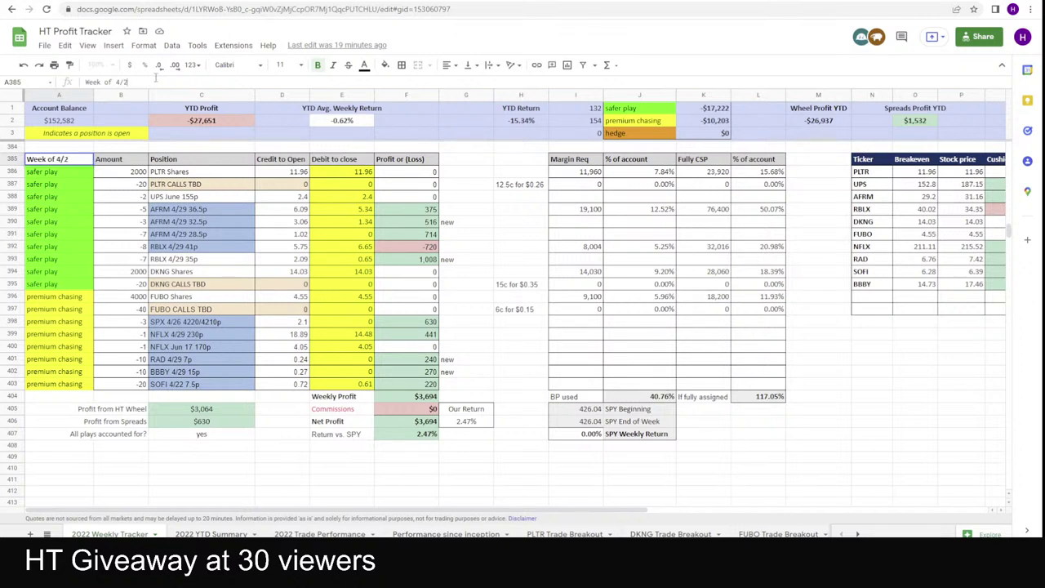
key("Return")
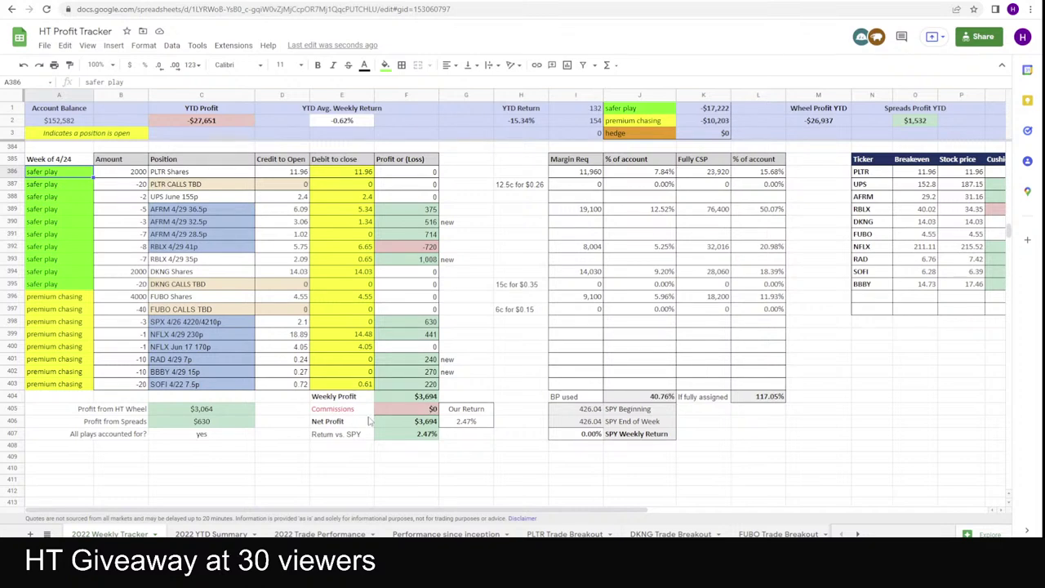
- Switch to thinkorswim, load the DKNG chart and set its time frame to 20 D : 1h
scroll(318, 381, "up", 3)
scroll(420, 277, "down", 5)
key("alt+Tab")
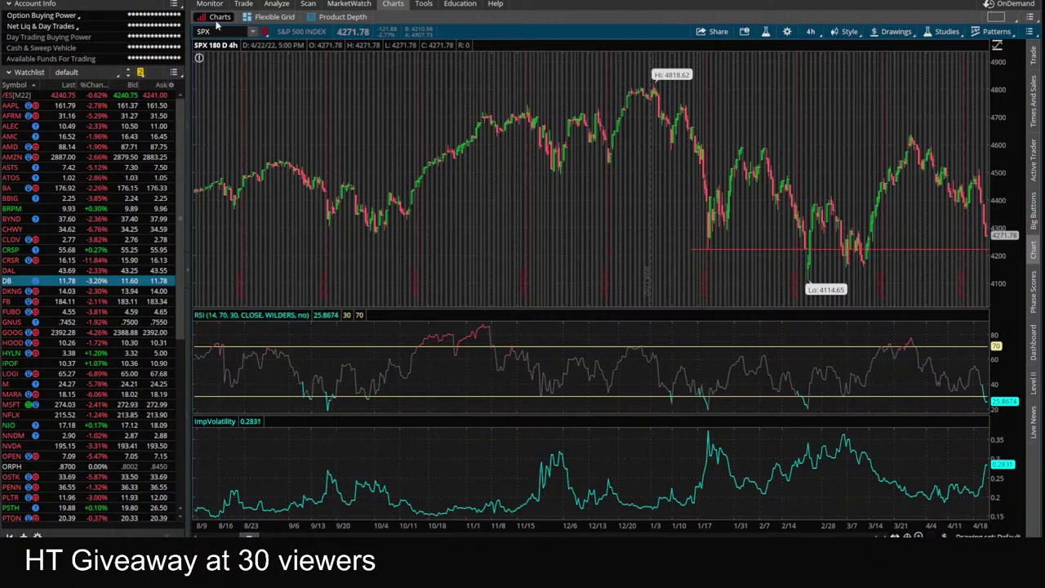
type("DKNG")
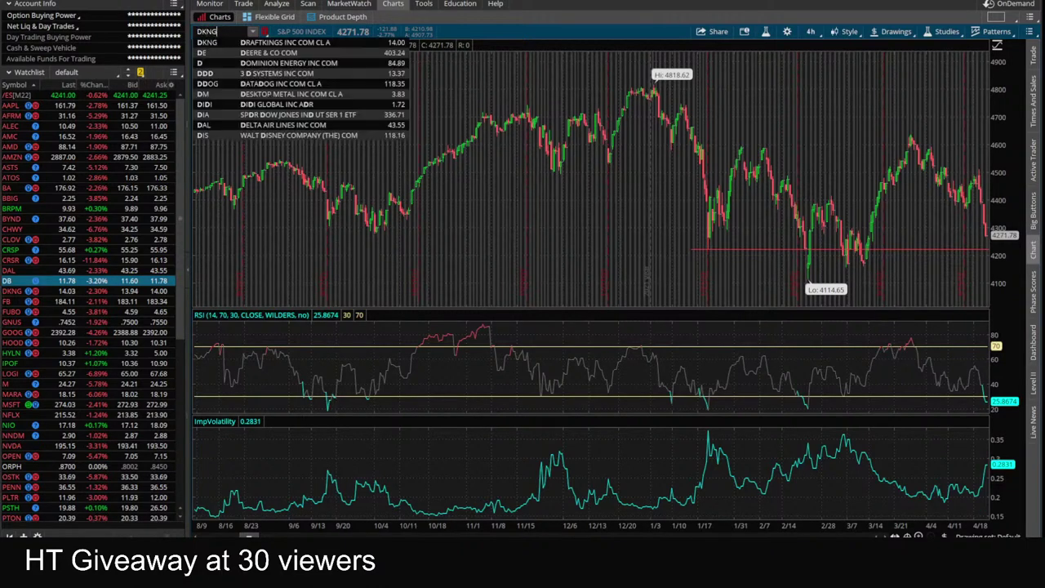
key("Return")
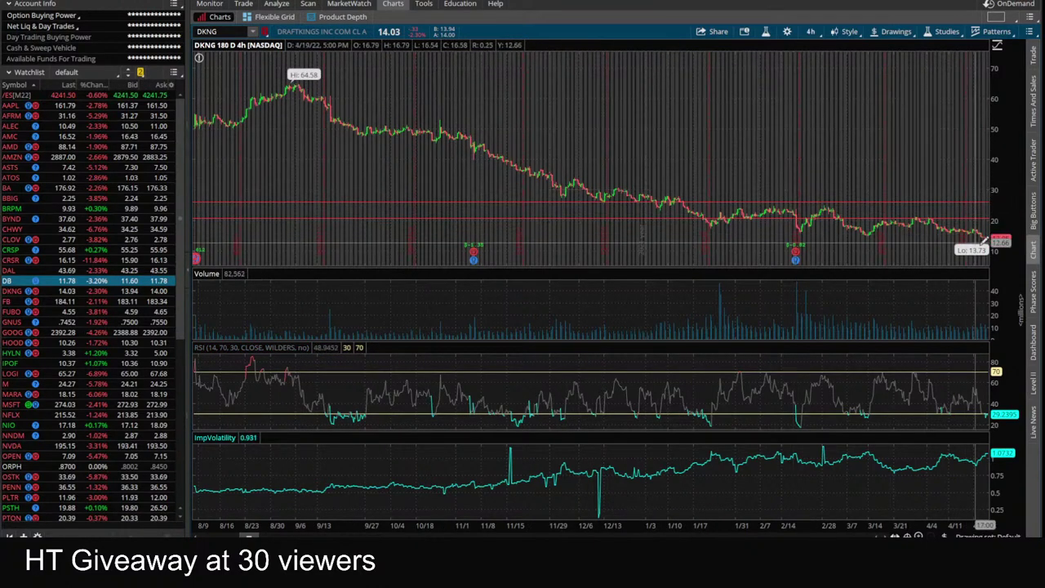
left_click(810, 31)
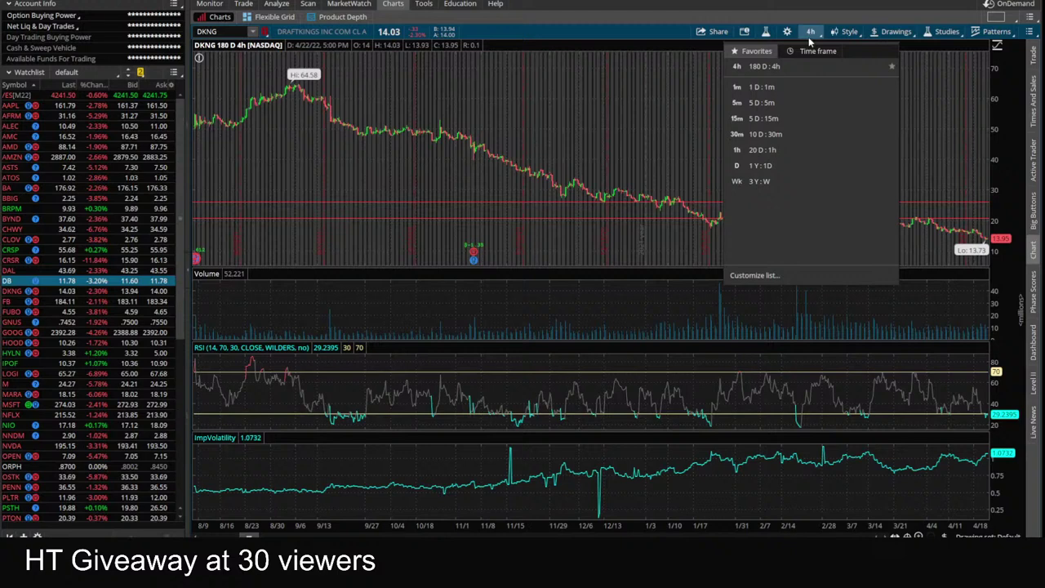
left_click(777, 150)
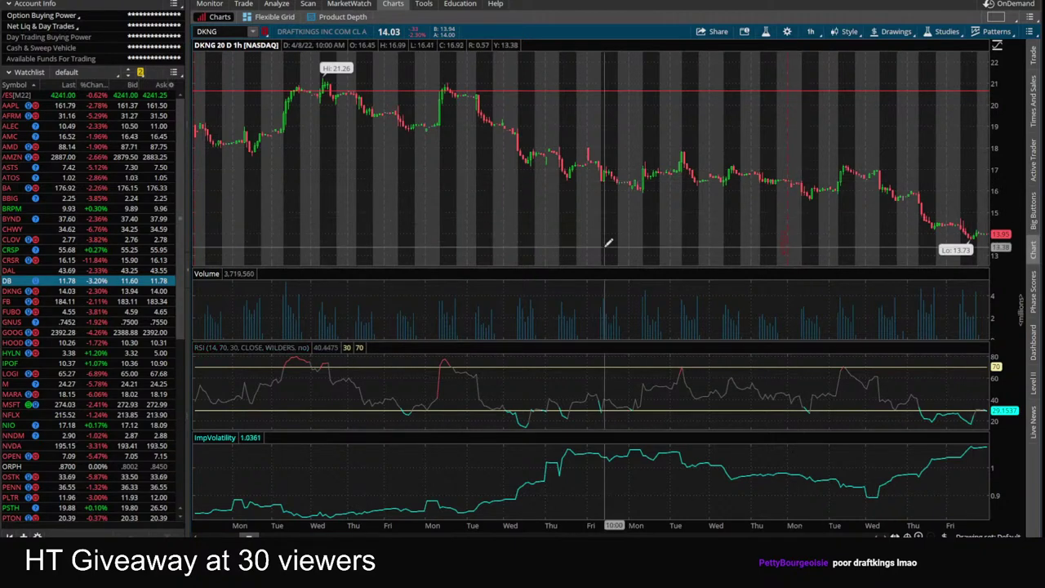
- Check DKNG's 29 APR 22 weekly option chain against the tracker, and return to the HT Profit Tracker
left_click(243, 3)
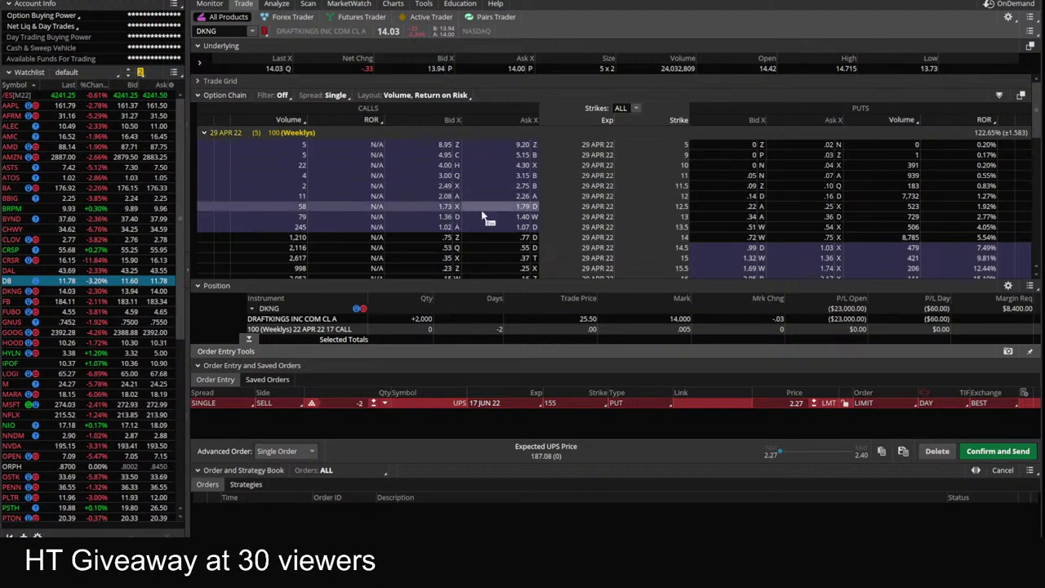
scroll(485, 214, "down", 1)
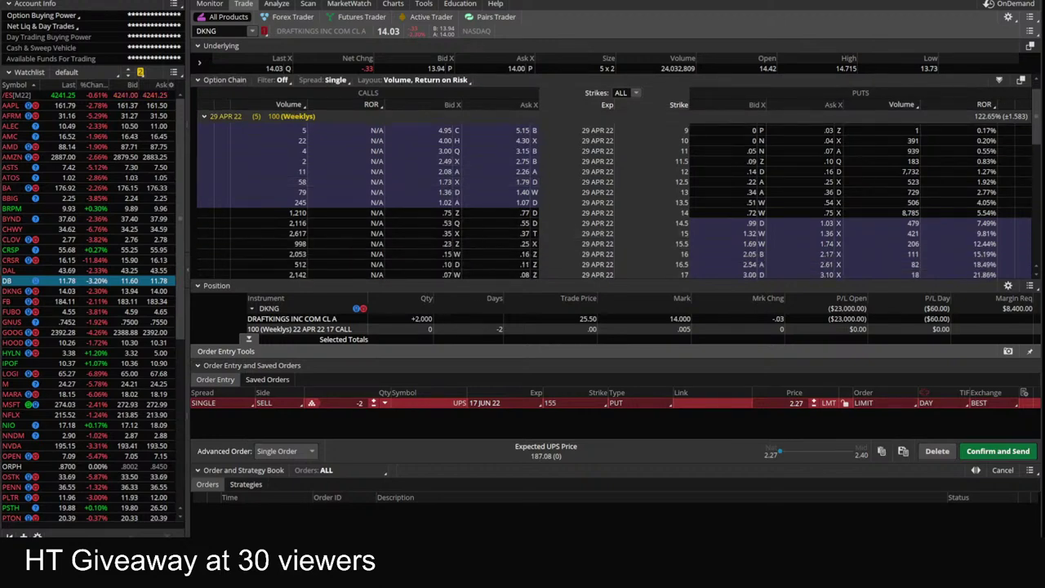
left_click(236, 508)
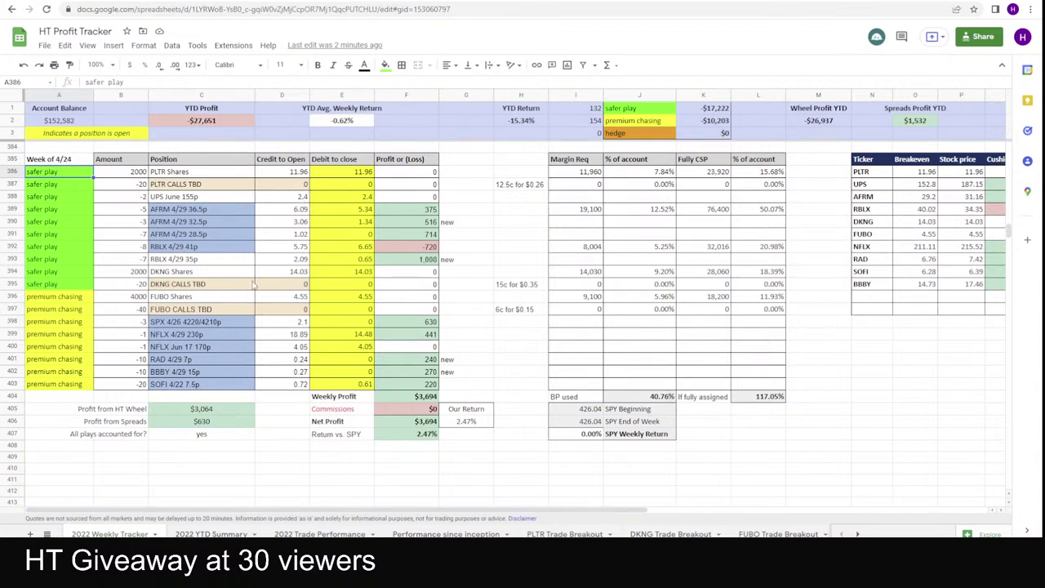
key("alt+Tab")
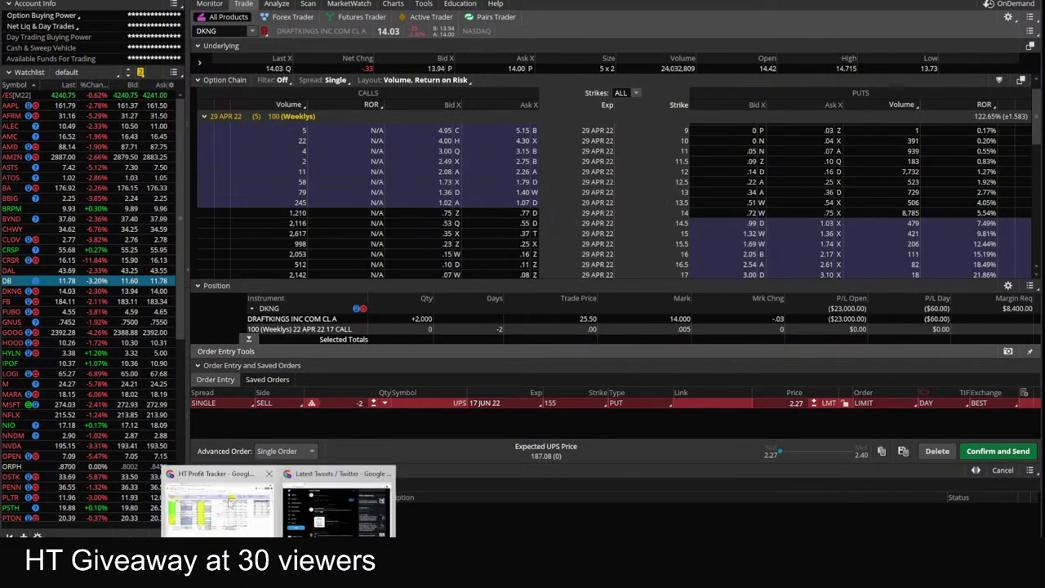
left_click(225, 486)
- Set the Week of 4/24 Credit to Open to 0.35 for DKNG calls, 0.15 for FUBO calls and 0.26 for PLTR calls
left_click(276, 285)
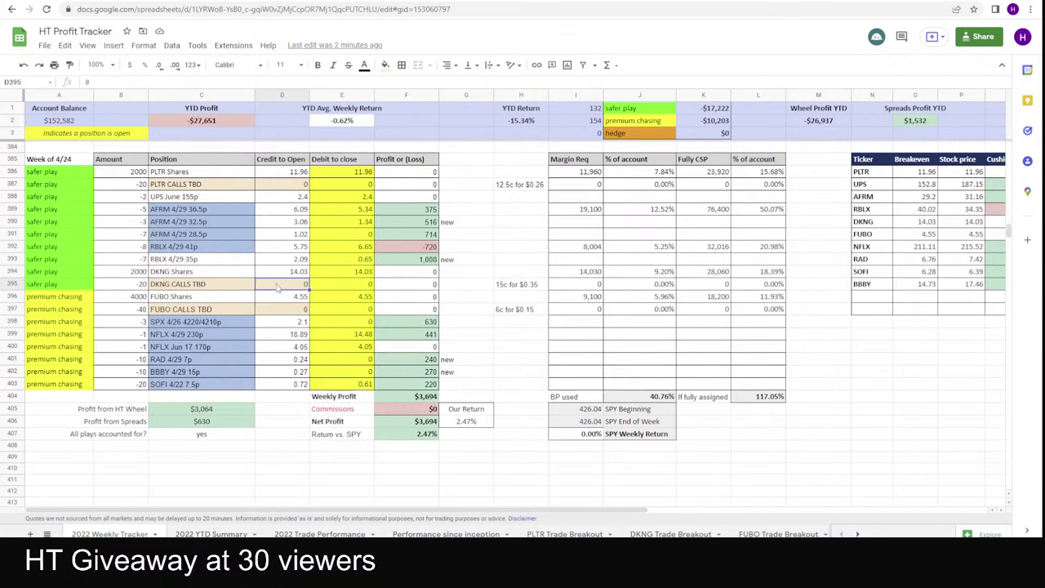
type("5")
key("Return")
key("Down")
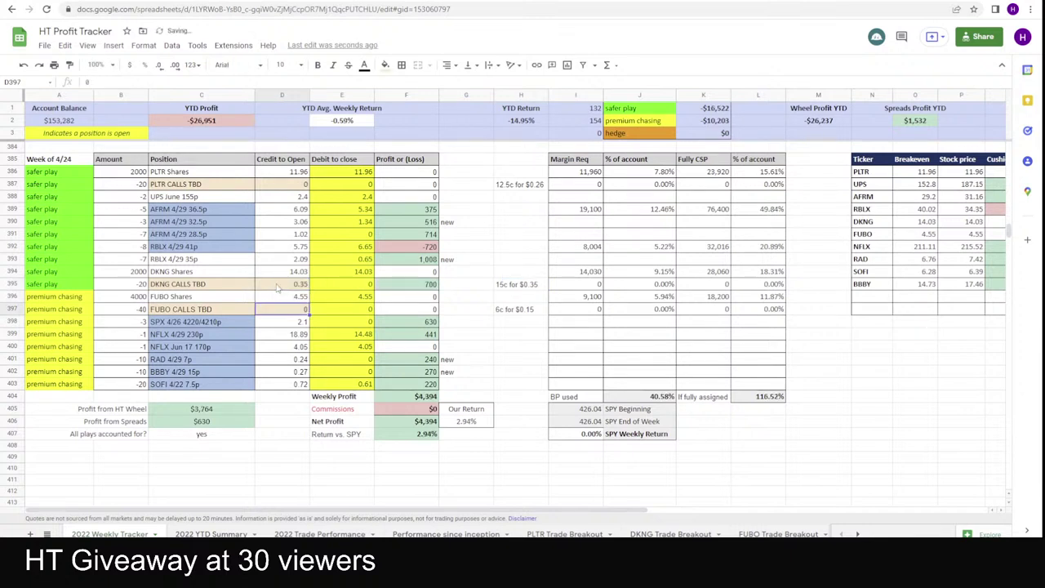
key("BackSpace")
type(".15")
key("Return")
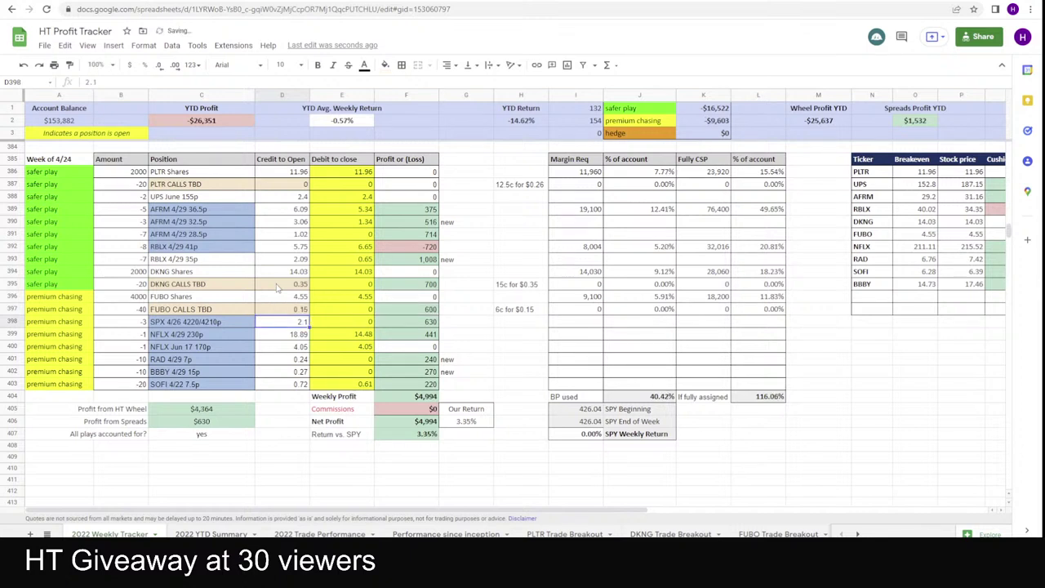
left_click(298, 187)
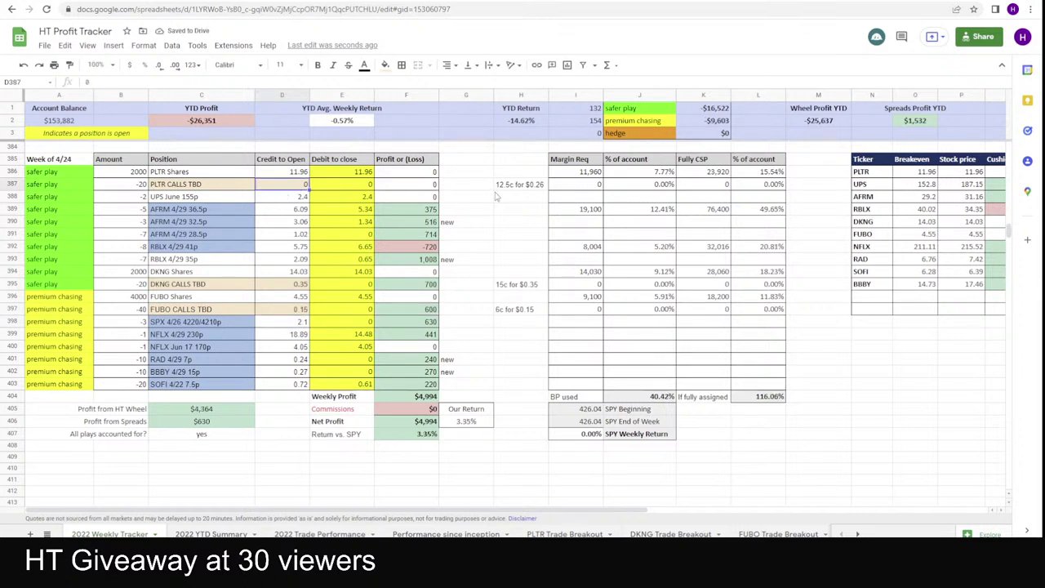
type(".26")
key("Return")
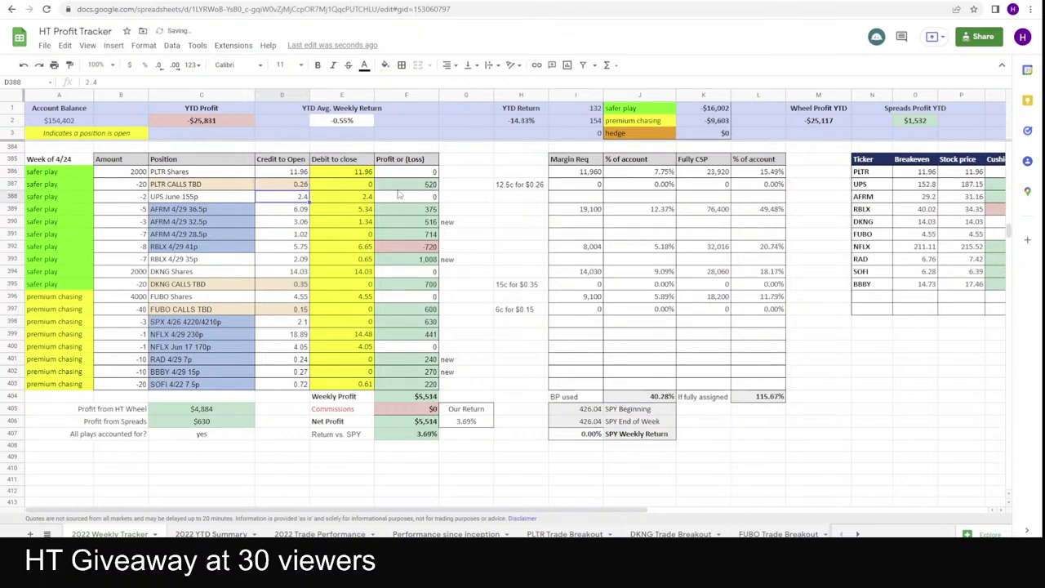
- Select the Profit or (Loss) cells of the PLTR, DKNG and FUBO calls rows together to total them
left_click(400, 191)
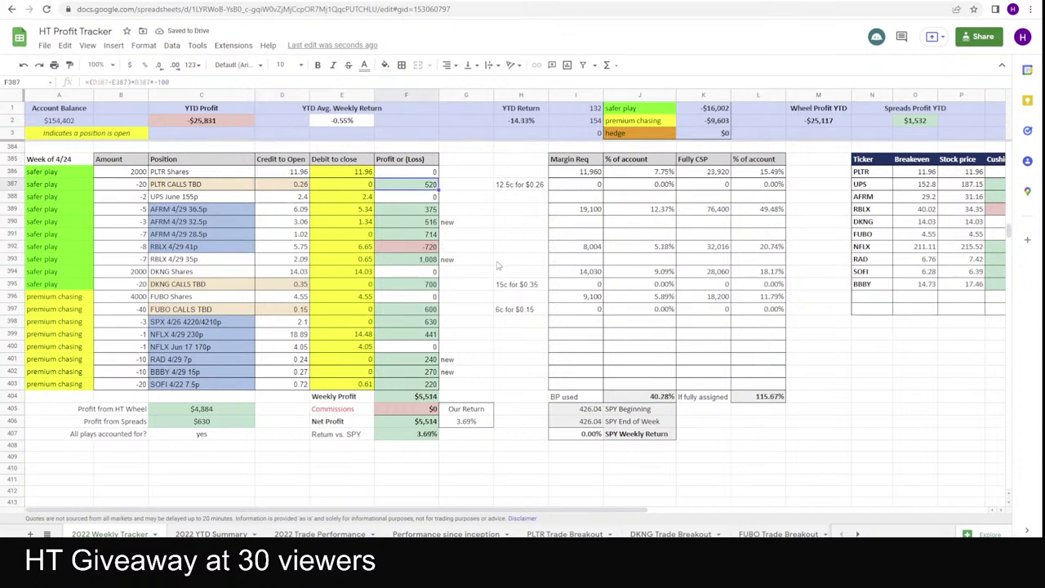
left_click(418, 287)
left_click(418, 310)
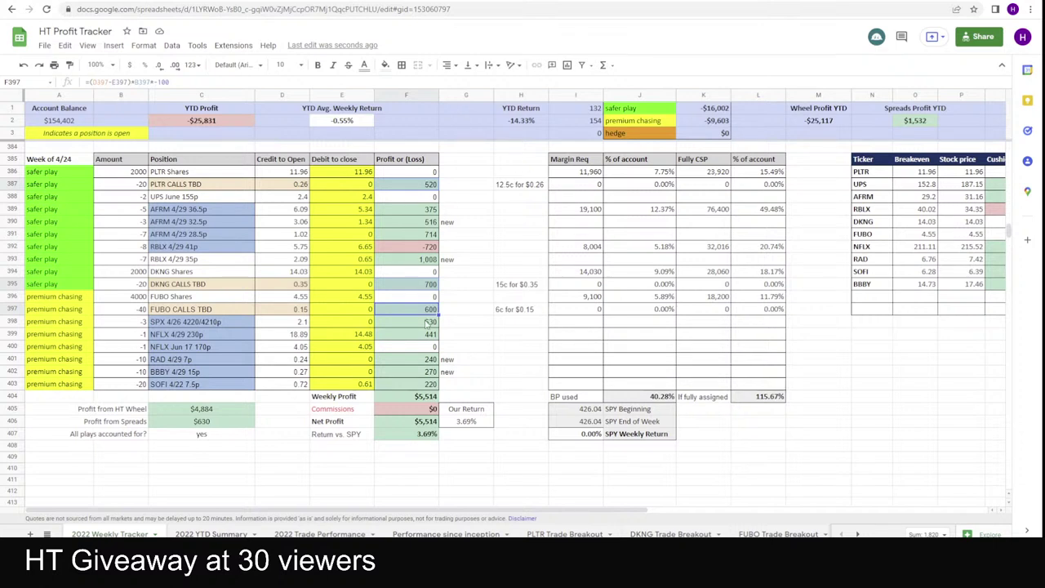
- Undo the trial Credit to Open entries for the PLTR, FUBO and DKNG calls
key("ctrl+z")
key("ctrl+z")
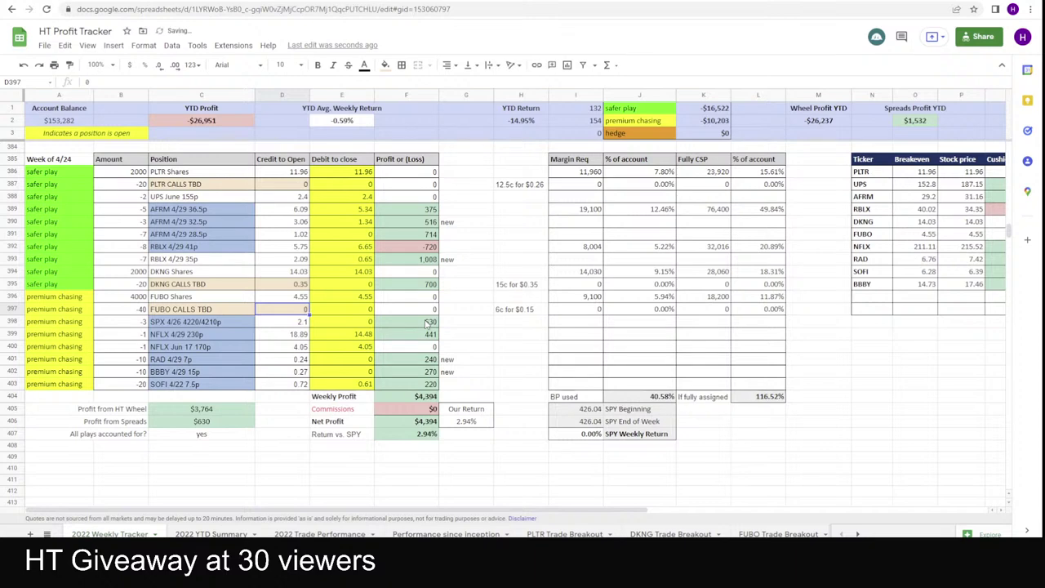
key("ctrl+z")
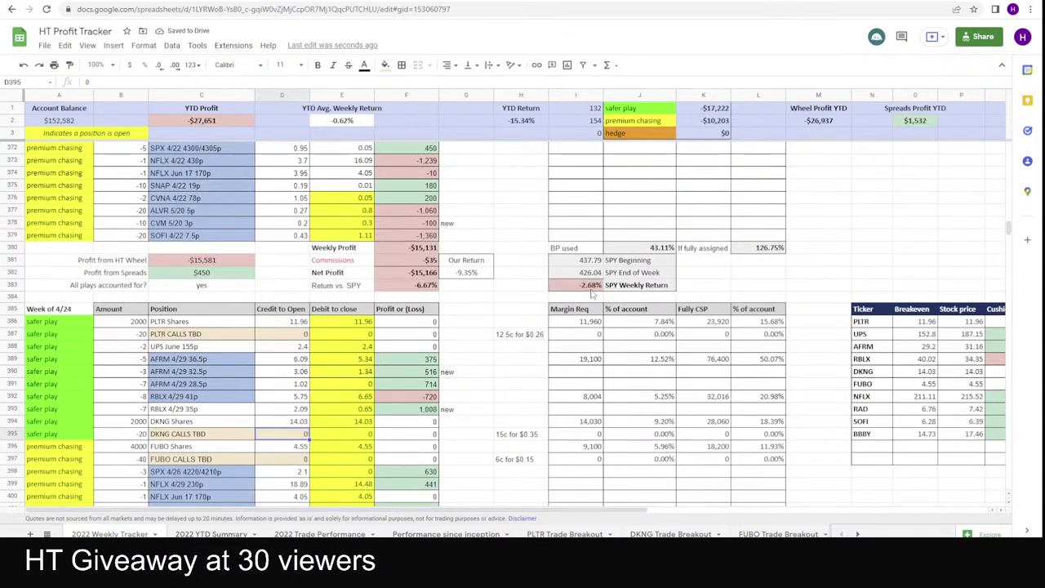
- Review the SPY weekly returns in the earlier weekly blocks, back to the week before 4/3
scroll(593, 296, "up", 5)
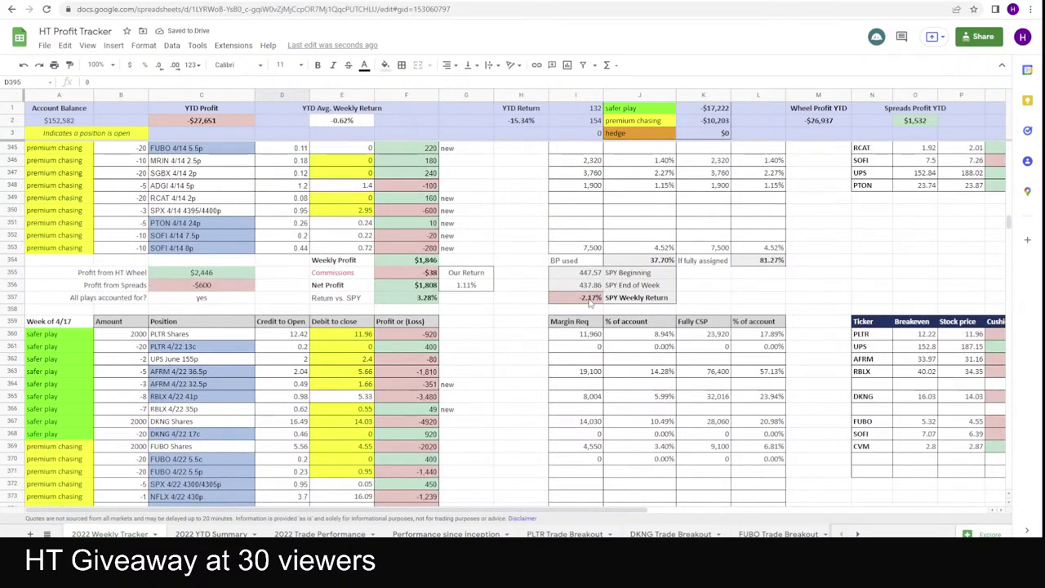
scroll(587, 303, "up", 2)
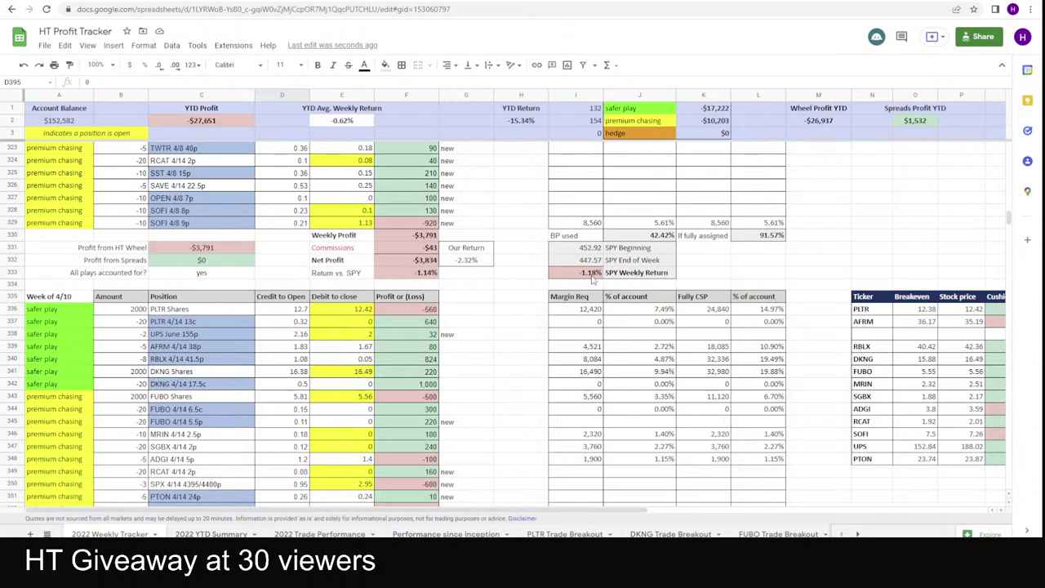
scroll(596, 303, "up", 1)
scroll(597, 356, "up", 3)
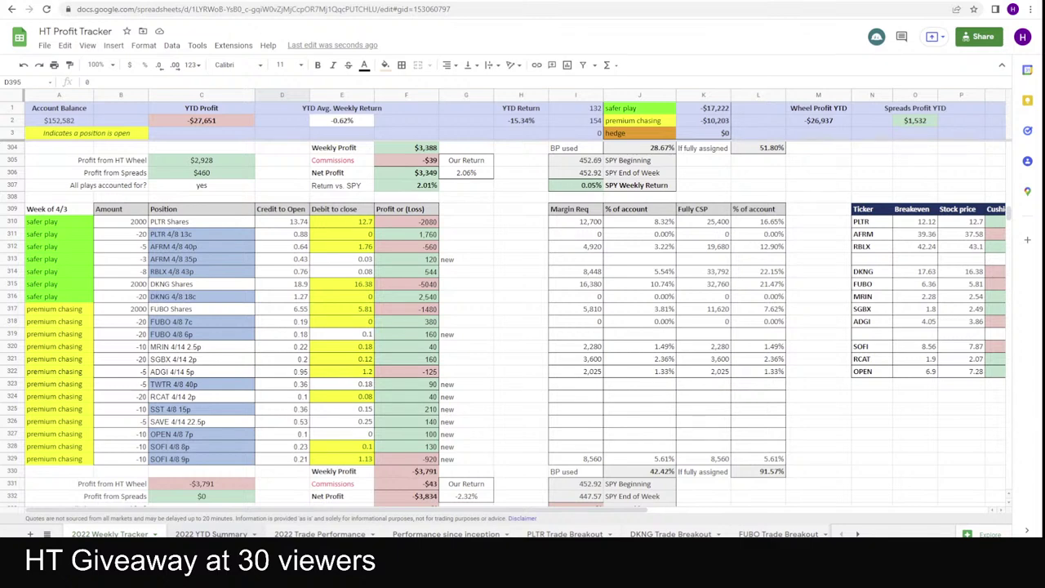
- Open the 2022 YTD Summary sheet and examine the weekly Profit/Loss figures, selecting the January weeks' results
key("ctrl+shift+Page_Down")
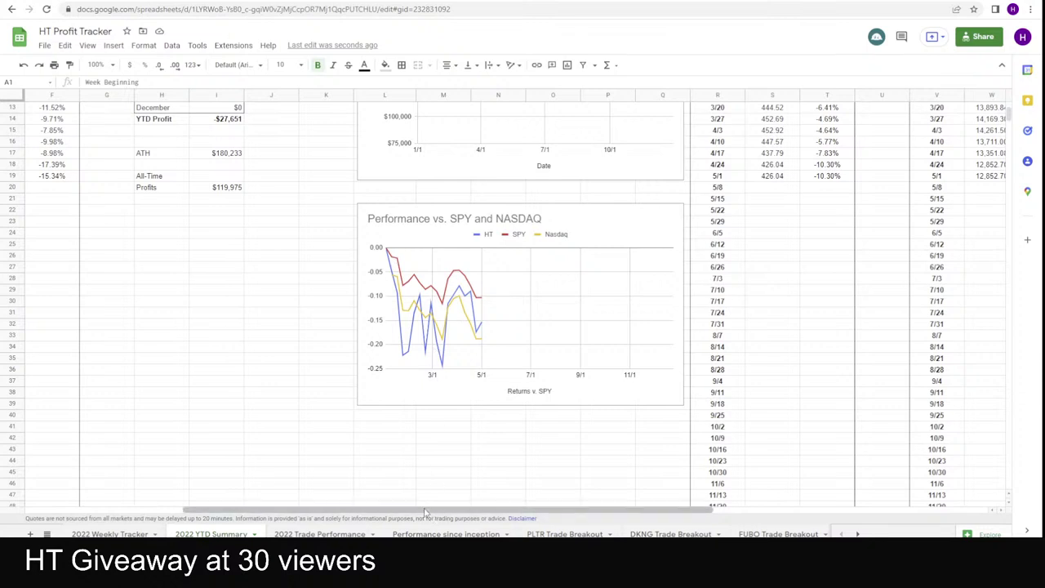
left_click_drag(438, 519, 279, 519)
scroll(143, 354, "up", 4)
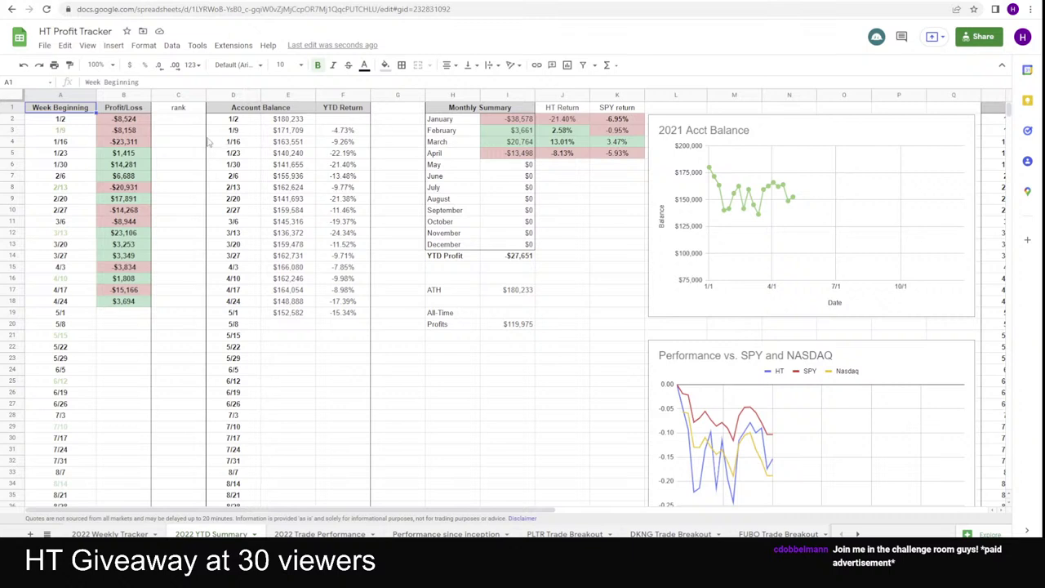
left_click_drag(131, 120, 127, 165)
left_click(175, 153)
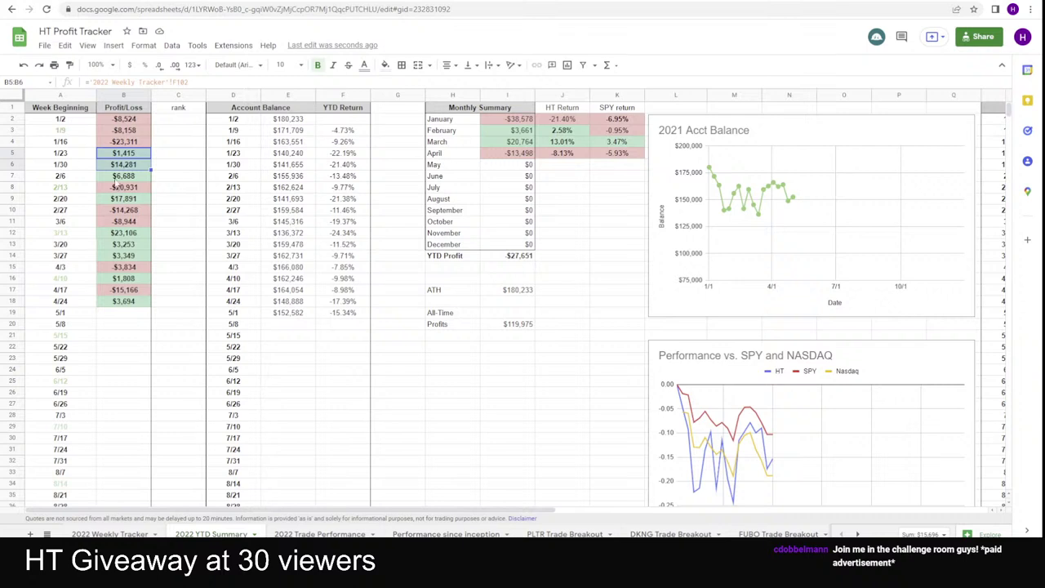
- Examine the 2022 weekly Profit/Loss results by selecting the winning and losing runs from the week of 1/23 through 3/27
left_click_drag(123, 153, 123, 176)
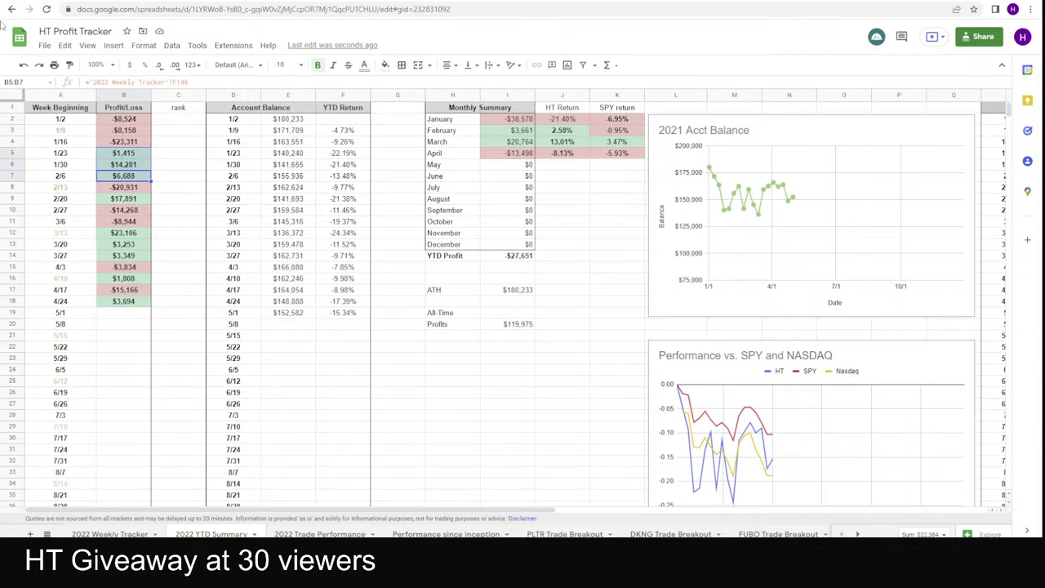
left_click(135, 190)
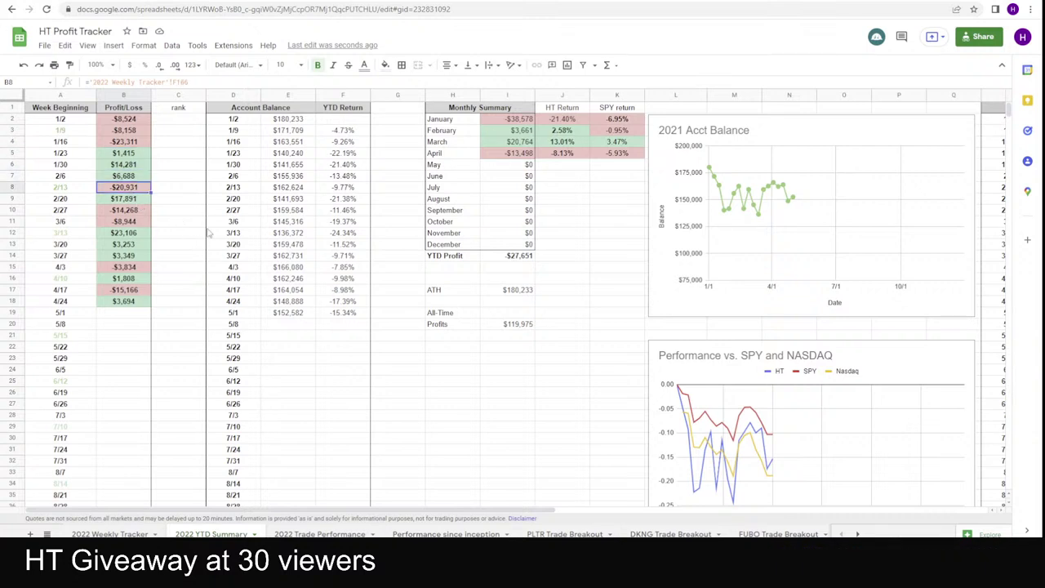
left_click(134, 200)
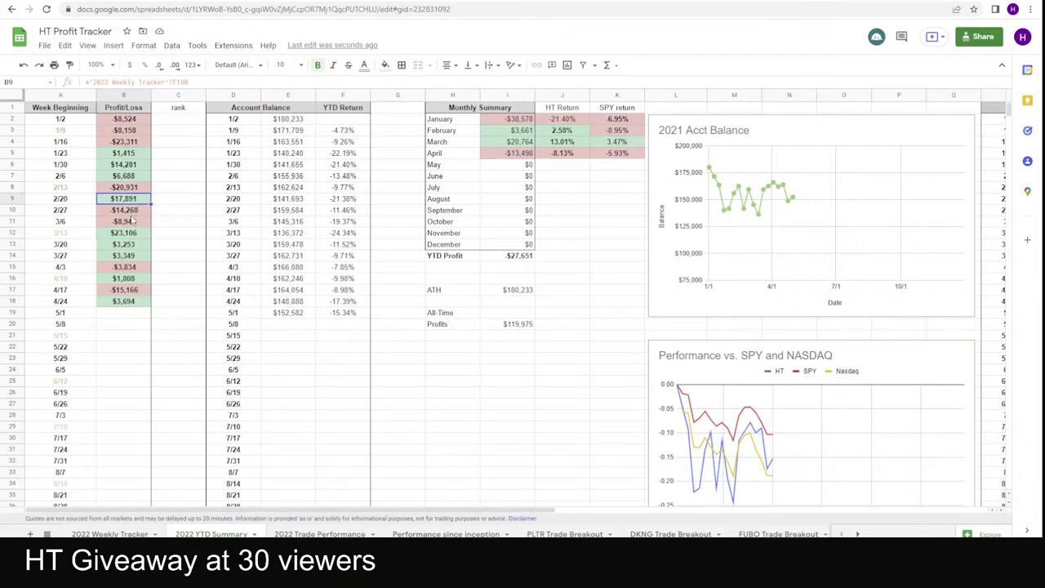
left_click_drag(133, 210, 135, 222)
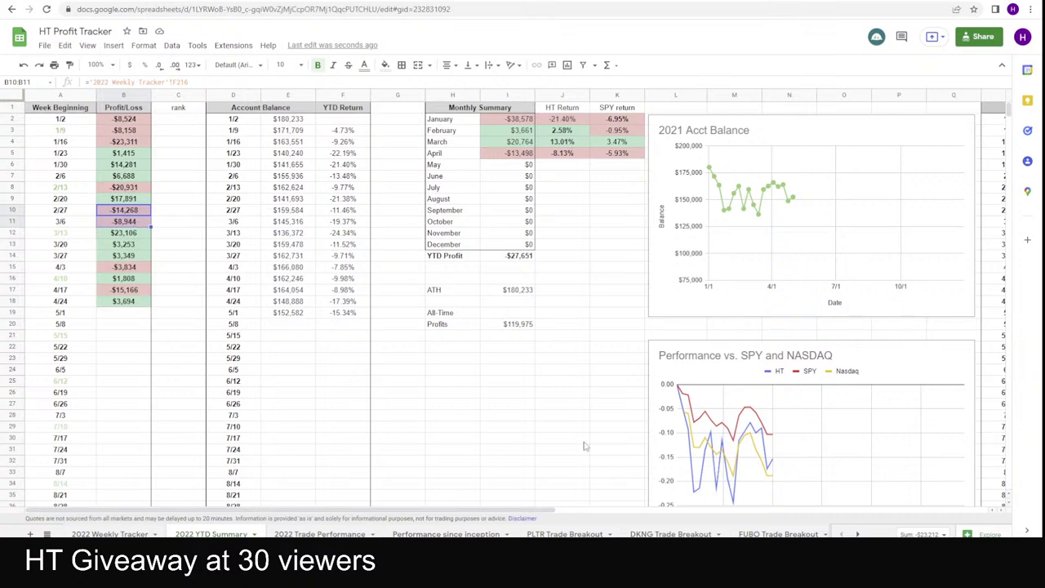
left_click_drag(128, 234, 131, 256)
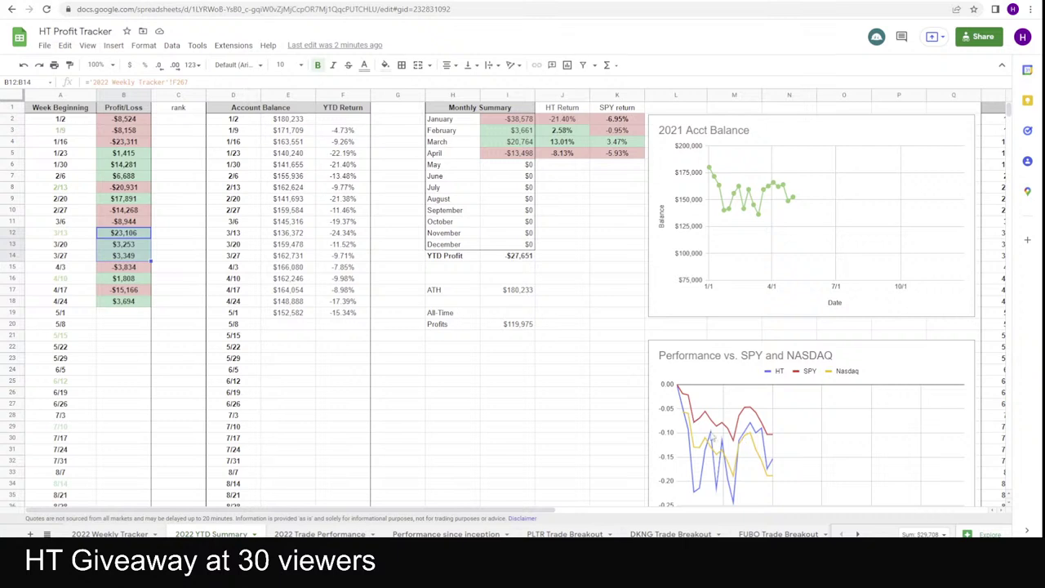
scroll(456, 348, "down", 1)
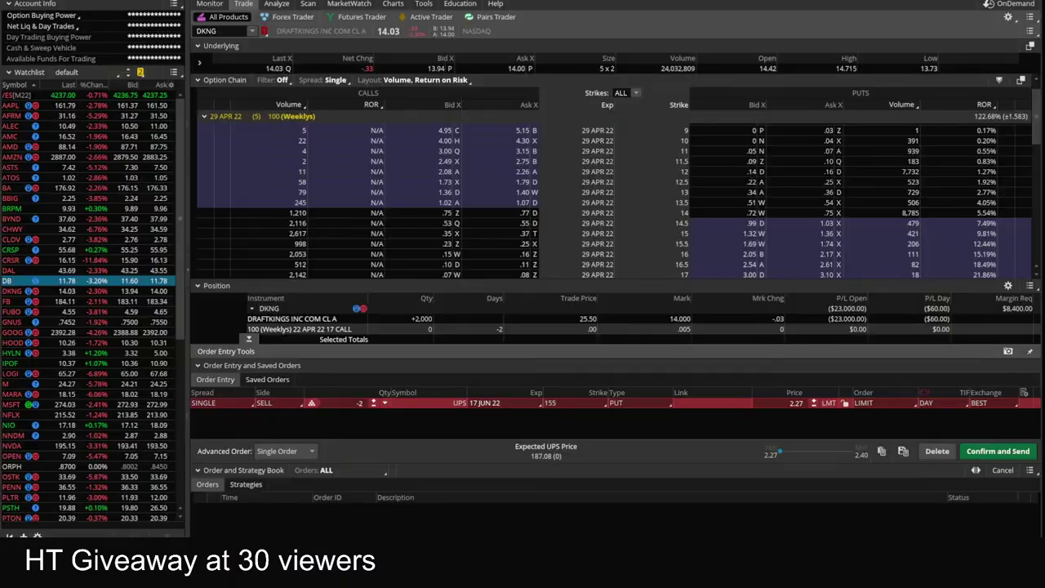
- Switch to the trading platform and view the DKNG price chart on the 180 D : 4h time frame
left_click(330, 485)
left_click(393, 3)
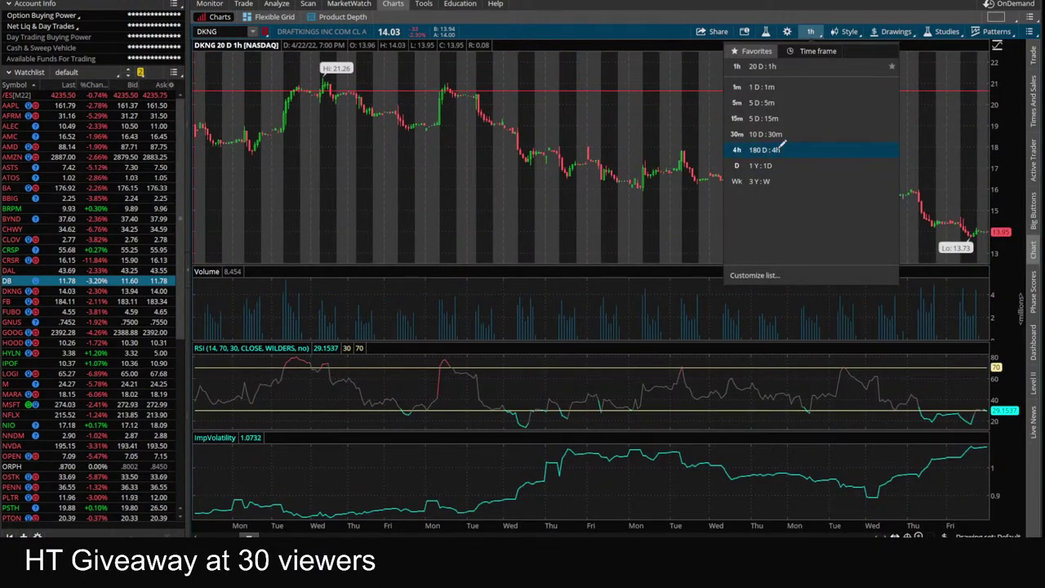
left_click(844, 148)
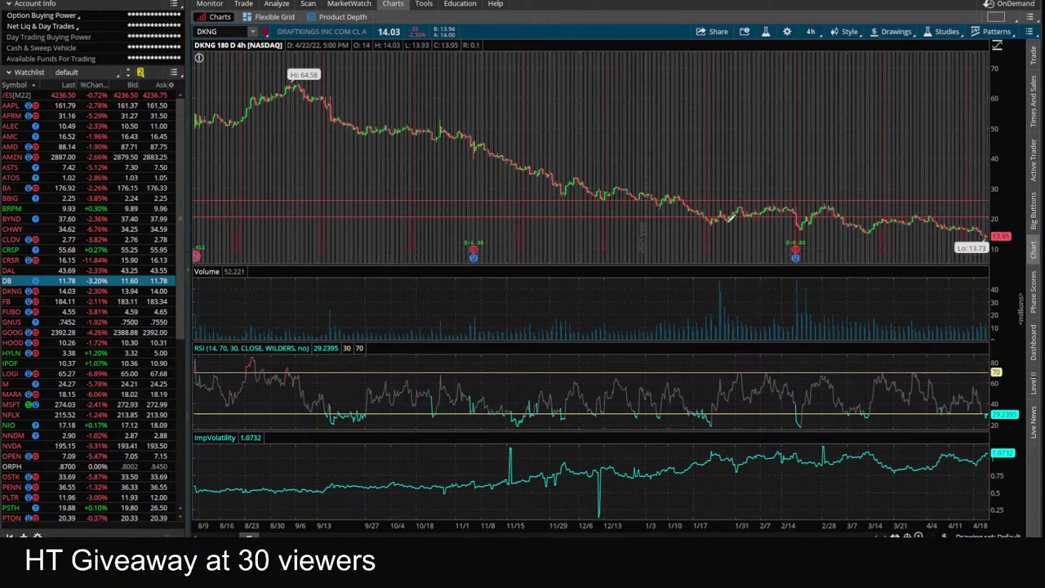
- View the PLTR chart and the FUBO chart on the same 4-hour time frame
left_click(216, 31)
type("PLTR")
key("Return")
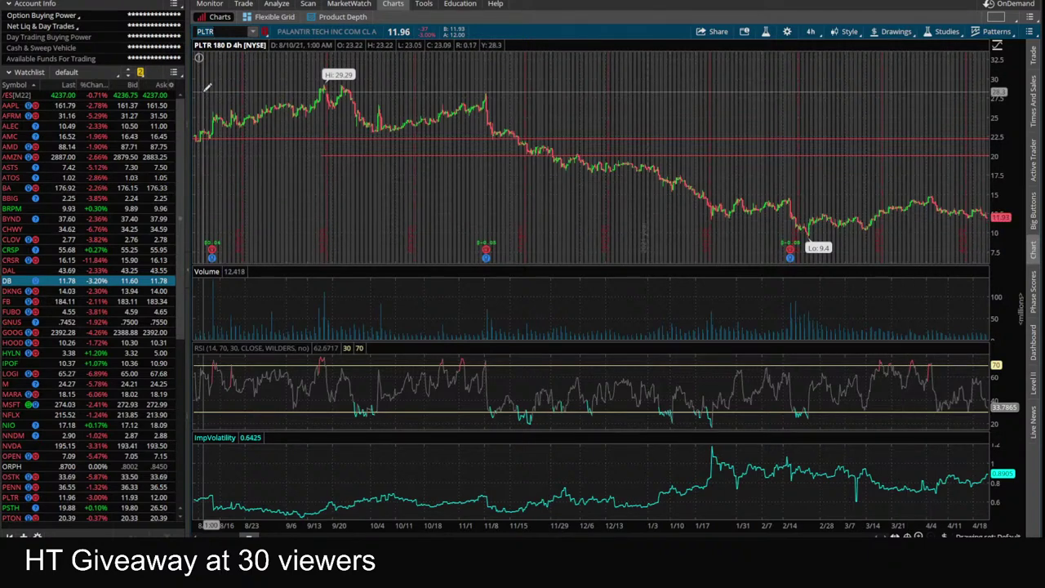
type("FUBO")
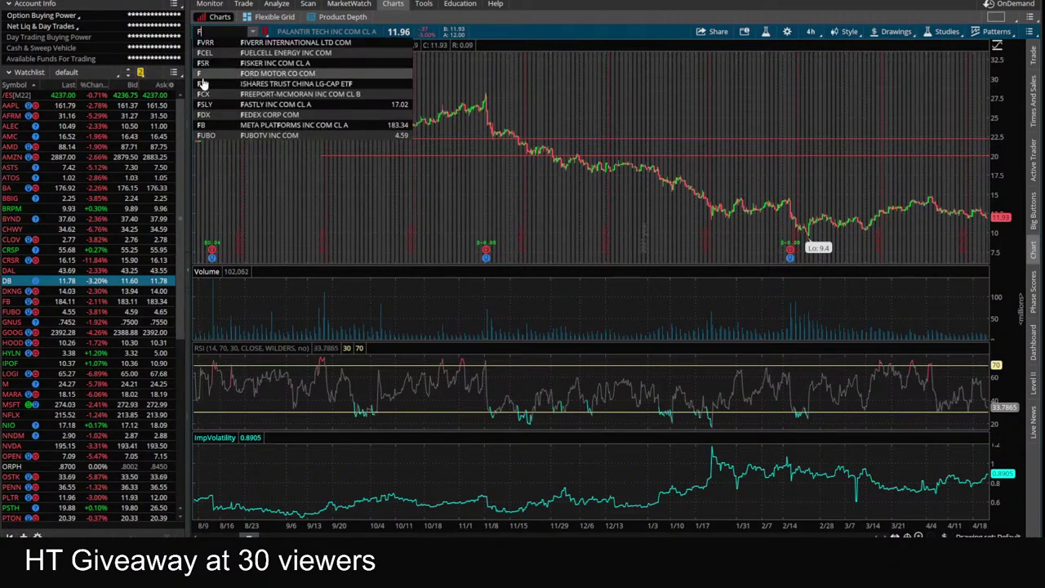
key("Return")
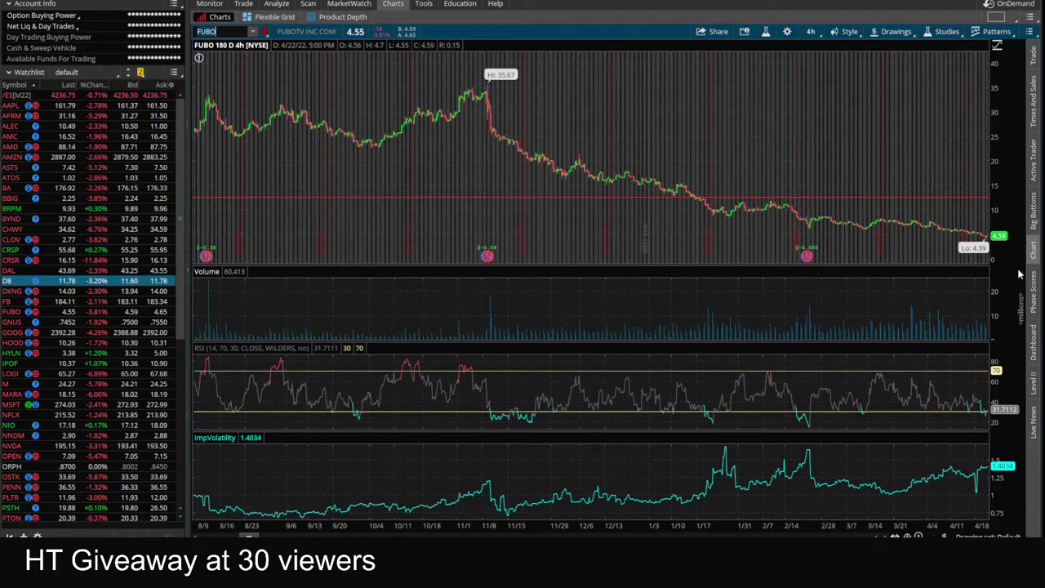
- Load the RBLX chart on the 4-hour time frame
type("A")
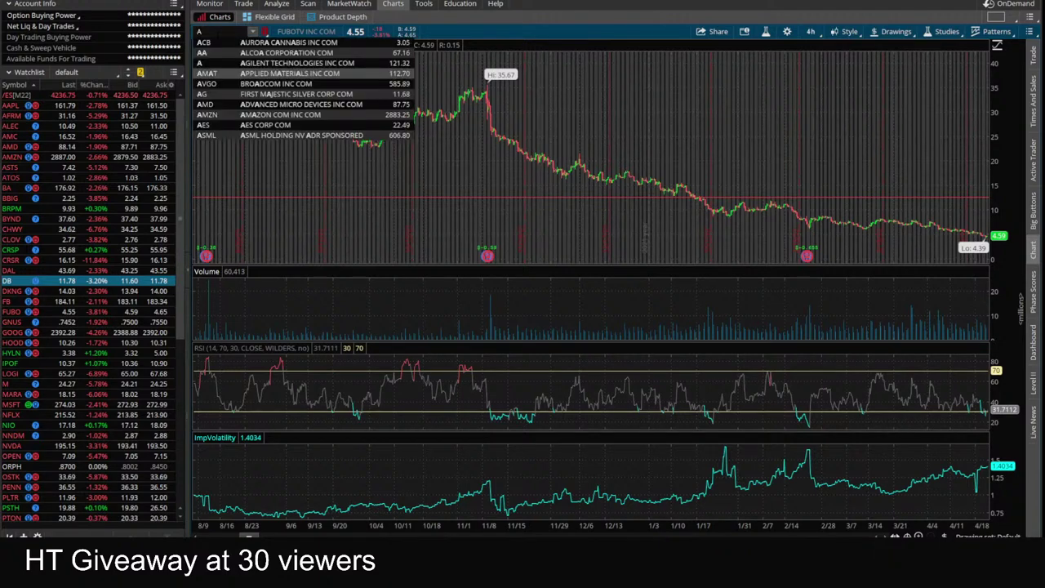
key("BackSpace")
type("RB")
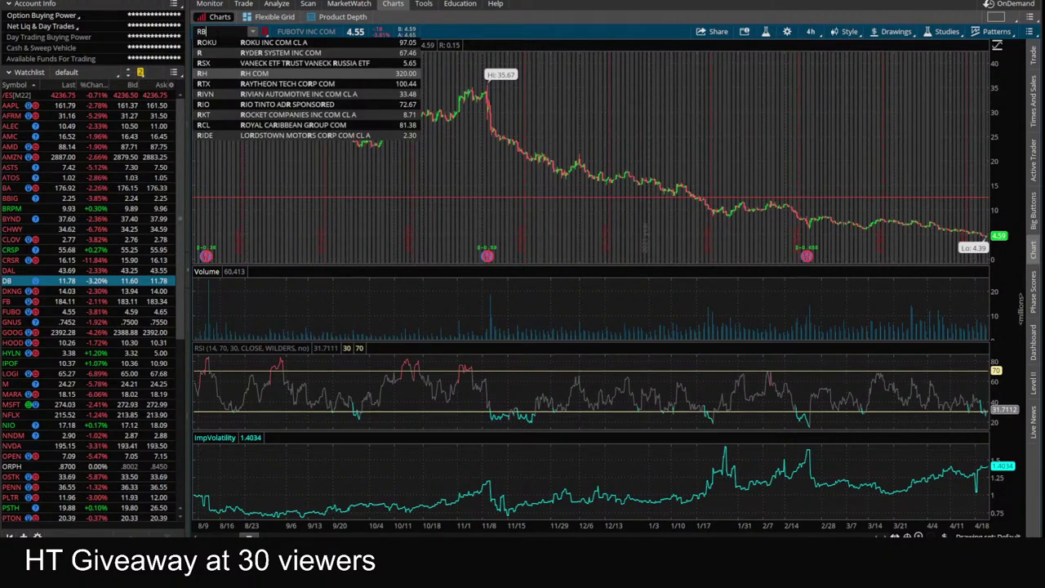
type("LX")
key("Return")
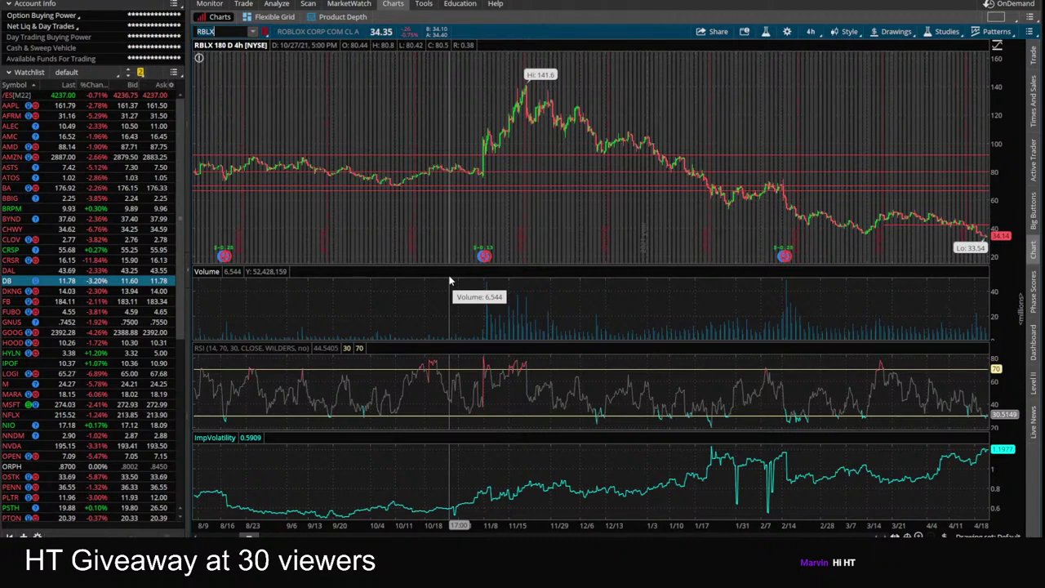
- Return to the HT Profit Tracker spreadsheet and examine the 4/17 and 3/13 weekly results alongside the performance comparison chart
mouse_move(279, 571)
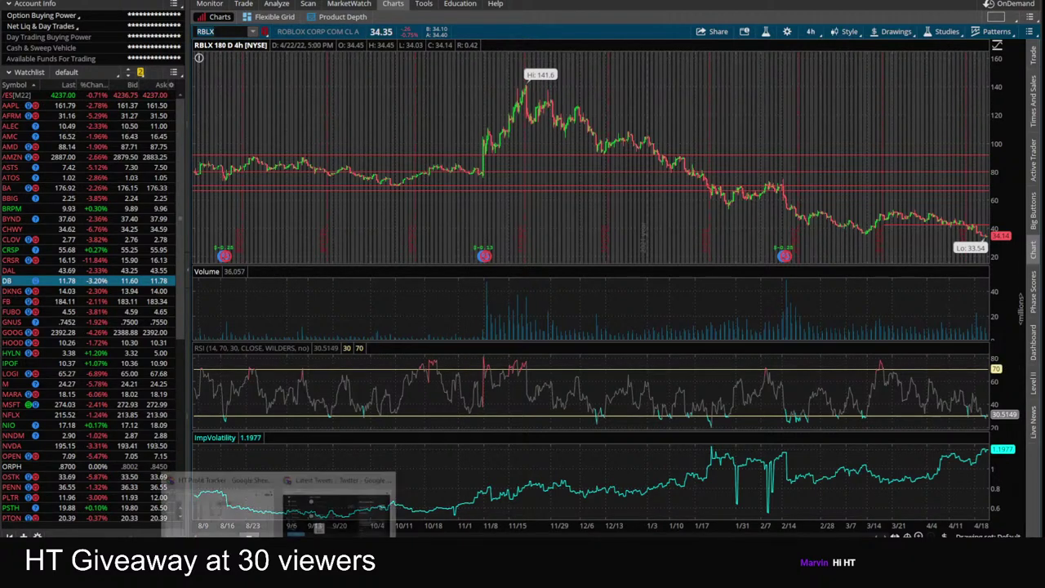
left_click(215, 506)
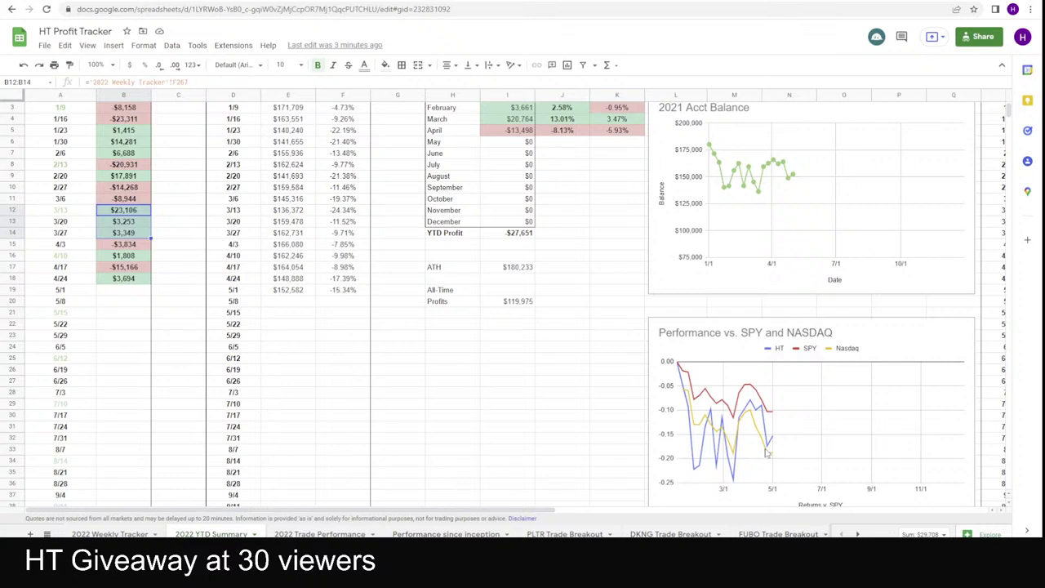
left_click(188, 270)
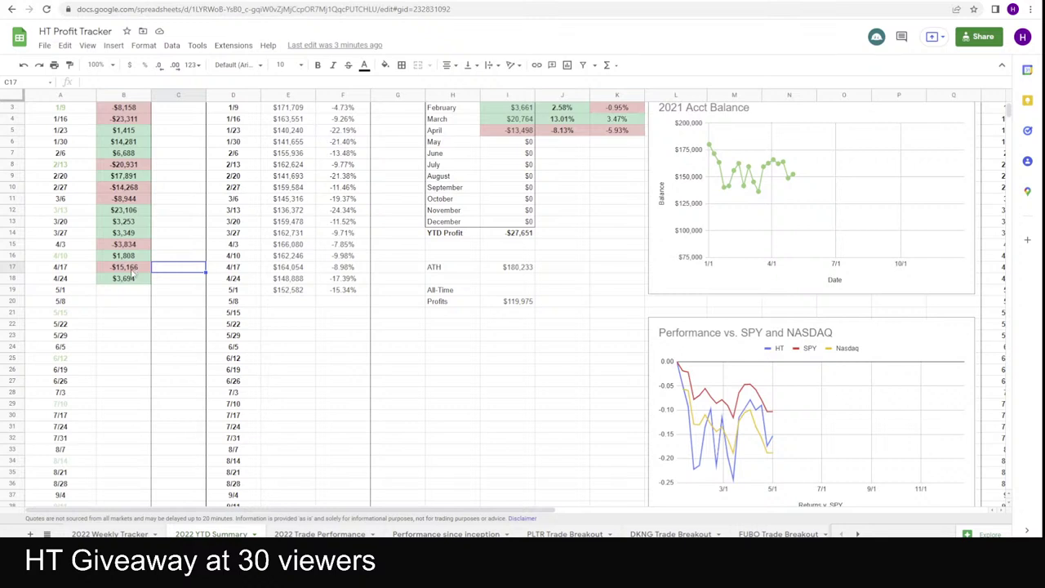
left_click(131, 271)
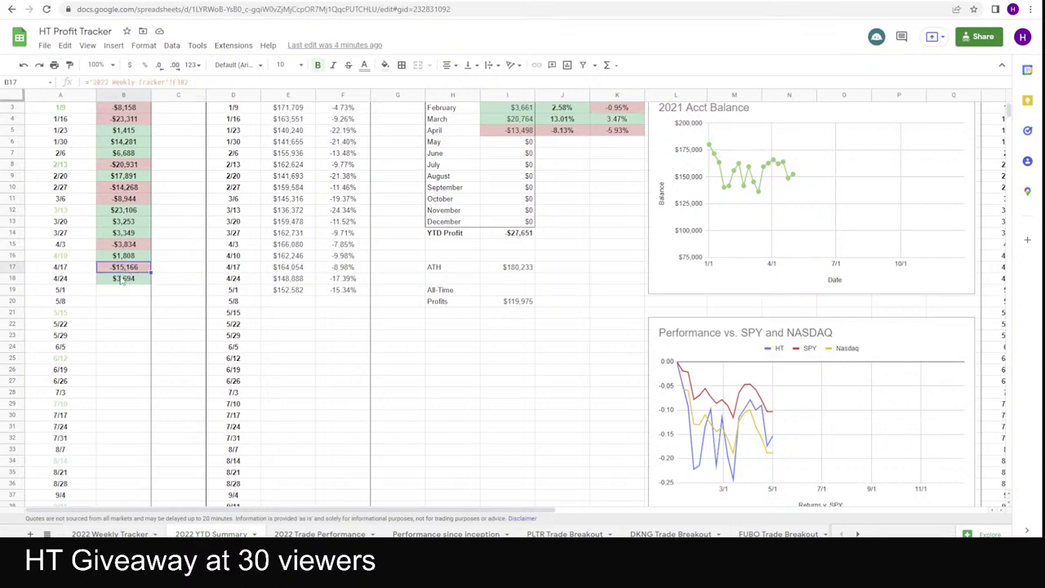
scroll(189, 325, "up", 1)
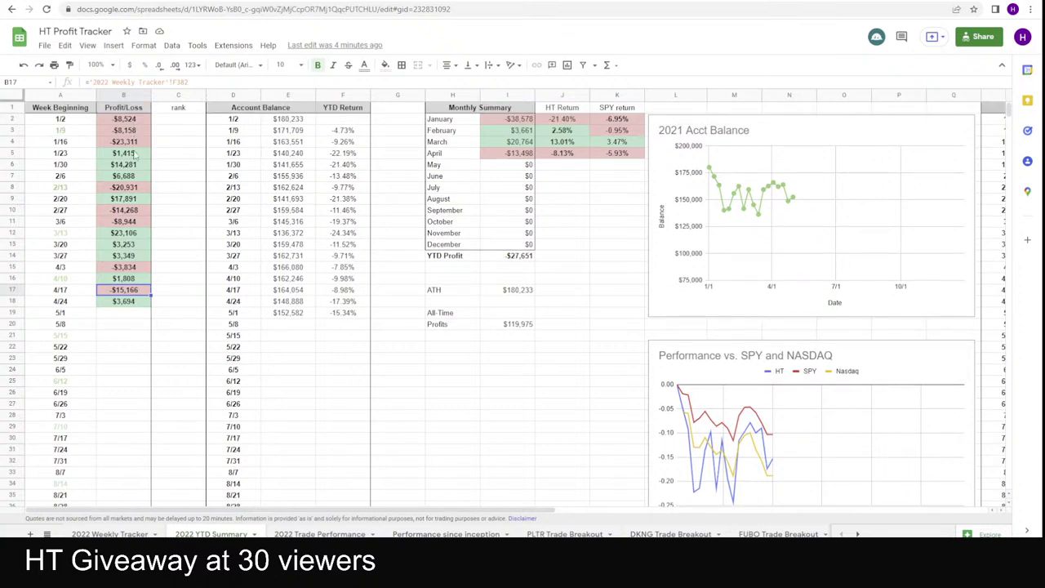
left_click(135, 236)
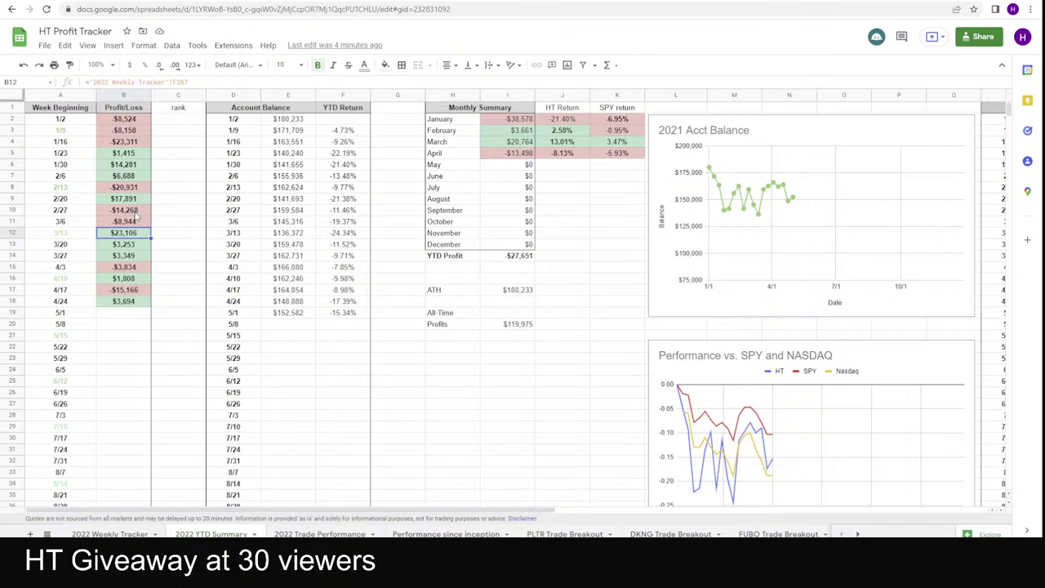
scroll(587, 385, "down", 1)
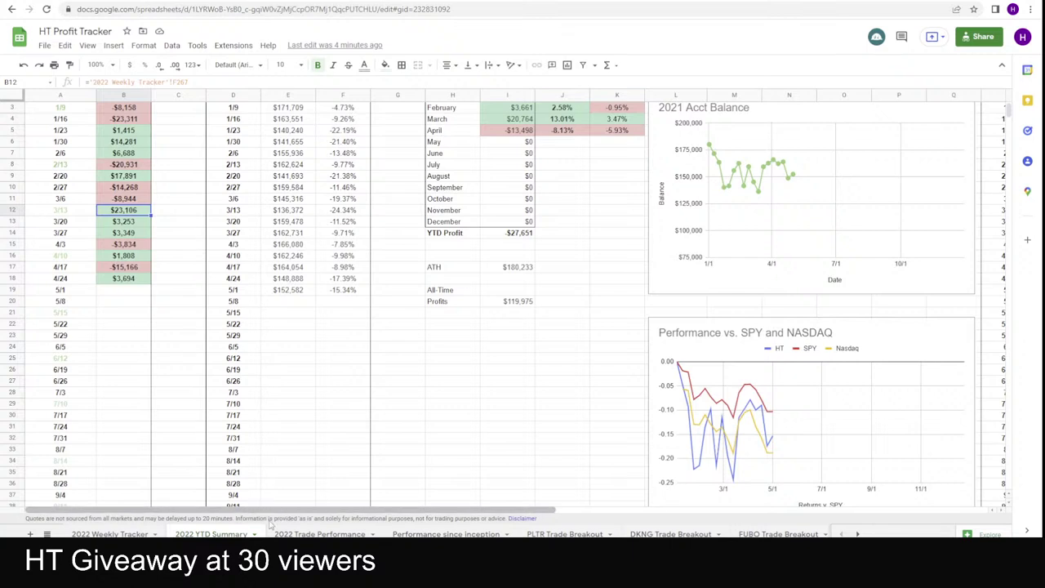
scroll(126, 402, "up", 1)
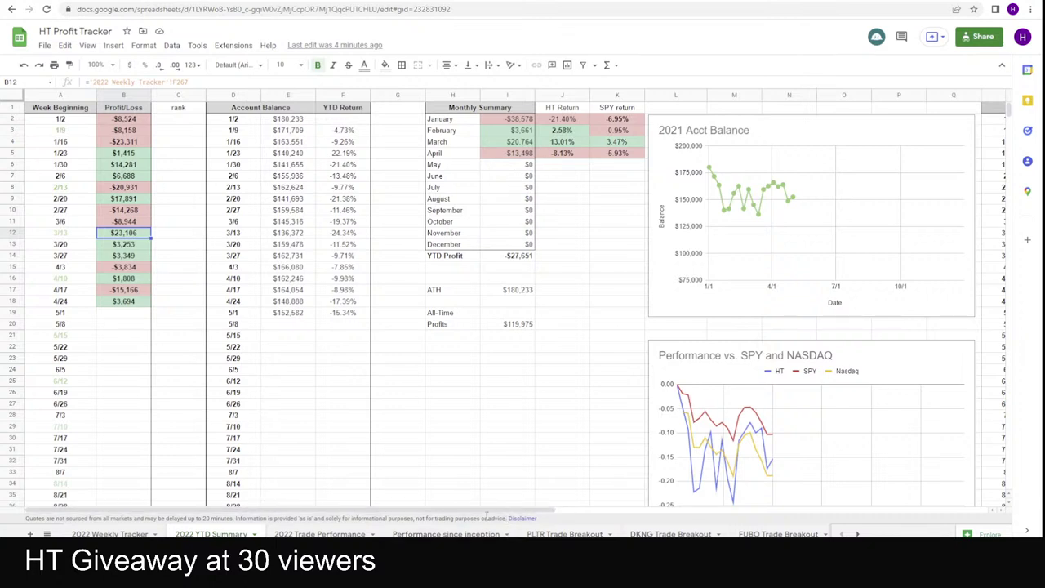
- Open the 2021 YTD Summary sheet and select the Profit/Loss of the 2/21 and 2/28 weeks, followed by the 3/7 week
scroll(374, 533, "right", 5)
scroll(374, 533, "right", 5)
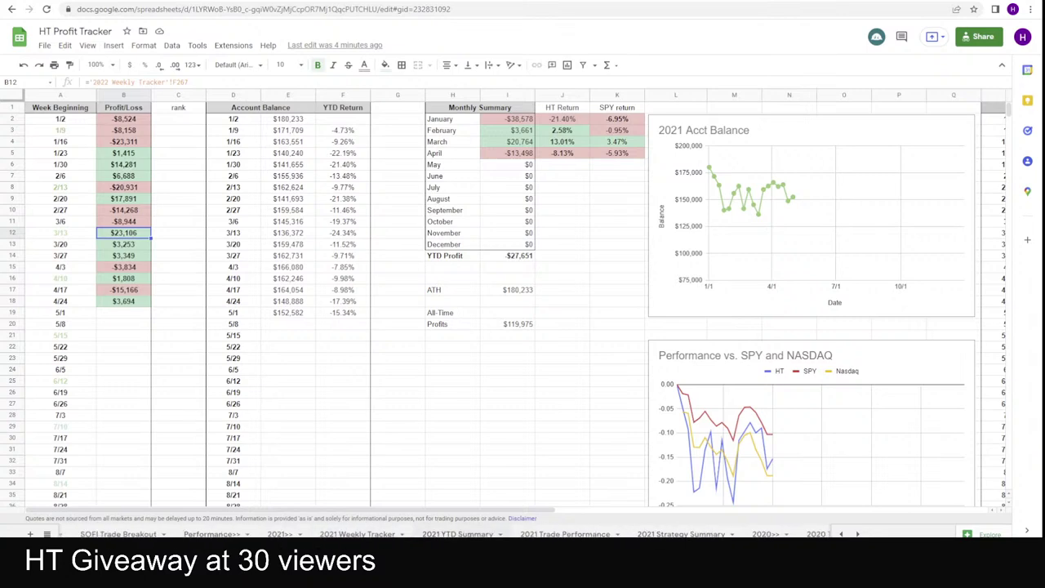
left_click(457, 533)
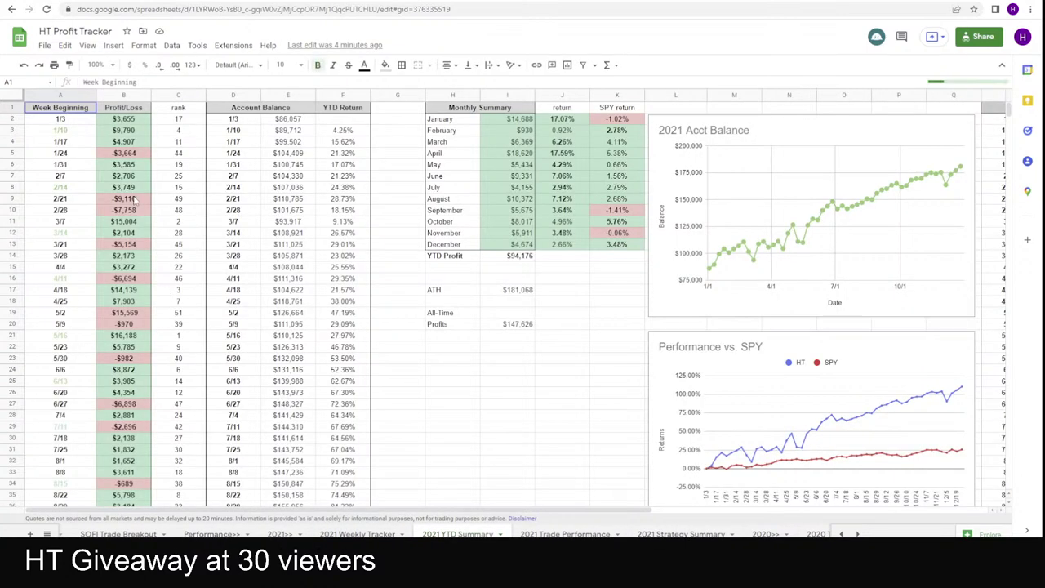
left_click_drag(135, 200, 135, 210)
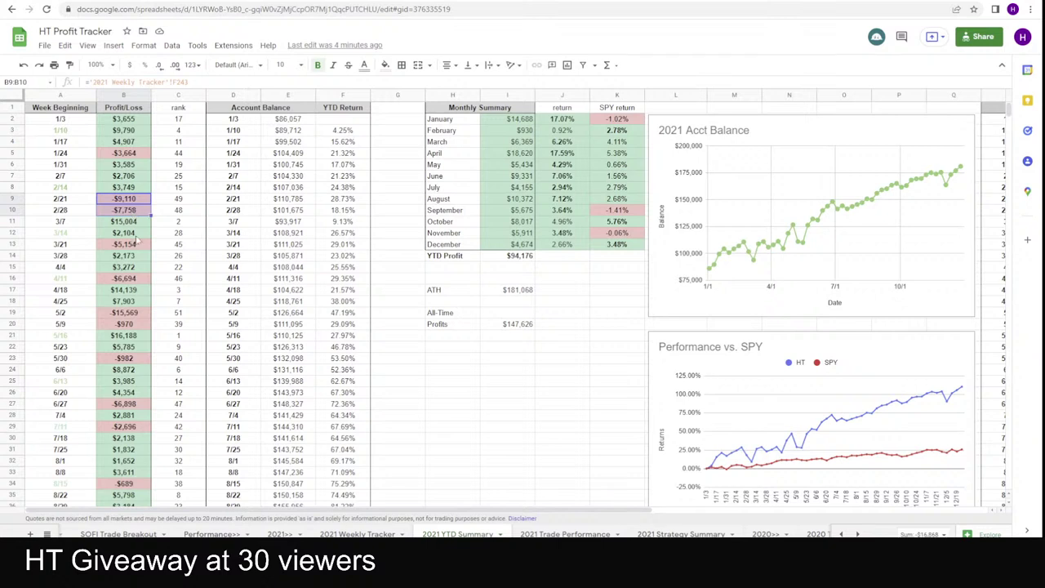
left_click(136, 225)
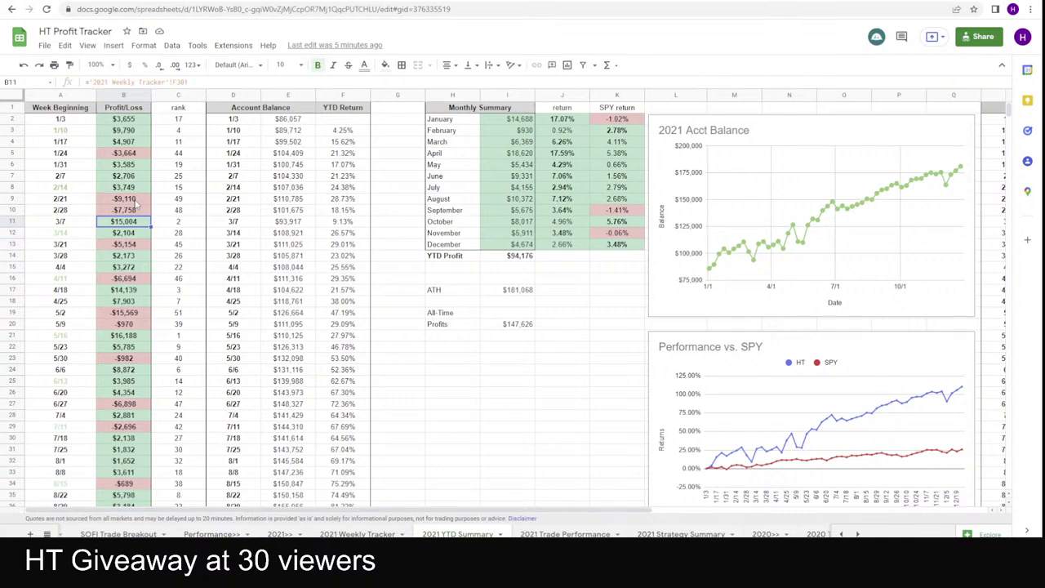
- Compare the 2021 rebound weeks of 12/5, 5/16 and 3/7 with the losing weeks before them in the Profit/Loss column
scroll(152, 335, "down", 5)
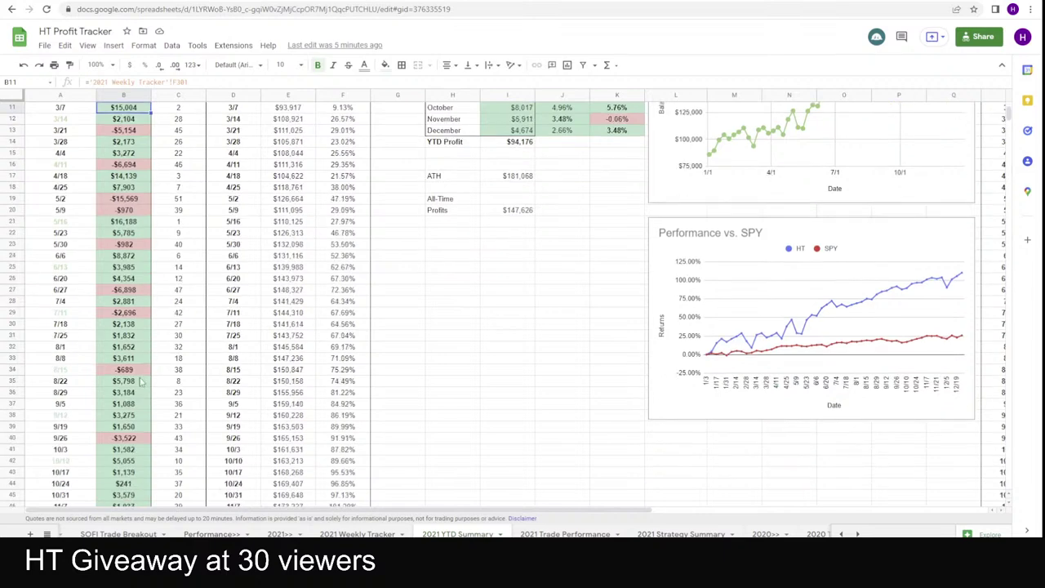
scroll(138, 383, "down", 3)
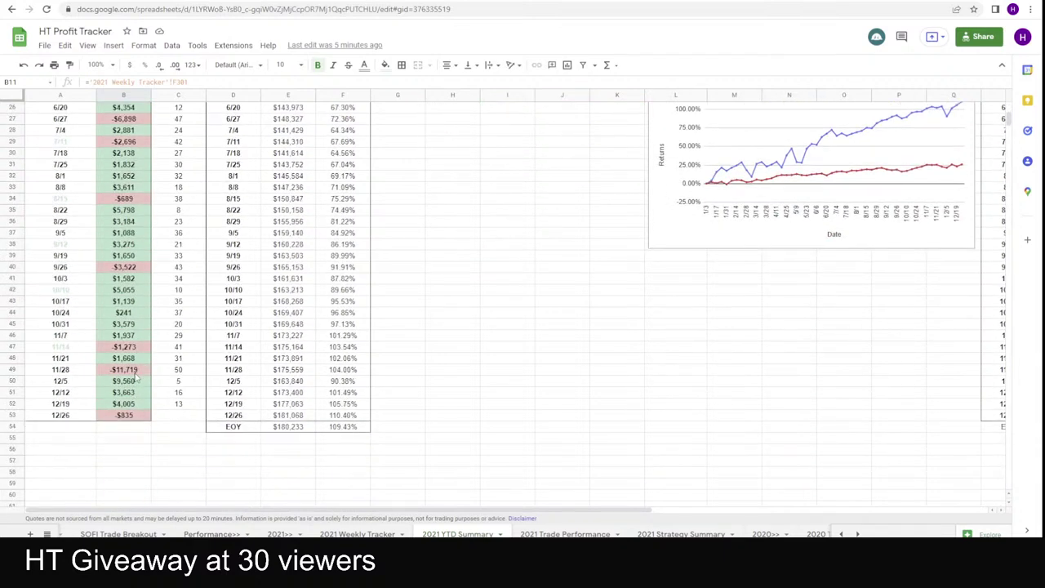
left_click(133, 382)
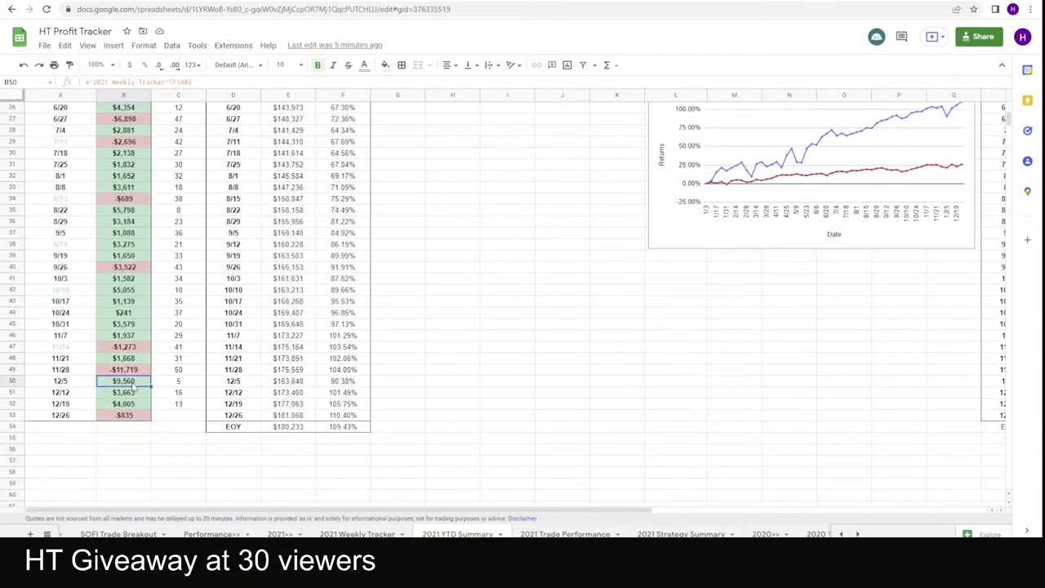
scroll(125, 372, "up", 6)
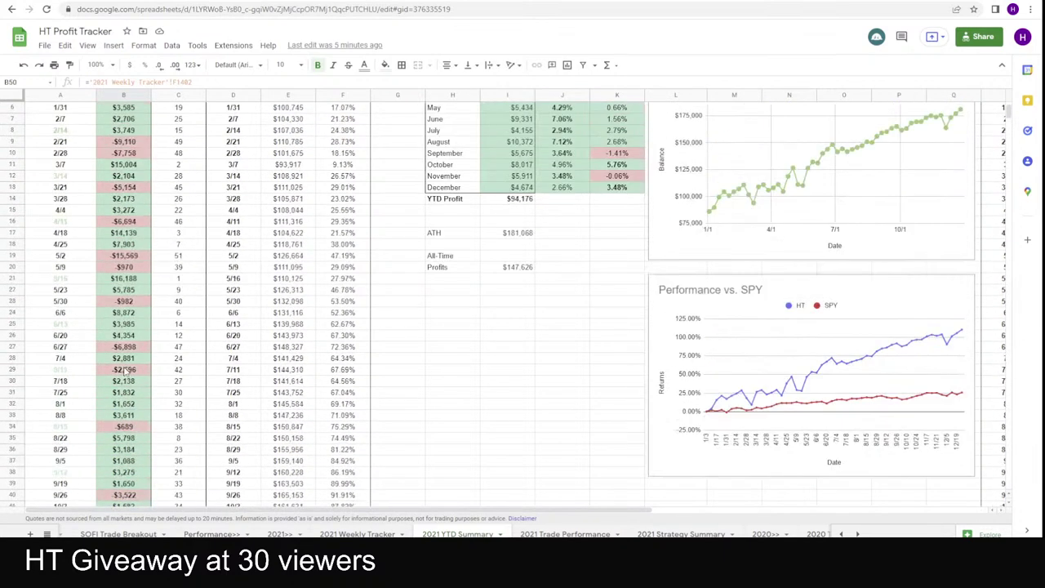
left_click(138, 281)
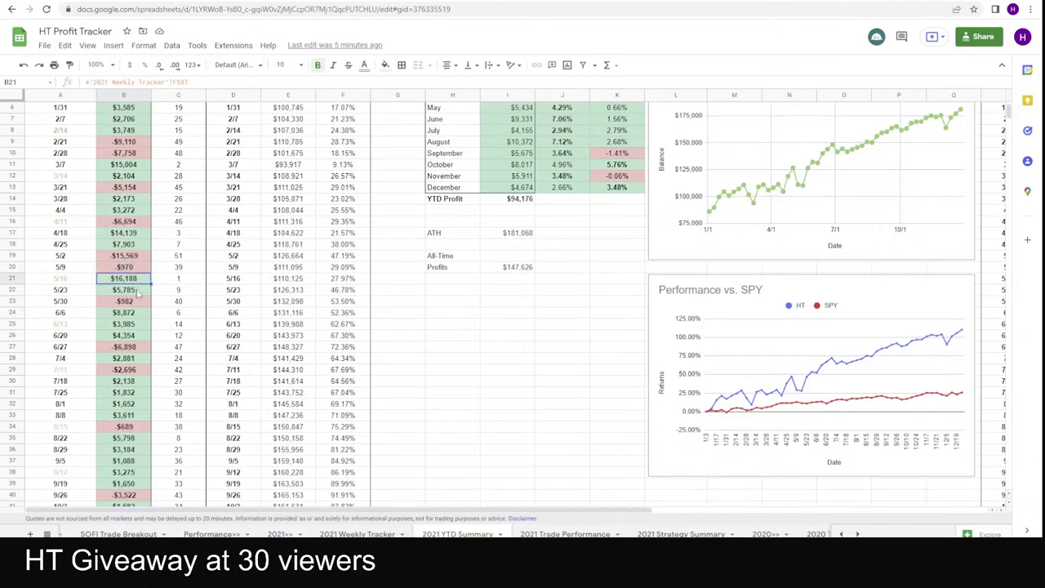
scroll(139, 294, "up", 2)
left_click_drag(127, 200, 128, 214)
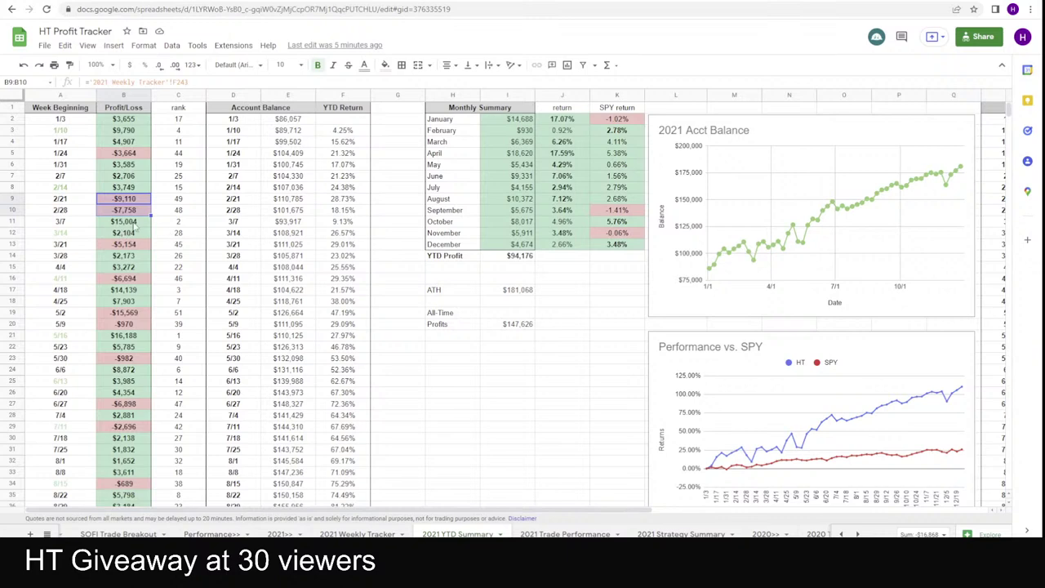
left_click(133, 223)
- Go back to the 2022 YTD Summary sheet
scroll(235, 532, "down", 5)
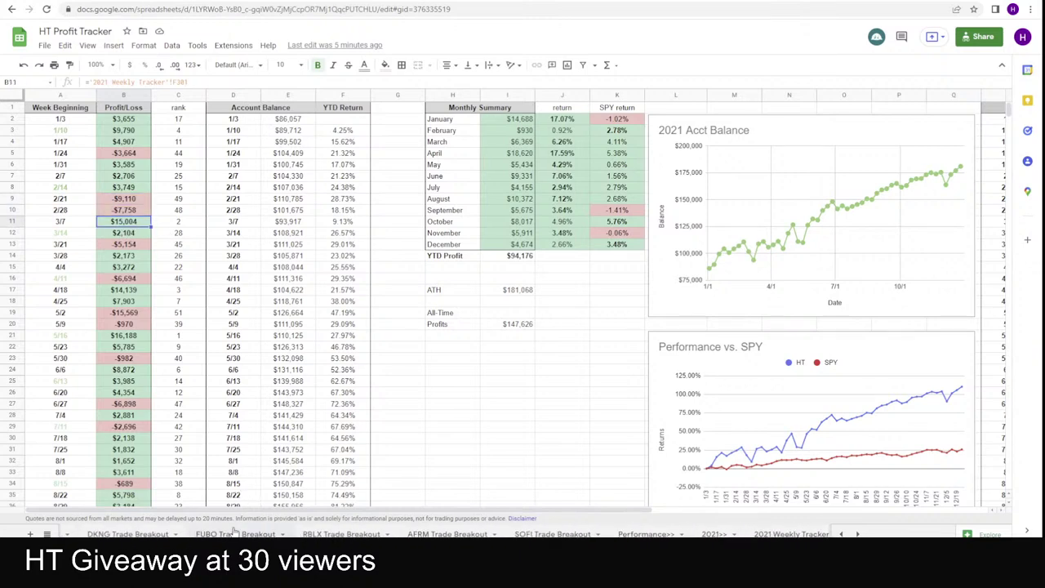
scroll(234, 532, "up", 1)
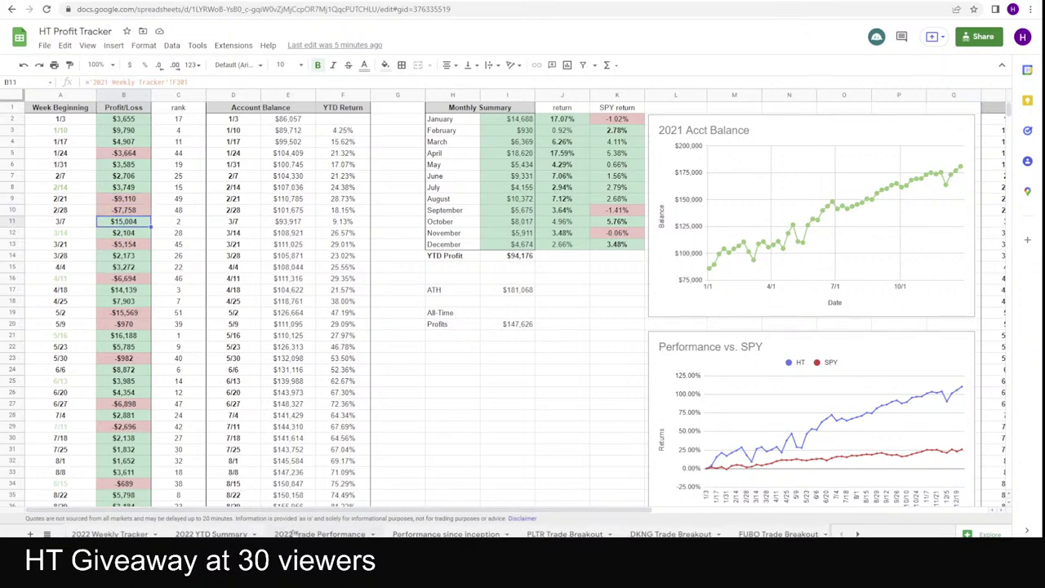
left_click(296, 533)
left_click(210, 533)
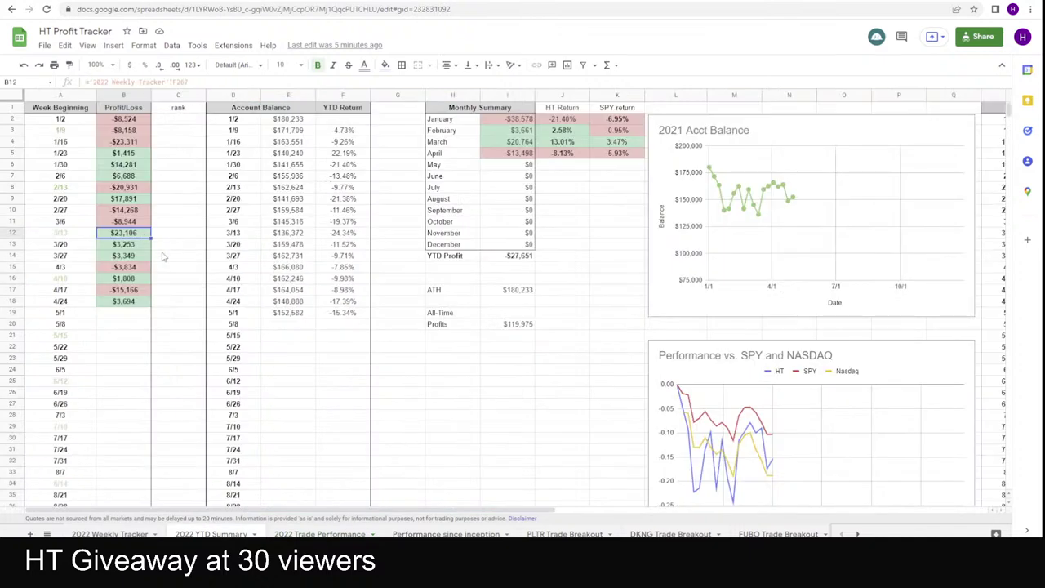
- Select the Profit/Loss of the 1/2 to 1/16 weeks, followed by the 1/30 week, on the 2022 YTD Summary sheet
left_click_drag(133, 120, 141, 149)
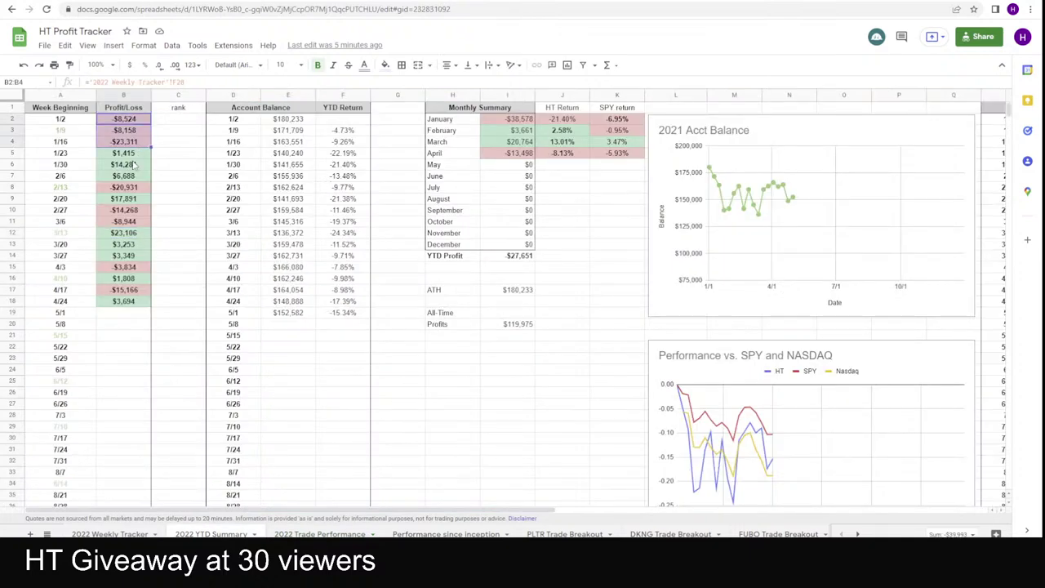
left_click(136, 165)
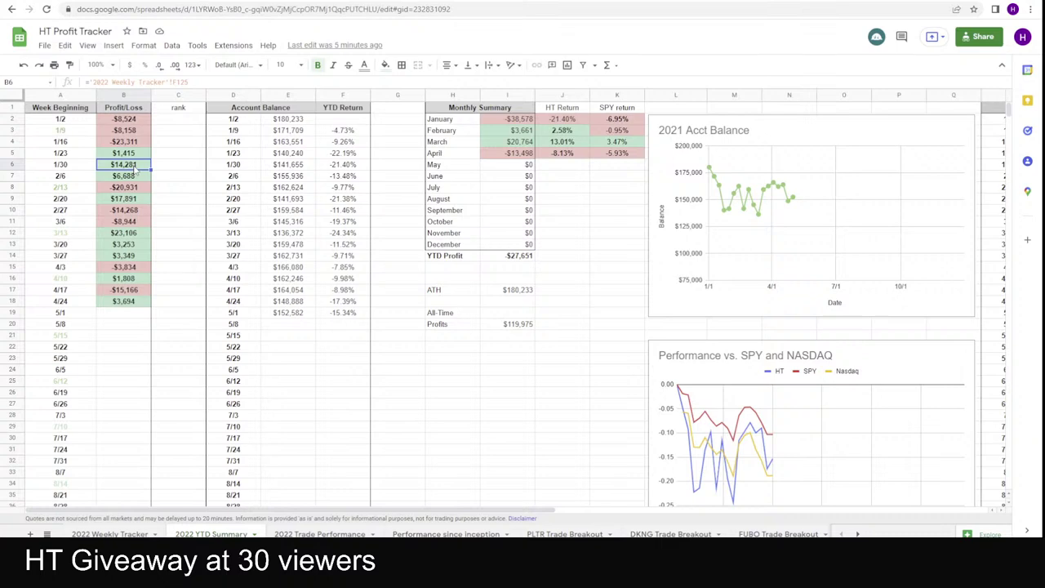
- Switch to the thinkorswim charts and view the AFRM price history, followed by FUBO
key("alt+Tab")
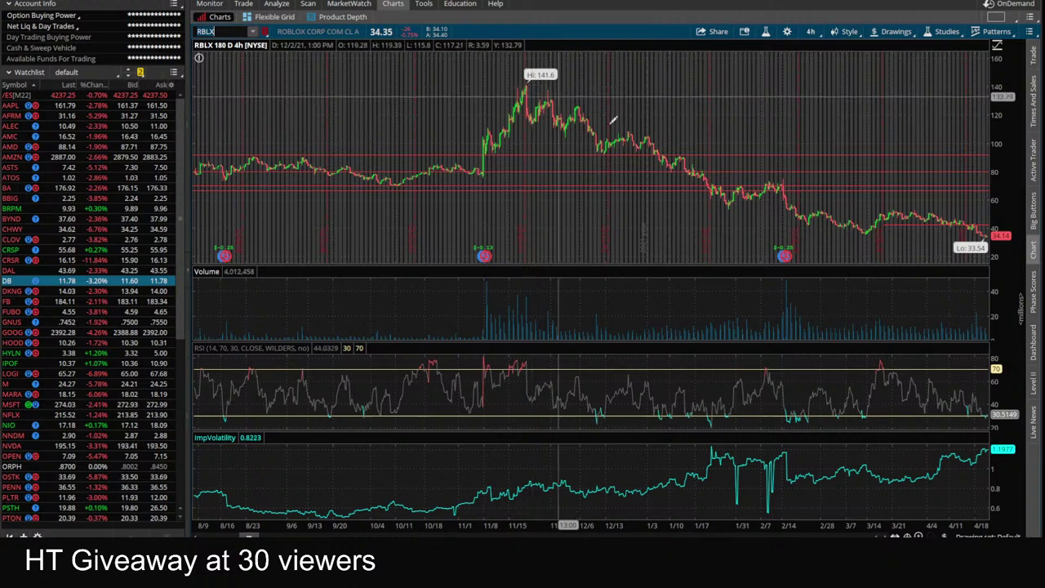
type("AFRM")
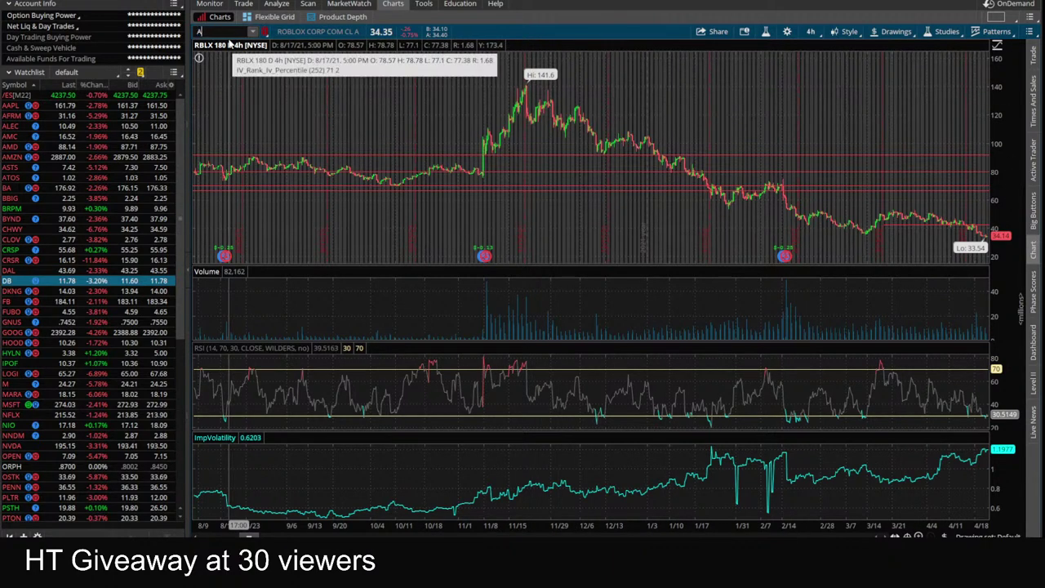
key("Return")
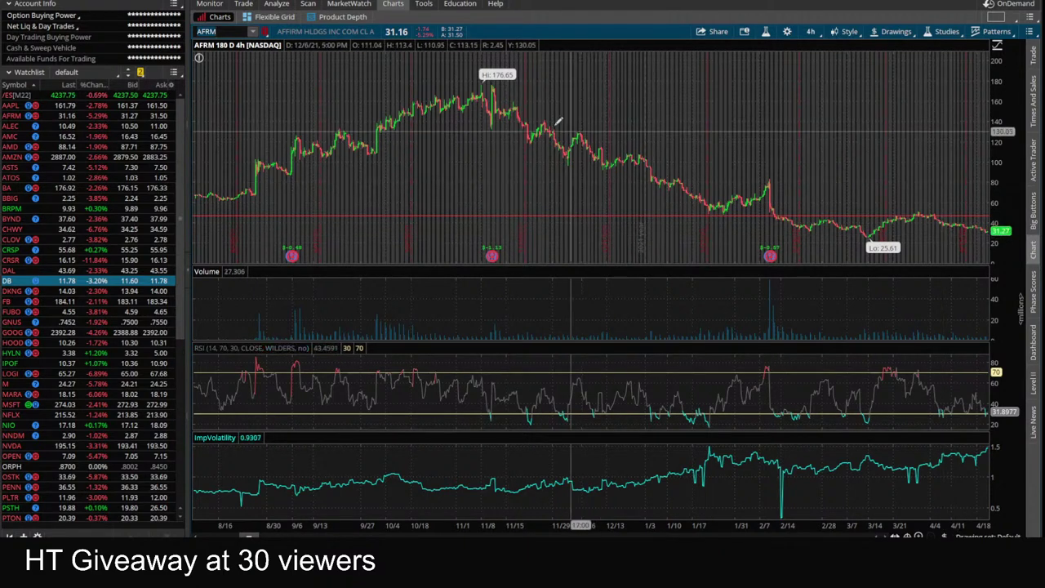
left_click(219, 30)
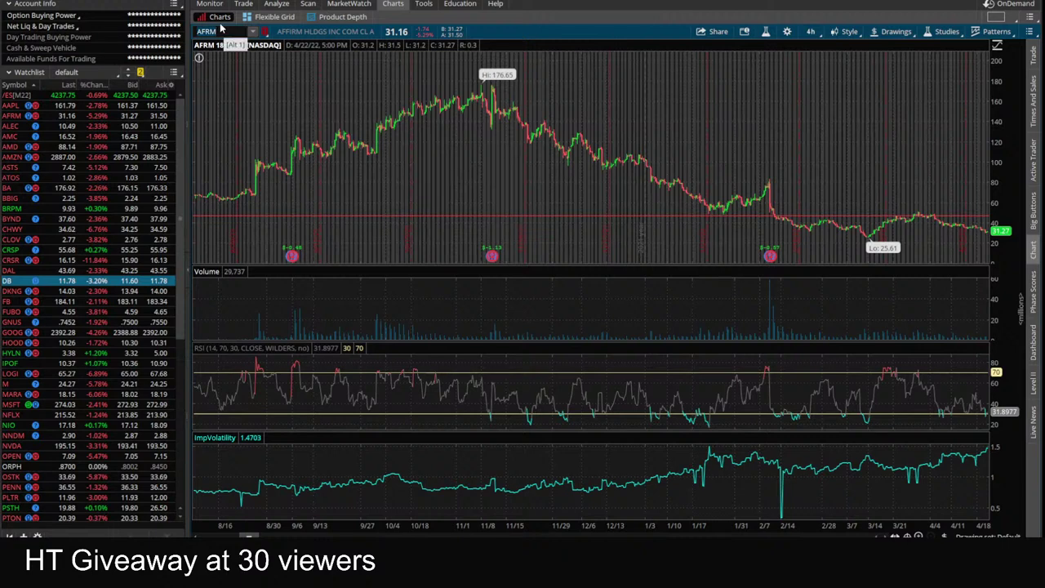
type("FUBO")
key("Return")
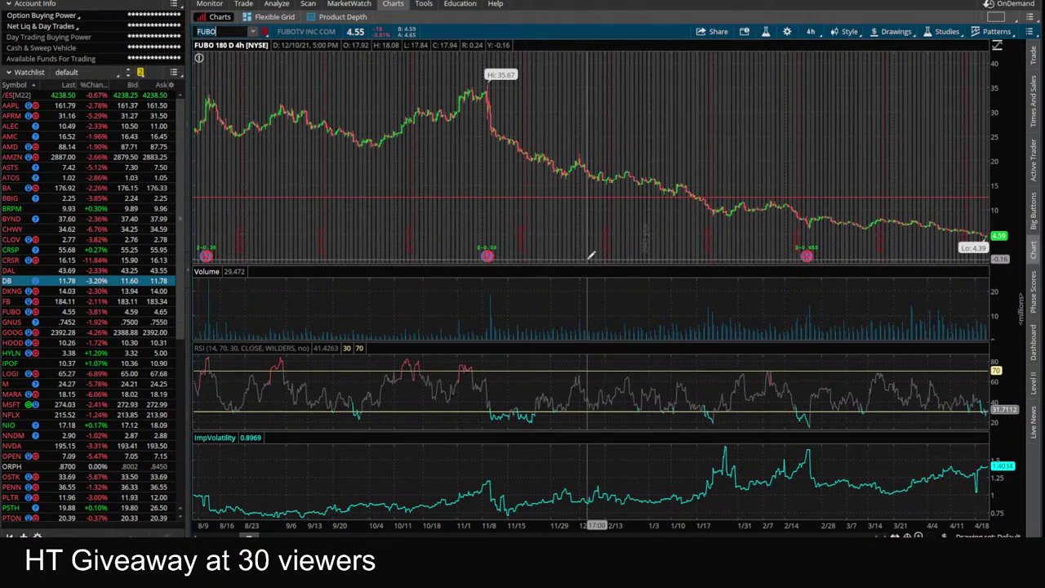
left_click(549, 211)
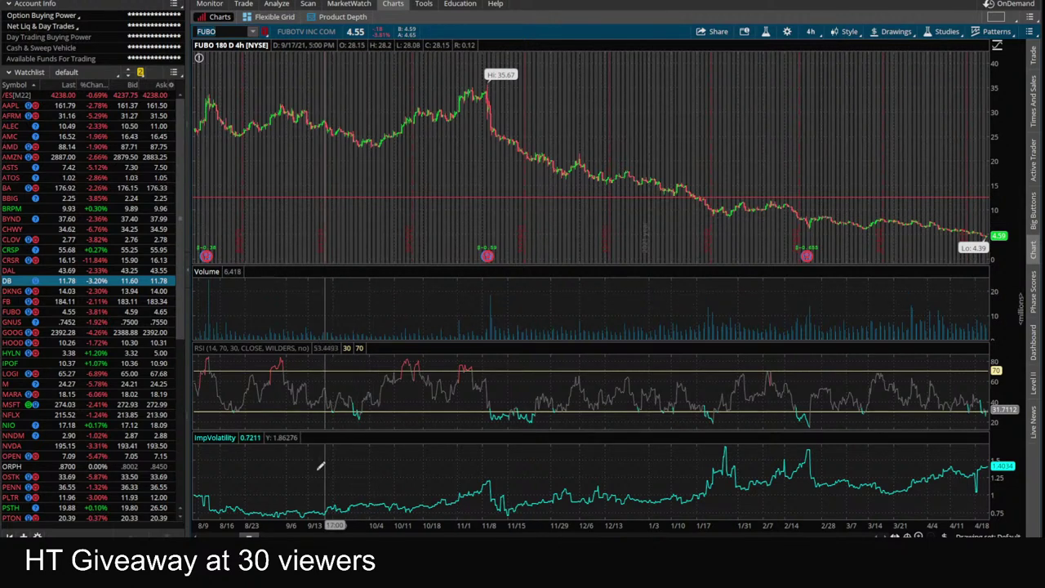
- Return to the HT Profit Tracker spreadsheet and examine the 2022 Performance vs. SPY and NASDAQ chart
left_click(233, 508)
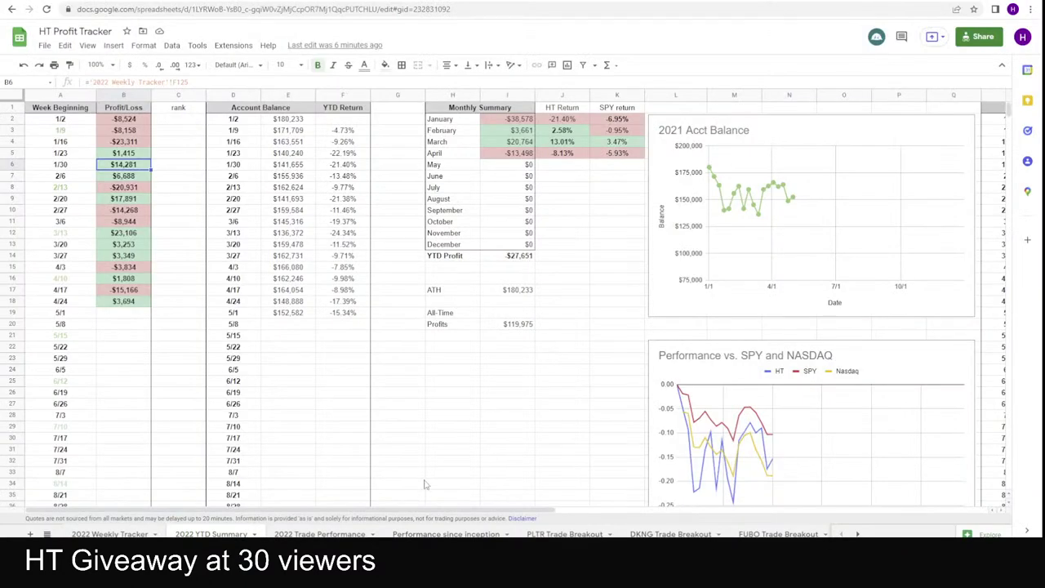
scroll(771, 368, "down", 3)
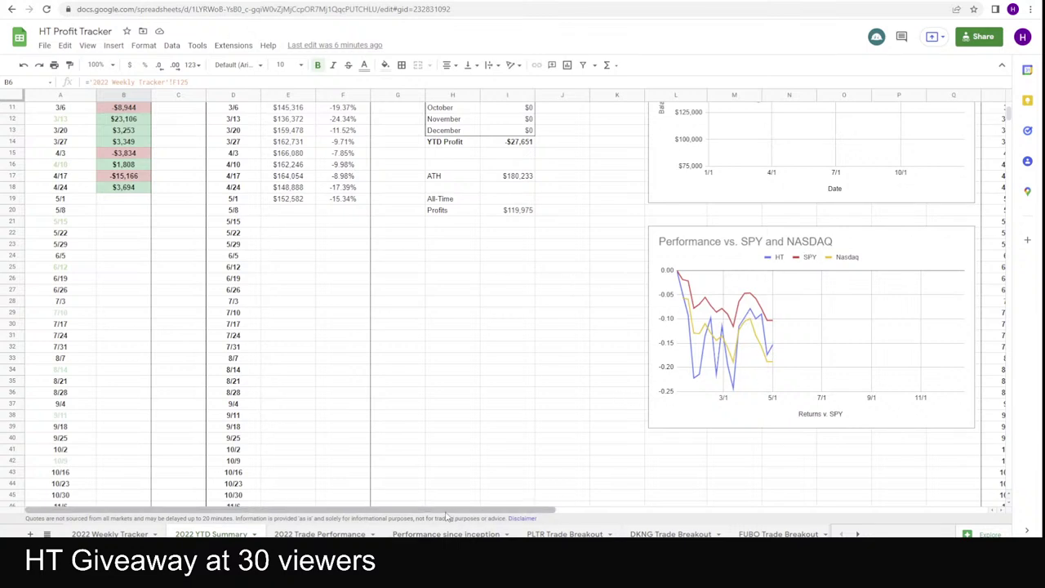
left_click_drag(449, 511, 631, 517)
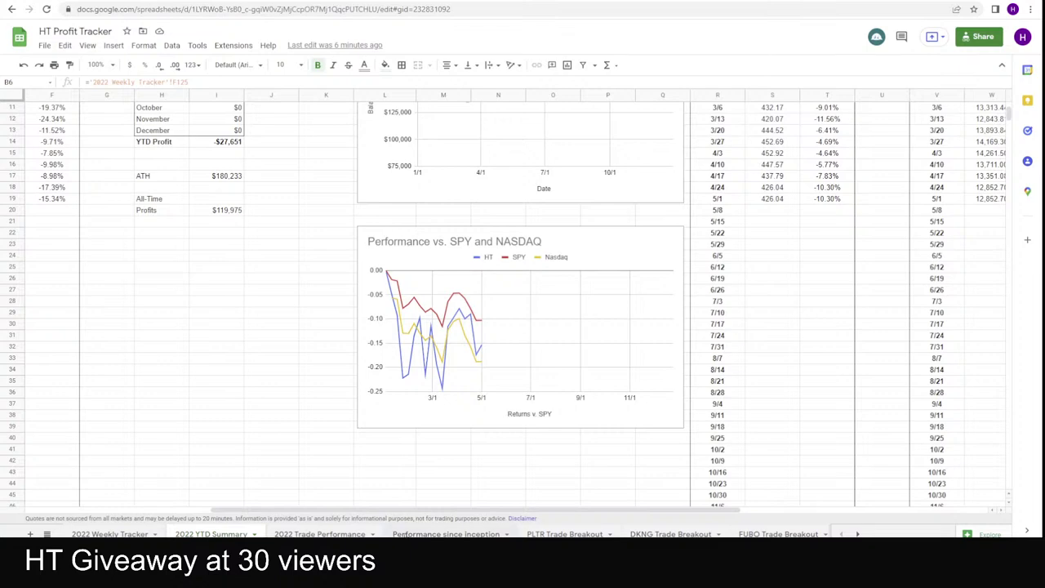
- Open the 2021 YTD Summary sheet and examine its Performance vs. SPY chart
key("ctrl+shift+Page_Down")
key("ctrl+shift+Page_Down")
key("ctrl+shift+Page_Down")
key("ctrl+shift+Page_Down")
key("ctrl+shift+Page_Down")
key("ctrl+shift+Page_Down")
key("ctrl+shift+Page_Down")
key("ctrl+shift+Page_Down")
key("ctrl+shift+Page_Down")
key("ctrl+shift+Page_Down")
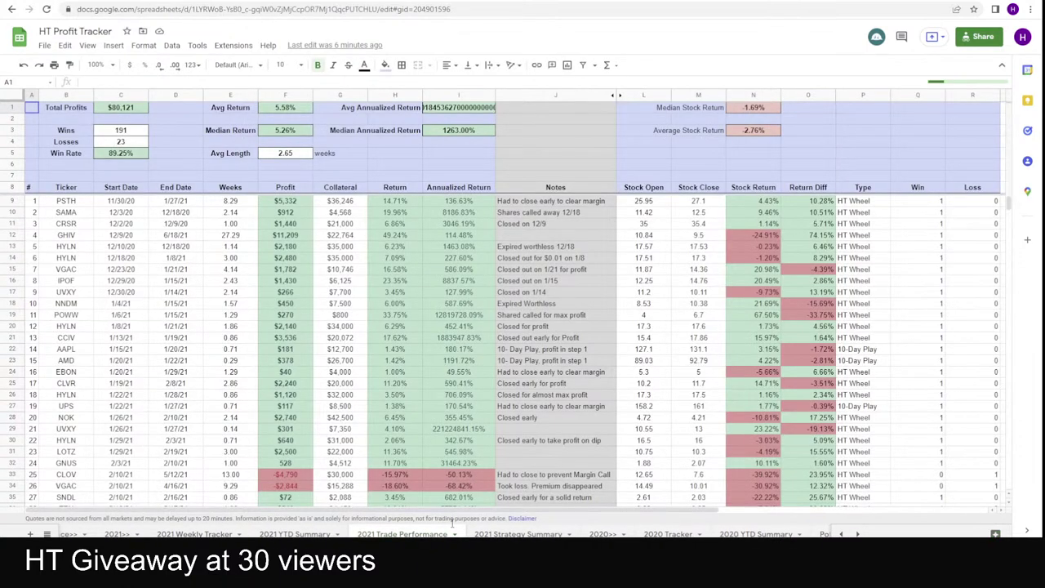
left_click(298, 534)
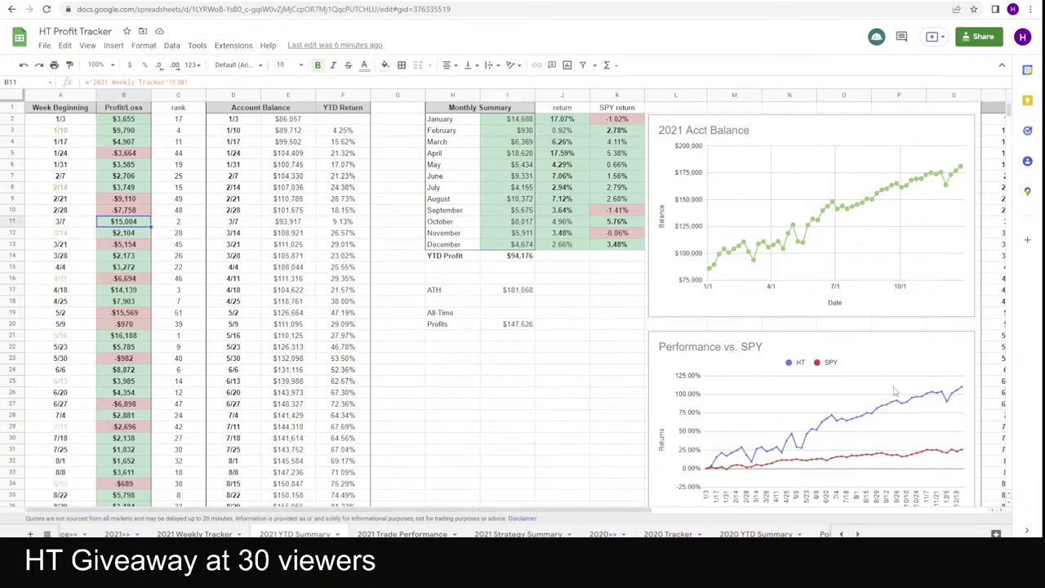
scroll(893, 400, "down", 3)
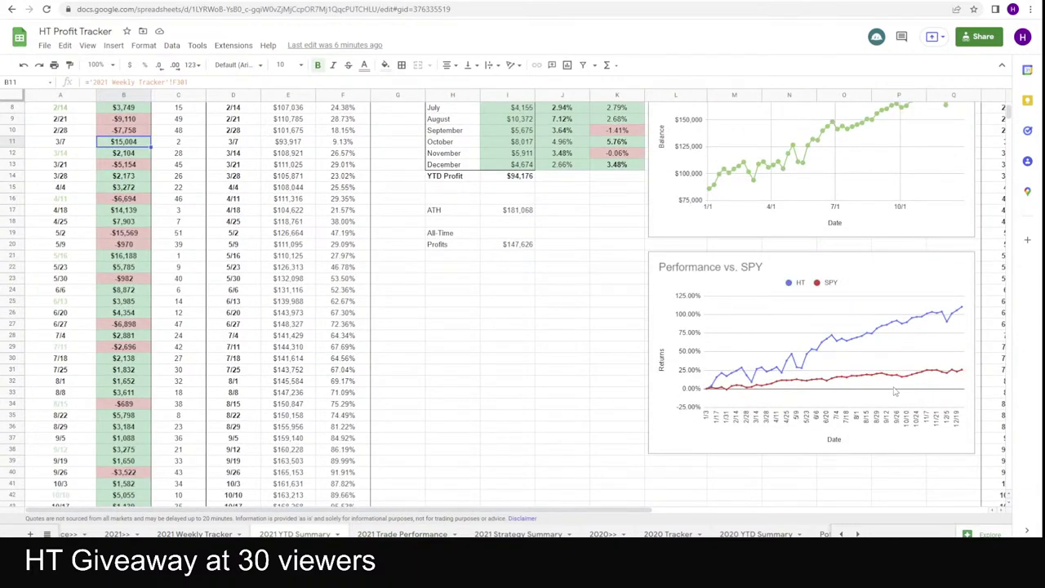
- Open the Performance since inception sheet and examine the HT, NASDAQ and SPY returns chart
scroll(441, 534, "left", 5)
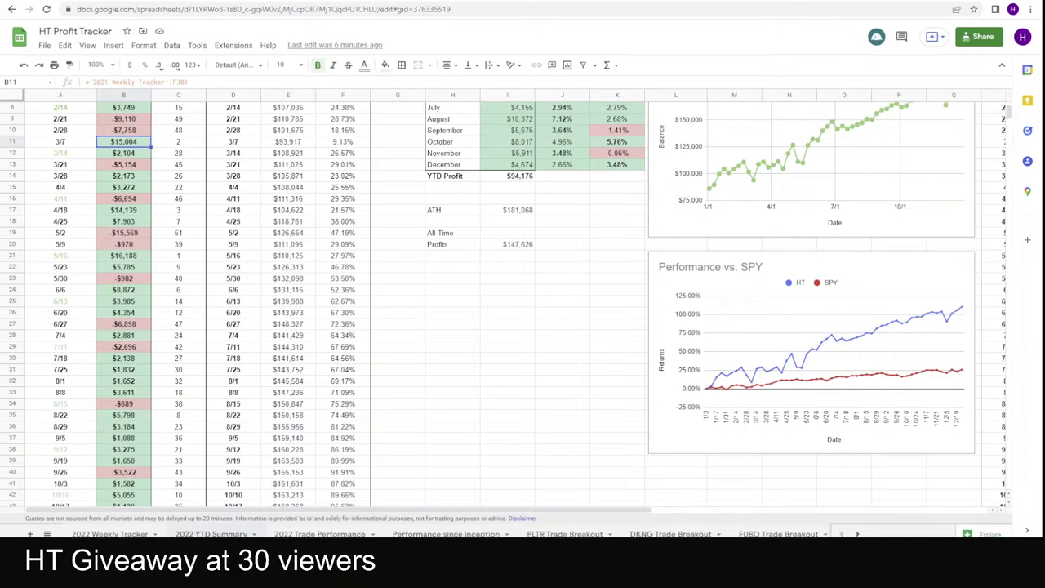
left_click(446, 534)
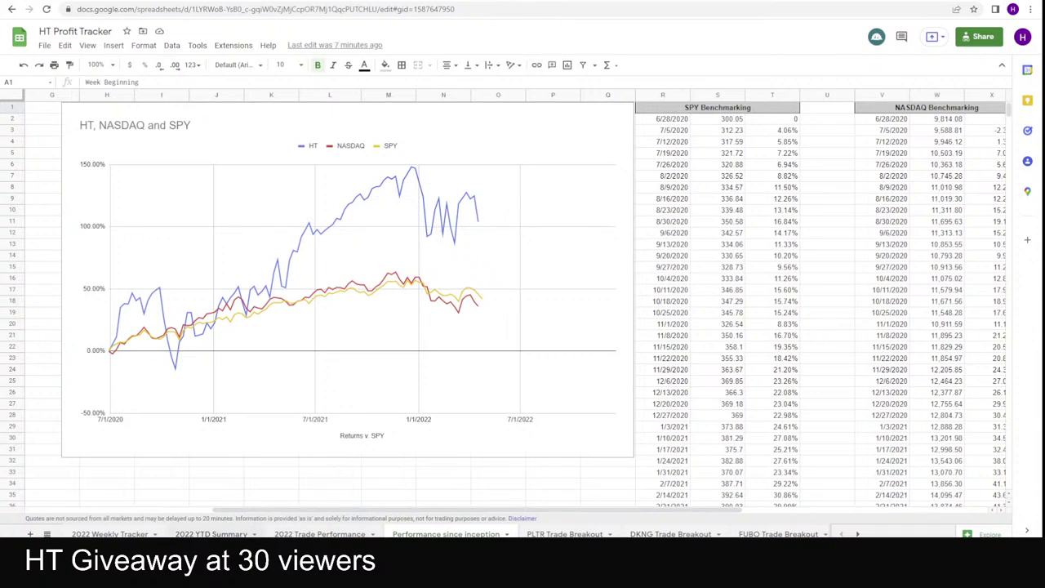
- Open the 2022 Weekly Tracker sheet and go to the Week of 4/24 positions and profit summary
left_click(110, 534)
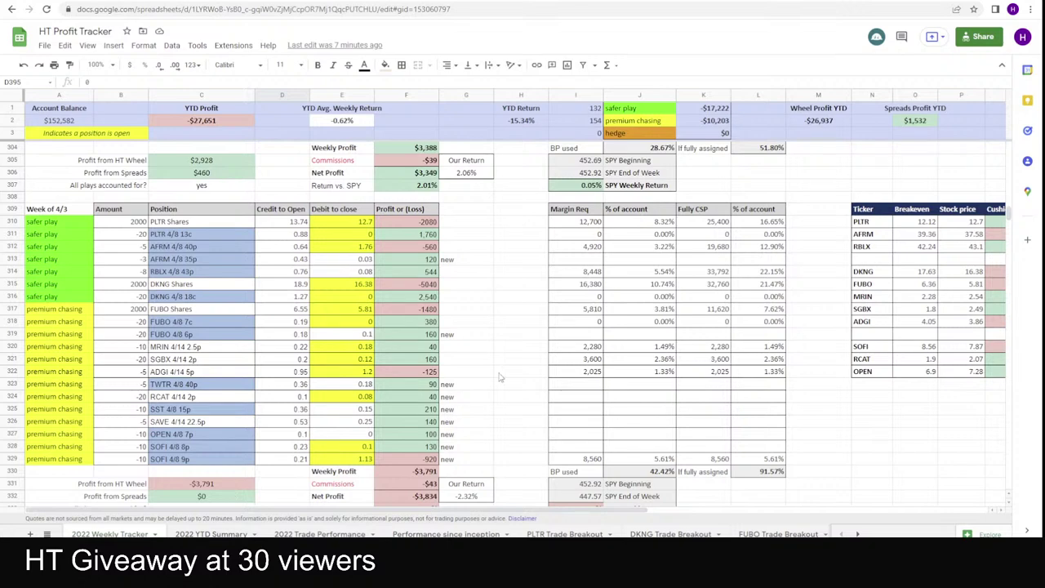
scroll(527, 353, "down", 2)
scroll(527, 354, "down", 5)
left_click(529, 362)
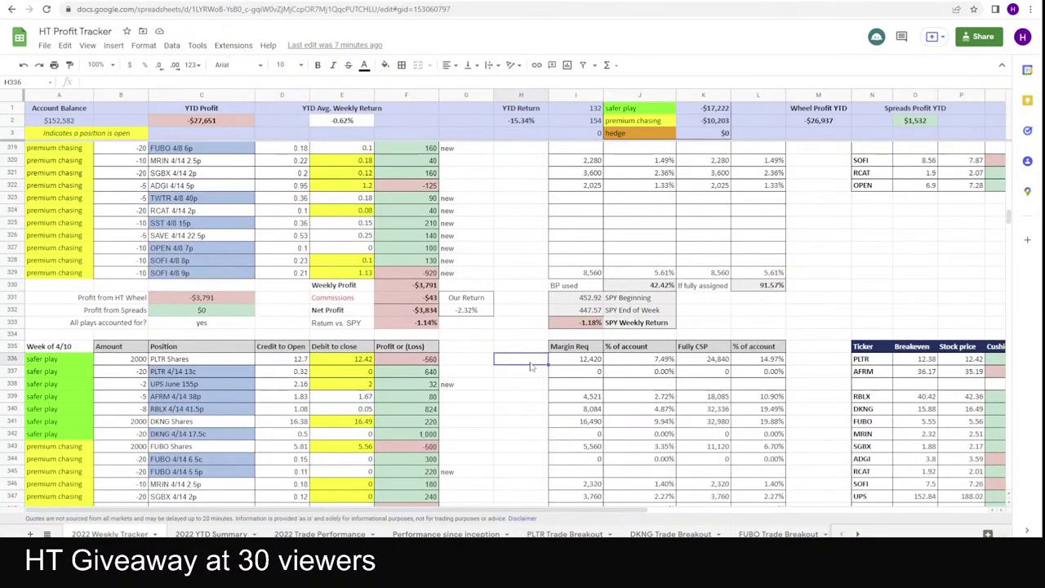
key("ctrl+Down")
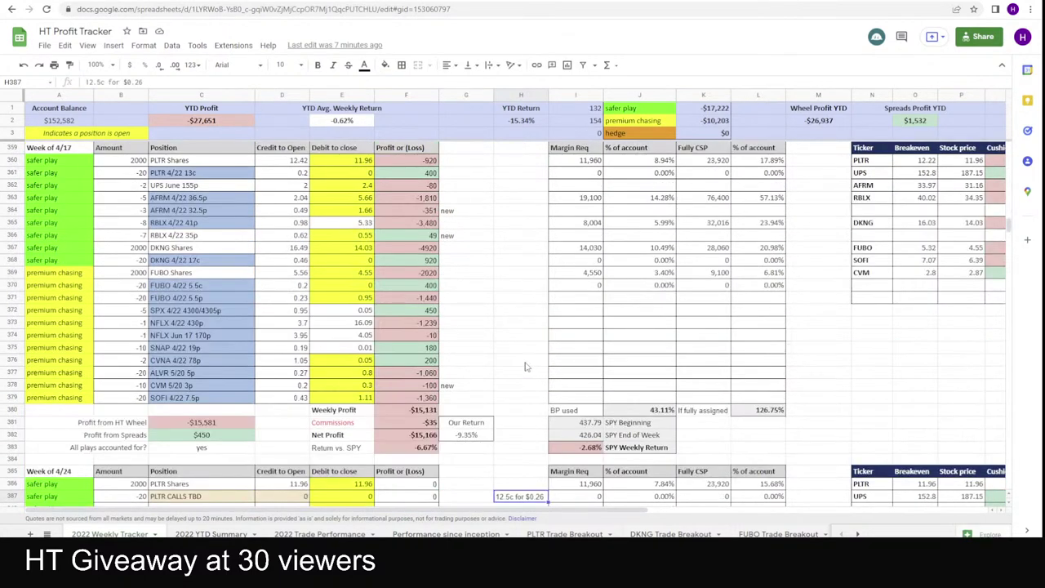
key("Left")
key("Down")
key("Down")
key("Down")
key("Down")
key("Down")
key("Down")
key("Down")
key("Down")
key("Down")
key("Down")
key("Down")
key("Down")
key("Down")
key("Down")
key("Down")
key("Down")
key("Down")
key("Down")
key("Down")
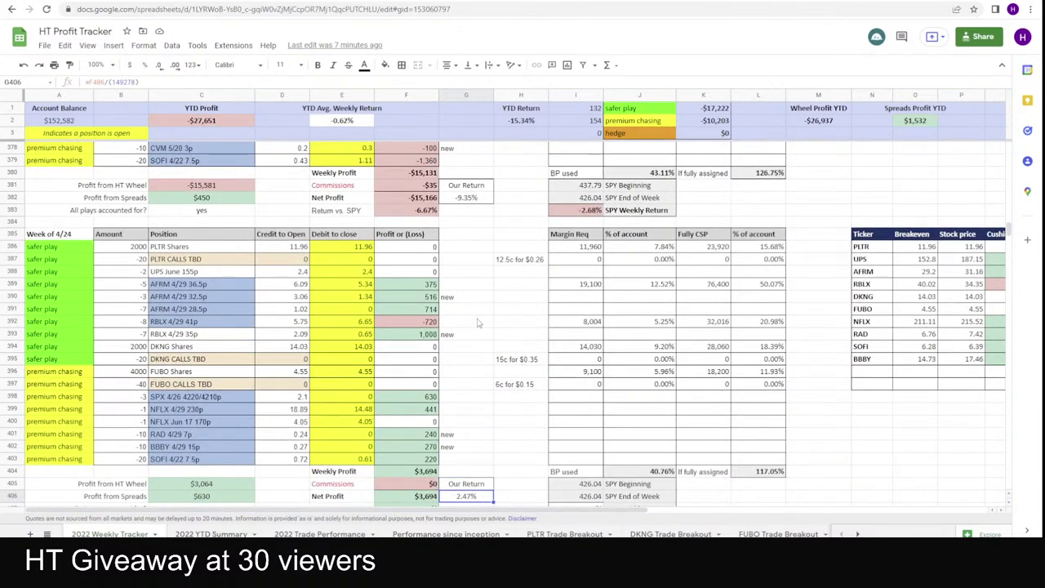
scroll(488, 349, "down", 2)
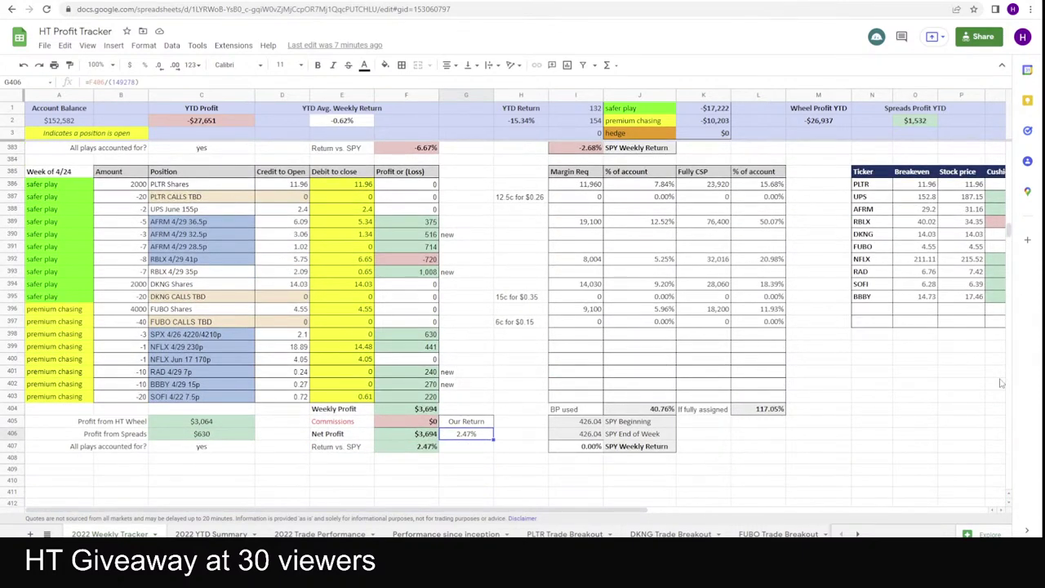
- Inspect the PLTR stock price formula and the Debt to close formulas from PLTR Shares through SOFI 4/22 7.5p in the Week of 4/24
left_click(973, 185)
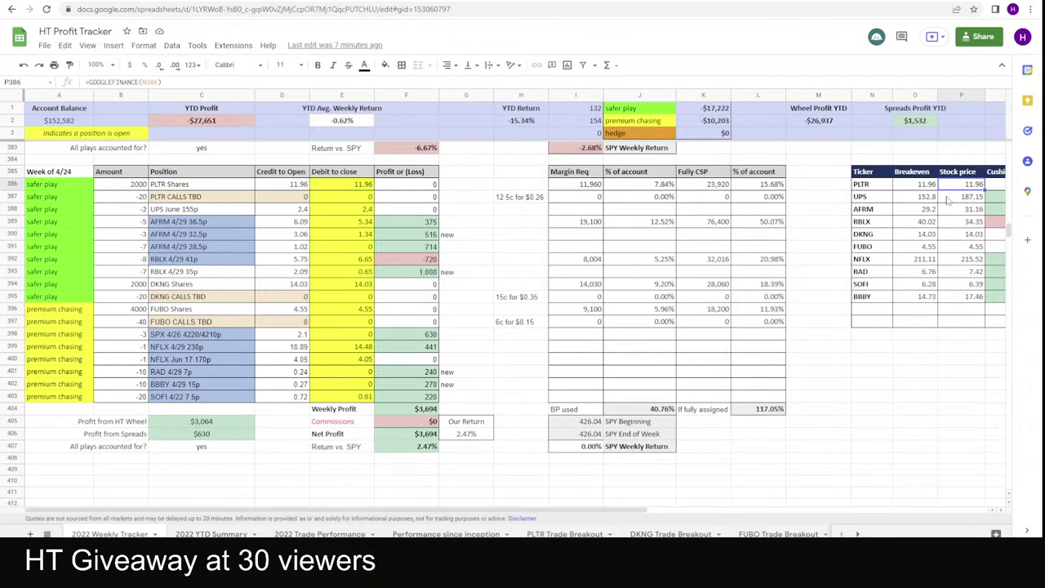
left_click(333, 186)
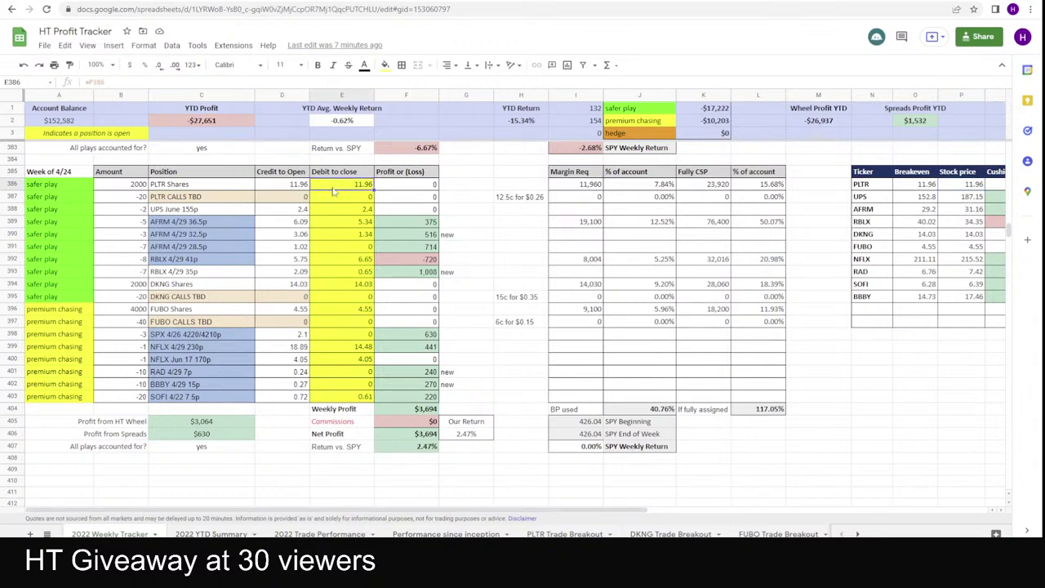
key("Down")
key("Down")
key("Down")
key("Down")
key("Down")
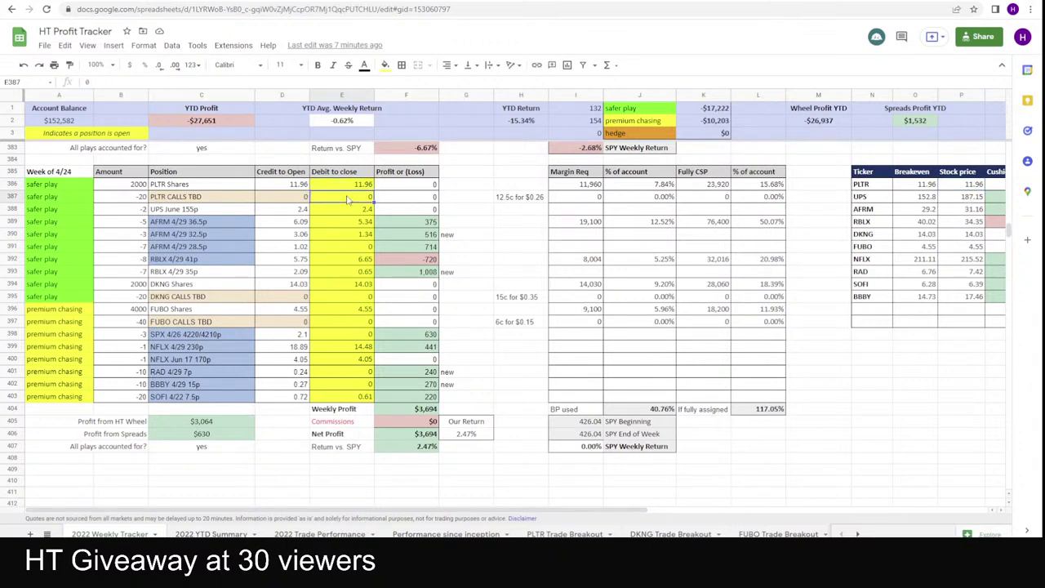
key("Down")
key("Down")
key("Down")
key("Down")
key("Down")
key("Down")
key("Down")
key("Down")
key("Down")
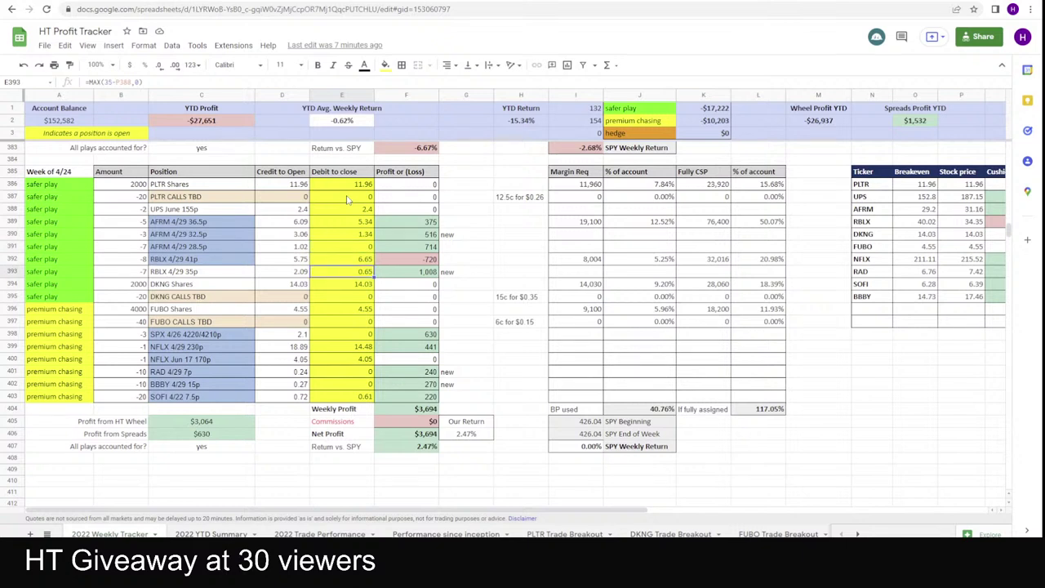
key("Down")
key("Down")
key("Down")
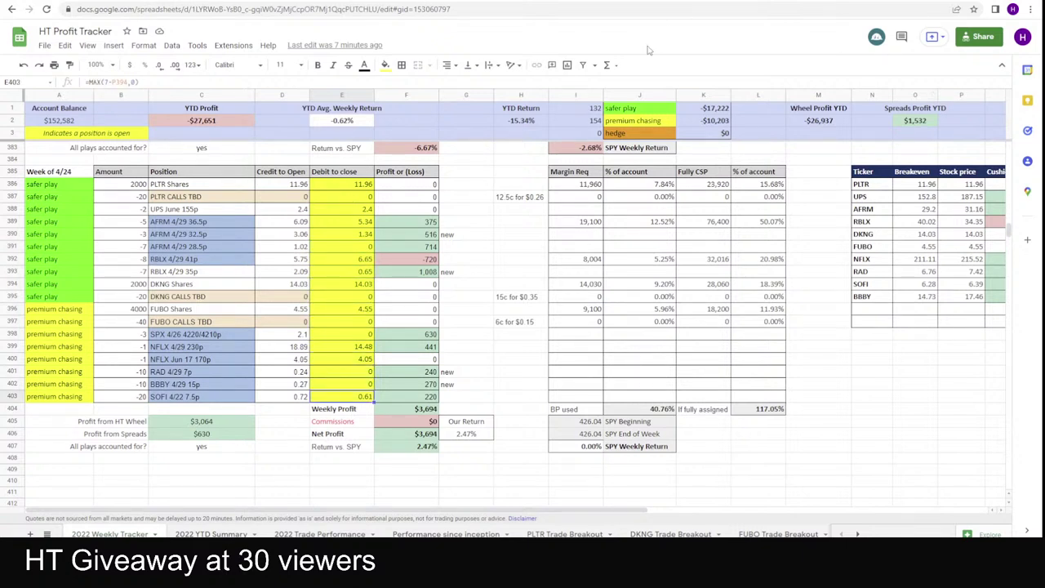
- Set the Week of 4/24 stock prices to 12.5 for PLTR and 35 for AFRM
left_click(965, 185)
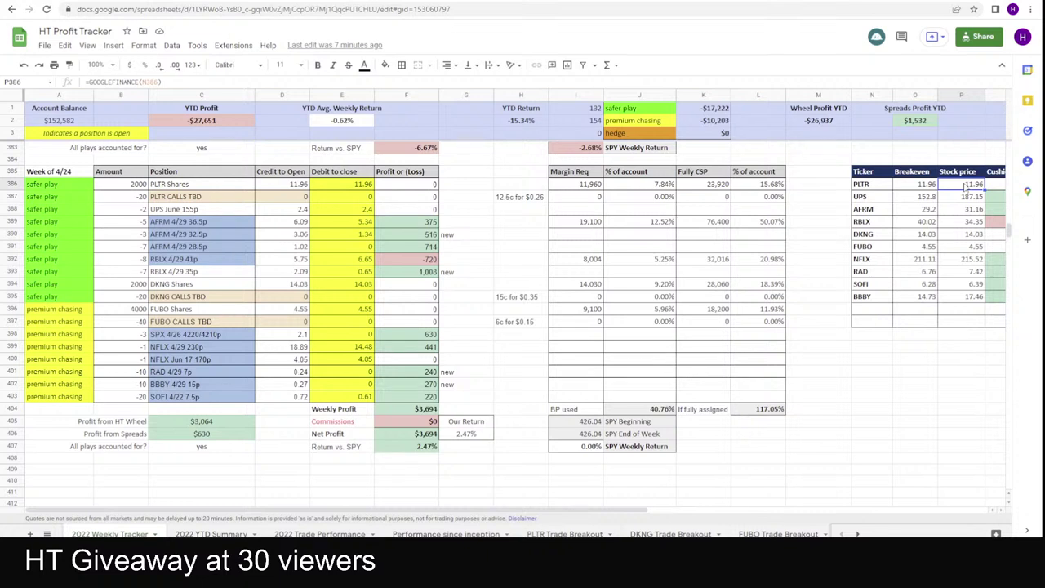
type("12.5")
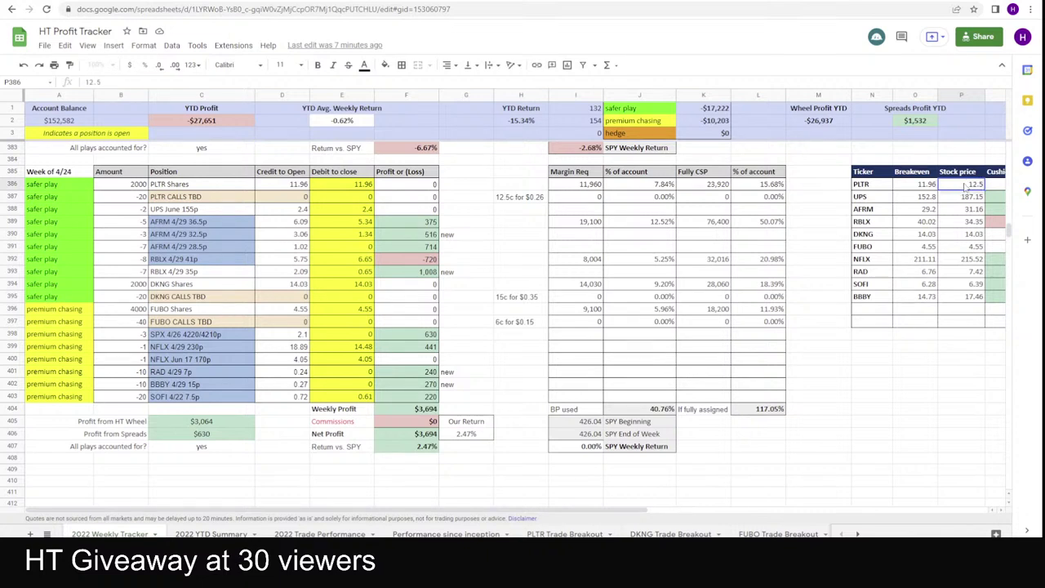
key("Return")
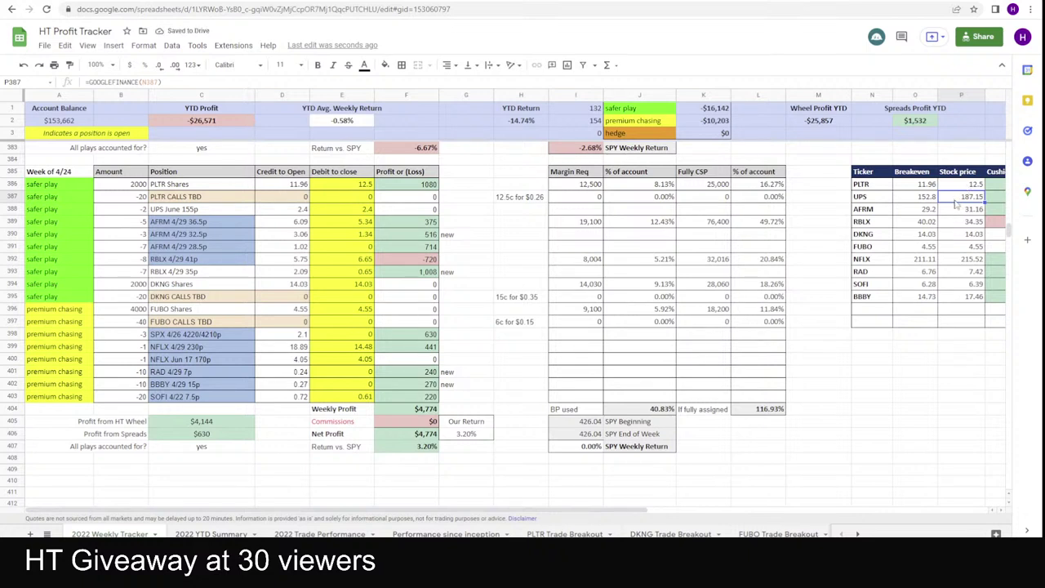
left_click(966, 210)
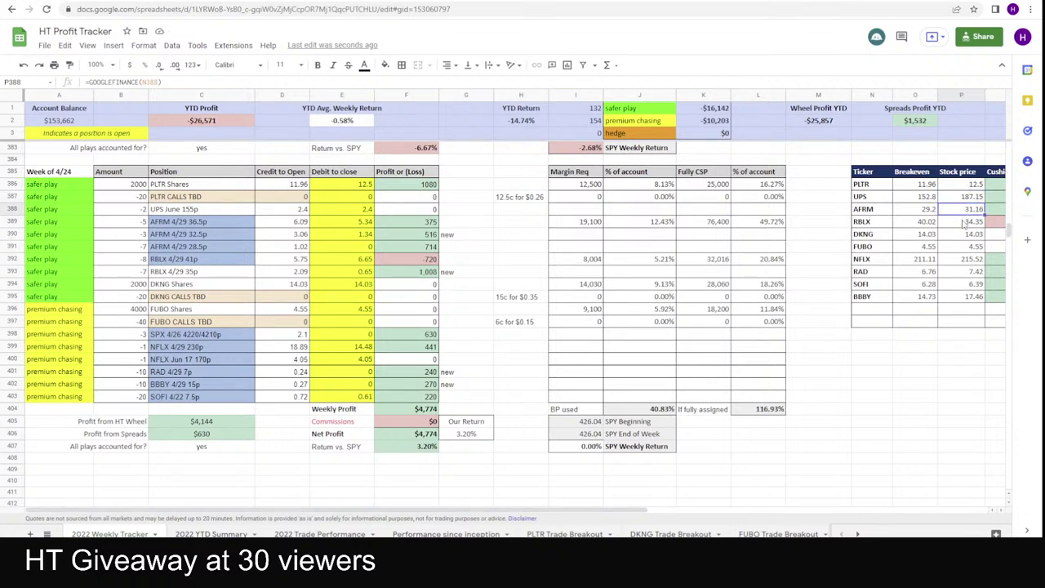
type("35")
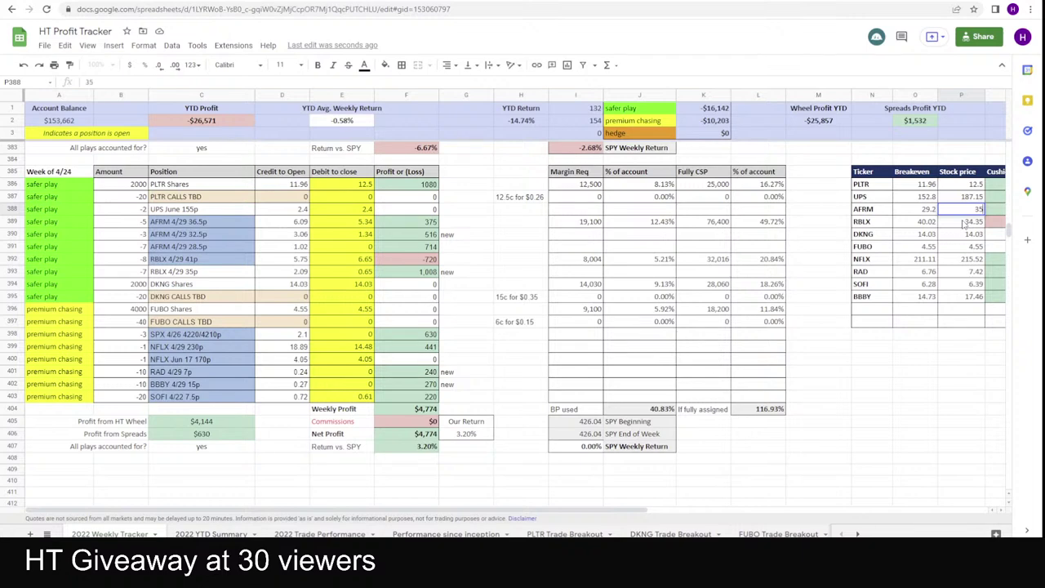
key("Return")
- Switch to the trading platform's charts, load AFRM and show it in the 5 D : 15m time frame
key("alt+Tab")
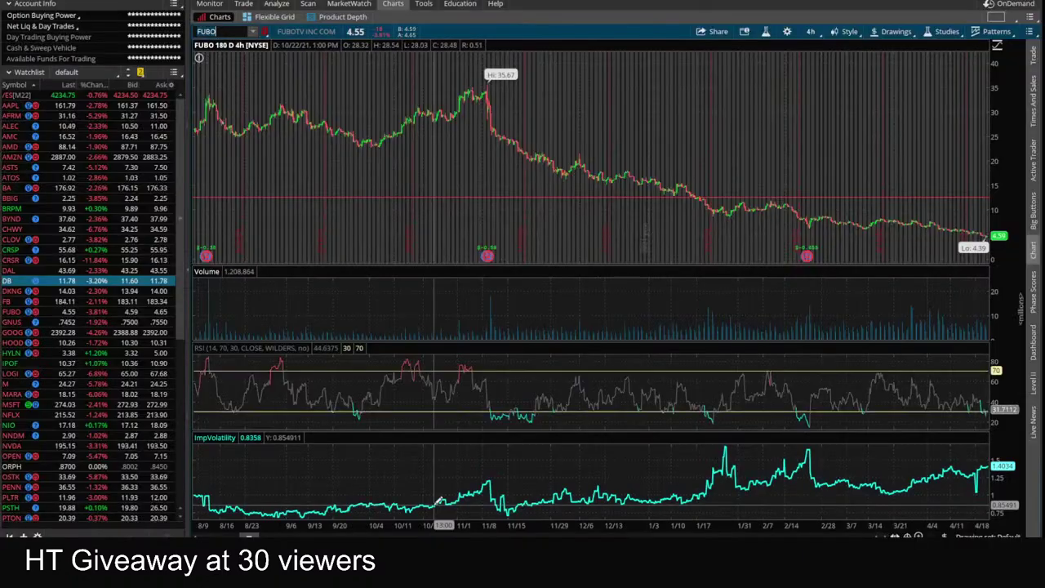
type("AF")
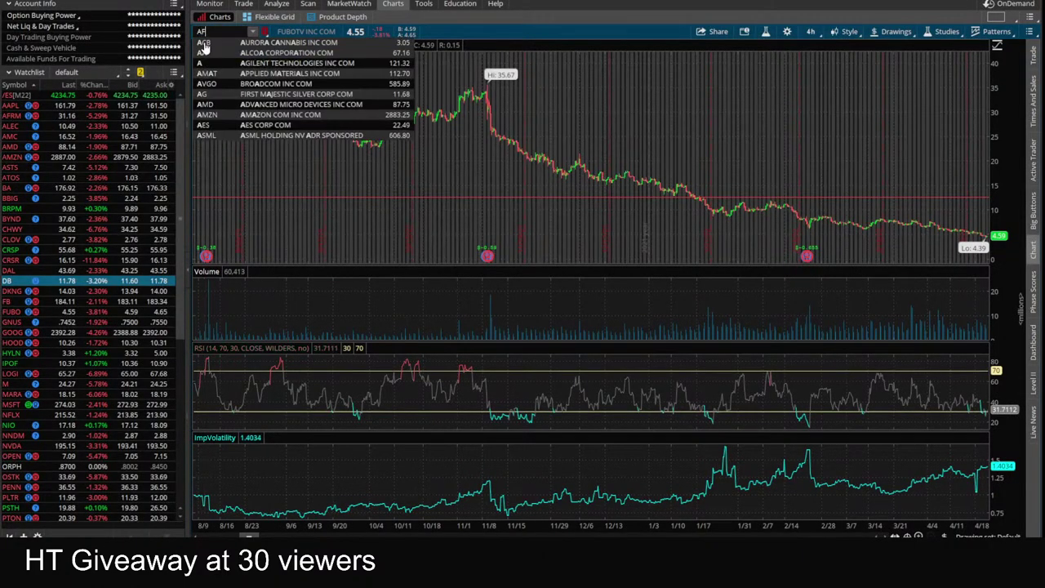
type("RM")
key("Return")
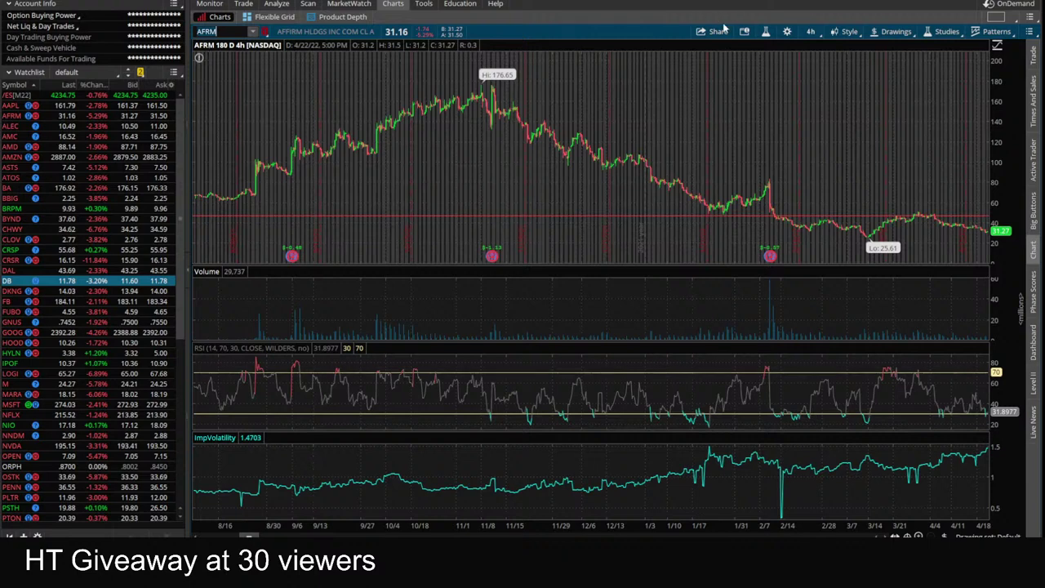
left_click(808, 32)
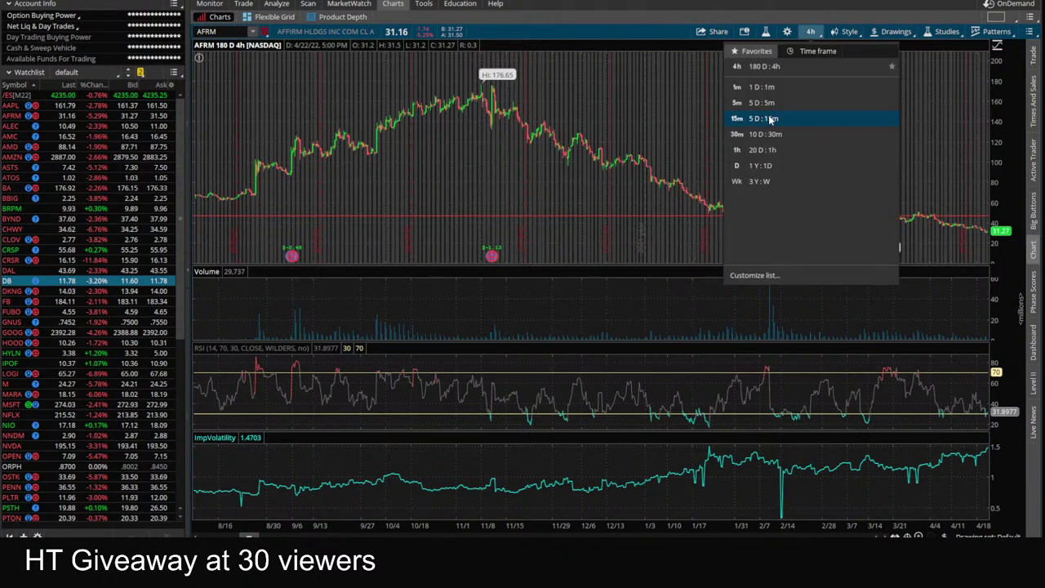
left_click(770, 119)
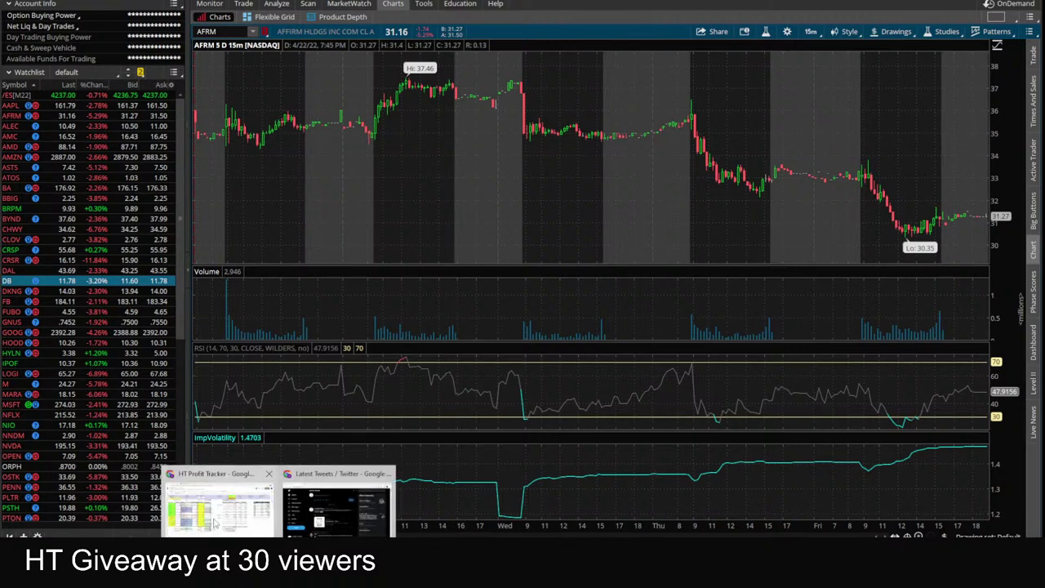
- Return to the HT Profit Tracker spreadsheet and set the Week of 4/24 stock prices to 38 for RBLX and 15 for DKNG
left_click(216, 508)
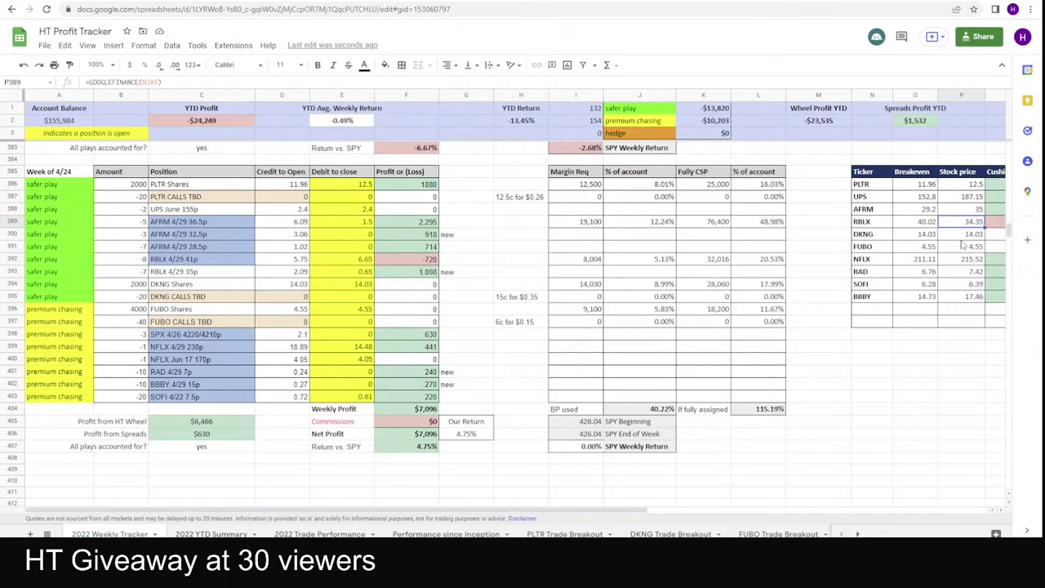
type("38")
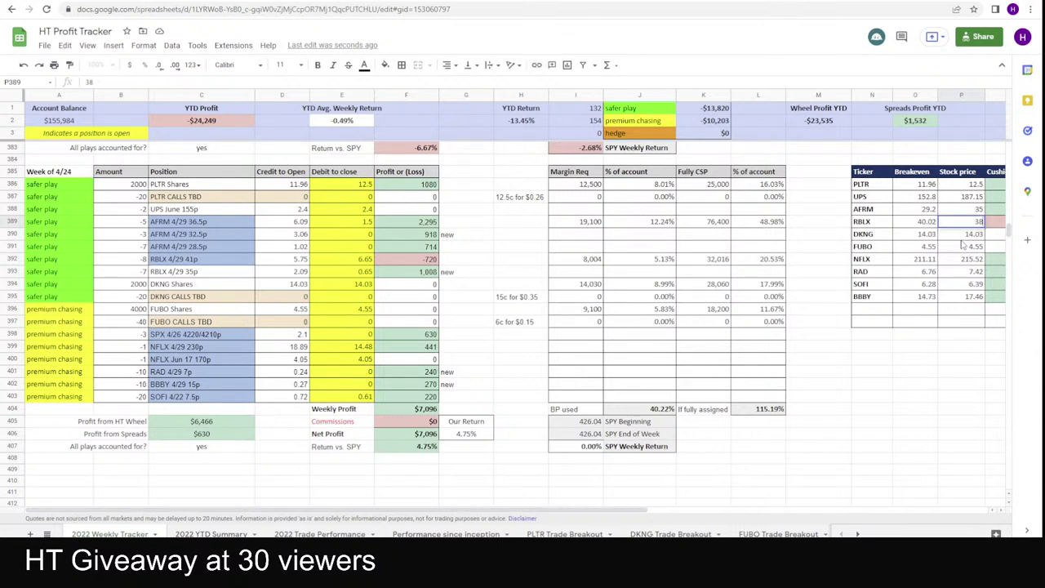
key("Return")
type("1")
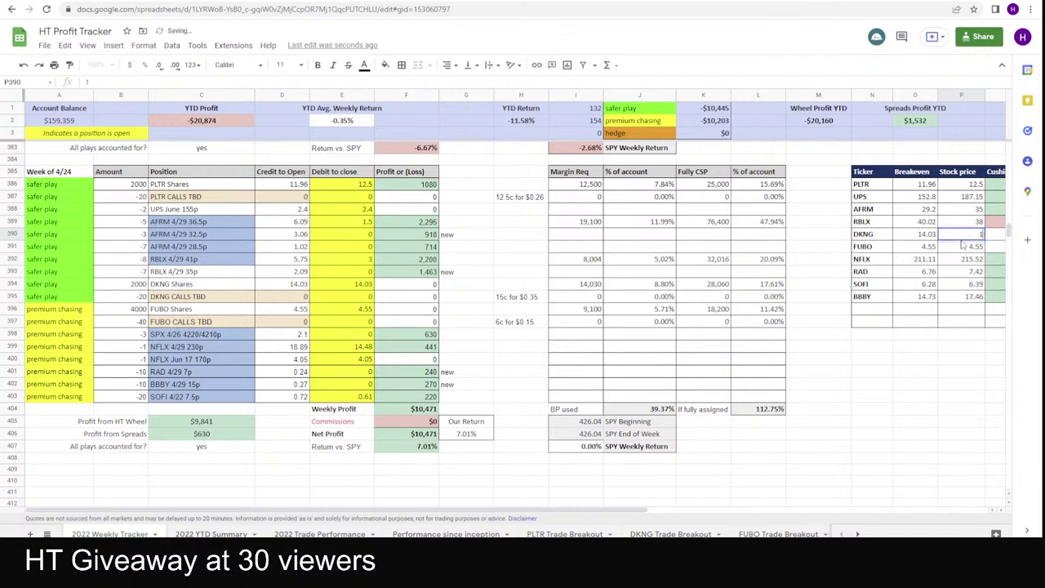
type("5")
key("Return")
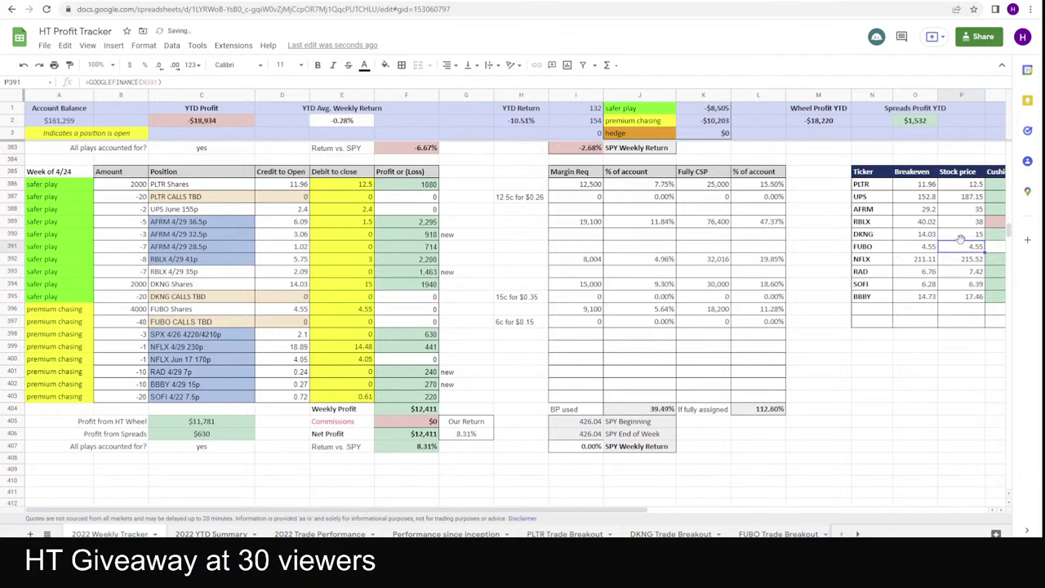
- Set the Week of 4/24 stock prices to 5 for FUBO, 225 for NFLX and 6.75 for SOFI
type("5")
key("Return")
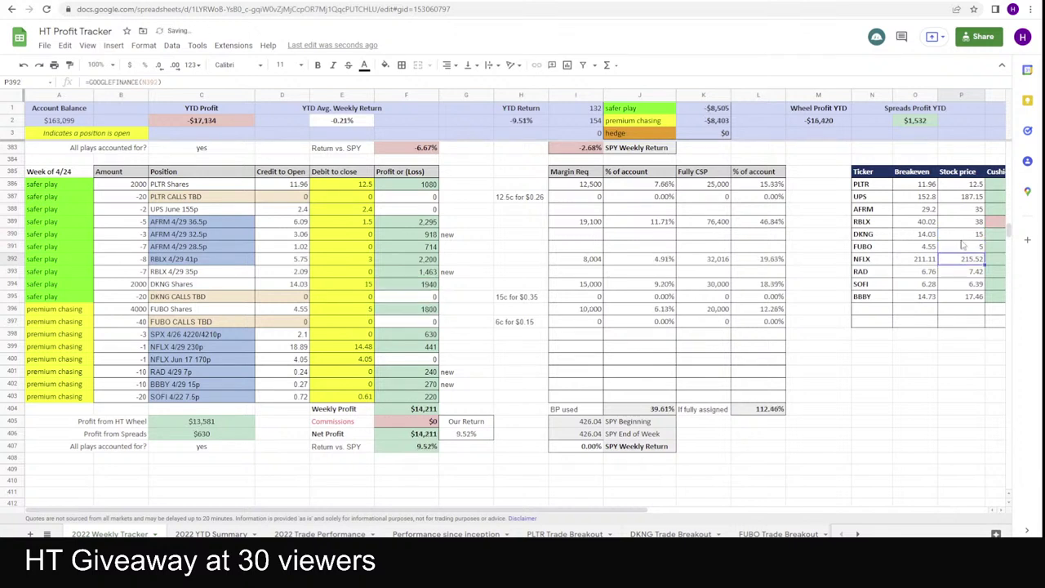
type("225")
key("Return")
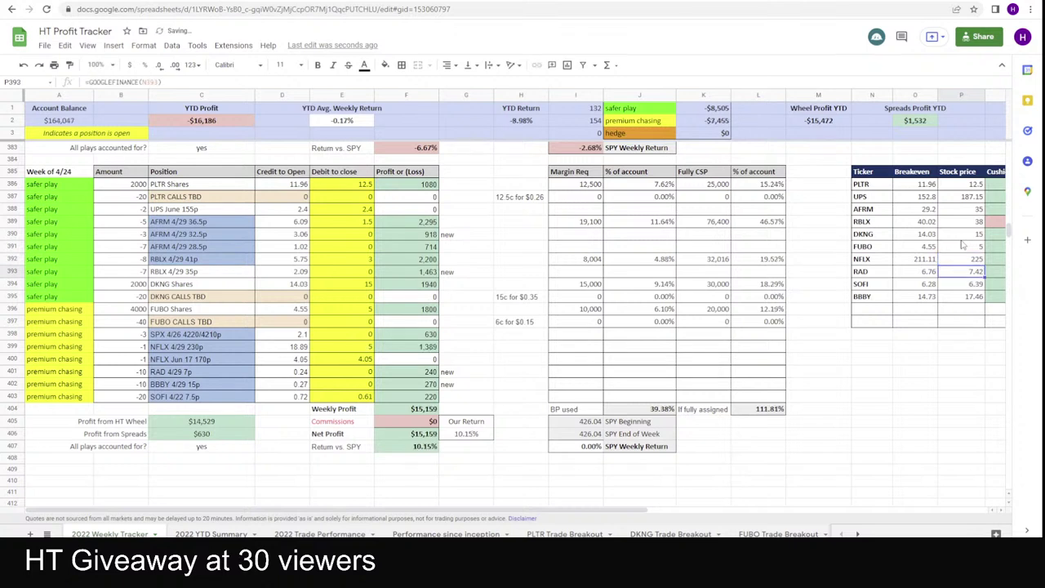
key("Return")
key("Return")
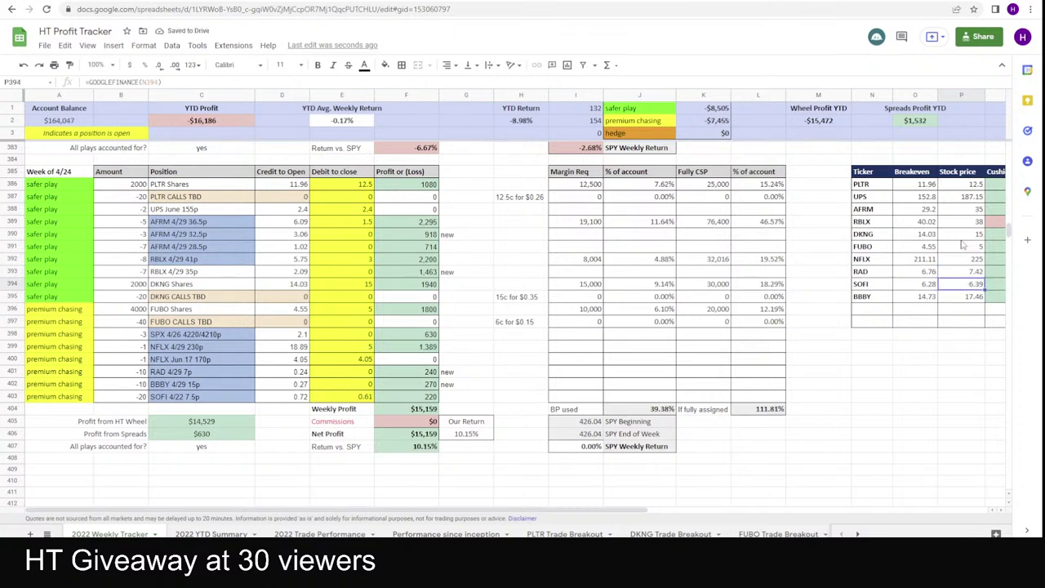
type("7")
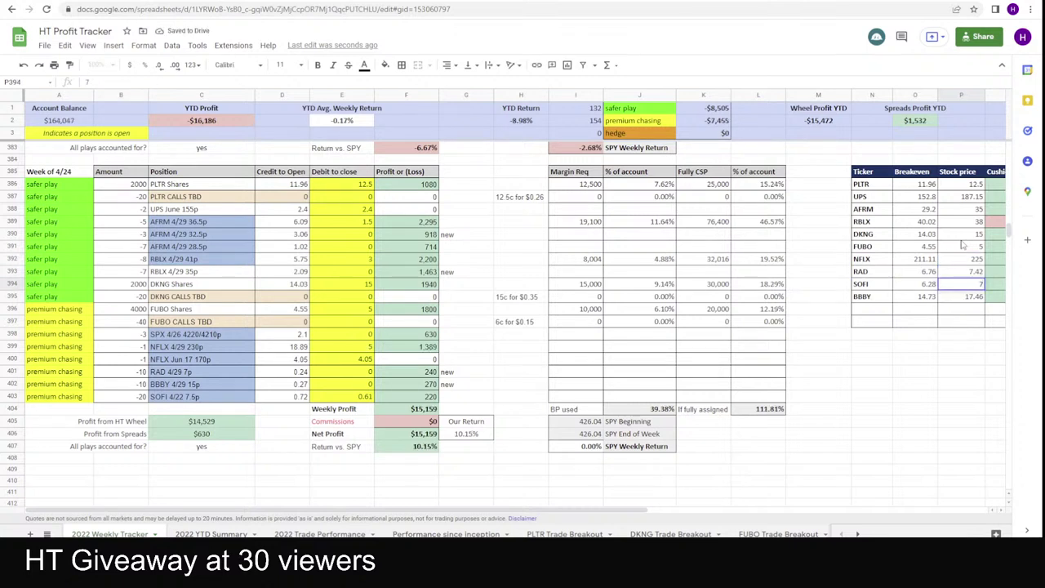
key("BackSpace")
type("6.75")
key("Return")
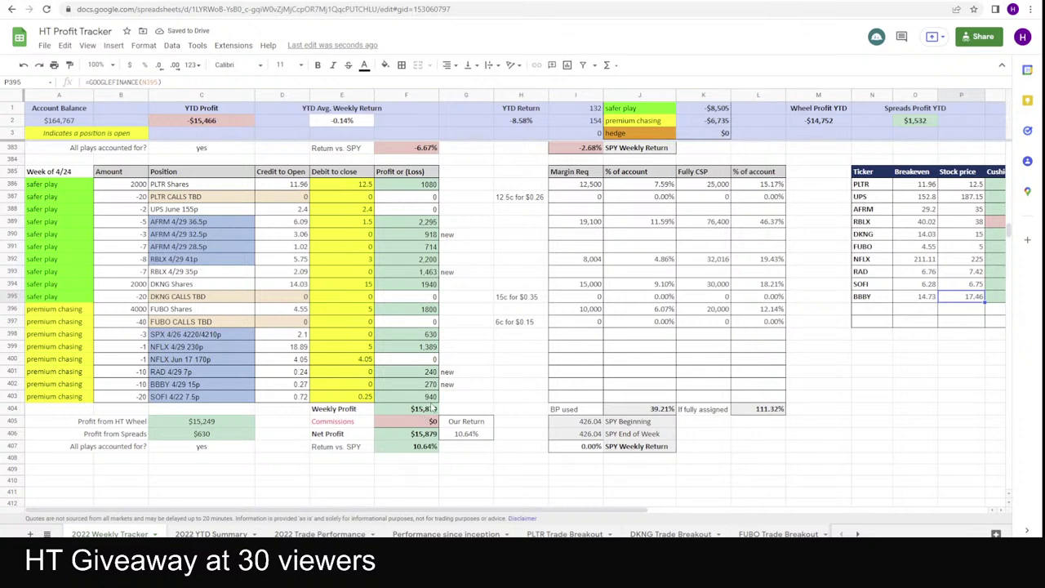
- Review the projected Week of 4/24 profit and inspect the Debit to close entries for NFLX Jun 17 170p and UPS June 155p
scroll(398, 369, "down", 1)
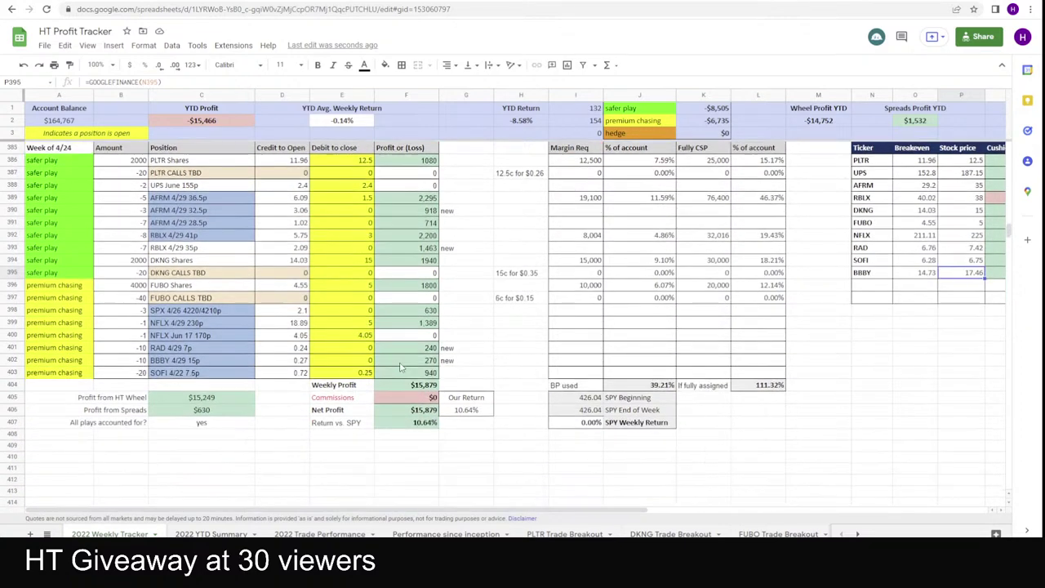
scroll(400, 367, "up", 1)
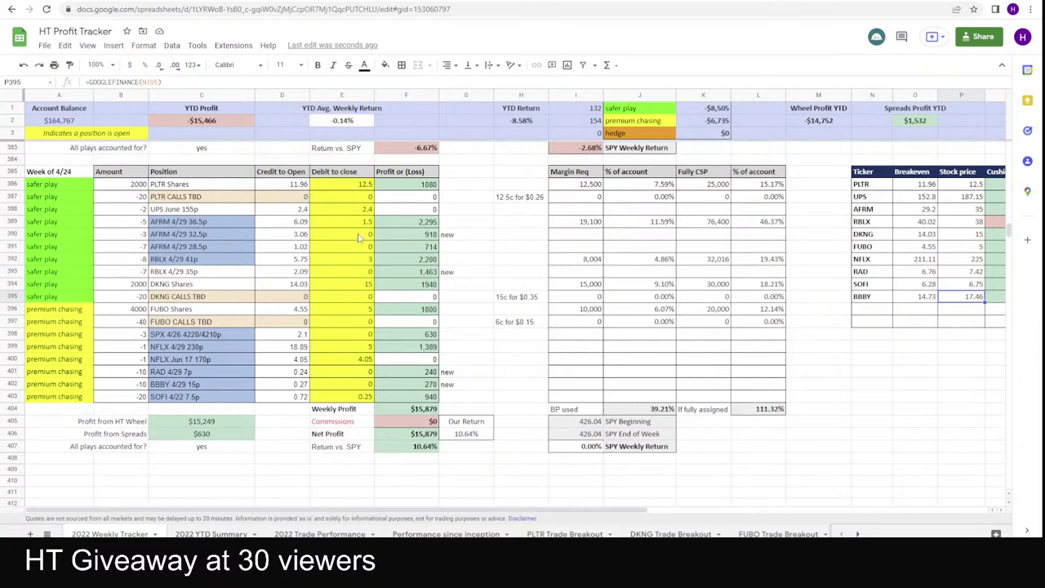
left_click(351, 363)
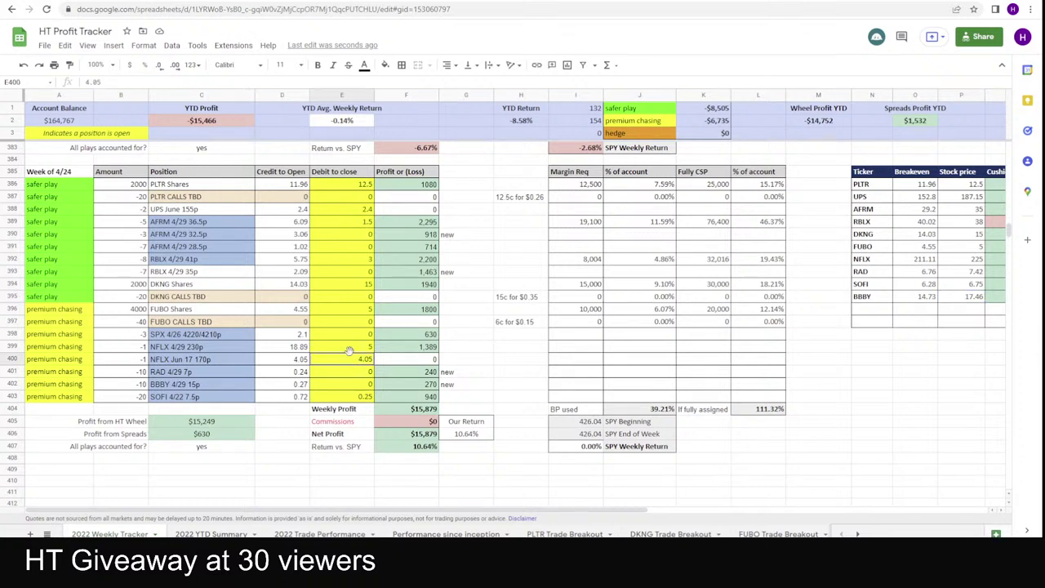
left_click(366, 210)
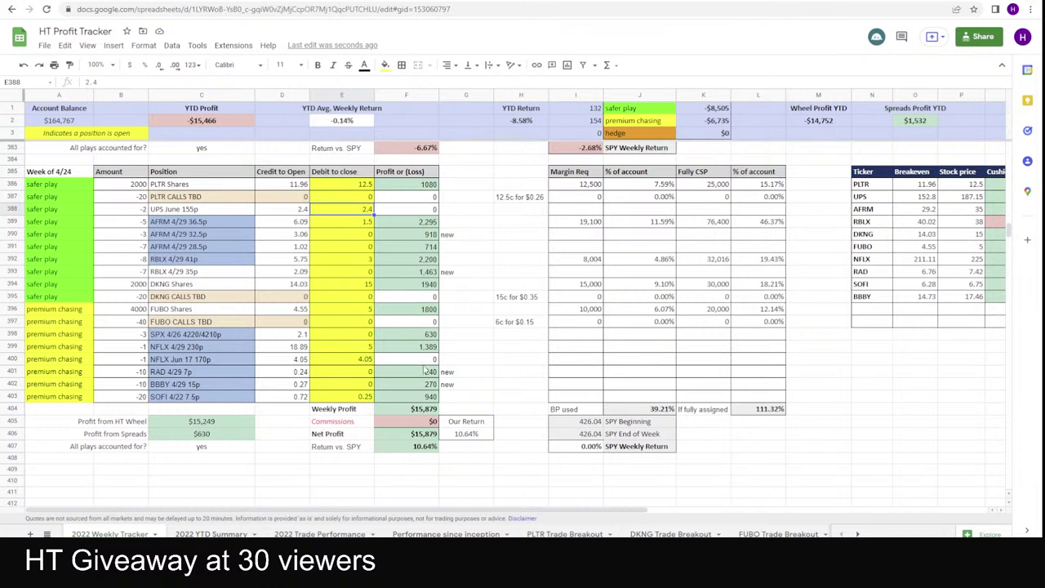
- Undo all the hypothetical Week of 4/24 stock prices from SOFI back through PLTR
key("ctrl+z")
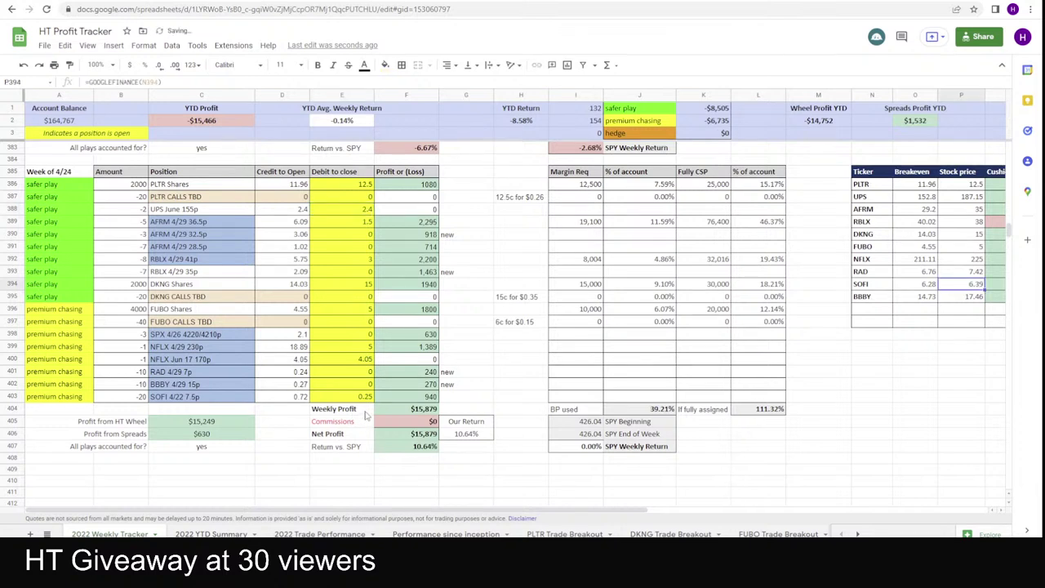
key("ctrl+z")
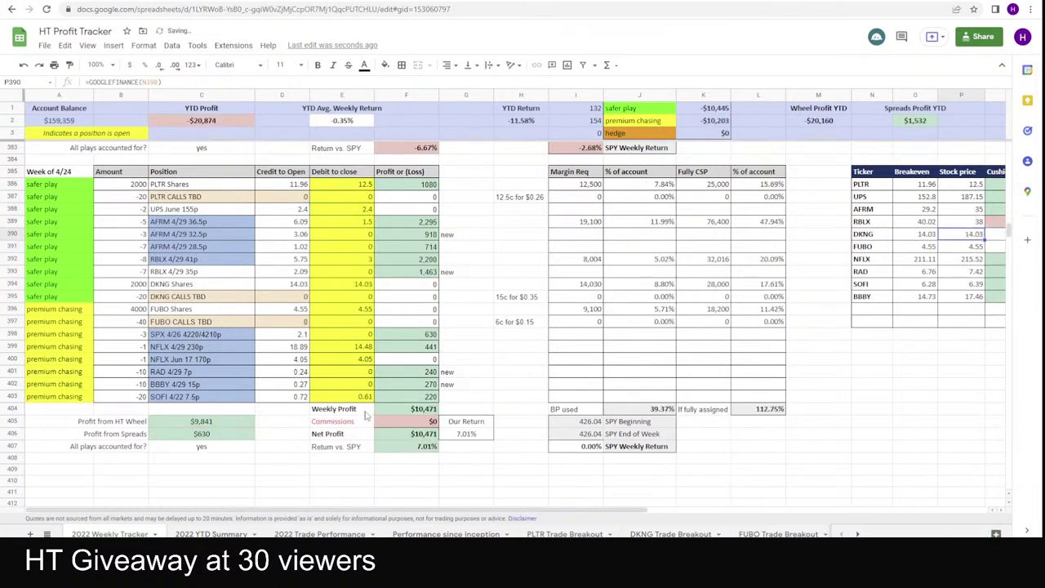
key("ctrl+z")
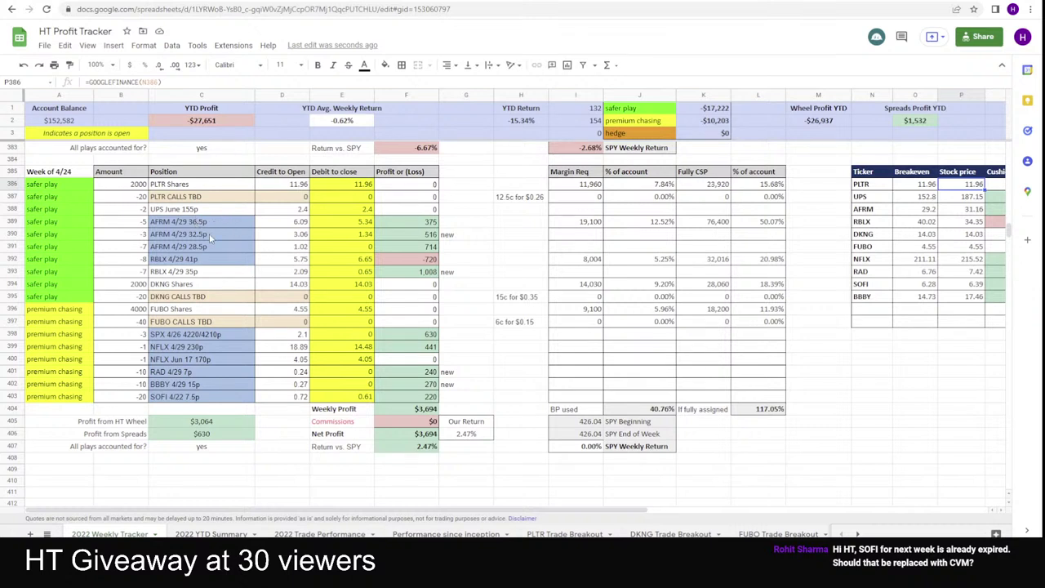
- Change the Week of 4/24 SOFI position label to SOFI 4/29 7p and check its Debit to close formula
left_click(191, 397)
left_click(150, 78)
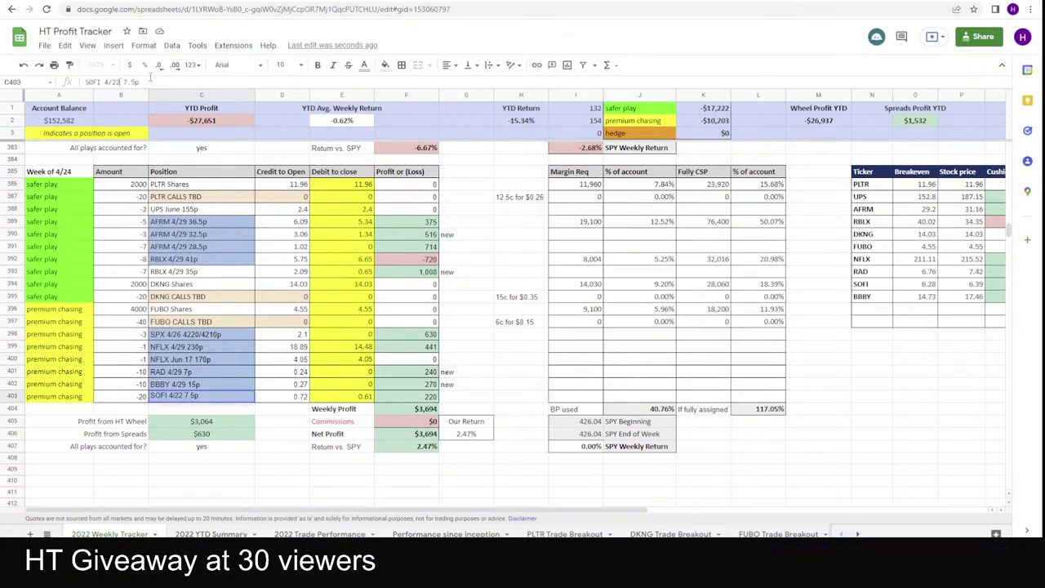
key("BackSpace")
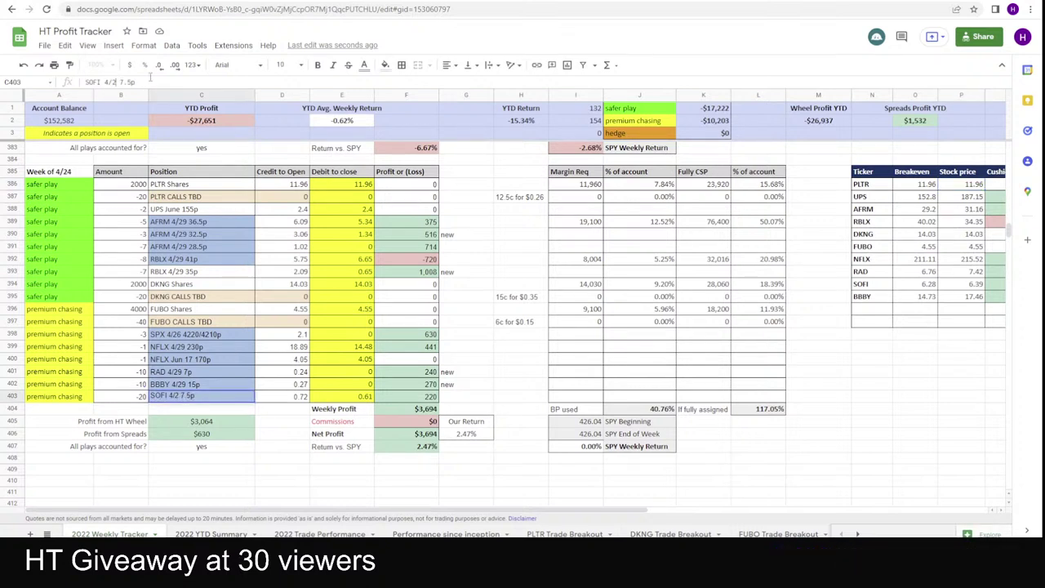
type("9")
key("BackSpace")
key("BackSpace")
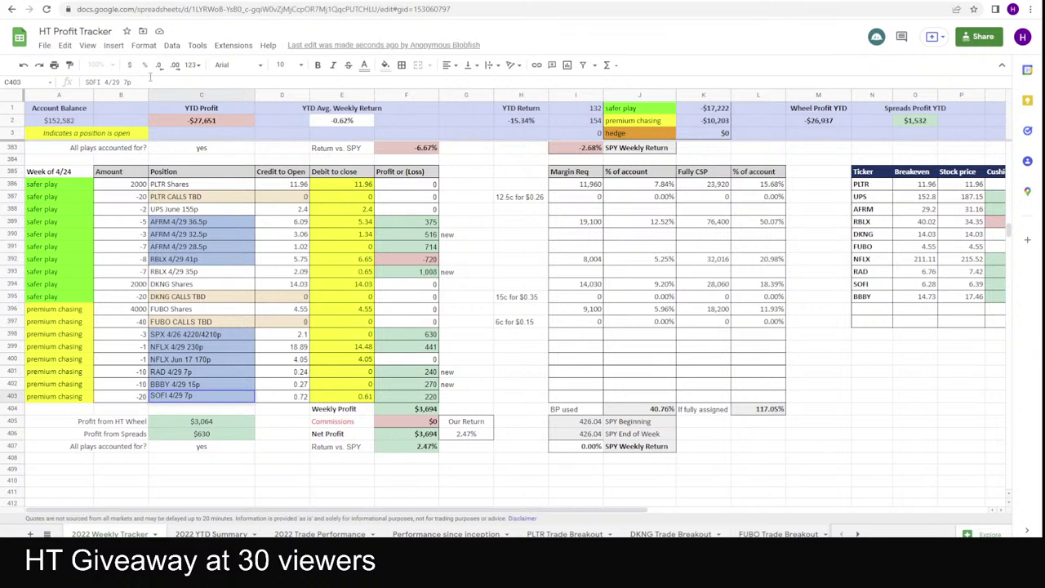
key("Return")
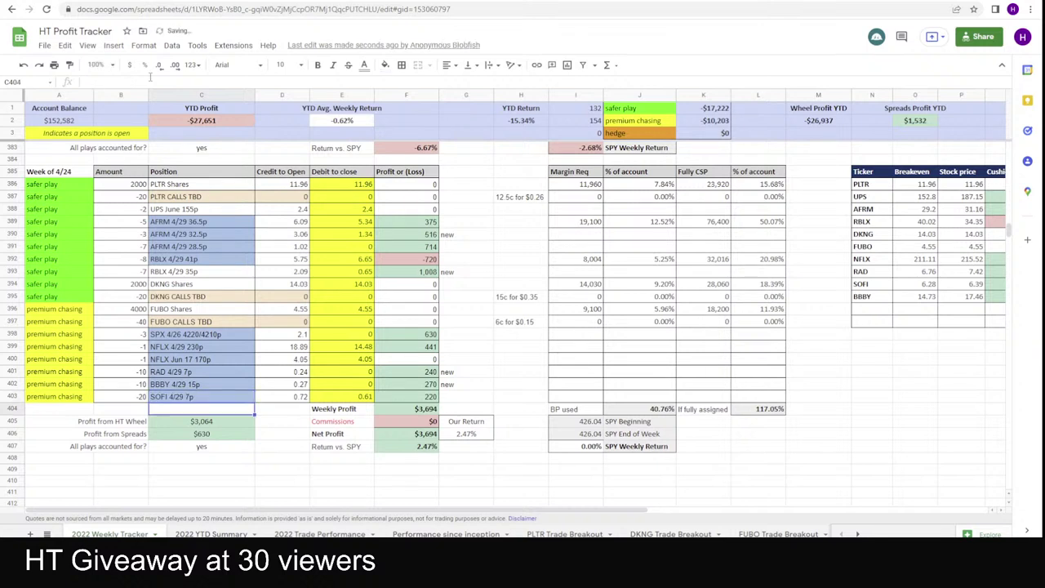
key("Up")
key("Right")
key("Right")
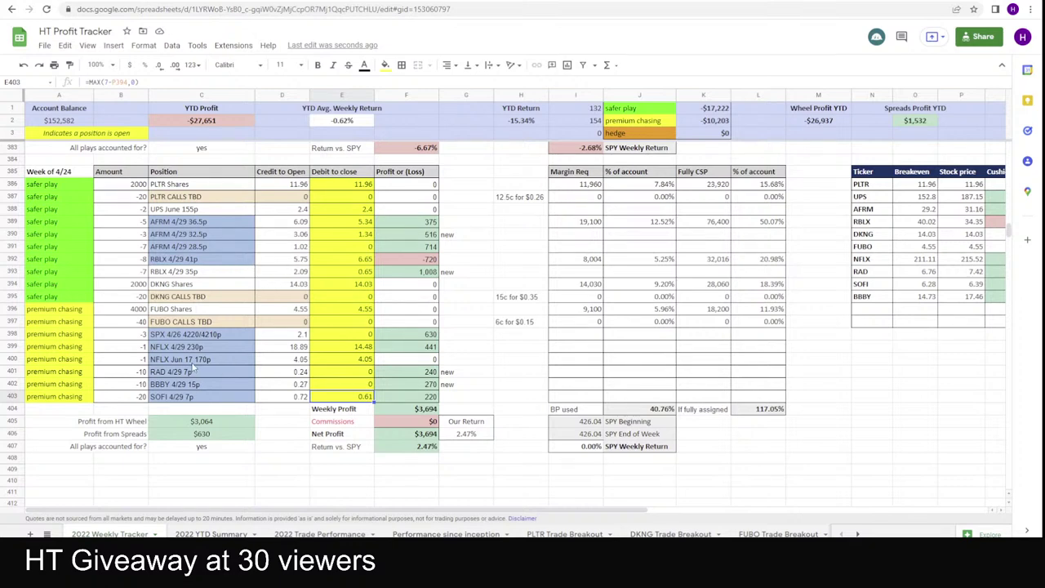
- Look back through the weekly position blocks from the Week of 4/24 to the Week of 3/6, including the AFRM position amounts
scroll(198, 371, "up", 4)
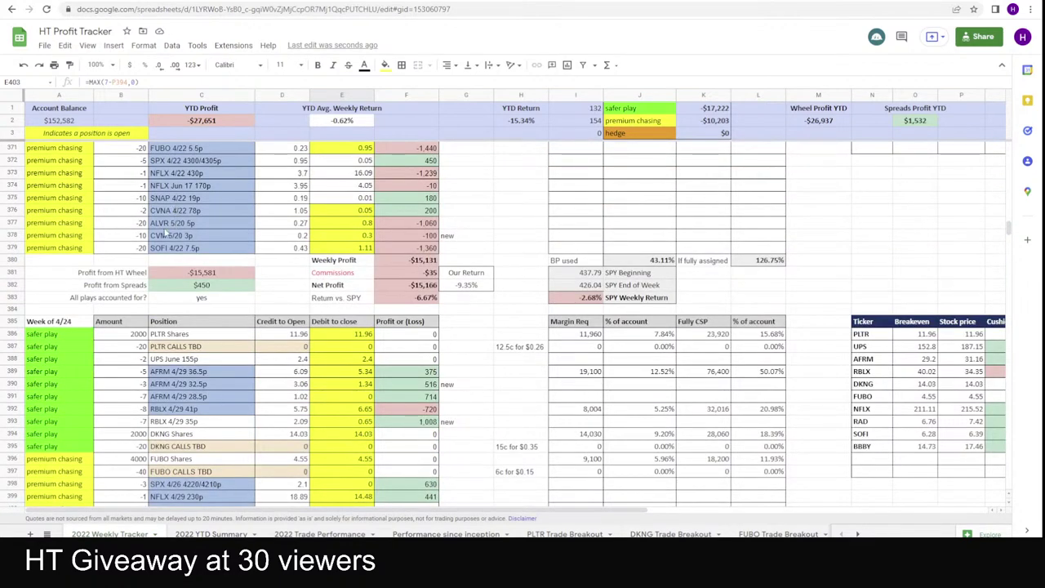
scroll(171, 394, "down", 4)
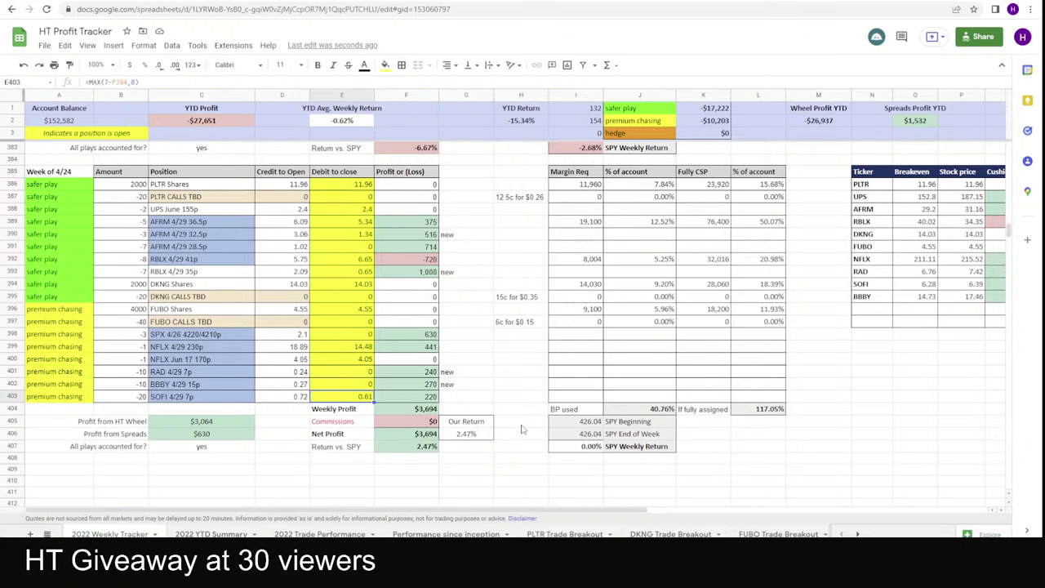
scroll(324, 340, "down", 1)
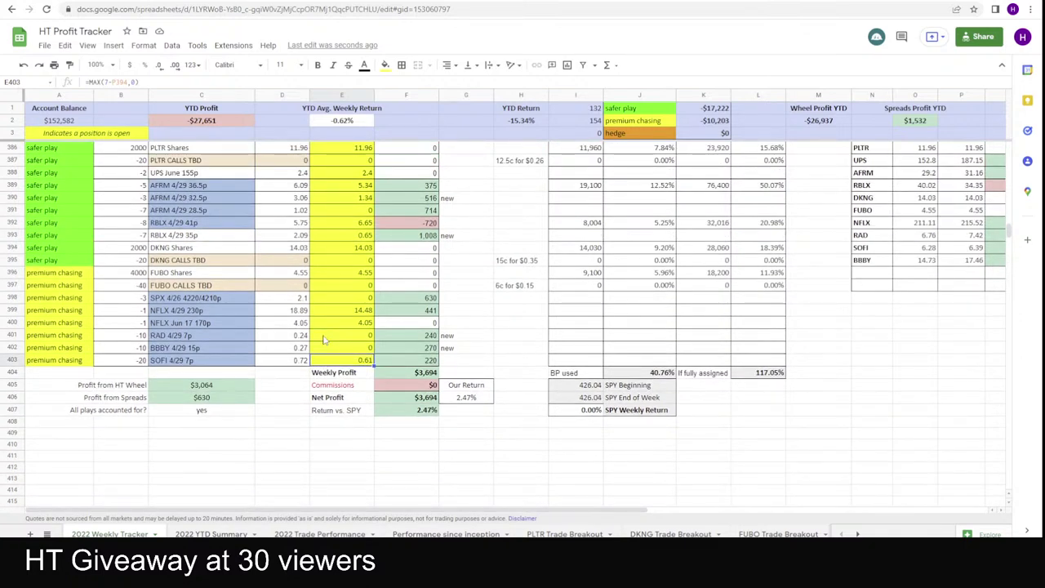
scroll(324, 340, "up", 1)
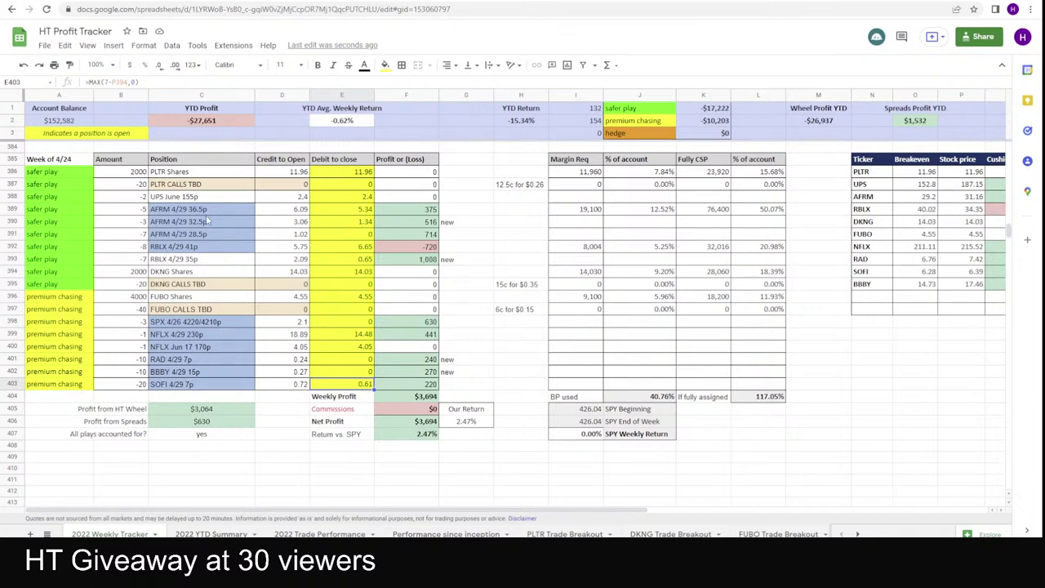
scroll(194, 246, "up", 15)
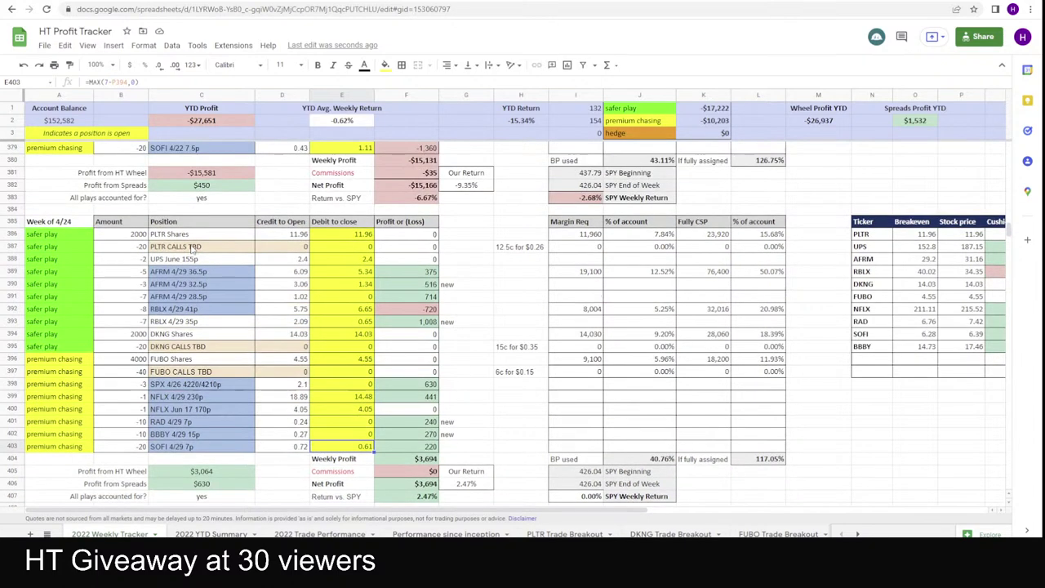
scroll(128, 229, "up", 3)
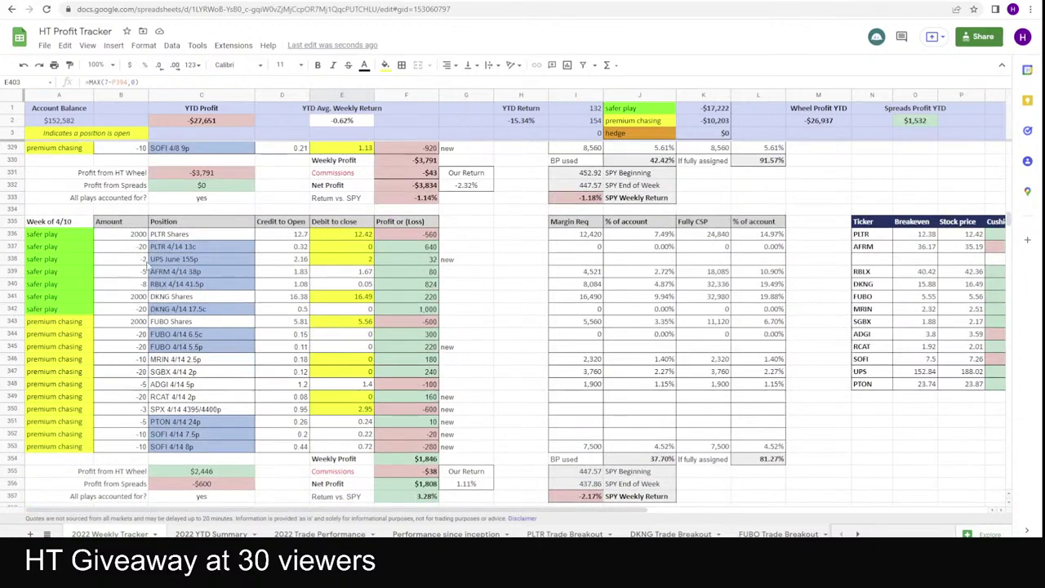
left_click(145, 272)
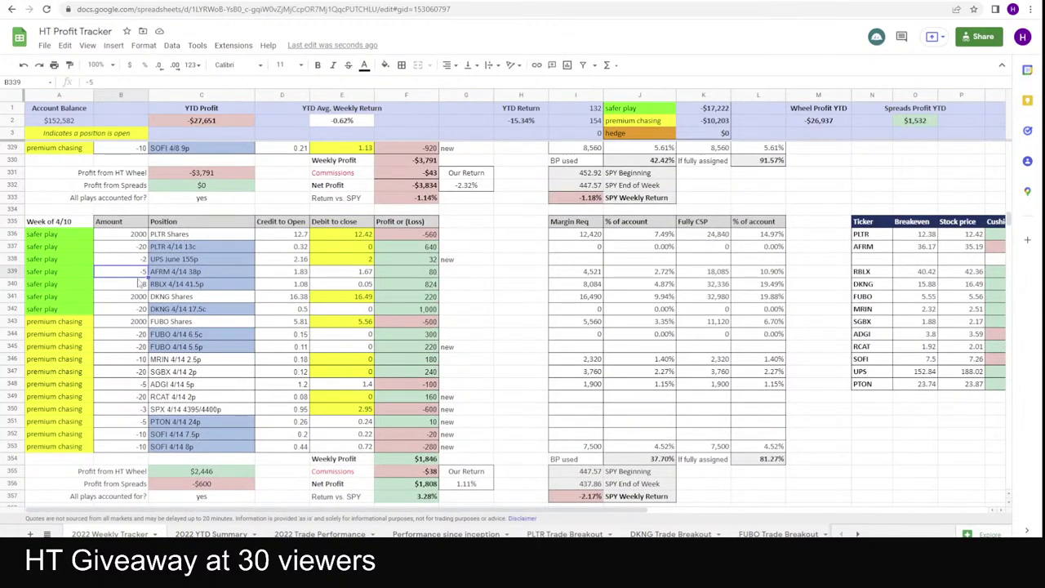
scroll(154, 283, "up", 20)
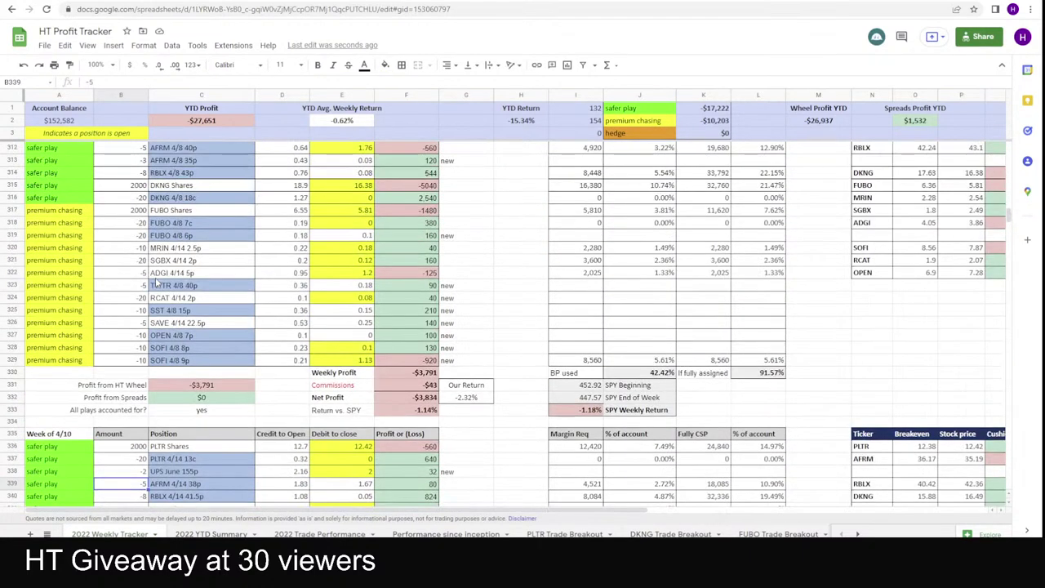
scroll(154, 283, "up", 15)
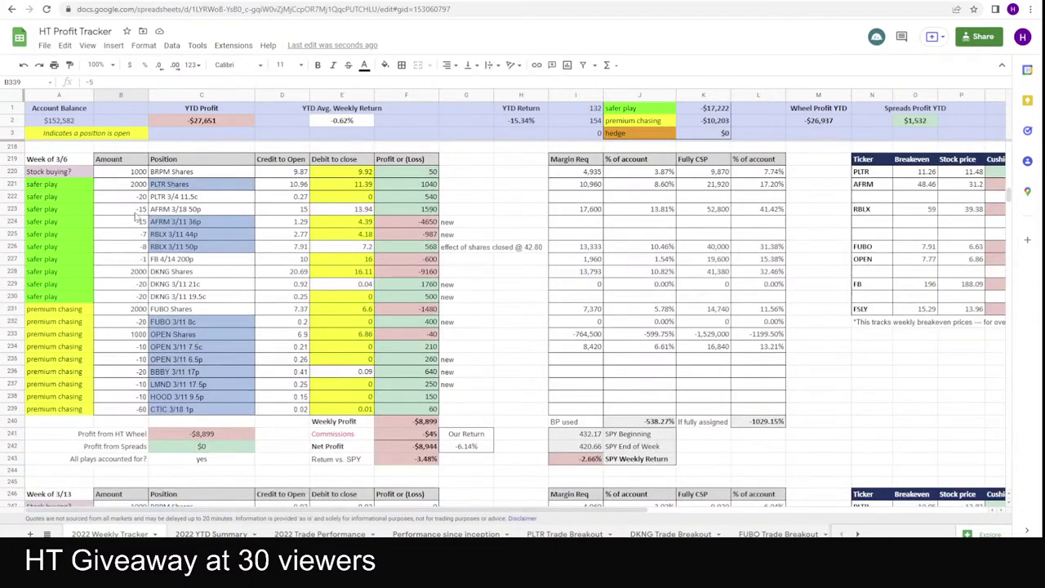
- Total the contract amounts of the RBLX 3/11 44p and 50p positions in the Week of 3/6
scroll(167, 302, "up", 6)
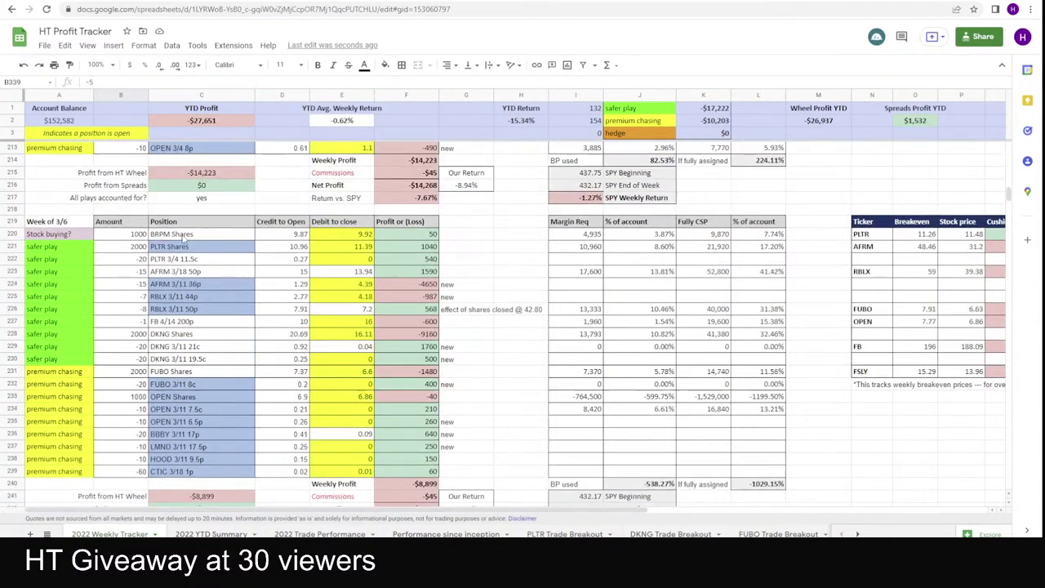
scroll(165, 306, "down", 2)
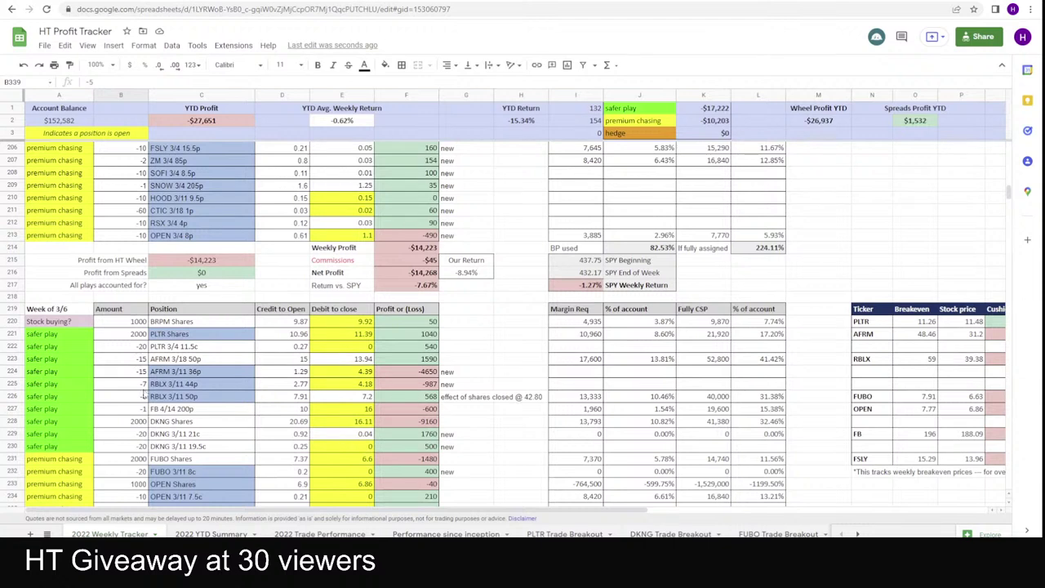
left_click_drag(138, 384, 140, 399)
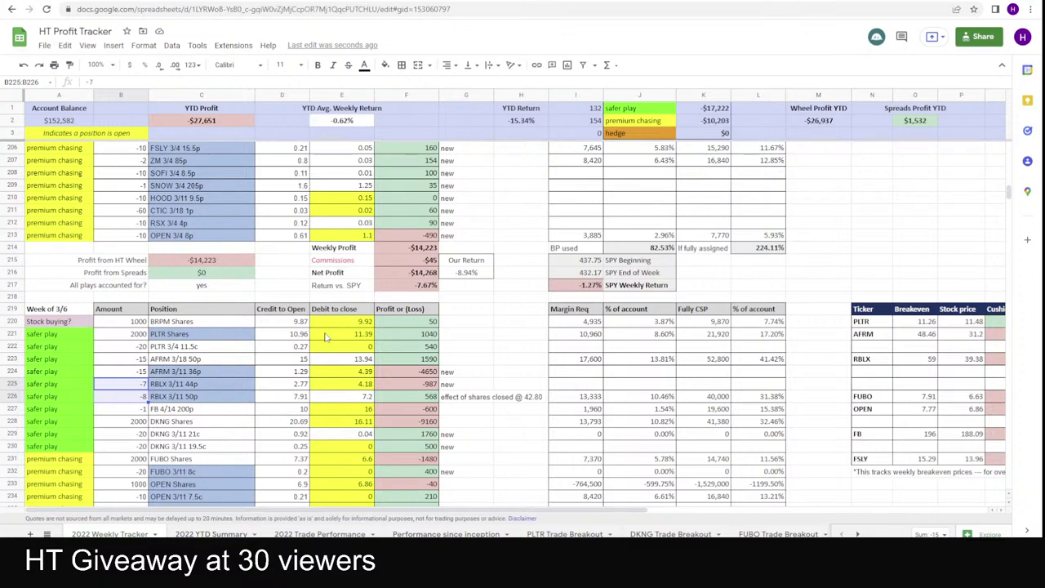
- Look through the weekly position blocks from the Week of 3/13 to the Week of 4/24, then review the Week of 4/17
scroll(325, 336, "down", 15)
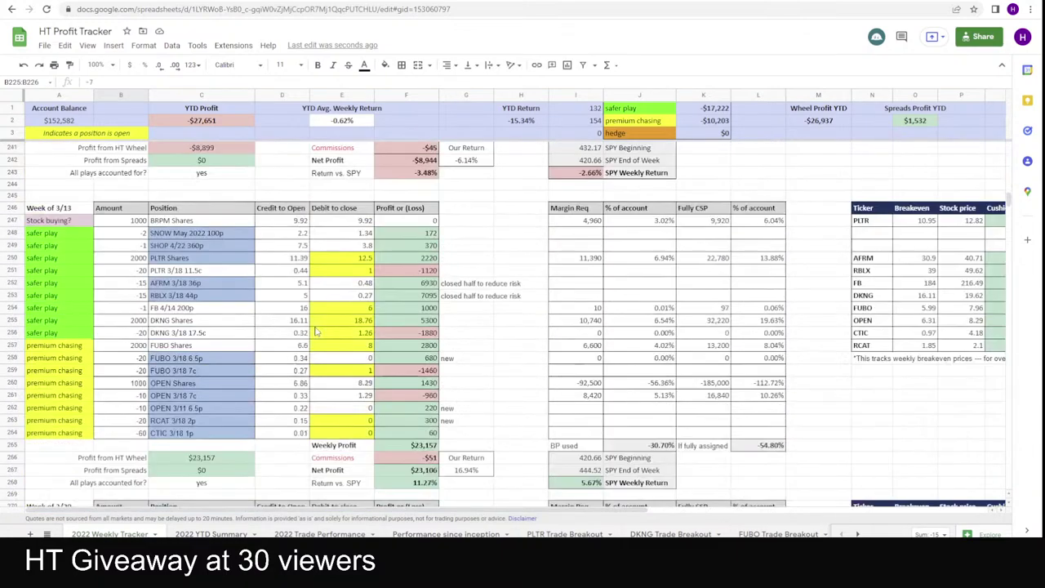
scroll(316, 331, "down", 20)
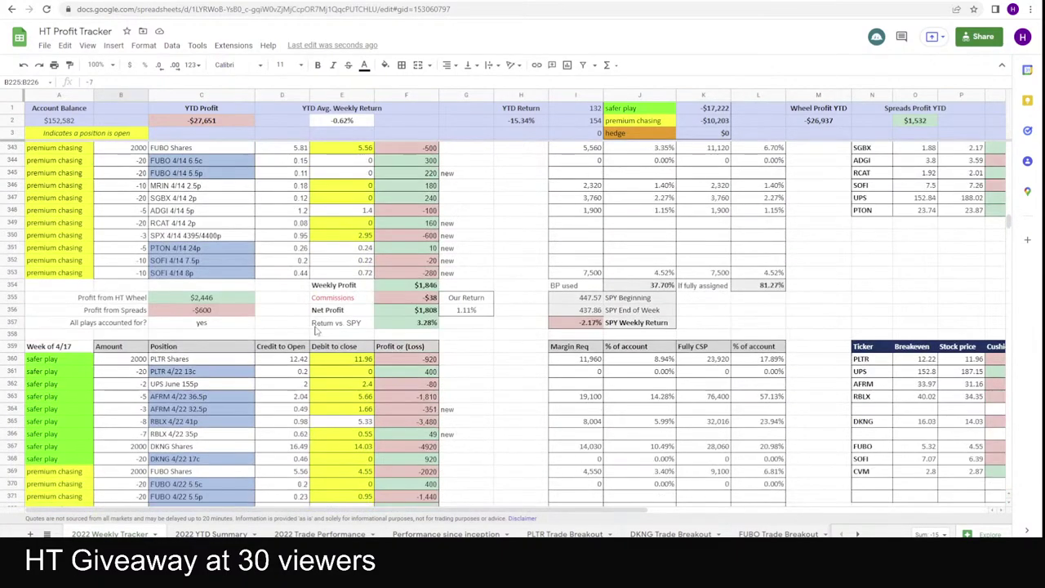
scroll(317, 330, "down", 7)
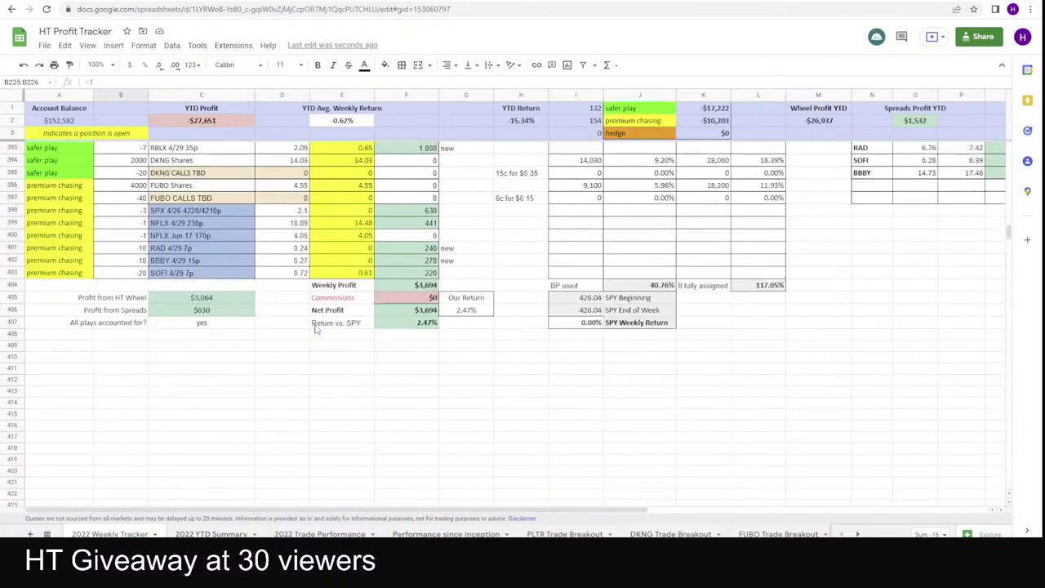
scroll(317, 329, "up", 1)
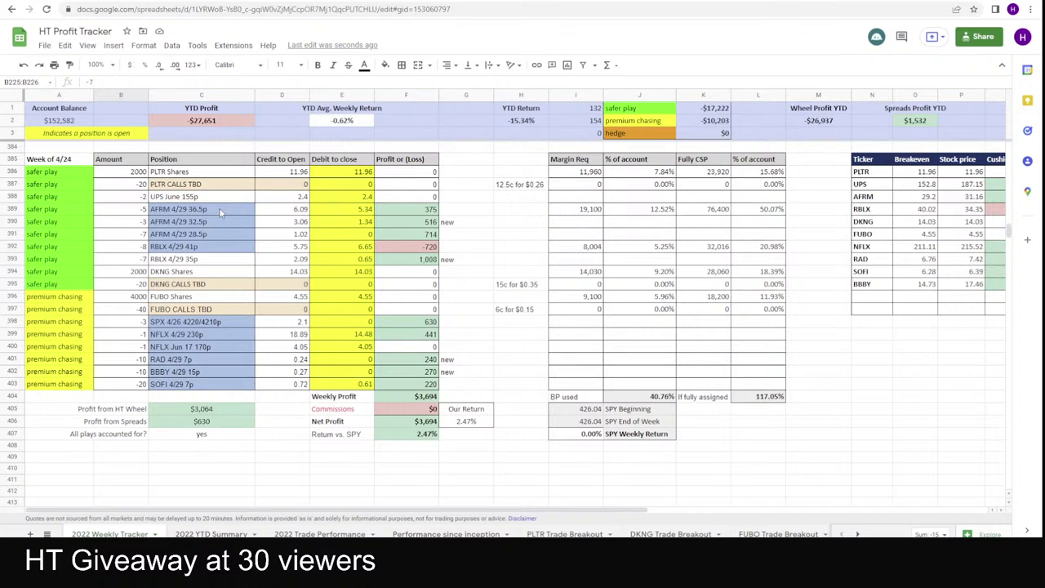
scroll(219, 208, "up", 6)
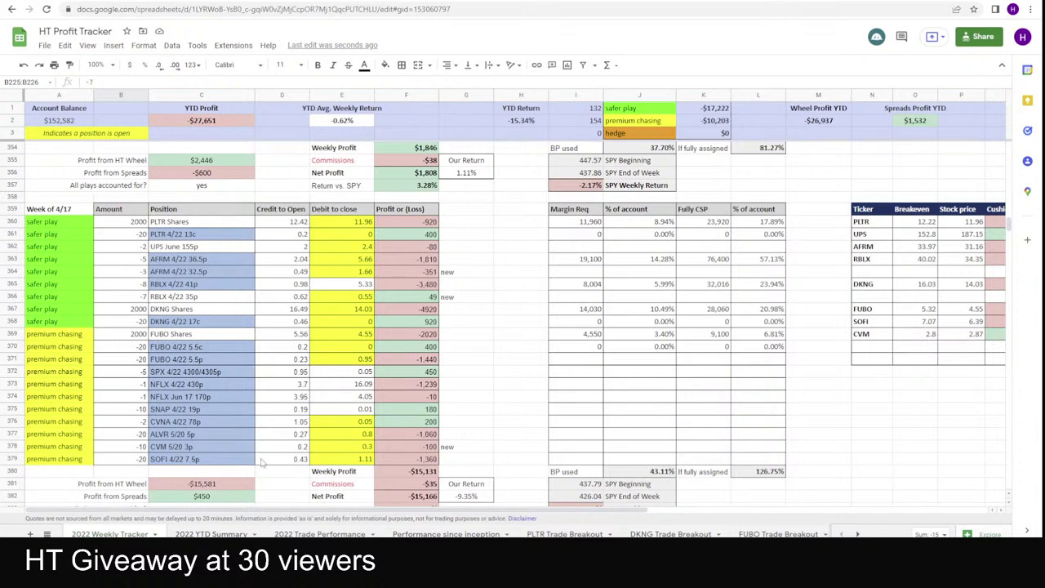
- Switch to thinkorswim and view the AFRM chart on the 20 D : 1h and then the 180 D : 4h time frame
key("alt+Tab")
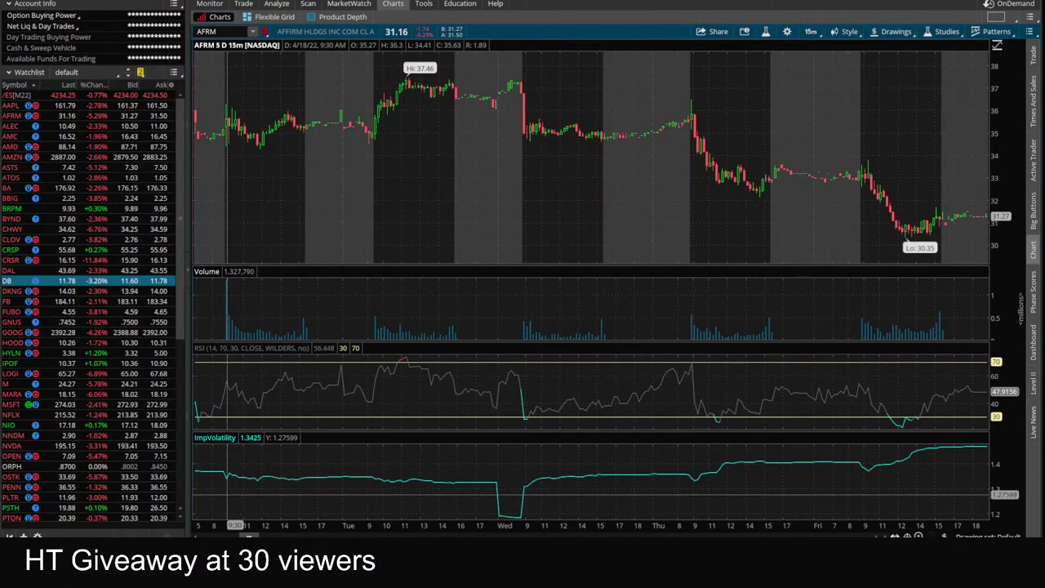
mouse_move(278, 571)
left_click(217, 502)
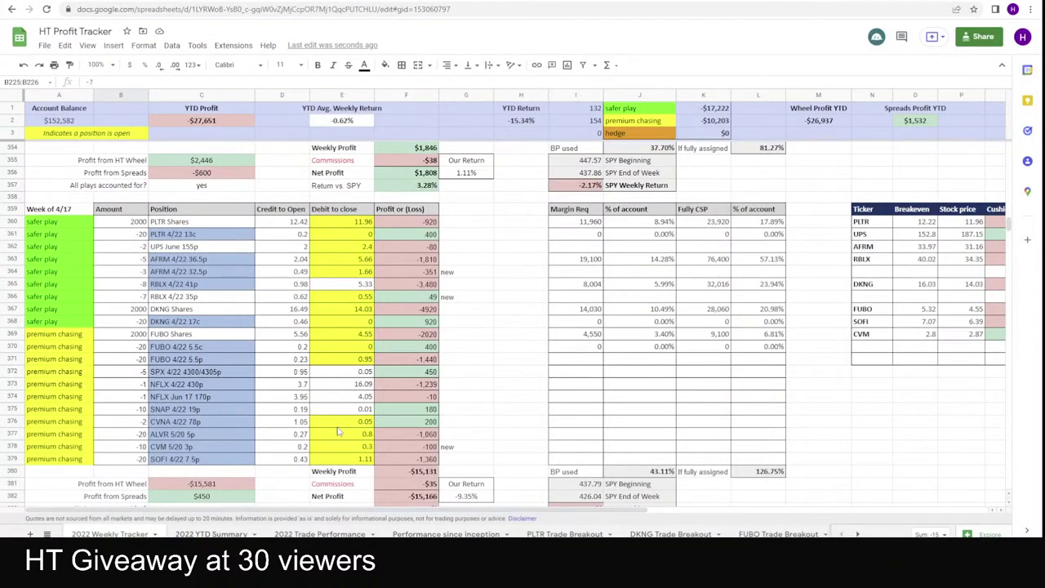
key("alt+Tab")
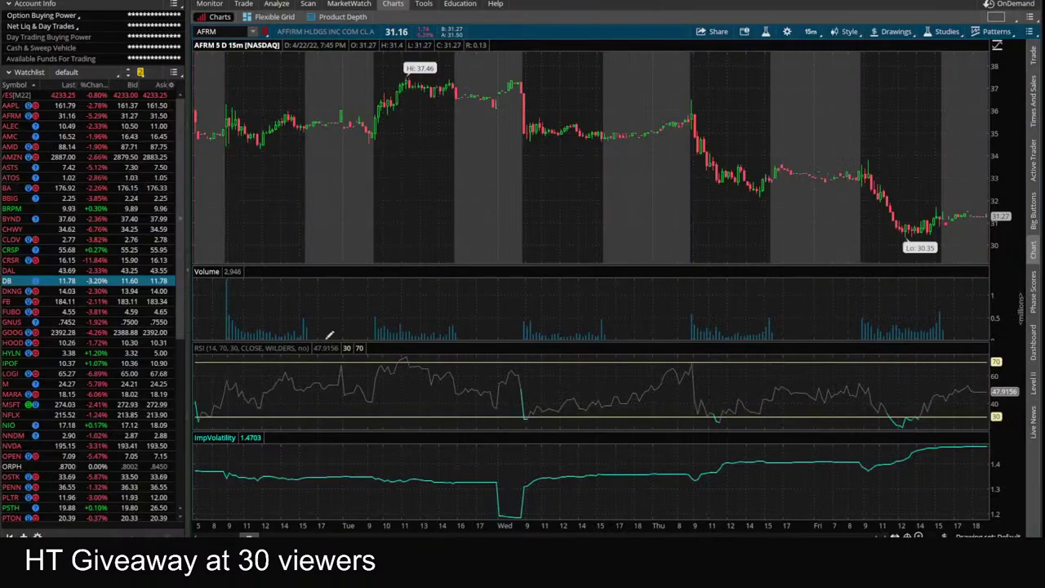
left_click(811, 32)
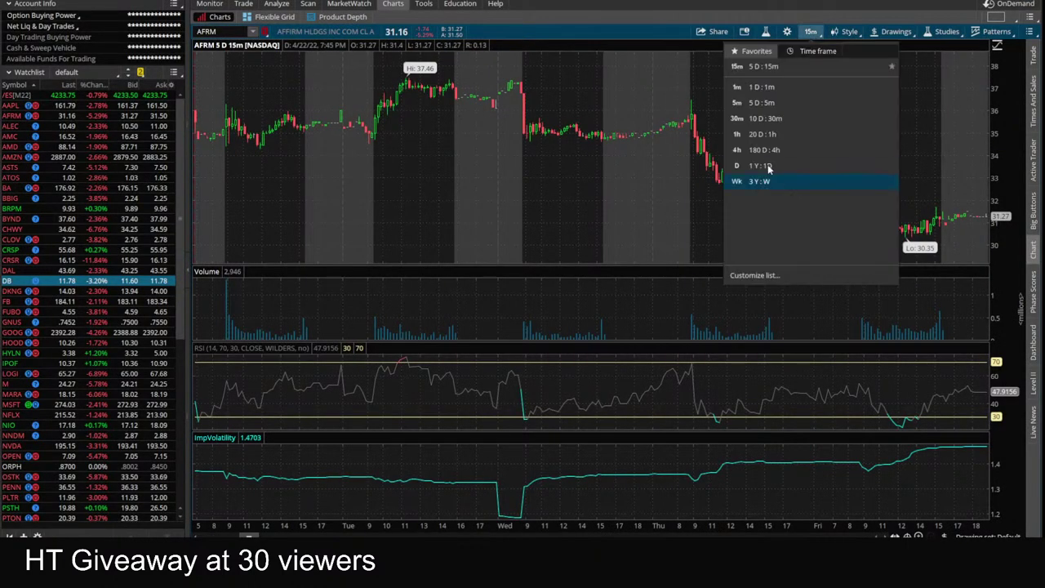
left_click(768, 135)
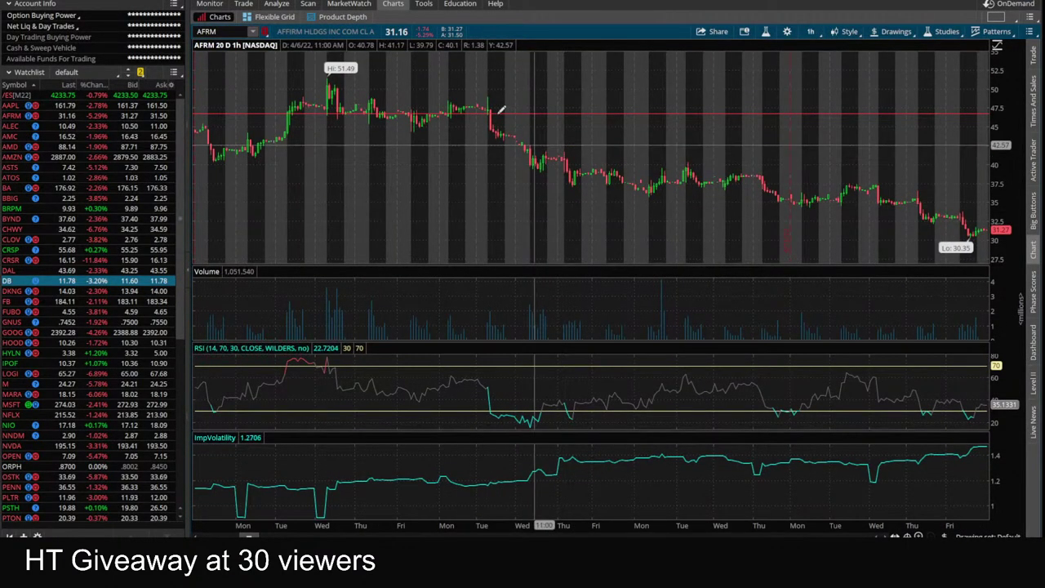
left_click(811, 32)
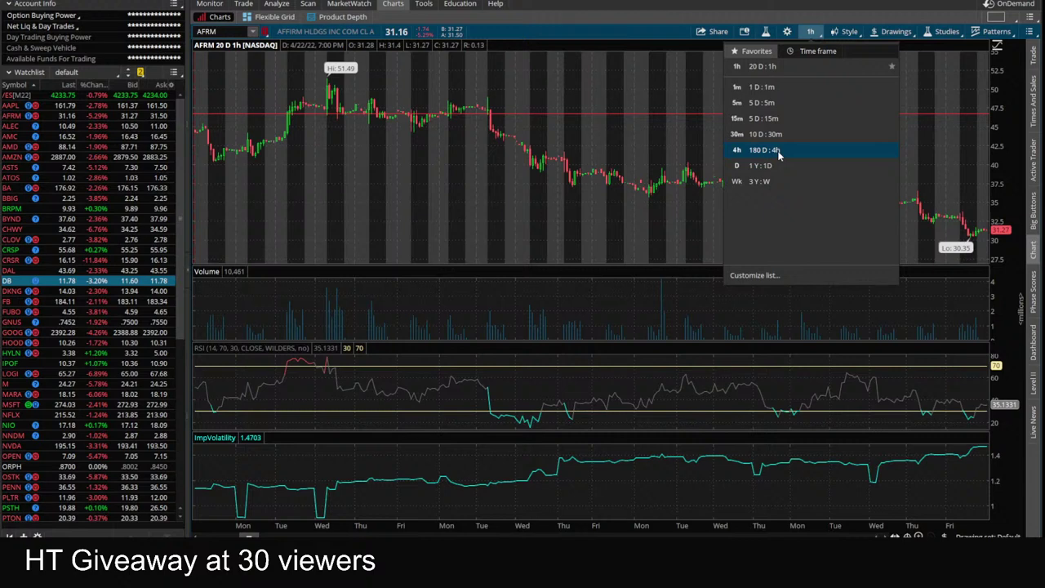
left_click(768, 150)
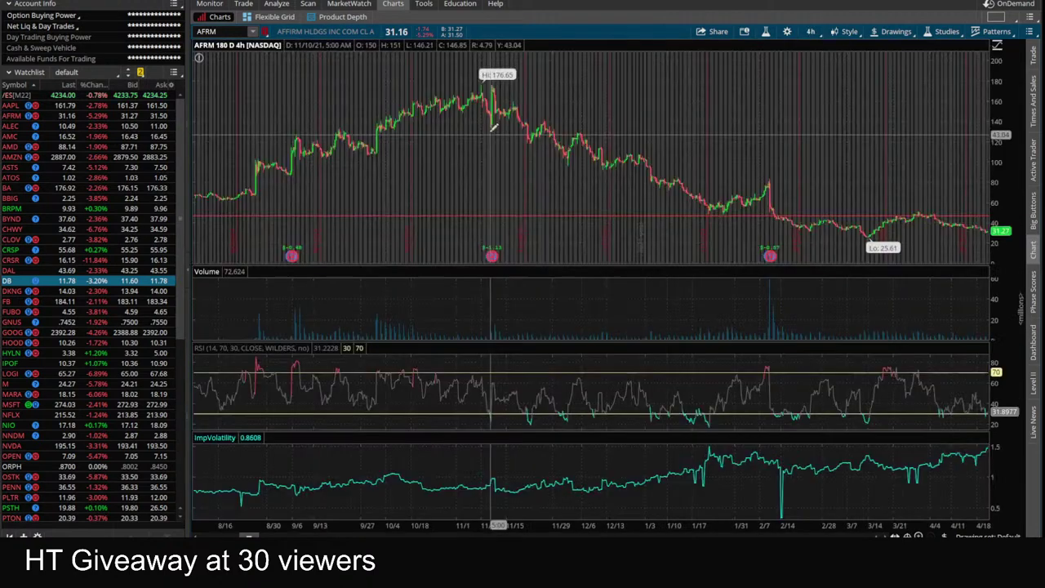
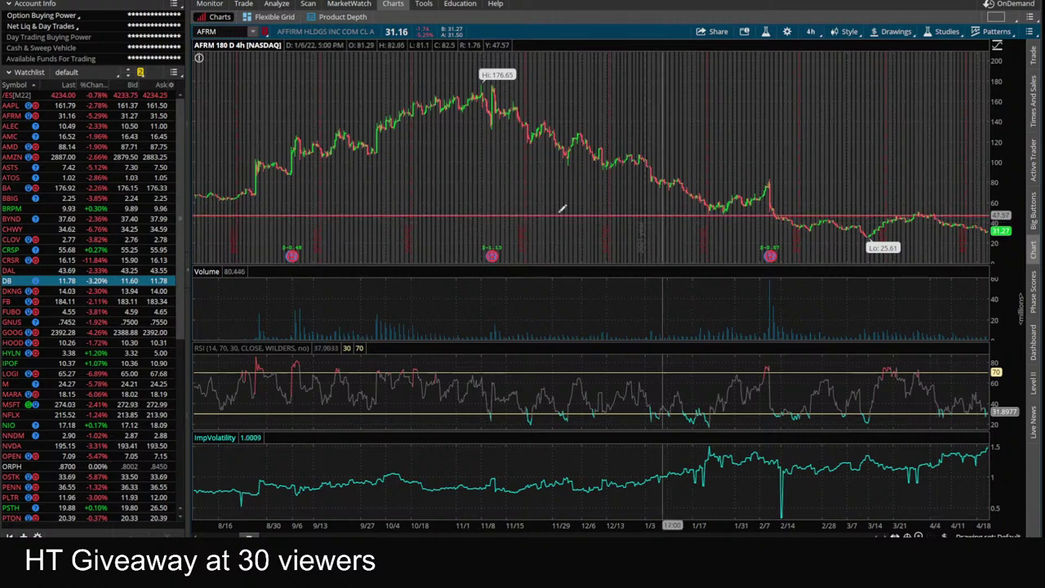
- Return to the HT Profit Tracker spreadsheet and check the Week of 4/24 AFRM breakeven and the AFRM 4/29 36.5p position
mouse_move(277, 563)
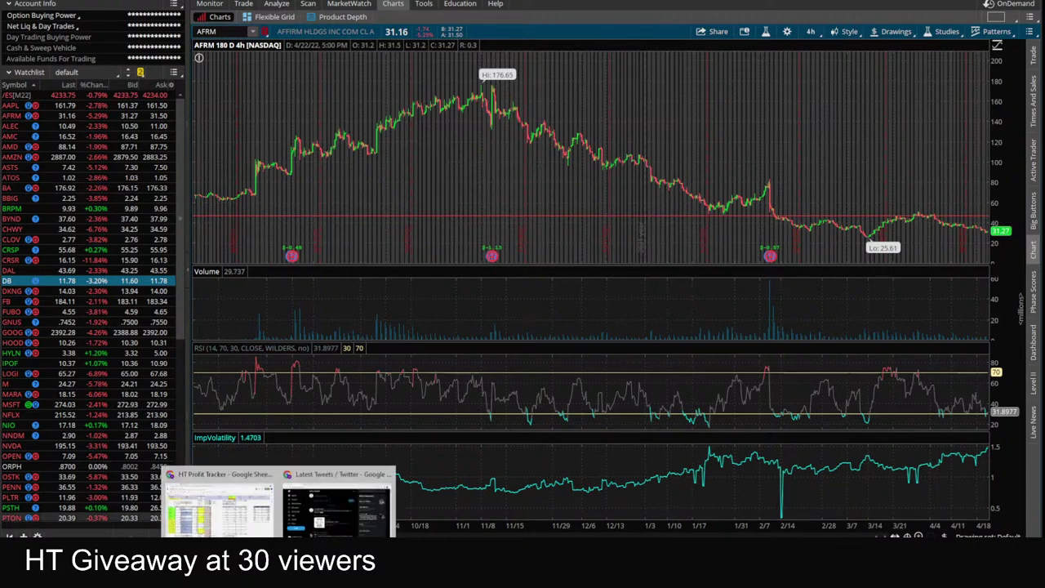
left_click(241, 511)
scroll(506, 299, "down", 9)
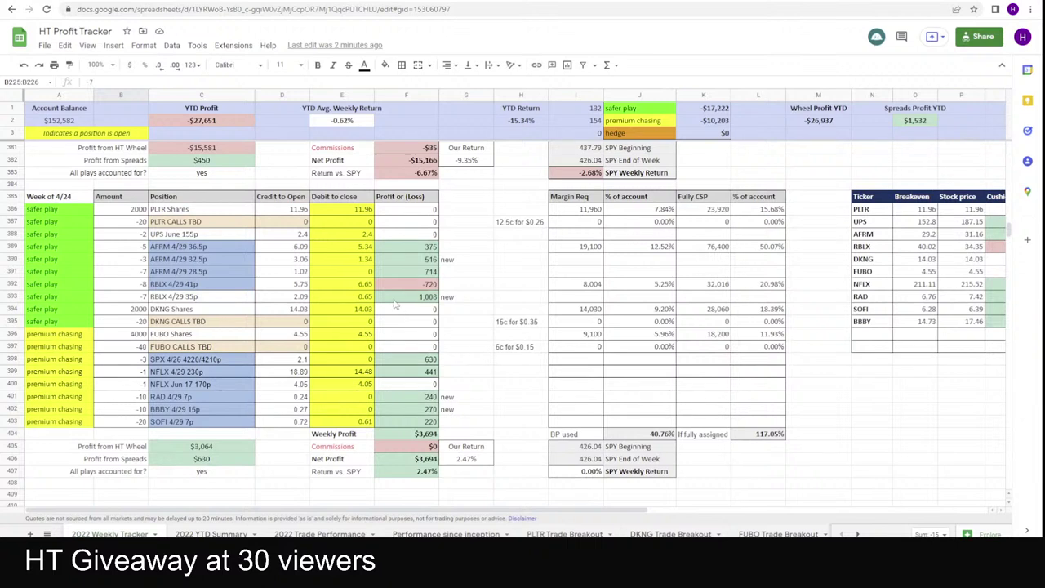
left_click(929, 234)
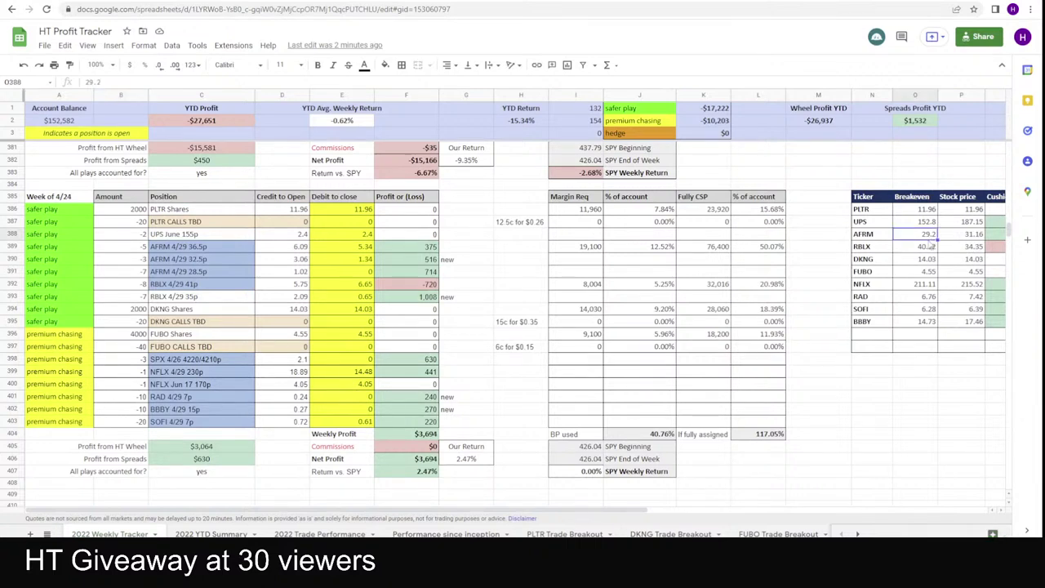
left_click(189, 249)
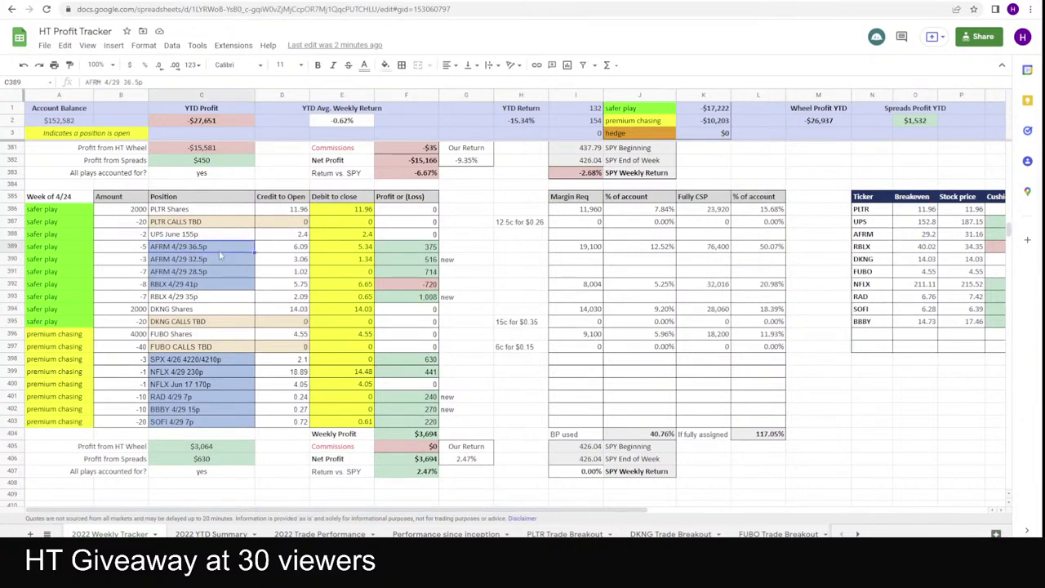
scroll(185, 246, "up", 7)
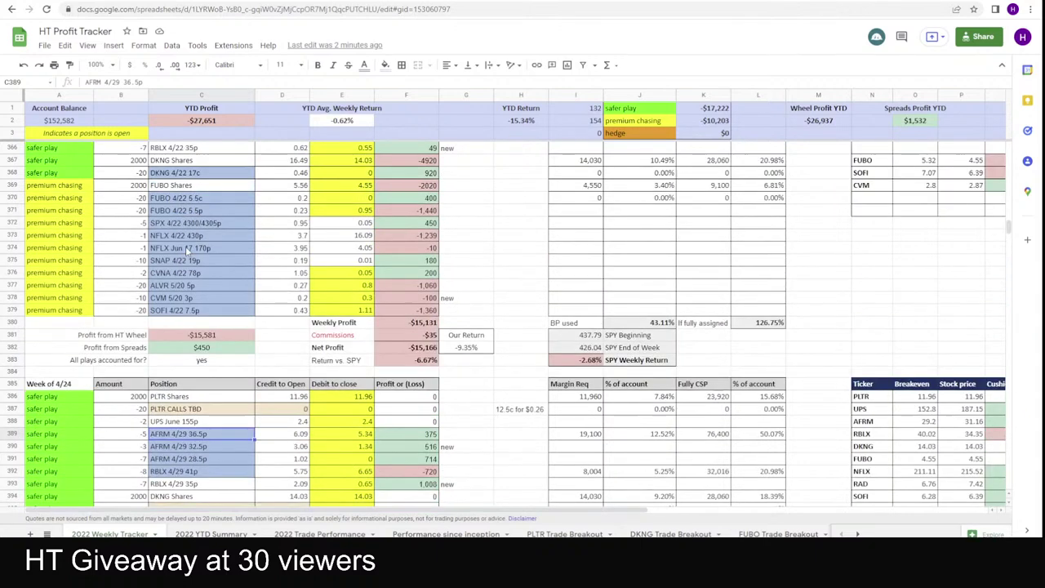
scroll(229, 316, "down", 5)
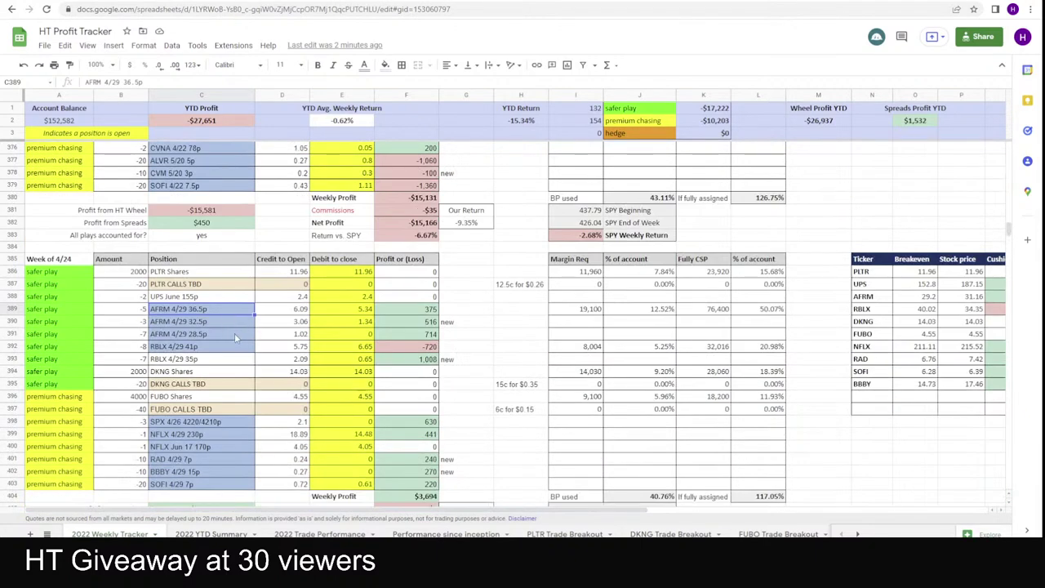
- Set the Week of 4/24 AFRM stock price to a hypothetical 36.5
left_click(954, 298)
type("3")
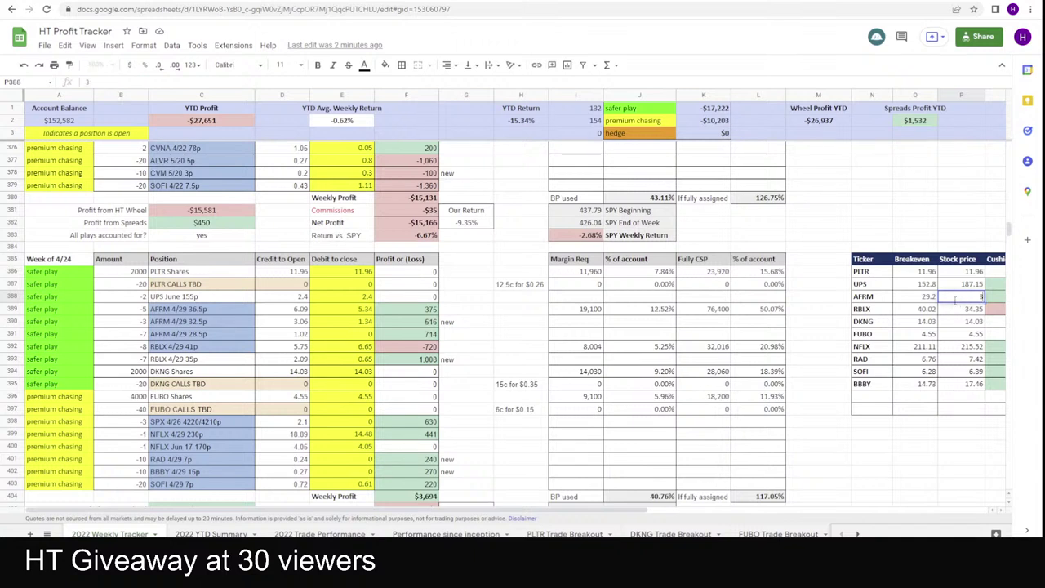
type("6.5")
key("Return")
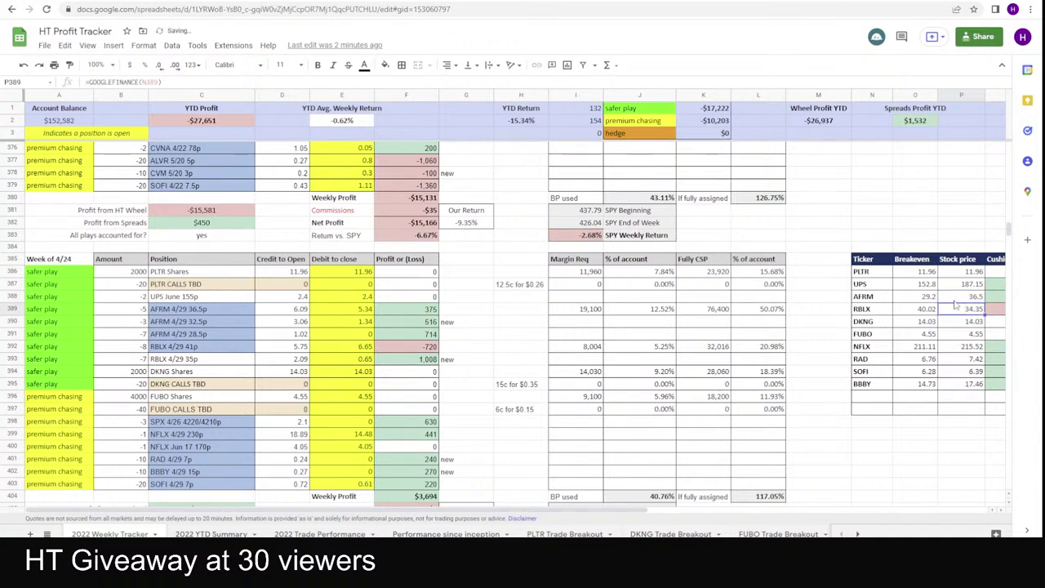
- Compare the profit or loss of the AFRM 36.5p and 32.5p positions in the Week of 4/24 with those in the Week of 4/17
left_click(415, 310)
scroll(416, 322, "up", 5)
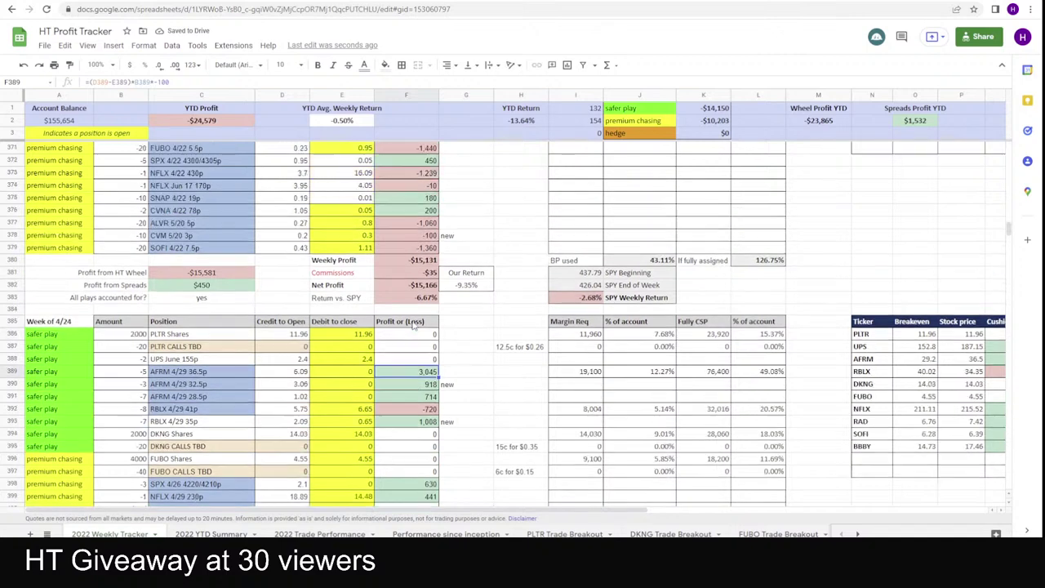
scroll(408, 186, "up", 1)
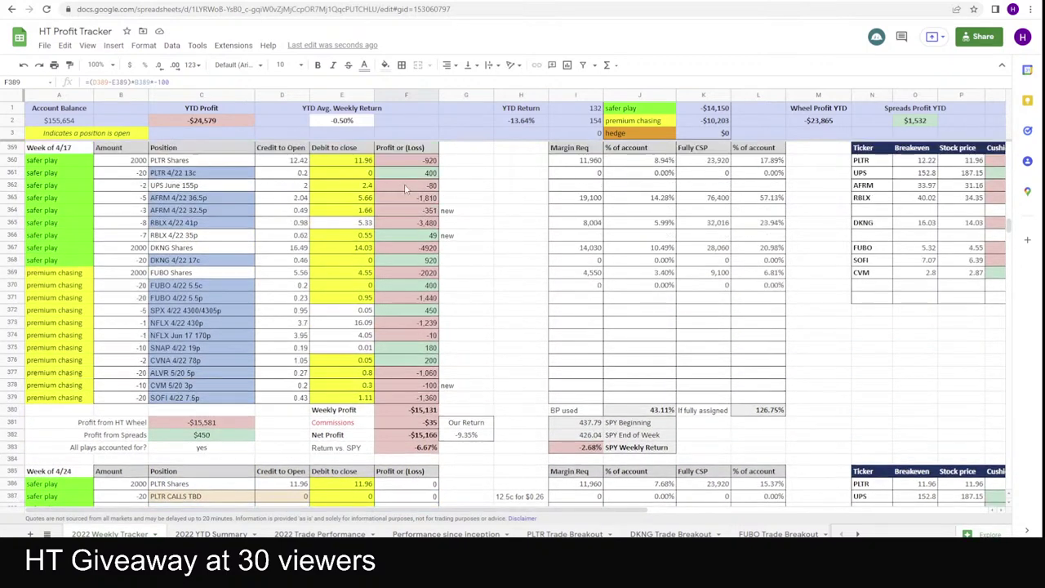
scroll(412, 244, "down", 7)
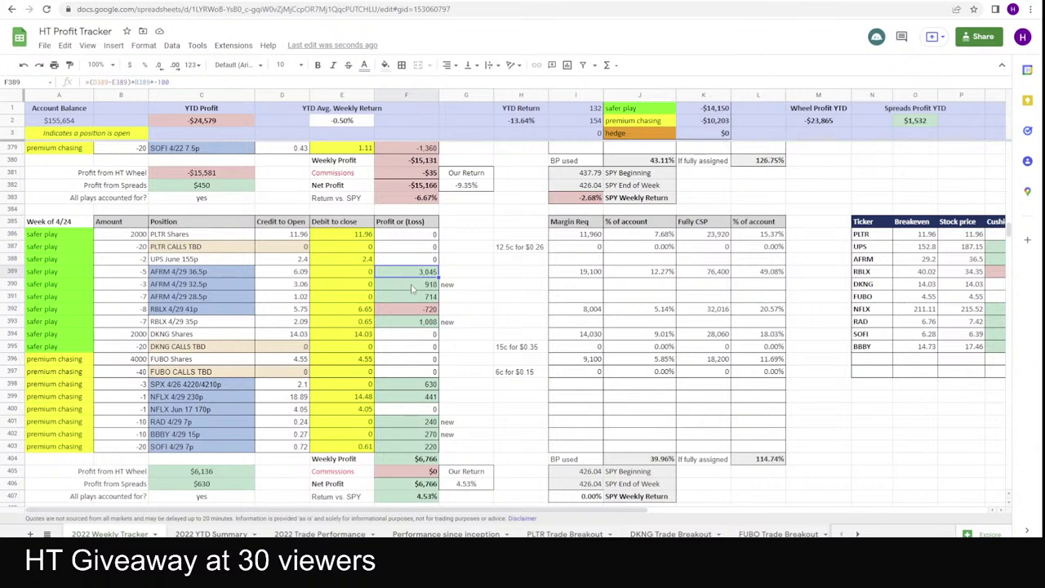
left_click(413, 289)
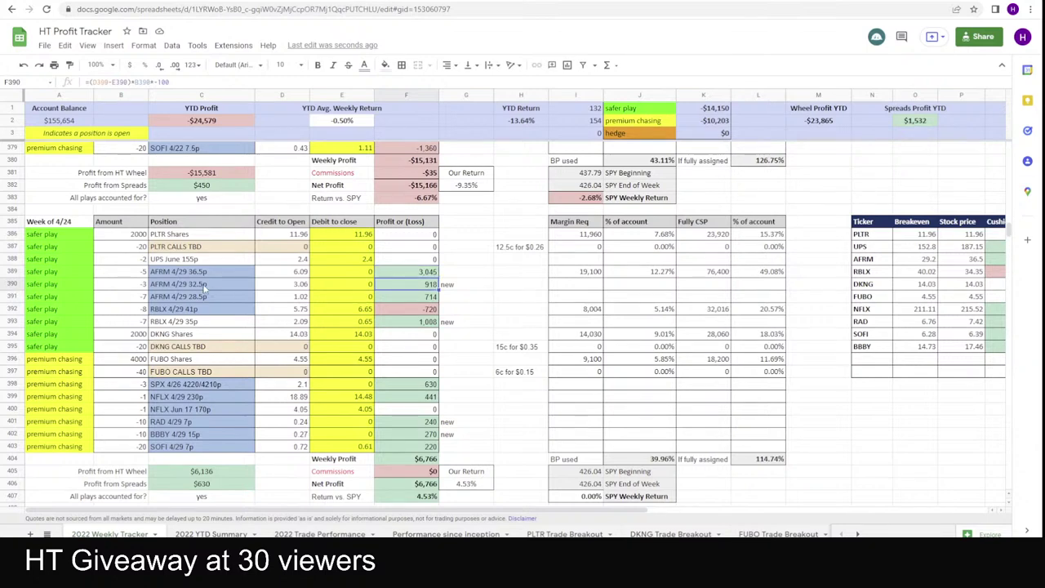
scroll(394, 227, "up", 7)
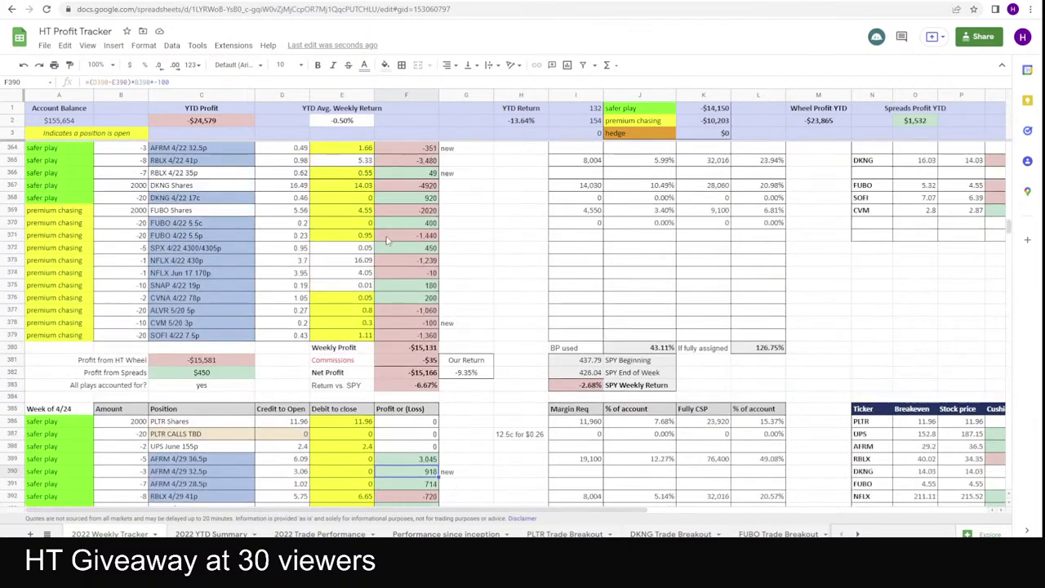
left_click(408, 234)
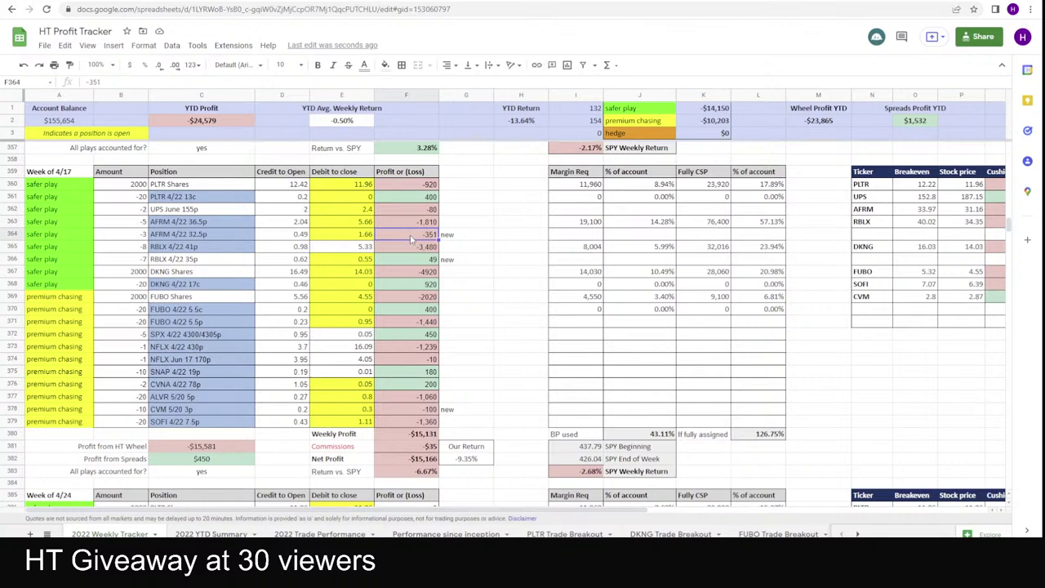
- Total the AFRM 36.5p and 32.5p profit or loss entries for the Week of 4/24 and for the Week of 4/17
scroll(506, 336, "down", 5)
left_click_drag(404, 359, 404, 372)
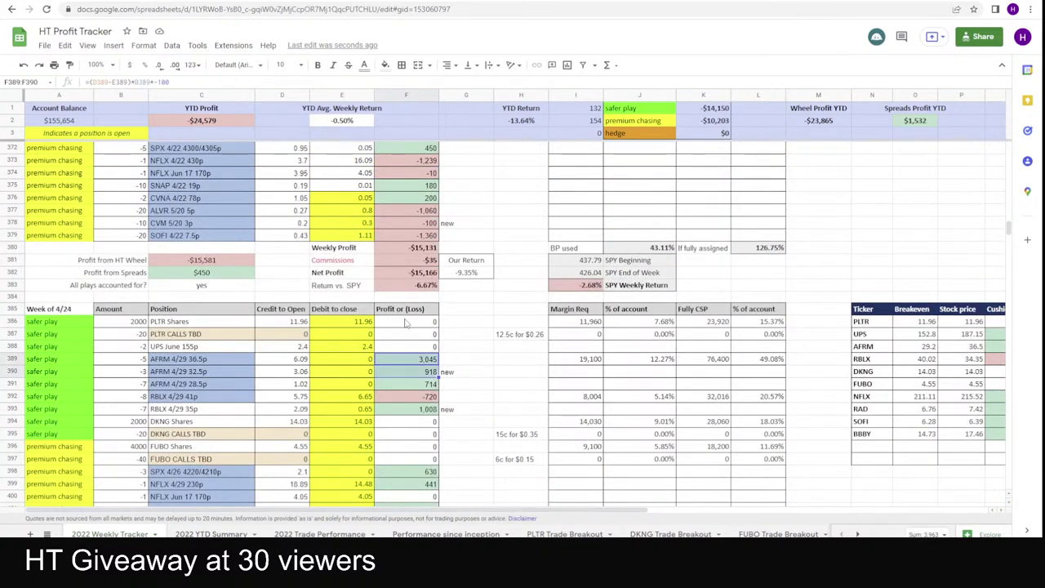
scroll(407, 324, "up", 5)
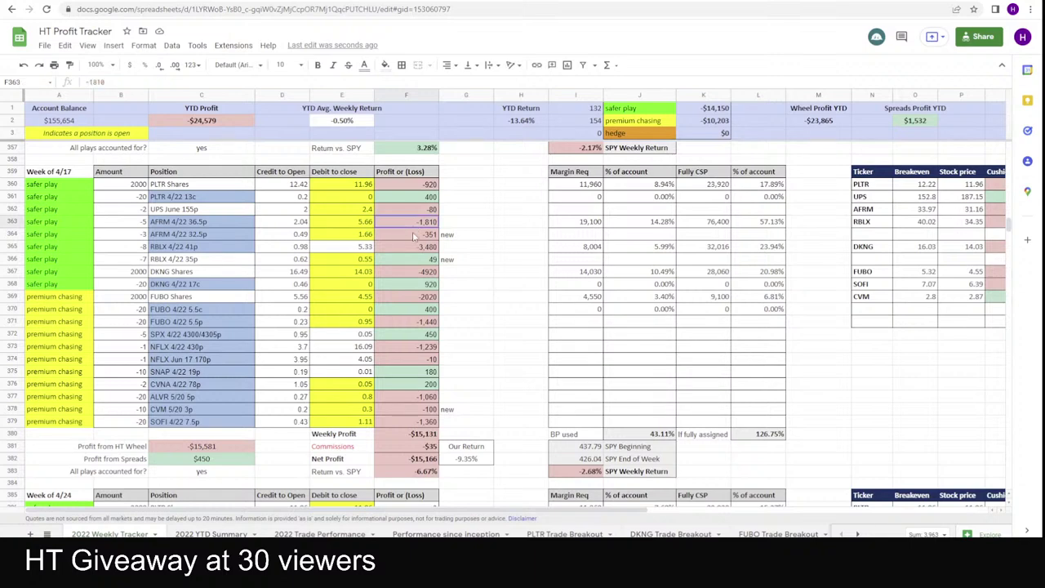
left_click_drag(413, 226, 418, 237)
scroll(372, 360, "down", 9)
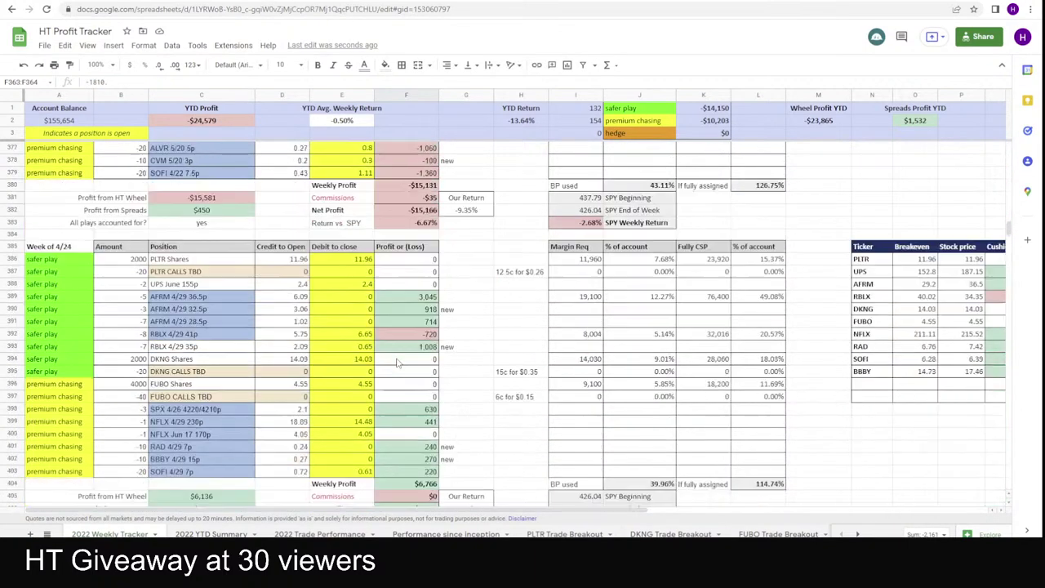
- Switch to thinkorswim and view the AFRM chart on the 10 D : 30m time frame
key("alt+Tab")
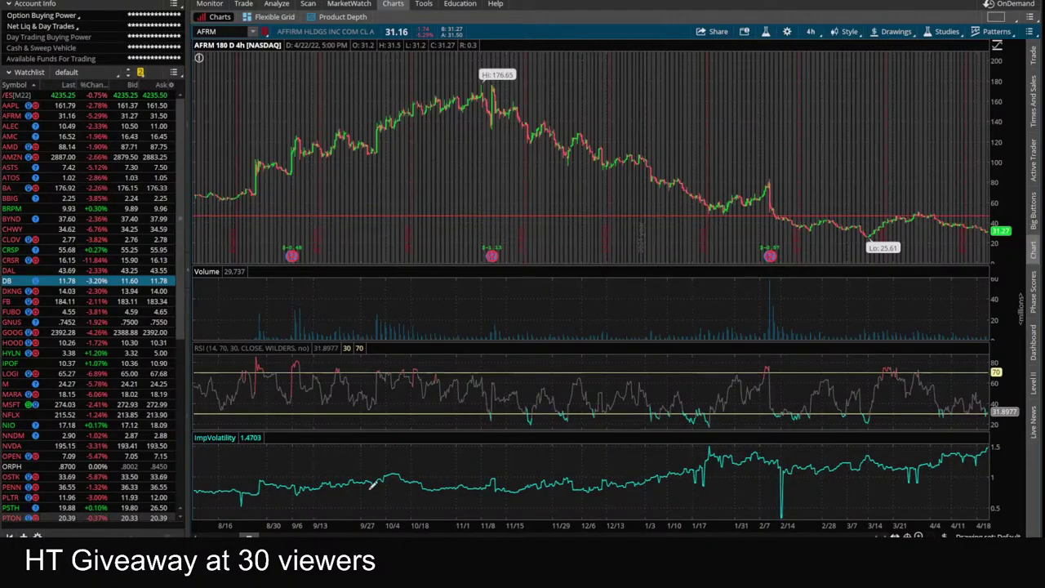
left_click(810, 32)
left_click(778, 138)
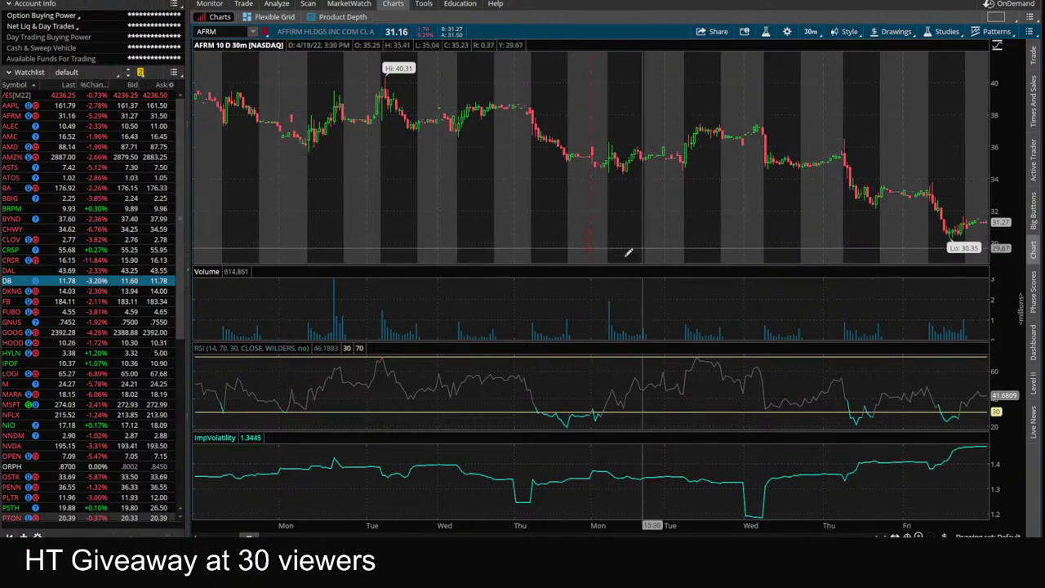
- Switch to the HT Profit Tracker spreadsheet and review the contract amounts of the AFRM 36.5p, 32.5p and 28.5p positions for the Week of 4/24
mouse_move(247, 537)
left_click(221, 490)
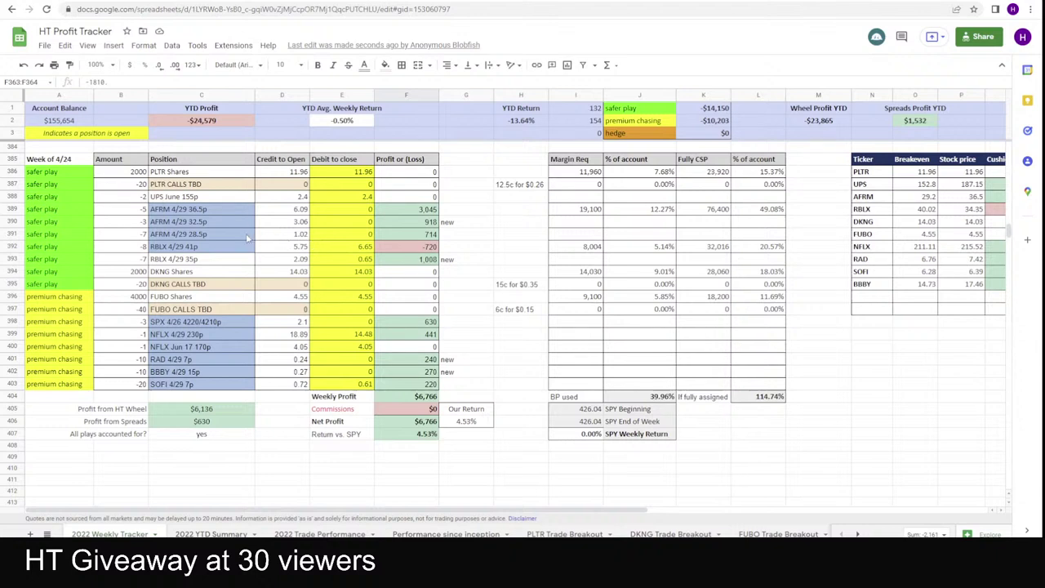
left_click_drag(136, 210, 135, 225)
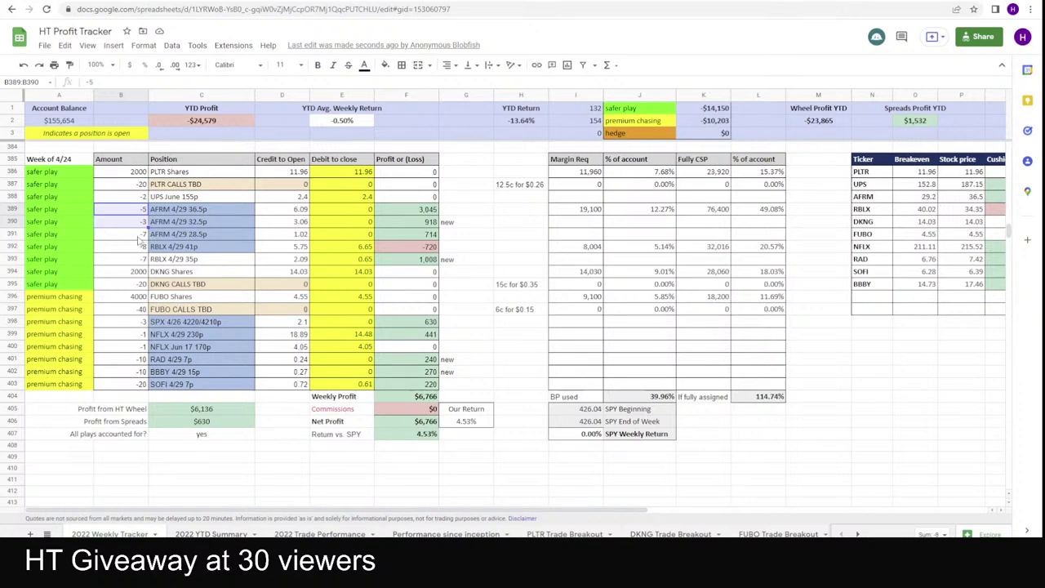
left_click(138, 235)
- Switch to thinkorswim and show the AFRM chart on the 20 D : 1h time frame
key("alt+Tab")
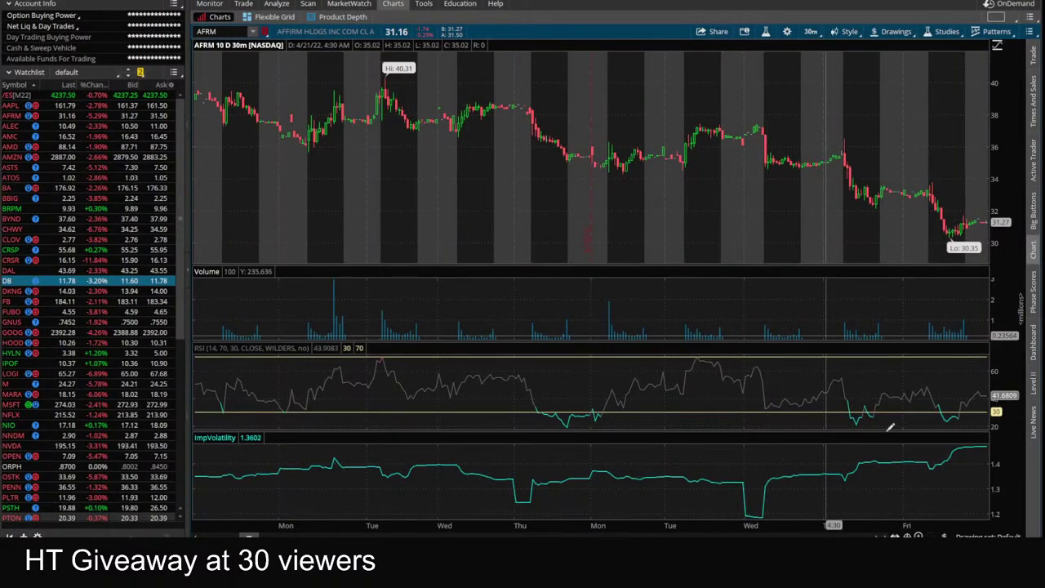
left_click(810, 31)
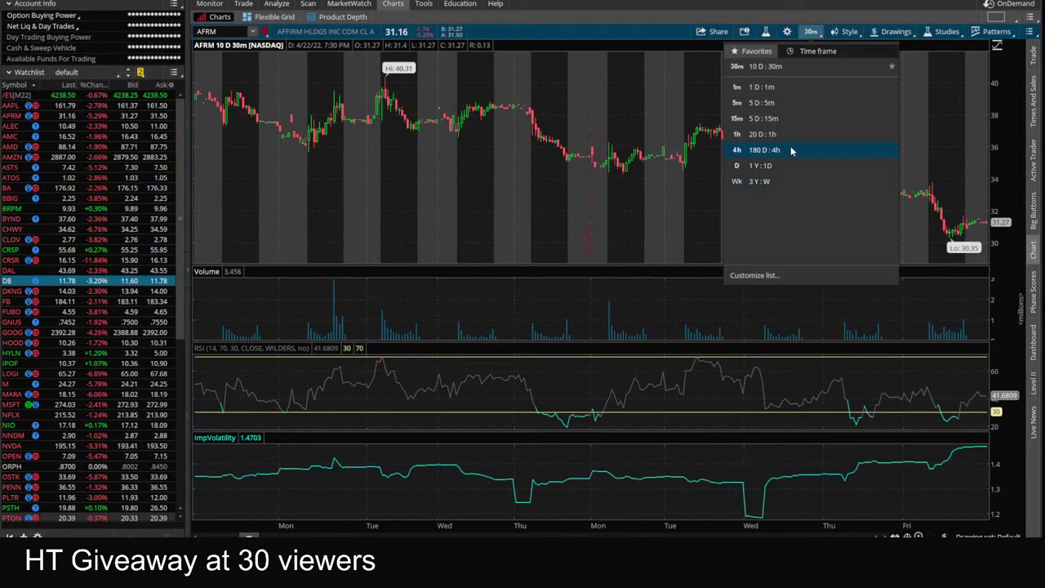
left_click(784, 139)
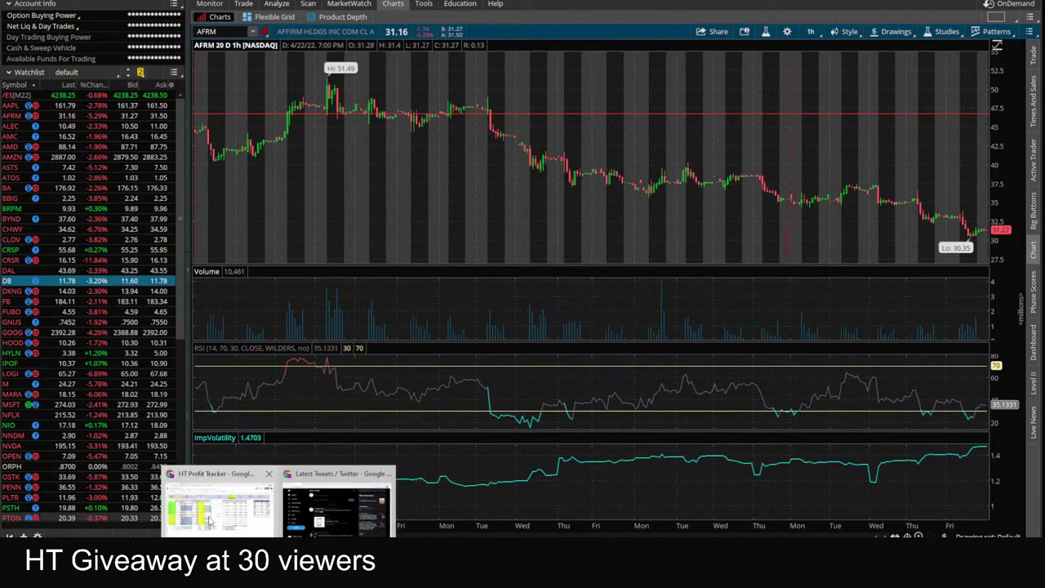
- Switch to the HT Profit Tracker and compare the total AFRM profit or loss for the Week of 4/24 with that of the Week of 4/17
left_click(209, 514)
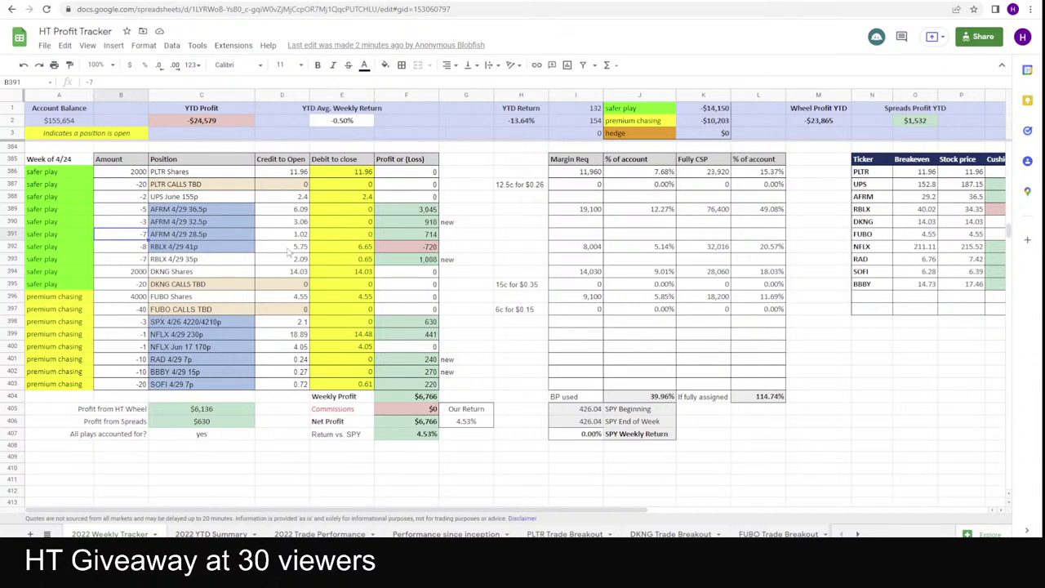
left_click(411, 235)
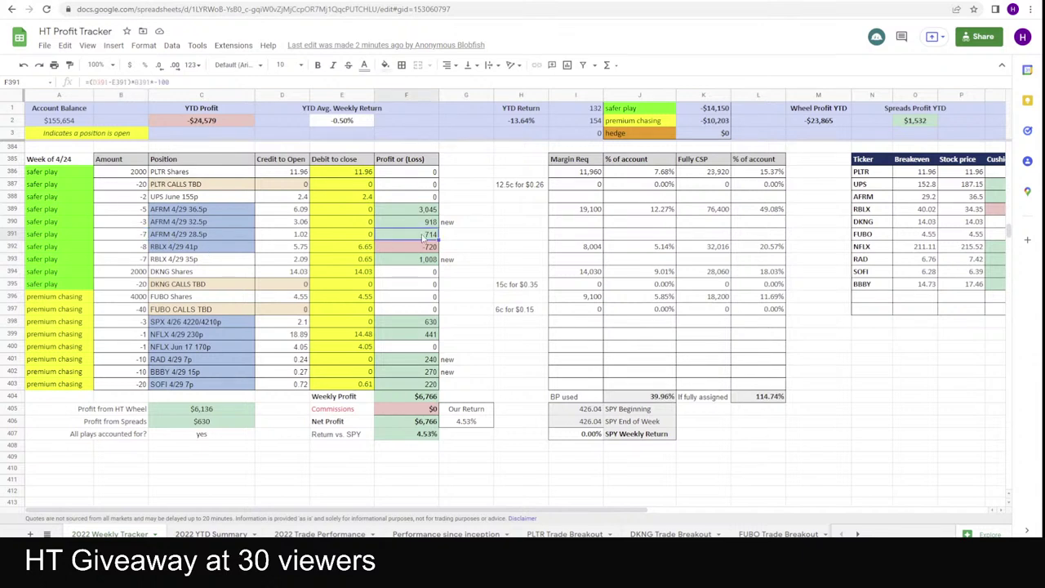
left_click(418, 210, "shift")
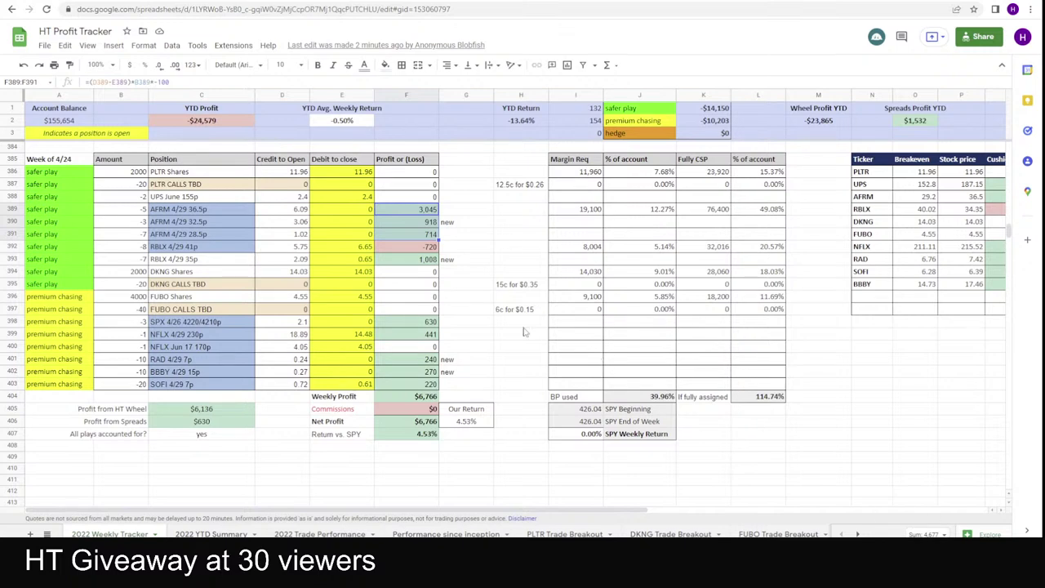
scroll(412, 267, "up", 10)
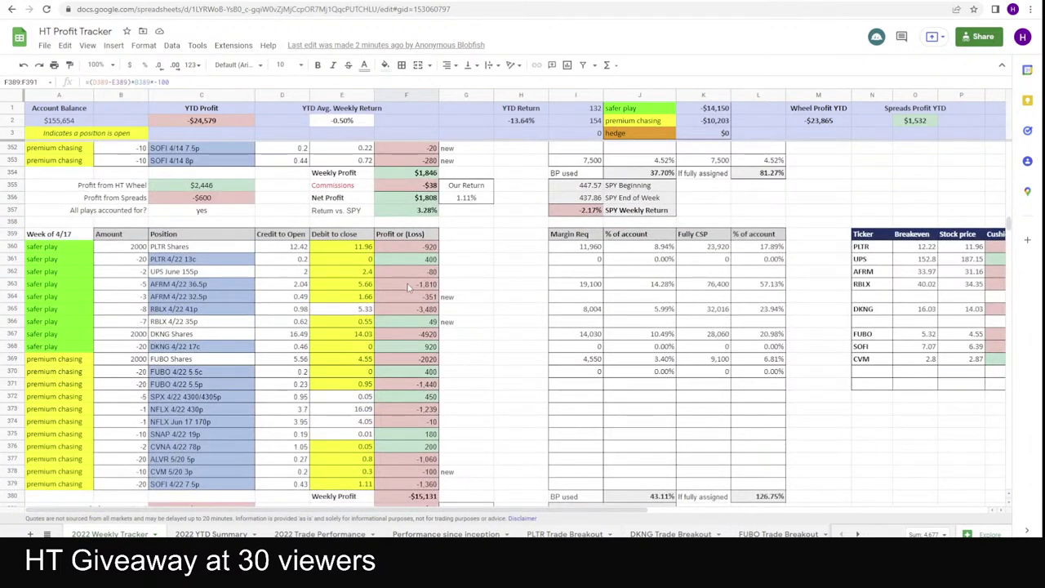
left_click_drag(409, 284, 408, 296)
scroll(428, 363, "down", 8)
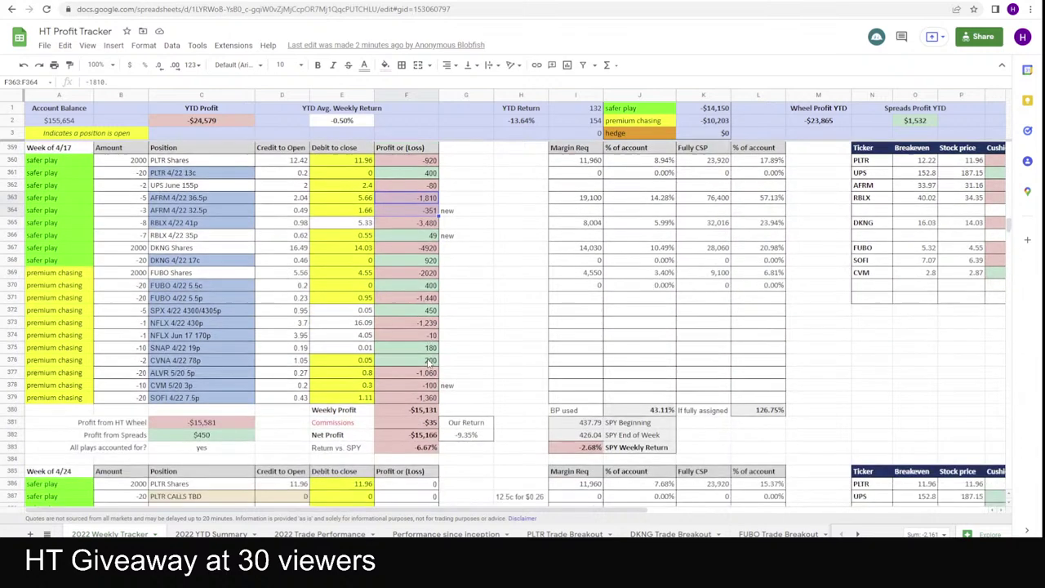
scroll(355, 233, "down", 3)
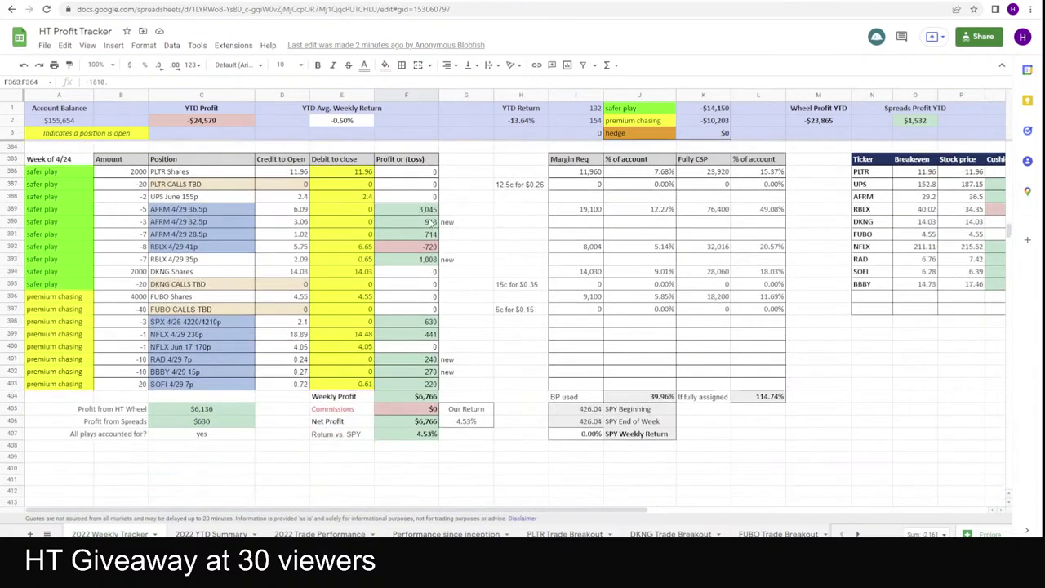
left_click_drag(419, 209, 418, 237)
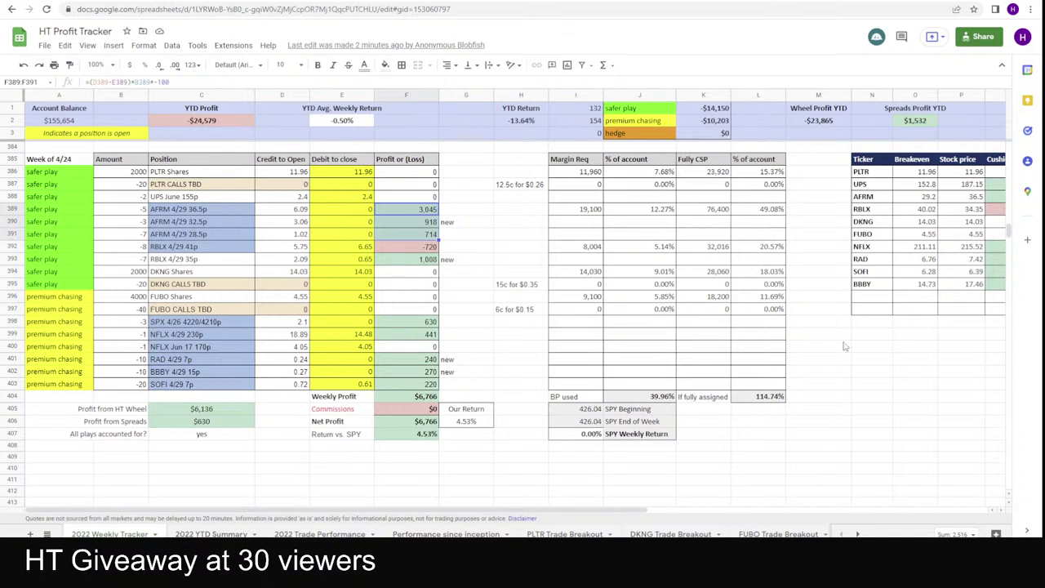
left_click(890, 363)
left_click(965, 197)
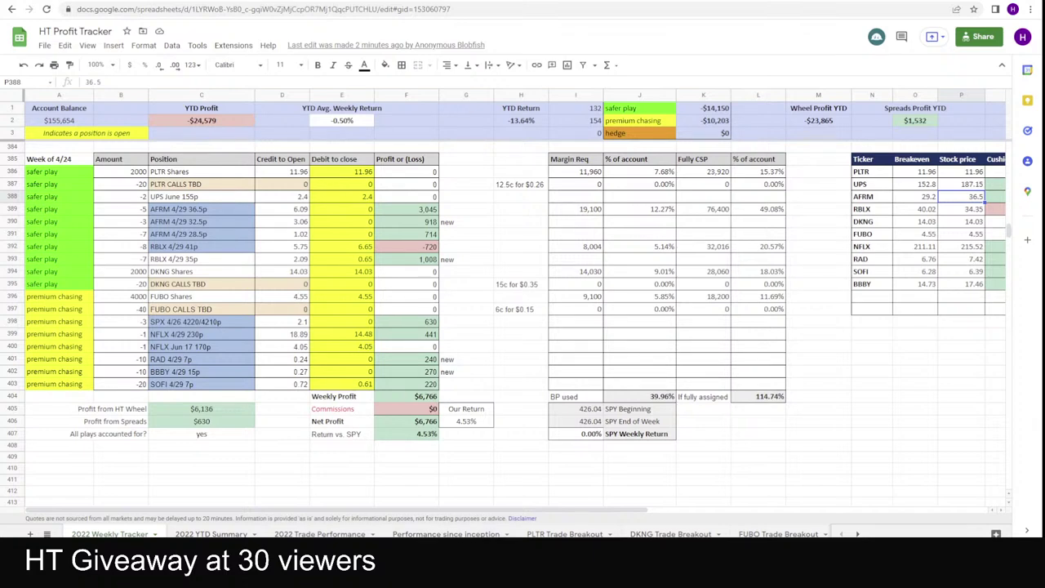
- Switch to thinkorswim, show AFRM on the 5 D : 5m time frame and draw a horizontal line at about 27.5 below the price
key("alt+Tab")
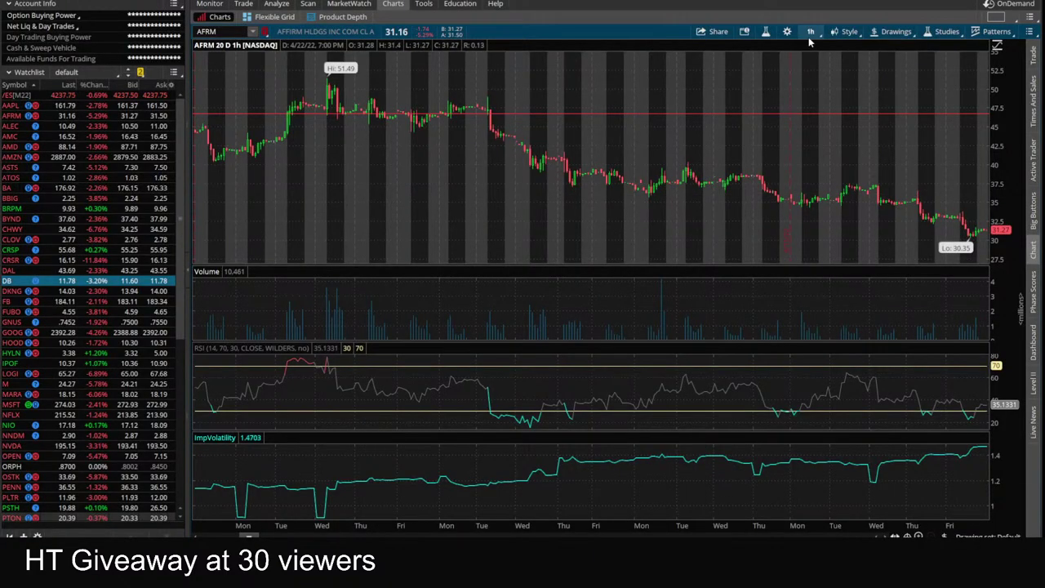
left_click(810, 34)
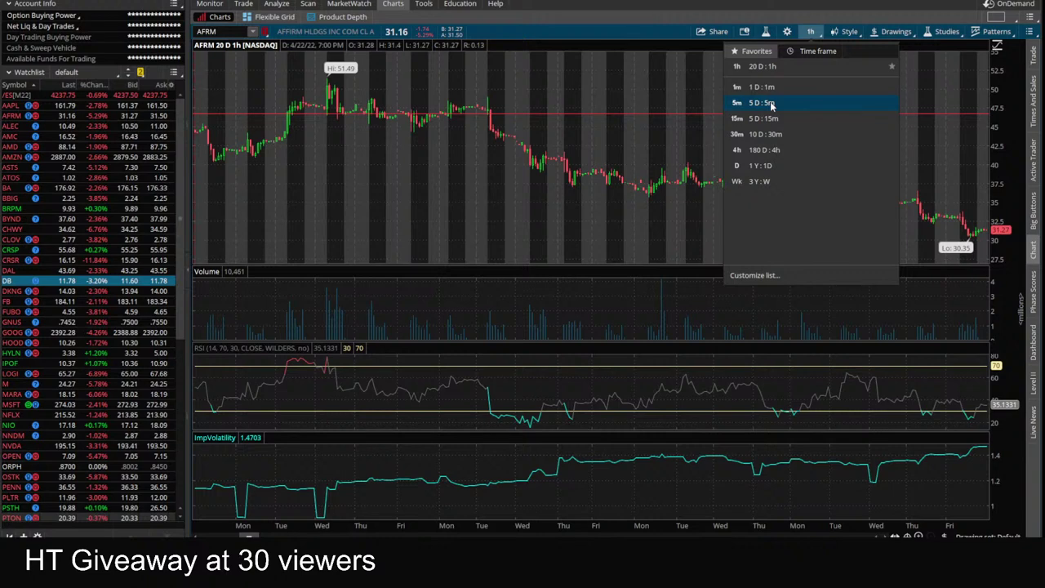
left_click(772, 105)
left_click_drag(1005, 99, 995, 243)
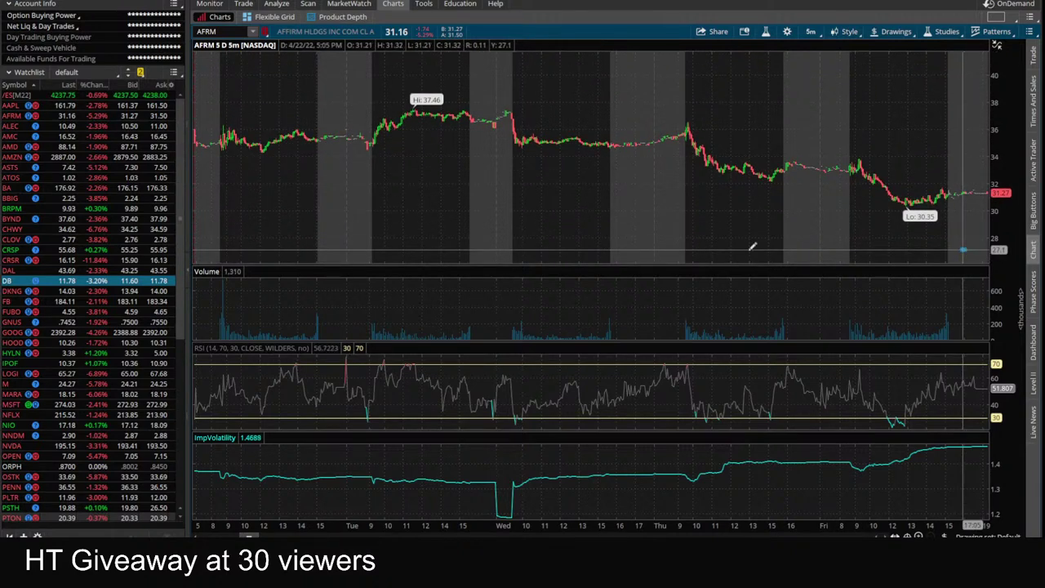
left_click(634, 241)
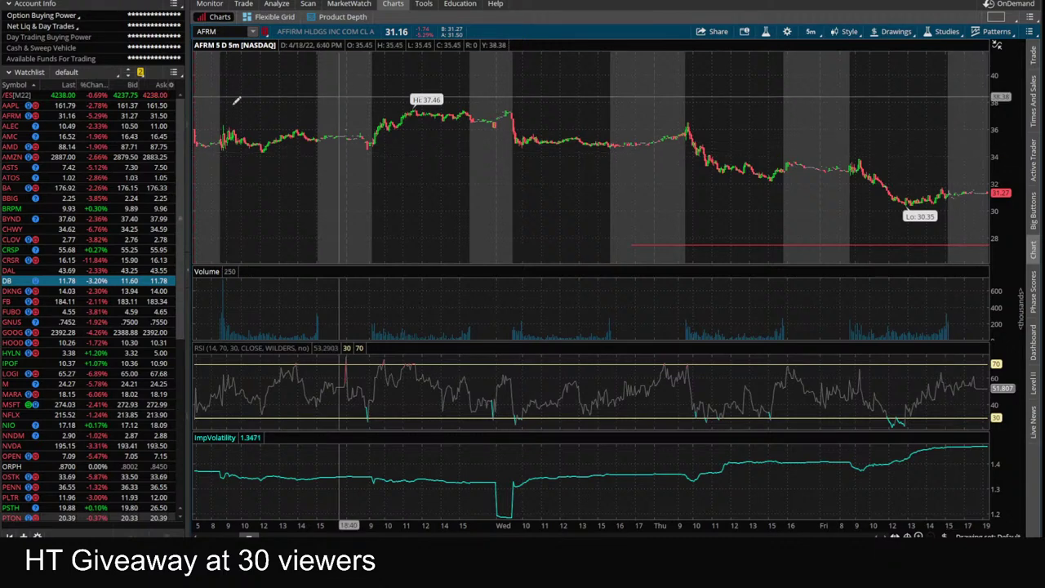
left_click(46, 116)
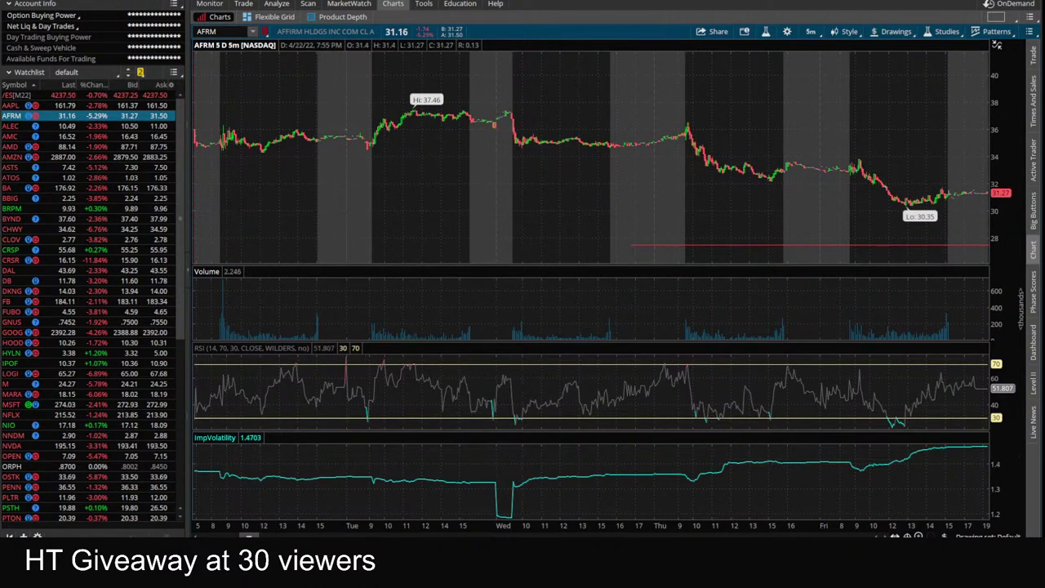
- Switch to the HT Profit Tracker and replace the hypothetical Week of 4/24 AFRM stock price with the GOOGLEFINANCE formula from the UPS row above
left_click(234, 523)
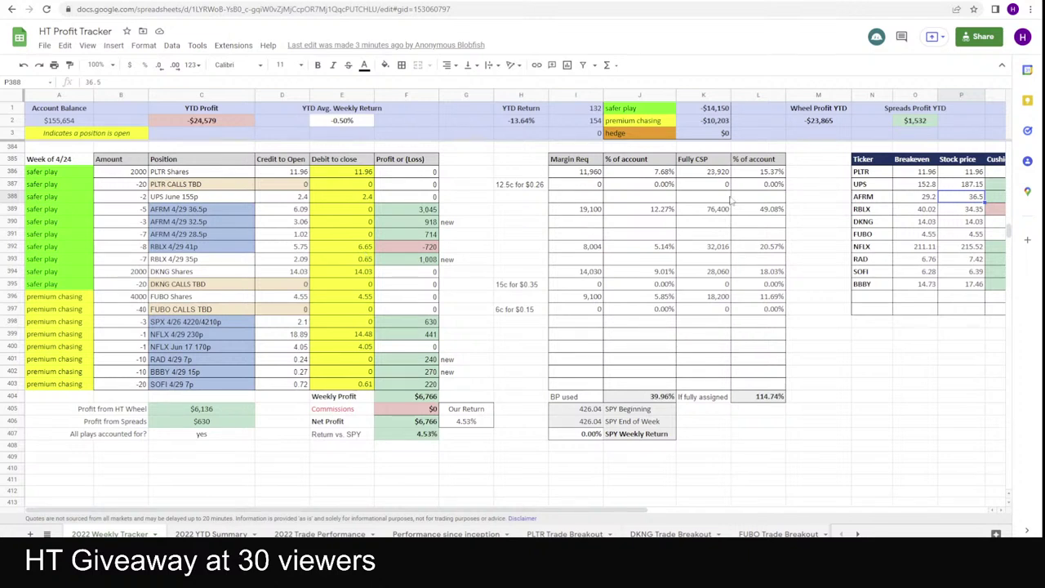
key("shift+Up")
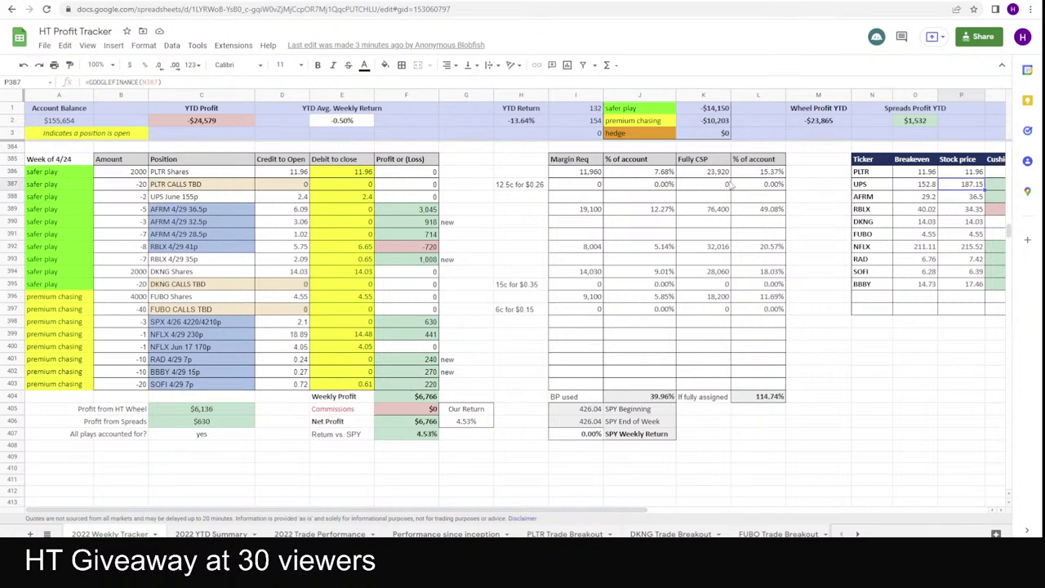
key("Delete")
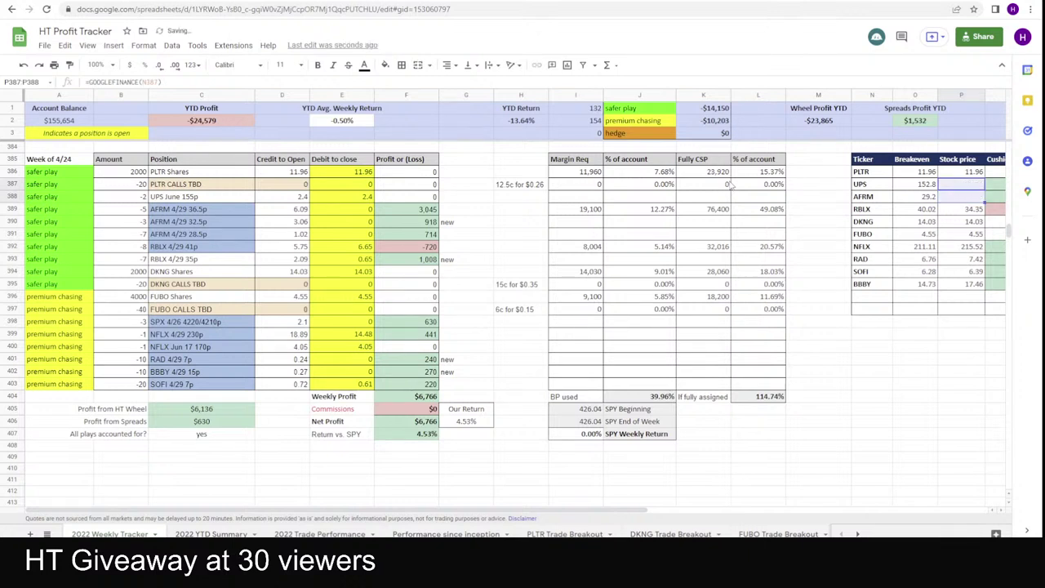
type("187.15 31.16")
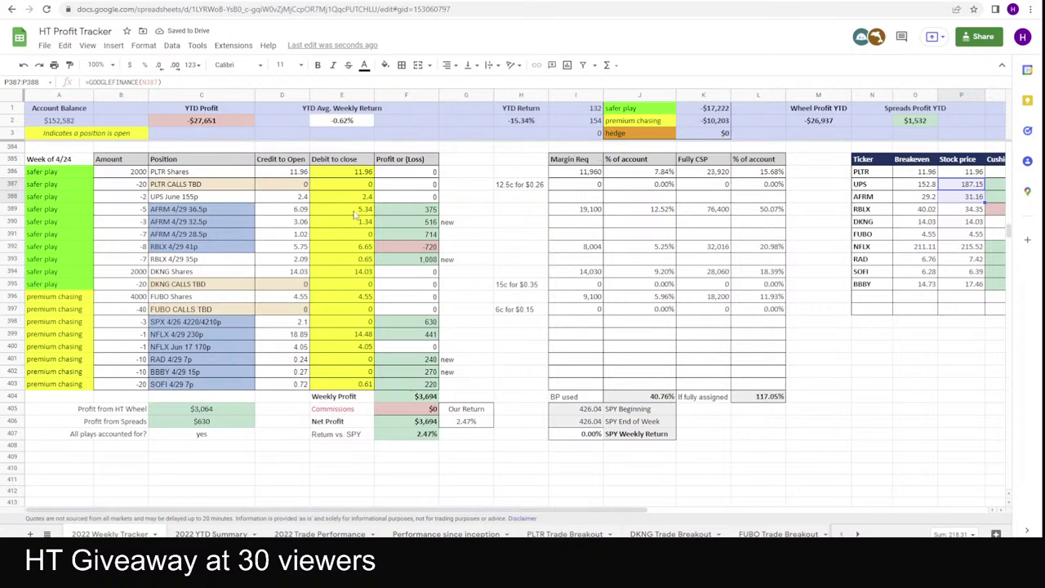
- Total the three AFRM put results for the Week of 4/24 at the live price, and the two AFRM put results for the Week of 4/17
left_click_drag(403, 210, 402, 236)
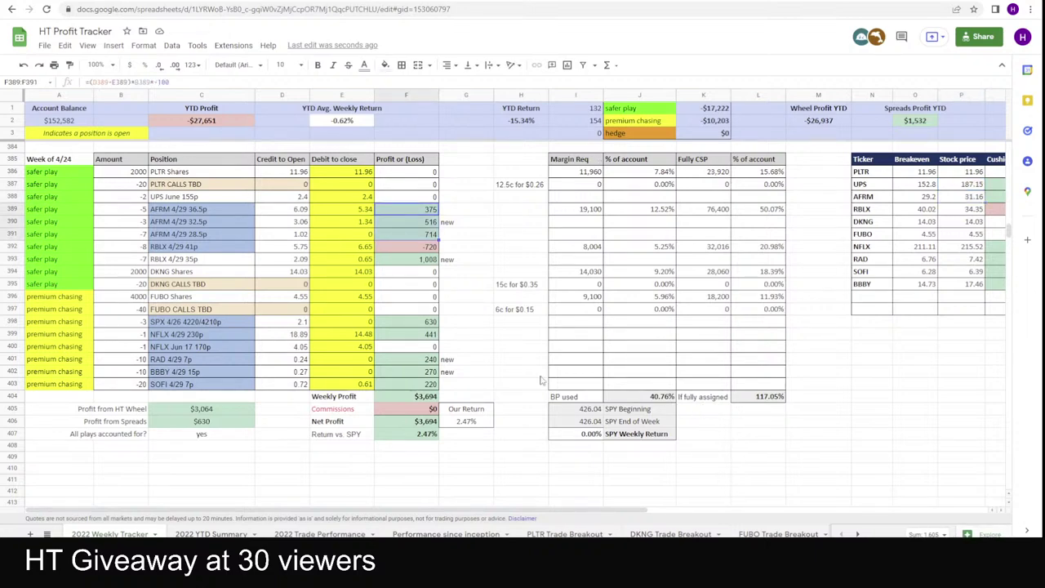
scroll(540, 380, "up", 10)
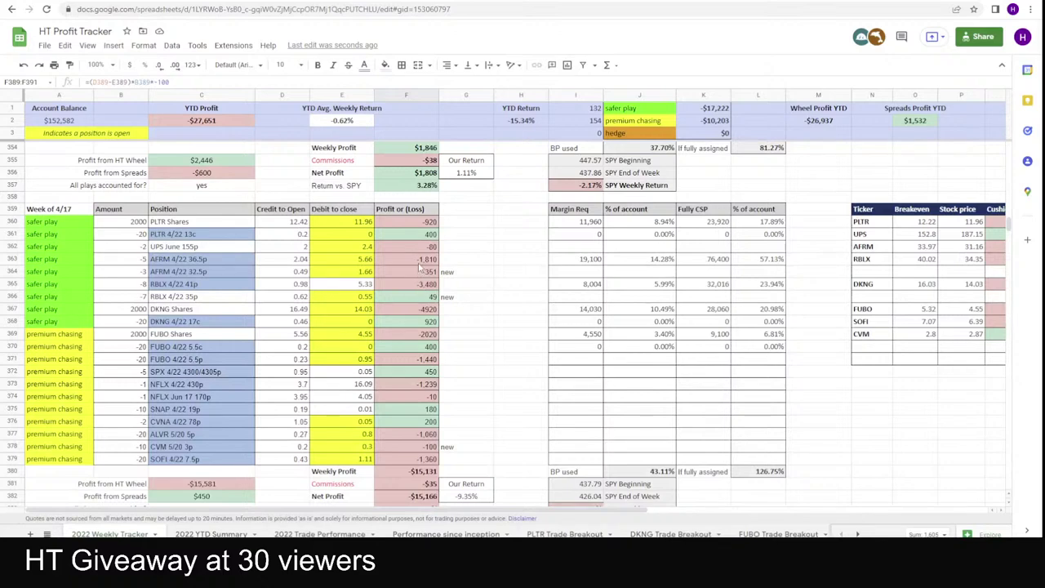
left_click_drag(419, 263, 418, 274)
scroll(517, 438, "down", 2)
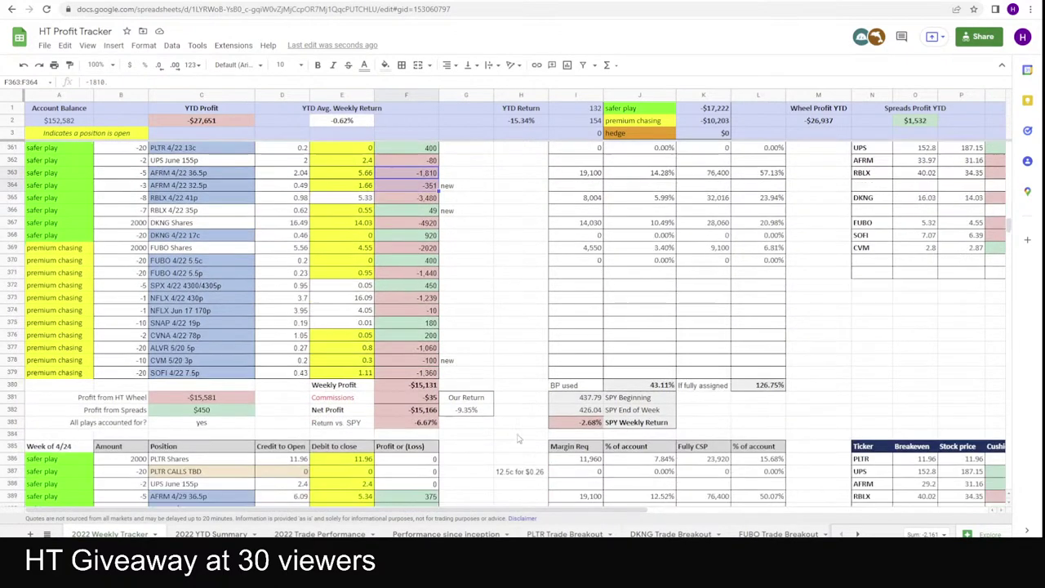
scroll(517, 438, "down", 6)
- Switch to thinkorswim and return the AFRM chart to the 20 D : 1h time frame
key("alt+Tab")
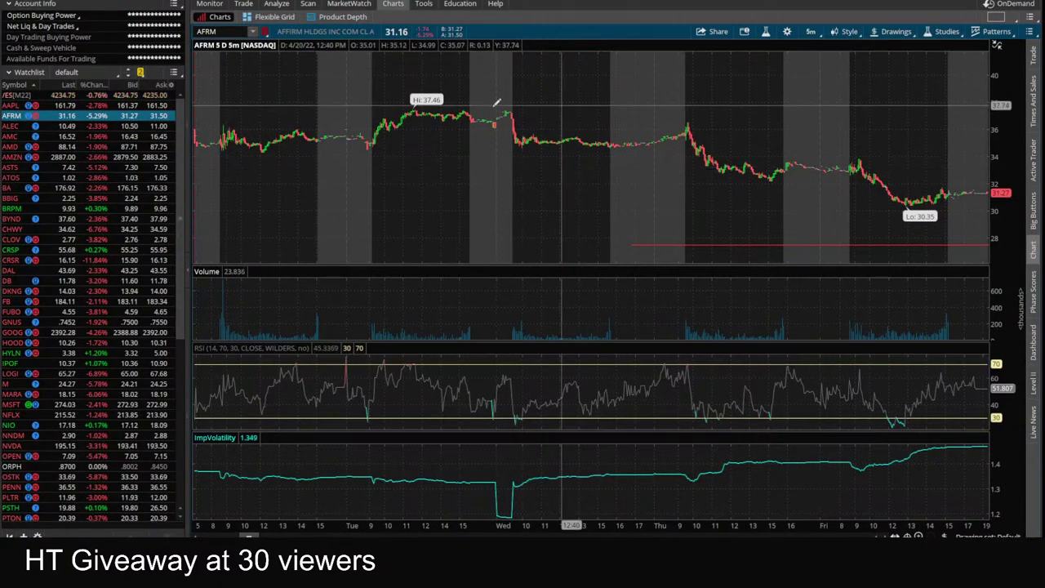
left_click(811, 31)
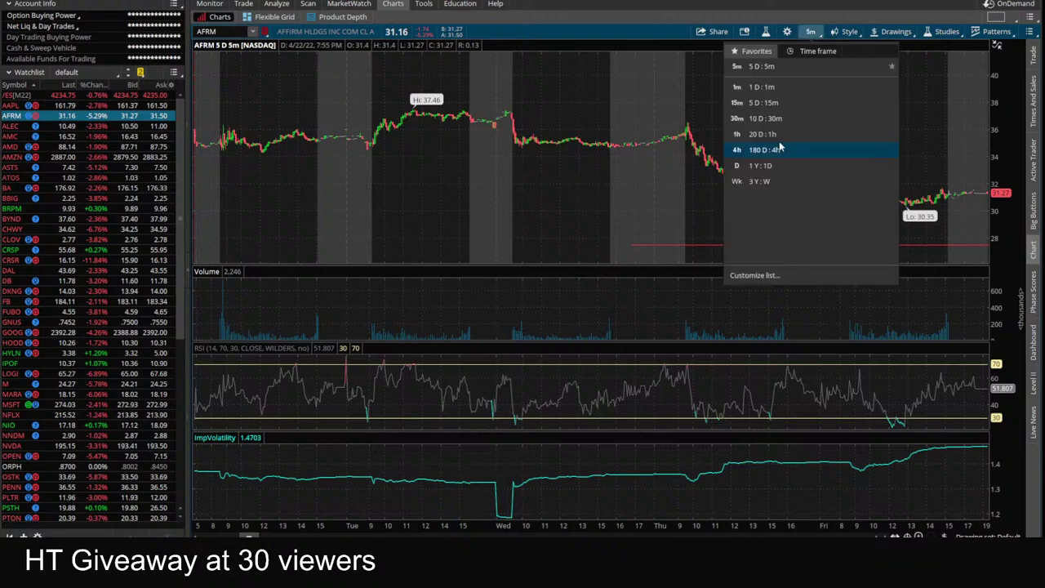
left_click(778, 133)
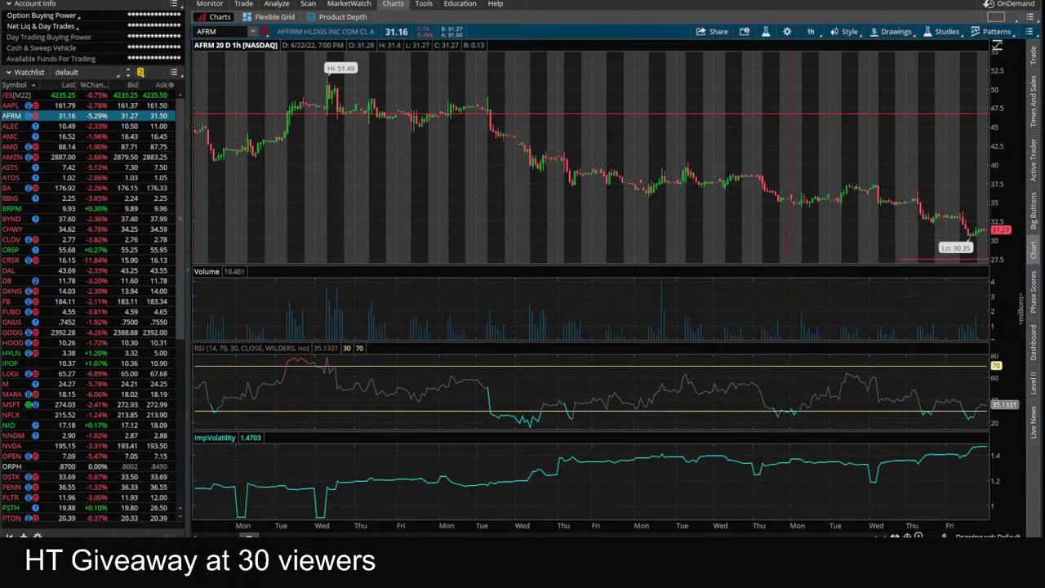
- Check the Week of 4/24 positions in the HT Profit Tracker, and bring up the RBLX chart in thinkorswim
mouse_move(278, 575)
left_click(217, 510)
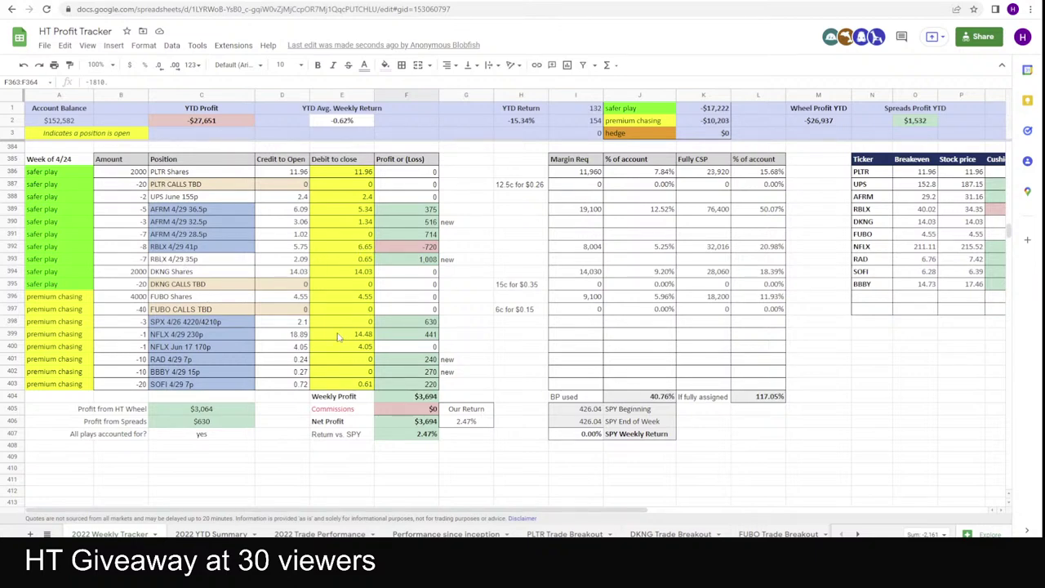
key("alt+Tab")
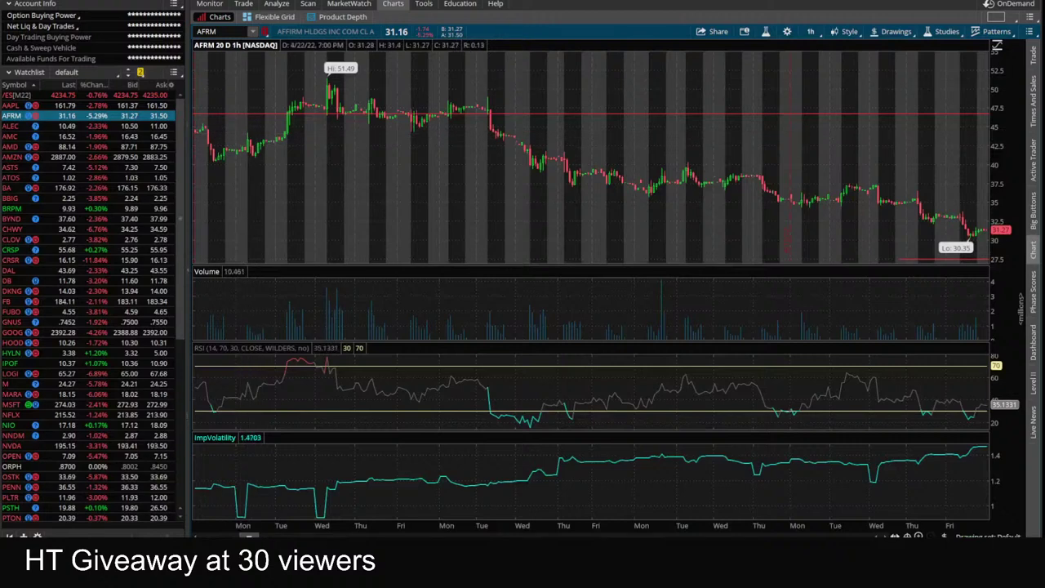
type("RB")
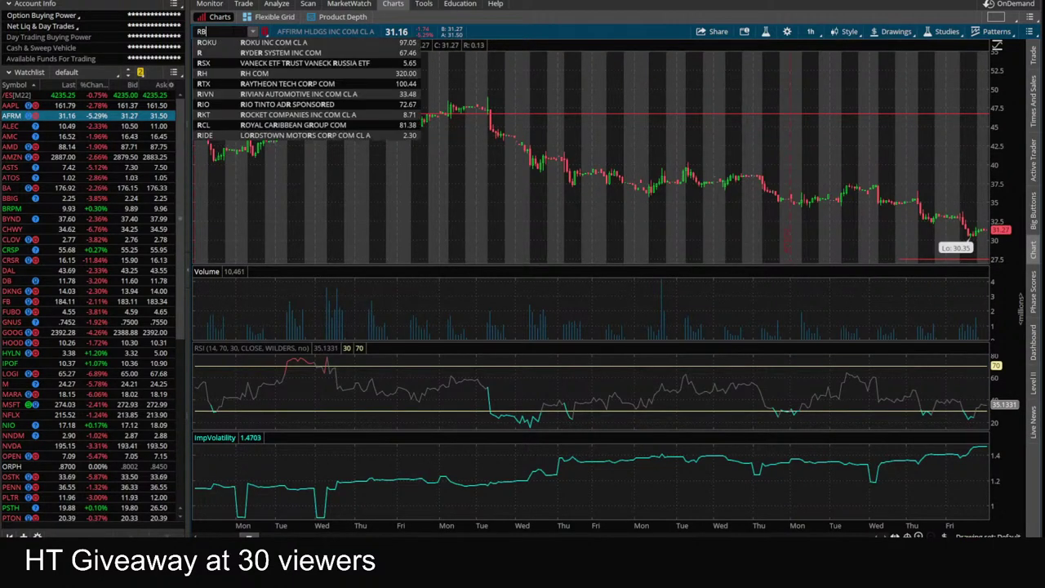
type("LX")
key("Return")
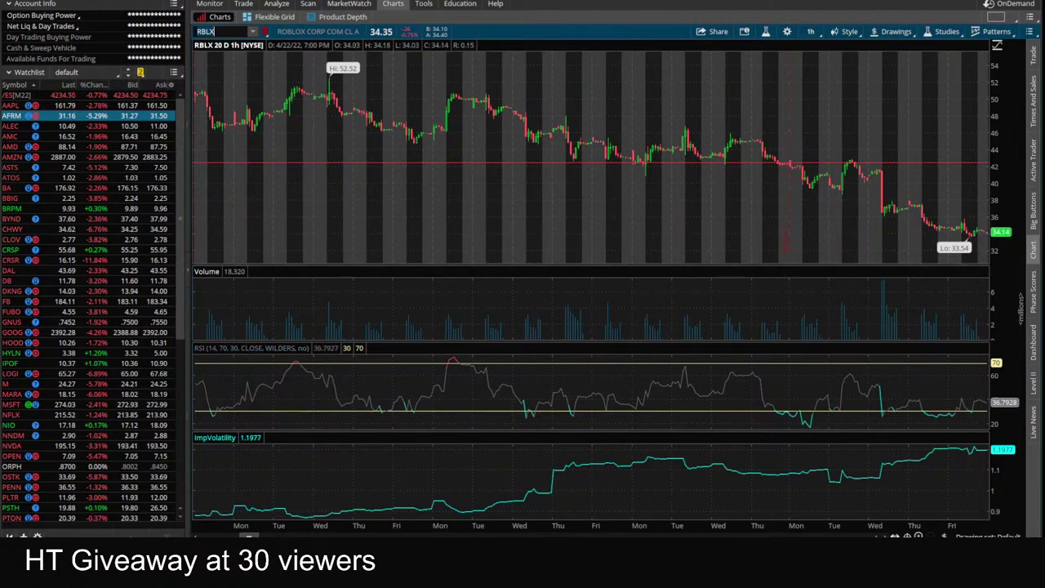
- Switch to the HT Profit Tracker and review the RBLX 41p and 35p positions in the Week of 4/17
left_click(219, 522)
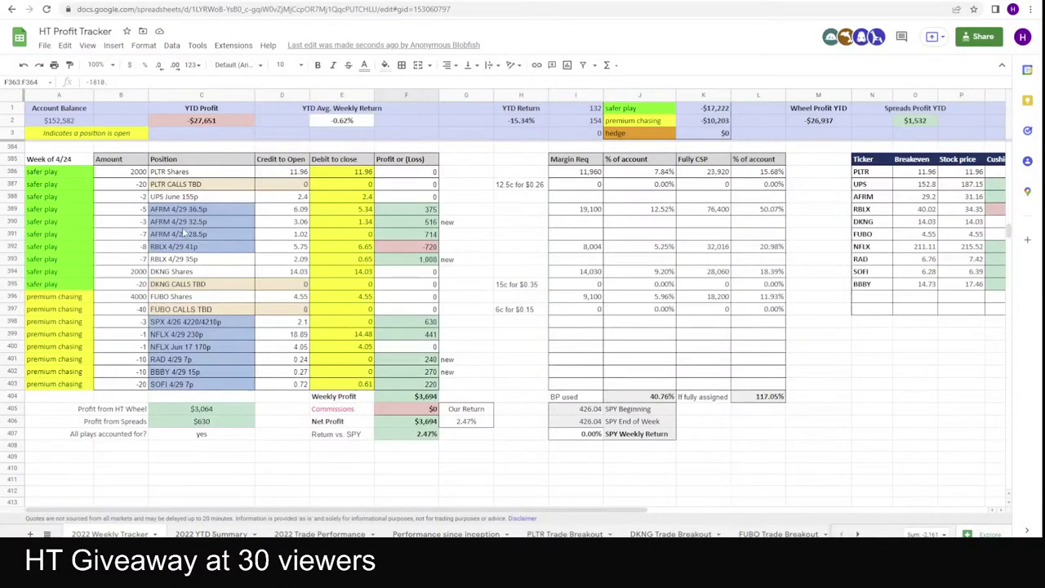
scroll(177, 245, "up", 10)
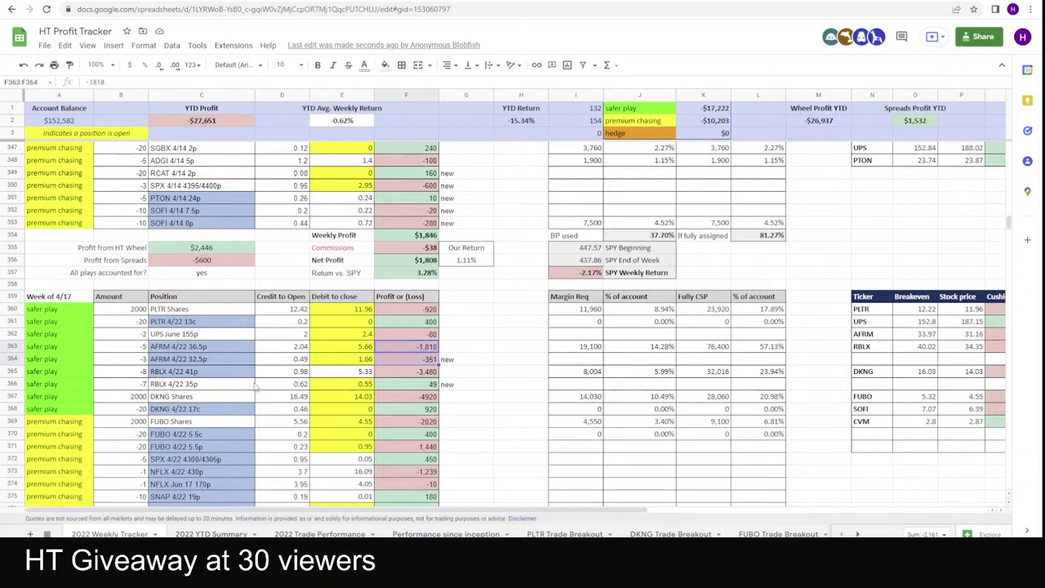
mouse_move(331, 576)
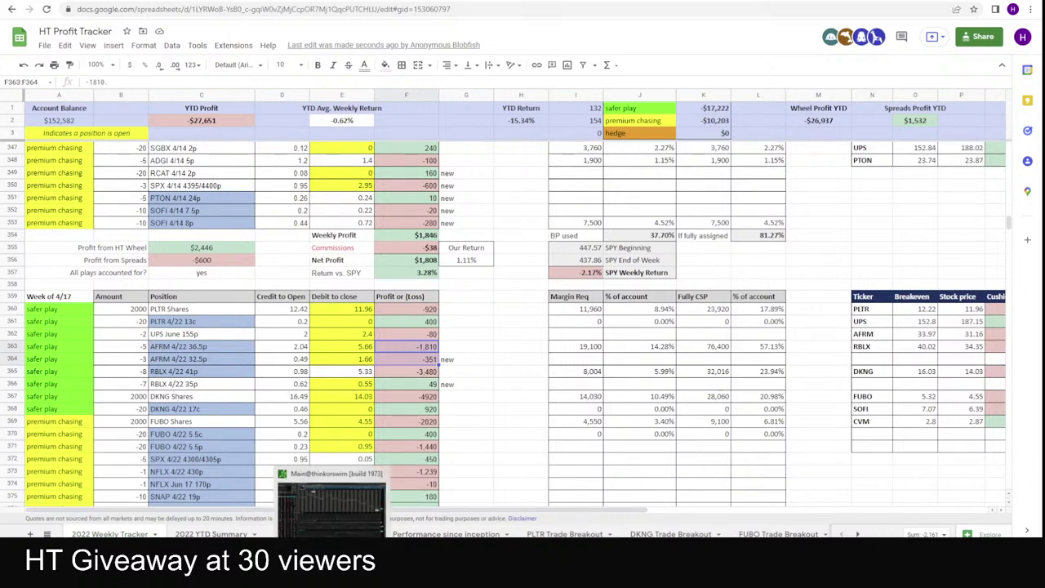
- Check the RBLX chart in thinkorswim against the RBLX 35p result for the Week of 4/17 in the HT Profit Tracker
left_click(331, 498)
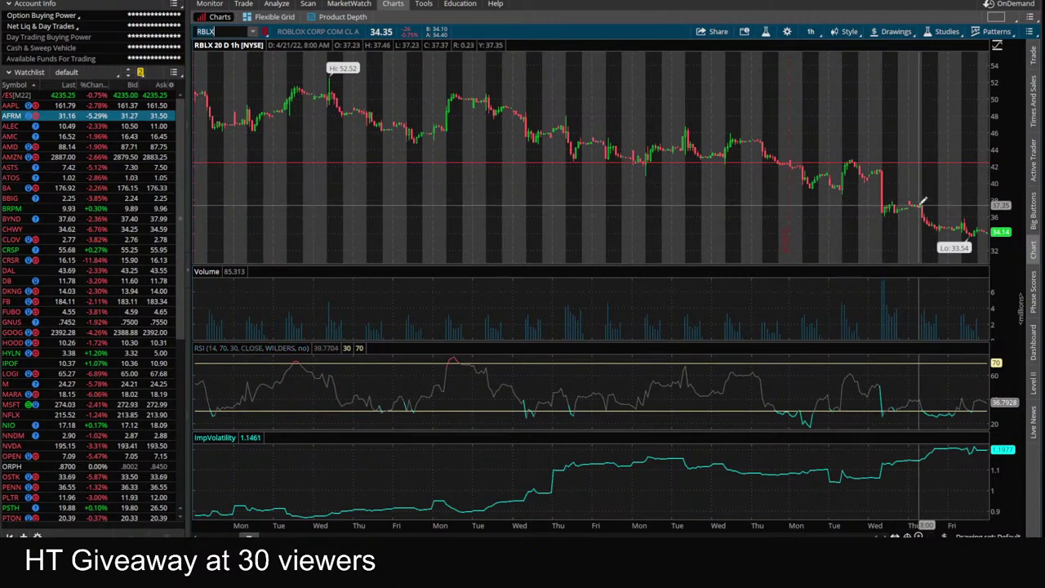
mouse_move(277, 575)
left_click(221, 500)
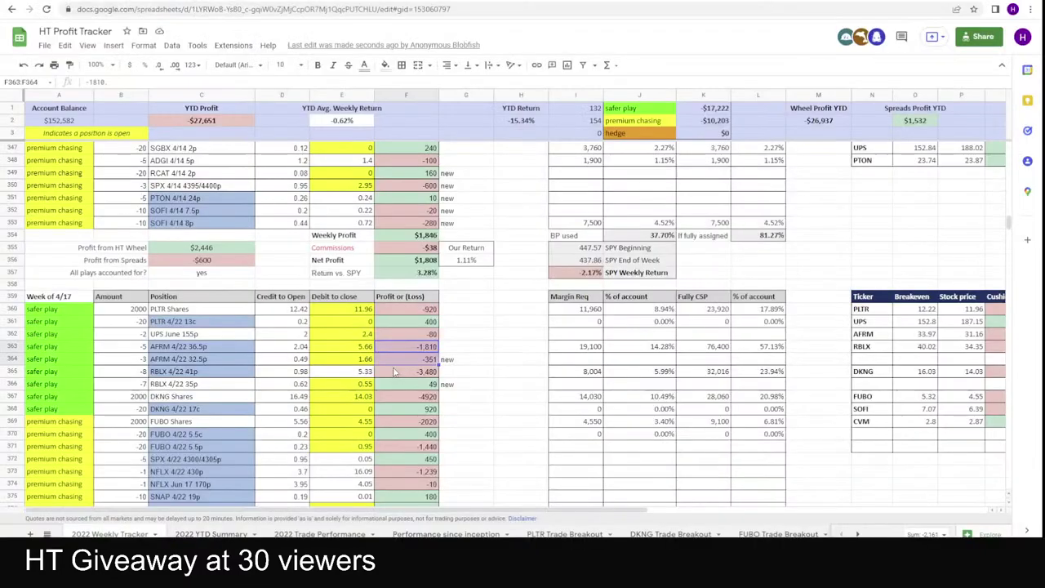
left_click(413, 389)
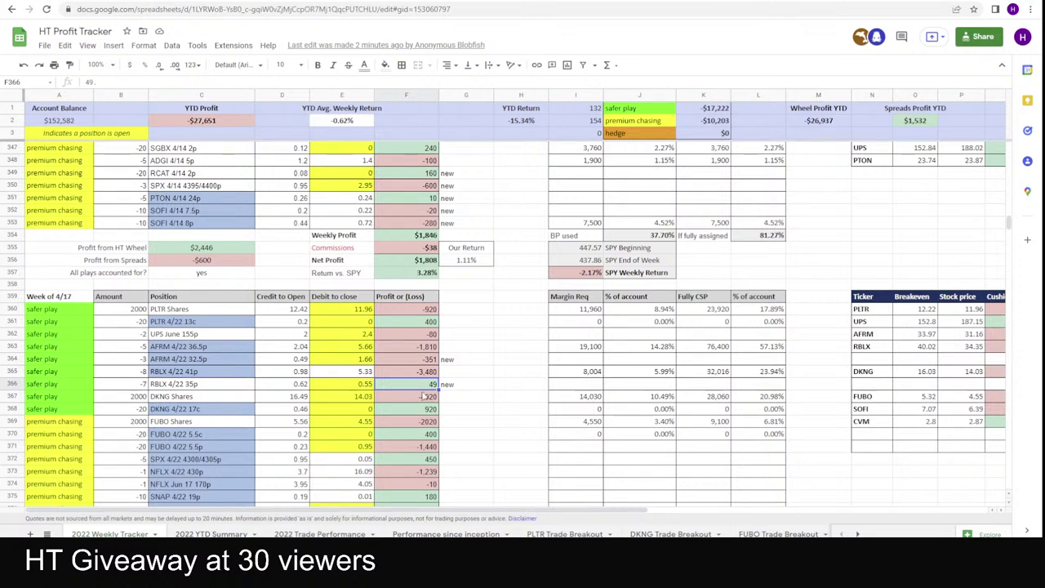
key("alt+Tab")
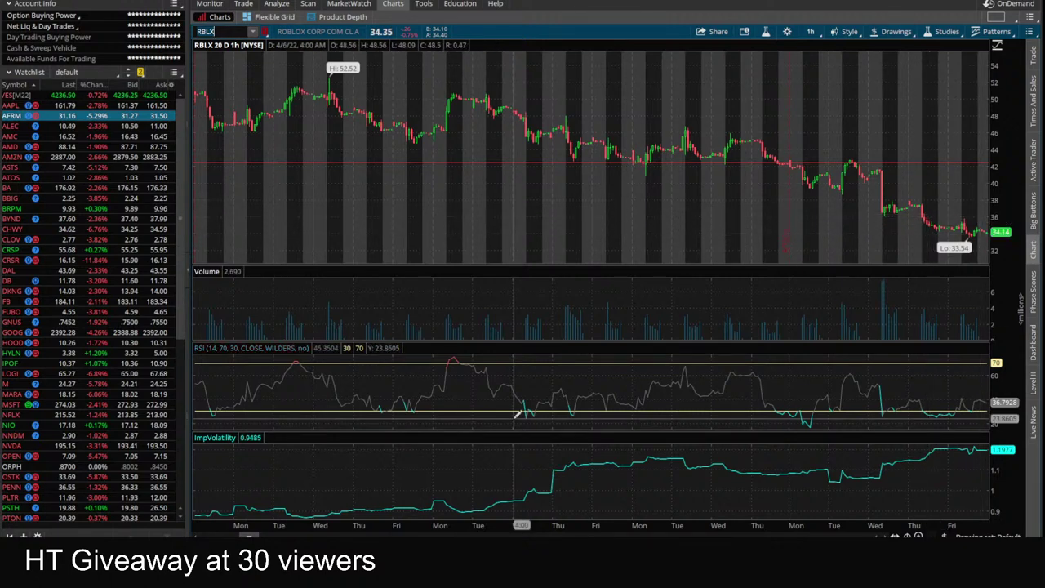
- Switch to the HT Profit Tracker and review the AFRM 36.5p and RBLX 35p positions in the Week of 4/24
left_click(229, 488)
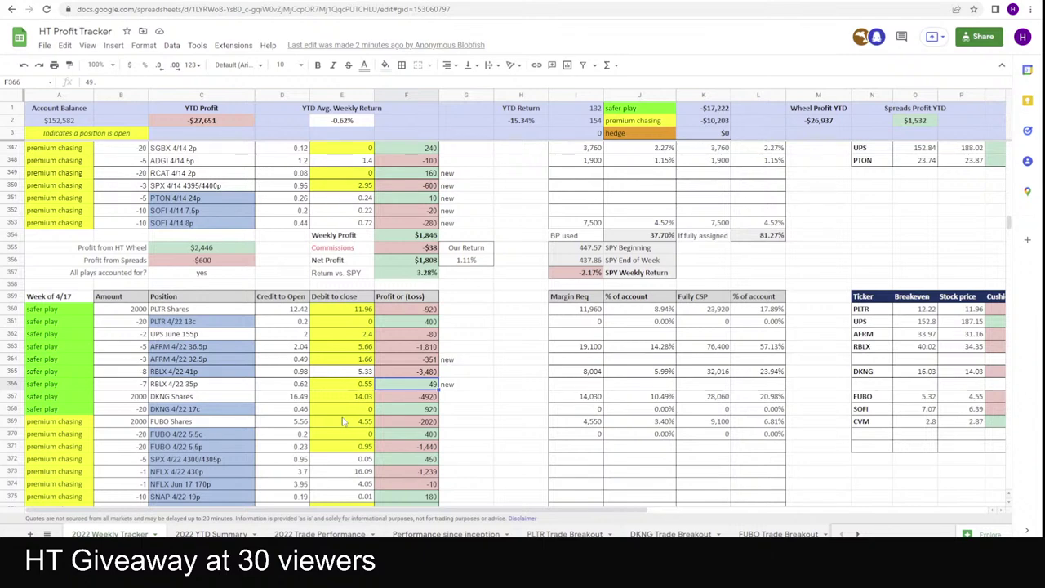
scroll(344, 421, "down", 6)
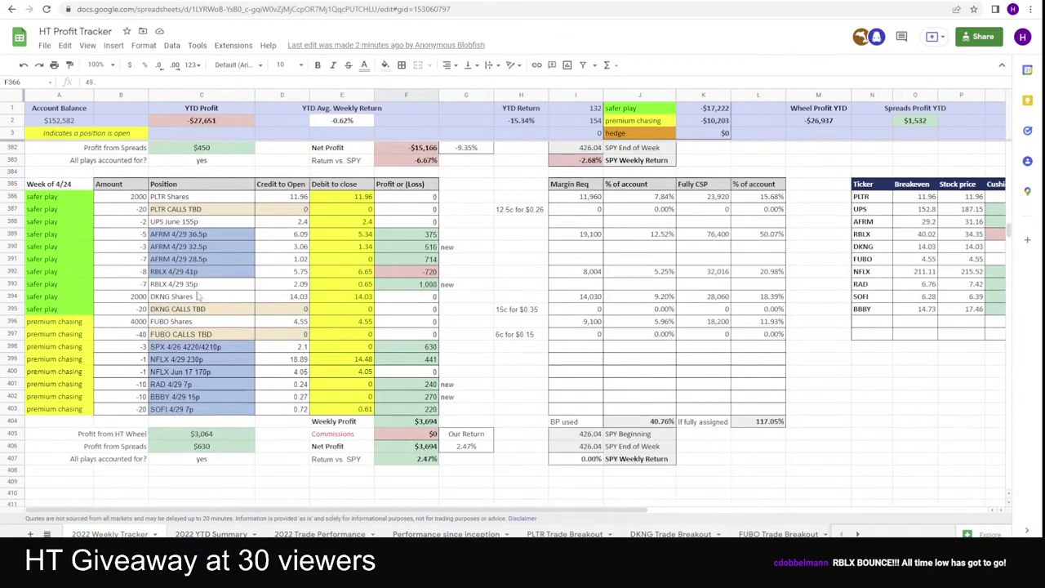
left_click(204, 235)
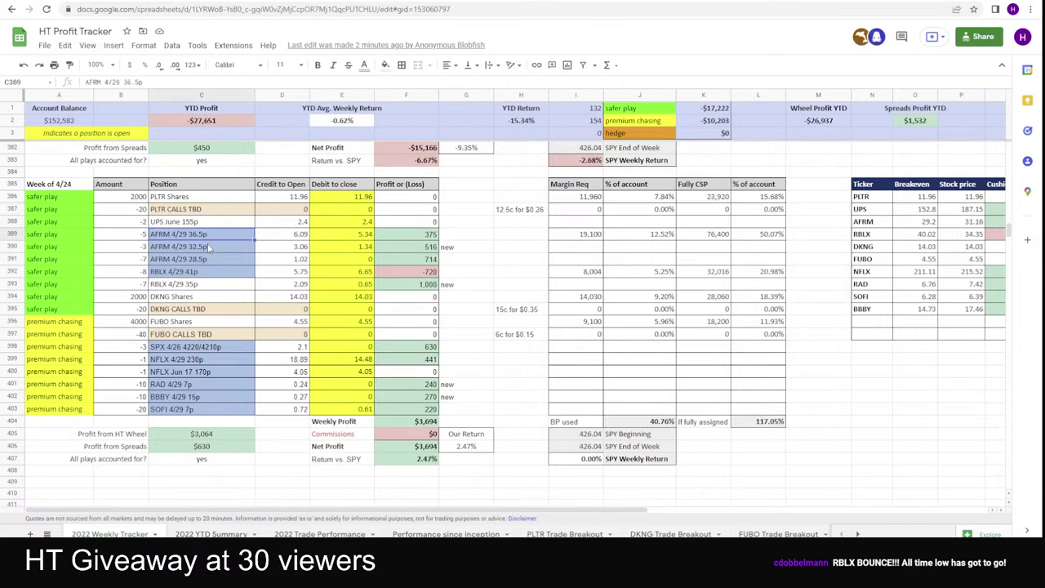
left_click(202, 286)
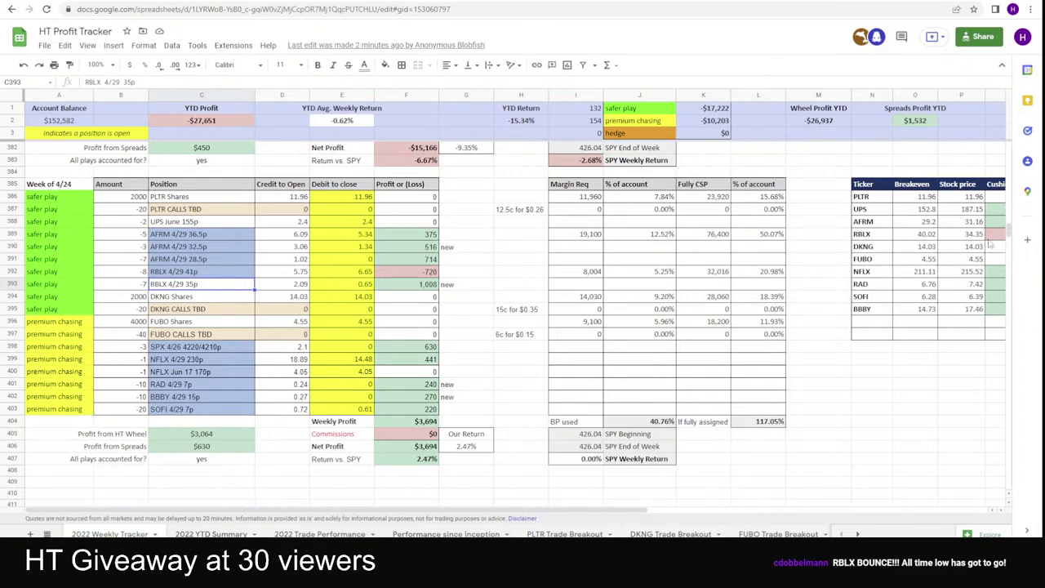
- Switch to thinkorswim, show the RBLX chart in the 180 D : 4h time frame, and zoom in on March and April
key("alt+Tab")
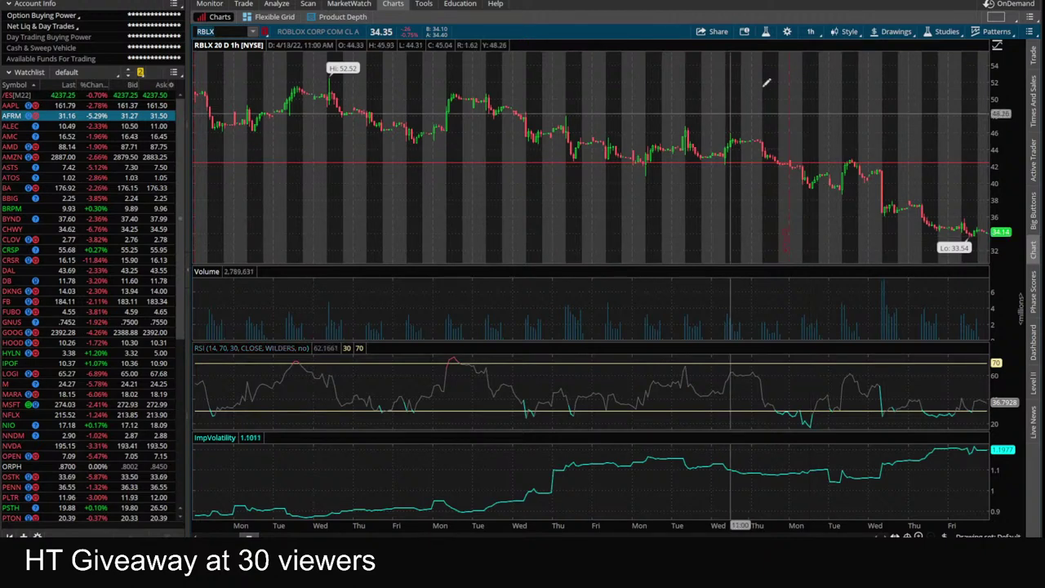
left_click(814, 35)
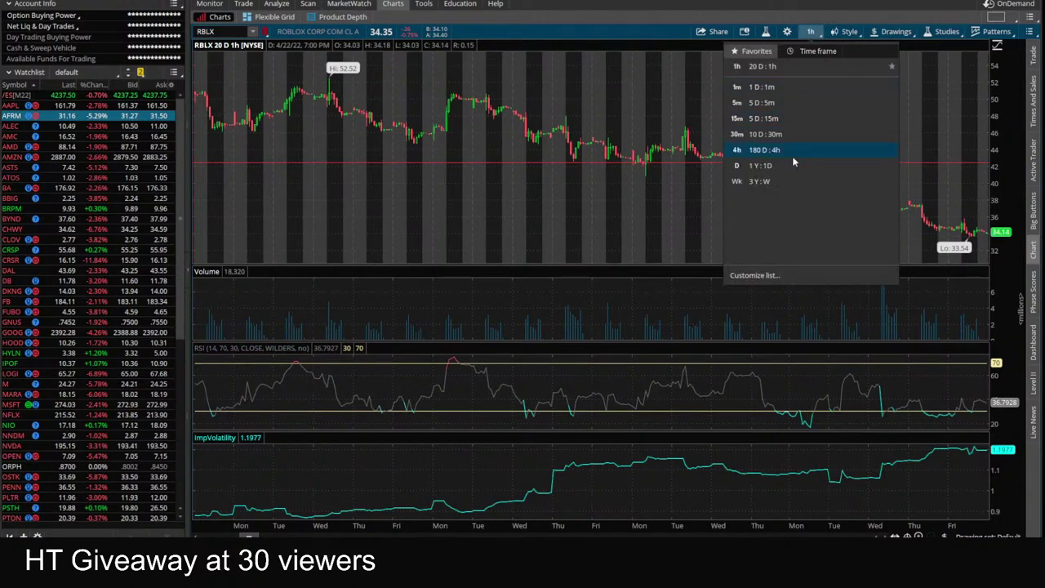
left_click(779, 152)
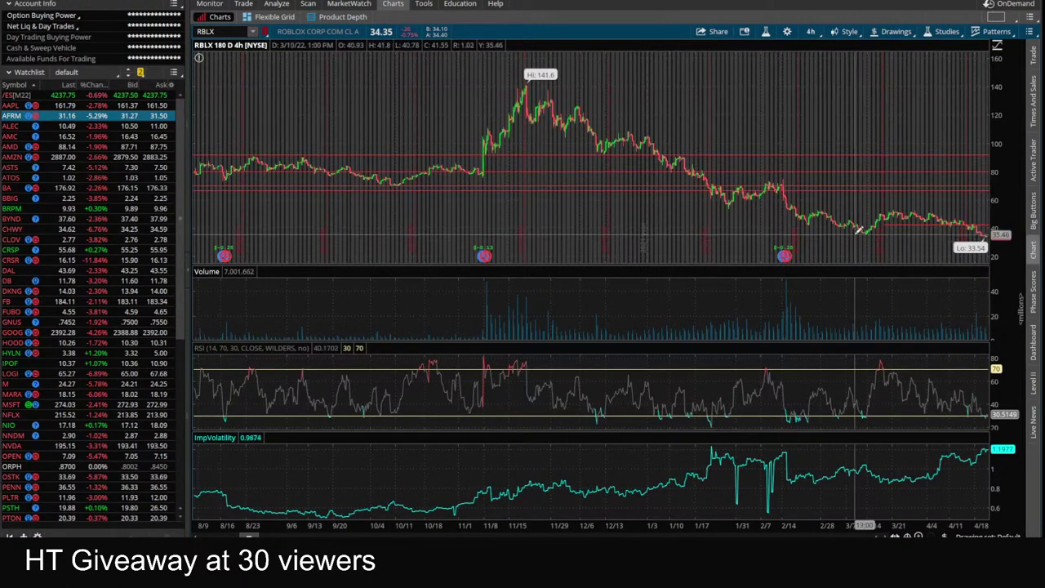
left_click_drag(808, 230, 975, 232)
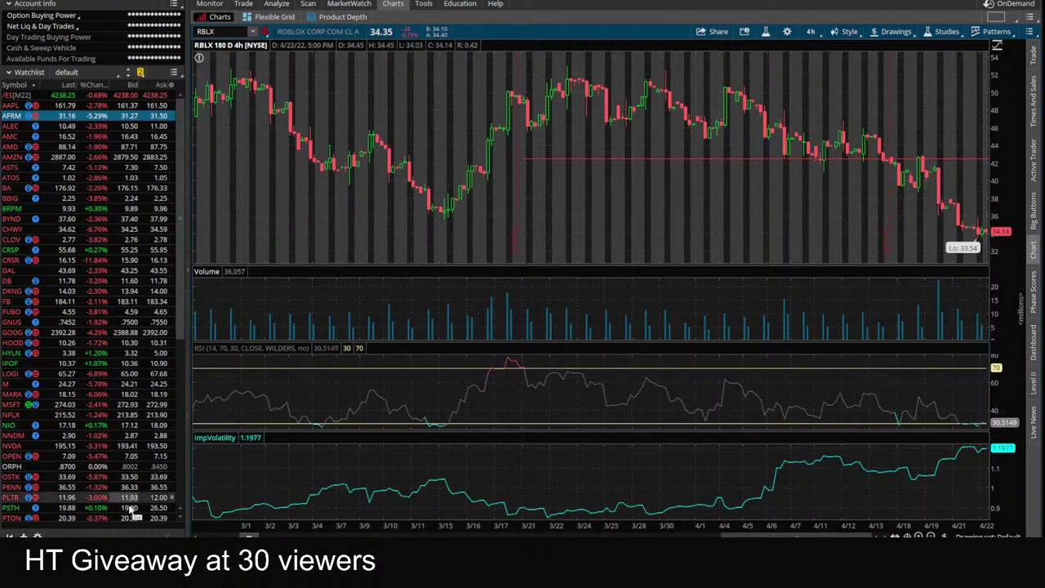
- Switch to the HT Profit Tracker, set the Week of 4/24 RBLX stock price to 40, and total the two RBLX put results
mouse_move(258, 485)
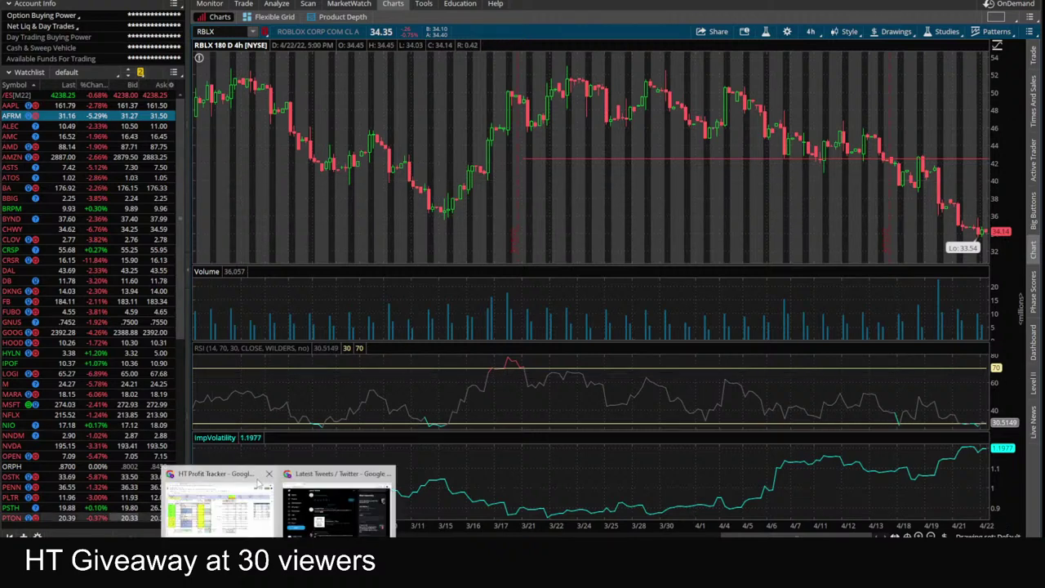
left_click(225, 514)
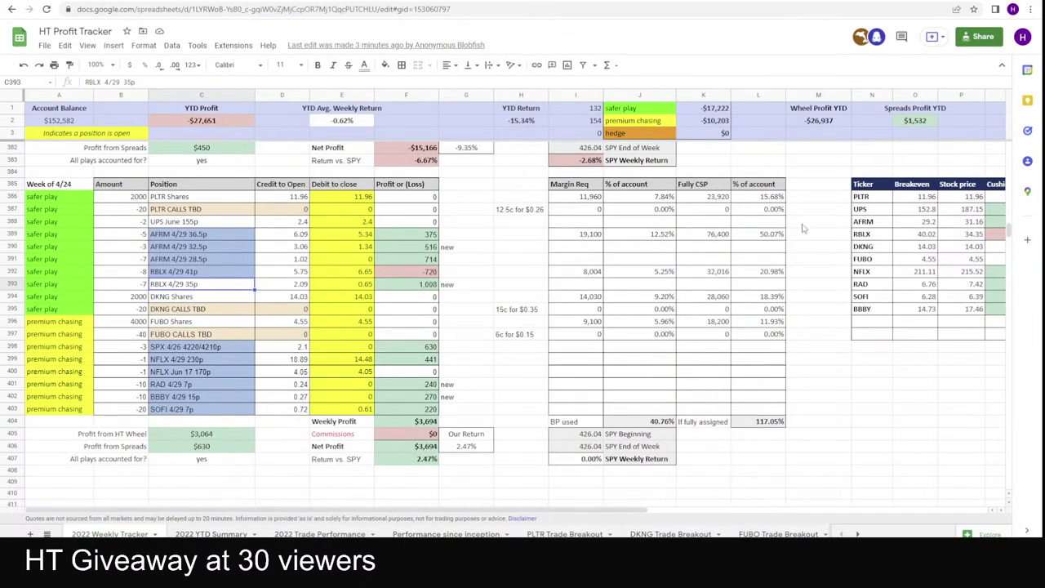
left_click(960, 234)
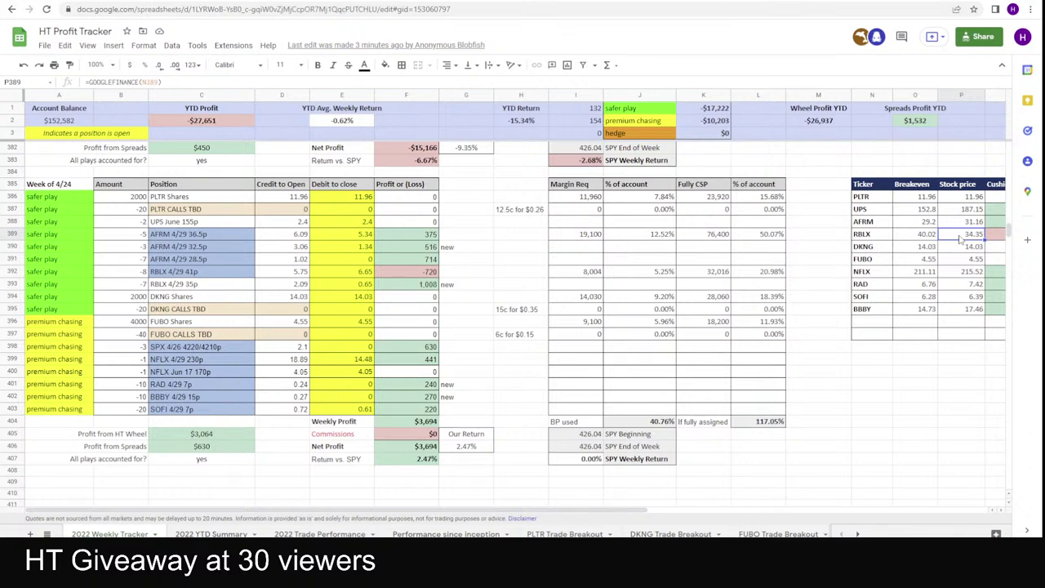
type("40")
key("Return")
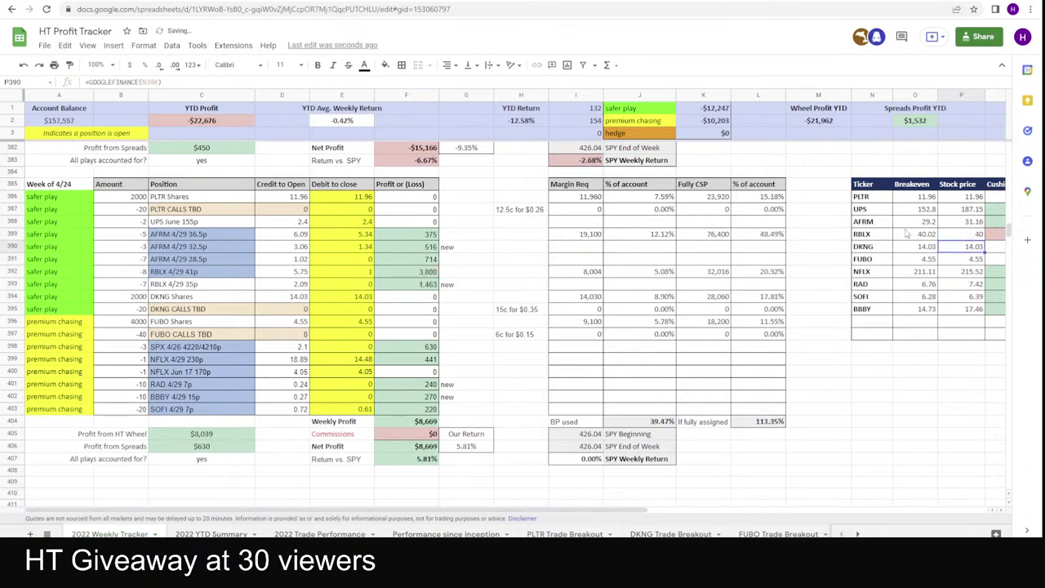
left_click_drag(408, 274, 408, 284)
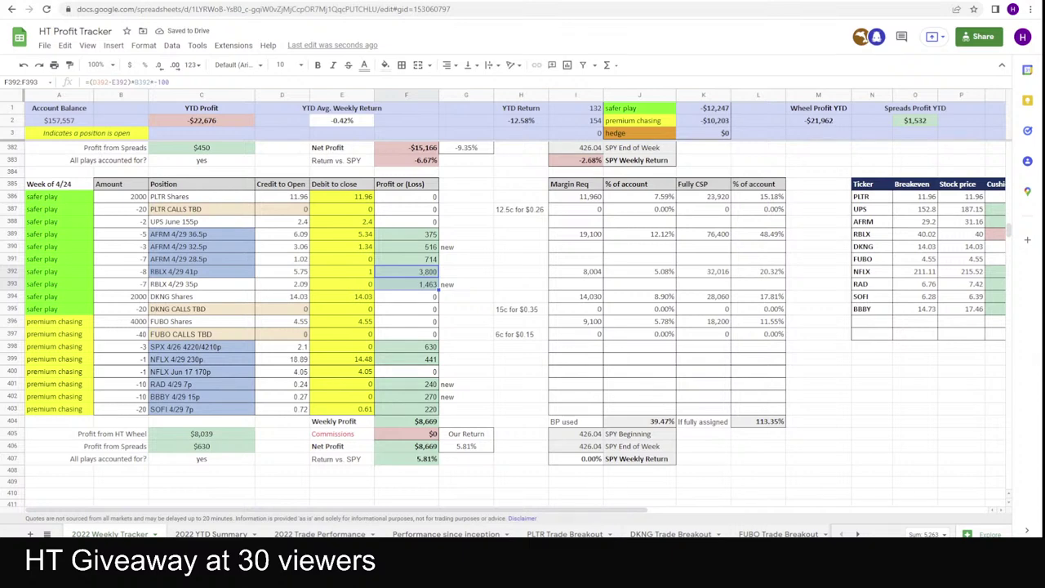
- Total the two RBLX put results for the Week of 4/17 and compare them with the Week of 4/24 results
scroll(394, 268, "up", 8)
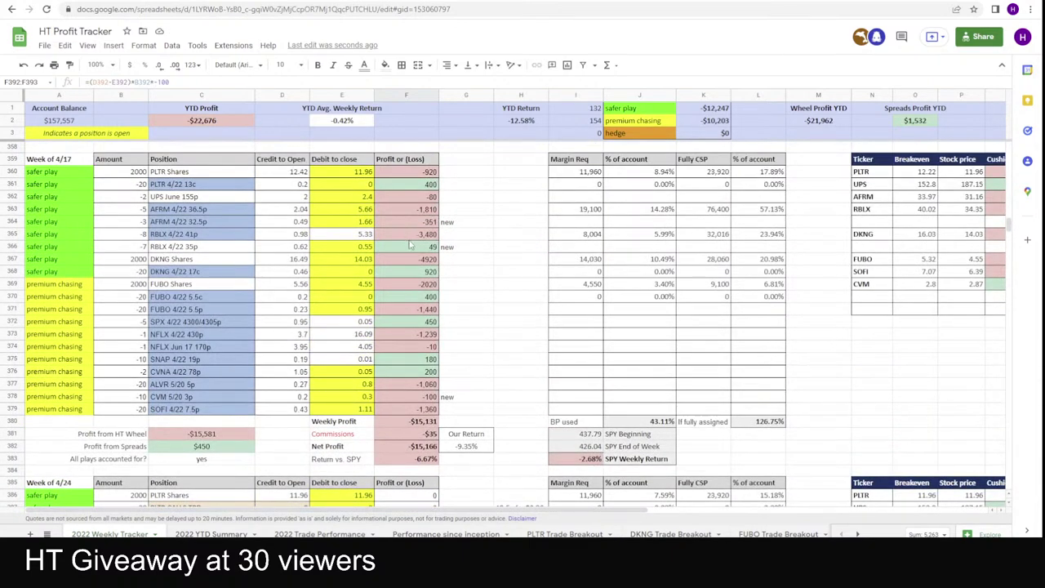
left_click_drag(412, 236, 412, 247)
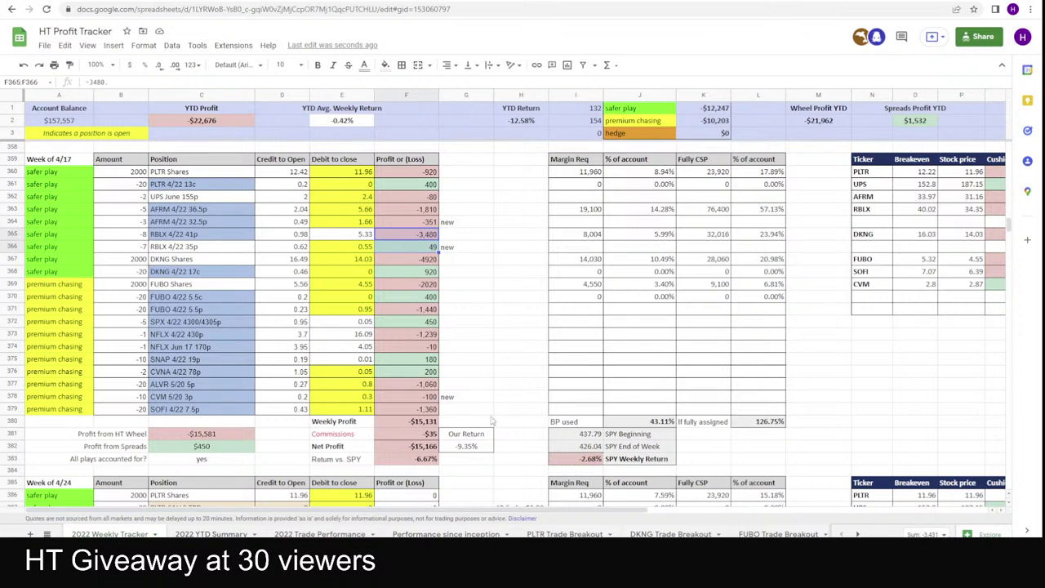
left_click(487, 384)
scroll(488, 384, "down", 8)
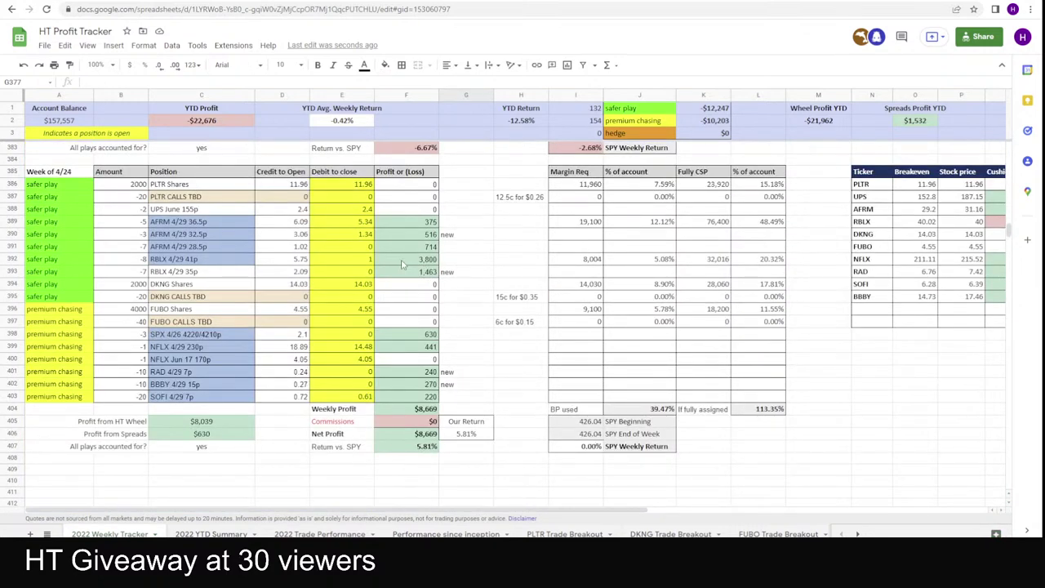
scroll(401, 263, "up", 8)
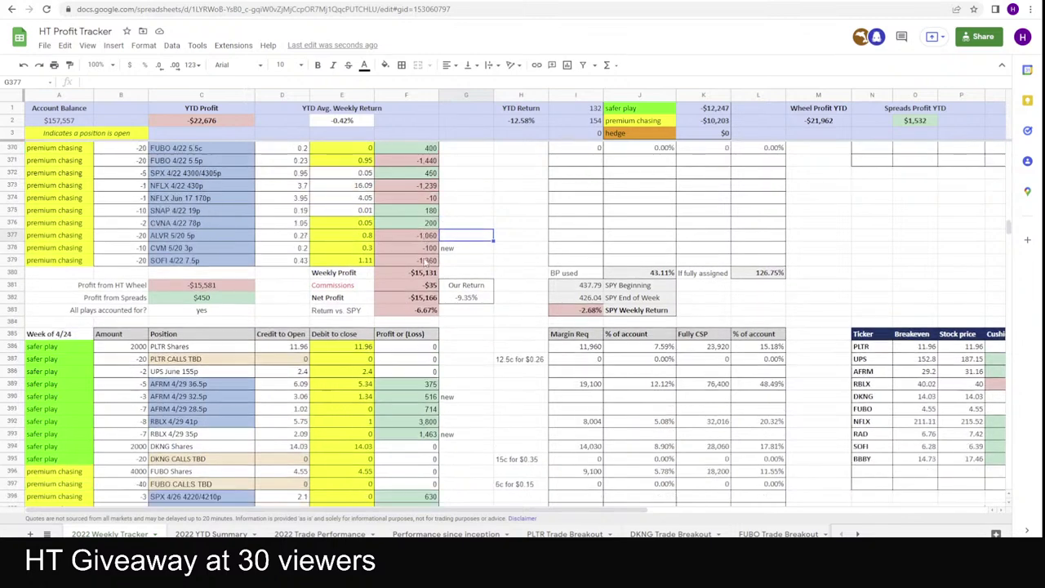
scroll(431, 338, "down", 8)
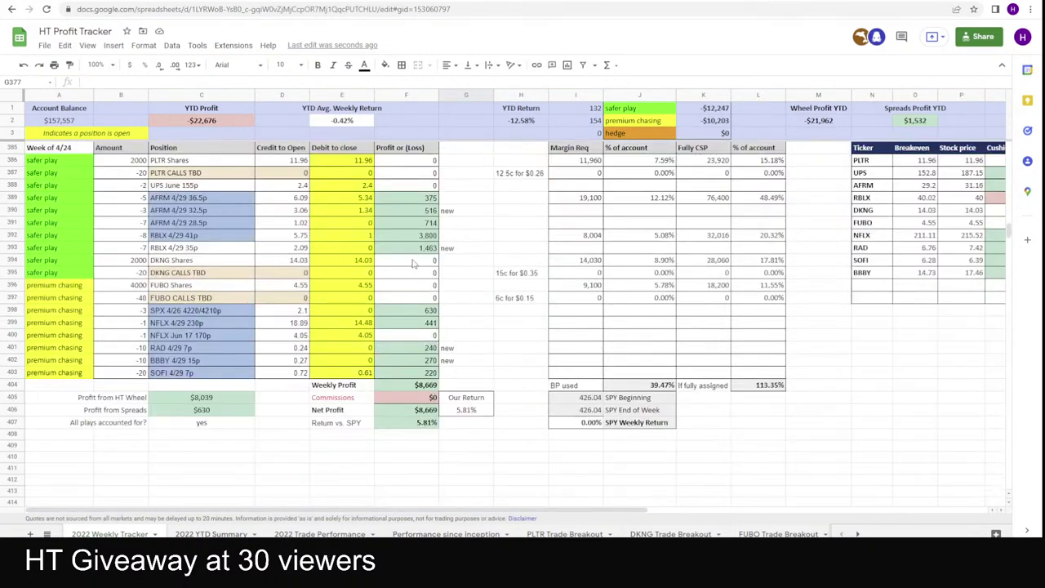
- Set the Week of 4/24 RBLX stock price to 38 and total the two RBLX put results
scroll(431, 331, "up", 2)
left_click(963, 262)
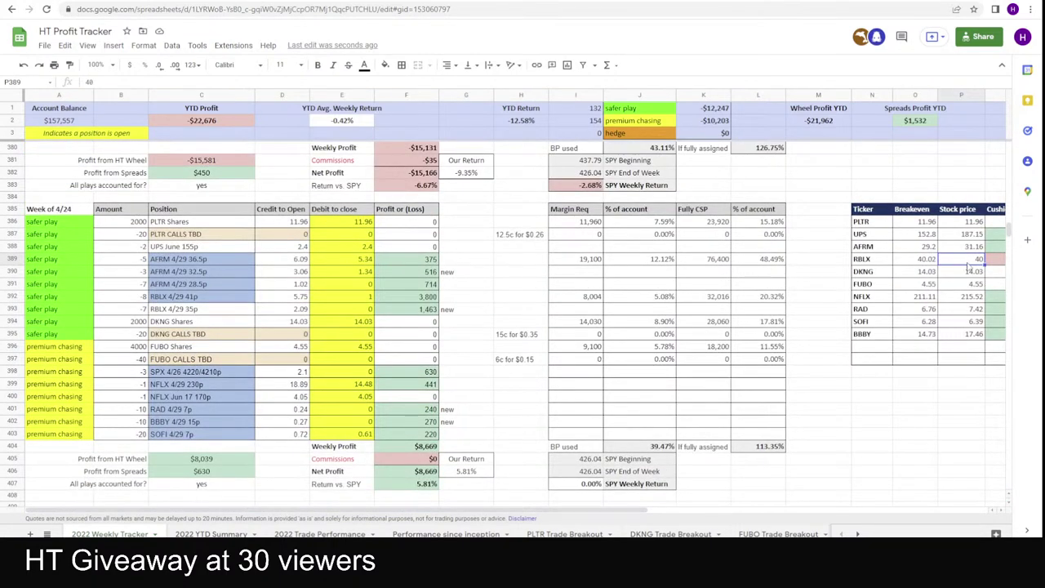
type("38")
key("Return")
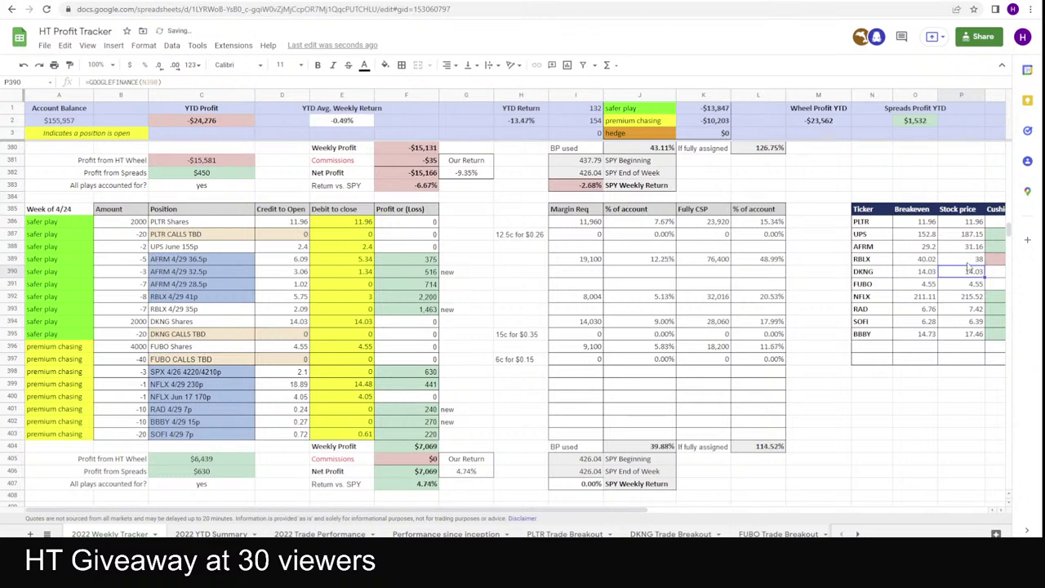
left_click_drag(426, 299, 425, 310)
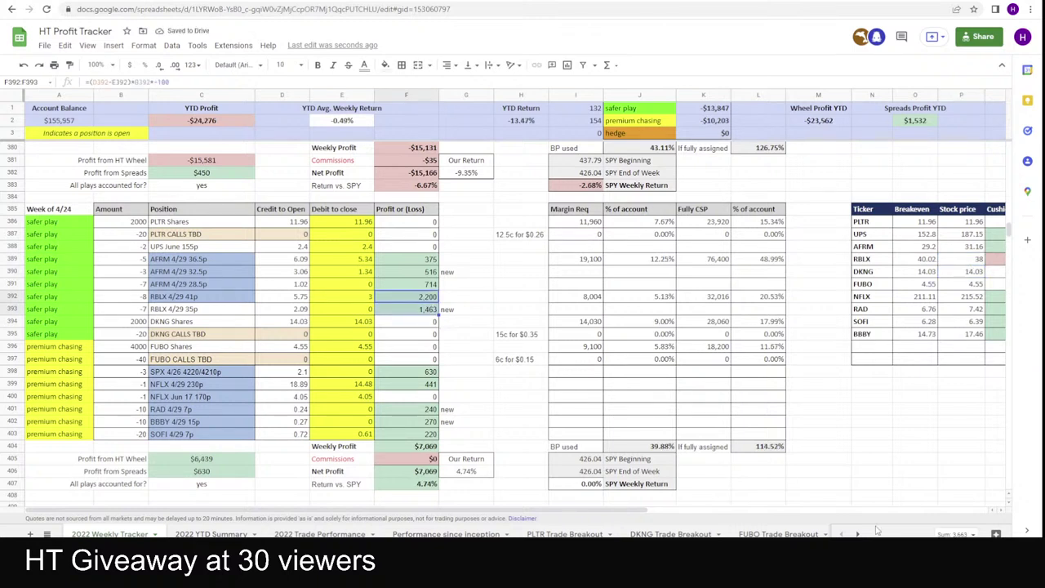
- Set the Week of 4/24 RBLX stock price to 37.8 and total the two RBLX put results
left_click(972, 261)
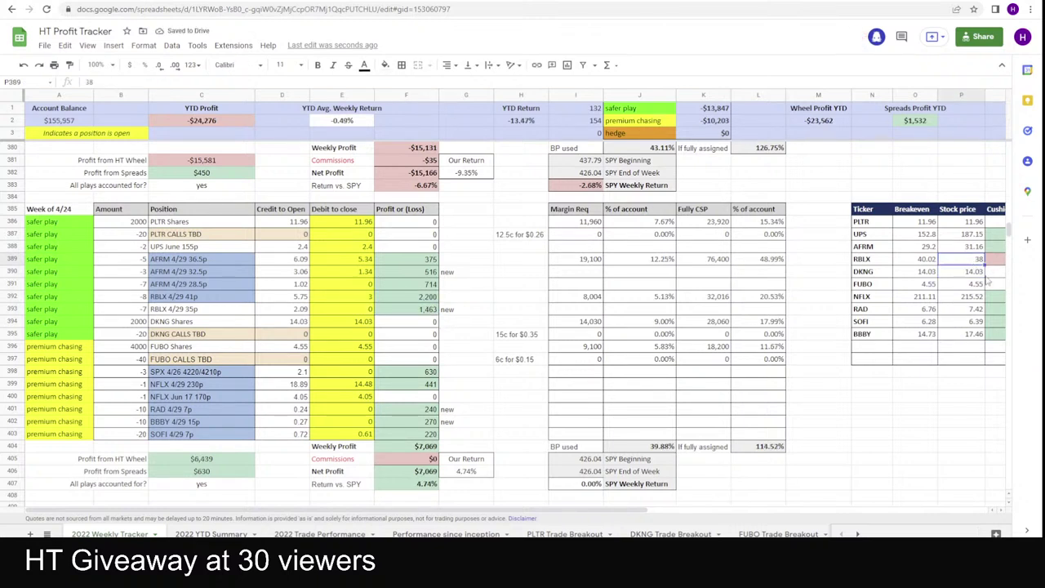
type("37")
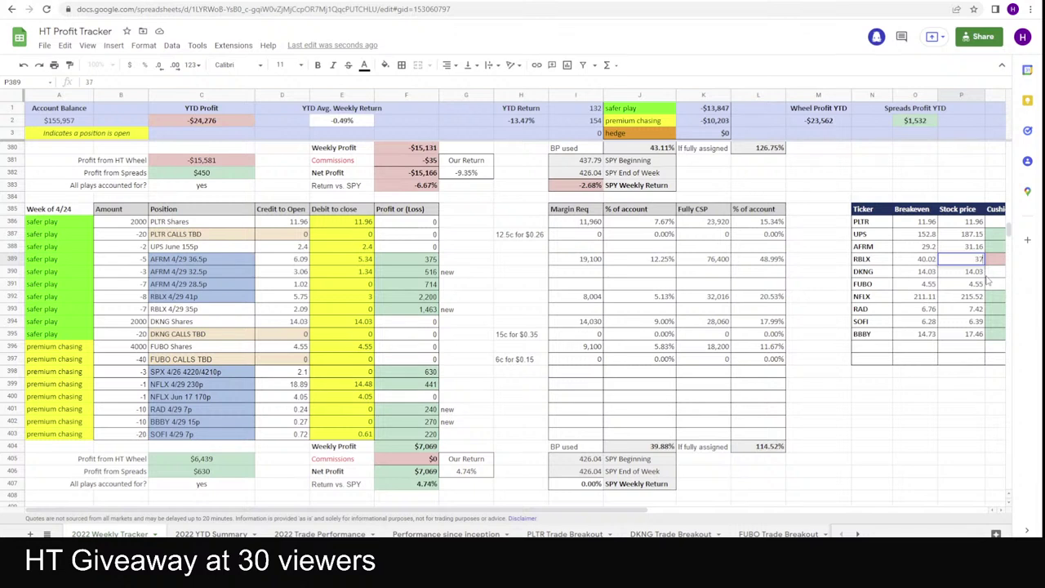
type(".8")
key("Return")
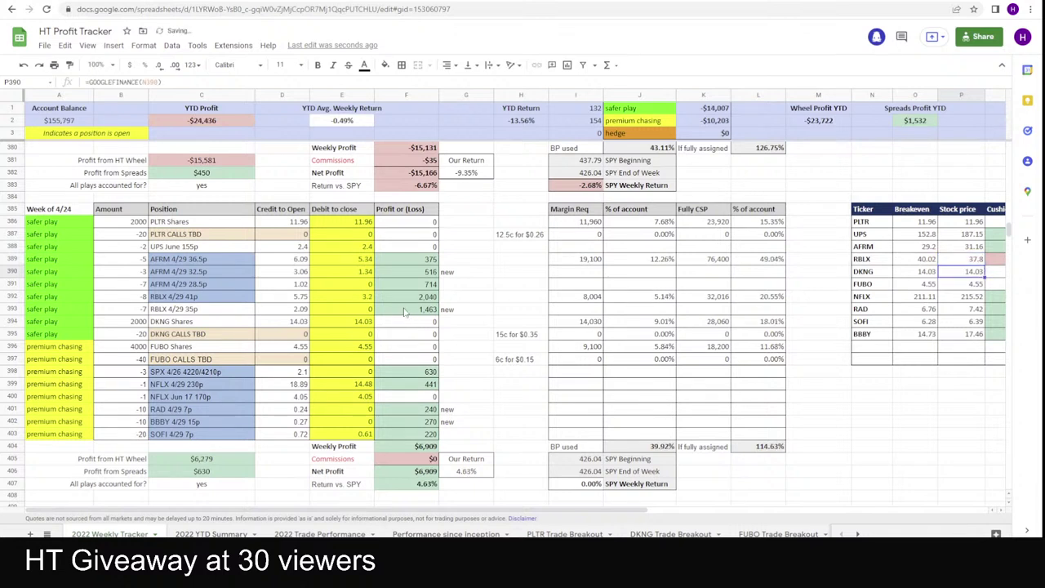
left_click_drag(418, 290, 409, 312)
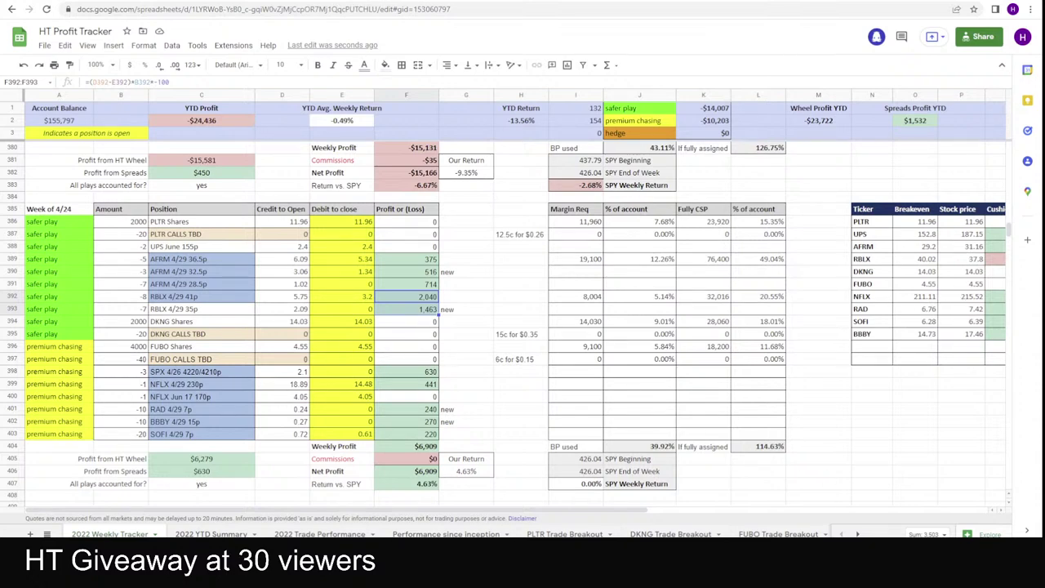
- Switch to thinkorswim and return the RBLX chart to the 20 D : 1h time frame
key("alt+Tab")
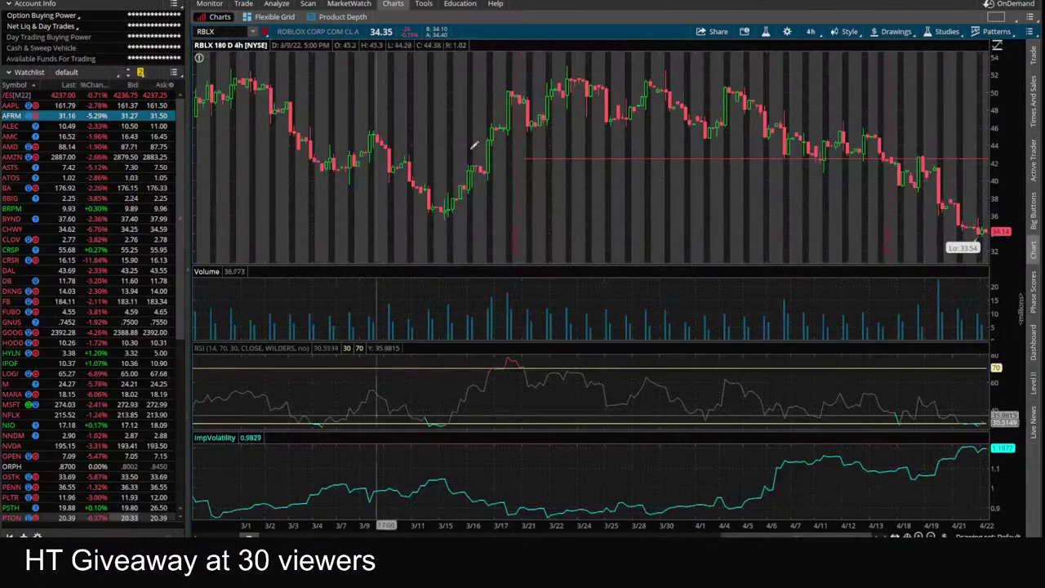
left_click(811, 31)
left_click(809, 149)
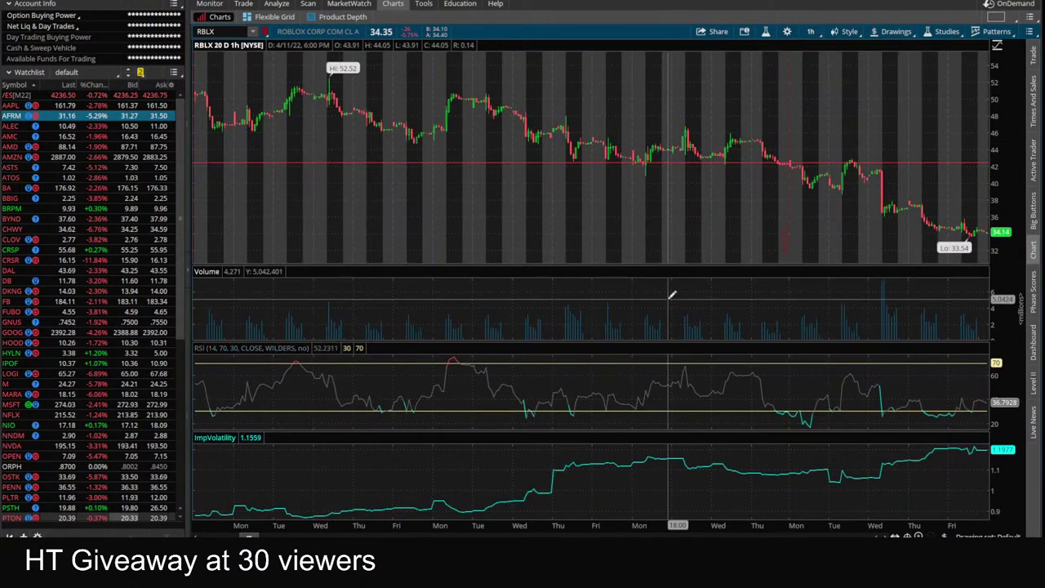
- Compare the projected Week of 4/24 RBLX results in the HT Profit Tracker with the RBLX chart in thinkorswim
key("alt+Tab")
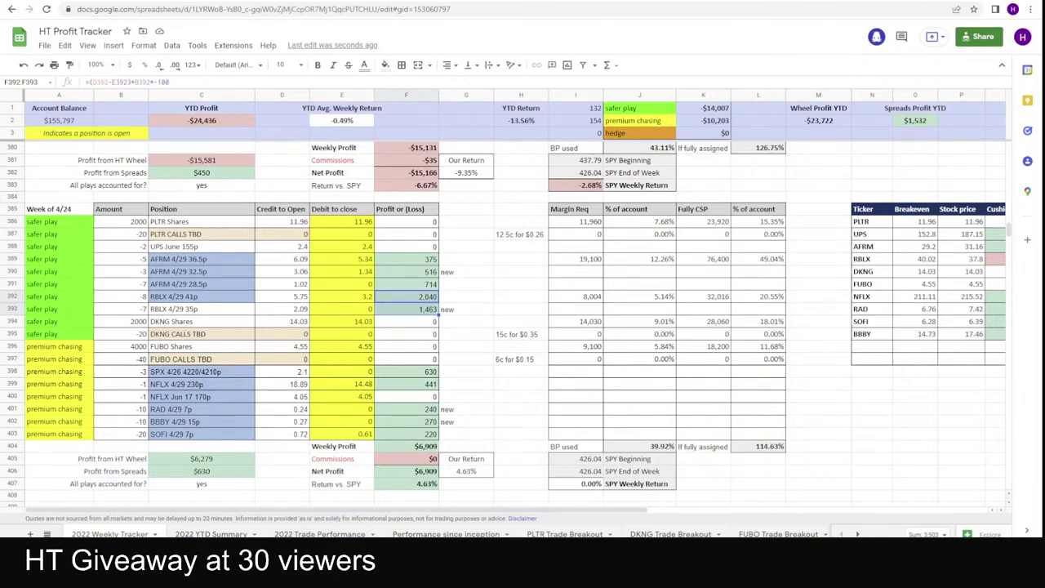
key("alt+Tab")
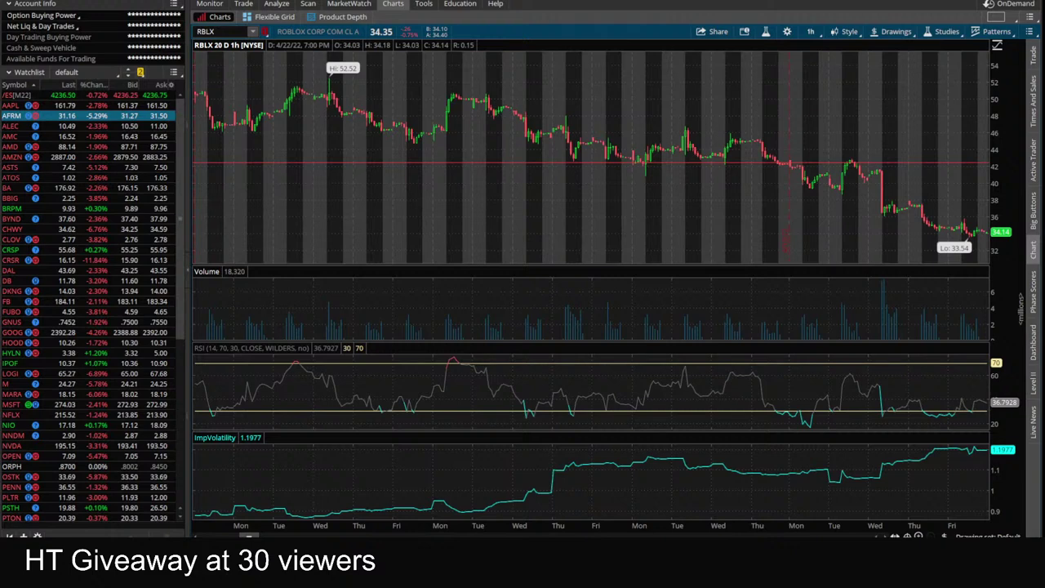
key("alt+Tab")
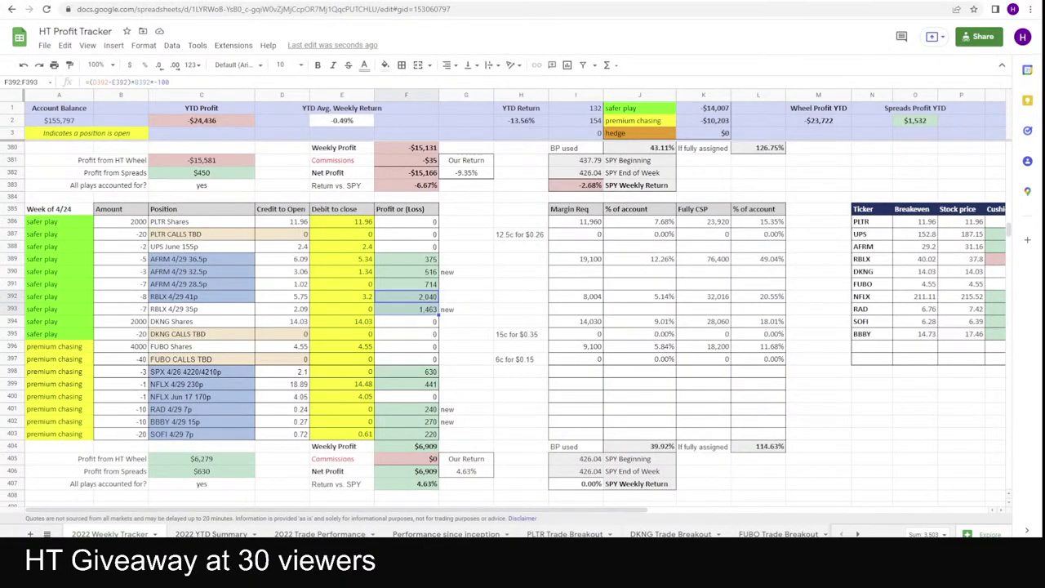
key("alt+Tab")
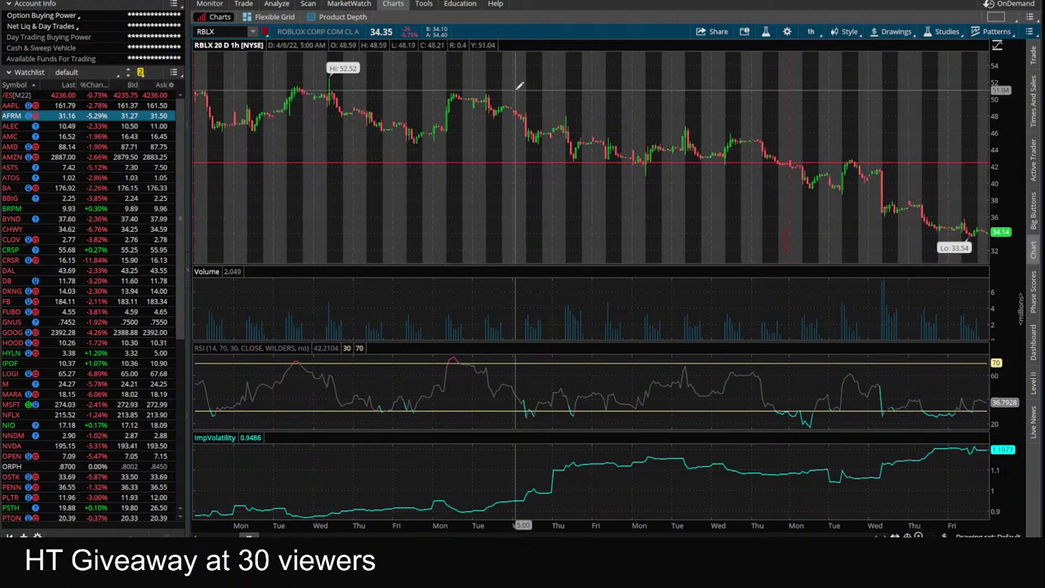
- Switch to the HT Profit Tracker and total the RBLX put results for the weeks of 4/10, 4/3 and 3/27
mouse_move(278, 572)
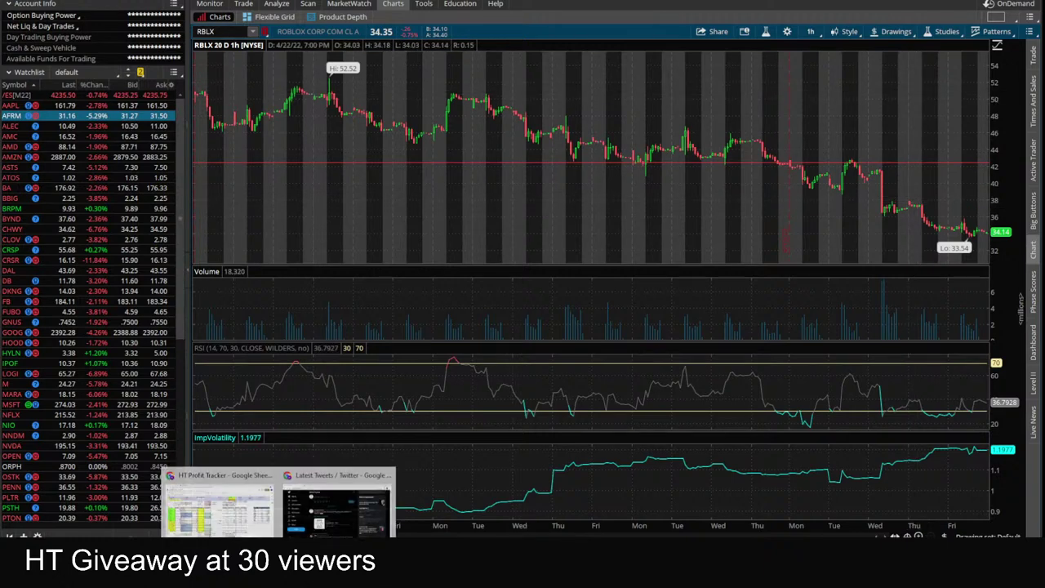
left_click(223, 506)
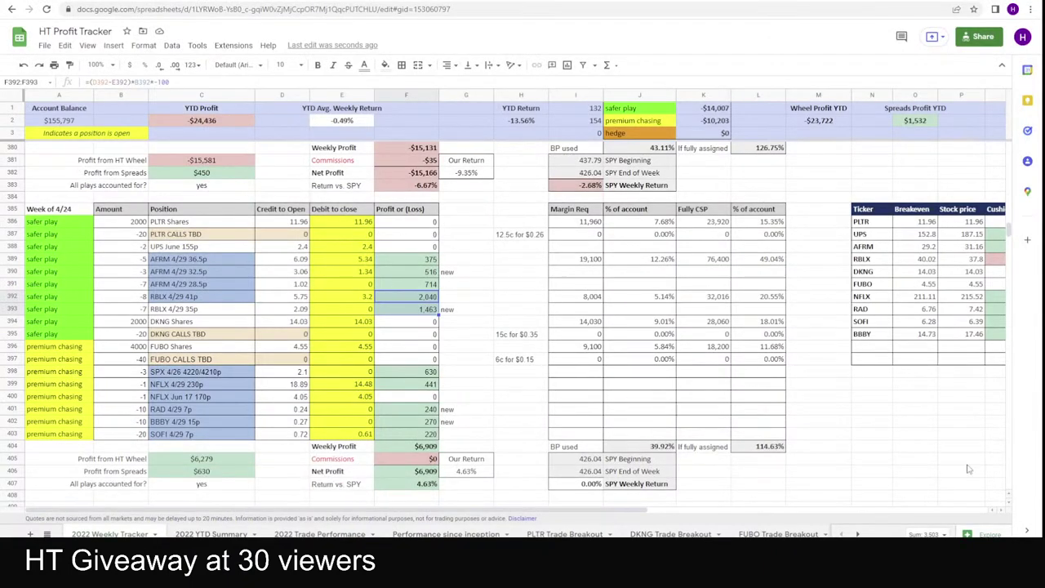
scroll(455, 384, "up", 15)
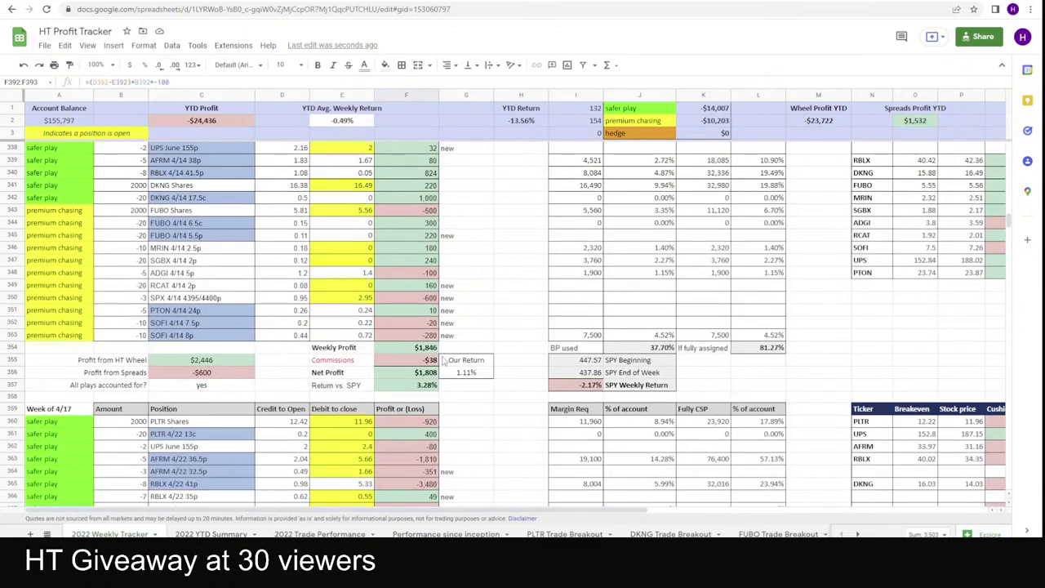
left_click(412, 236)
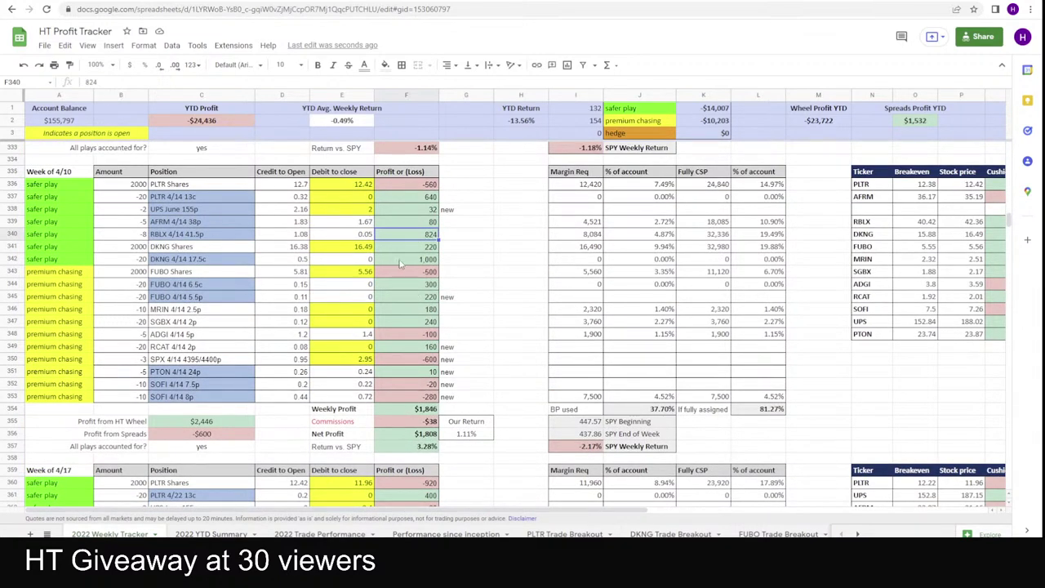
scroll(400, 263, "up", 9)
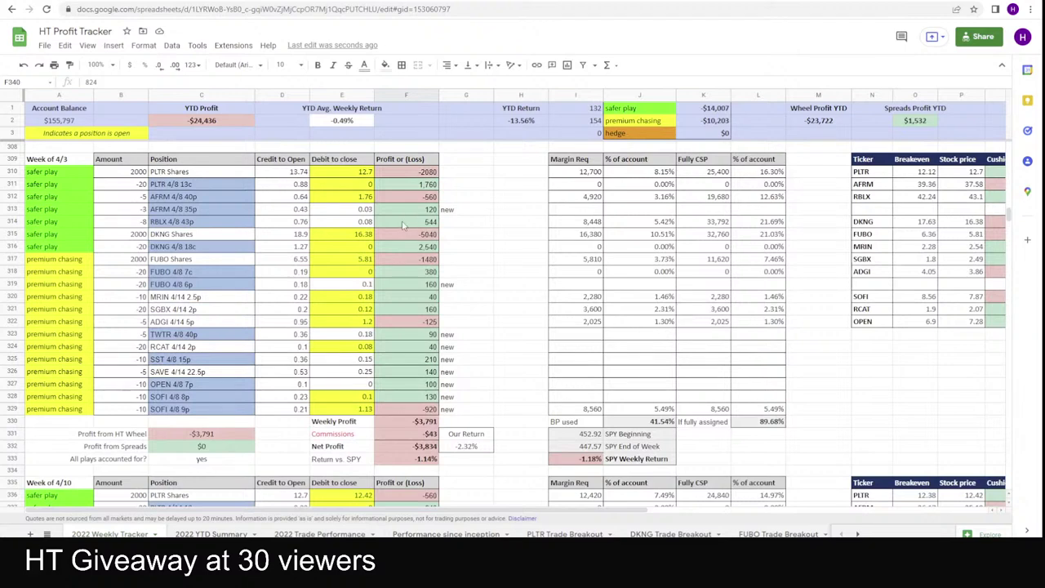
left_click(404, 222)
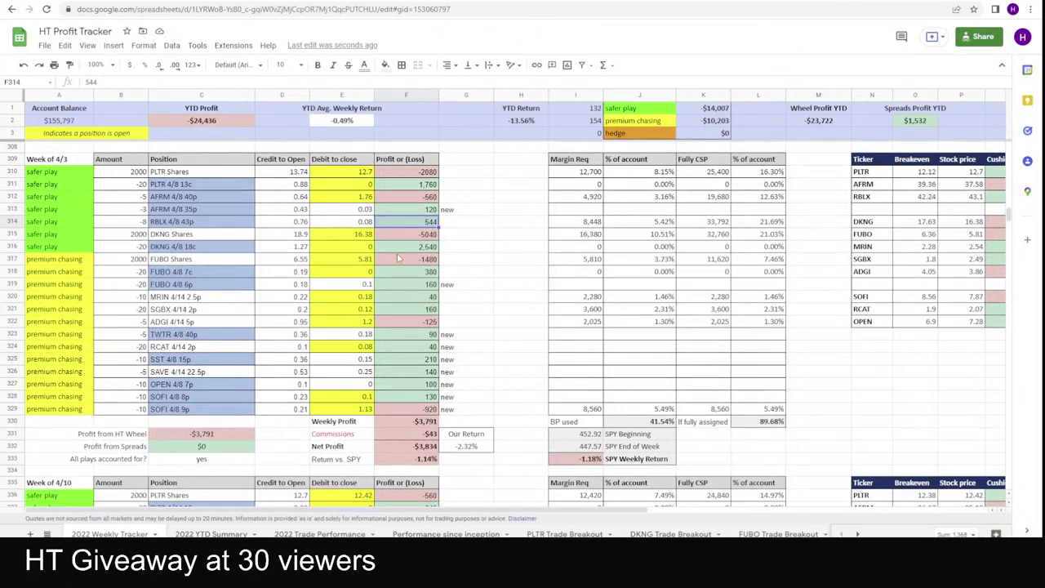
scroll(398, 259, "up", 9)
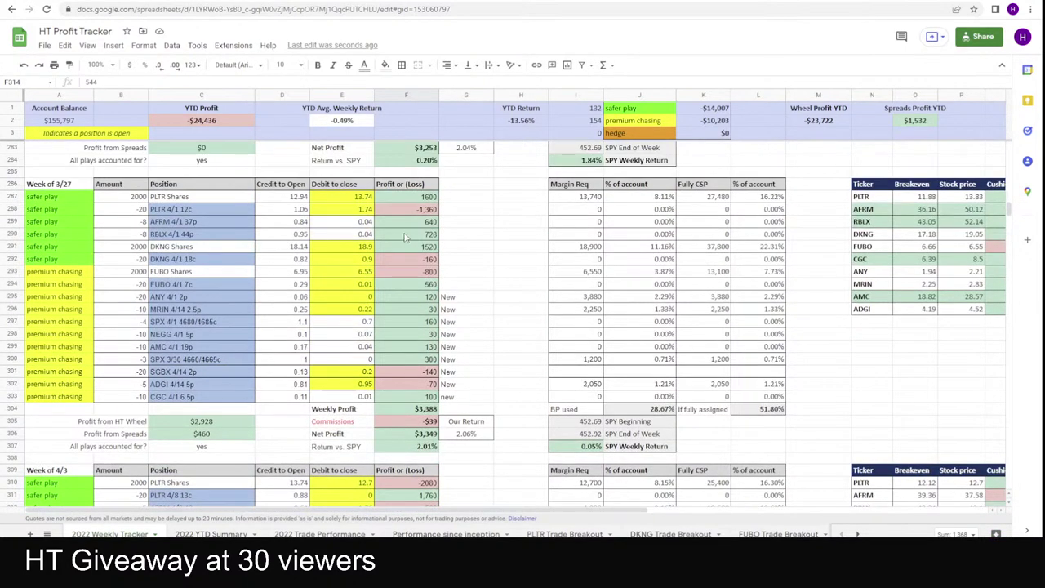
left_click(404, 236)
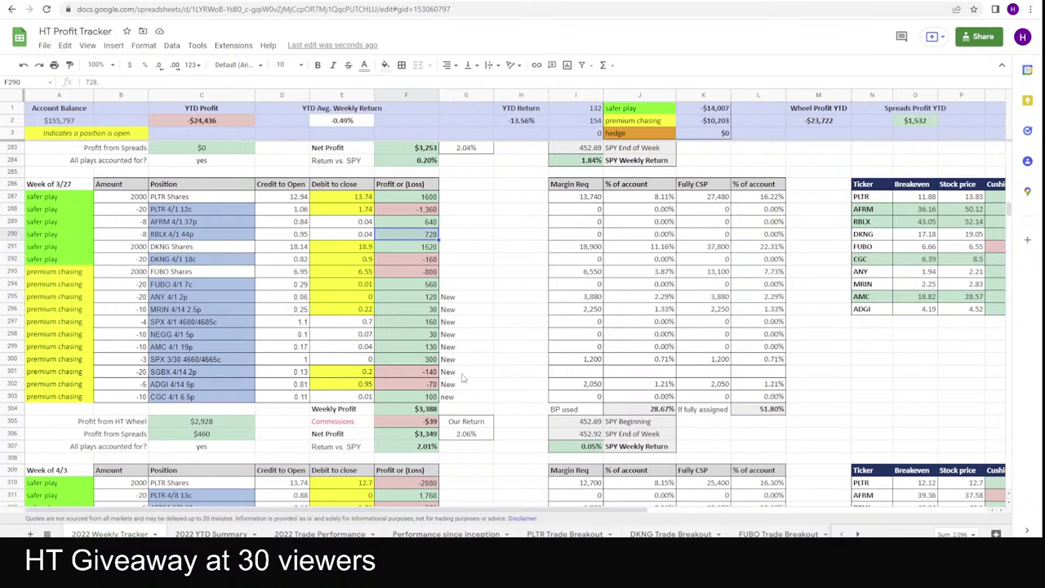
- Compare the RBLX price history in thinkorswim with the Week of 3/27 results in the HT Profit Tracker
key("alt+Tab")
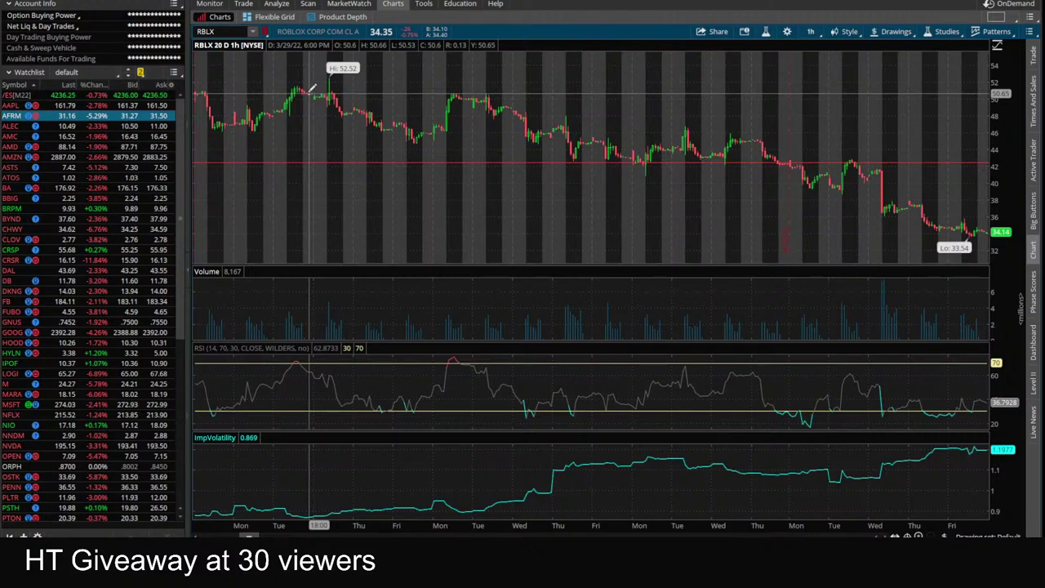
mouse_move(278, 576)
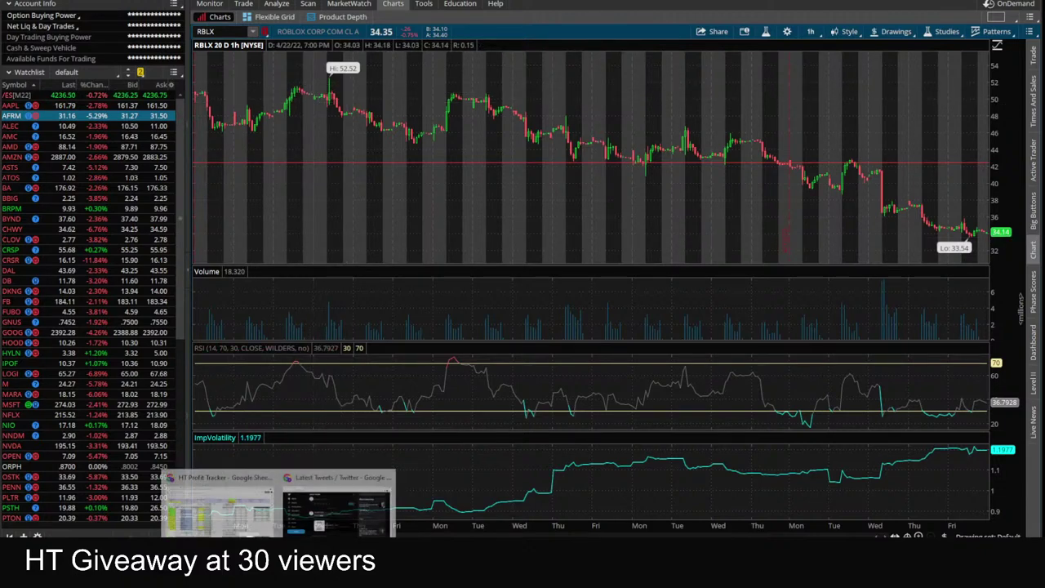
left_click(219, 502)
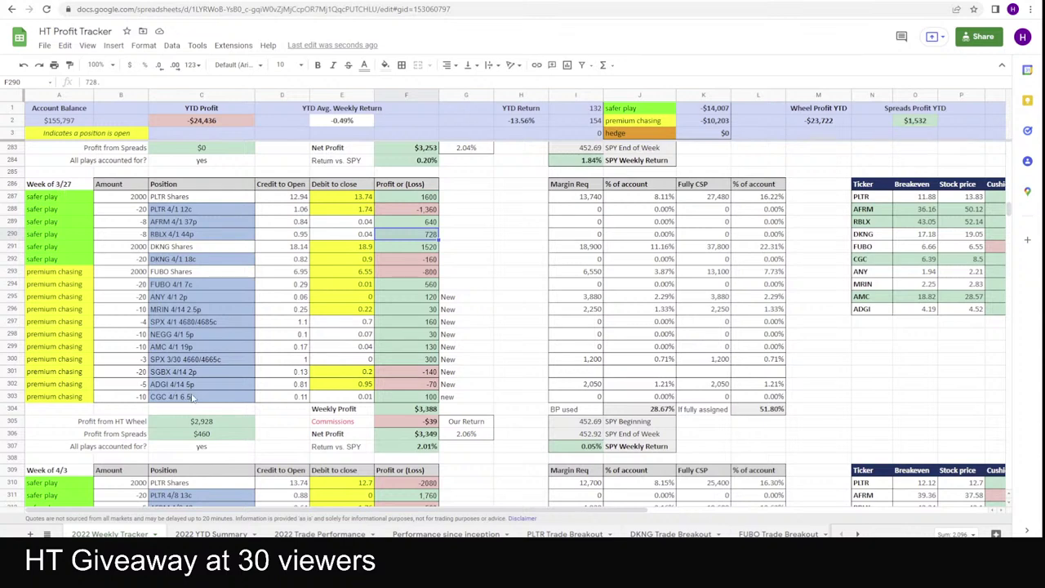
key("alt+Tab")
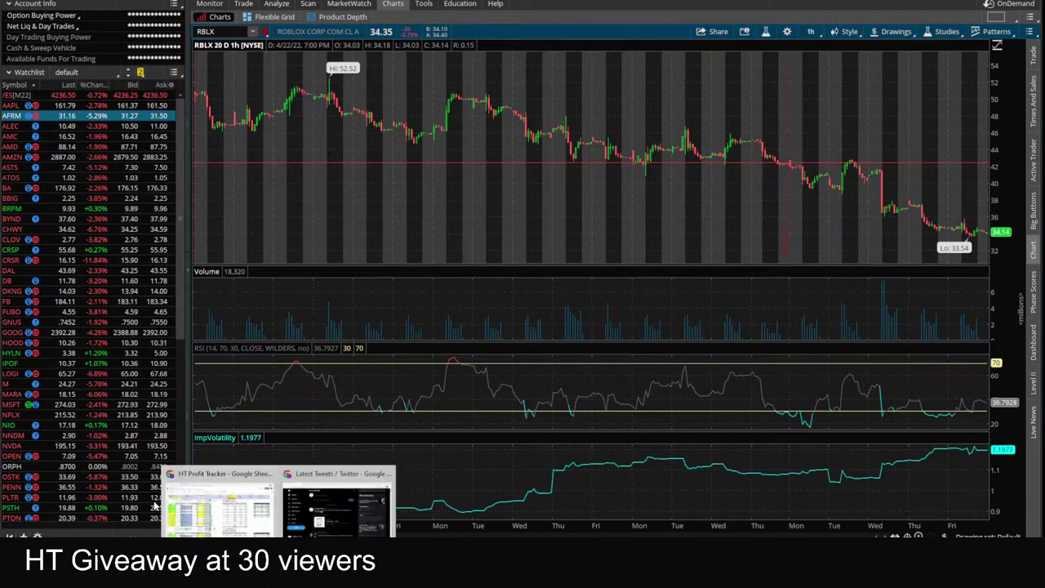
left_click(219, 492)
- Add the two Week of 4/17 RBLX put results to the total of the earlier weeks
scroll(426, 261, "down", 10)
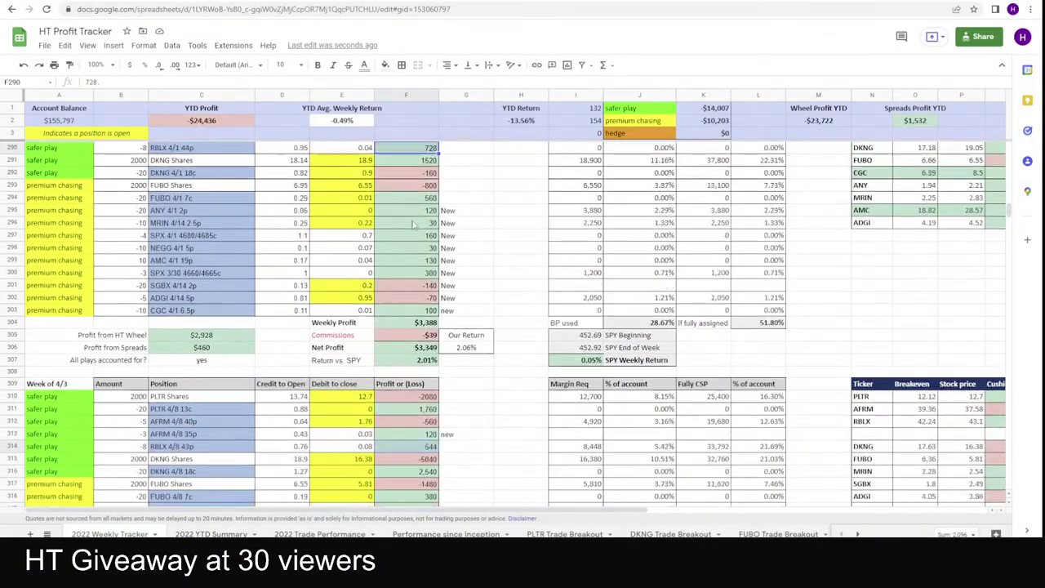
scroll(421, 293, "down", 10)
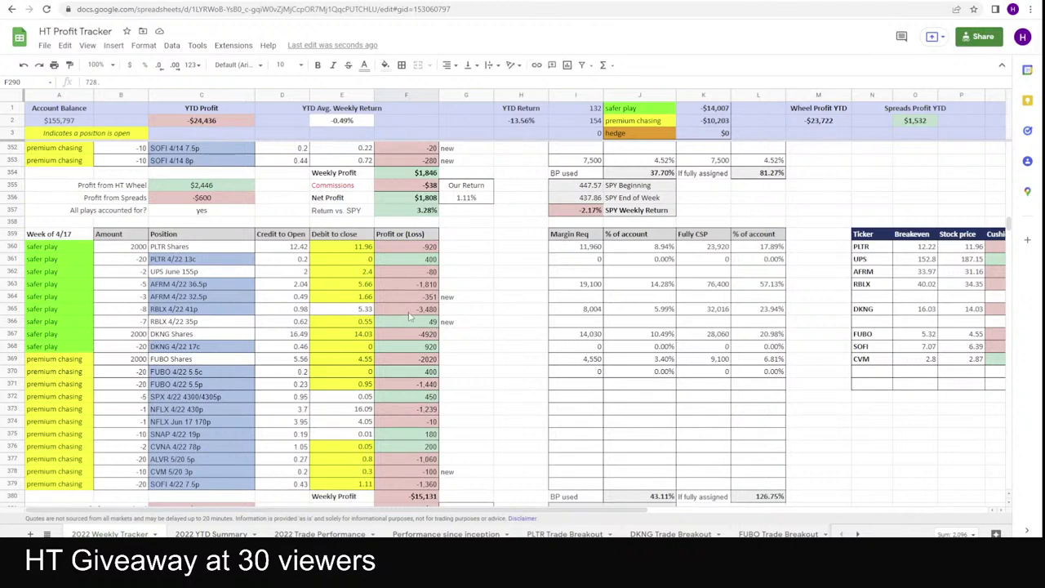
left_click_drag(412, 310, 412, 322)
- Set the Week of 4/24 RBLX stock price to 35 and total the two RBLX put results
scroll(412, 329, "down", 9)
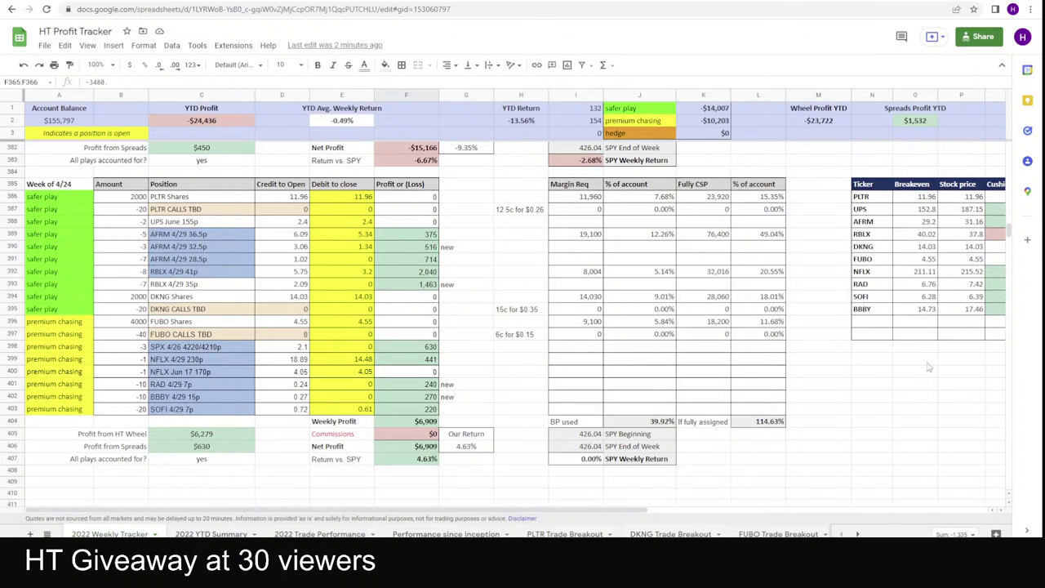
left_click(966, 236)
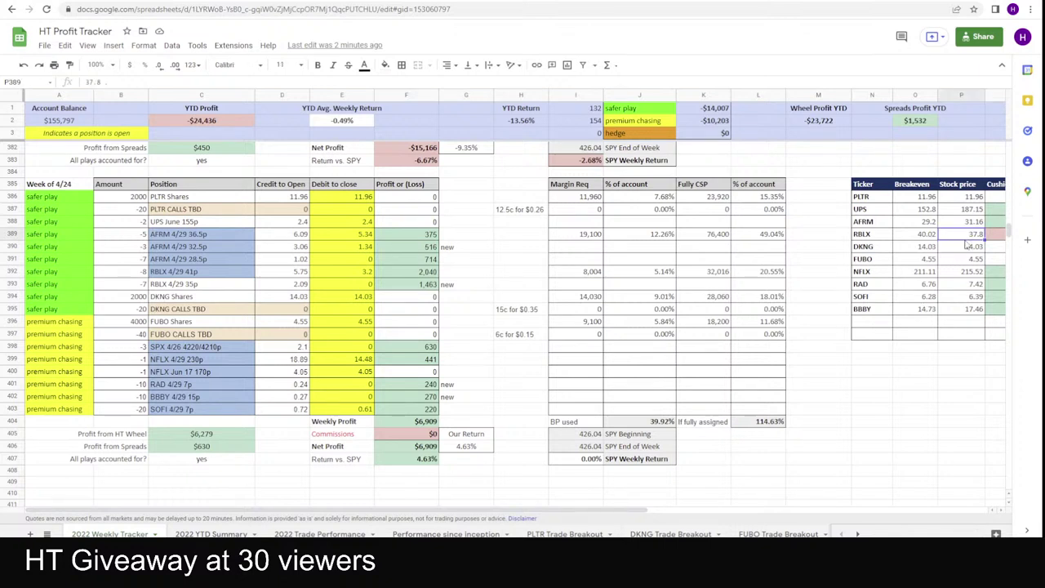
type("35")
key("Return")
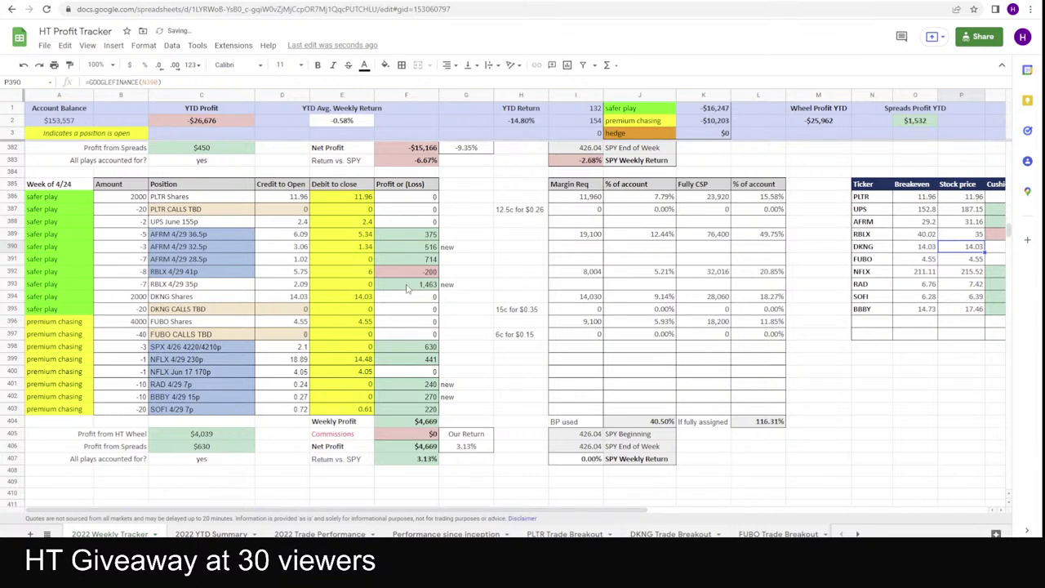
left_click_drag(406, 288, 407, 275)
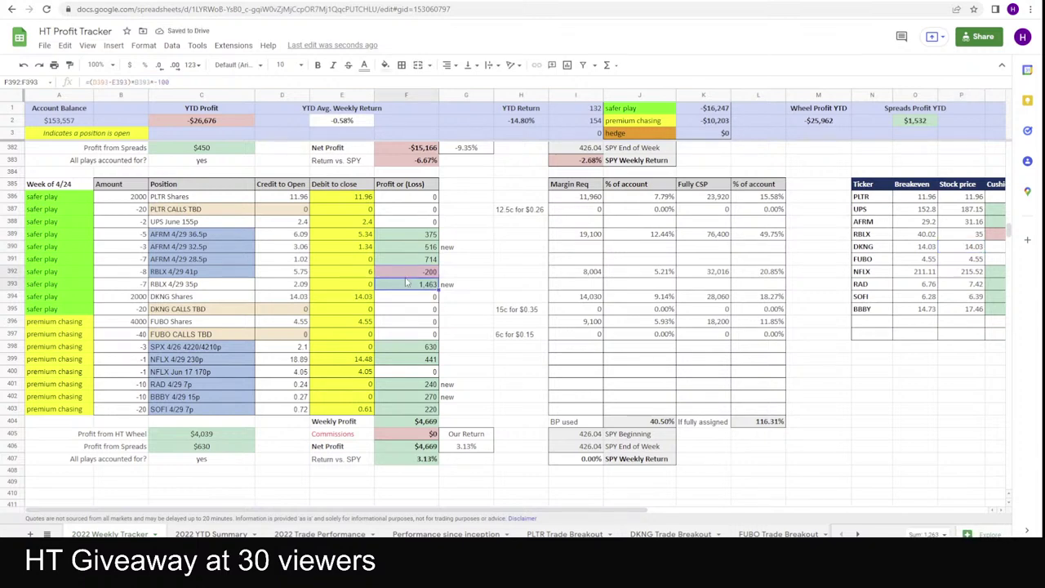
- Switch to thinkorswim and set the RBLX chart to the 180 D : 4h time frame
key("alt+Tab")
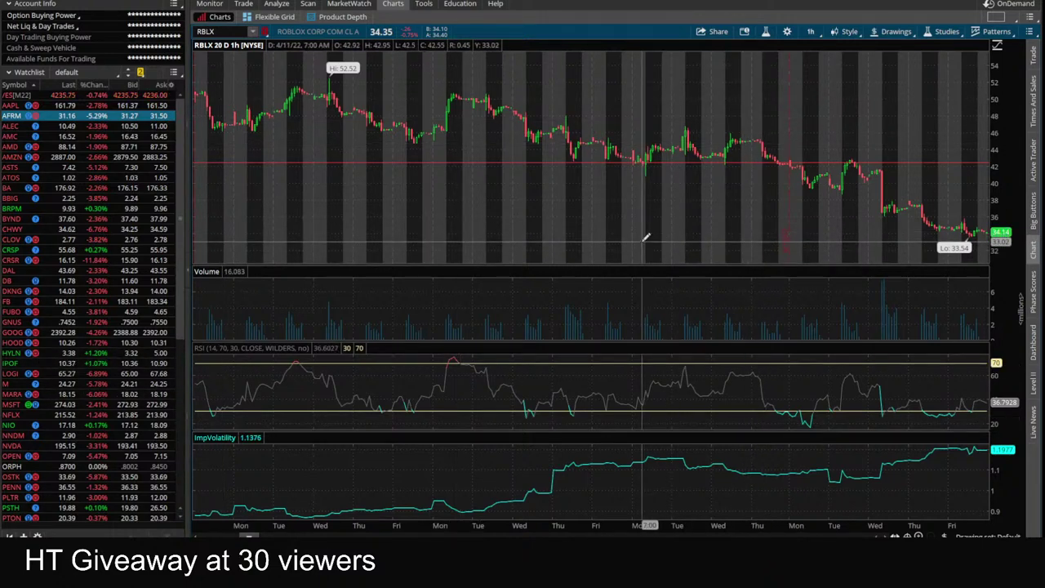
left_click(811, 34)
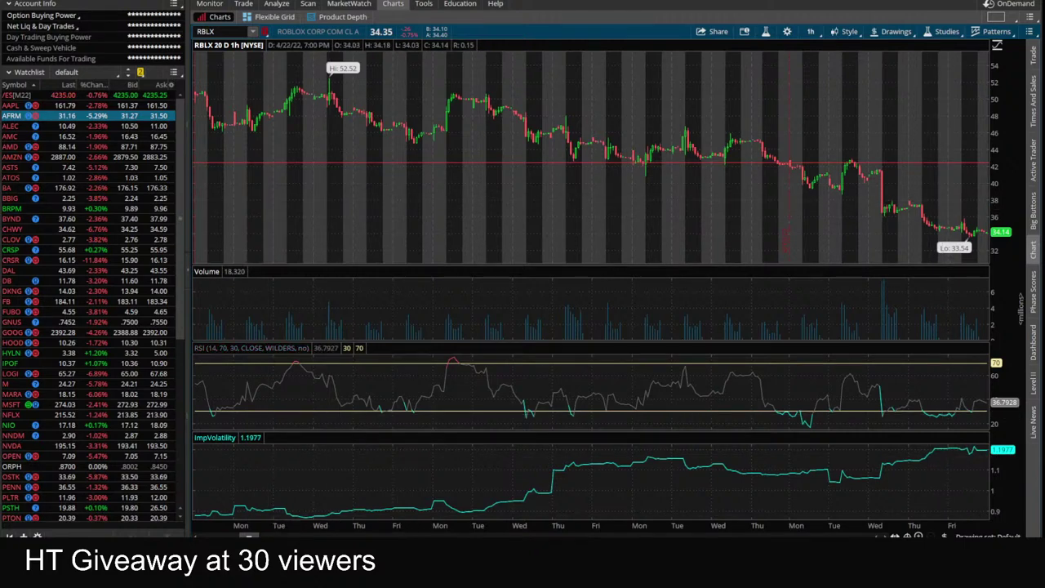
left_click(812, 34)
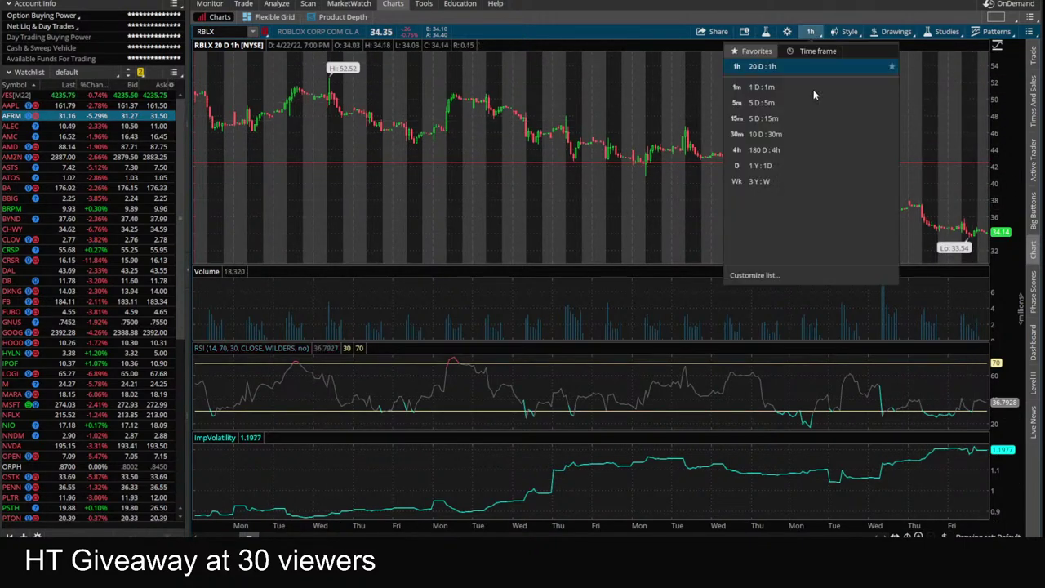
left_click(791, 149)
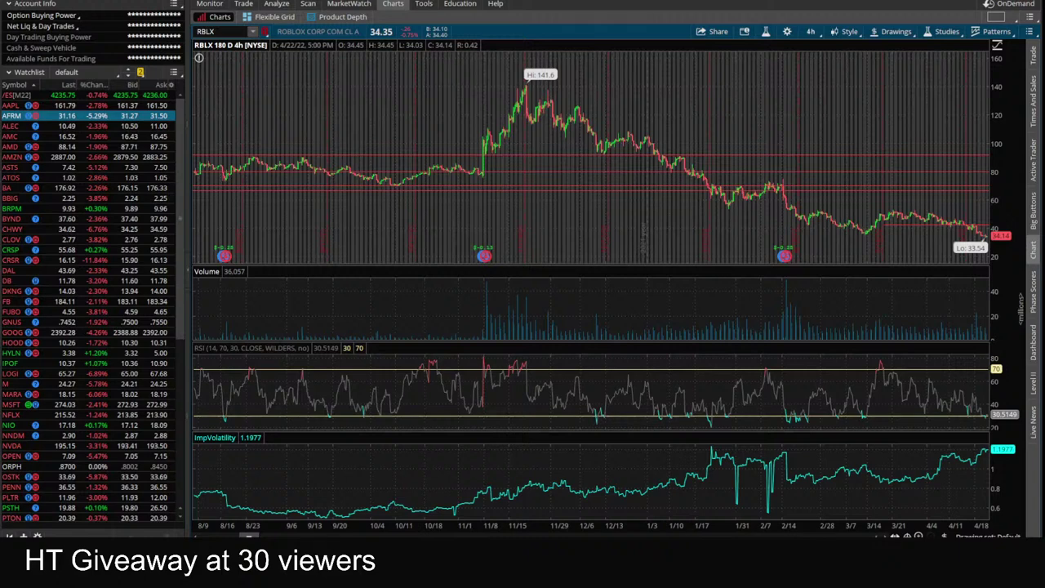
- Return to the HT Profit Tracker and fill the AFRM GOOGLEFINANCE formula down into the Week of 4/24 RBLX stock price
left_click(218, 499)
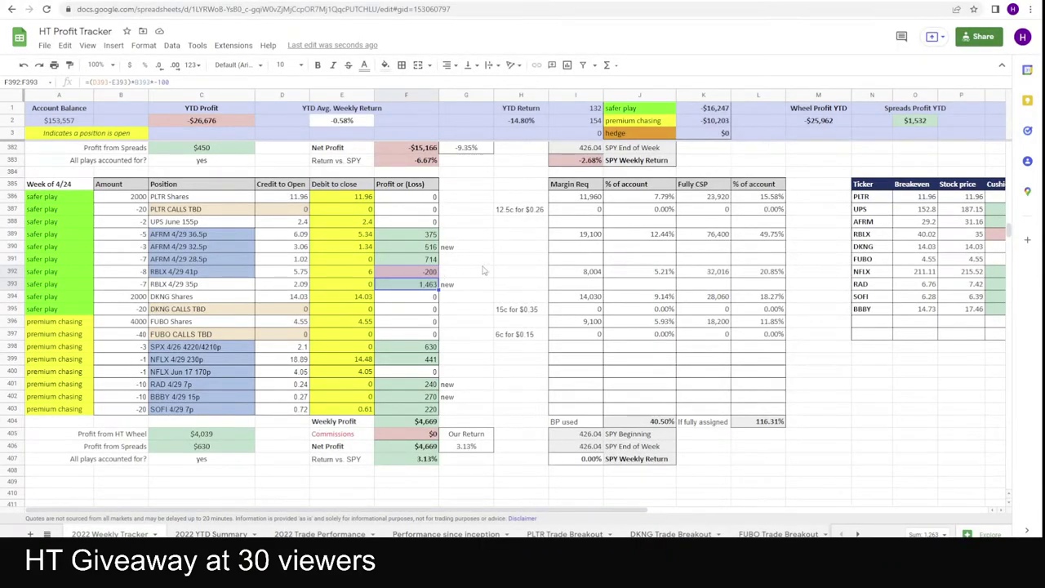
left_click(965, 234)
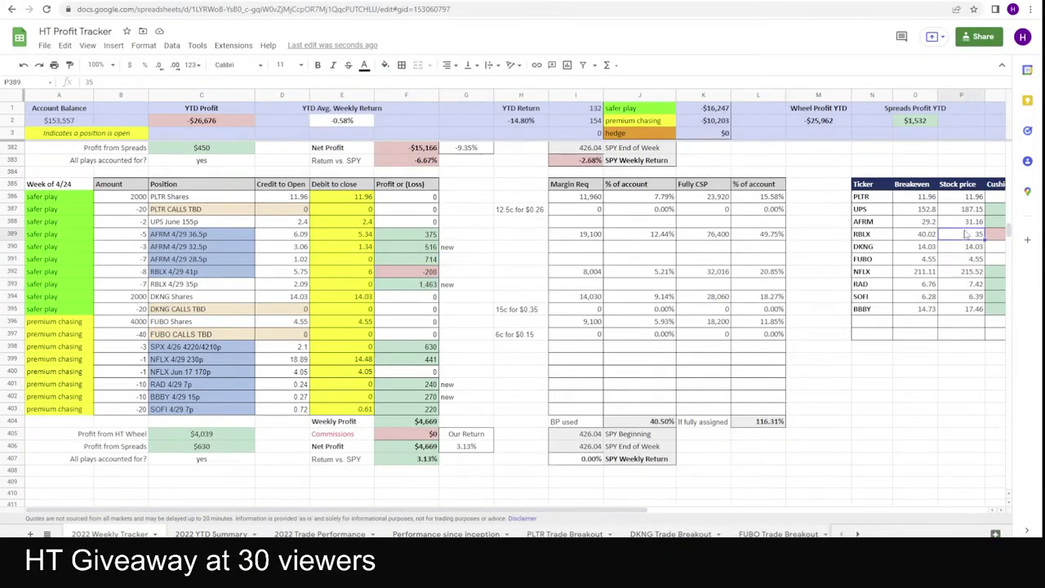
left_click_drag(966, 221, 967, 234)
key("ctrl+d")
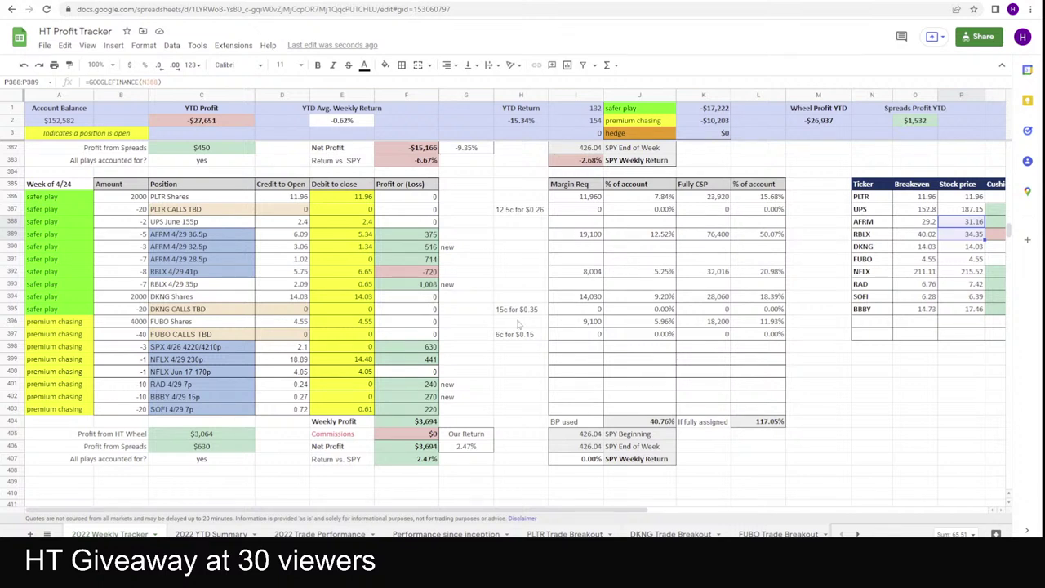
- Review the Week of 4/24 call notes and the SPX 4/26 4220/4210p and NFLX 4/29 230p positions
left_click_drag(520, 210, 523, 348)
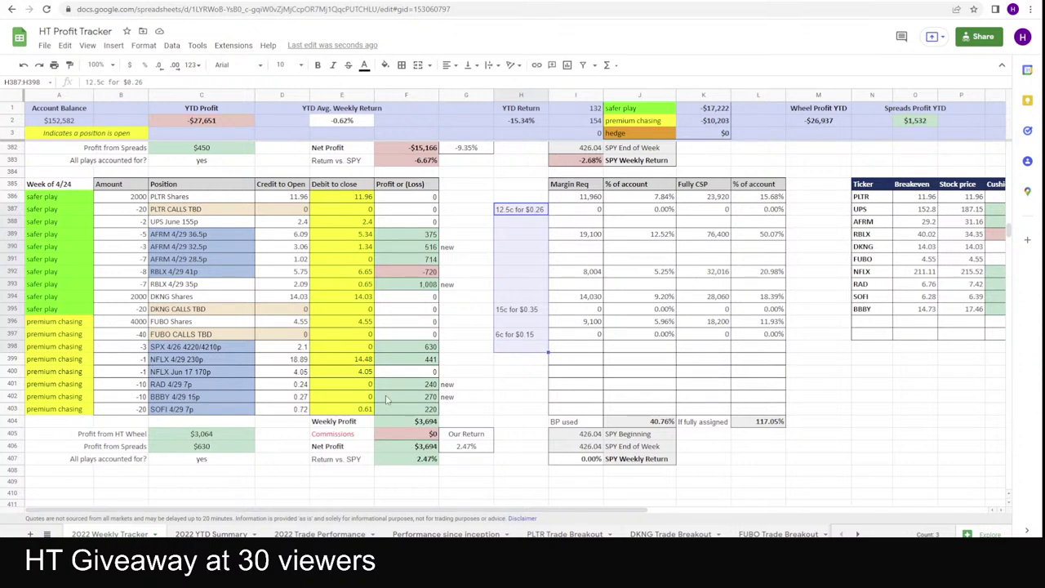
left_click(216, 350)
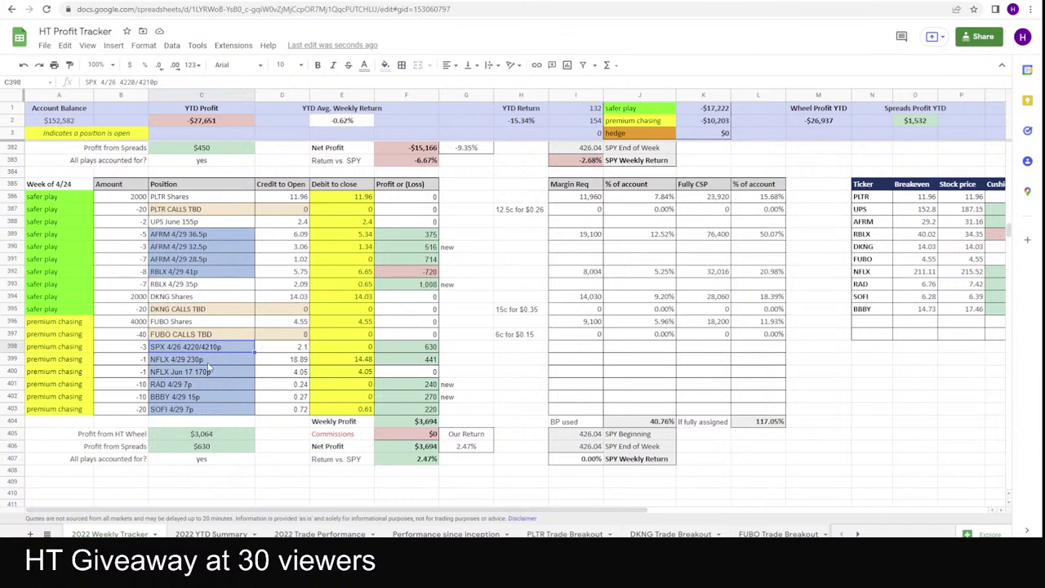
left_click(208, 363)
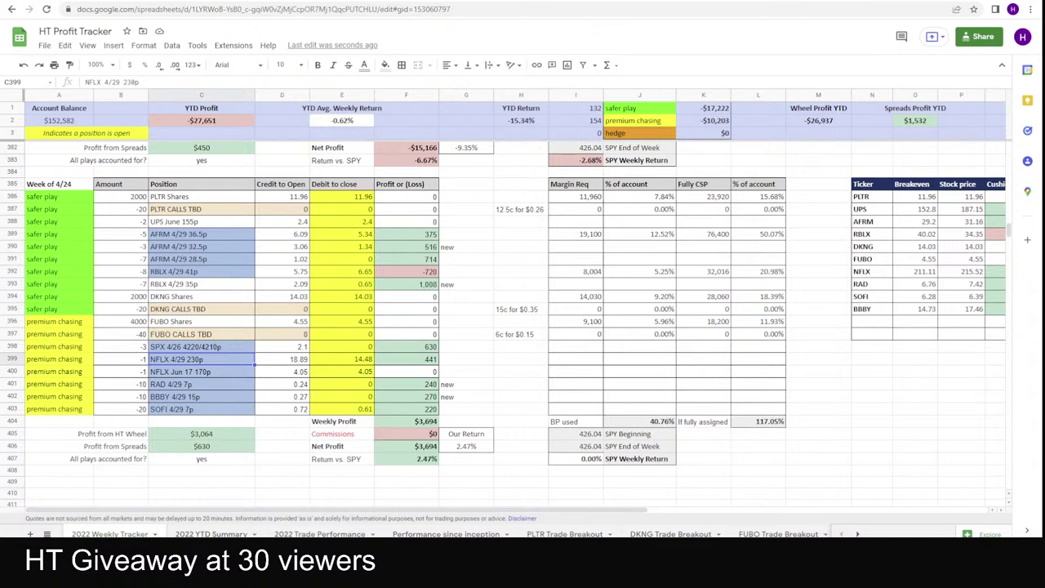
- Switch to thinkorswim and load the NFLX chart
key("alt+Tab")
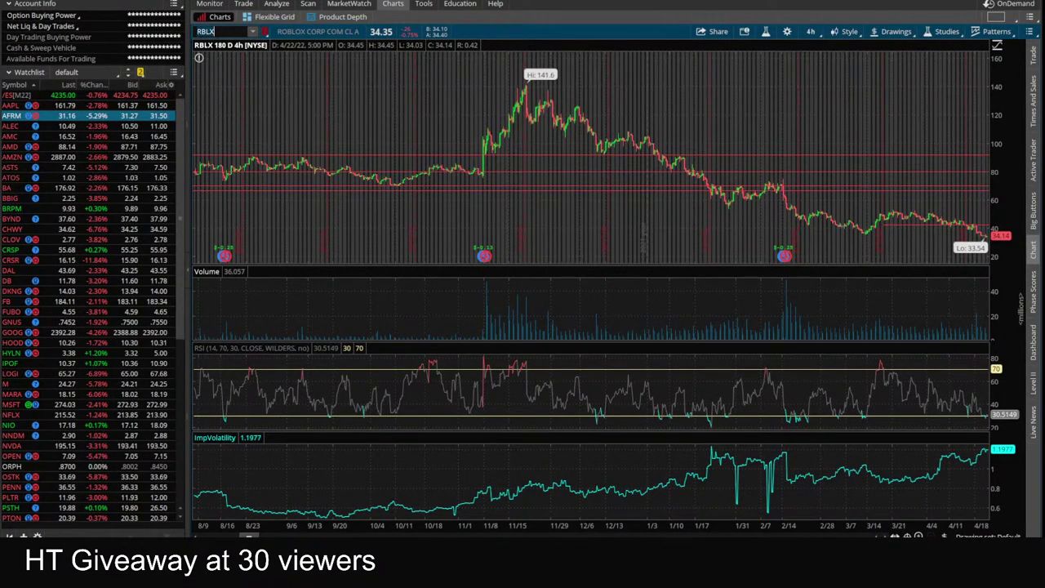
left_click(210, 31)
type("NFLX")
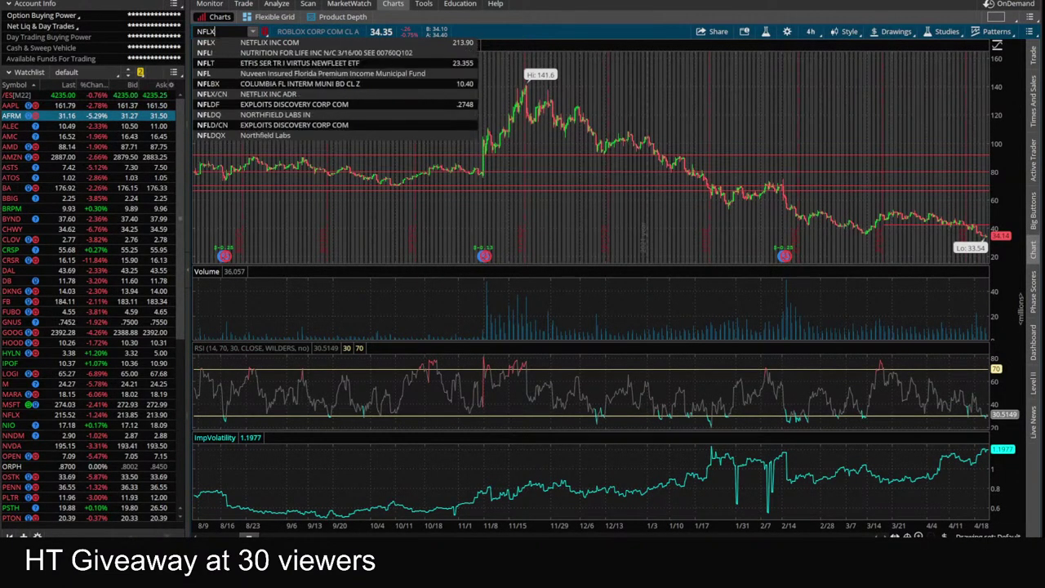
key("Return")
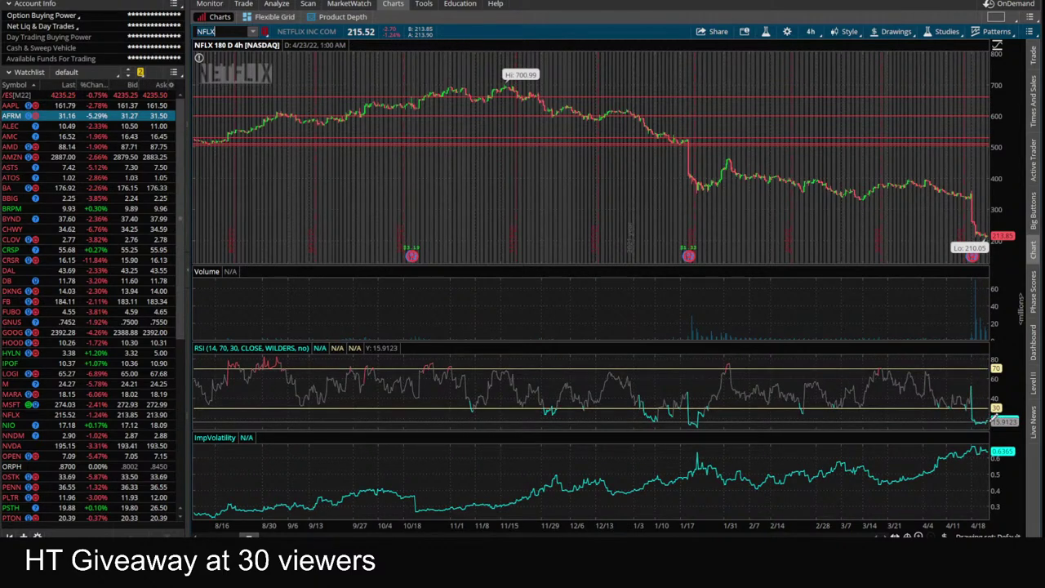
- Expand the 17 JUN 22 expiration in the NFLX option chain and create a sell order for the 170 put at 3.90
left_click(242, 4)
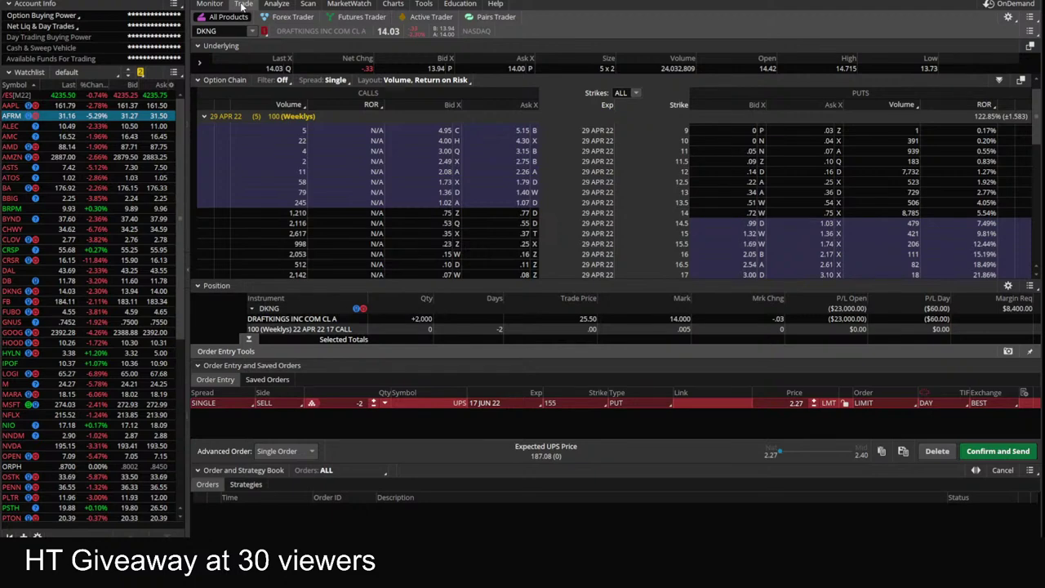
left_click(209, 116)
left_click(216, 179)
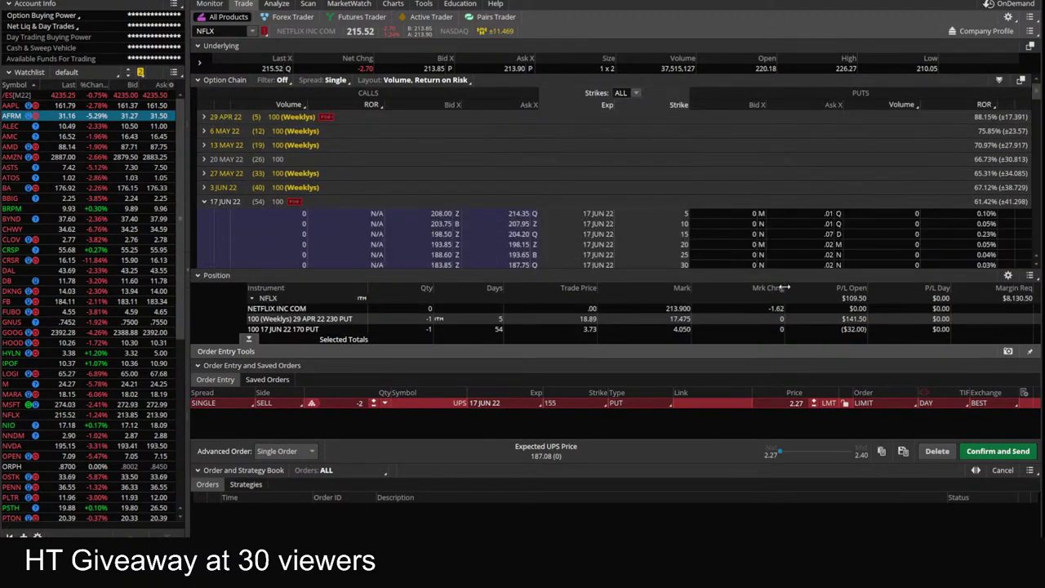
left_click(201, 277)
scroll(755, 279, "down", 8)
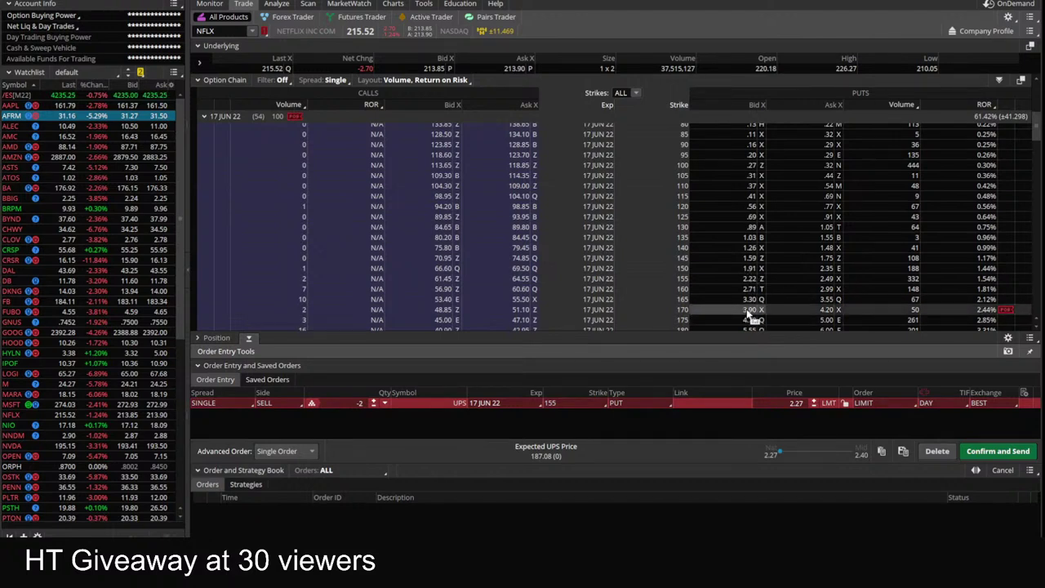
left_click(748, 311)
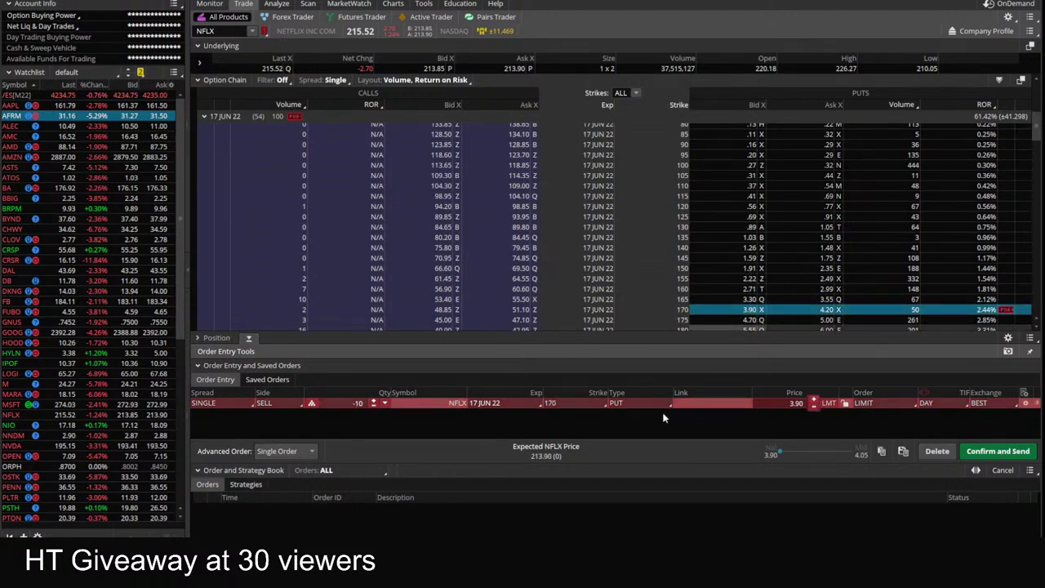
- Reduce the NFLX 17 JUN 22 170 put sell order to one contract and review its order confirmation without sending it
left_click(373, 400)
left_click(373, 400)
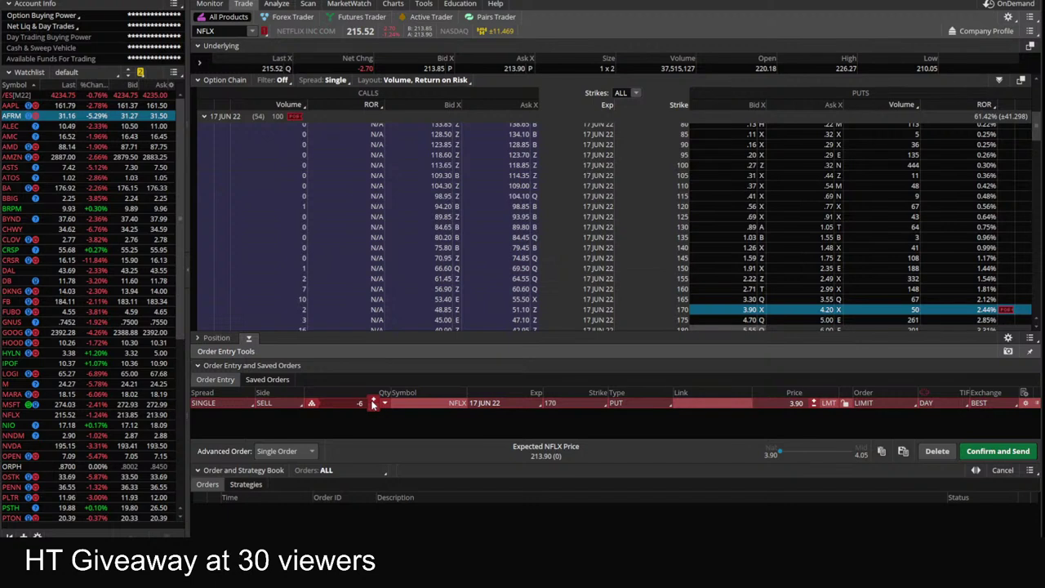
left_click(373, 400)
left_click(373, 400)
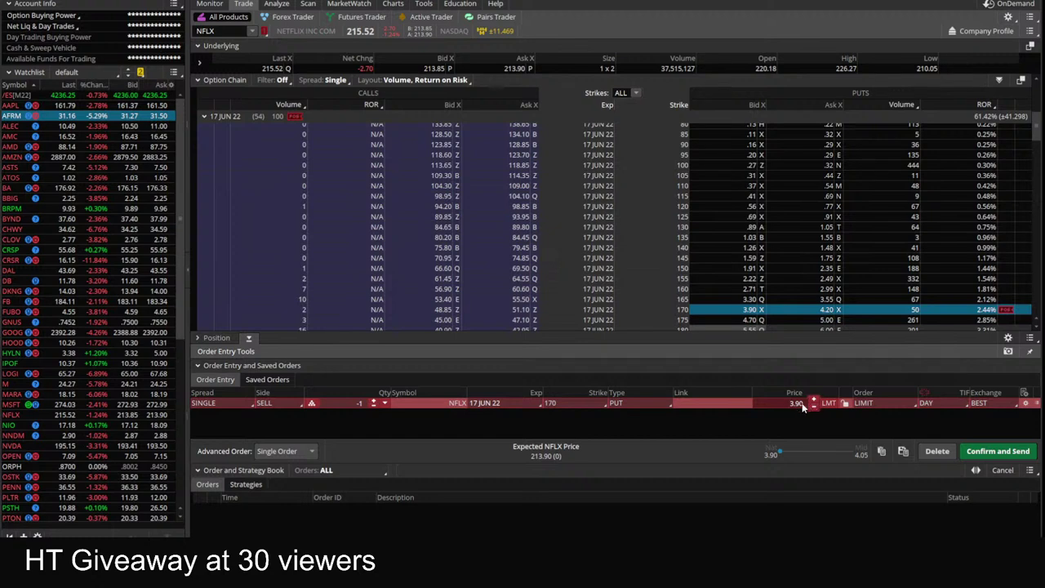
left_click(976, 450)
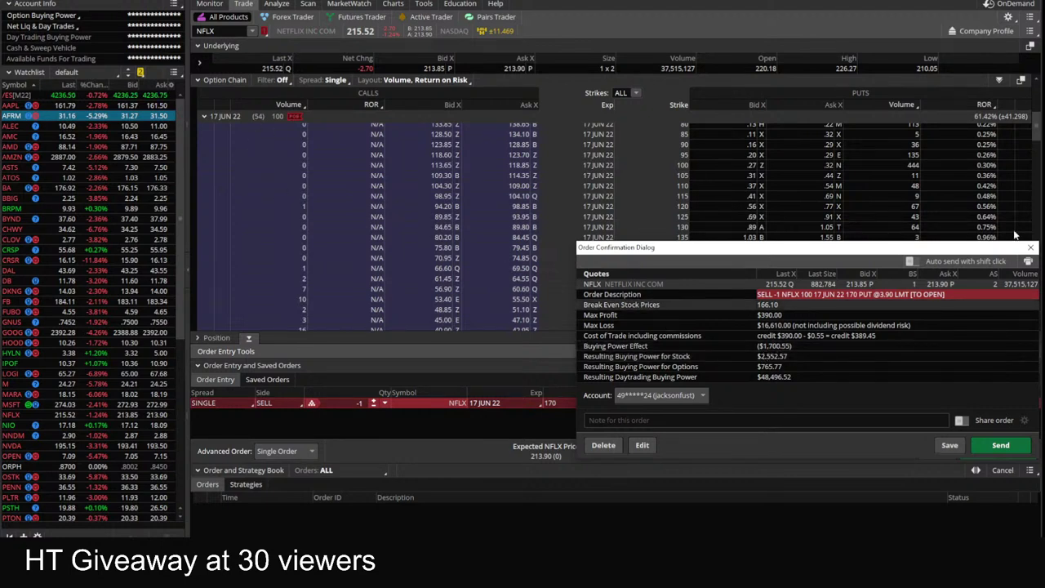
left_click(1030, 246)
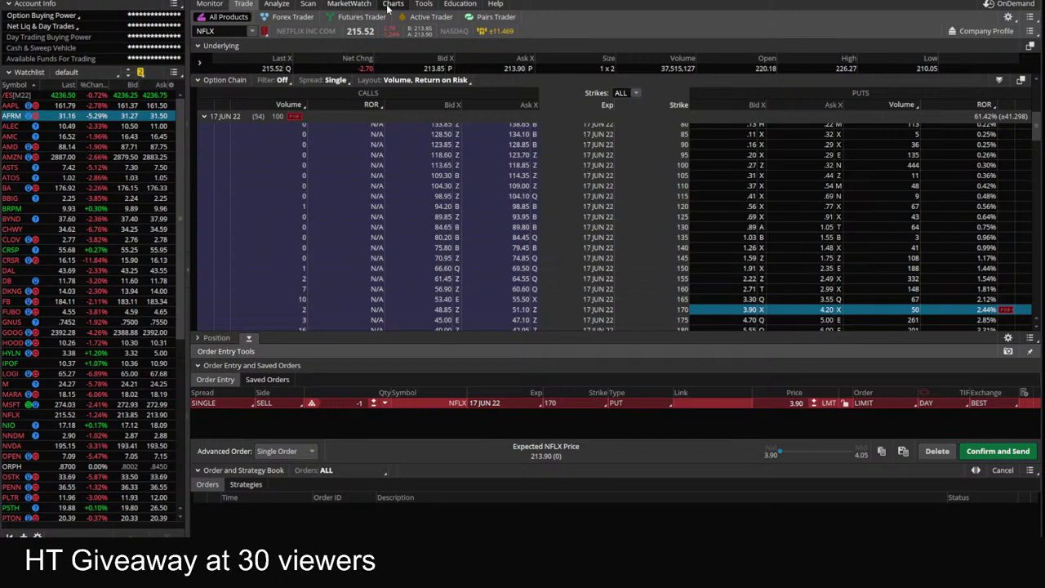
- Open the NFLX chart, view it on the 3 Y : W time frame and return to 180 D : 4h
left_click(392, 4)
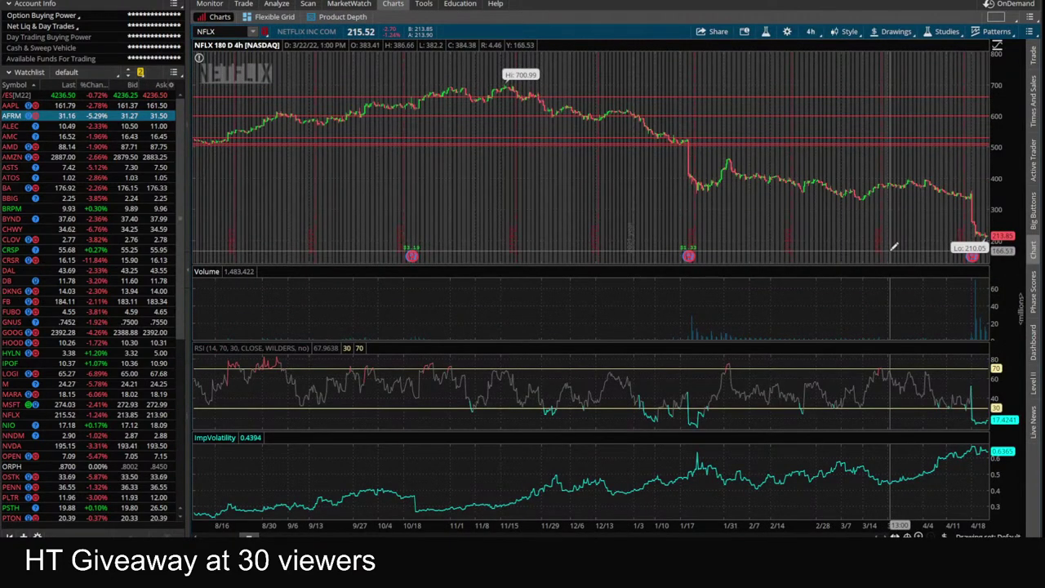
left_click(809, 31)
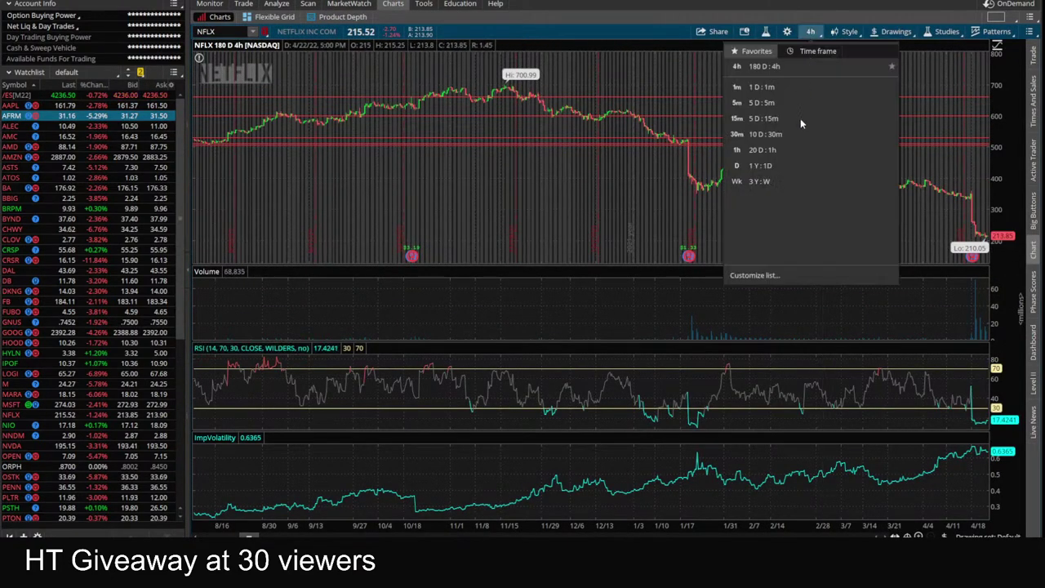
left_click(762, 181)
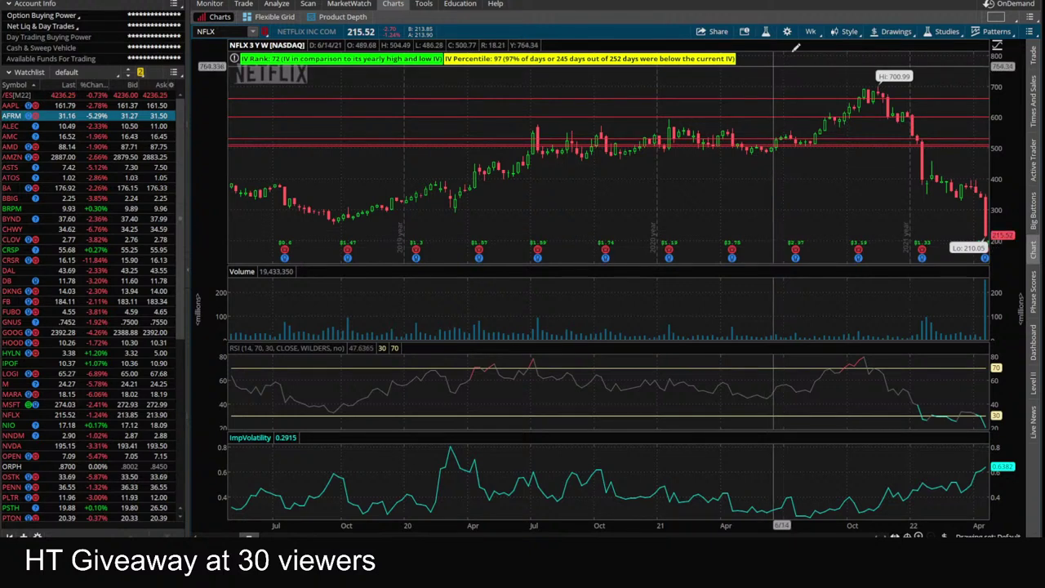
left_click(810, 31)
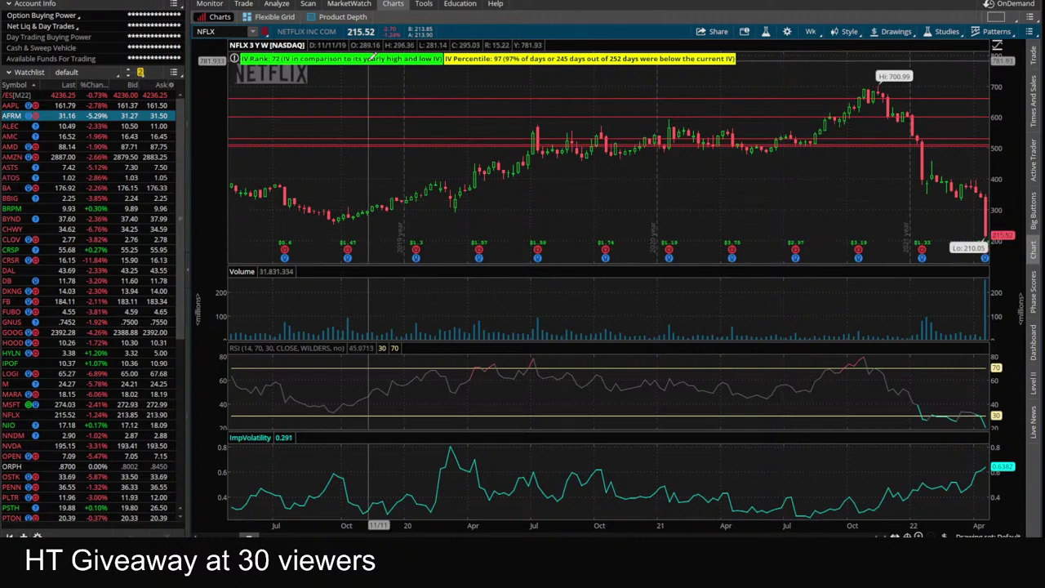
left_click(810, 31)
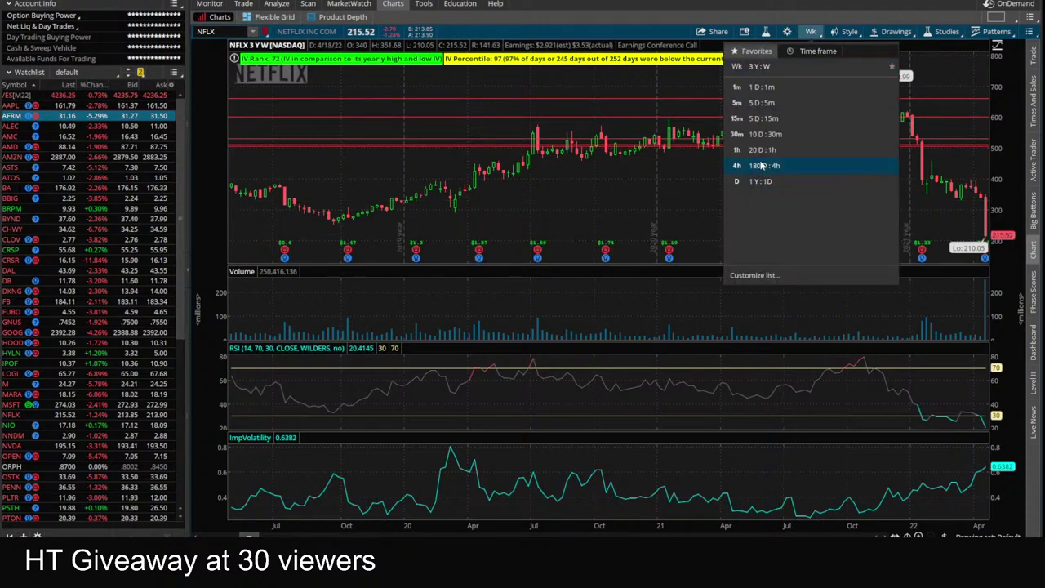
left_click(772, 165)
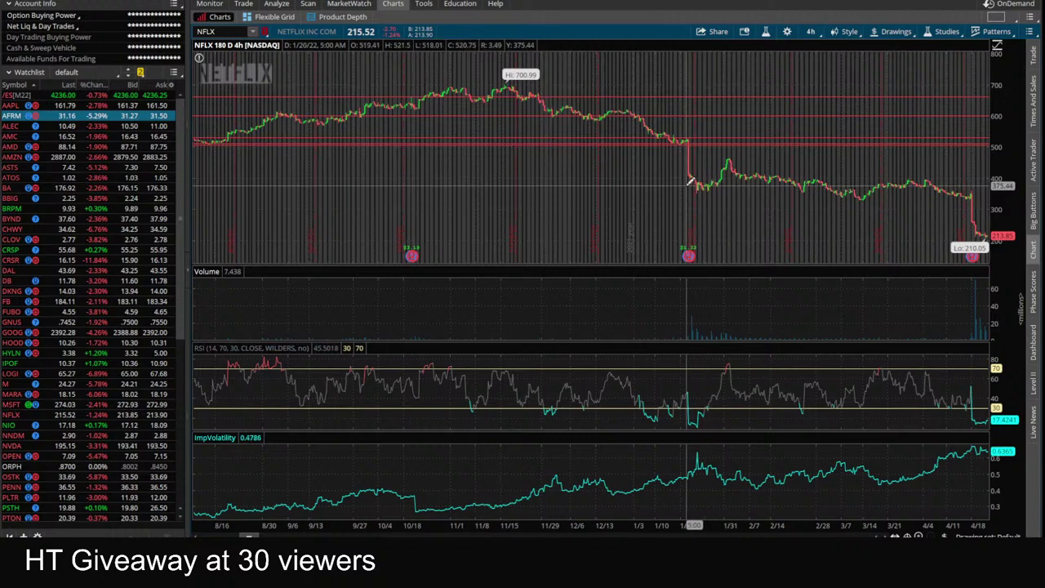
- Examine NFLX's January earnings drop up close, compare it with the 20 D : 1h chart and return to 180 D : 4h
scroll(711, 186, "up", 5)
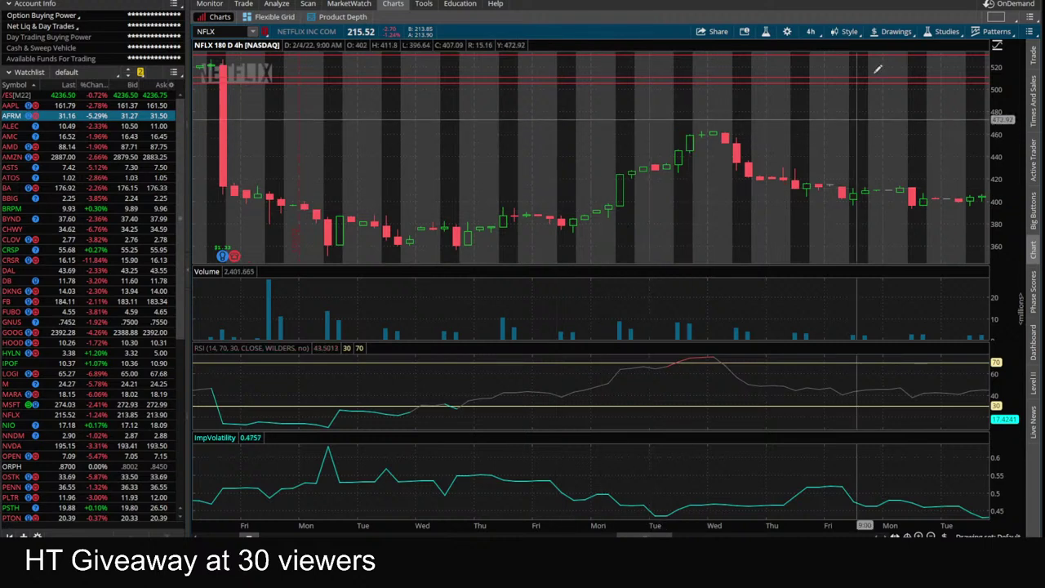
left_click(810, 31)
left_click(774, 150)
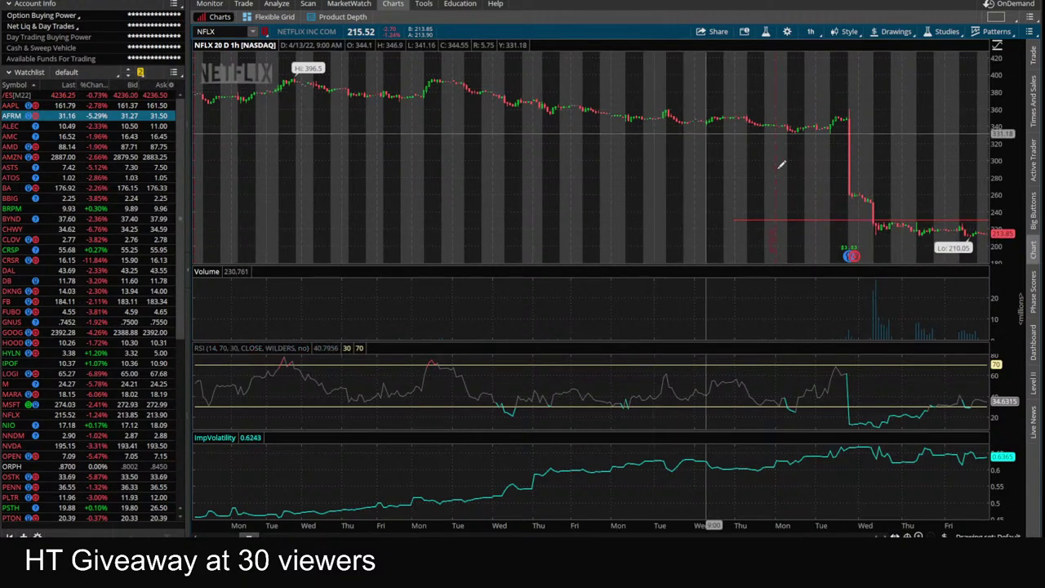
left_click(811, 32)
left_click(782, 152)
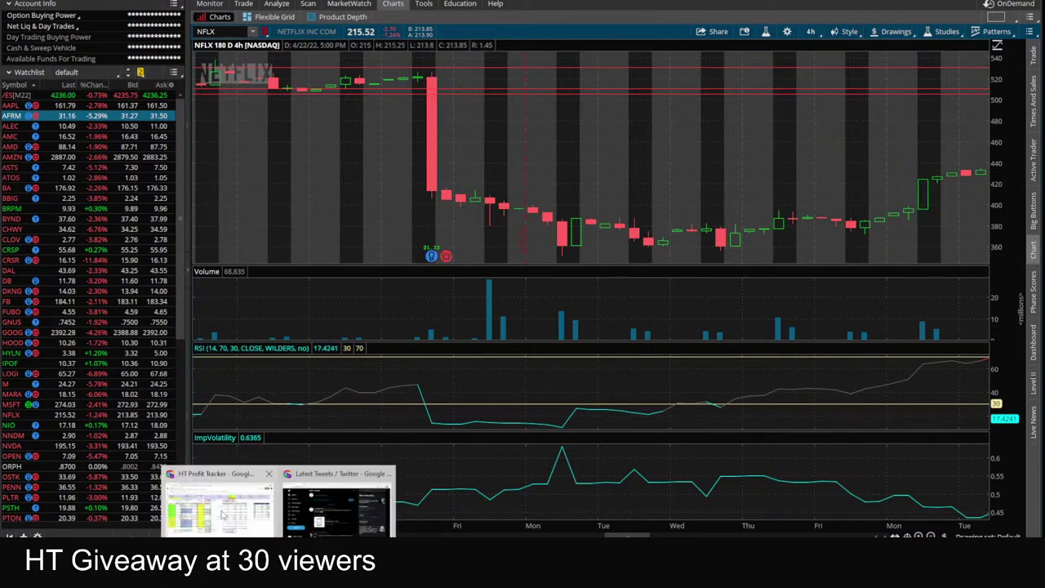
- Switch to the HT Profit Tracker and compare the Week of 4/24 NFLX Jun 17 170p position with the previous week's entries
left_click(224, 515)
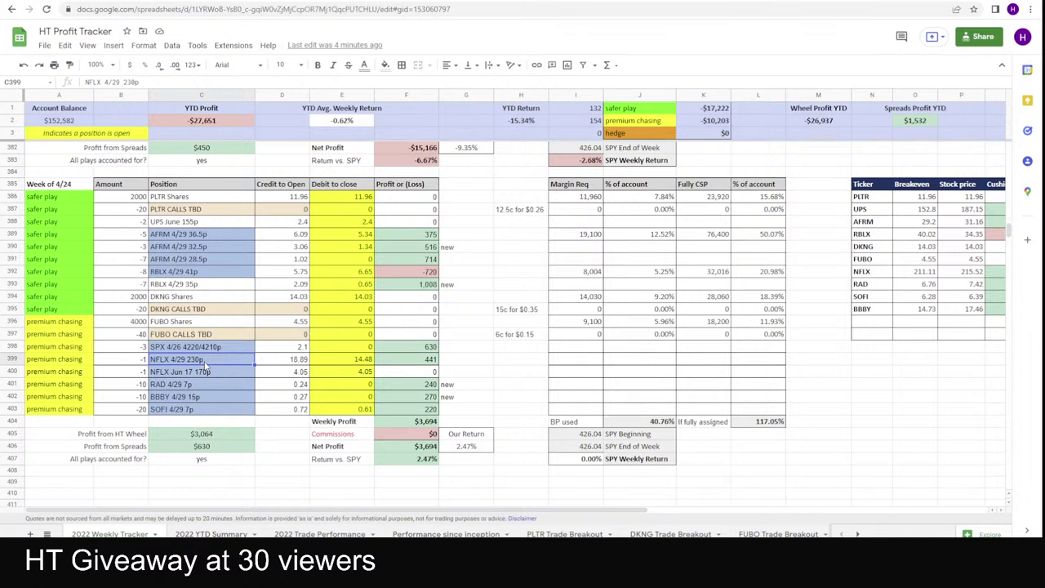
left_click(214, 372)
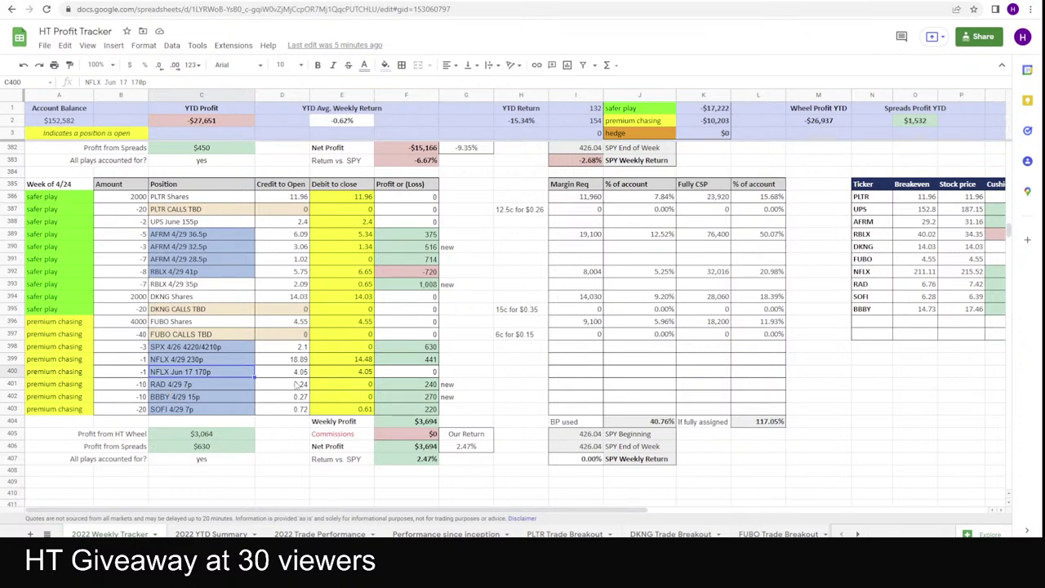
scroll(296, 385, "up", 2)
scroll(225, 210, "up", 3)
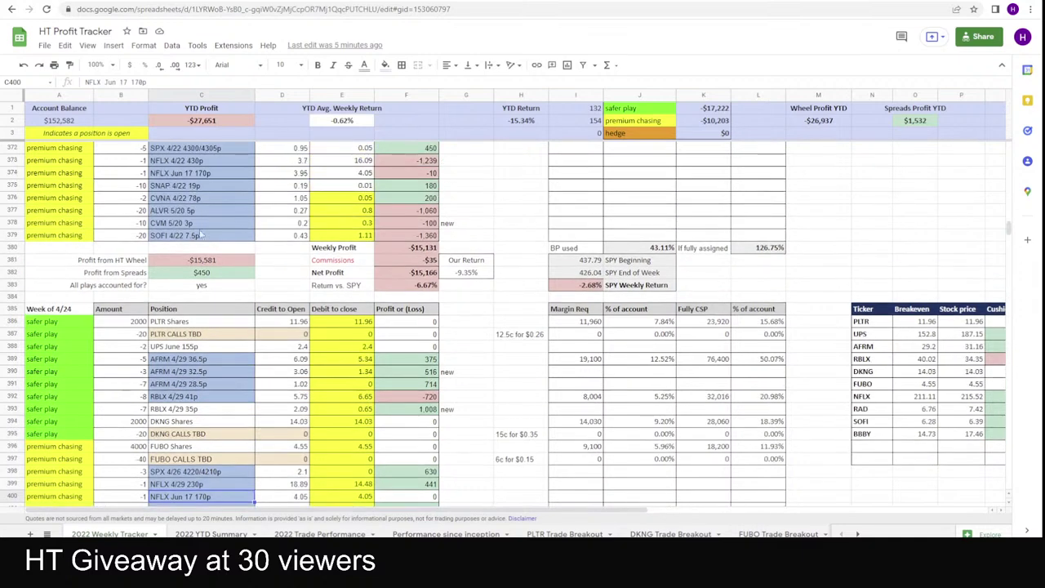
scroll(341, 237, "down", 4)
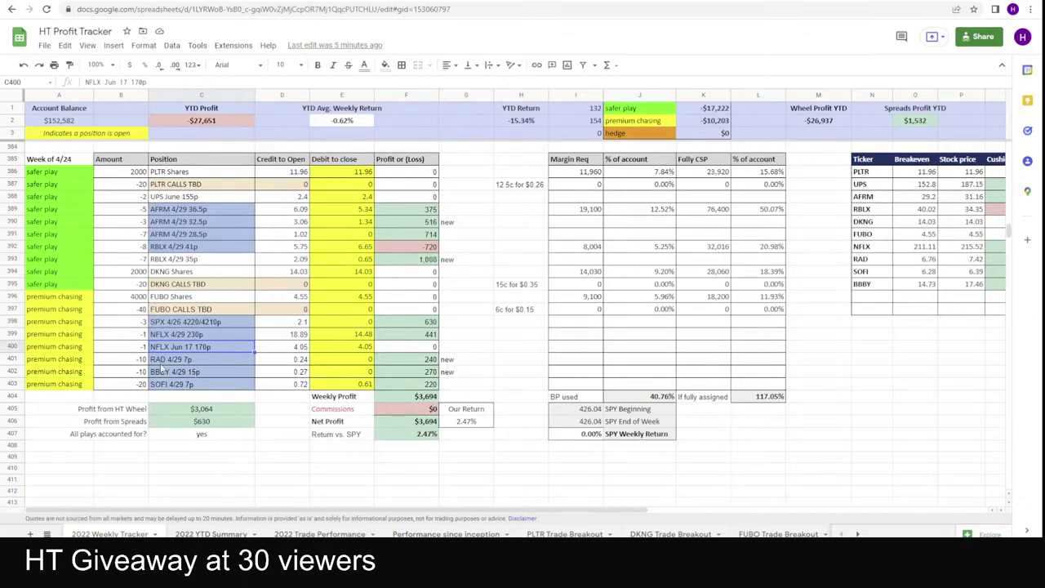
- Switch to thinkorswim and load the RAD chart on the 10 D : 30m time frame
key("alt+Tab")
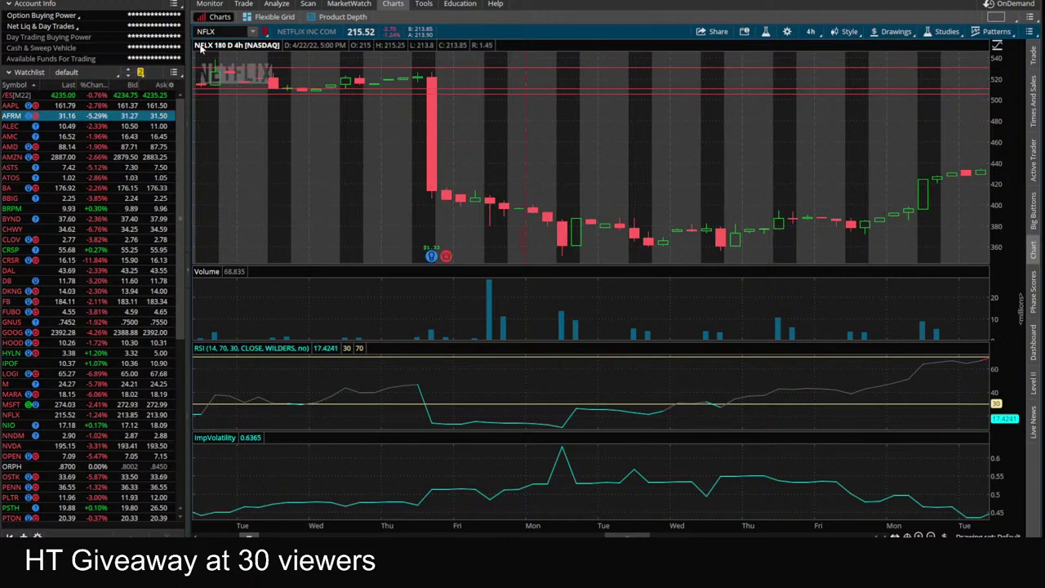
left_click(232, 34)
type("RAD")
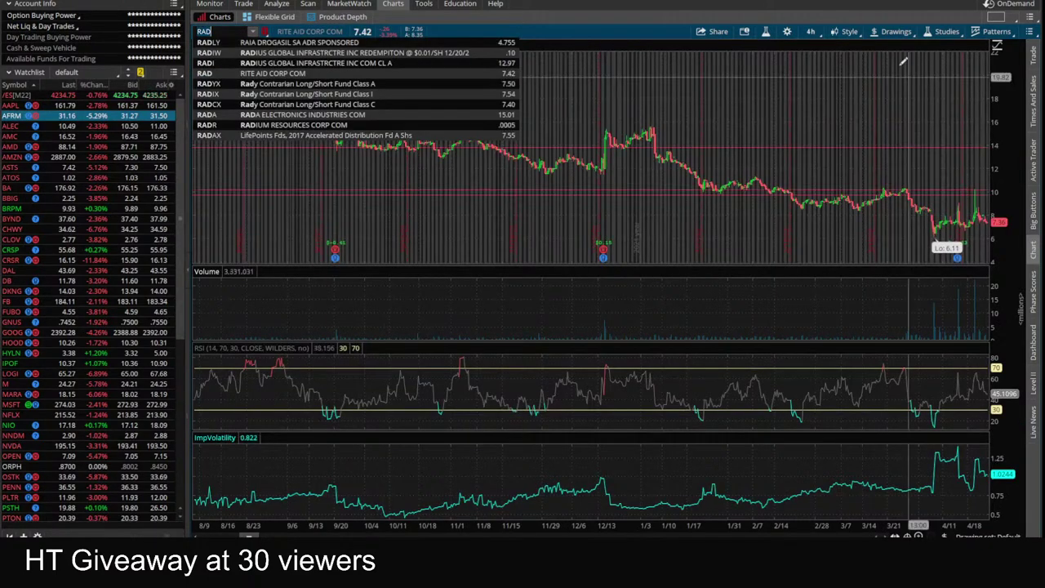
left_click(810, 31)
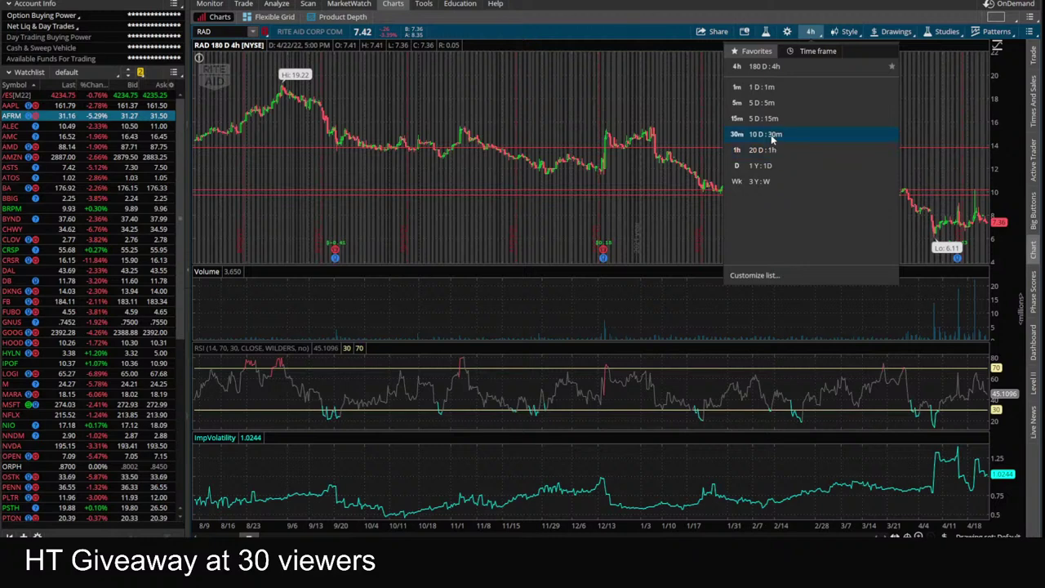
left_click(767, 134)
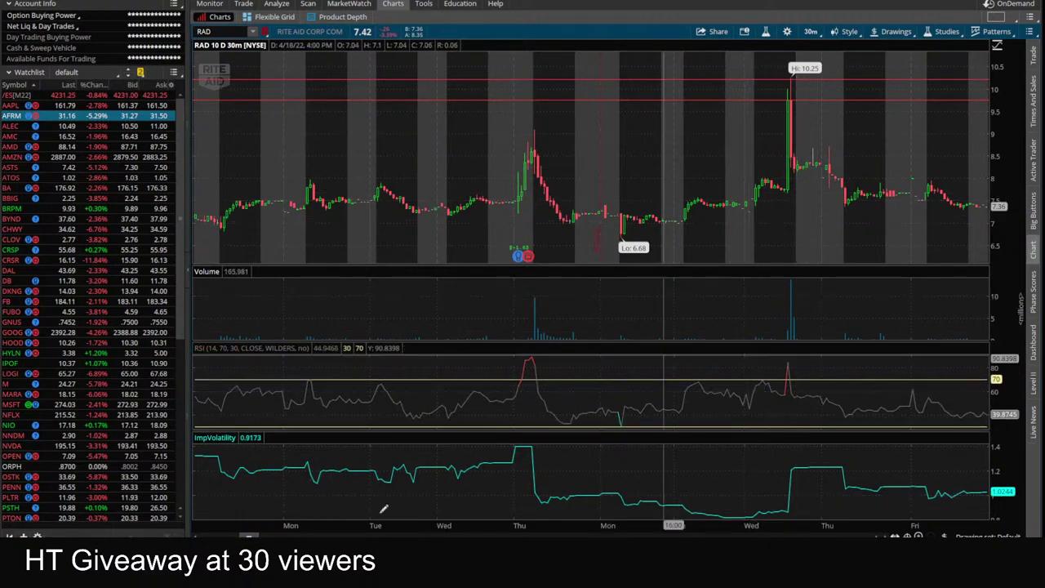
- Switch to the HT Profit Tracker and check the RAD 4/29 7p position against the previous week's premium chasing positions, including SOFI 4/22 7.5p
mouse_move(278, 563)
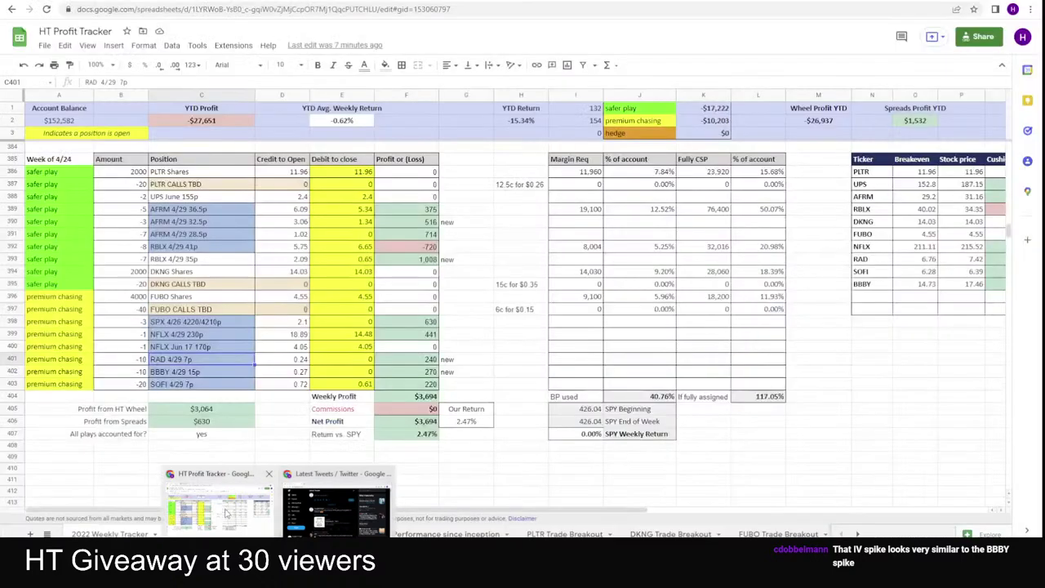
left_click(227, 513)
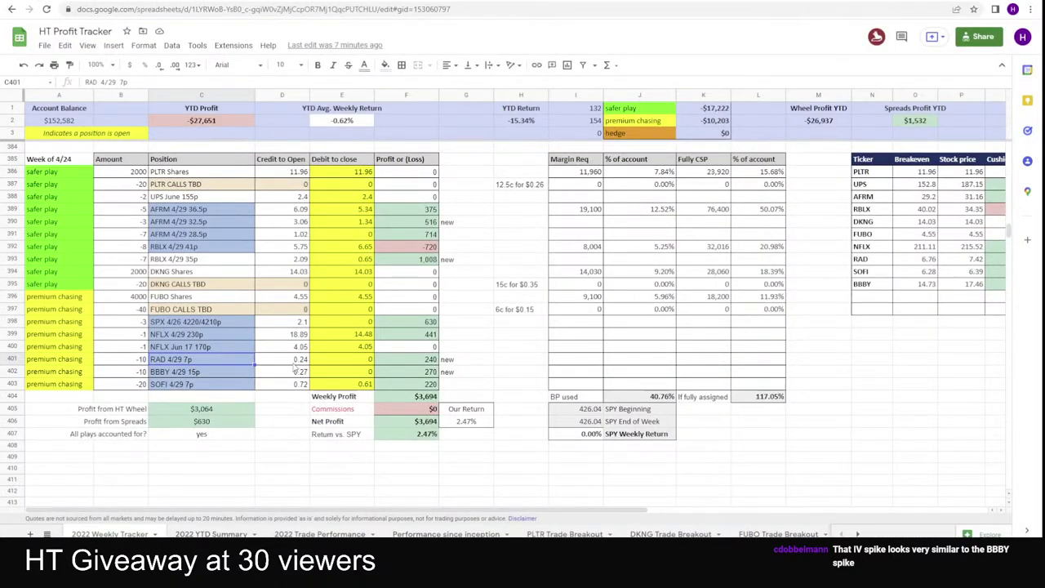
scroll(177, 226, "up", 3)
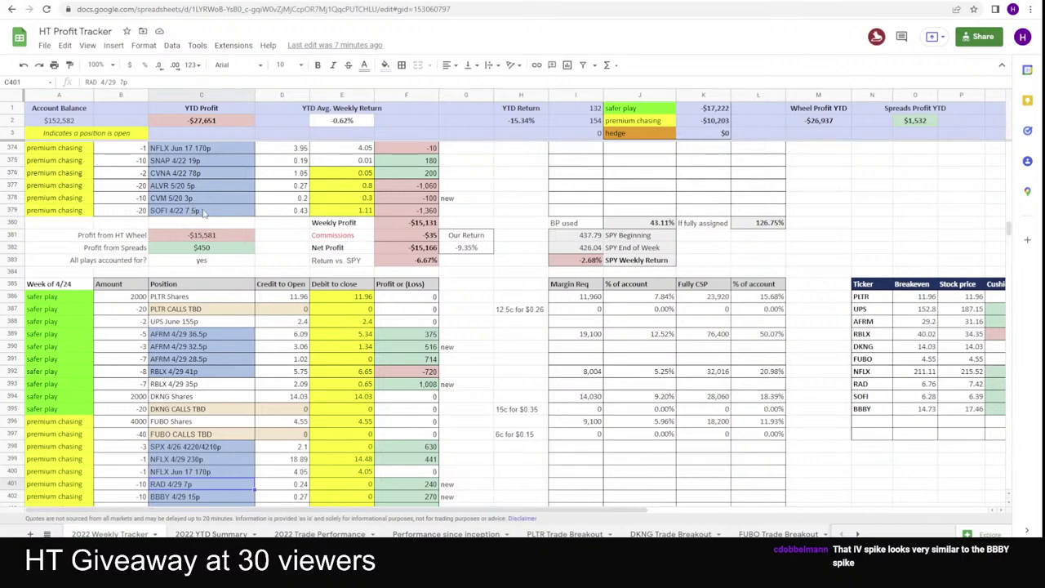
left_click(205, 211)
scroll(191, 185, "down", 4)
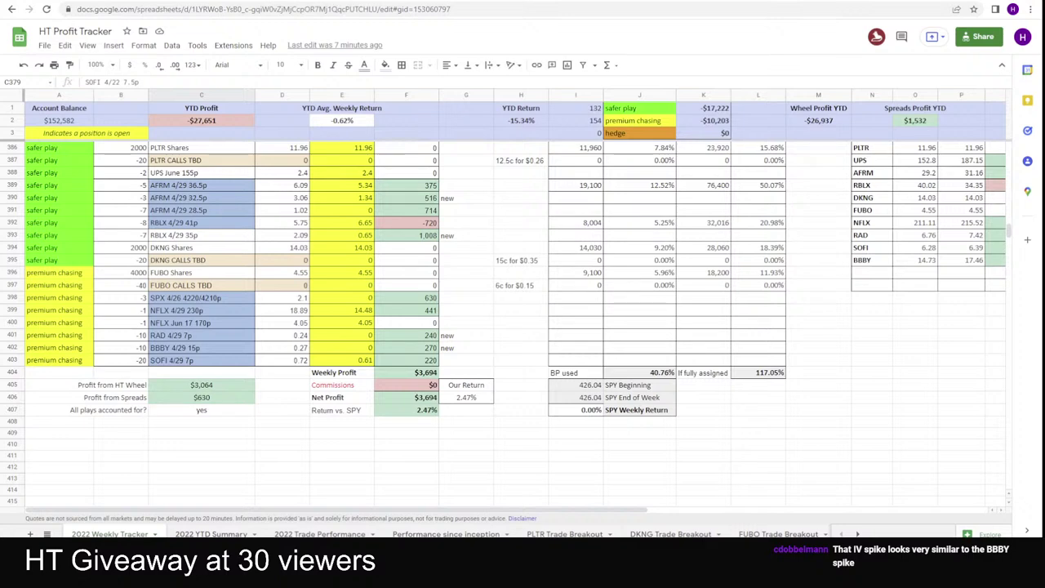
- Switch back to thinkorswim and draw a horizontal line at about 7.5 on the RAD chart
mouse_move(331, 571)
left_click(339, 505)
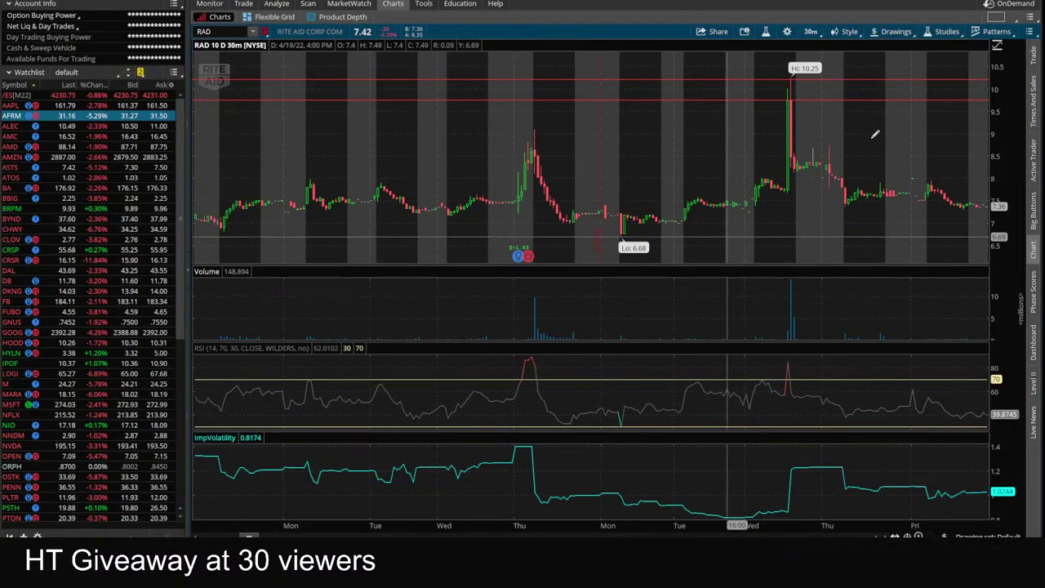
left_click(614, 199)
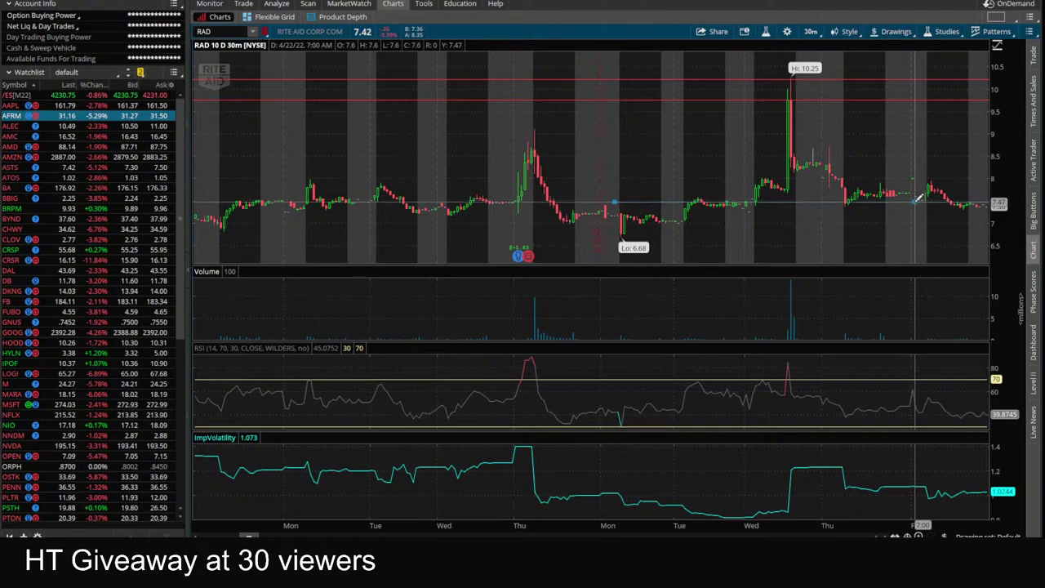
left_click(918, 198)
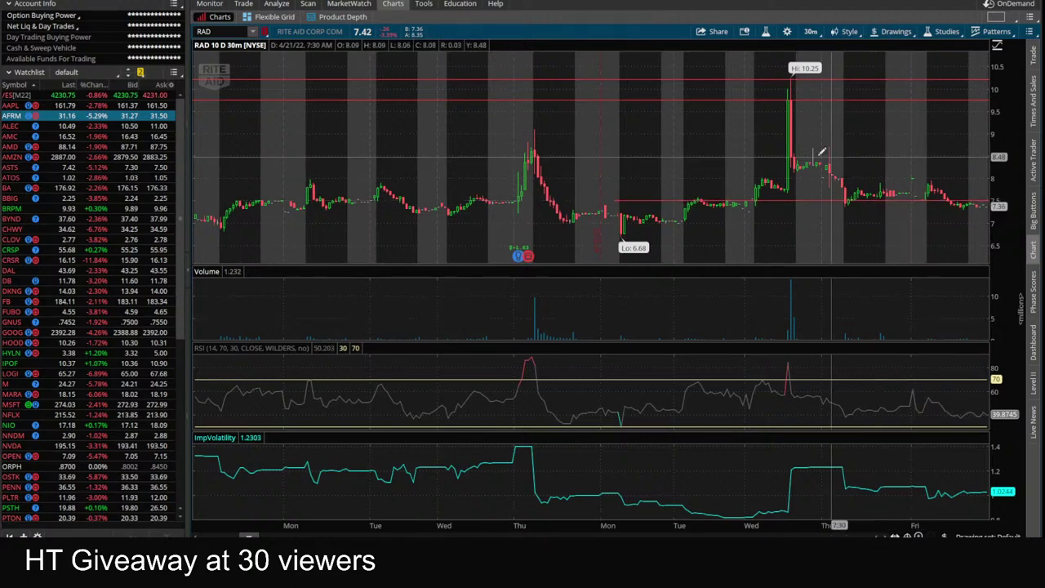
- Remove the drawn line at about 9.75 from the RAD chart and examine the price action following the 4/20 spike through 4/22
scroll(660, 122, "up", 3)
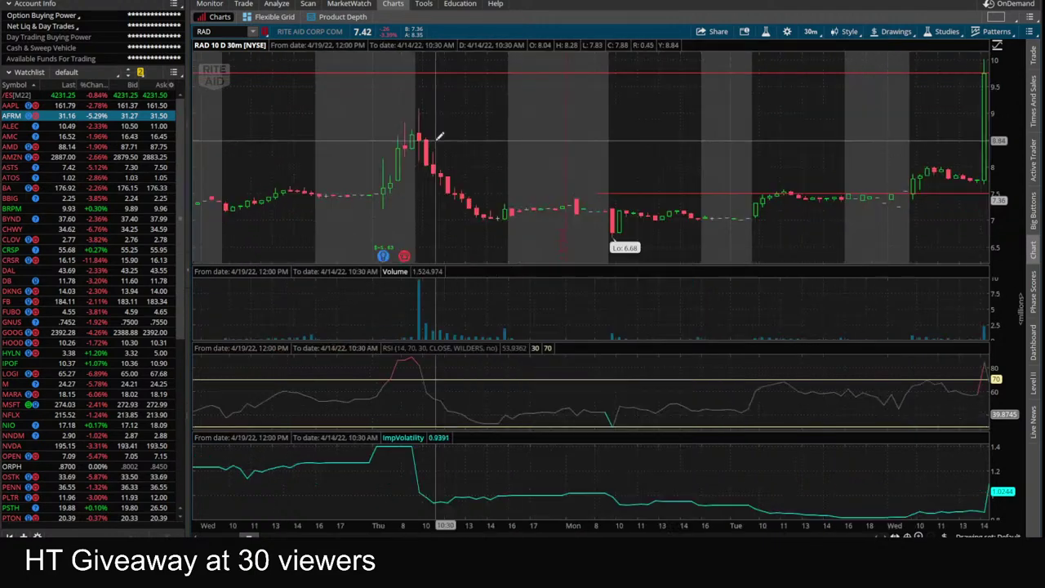
right_click(953, 73)
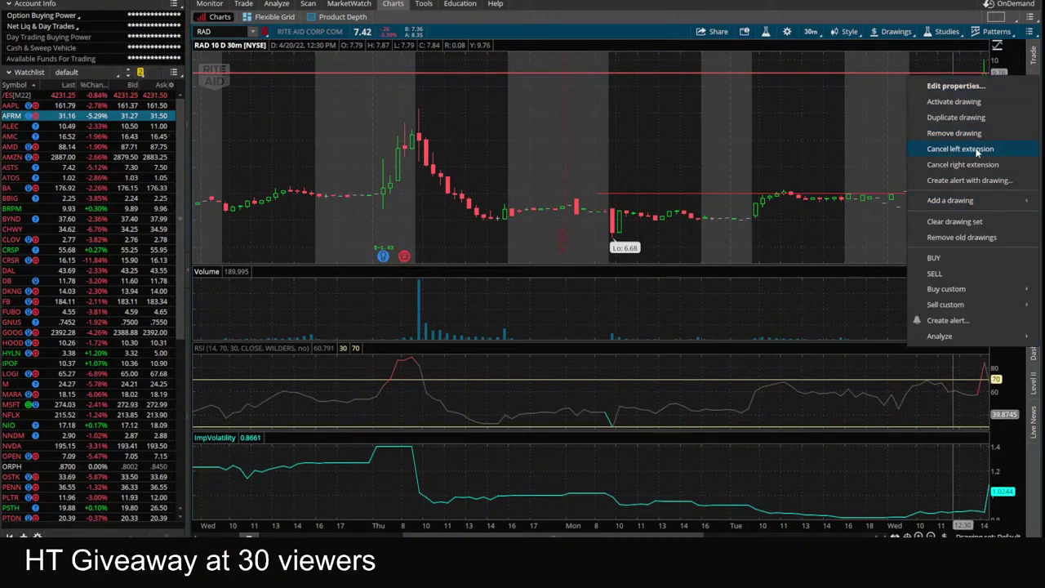
left_click(967, 133)
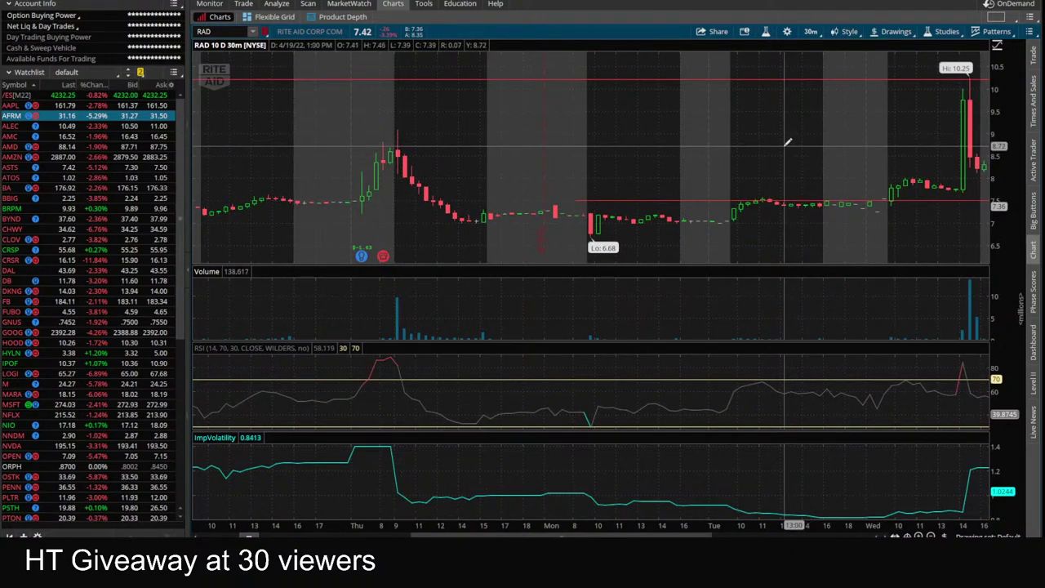
scroll(783, 145, "down", 5)
scroll(780, 147, "down", 4)
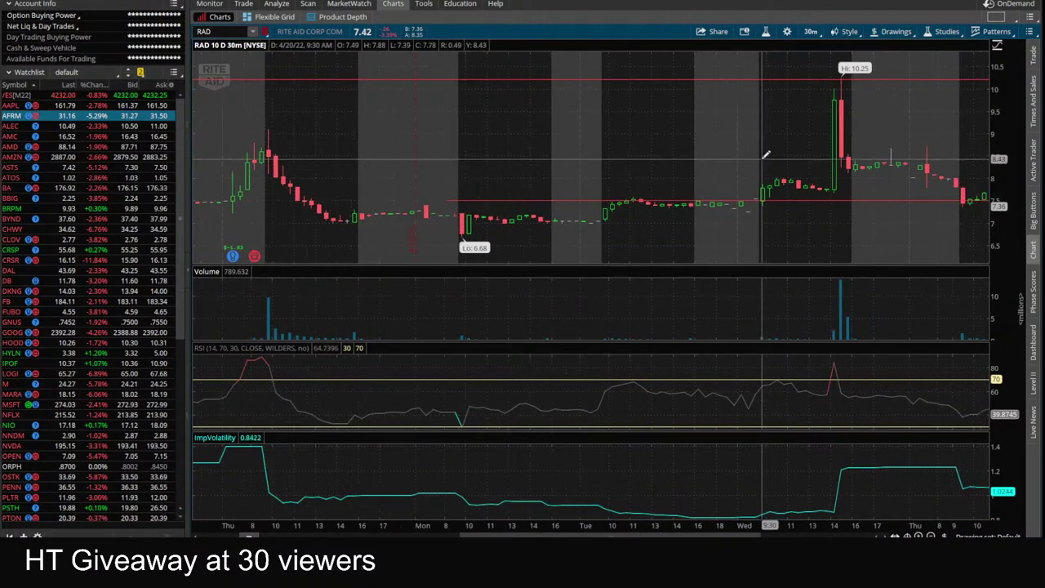
scroll(766, 155, "down", 1)
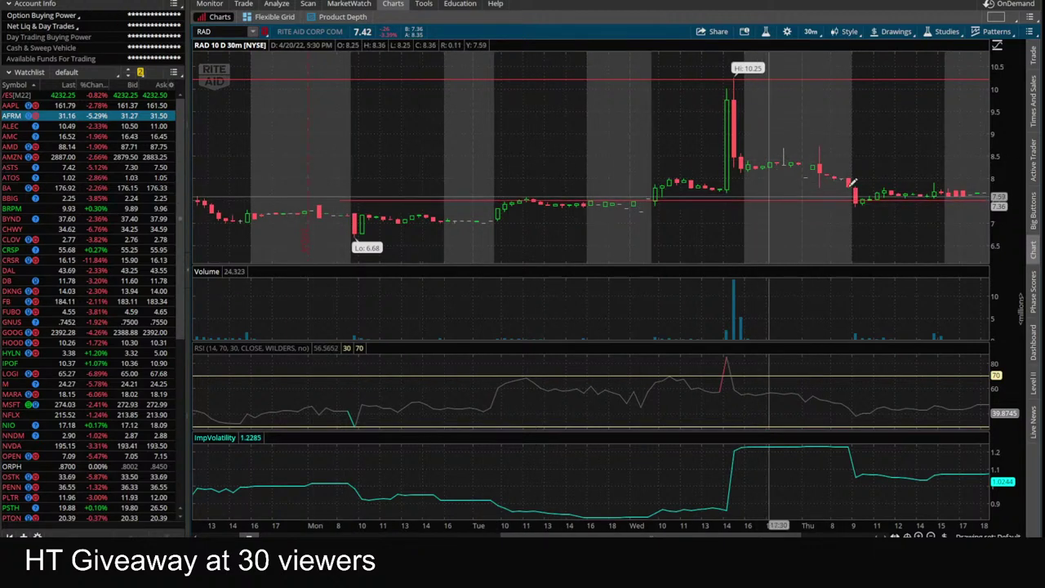
scroll(854, 183, "down", 4)
scroll(859, 192, "down", 2)
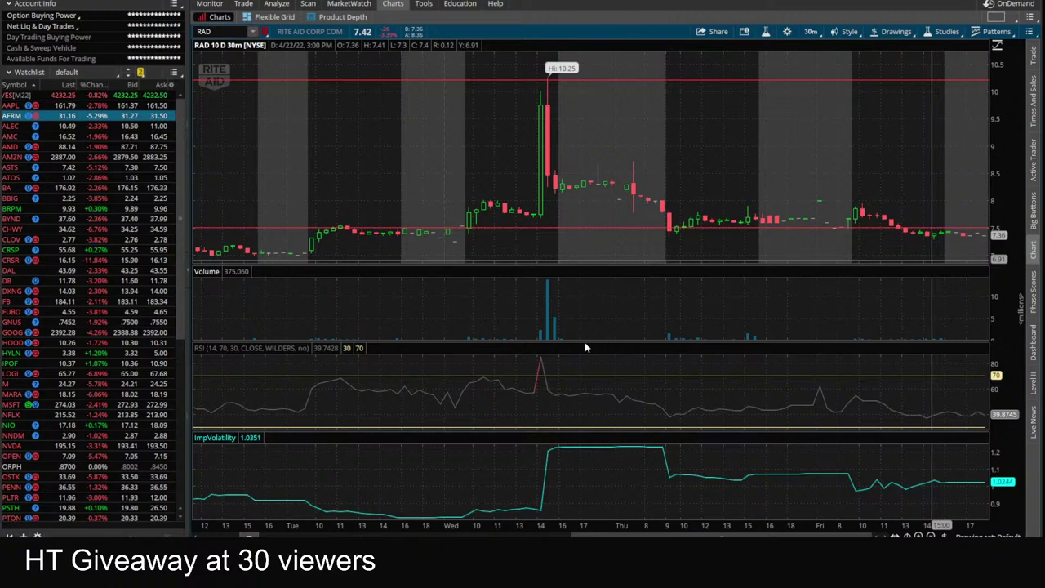
mouse_move(234, 523)
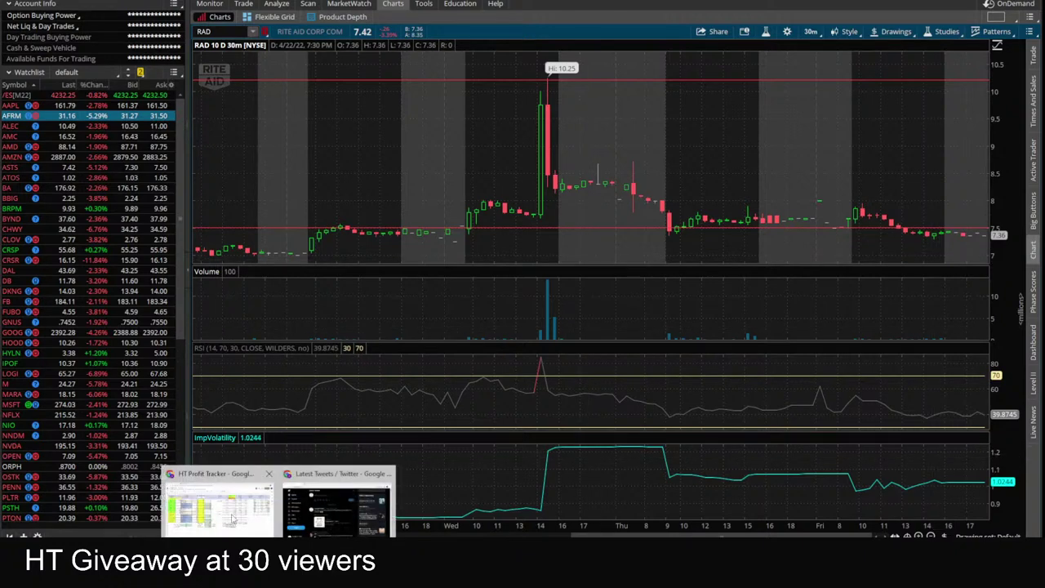
- Check the RAD position in the HT Profit Tracker, and in thinkorswim replace the RAD chart's 7.5 line with one at about 7
left_click(218, 502)
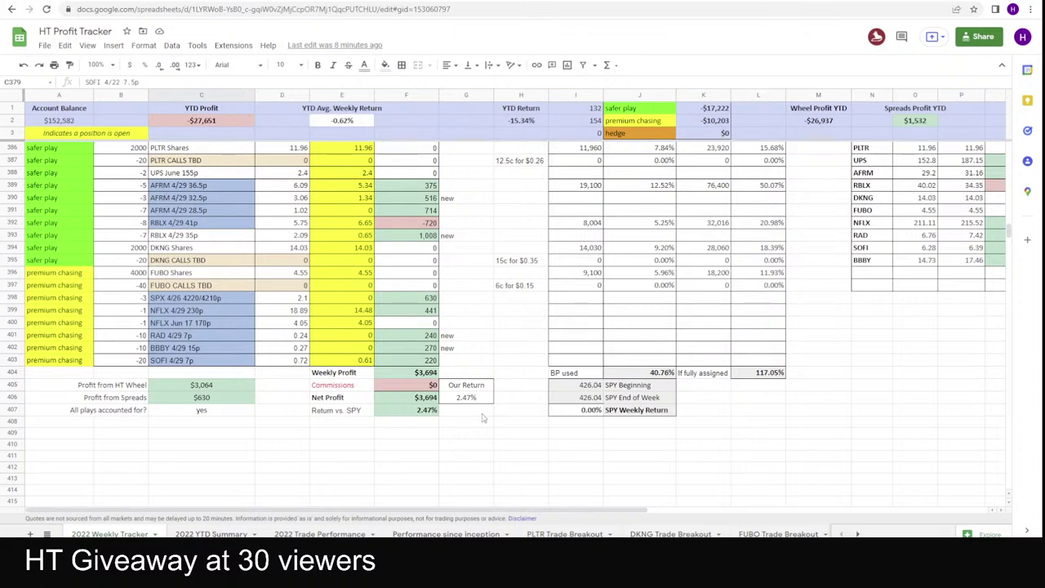
key("alt+Tab")
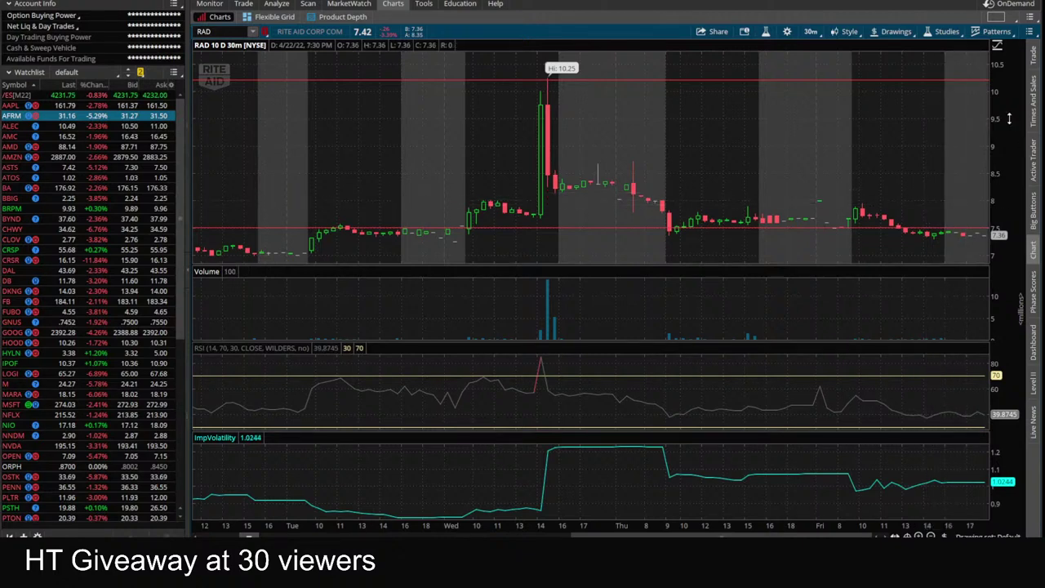
left_click_drag(1022, 145, 1021, 160)
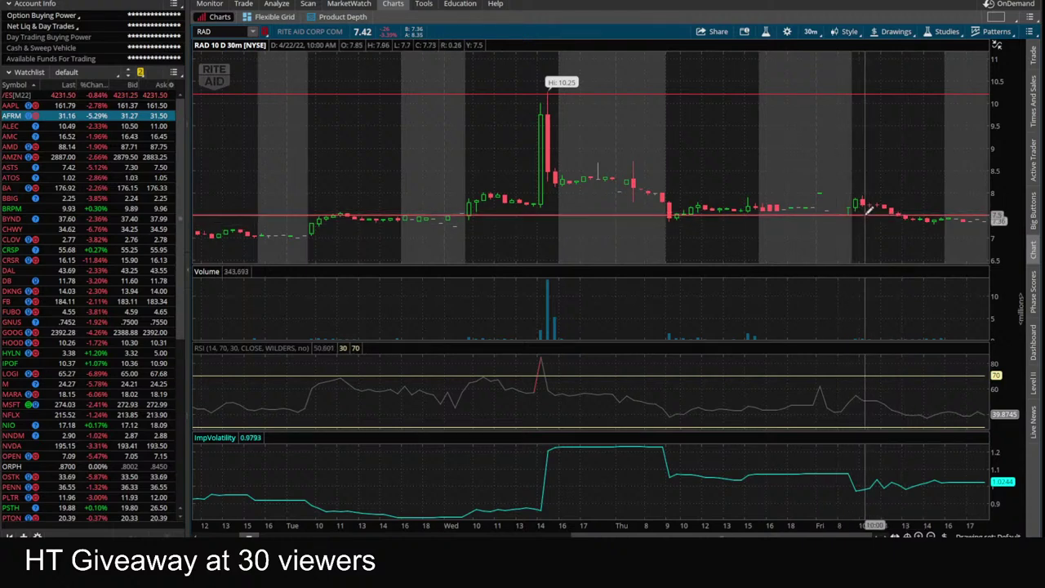
right_click(868, 209)
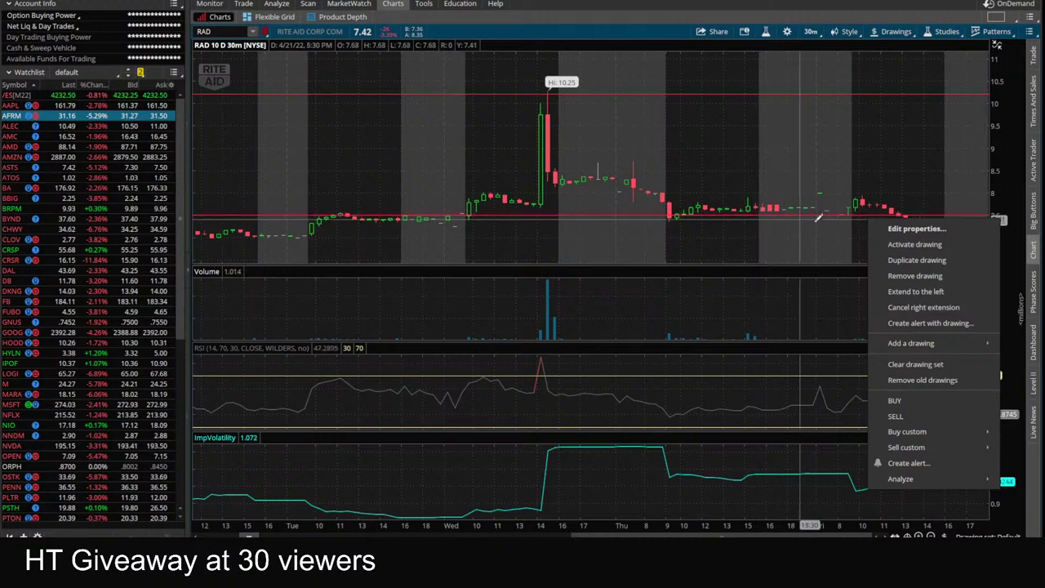
left_click(919, 276)
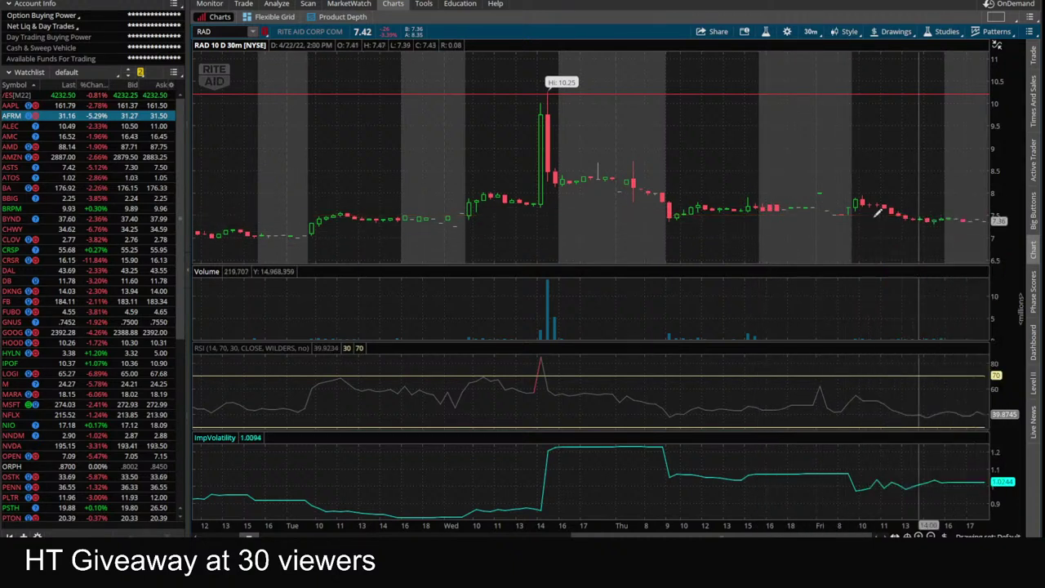
left_click(456, 238)
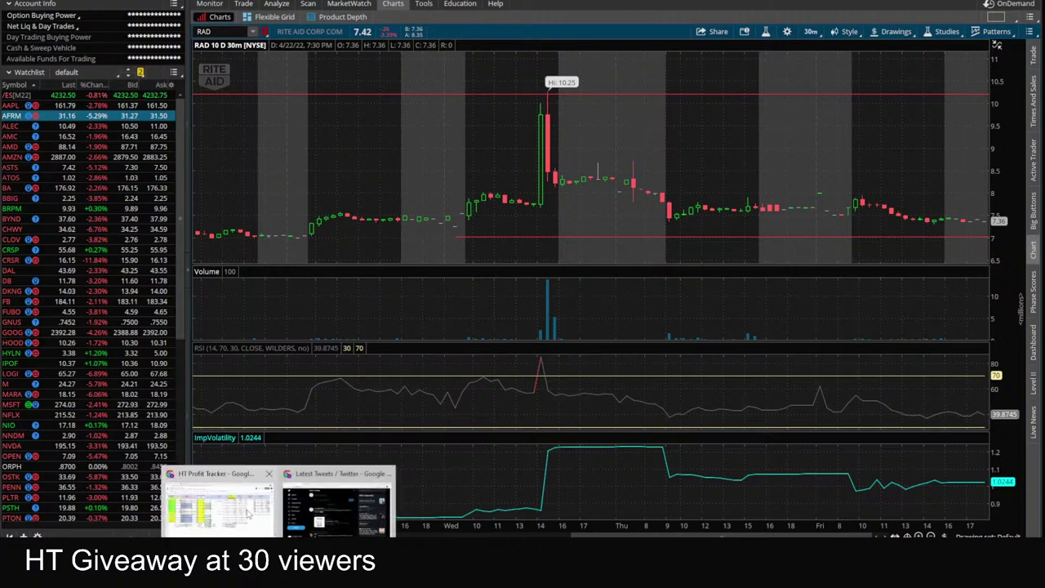
- Check the RAD 4/29 7p premium in the HT Profit Tracker, and in thinkorswim draw a horizontal line at about 6.75 on the RAD chart
left_click(216, 548)
left_click(290, 336)
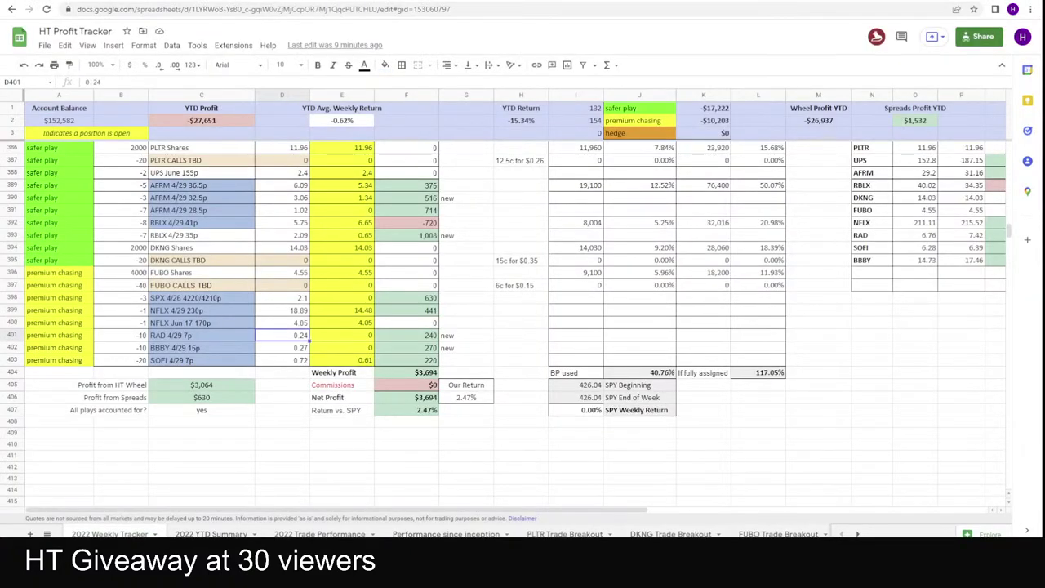
left_click(331, 499)
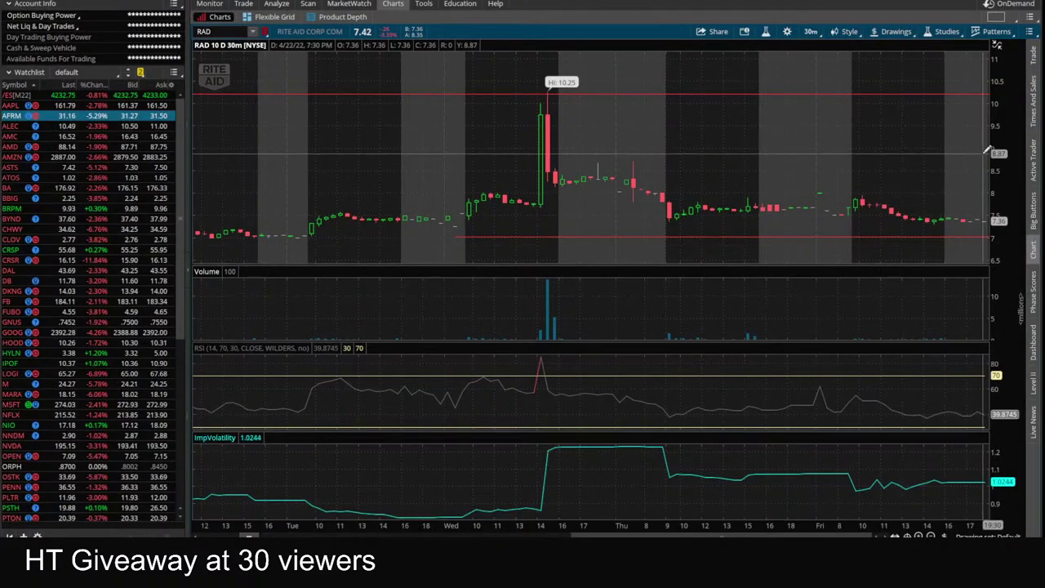
left_click_drag(1006, 116, 1006, 127)
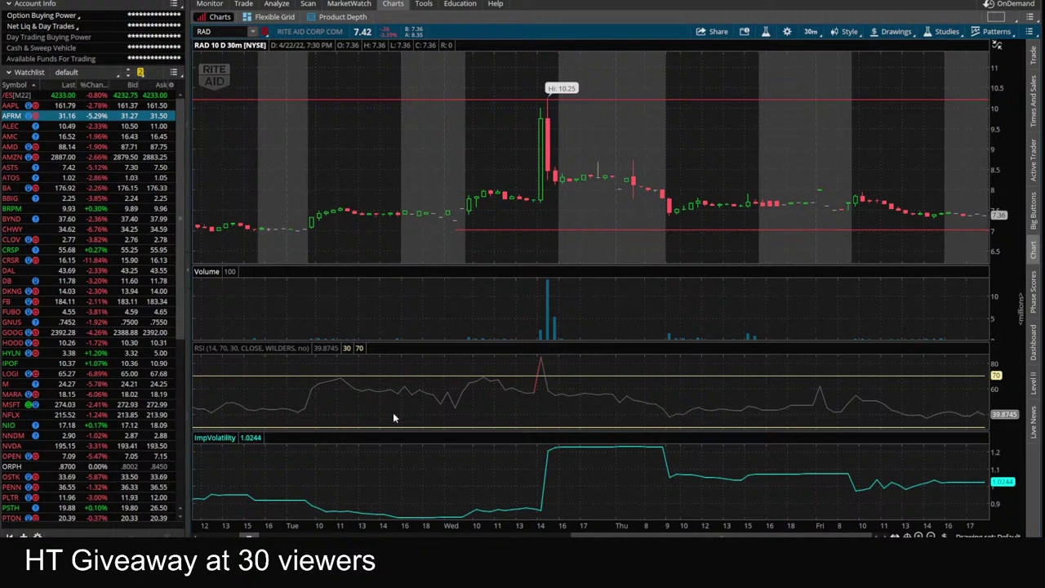
left_click(751, 239)
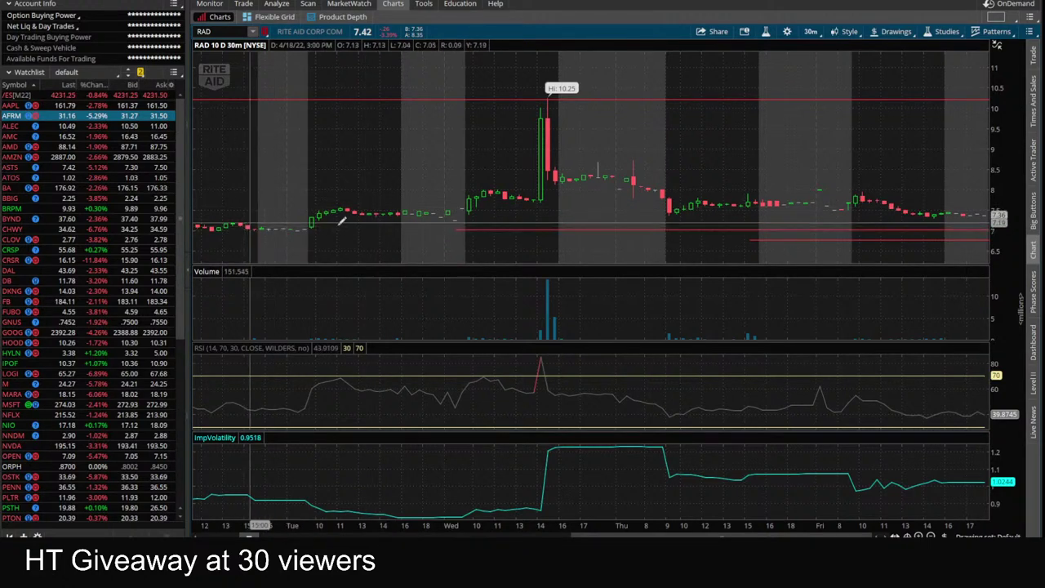
- View the RAD chart on the 5 D : 15m time frame and set it to 20 D : 1h
left_click(810, 31)
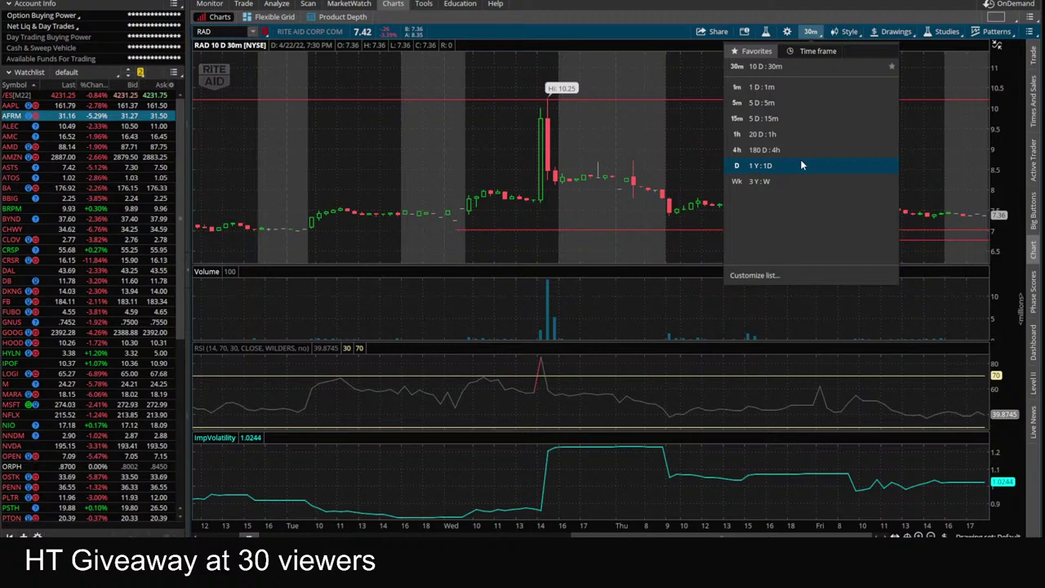
left_click(774, 119)
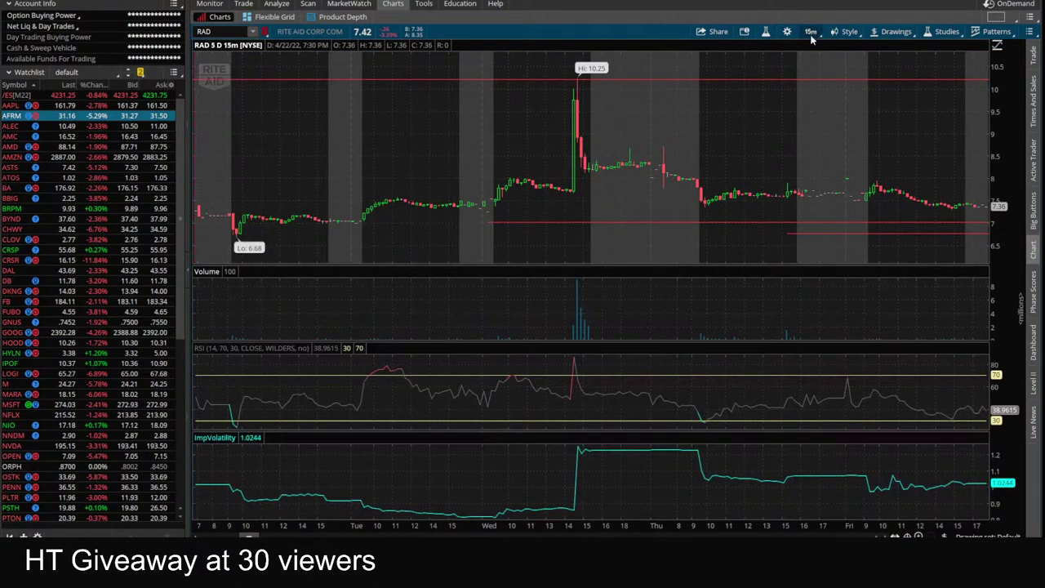
left_click(810, 31)
left_click(802, 133)
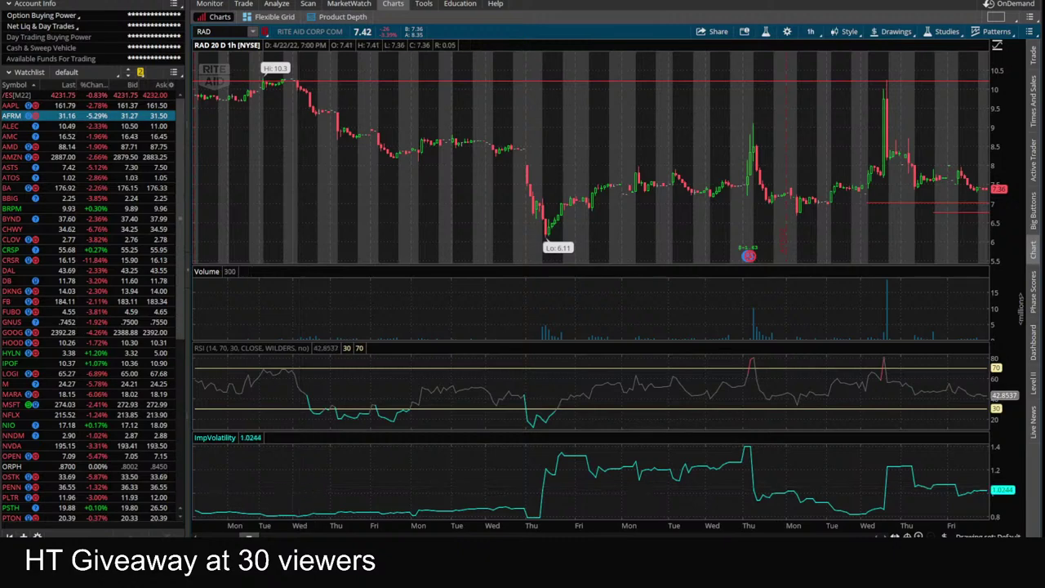
- Switch to the HT Profit Tracker to review the premium chasing positions and return to thinkorswim
mouse_move(338, 535)
left_click(225, 507)
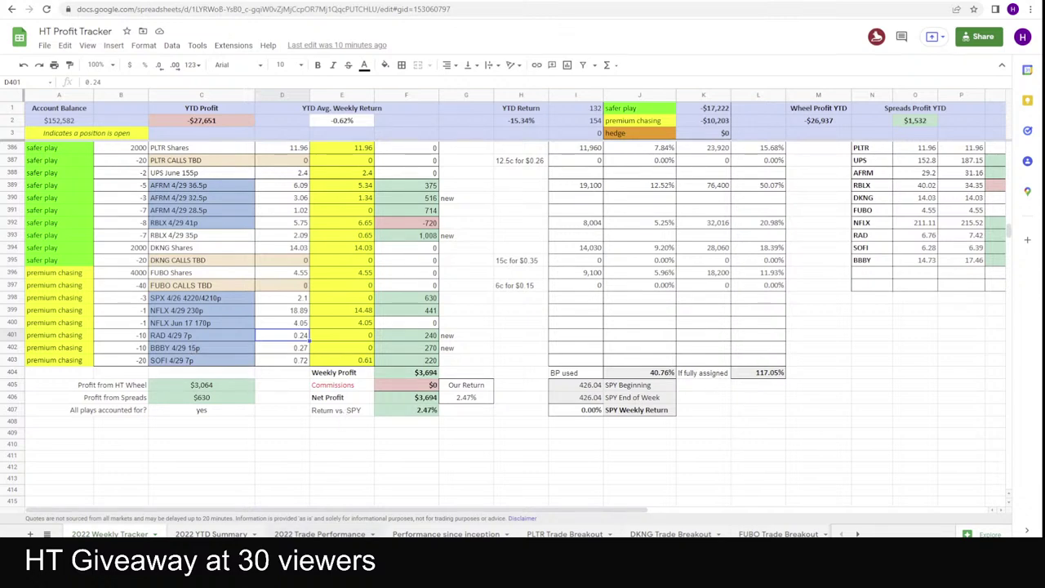
key("alt+Tab")
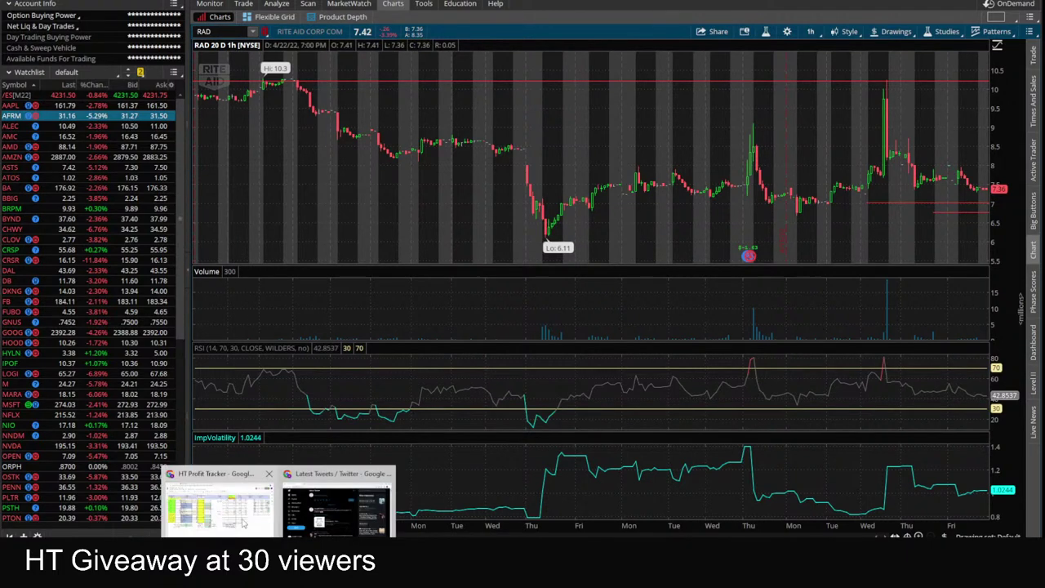
- Switch to the Discord server and examine the 04/20/2022 RAD alert in the iv-reversion-alerts channel
left_click(238, 522)
key("ctrl+Tab")
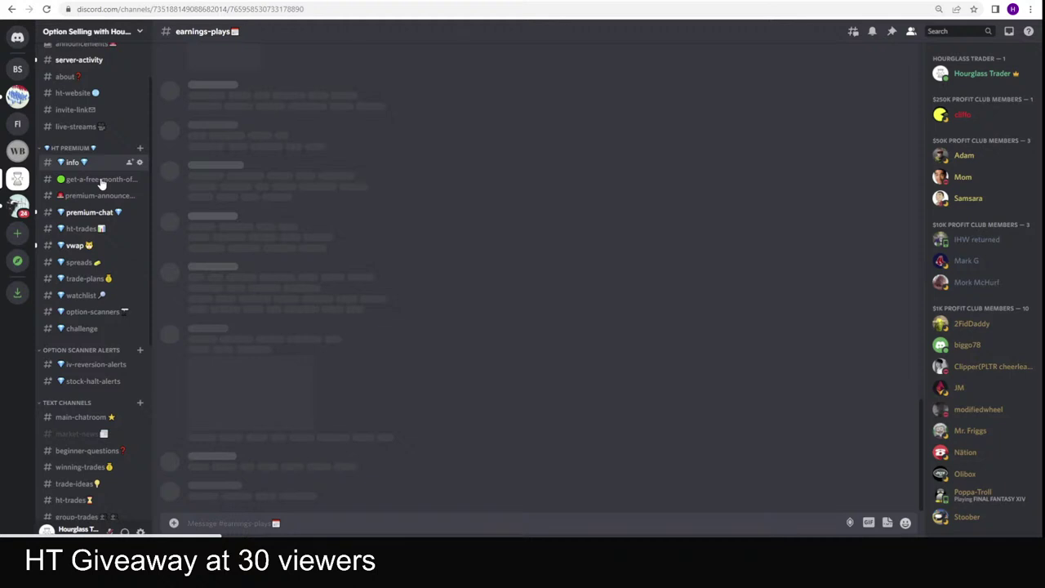
scroll(105, 336, "down", 3)
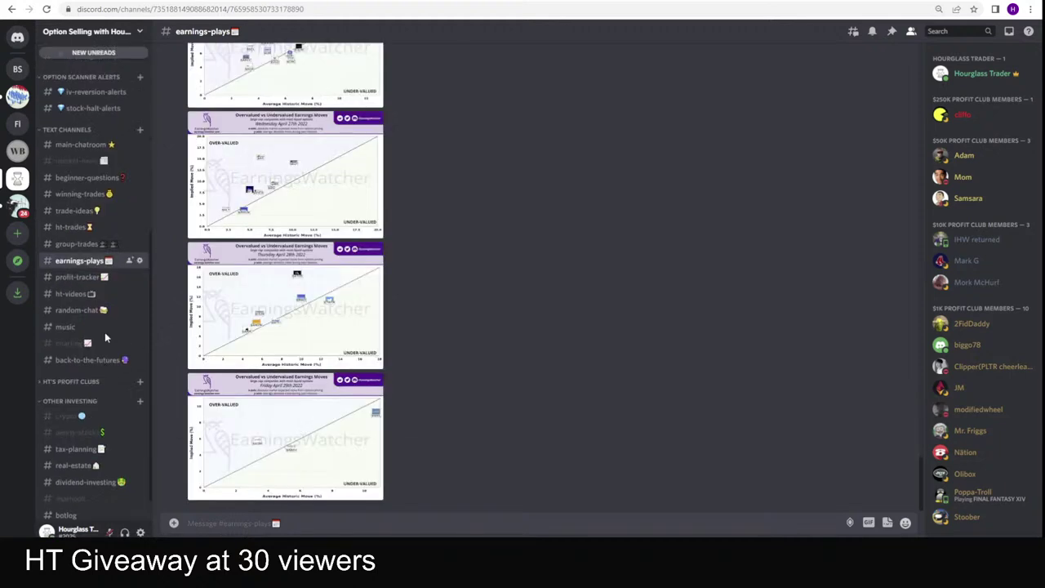
scroll(104, 333, "up", 1)
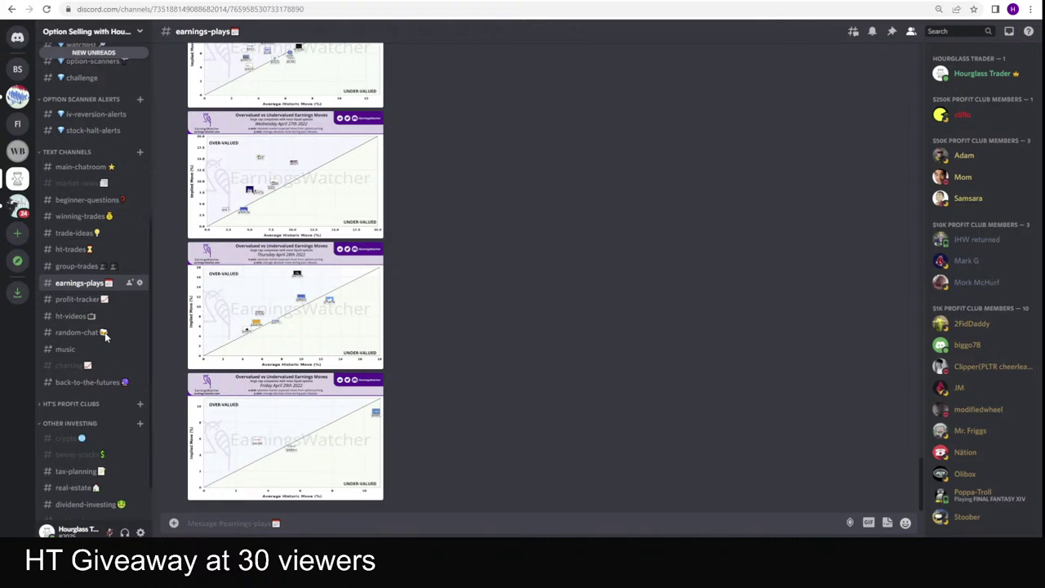
scroll(104, 335, "up", 1)
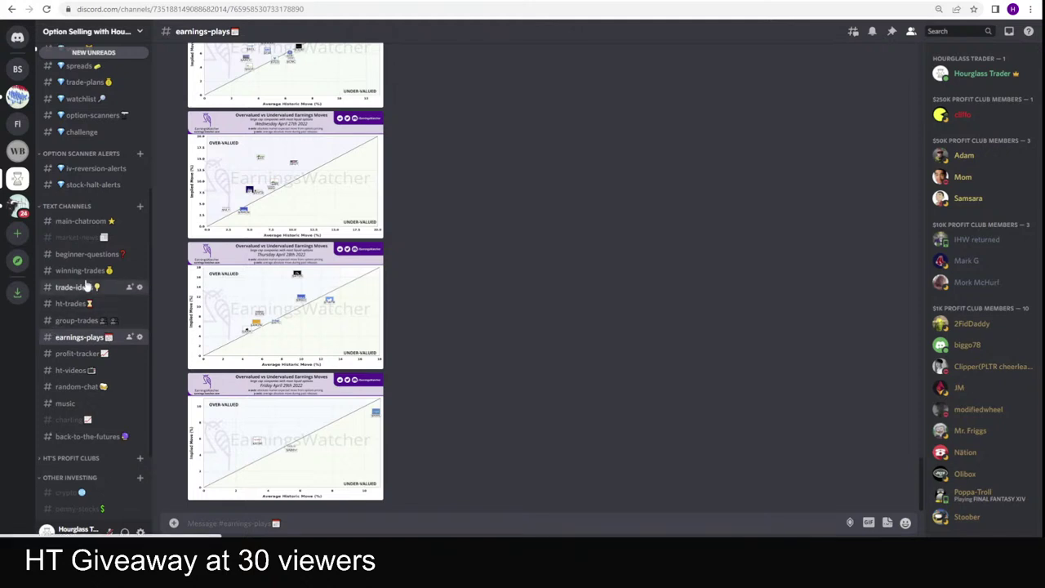
scroll(85, 351, "up", 1)
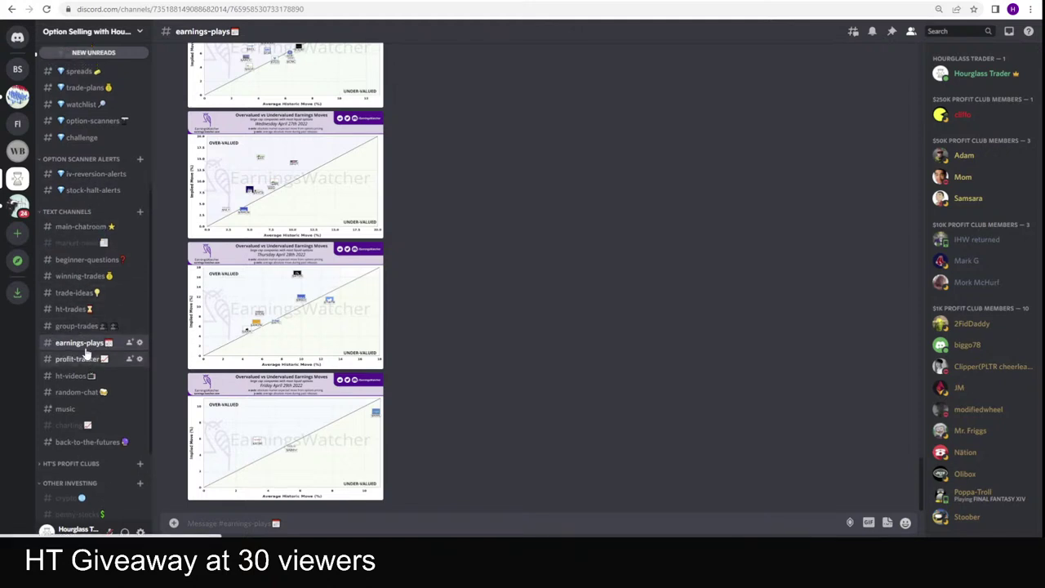
scroll(86, 351, "up", 3)
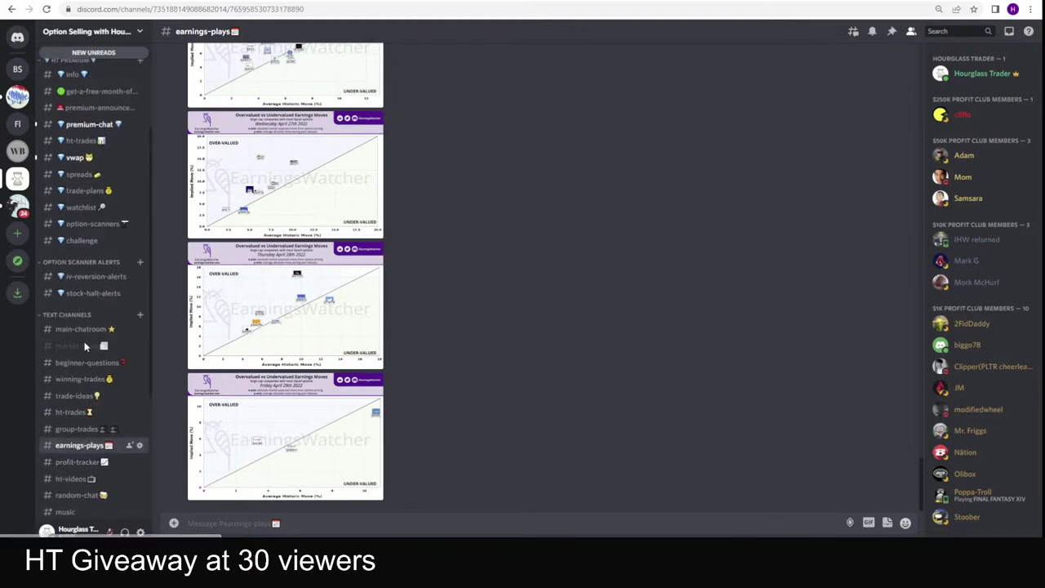
left_click(94, 277)
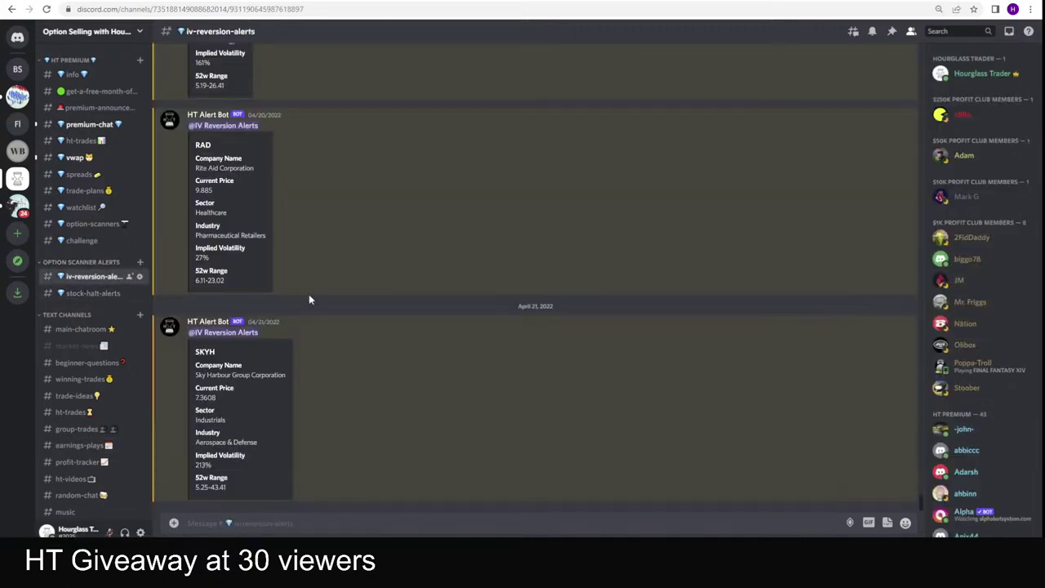
scroll(308, 300, "up", 3)
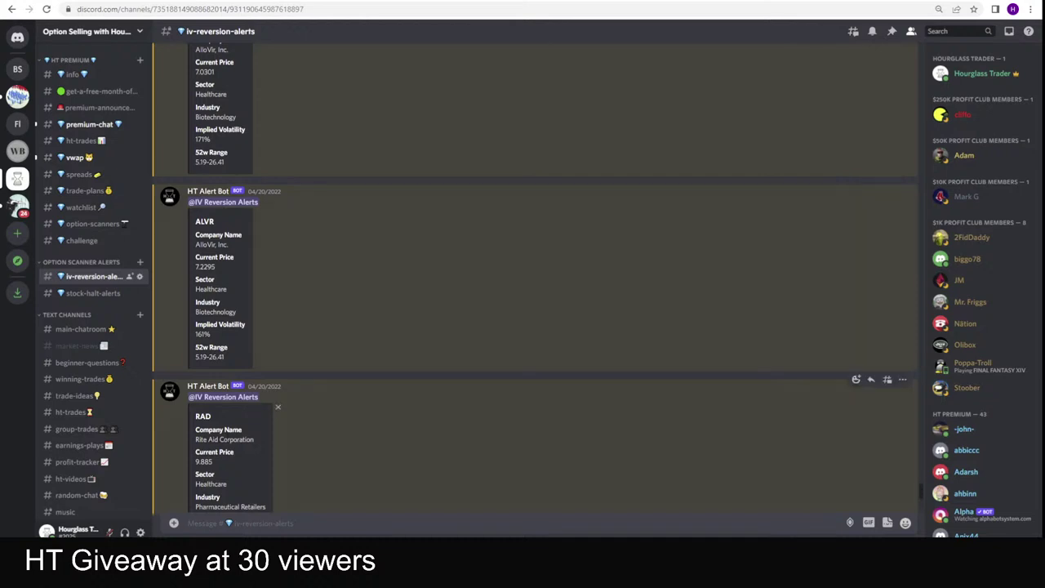
scroll(235, 392, "down", 2)
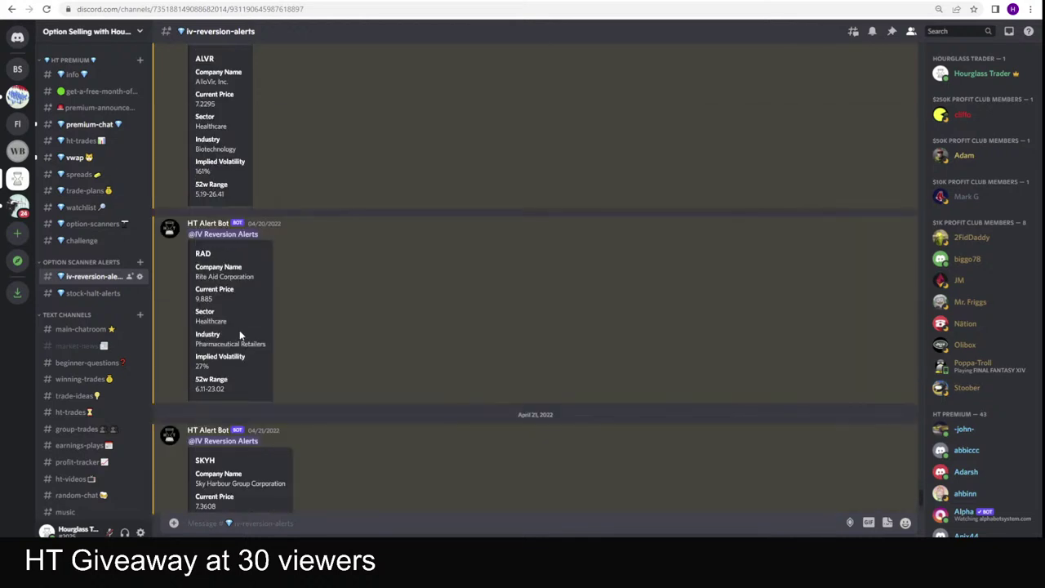
- Review the BBBY halt and resumption alerts in the stock-halt-alerts channel and the alert sign-up message in premium-announcements
left_click(84, 295)
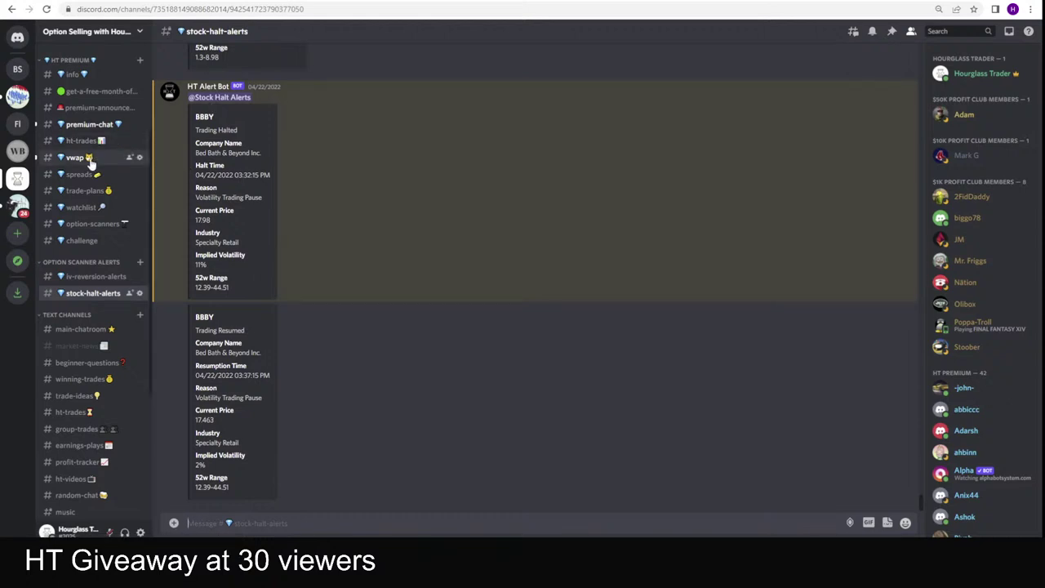
left_click(97, 107)
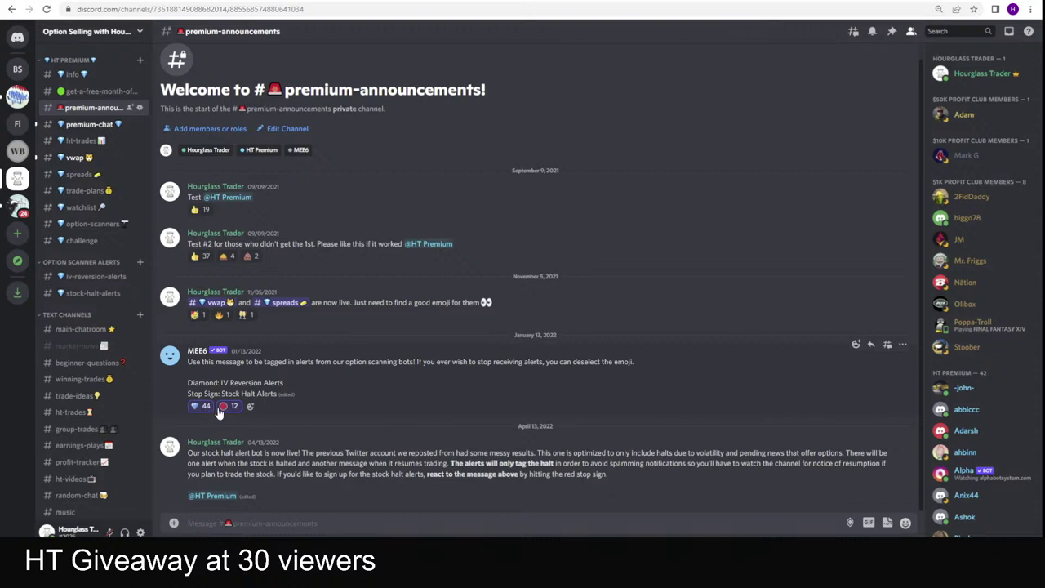
left_click(88, 298)
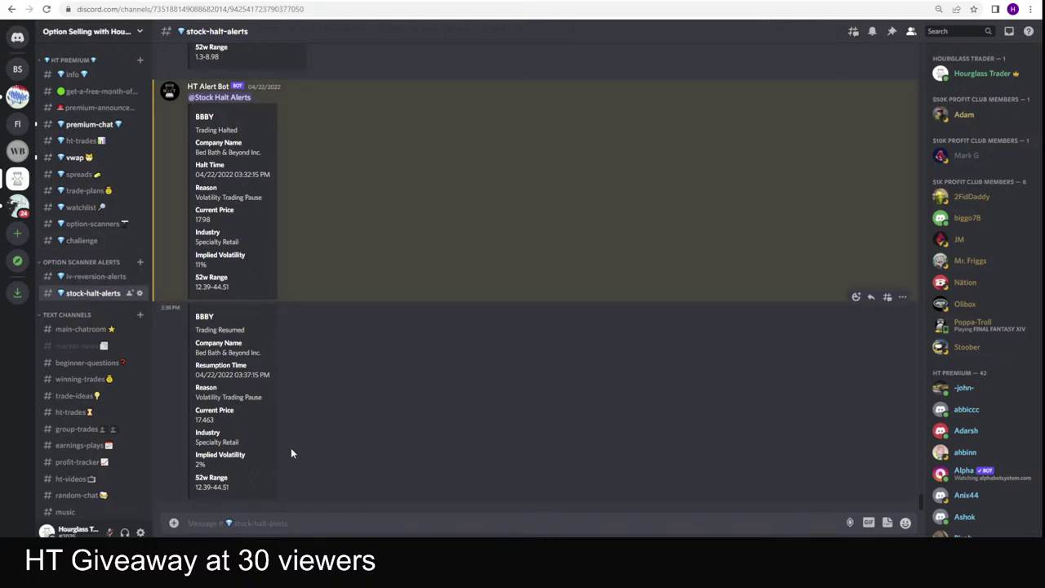
- Switch to thinkorswim and load the BBBY chart
key("alt+Tab")
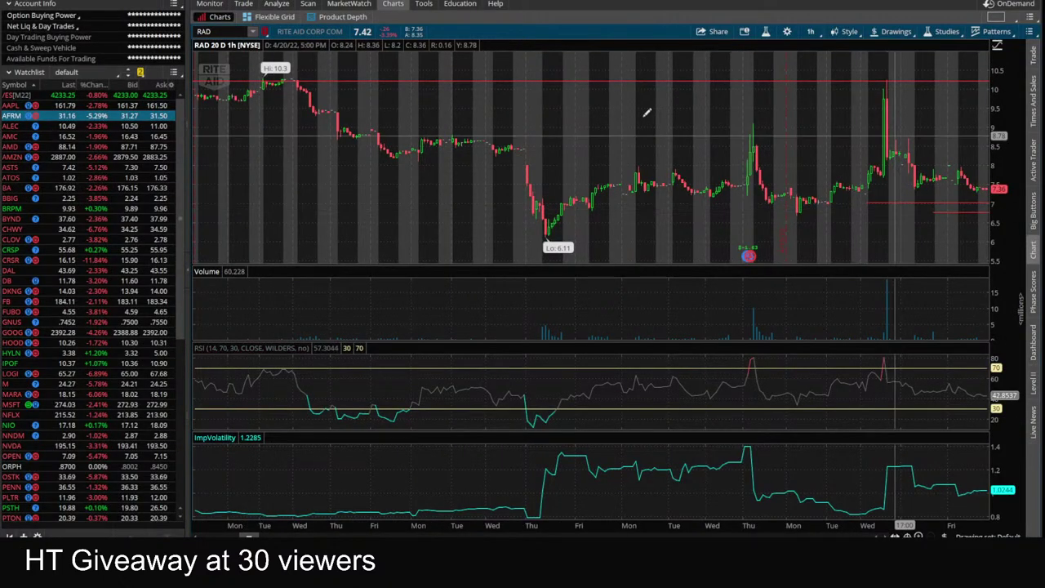
type("BB")
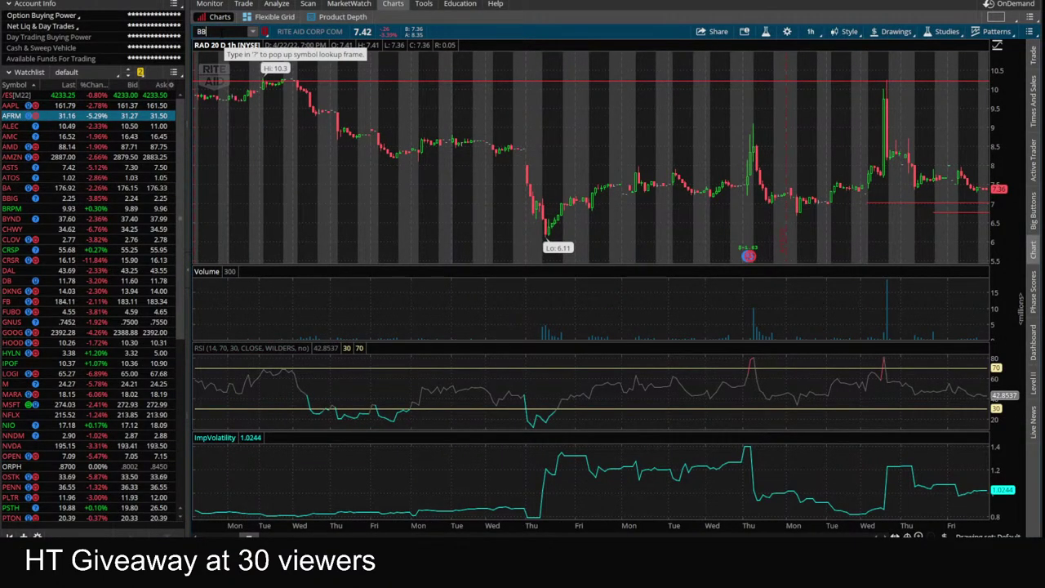
type("BY")
key("Return")
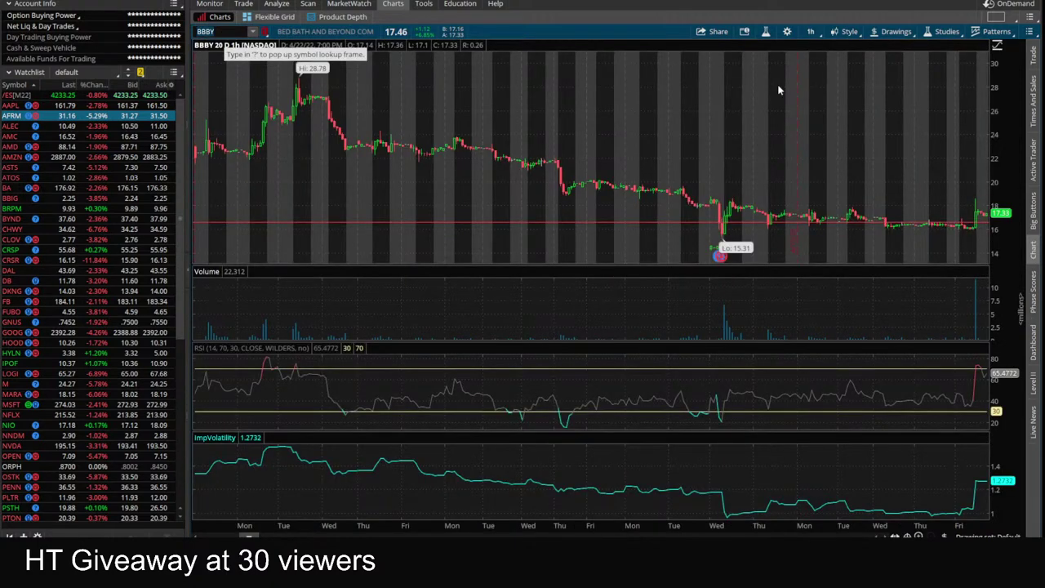
- Review the BBBY chart on the 180-day 4-hour timeframe and on the 10-day 30-minute timeframe
left_click(811, 32)
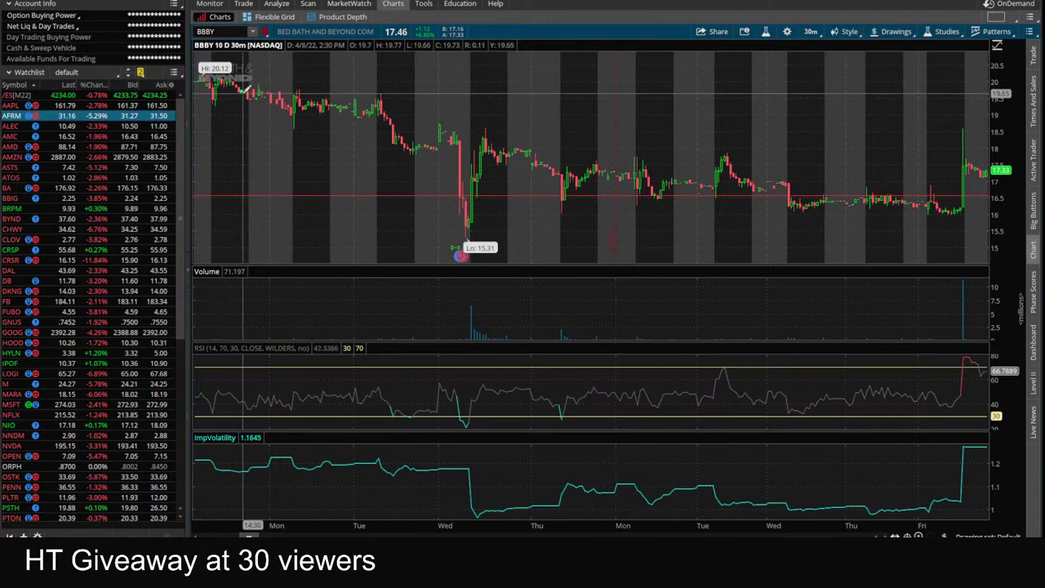
left_click(812, 33)
left_click(778, 152)
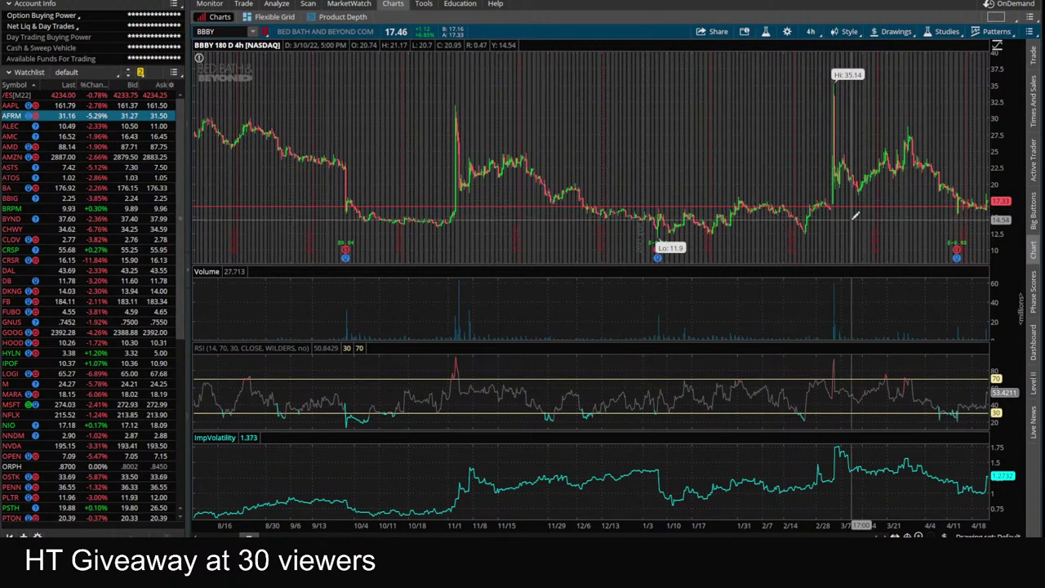
left_click(810, 31)
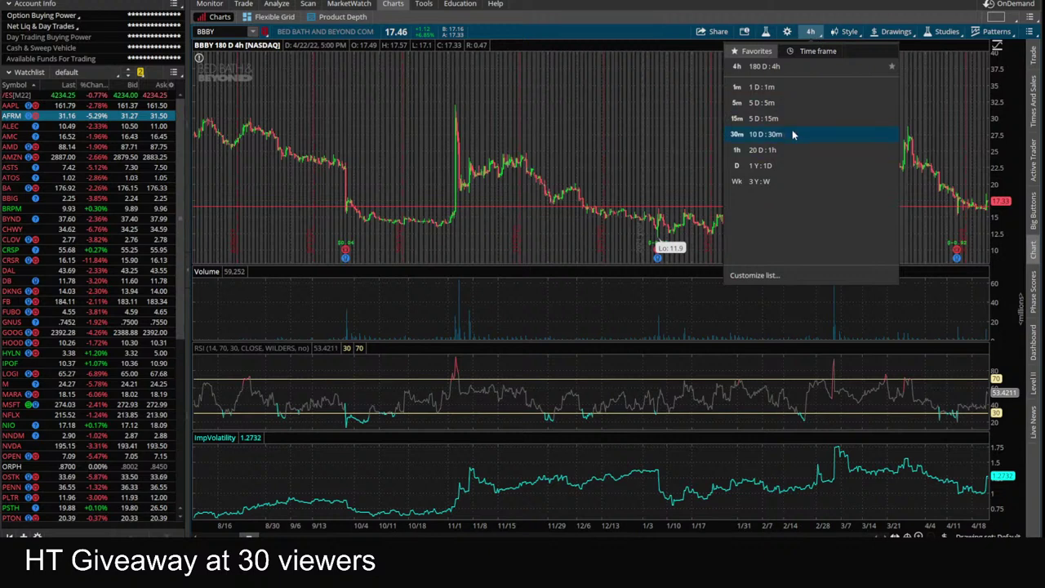
left_click(780, 135)
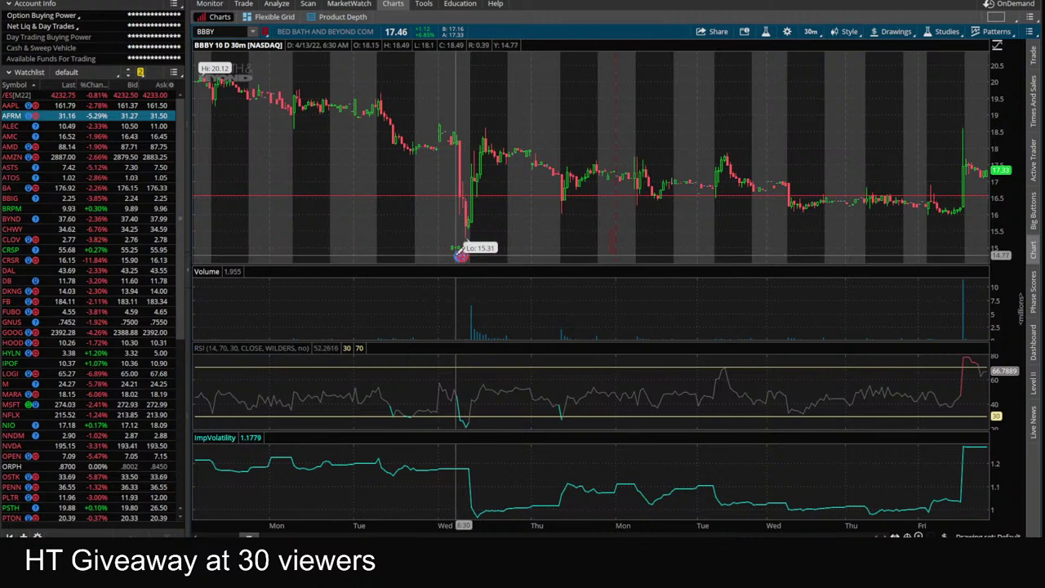
mouse_move(461, 253)
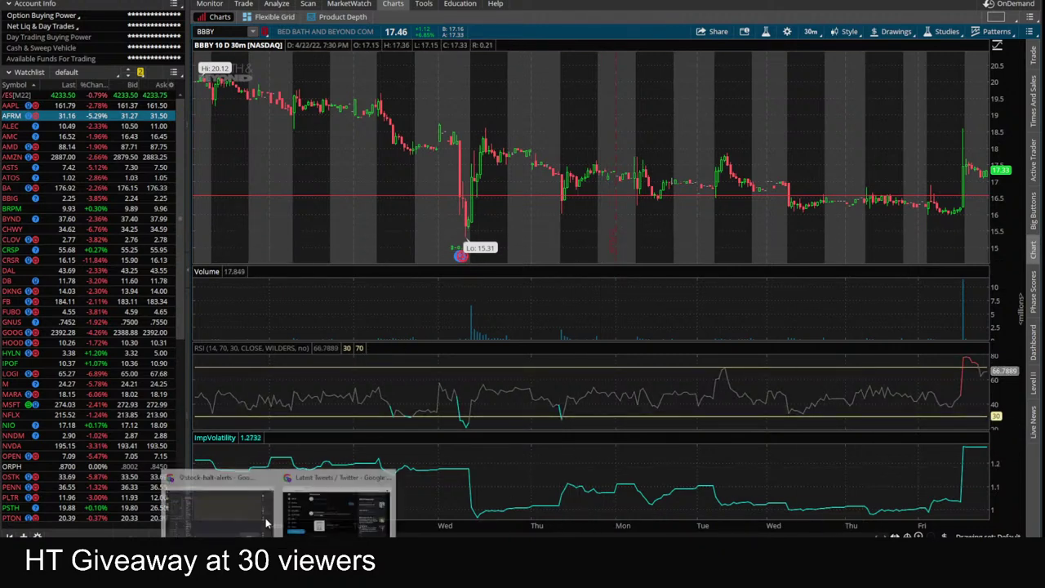
- Switch to Discord to check the BBBY stock halt alerts, view the HT Profit Tracker sheet, and return to the trading platform
left_click(265, 517)
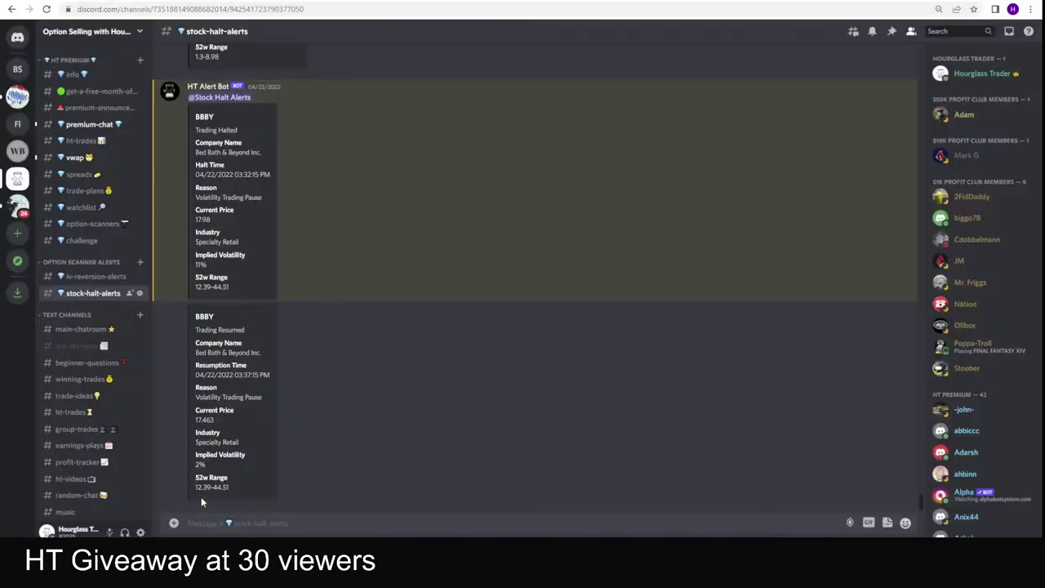
left_click(160, 2)
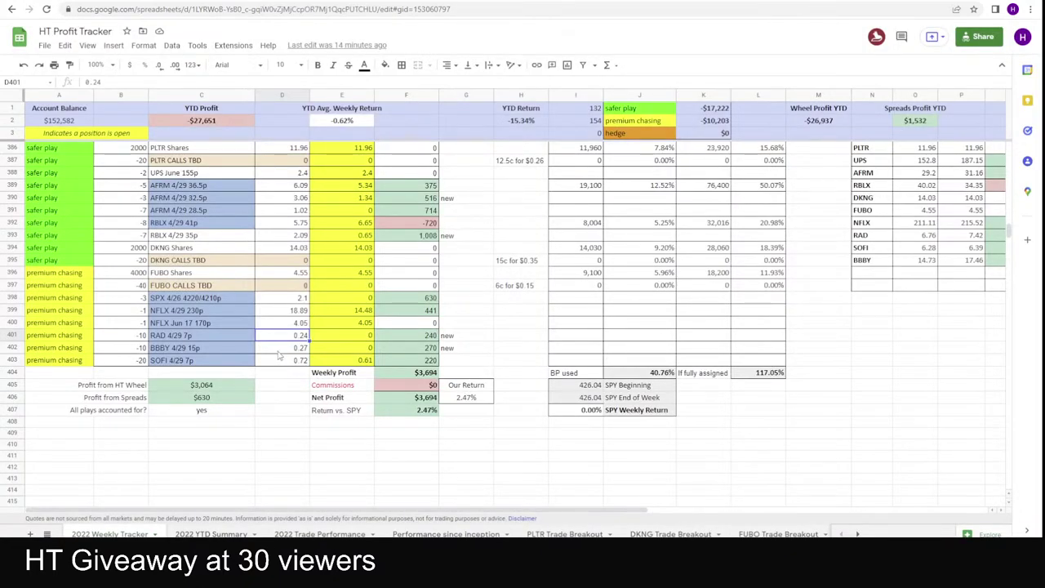
key("alt+Tab")
- Open BBBY's 29 APR 22 option chain and chart the 15-strike put on the 5-day 5-minute timeframe
left_click(243, 4)
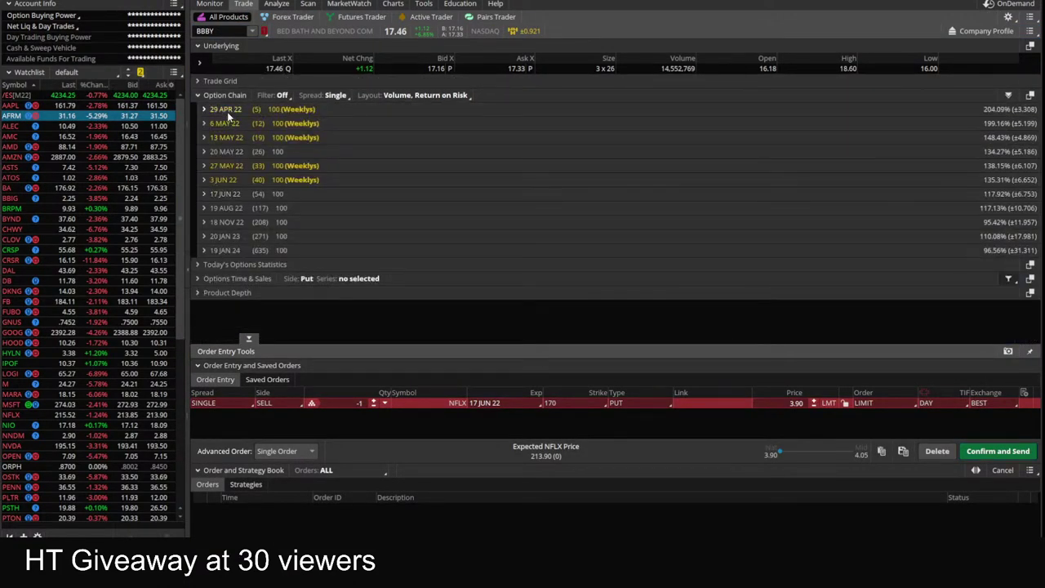
left_click(227, 111)
scroll(881, 330, "down", 1)
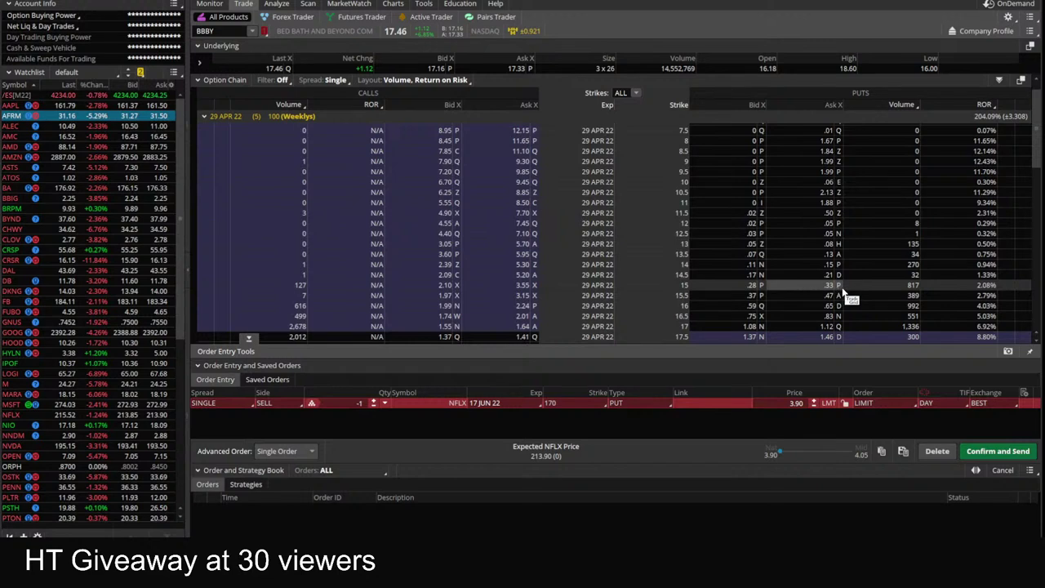
left_click(830, 286)
right_click(831, 291)
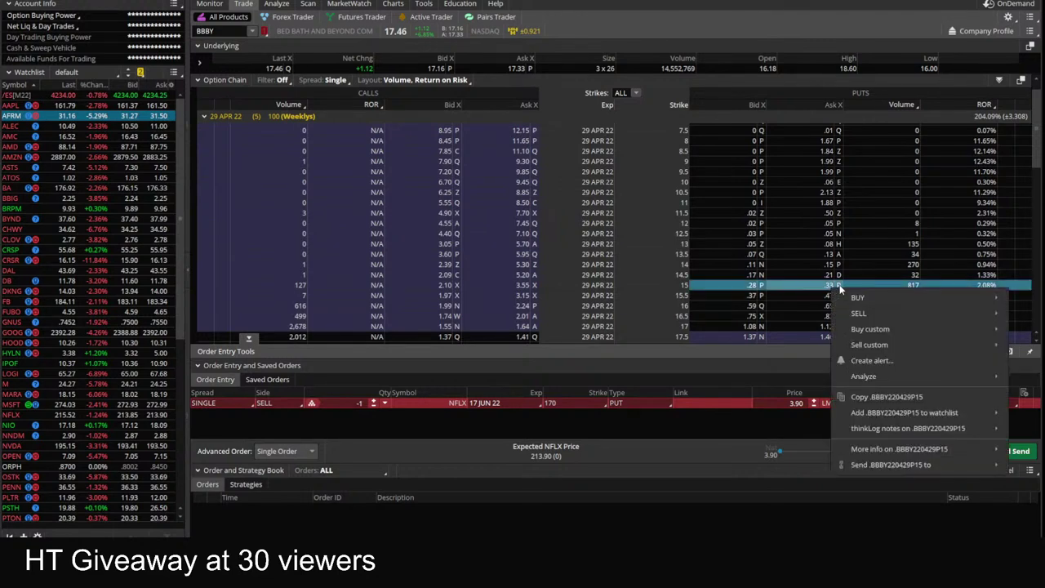
mouse_move(896, 466)
mouse_move(874, 450)
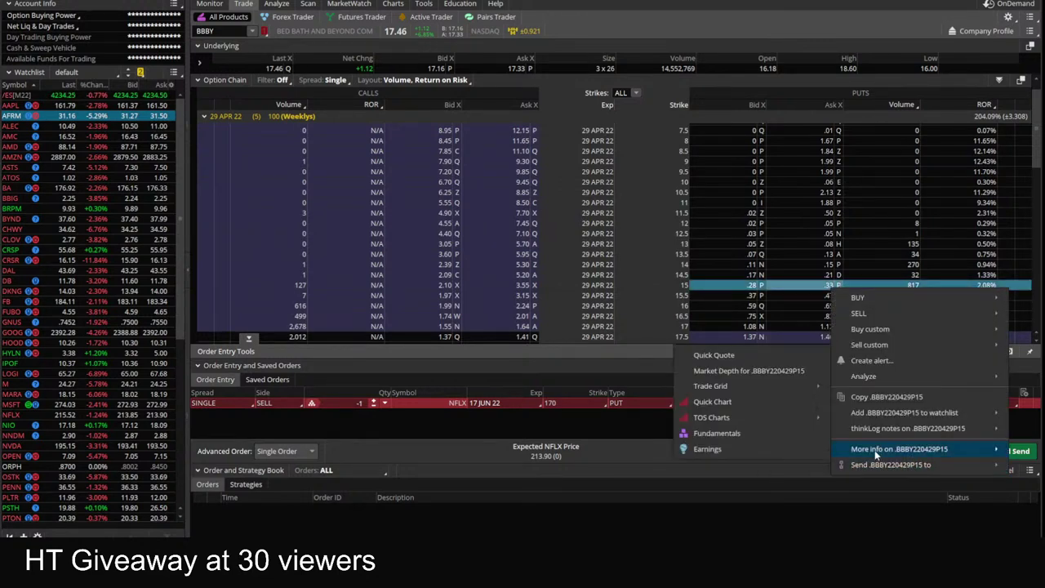
mouse_move(770, 419)
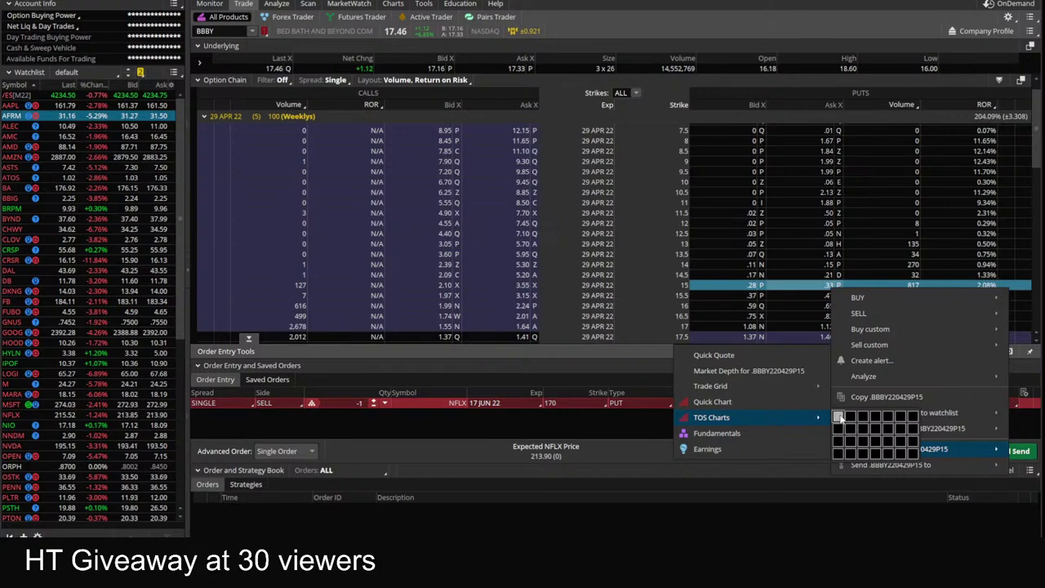
left_click(841, 420)
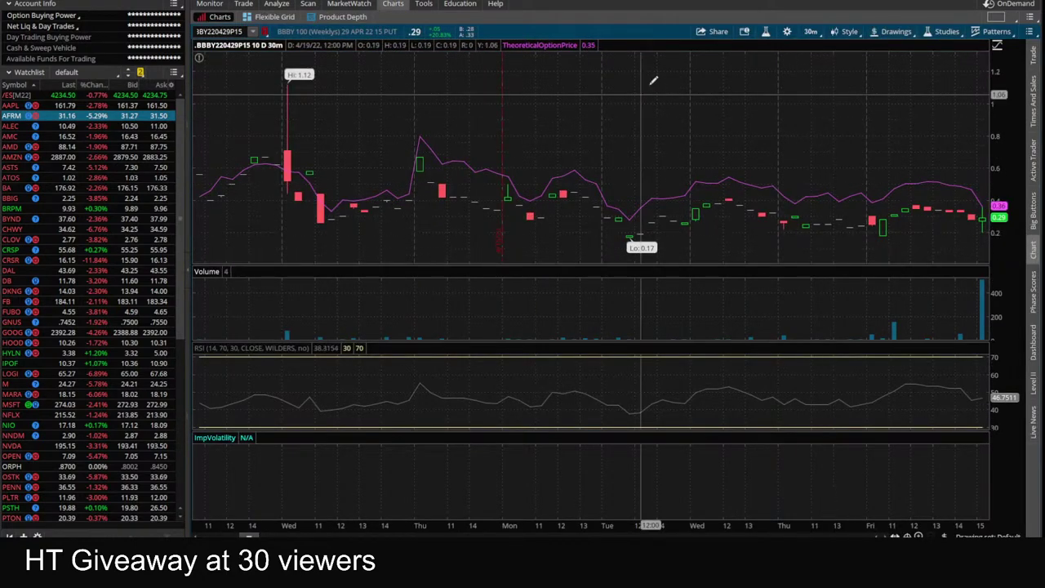
left_click(806, 32)
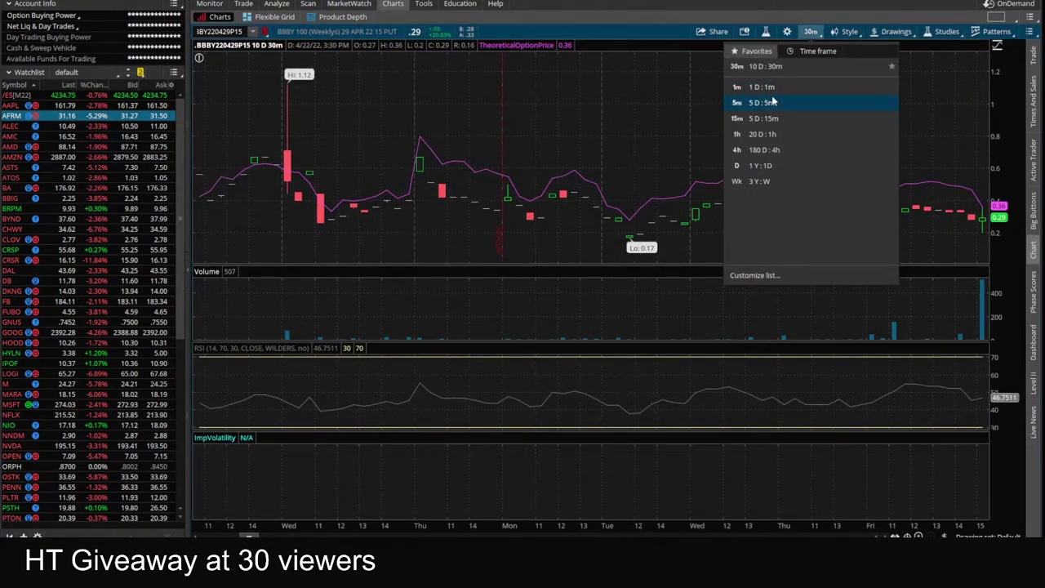
left_click(772, 103)
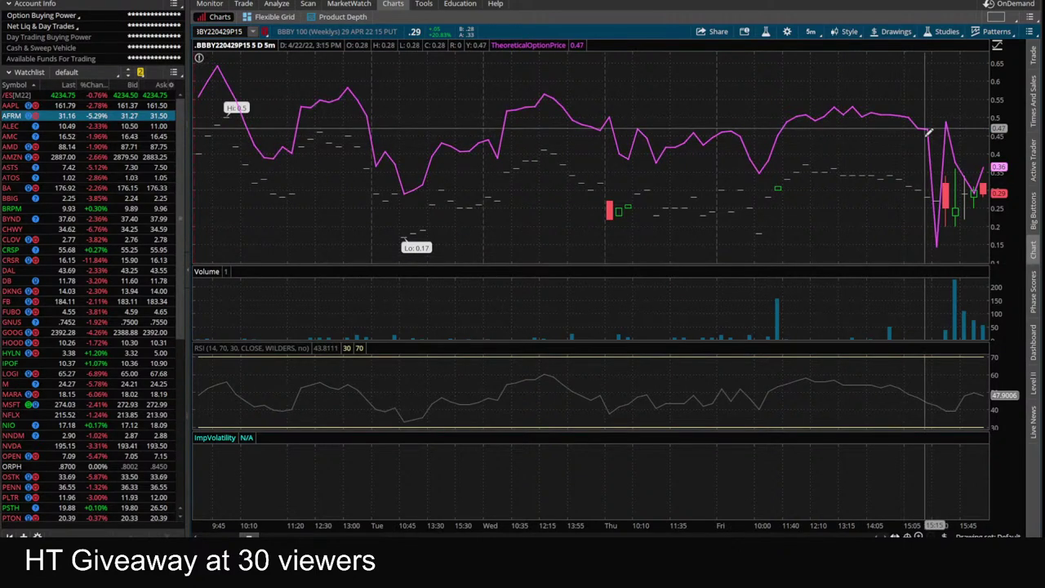
- Split the chart area into two side-by-side cells and load BBBY in the empty one on the 5-day 5-minute timeframe
left_click(996, 16)
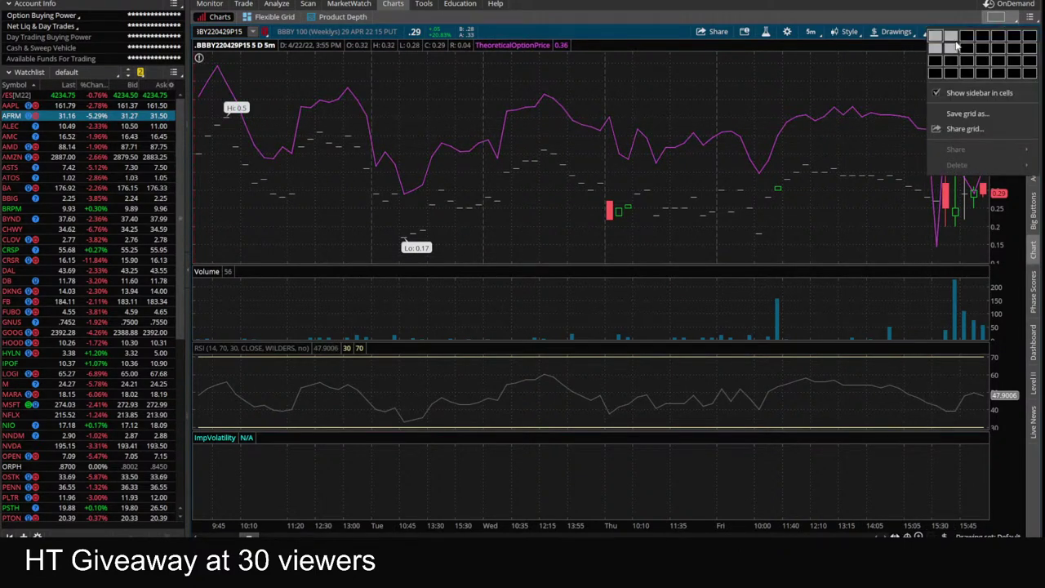
left_click(952, 38)
left_click(649, 31)
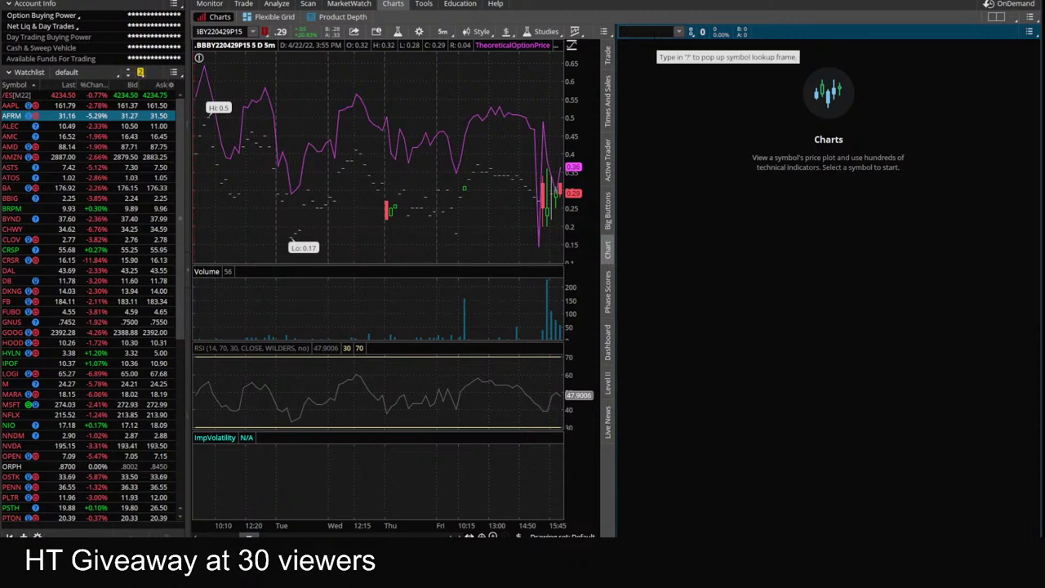
type("BBBY")
key("Return")
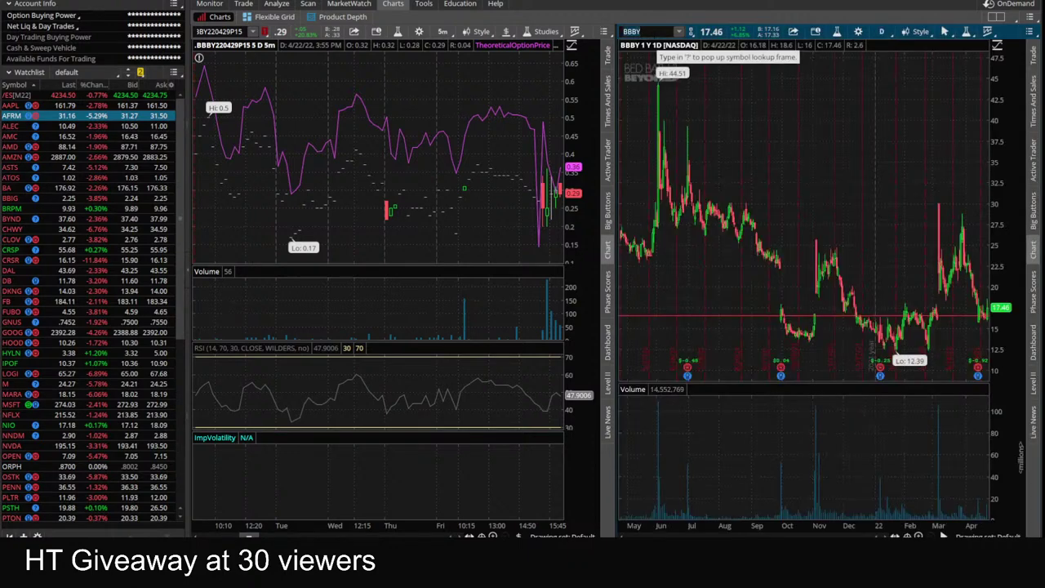
left_click(882, 33)
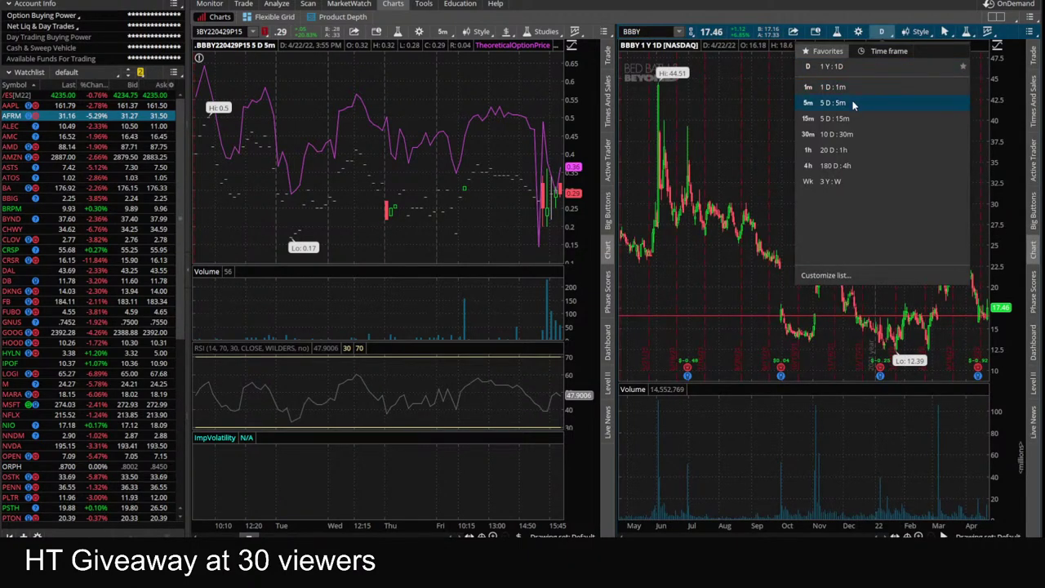
left_click(856, 103)
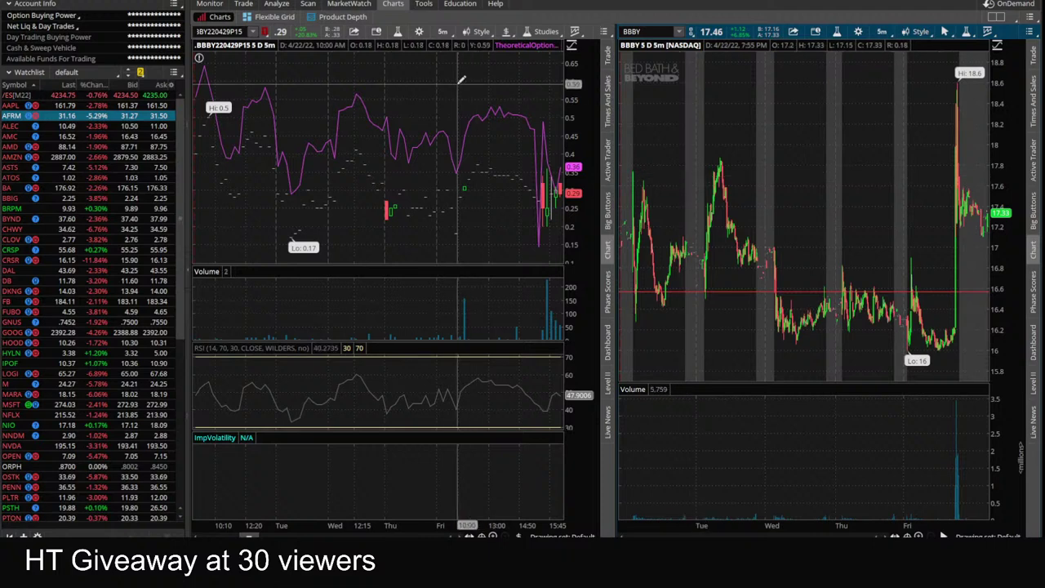
- Set both the option chart and the BBBY stock chart to the 1-day 1-minute timeframe for comparison
left_click(441, 31)
left_click(400, 88)
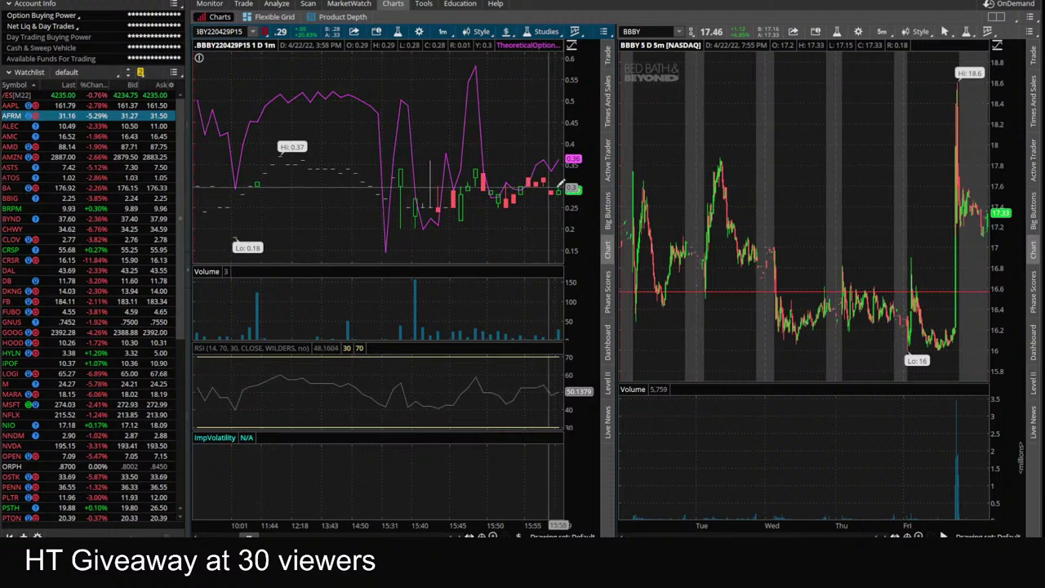
left_click(882, 31)
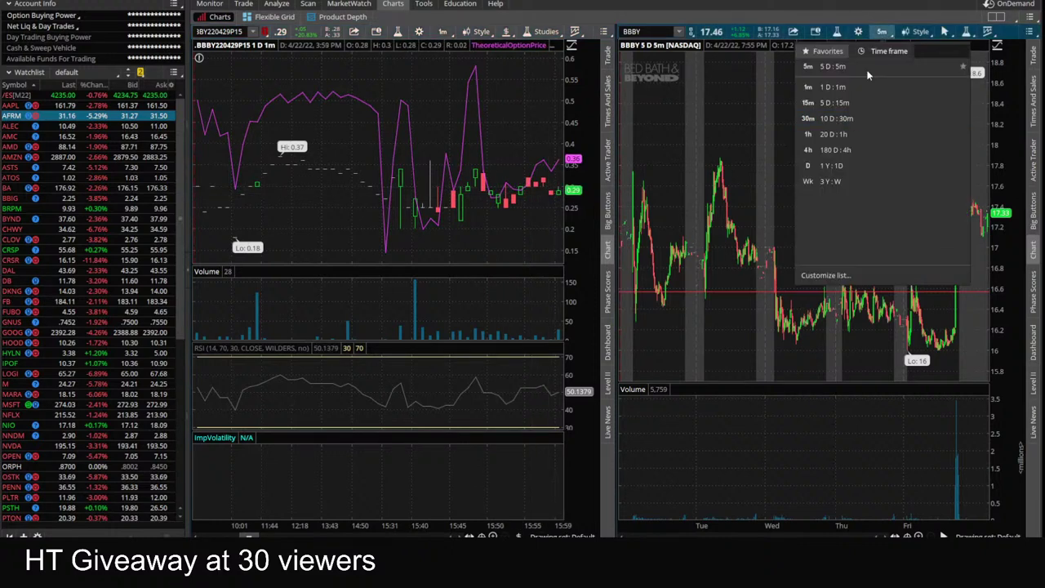
left_click(840, 85)
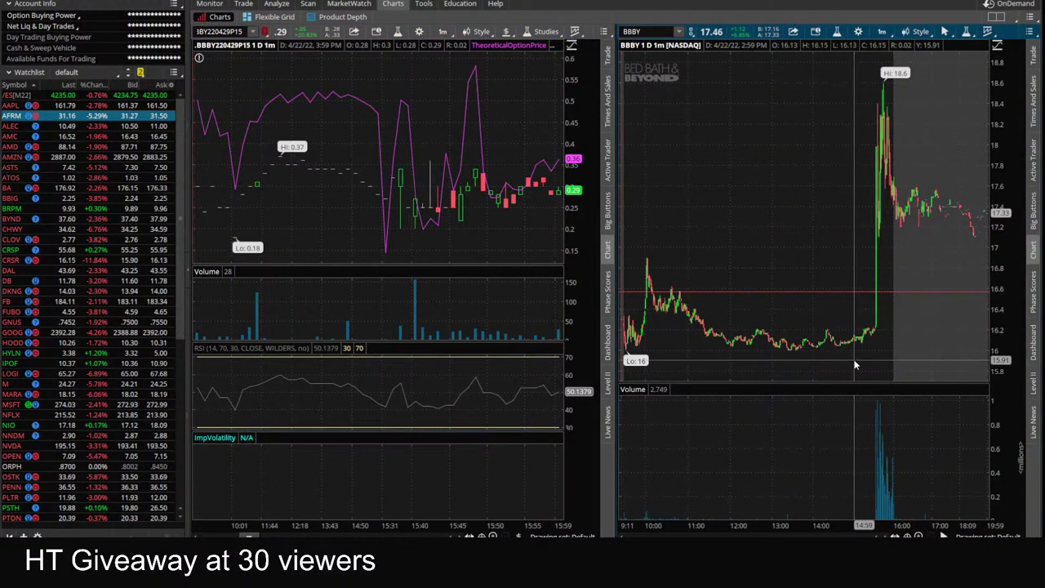
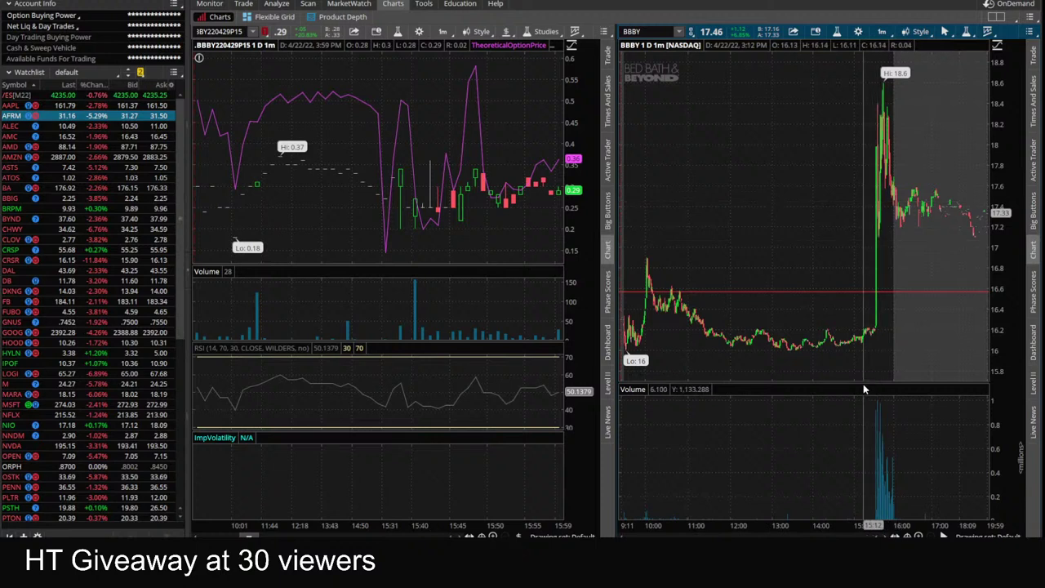
mouse_move(864, 390)
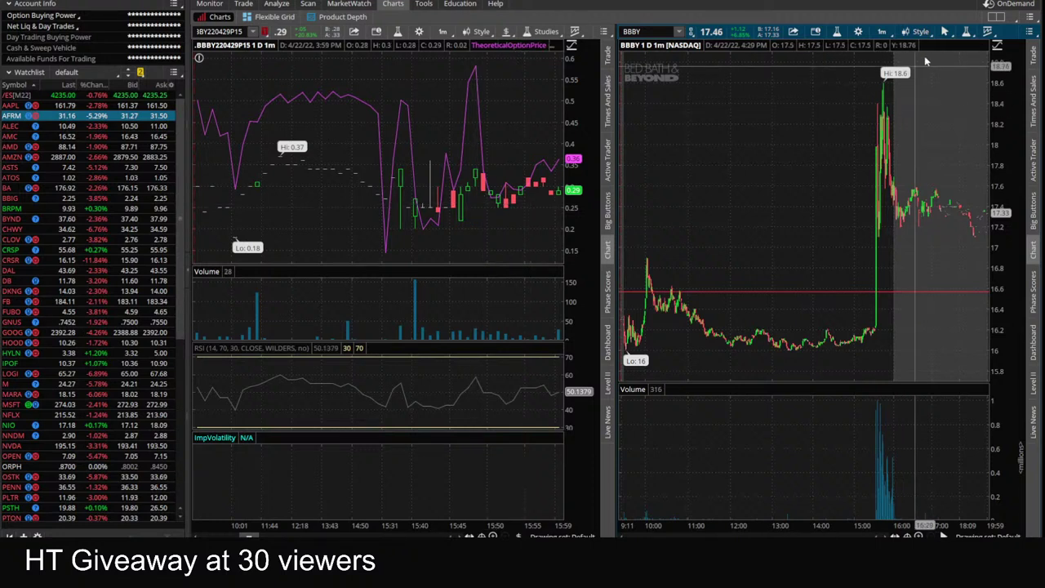
- Return to a single-chart layout and load BBBY on the 5-day 5-minute timeframe
left_click(996, 17)
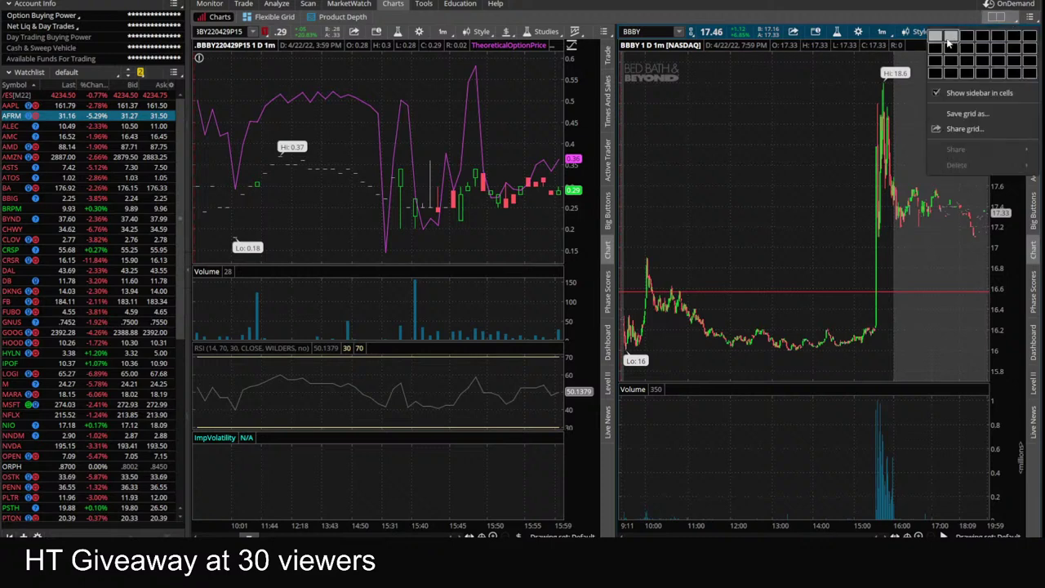
left_click(947, 39)
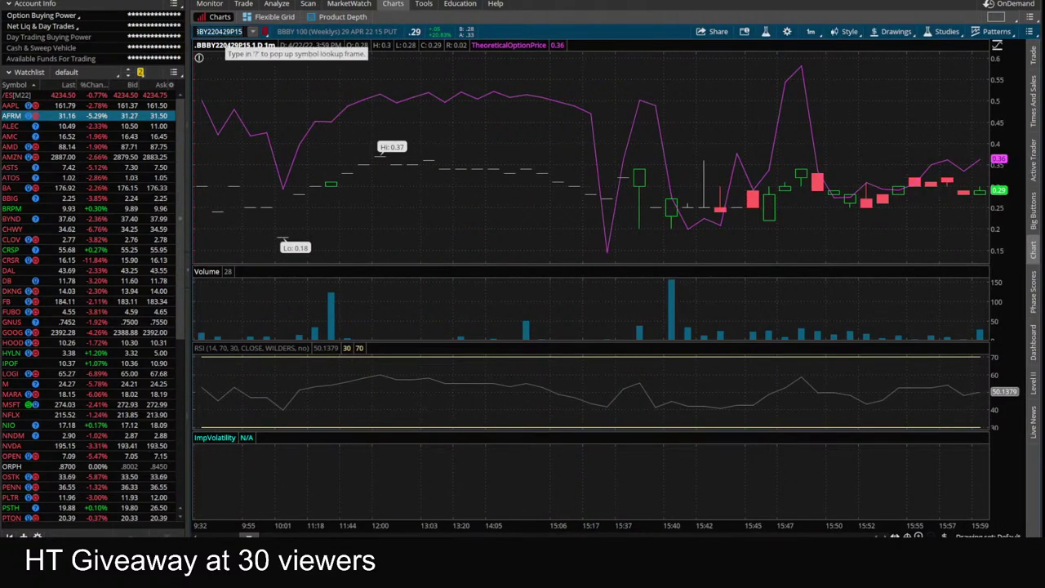
type("BBBY")
key("Return")
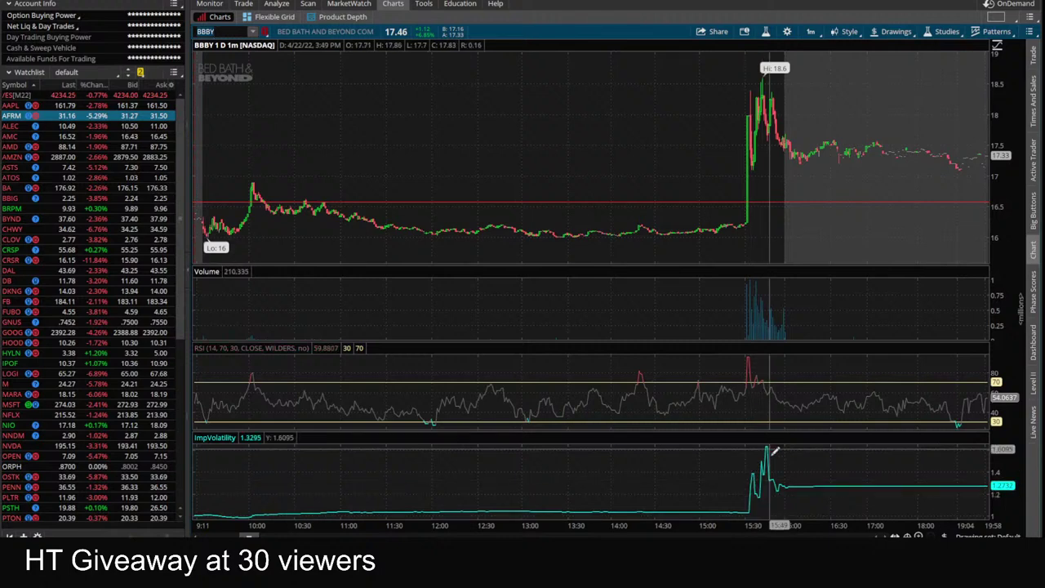
left_click(811, 31)
left_click(780, 88)
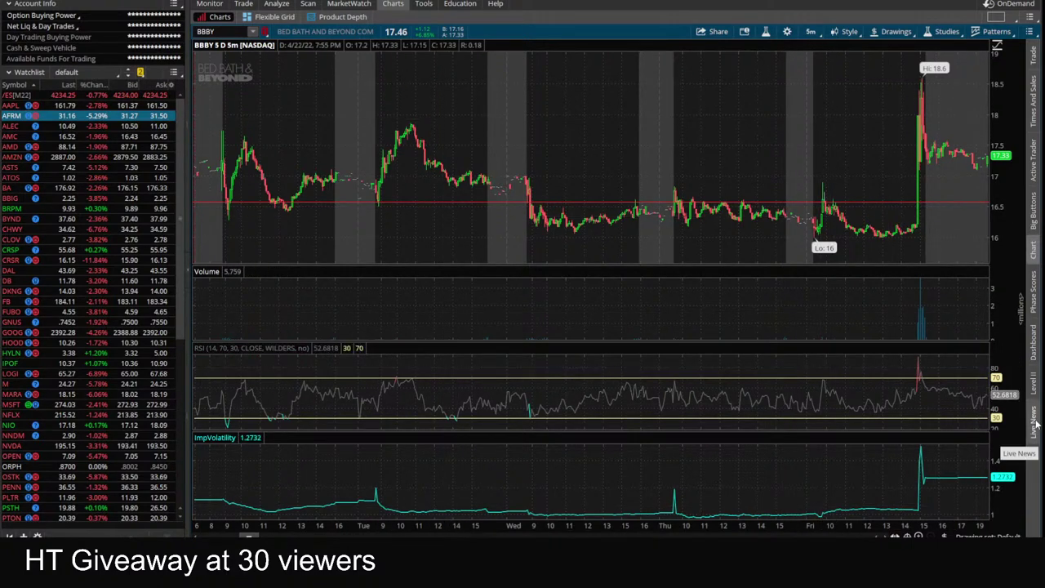
- Draw a horizontal line at the 15 price level on the BBBY chart and remove the older line near 16.5
left_click_drag(1008, 122, 1009, 152)
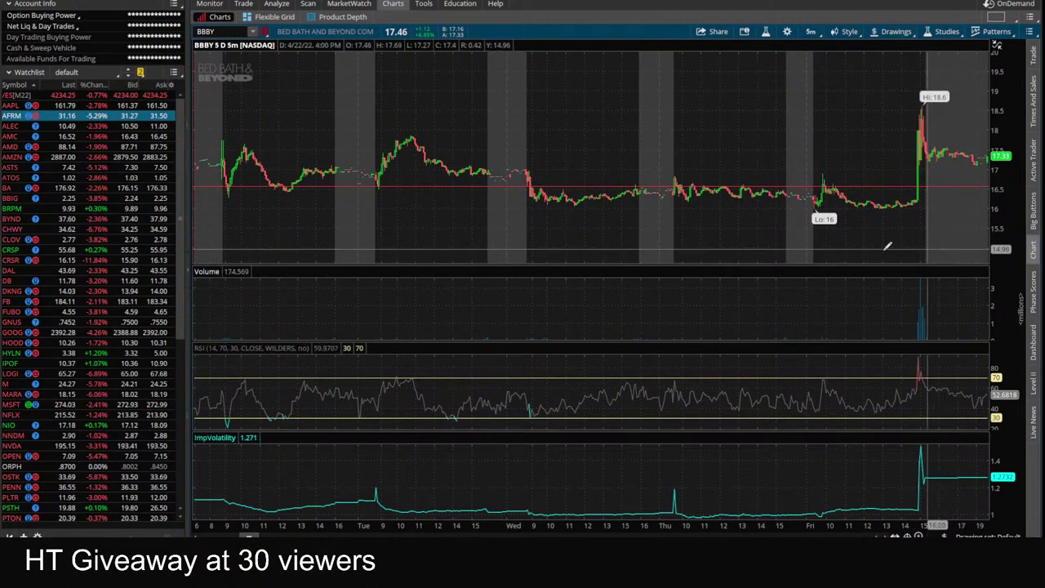
left_click(539, 247)
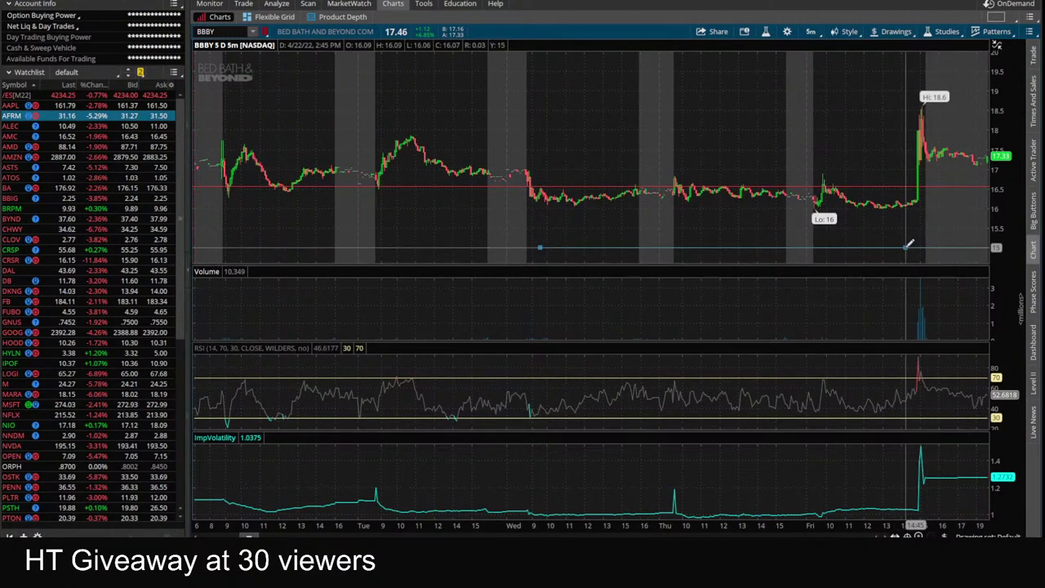
right_click(908, 190)
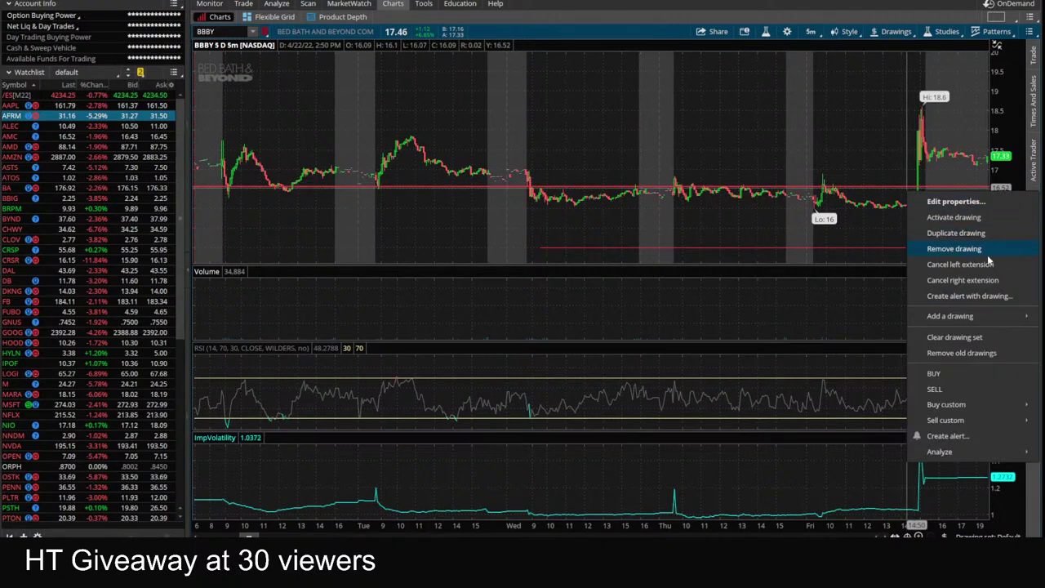
left_click(973, 249)
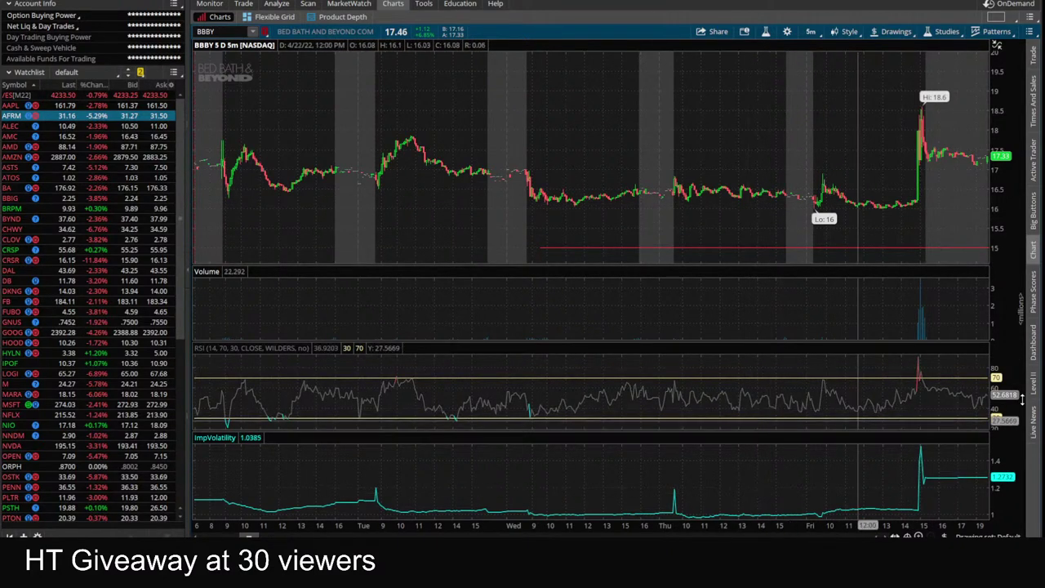
- Read the BBBY headlines in the Live News gadget and close it
left_click(1033, 429)
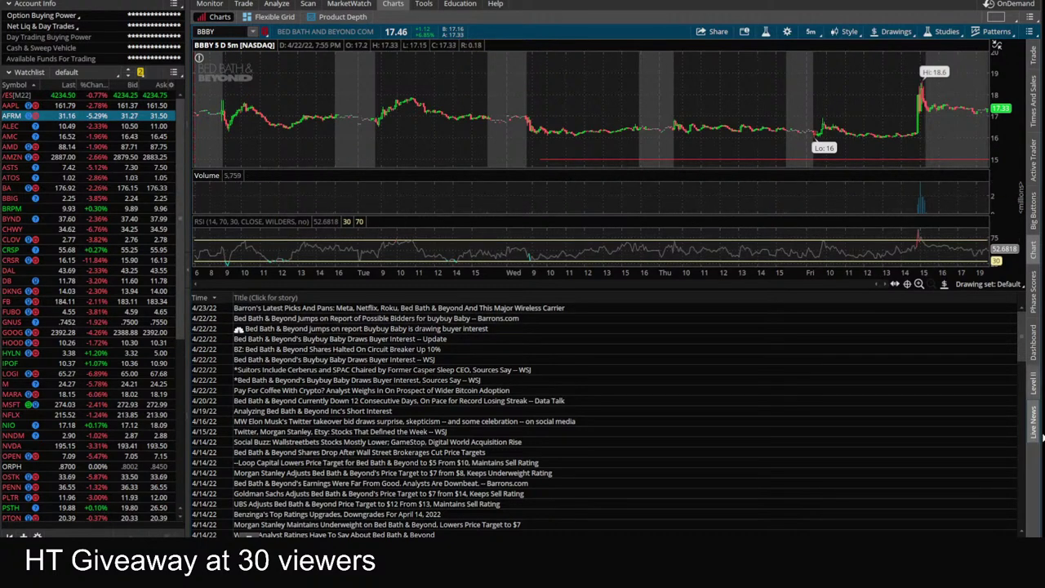
left_click(1033, 429)
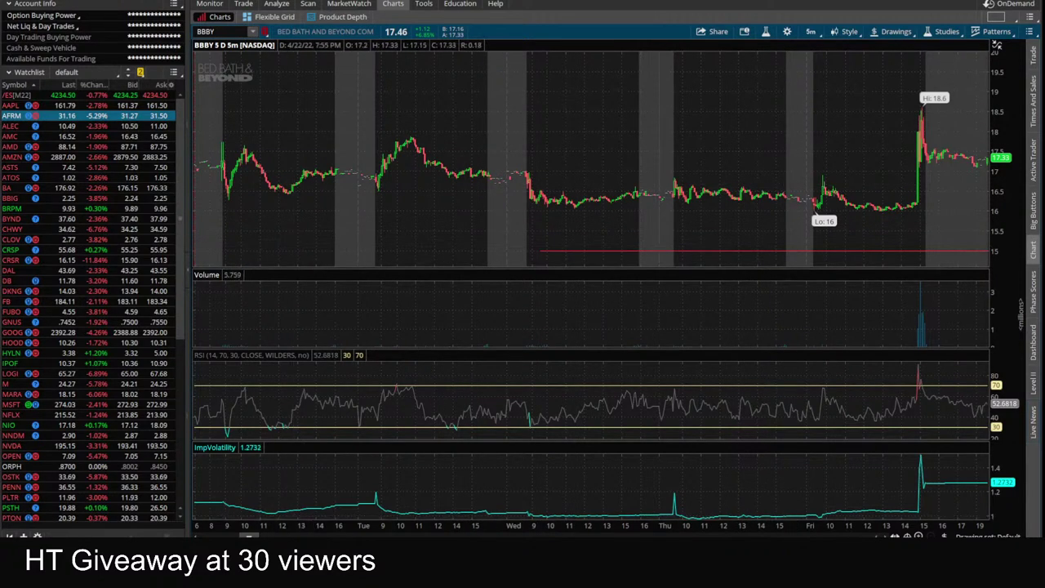
- Review the week of 4/24 positions in the HT Profit Tracker spreadsheet and the BBBY halt alerts in Discord, returning to thinkorswim
mouse_move(277, 572)
left_click(216, 510)
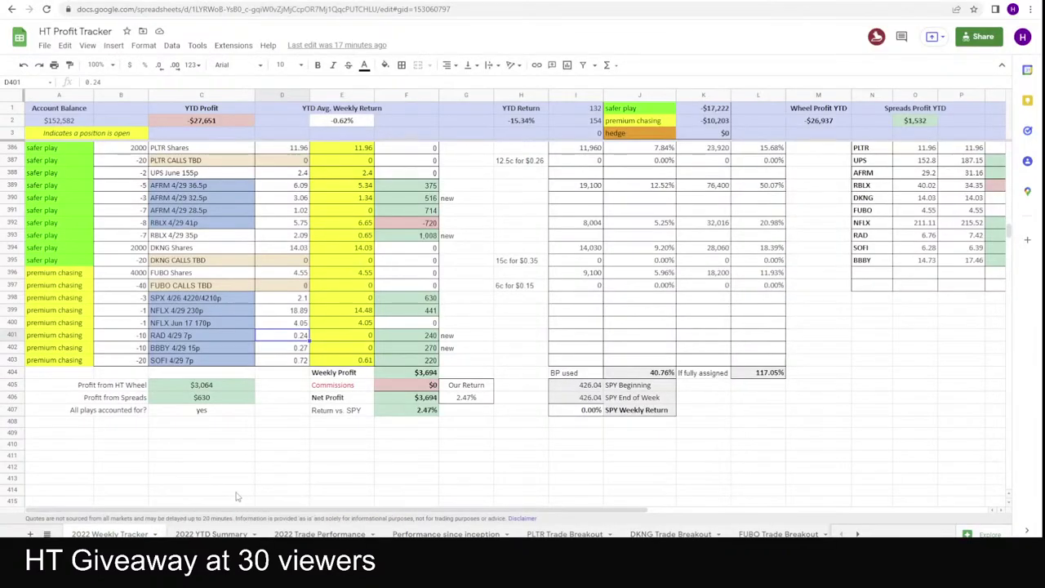
key("ctrl+Tab")
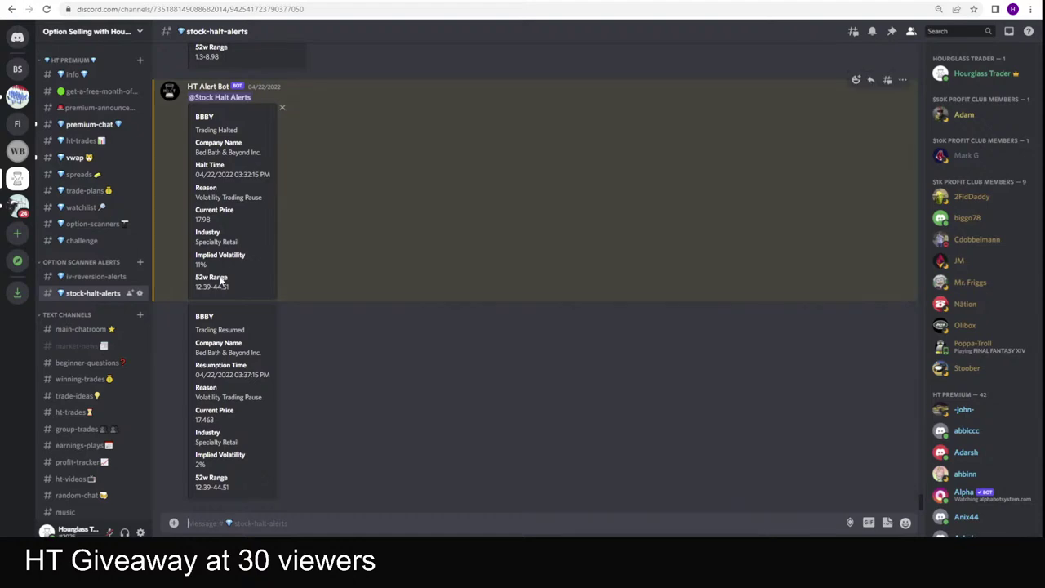
key("ctrl+Tab")
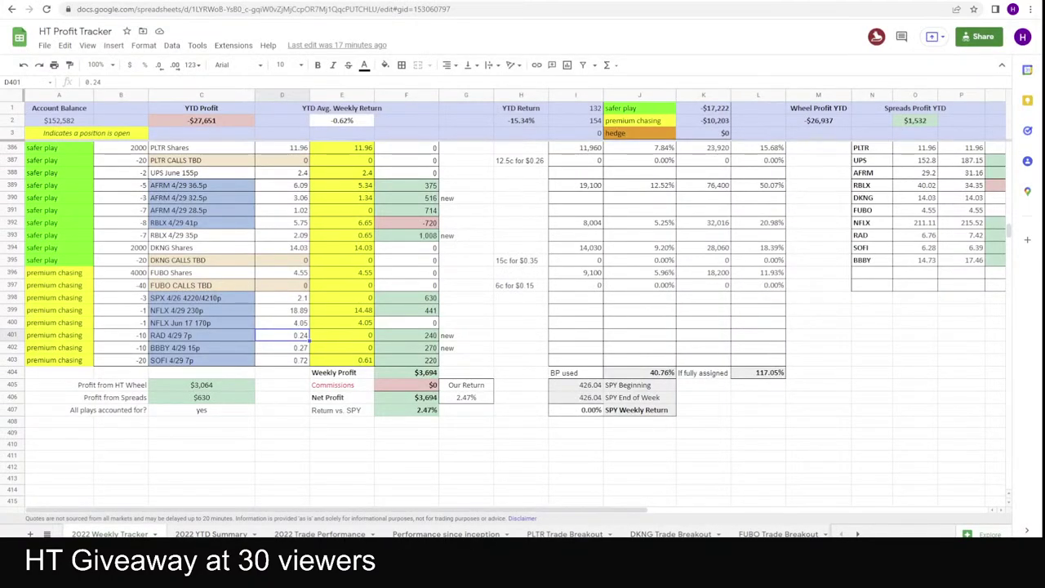
key("alt+Tab")
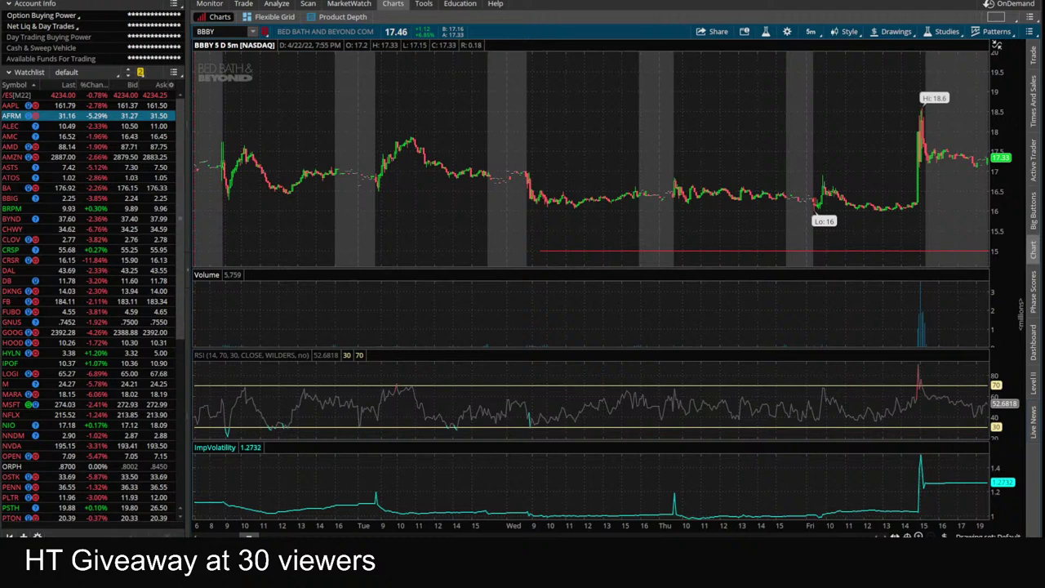
- Switch to the HT Profit Tracker and select the SOFI 4/29 7p position in the week of 4/24 table
mouse_move(278, 563)
mouse_move(246, 535)
left_click(220, 510)
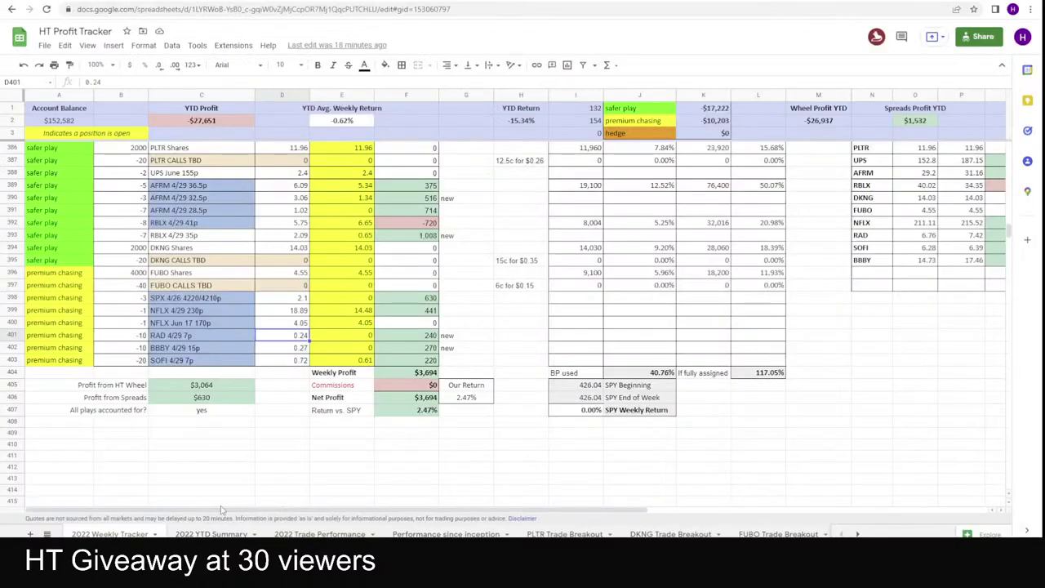
left_click(193, 362)
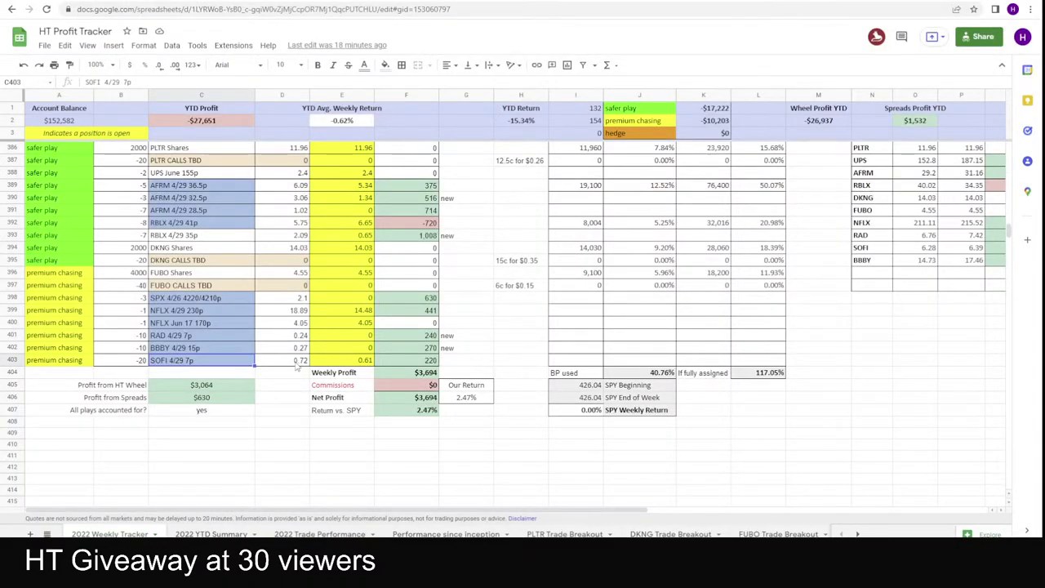
- Switch to thinkorswim and load SOFI on the chart
key("alt+Tab")
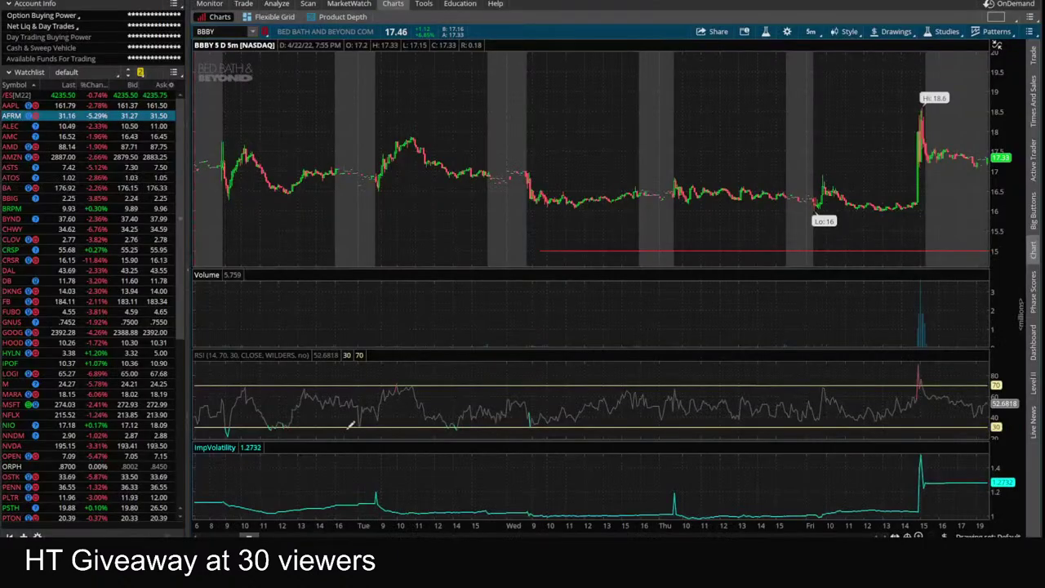
type("S")
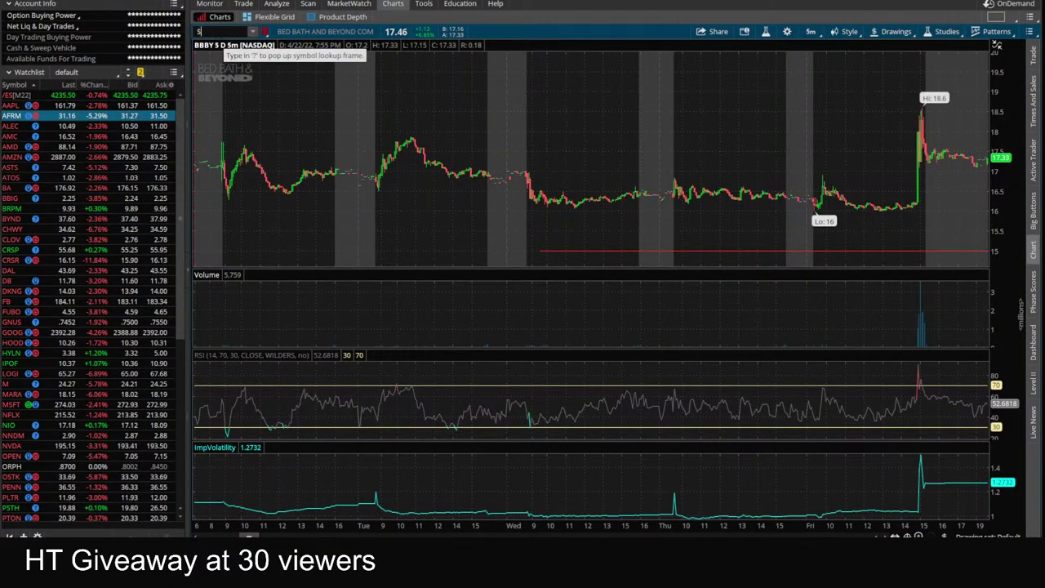
type("OFI")
key("Return")
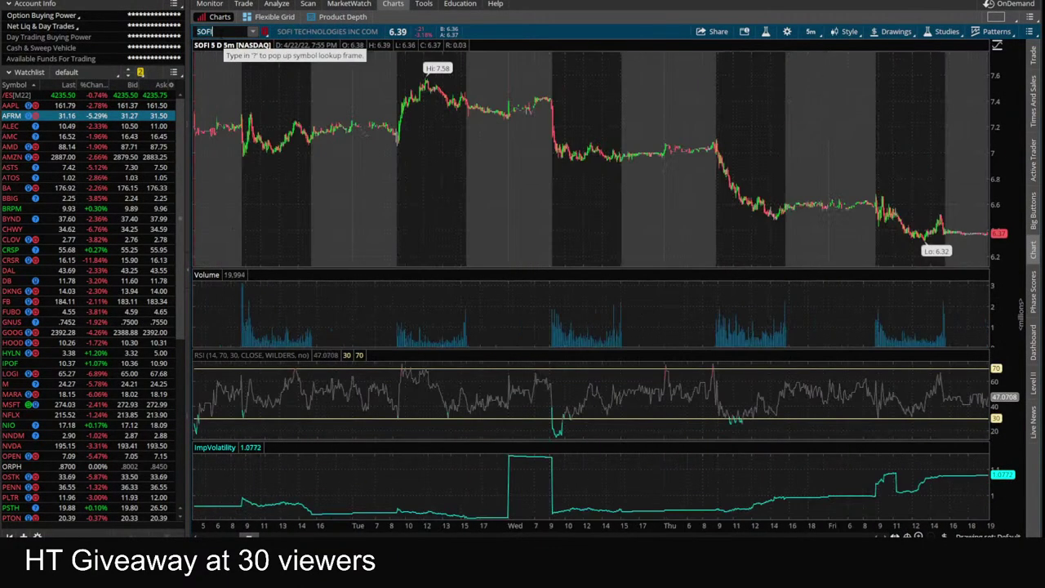
- View the SOFI chart on the 20-day 1-hour timeframe and set it to 180-day 4-hour
left_click(810, 31)
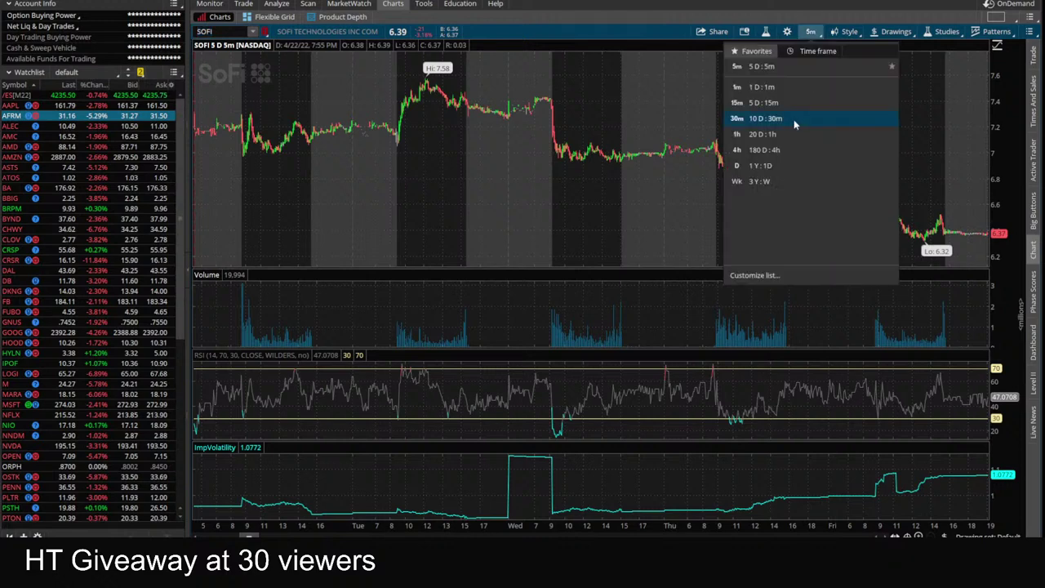
left_click(773, 136)
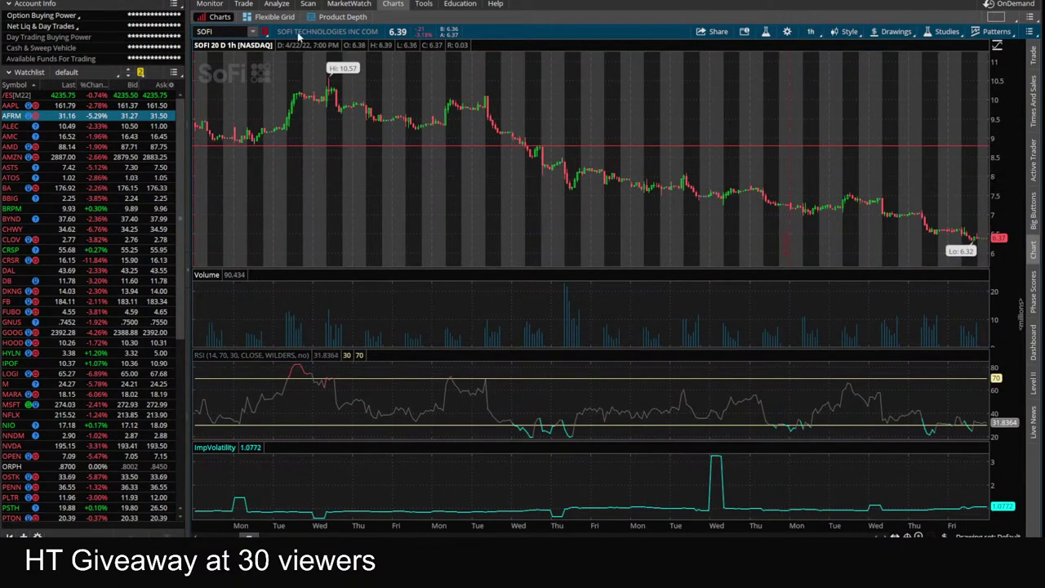
left_click(810, 31)
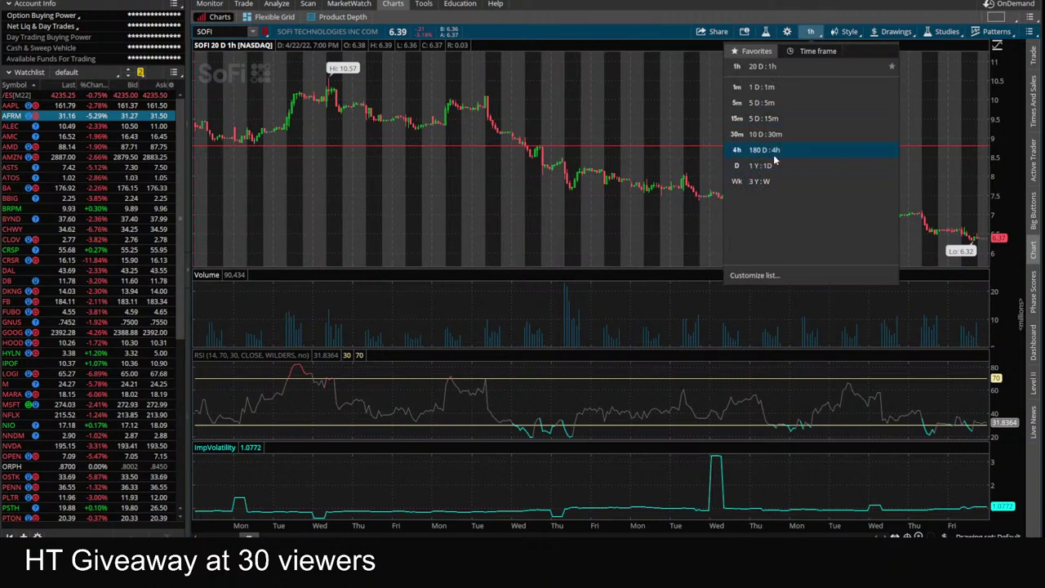
left_click(775, 152)
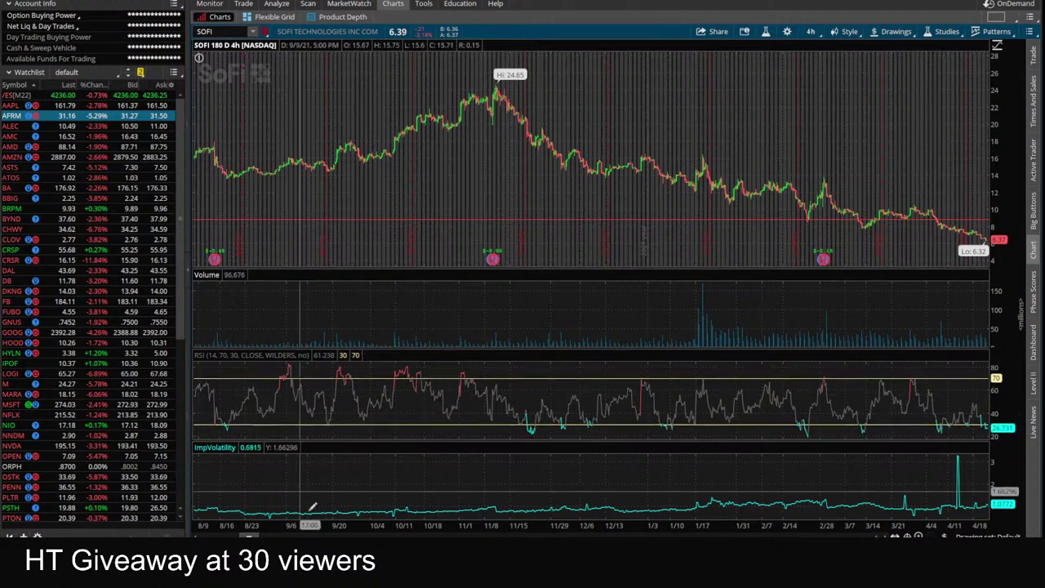
- Check the SOFI 4/29 7p figures in the HT Profit Tracker's week of 4/24 table and return to the SOFI chart in thinkorswim
left_click(241, 500)
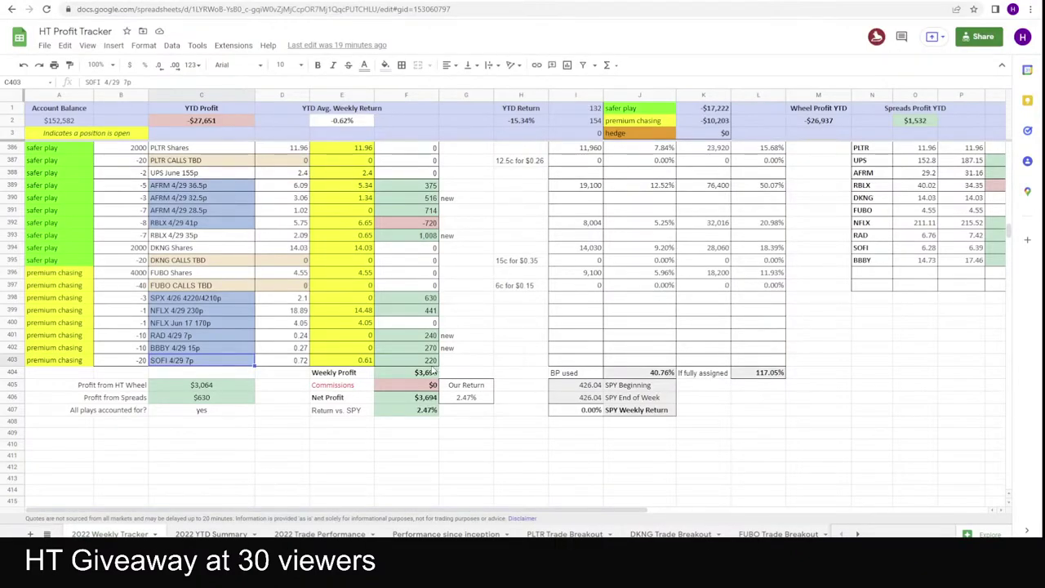
scroll(275, 199, "up", 1)
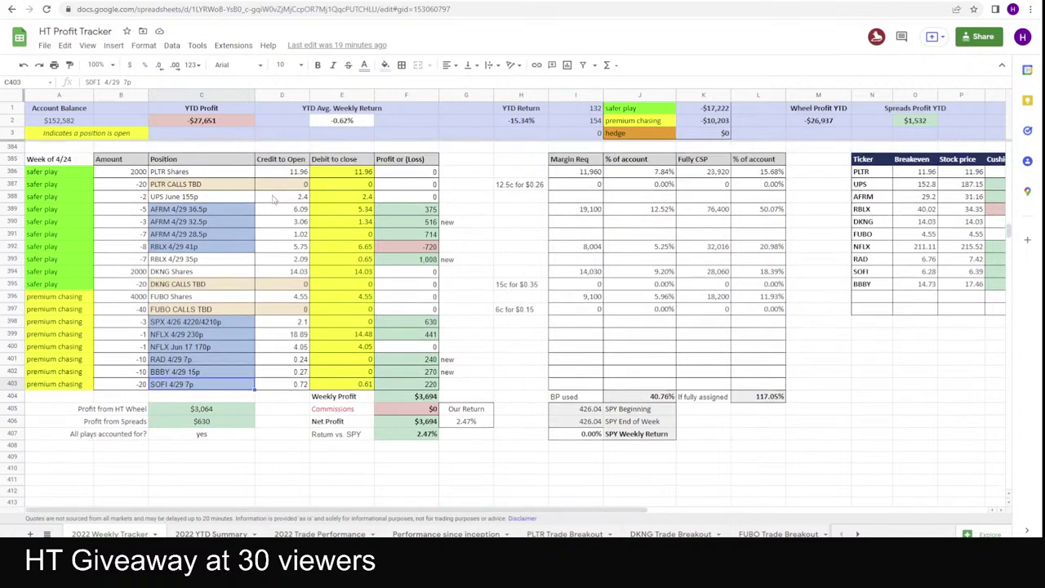
scroll(229, 350, "down", 1)
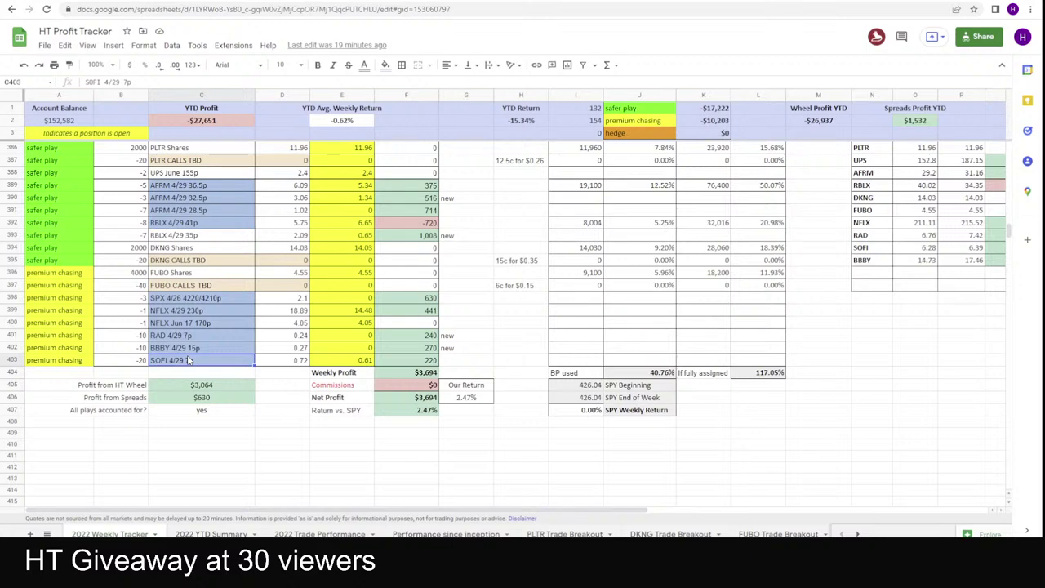
key("alt+Tab")
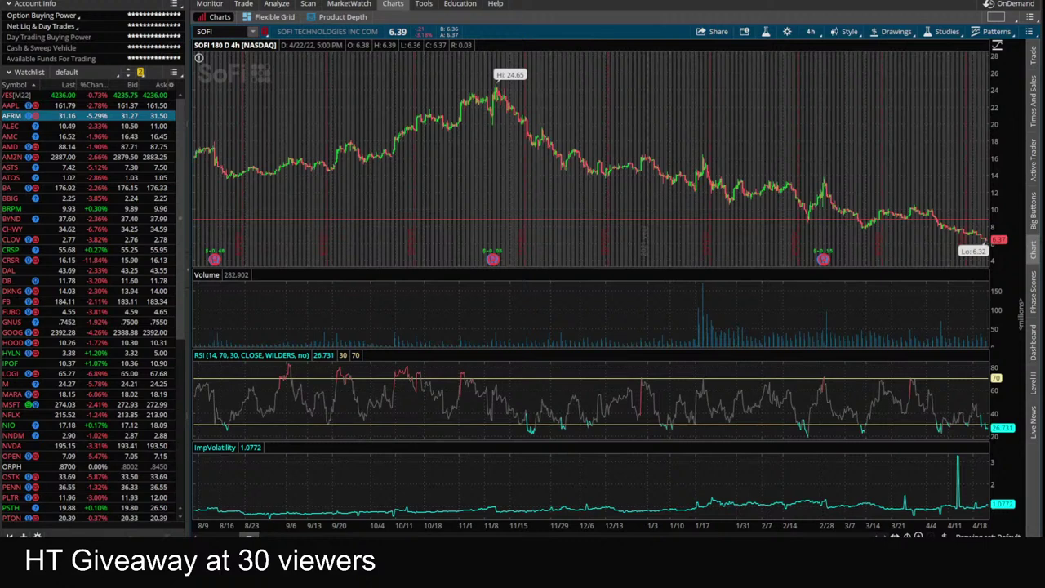
- Examine the previous week's SPY beginning price, ending price and weekly return in the HT Profit Tracker, checking back with the SOFI chart
left_click(253, 480)
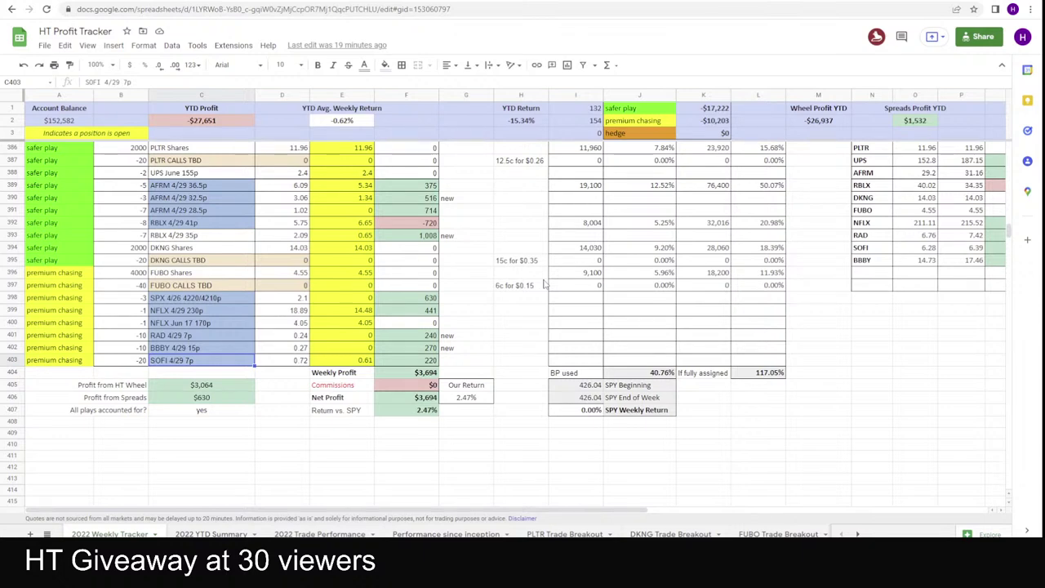
scroll(612, 269, "up", 5)
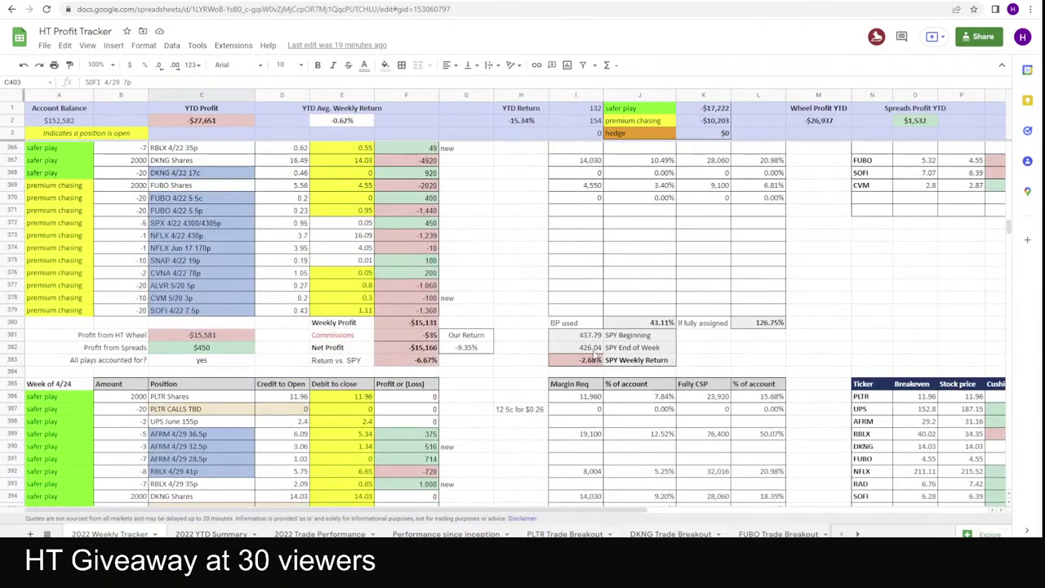
left_click(595, 337)
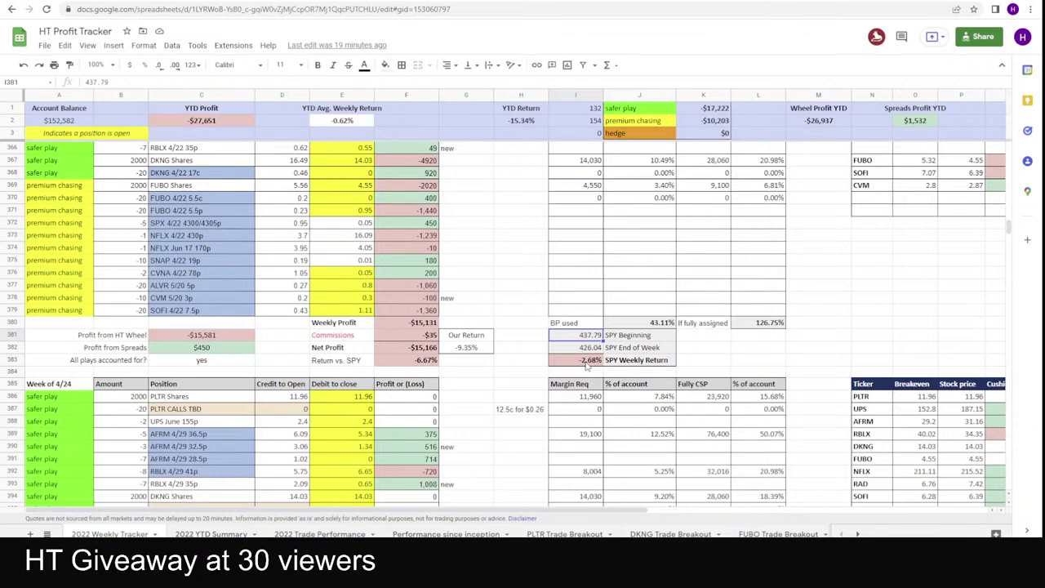
scroll(586, 368, "down", 5)
key("alt+Tab")
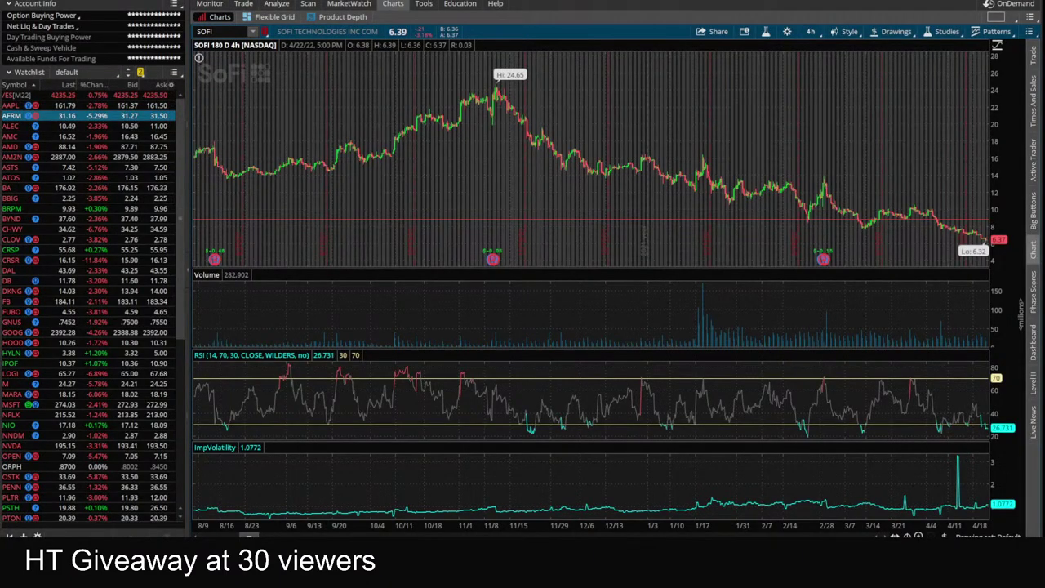
key("alt+Tab")
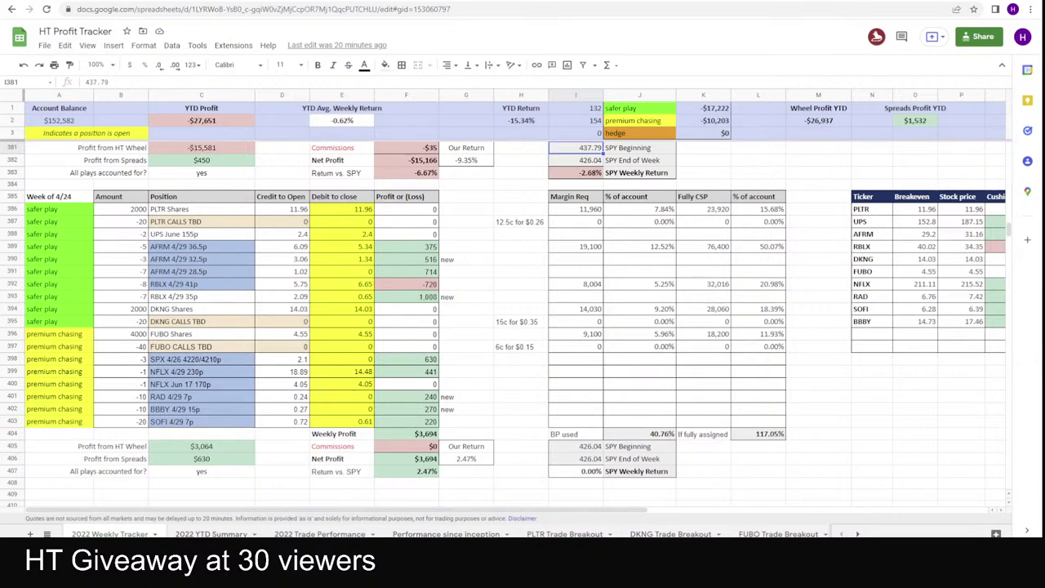
- Switch to Discord, open the earnings-plays channel and enlarge the Earnings Whispers calendar for April 25, 2022
key("alt+Tab")
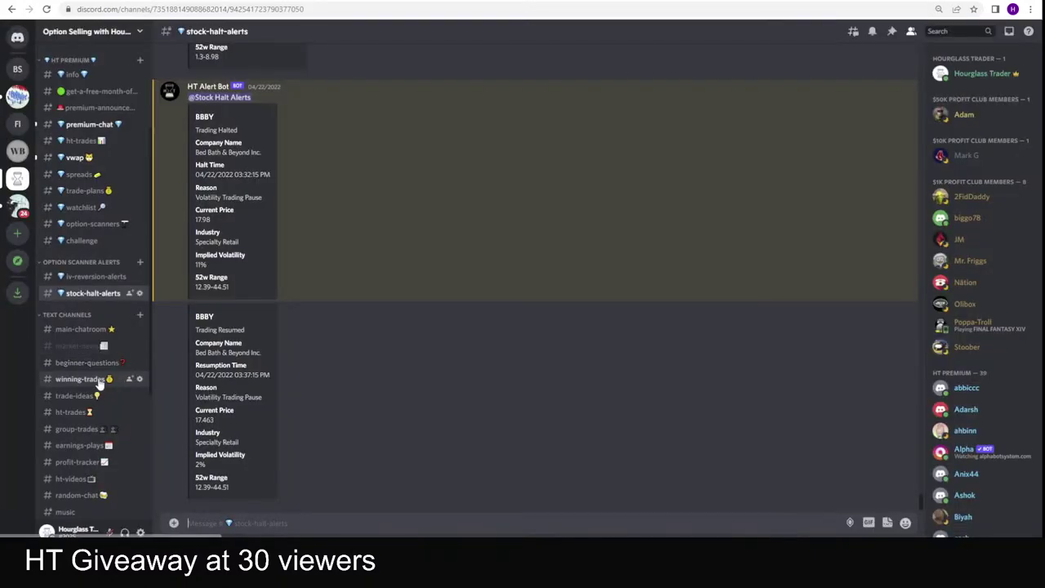
scroll(106, 359, "down", 5)
scroll(110, 367, "up", 3)
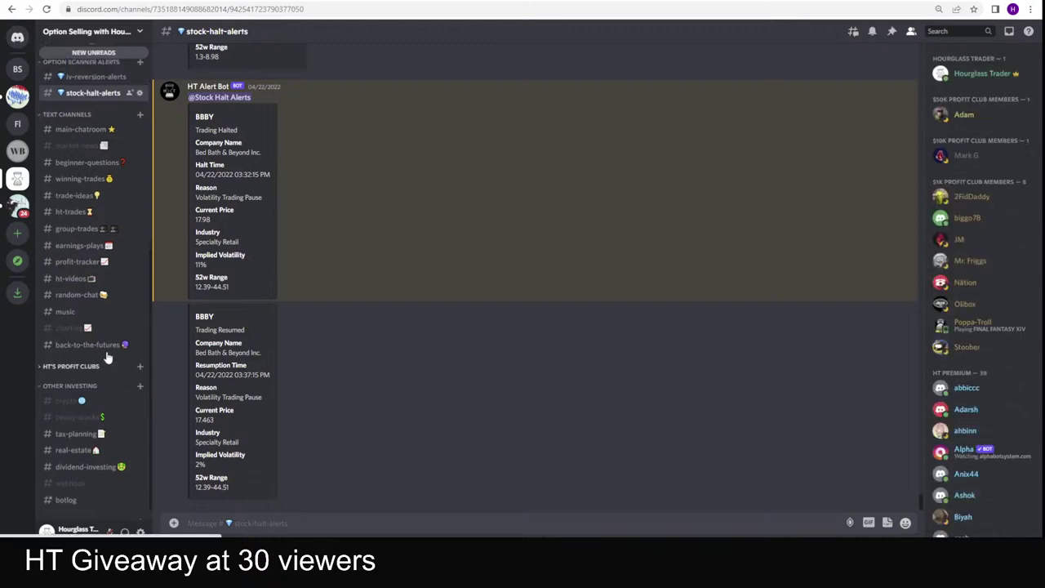
key("alt+Left")
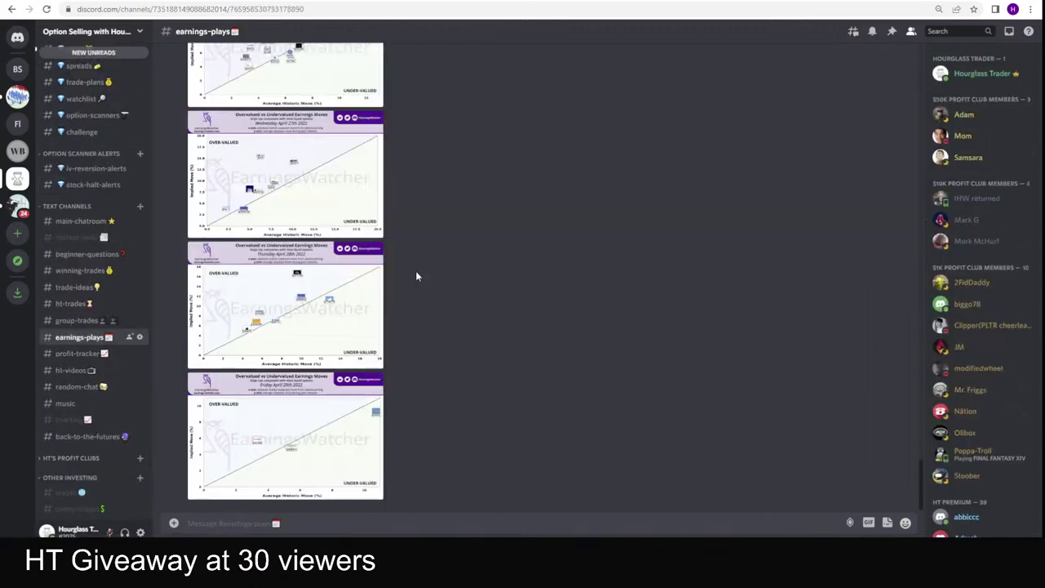
scroll(418, 298, "up", 5)
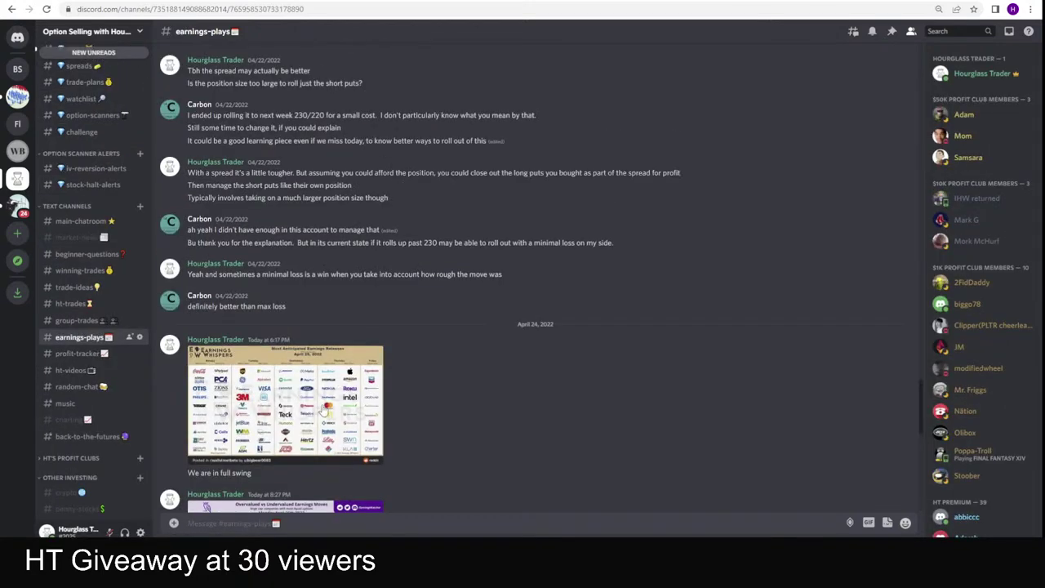
left_click(319, 408)
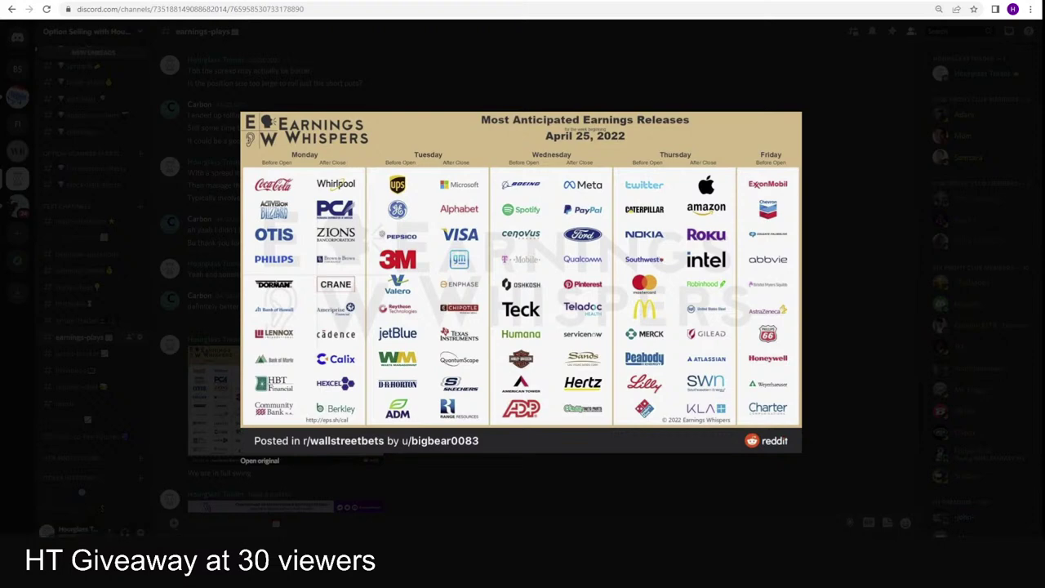
- Switch to thinkorswim and load the MSFT option chain to check its expected move
mouse_move(332, 572)
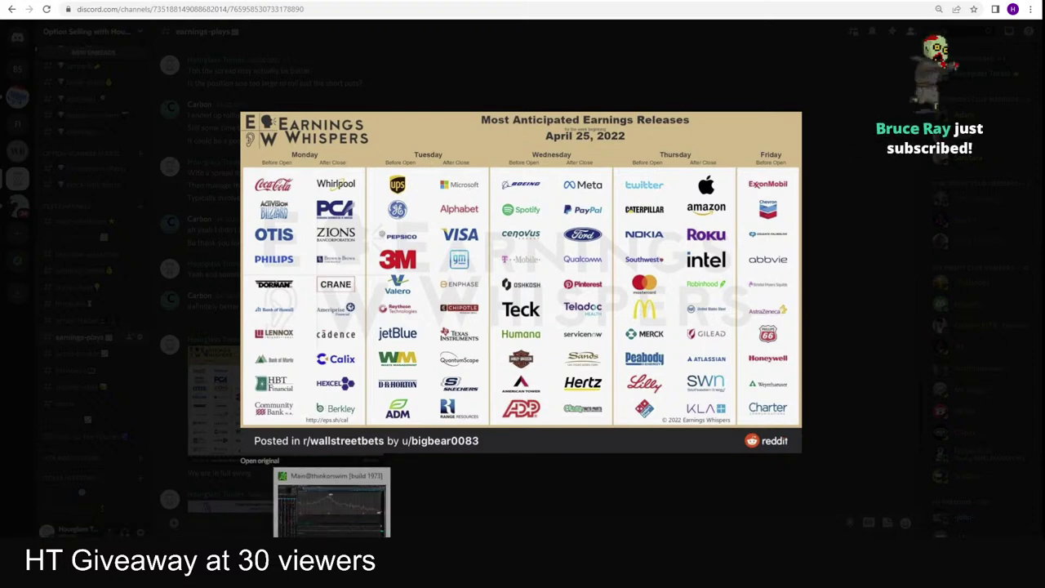
left_click(332, 572)
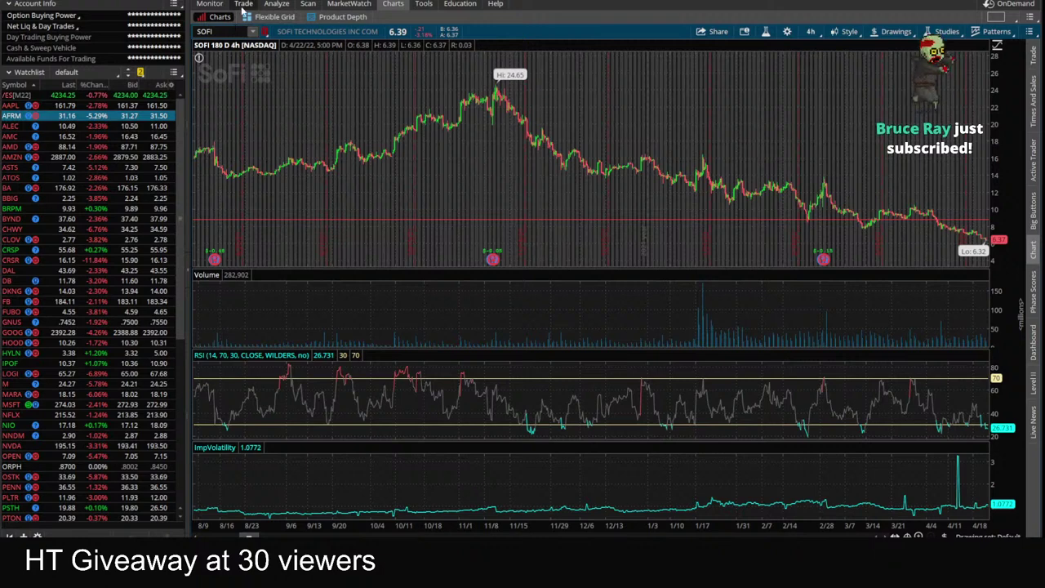
left_click(243, 3)
left_click(204, 30)
type("M")
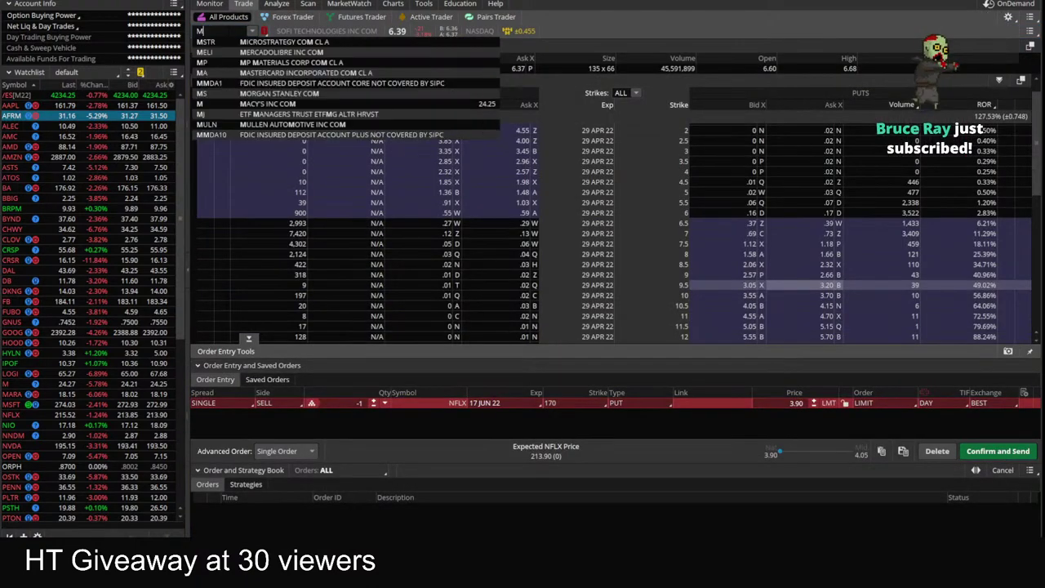
type("SFT")
key("Return")
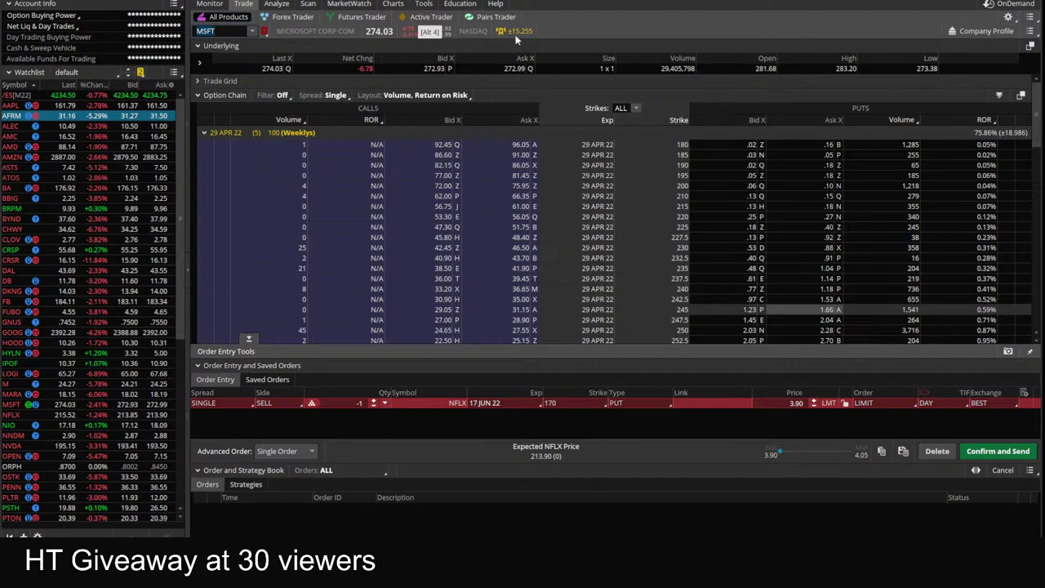
- Revisit the earnings calendar in Discord, switch to the HT Profit Tracker and open the 2021 Weekly Tracker sheet
mouse_move(278, 572)
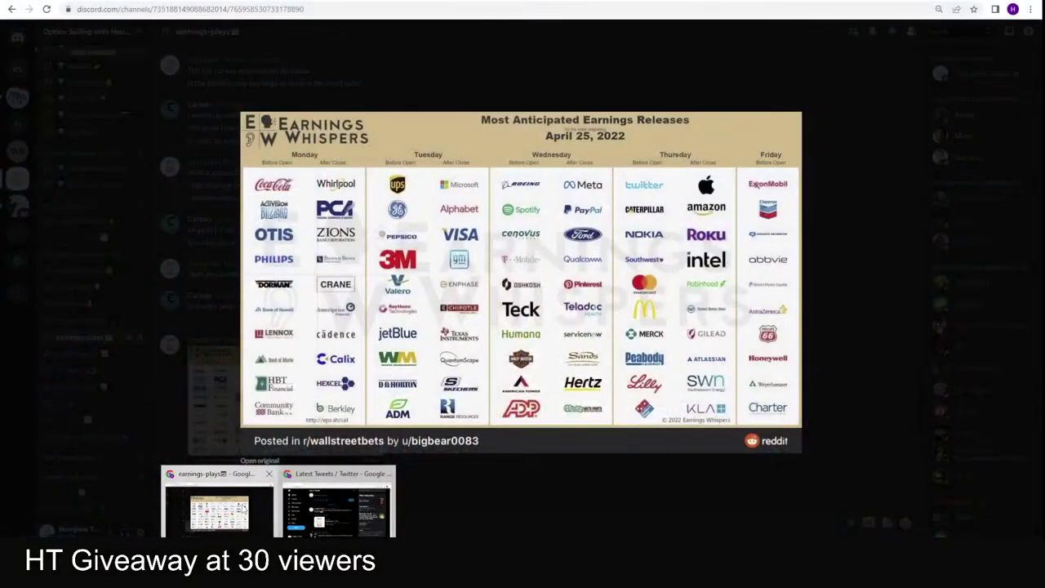
left_click(221, 502)
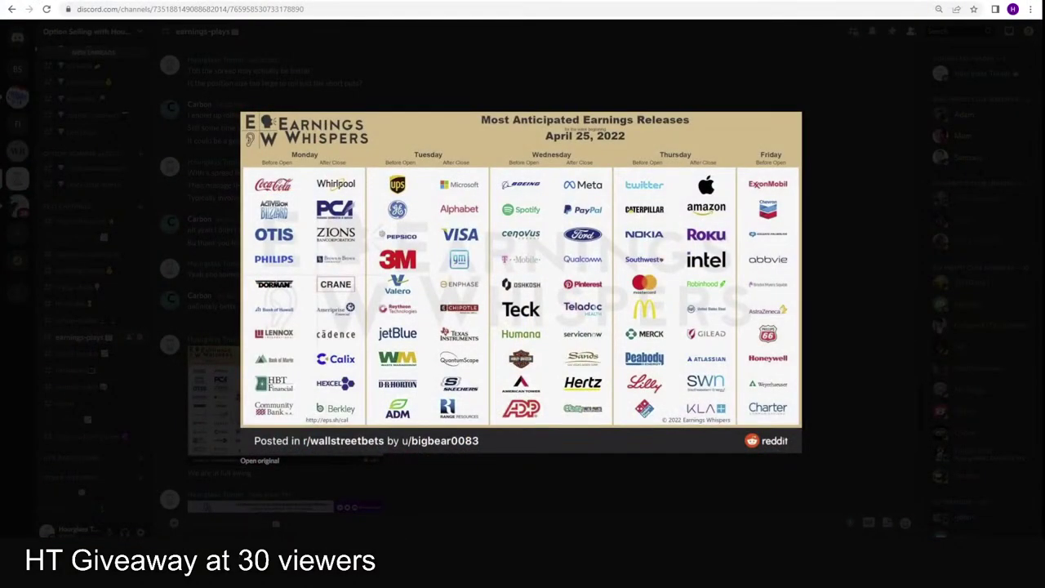
key("alt+Tab")
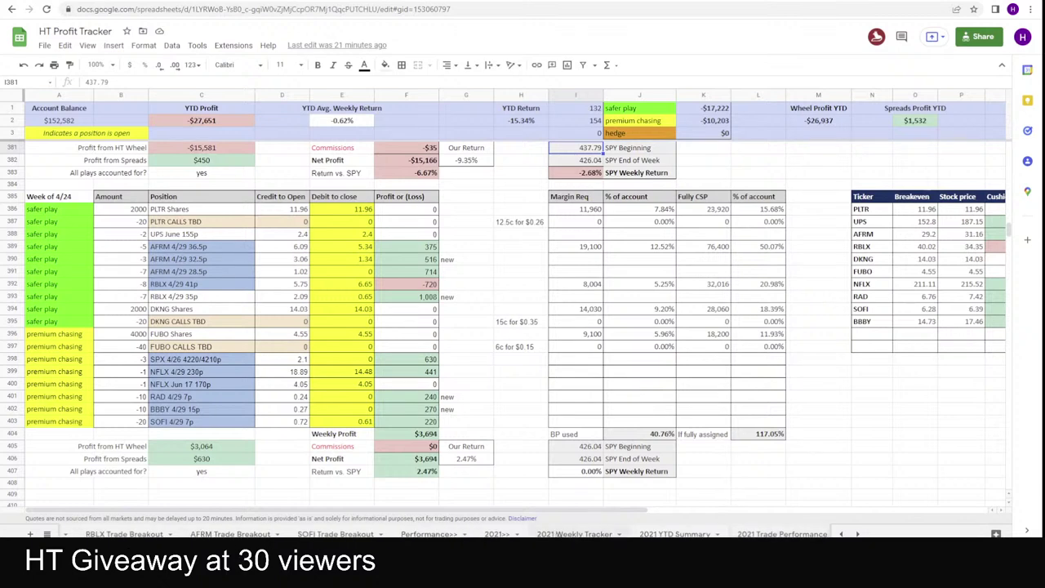
left_click(581, 533)
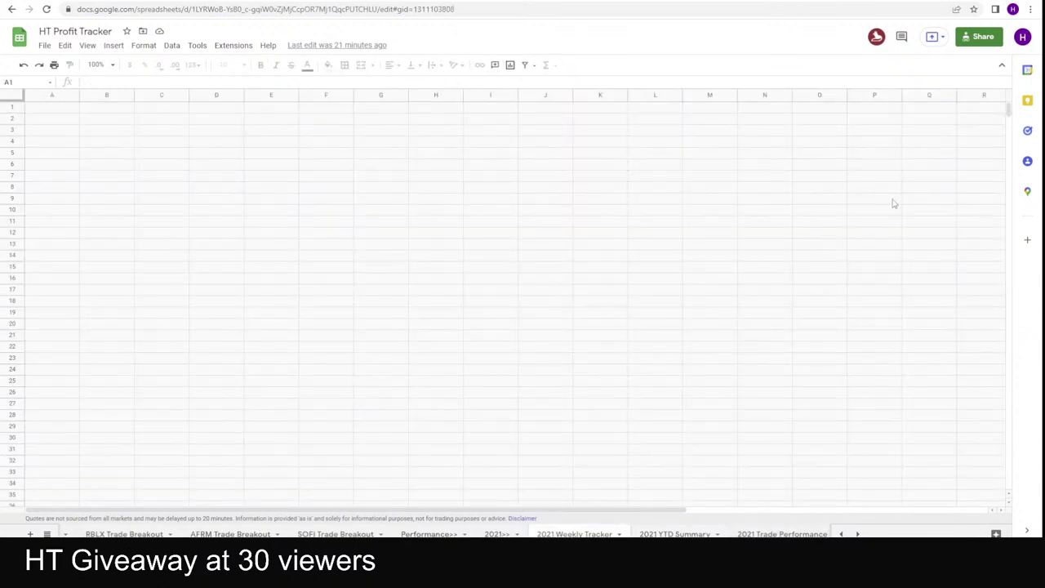
- Set the Ticker of the expected-move calculator on the 2021 Weekly Tracker sheet to MSFT
left_click(807, 198)
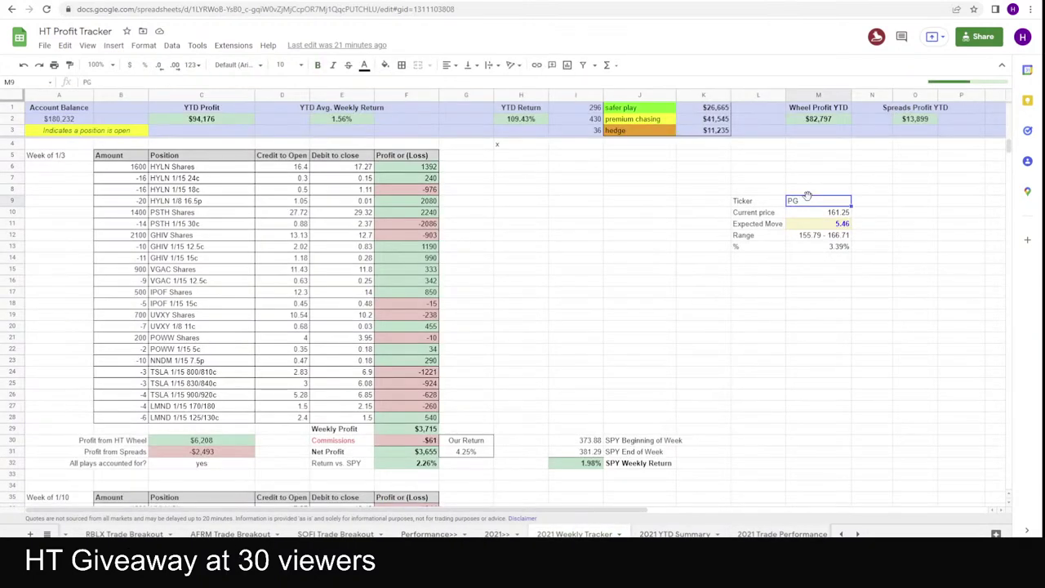
type("MSFT")
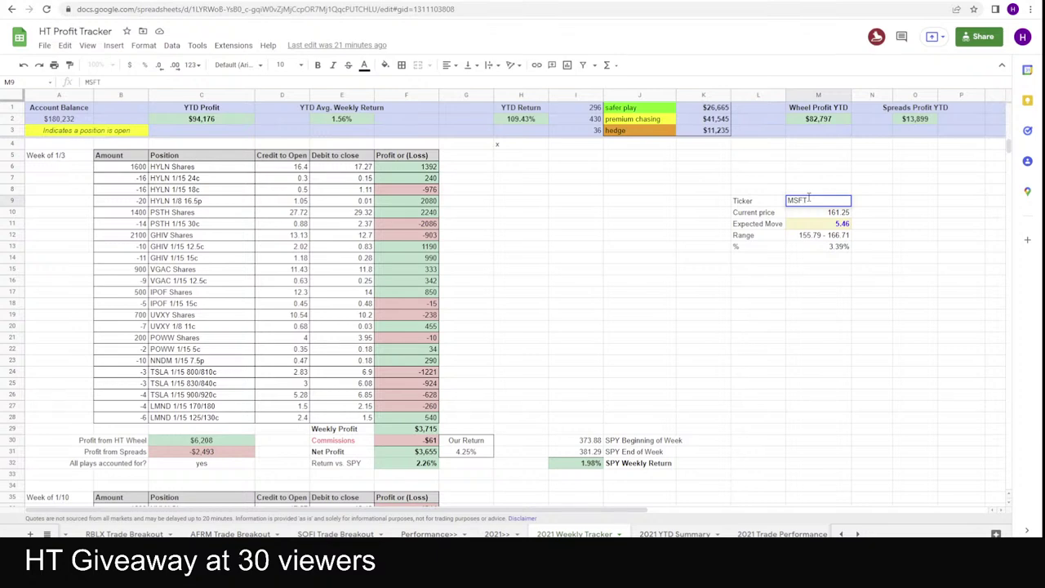
key("Return")
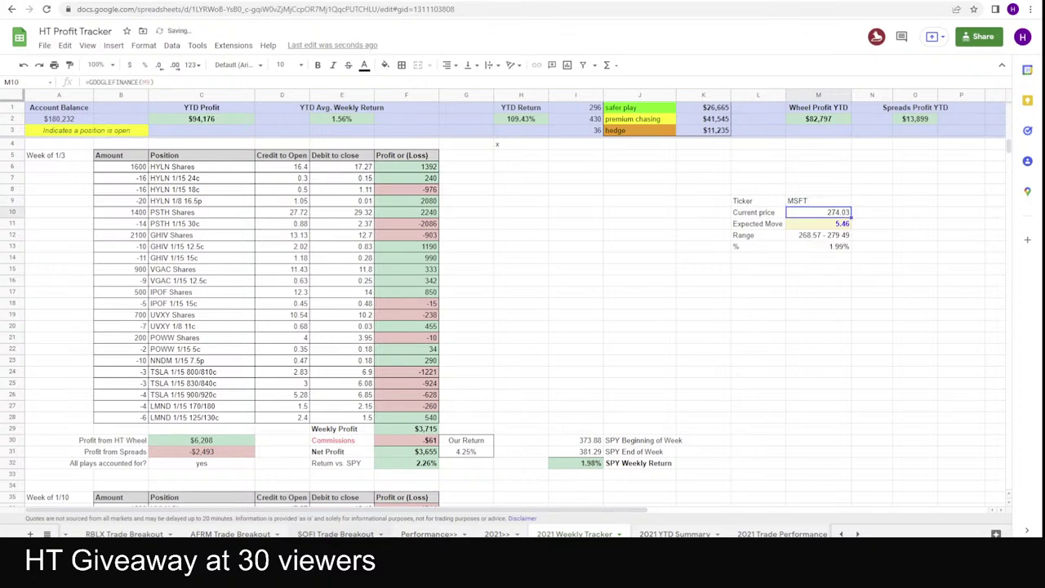
- Switch to thinkorswim and examine the MSFT 29 APR 22 weekly option chain around the current price
key("alt+Tab")
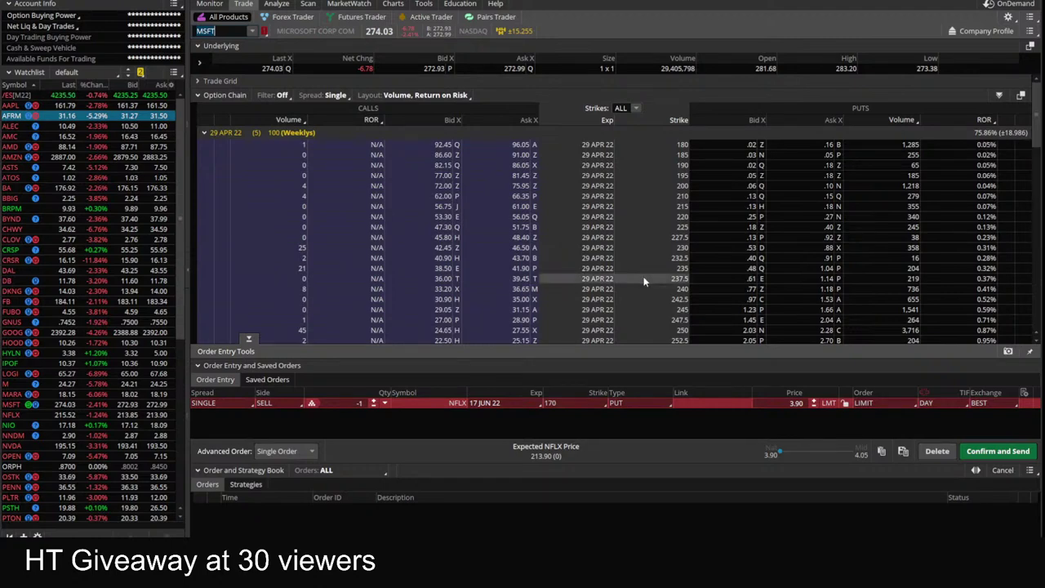
scroll(673, 286, "down", 4)
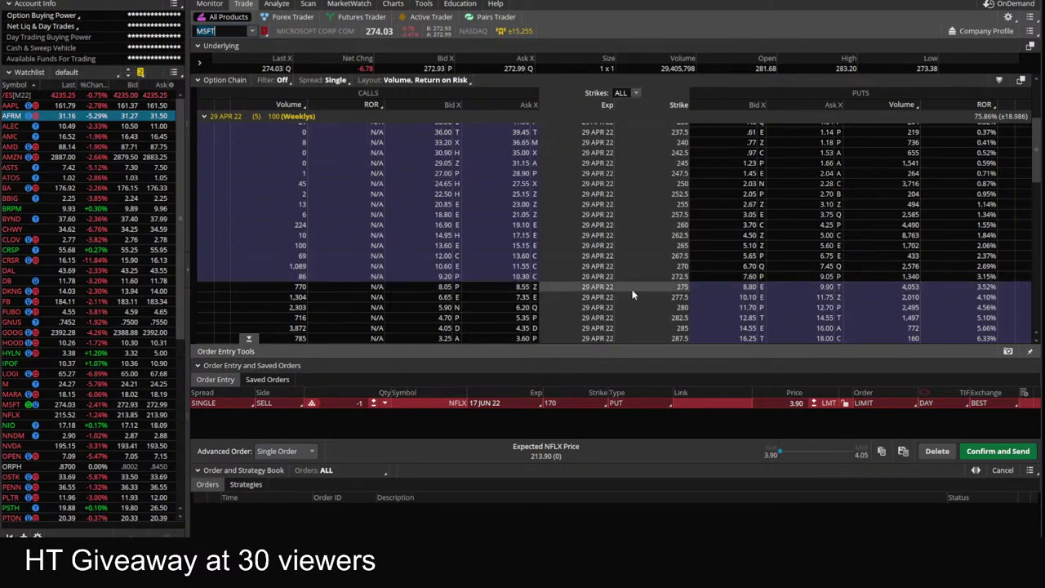
scroll(624, 289, "up", 5)
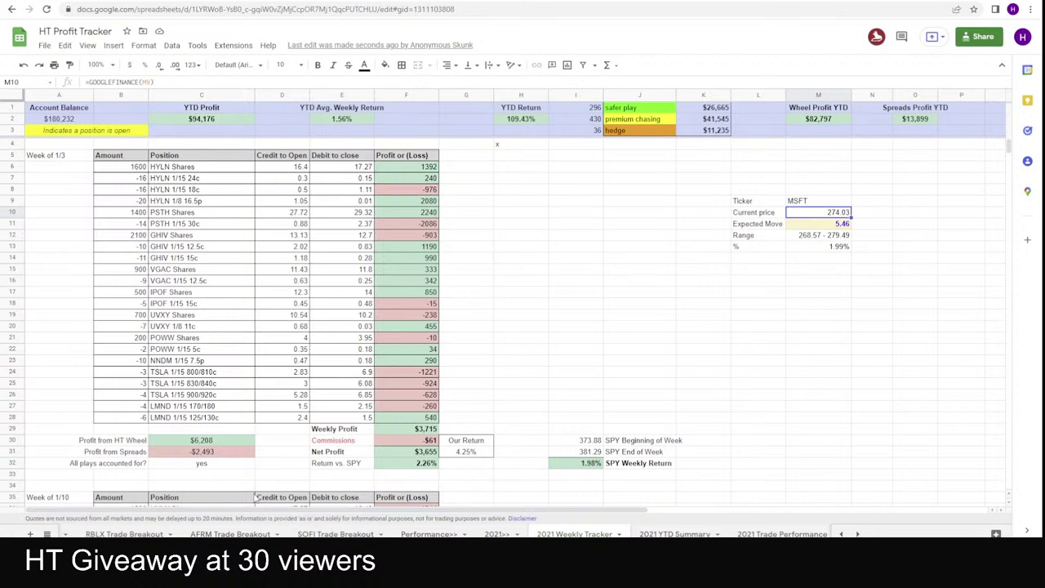
- Recheck the MSFT expected move in thinkorswim and set Expected Move to 15.25 in the HT Profit Tracker calculator
left_click(216, 513)
key("alt+Tab")
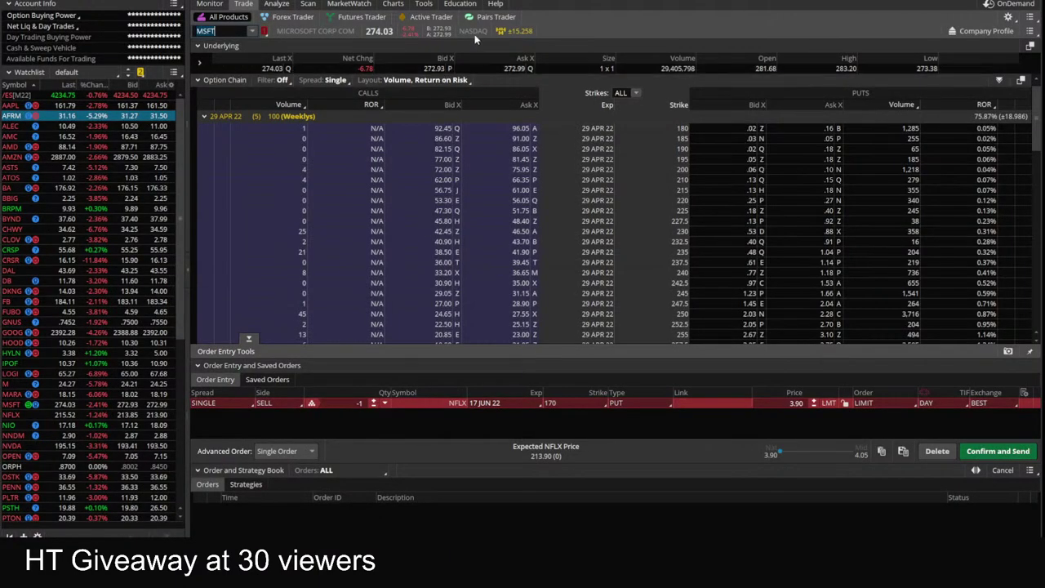
key("alt+Tab")
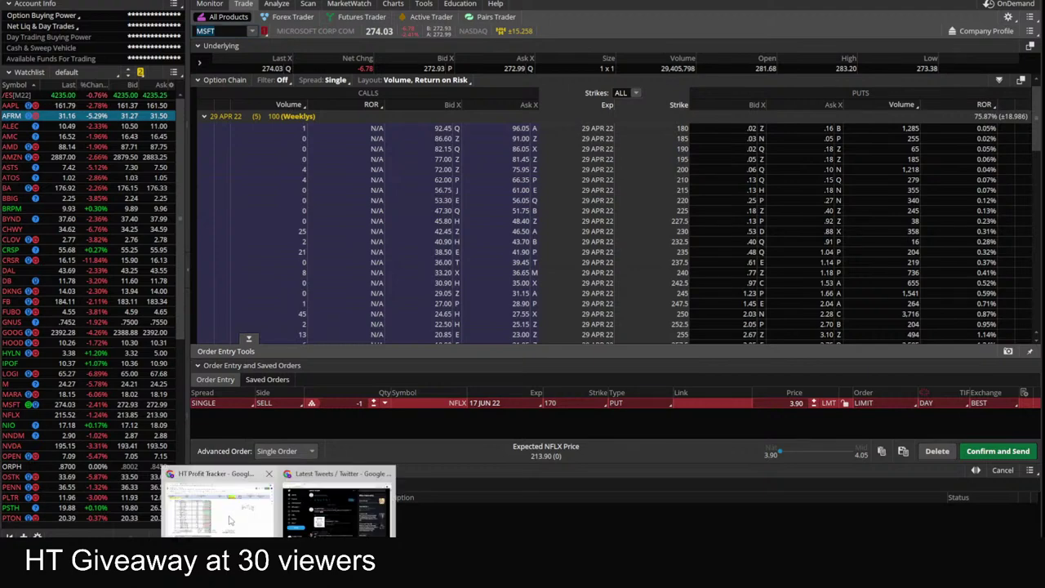
left_click(828, 225)
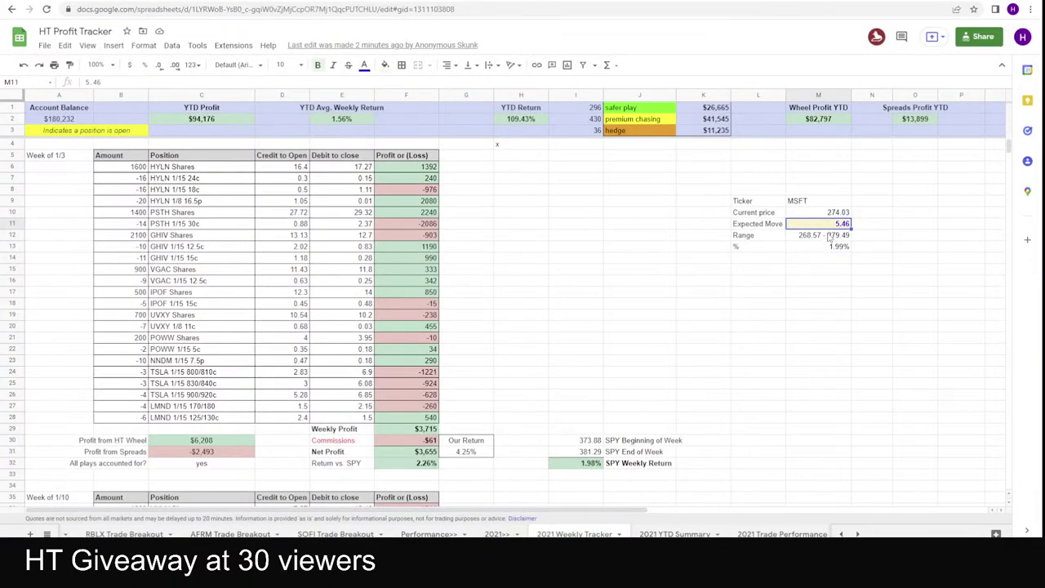
type("15.25")
key("Return")
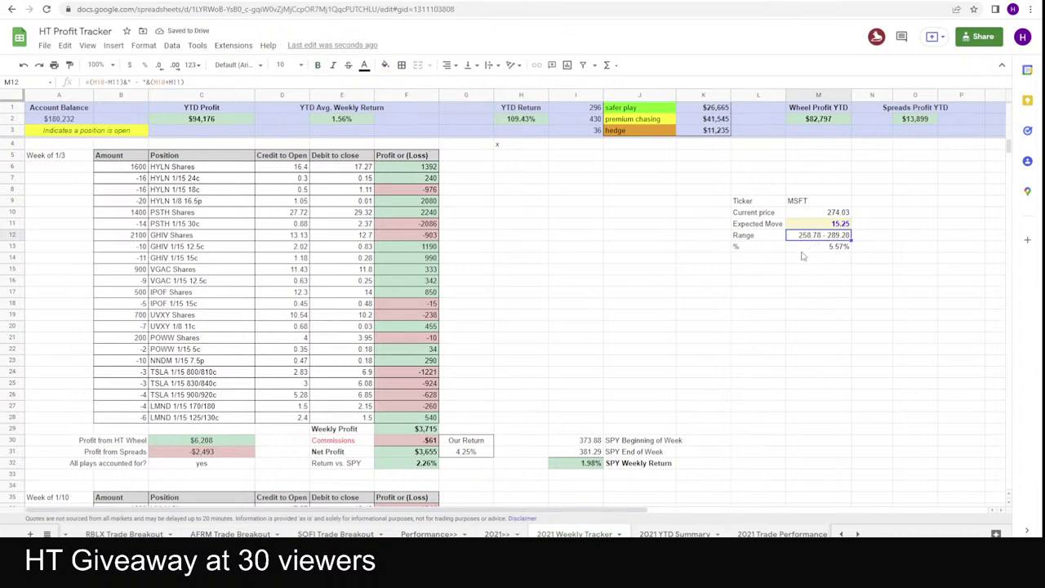
- Open the MSFT 180 D : 4h chart in thinkorswim and draw horizontal price levels at about 280 and 258.58
key("alt+Tab")
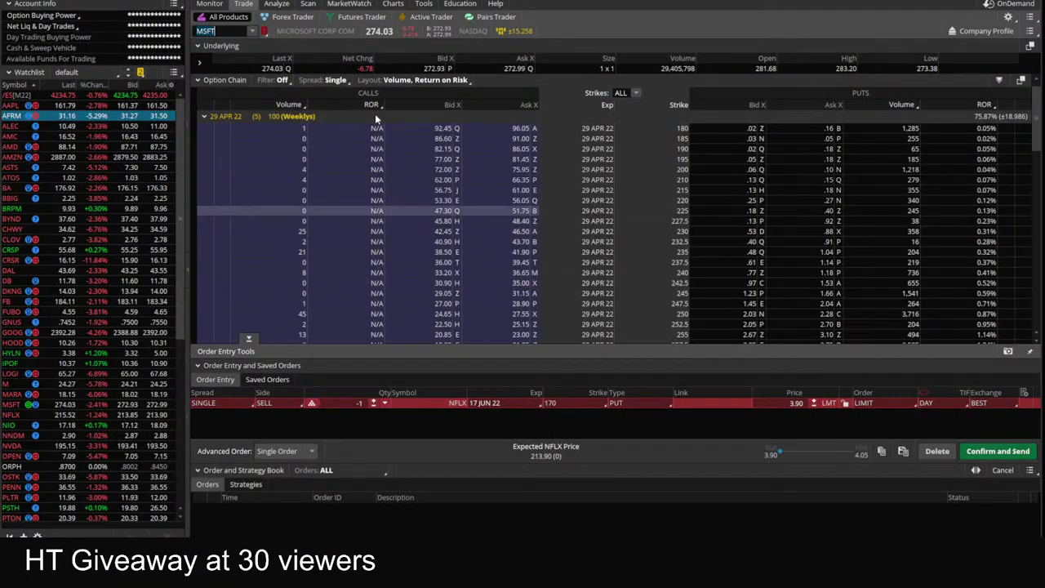
left_click(393, 3)
left_click_drag(912, 178, 837, 232)
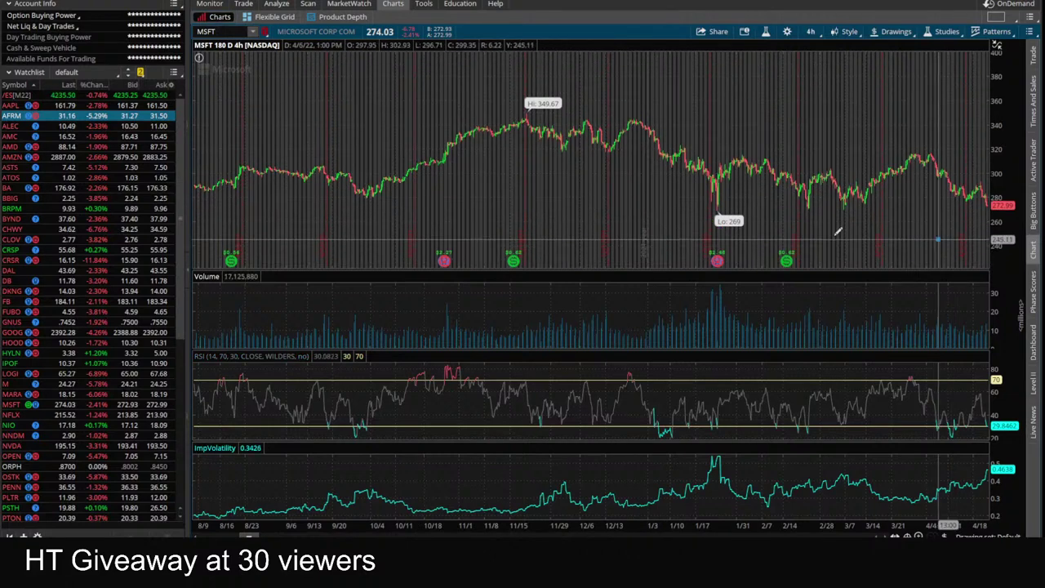
left_click(653, 220)
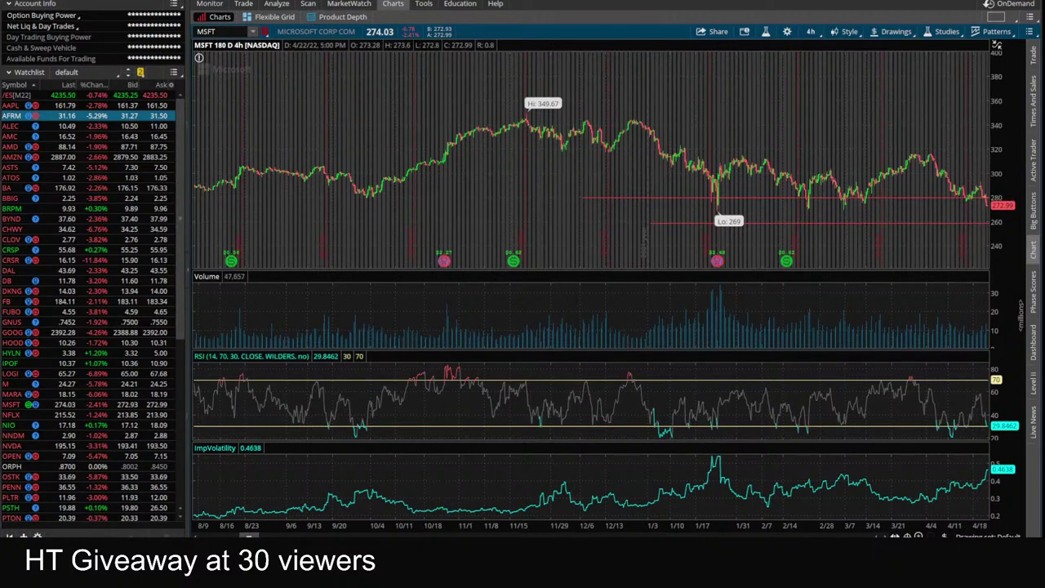
- Recheck the MSFT range in the HT Profit Tracker and replace the chart's upper price level with one at about 289.55
left_click(220, 497)
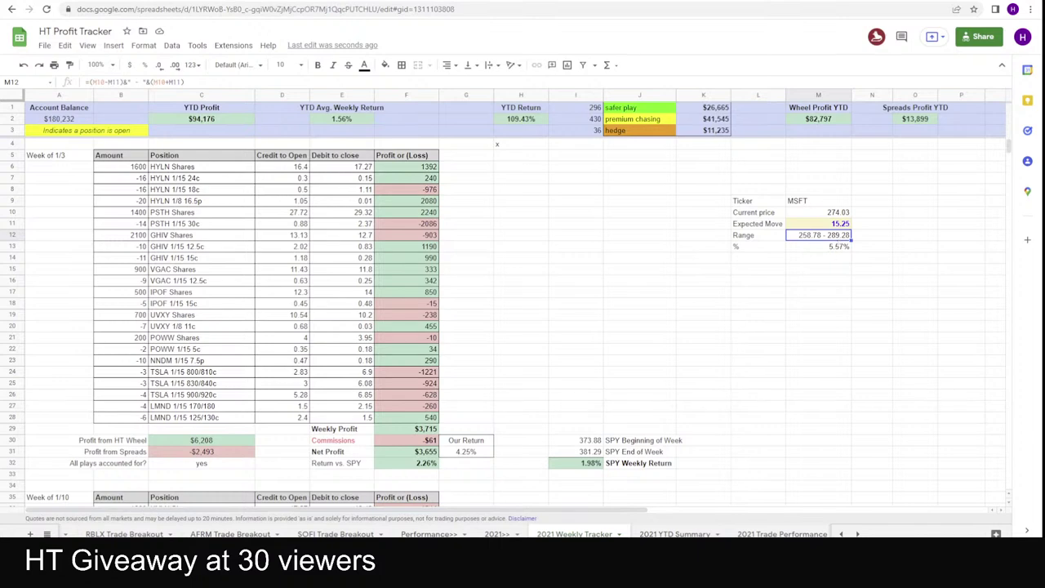
key("alt+Tab")
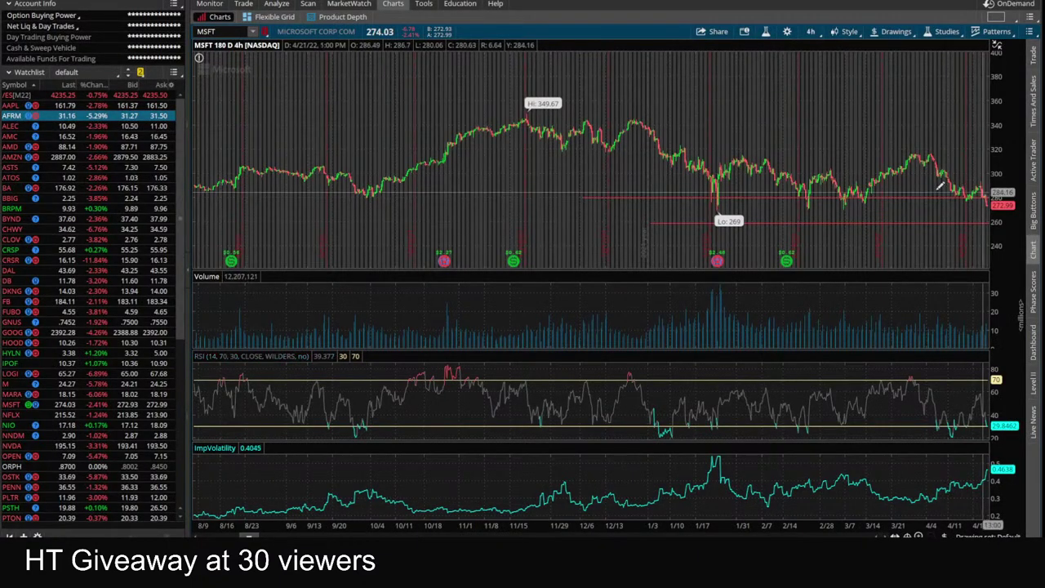
right_click(908, 198)
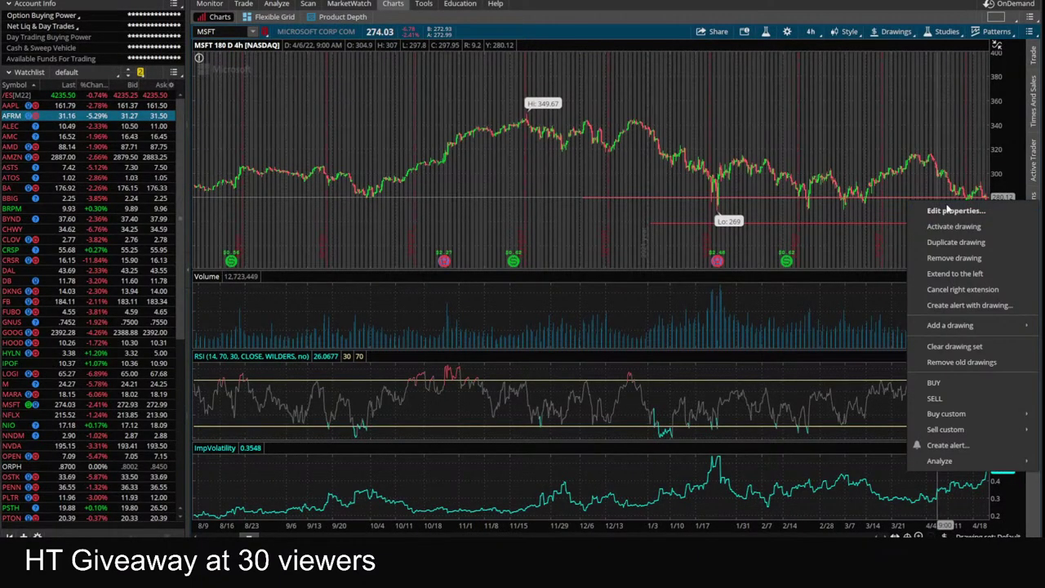
left_click(954, 257)
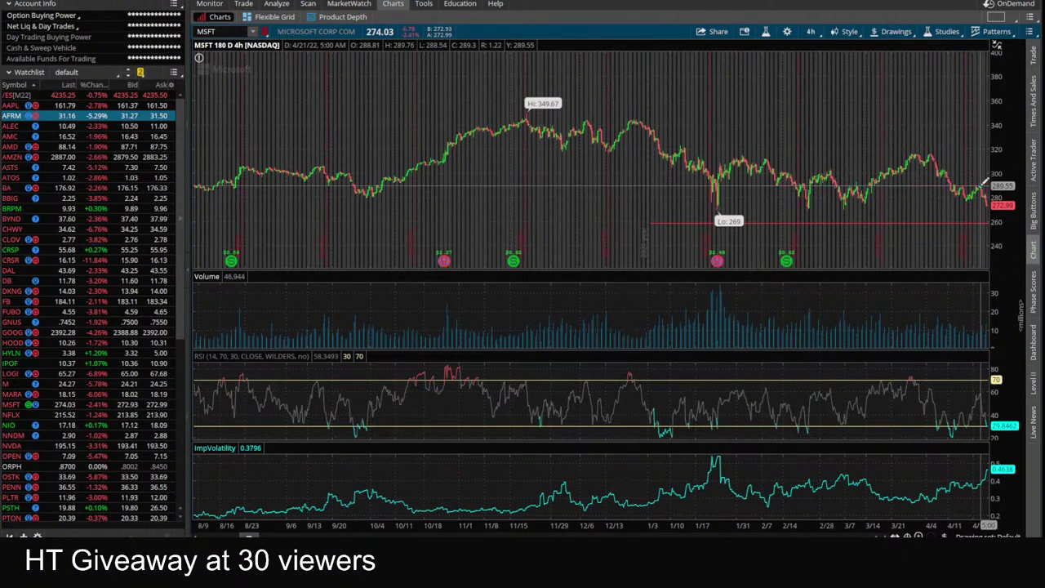
left_click(922, 185)
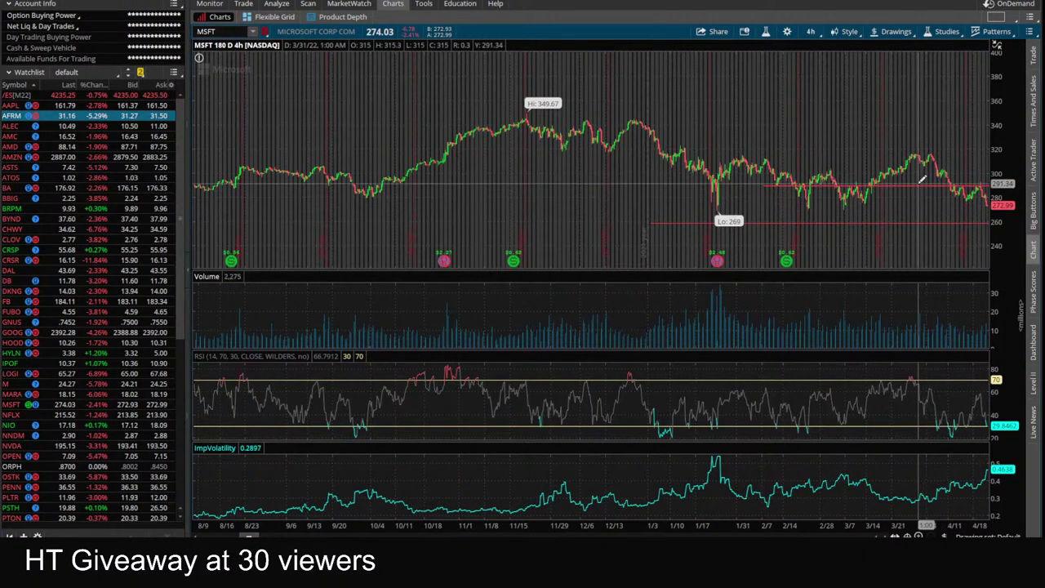
- Extend both the upper and lower price levels on the MSFT chart to the left
right_click(918, 185)
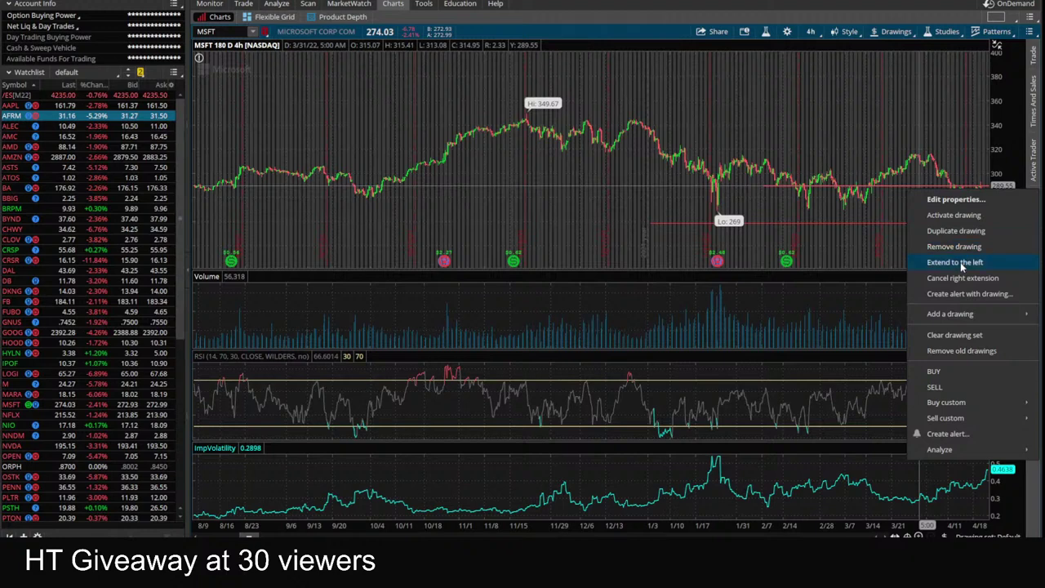
left_click(960, 262)
right_click(924, 222)
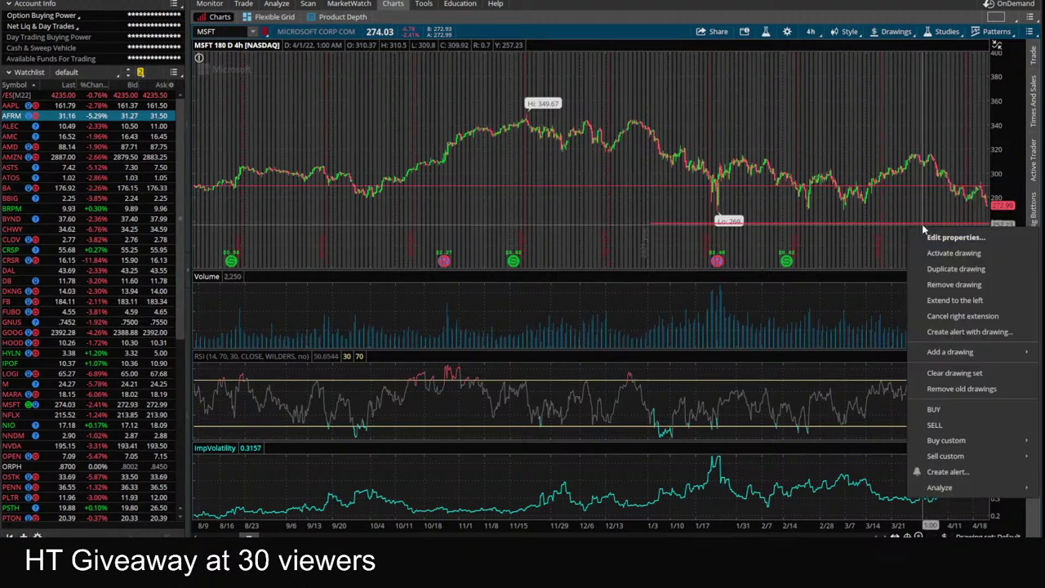
left_click(952, 300)
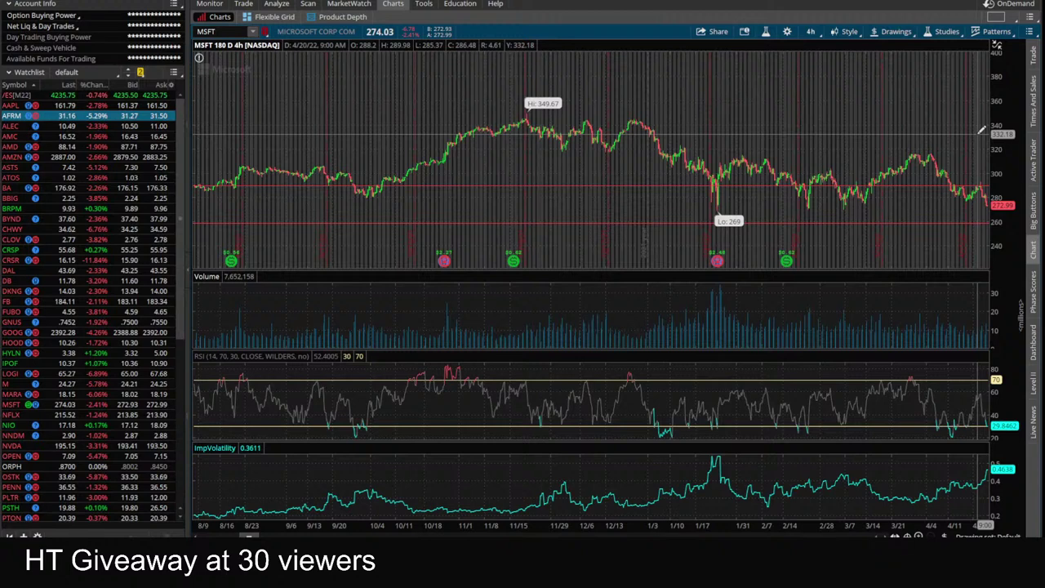
- Examine the MSFT 29 APR 22 put premiums in the option chain, then inspect the lower price level on the chart
left_click(243, 3)
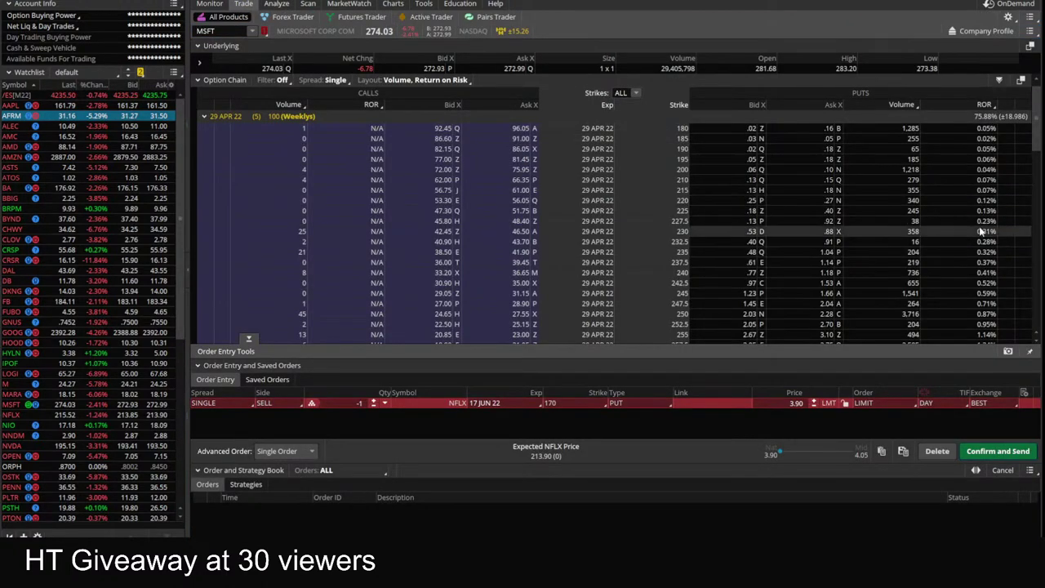
scroll(969, 274, "down", 2)
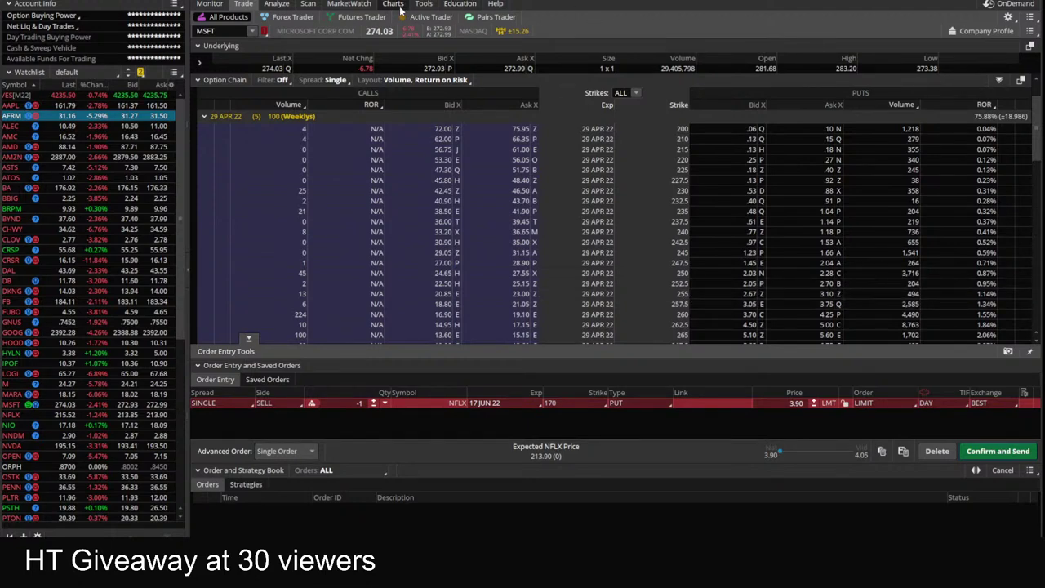
left_click(392, 3)
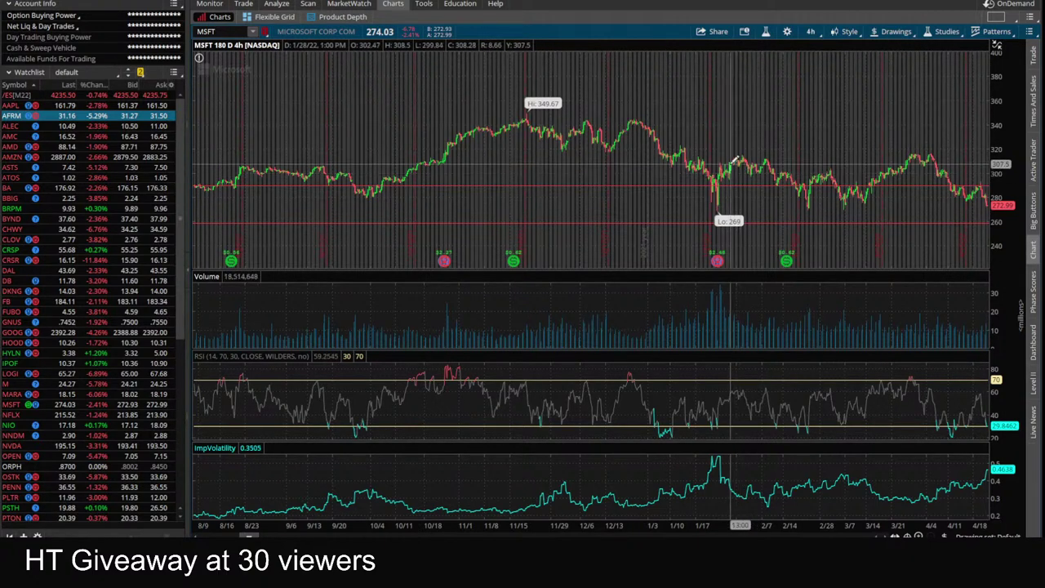
left_click(810, 36)
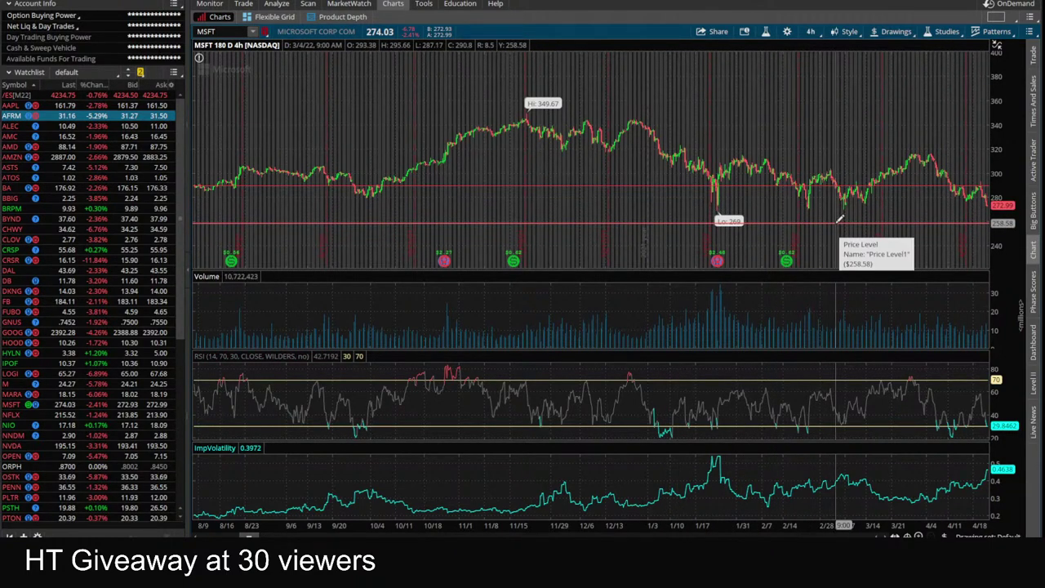
left_click_drag(839, 219, 837, 217)
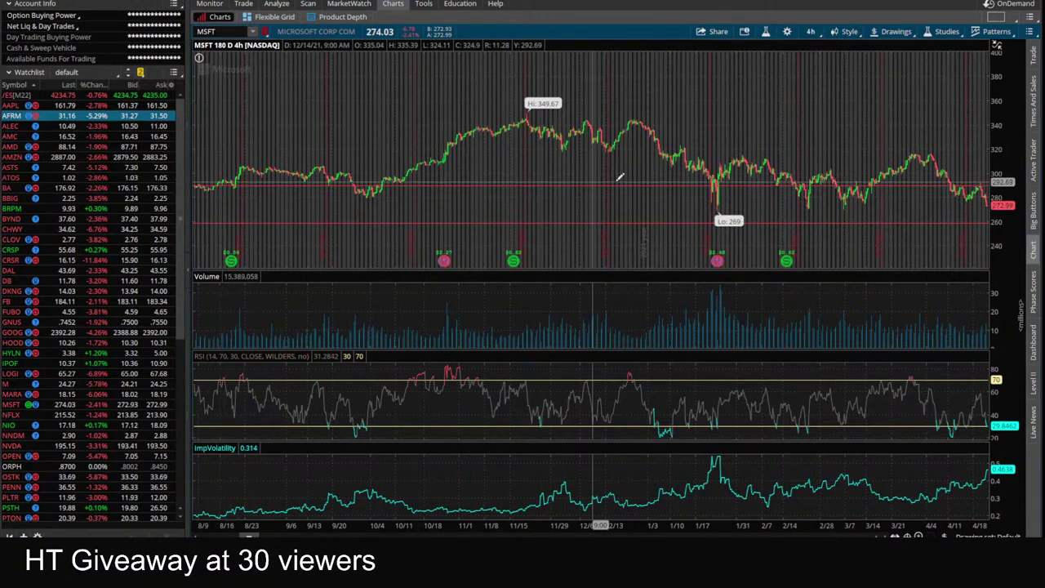
- Compare MSFT price history against the two price levels on the 1 Y : 1D and 3 Y : W charts
left_click(810, 31)
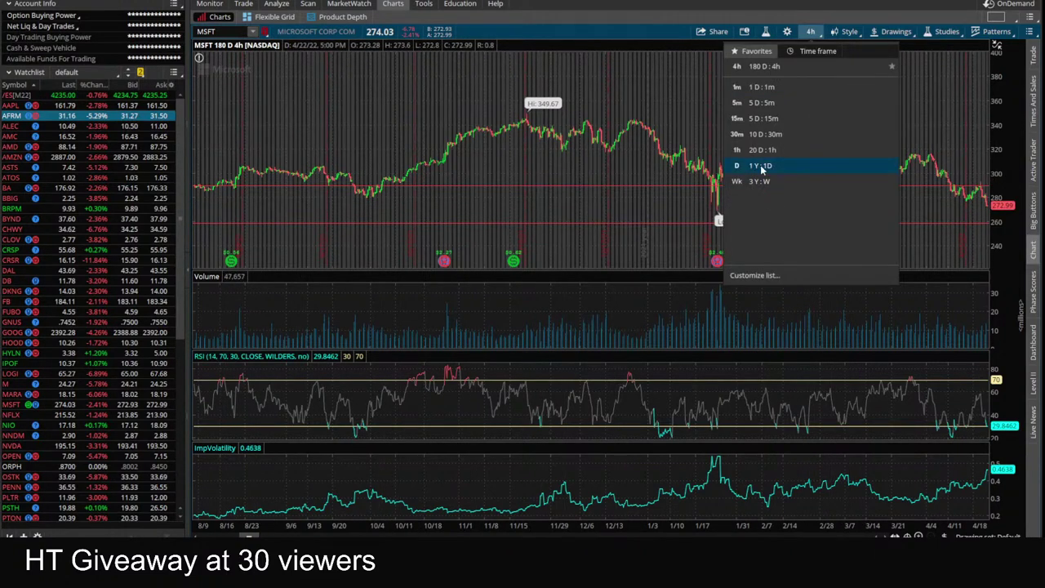
left_click(760, 167)
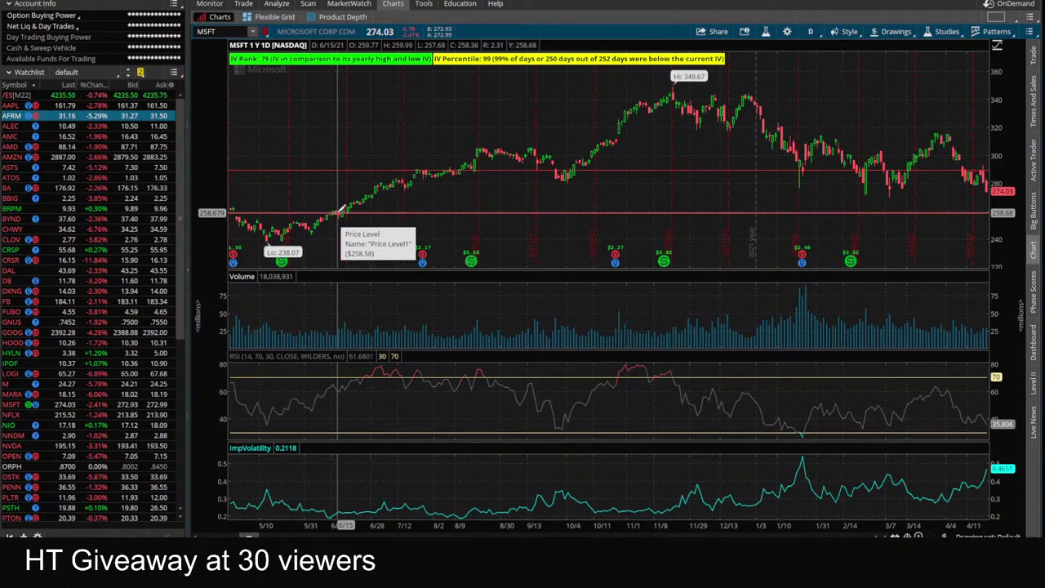
left_click_drag(338, 212, 295, 238)
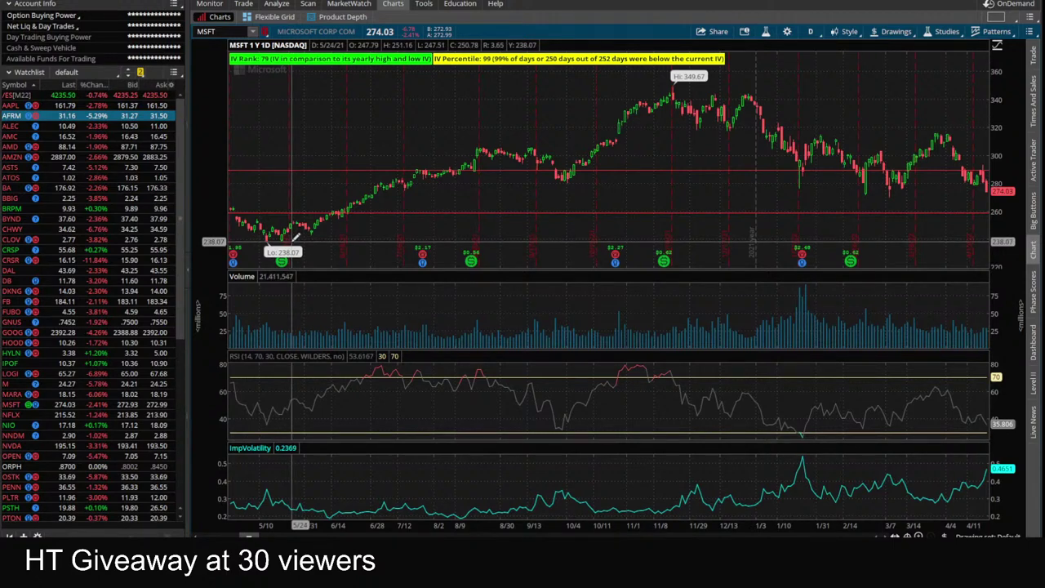
left_click(810, 34)
left_click(776, 184)
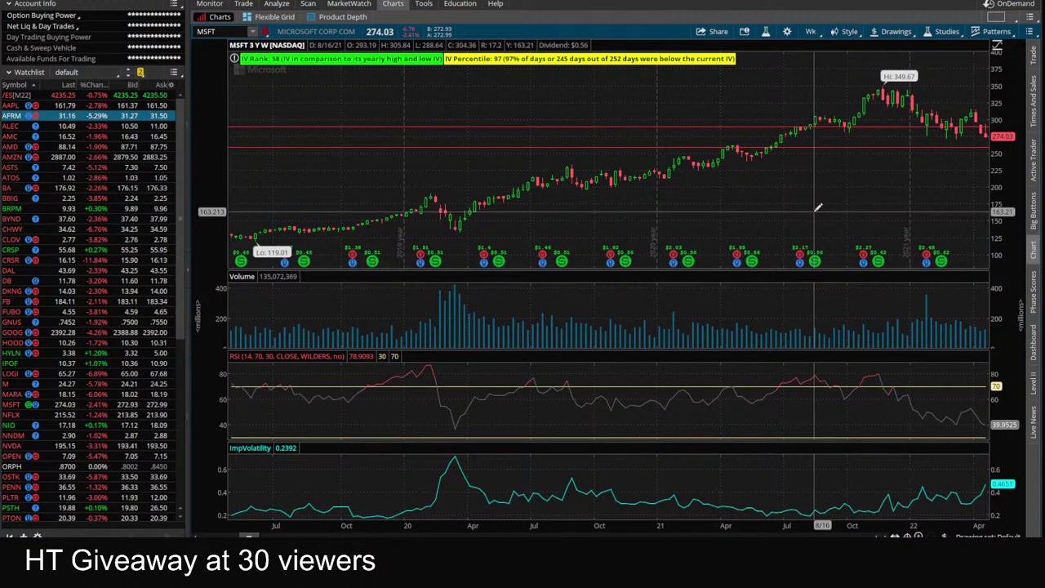
- Review the MSFT price levels on the 180 D : 4h chart with a compressed price scale, then return to 3 Y : W
left_click(810, 31)
left_click(772, 172)
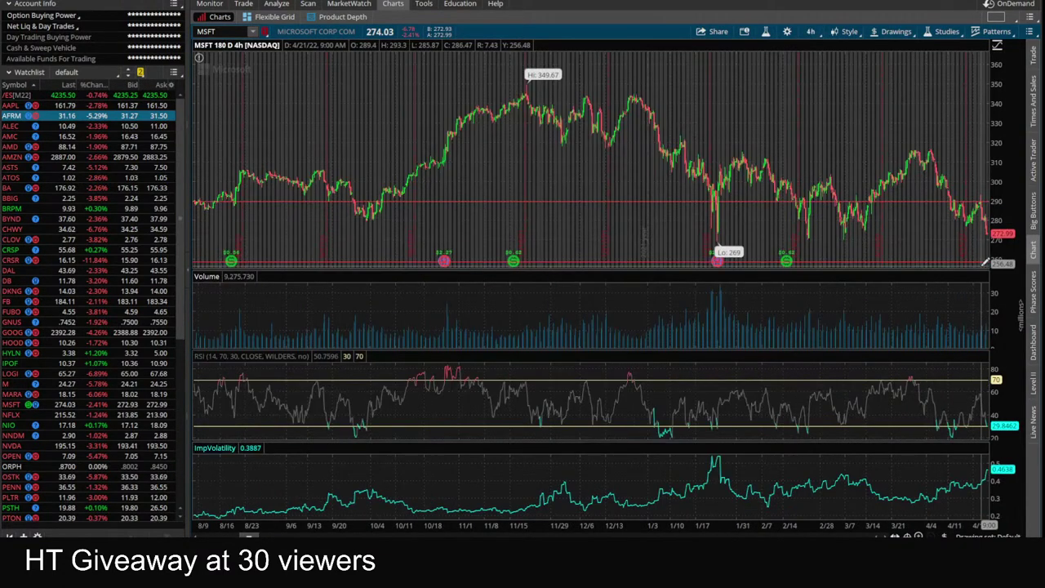
left_click_drag(1006, 158, 904, 233)
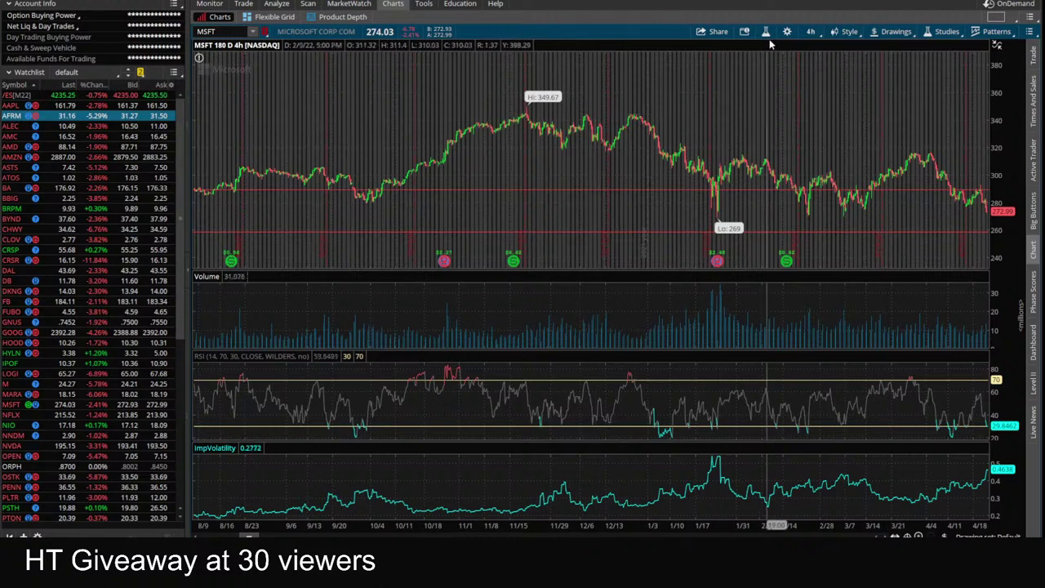
left_click(811, 31)
left_click(762, 181)
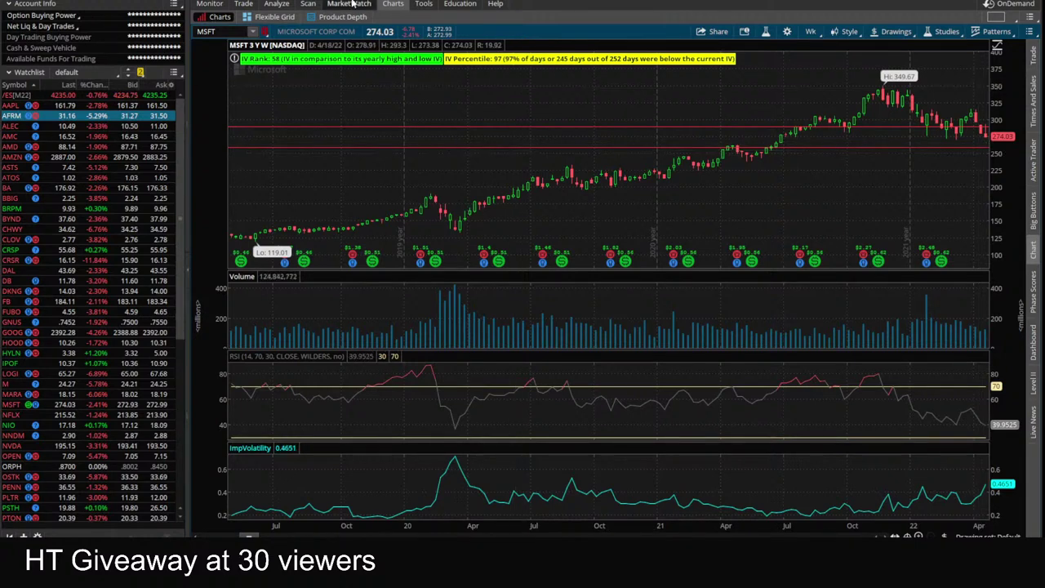
- Prepare a limit order to sell one MSFT 29 APR 22 255 put at 2.67, then review its order confirmation and close it without sending
left_click(243, 5)
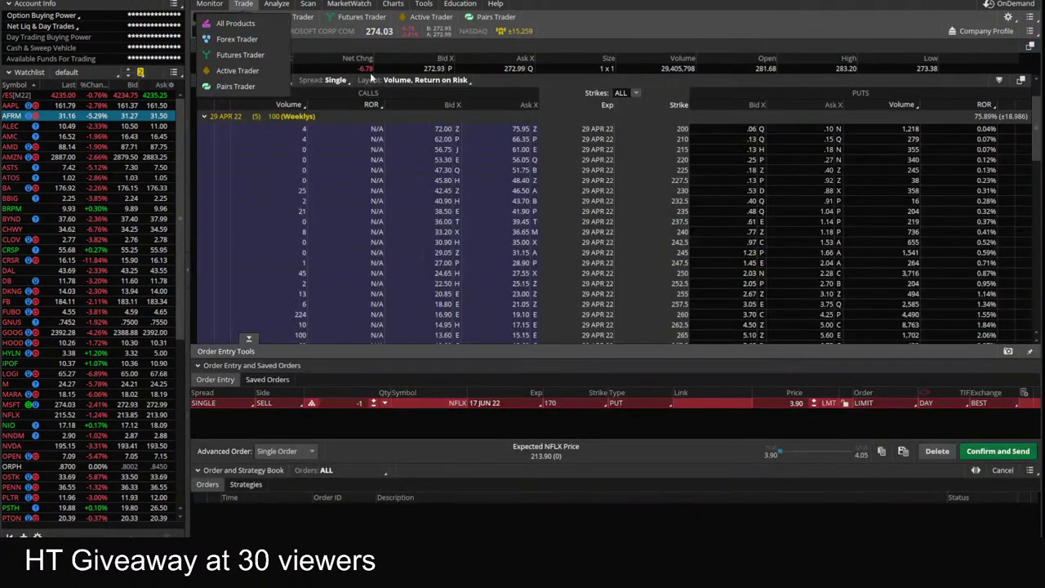
left_click(749, 296)
left_click(372, 405)
left_click(373, 404)
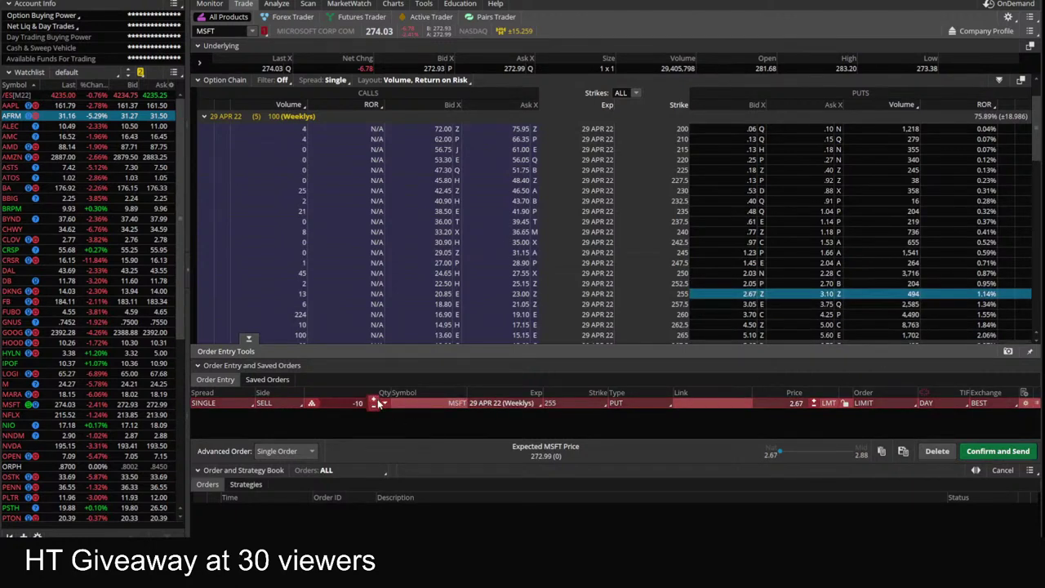
left_click(372, 404)
left_click(372, 405)
left_click(372, 400)
left_click(373, 400)
left_click(372, 400)
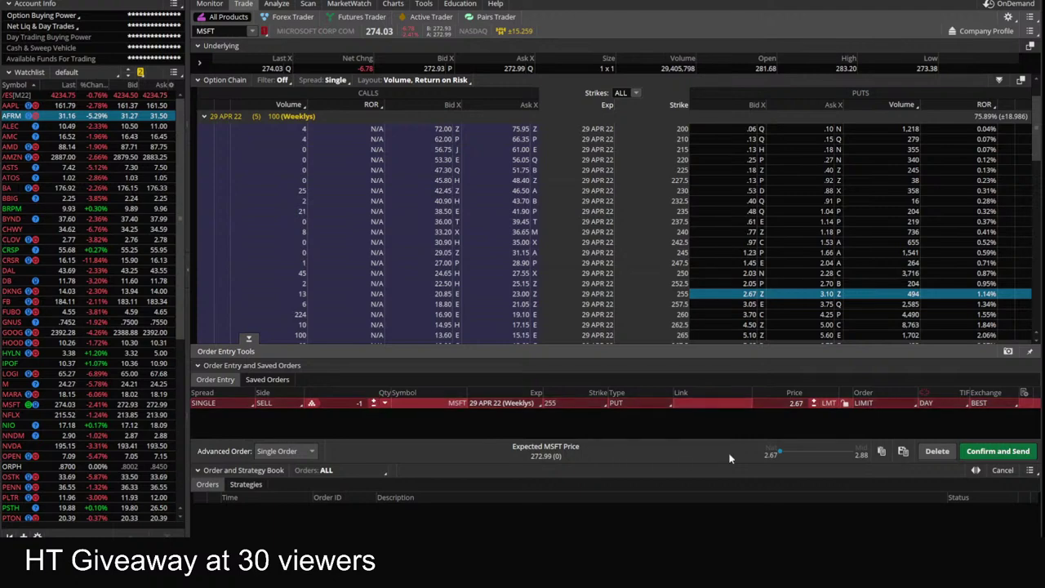
left_click(1004, 454)
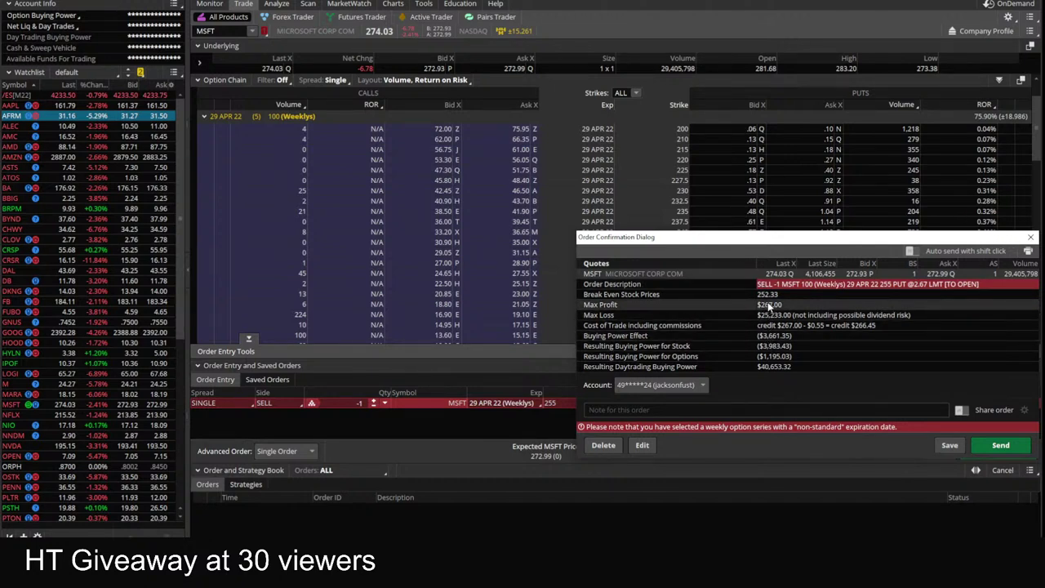
left_click(1030, 236)
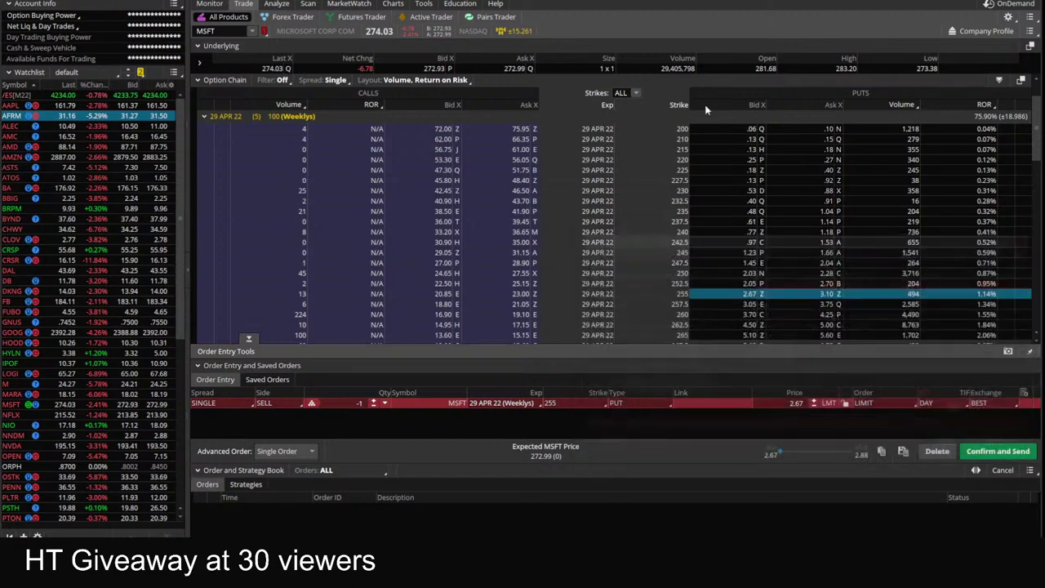
- Return to the MSFT chart and switch it to the 20 D : 1h time frame
left_click(396, 4)
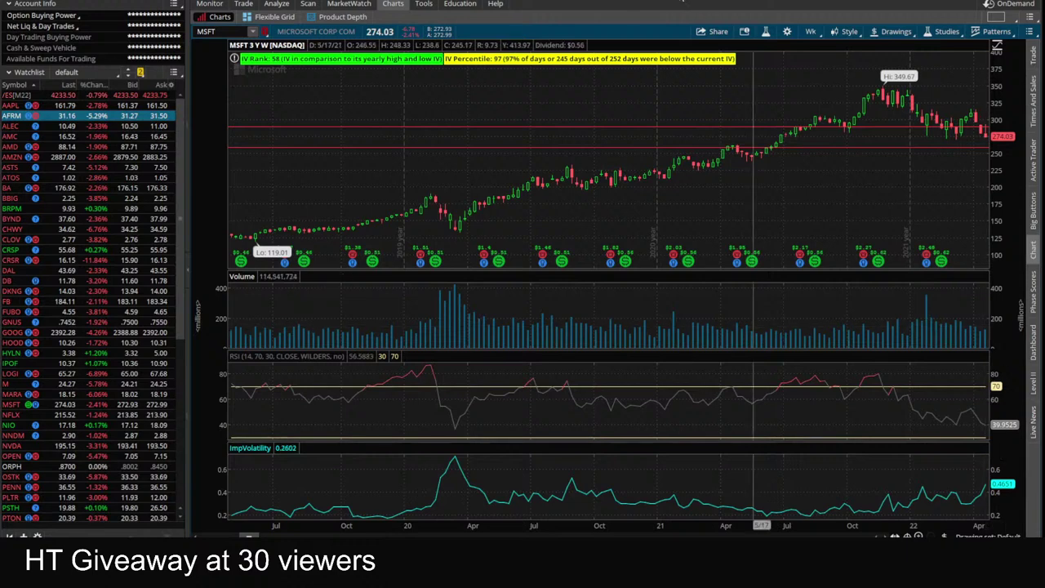
left_click(810, 31)
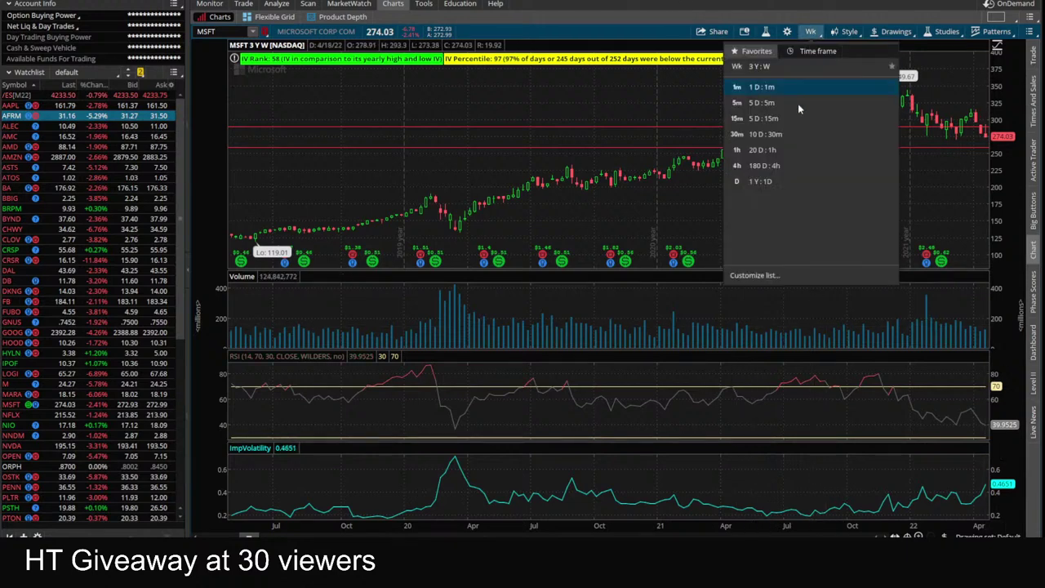
left_click(776, 150)
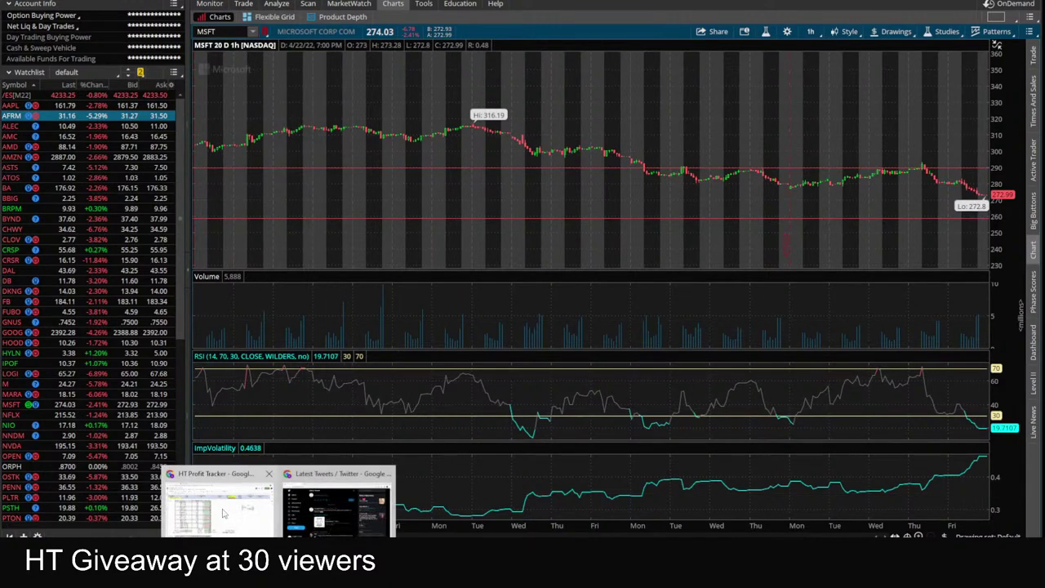
- Switch to the HT Profit Tracker spreadsheet and review the Week of 4/24 positions on the 2022 Weekly Tracker sheet
left_click(226, 509)
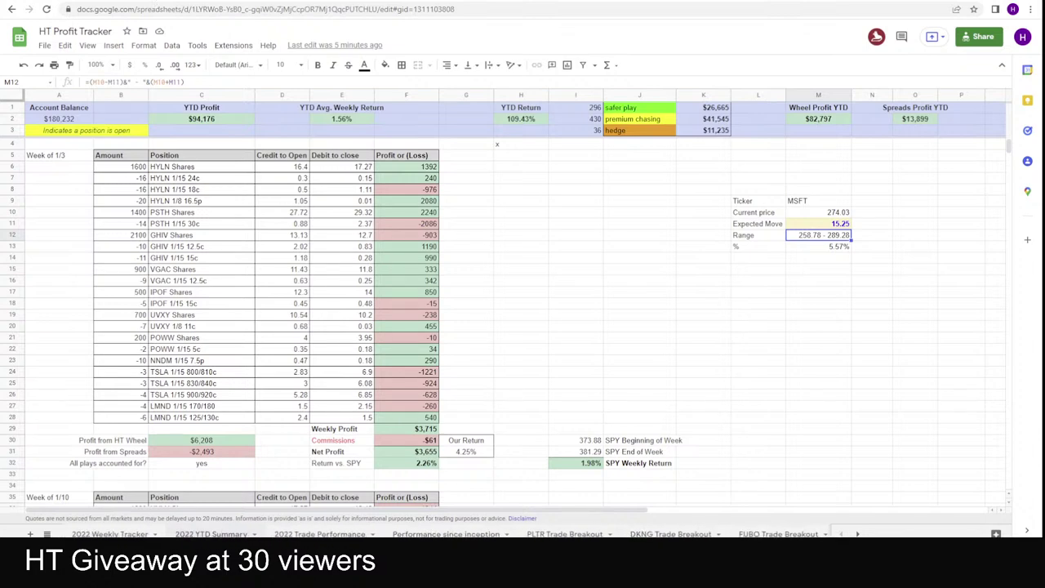
left_click(124, 533)
key("alt+Tab")
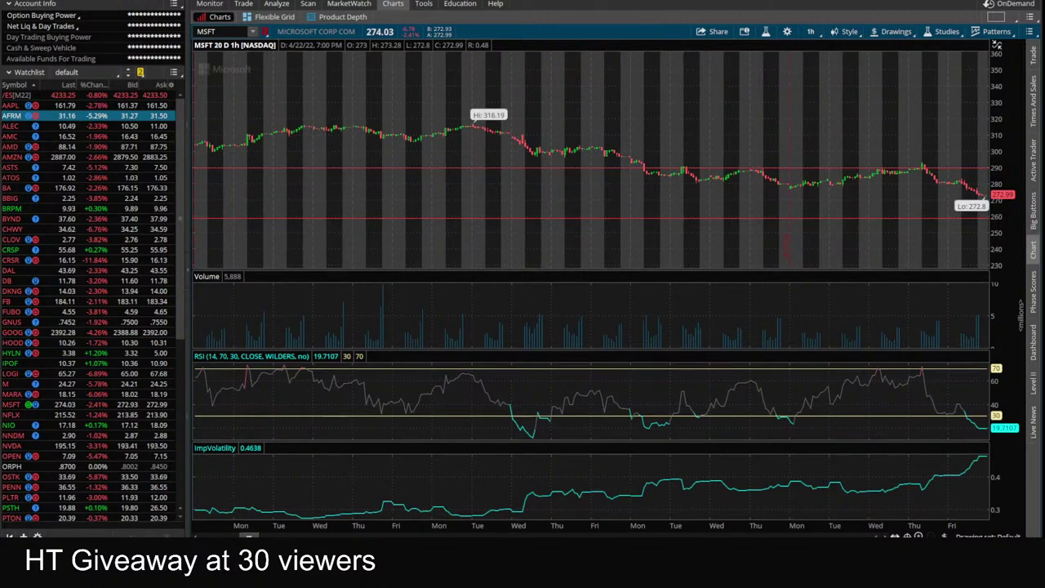
left_click(191, 512)
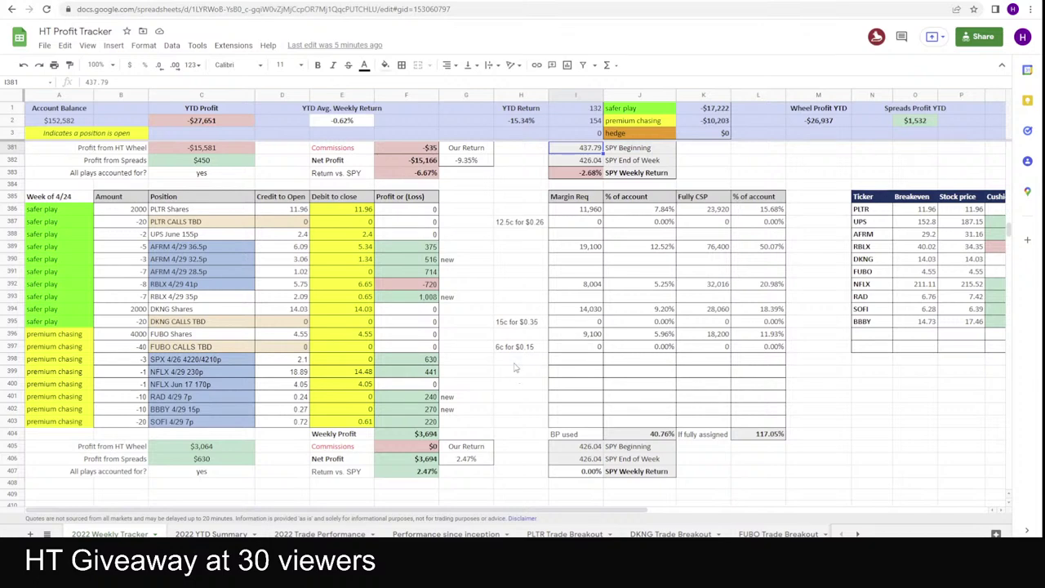
scroll(508, 354, "down", 3)
scroll(506, 355, "up", 1)
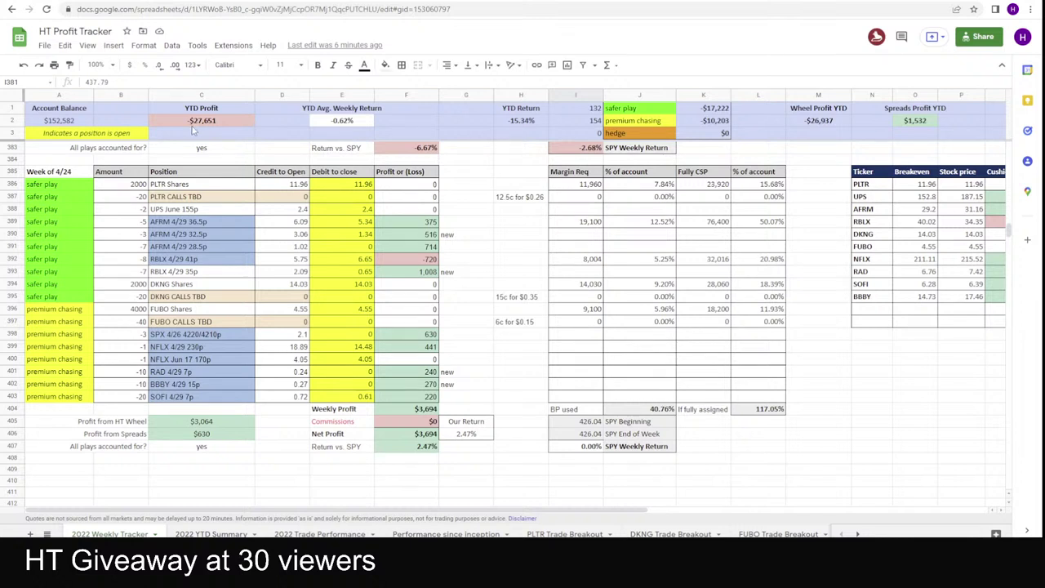
left_click(523, 423)
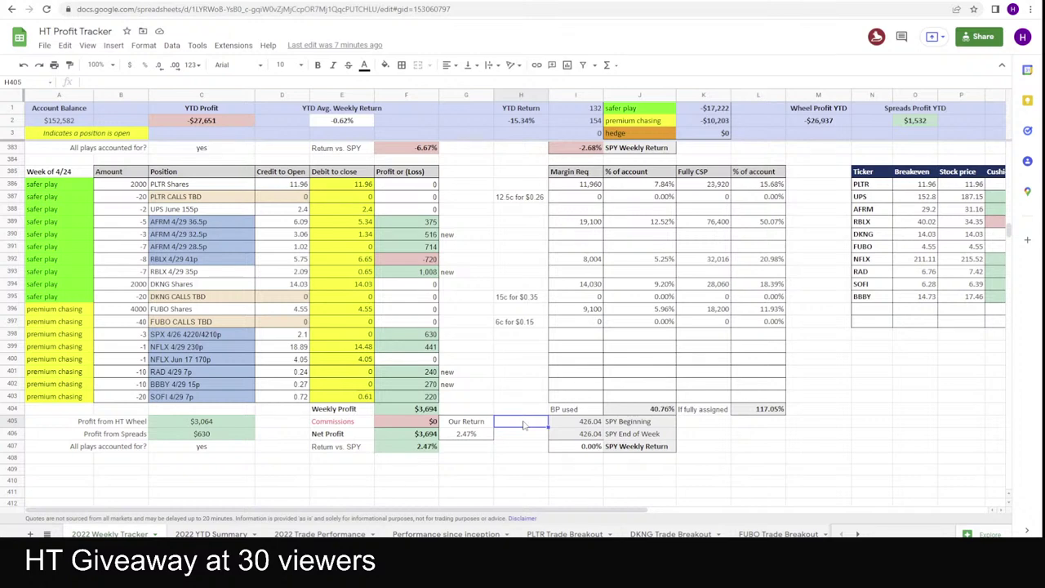
- Switch to Discord, close the earnings calendar image, and view the iv-reversion-alerts and stock-halt-alerts channels
key("alt+Tab")
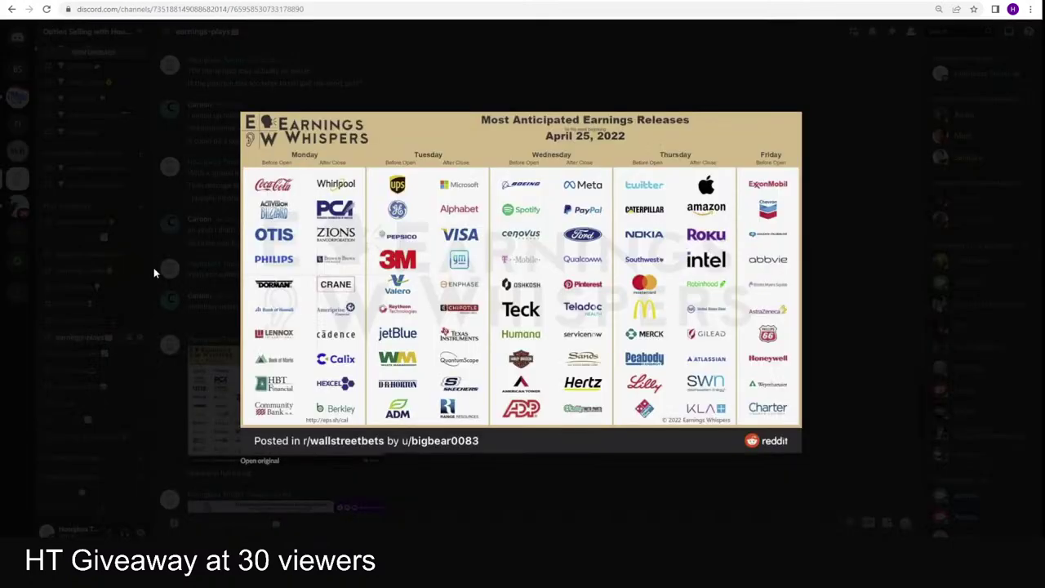
left_click(169, 385)
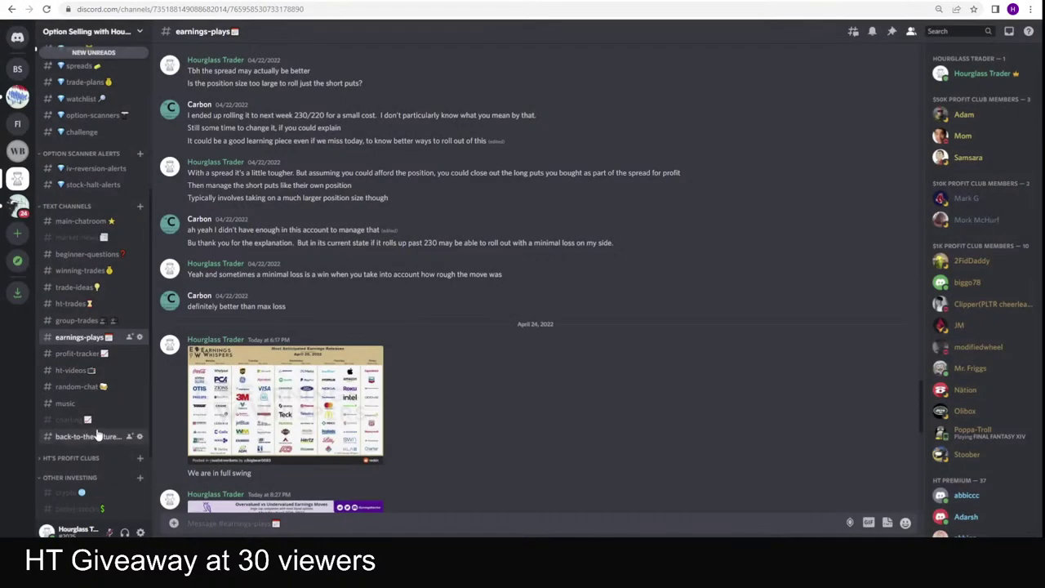
scroll(117, 397, "up", 2)
left_click(95, 222)
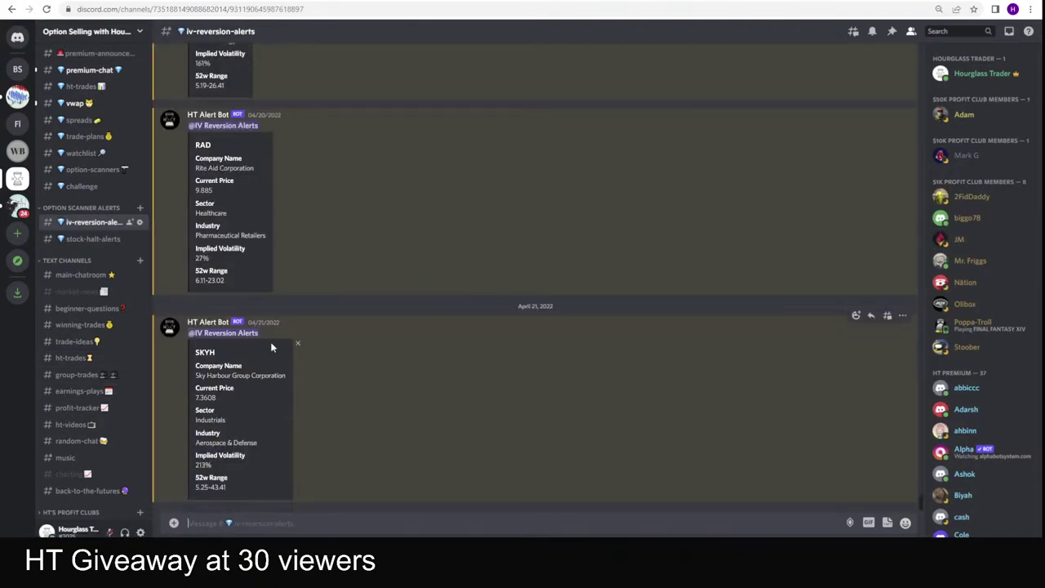
left_click(98, 240)
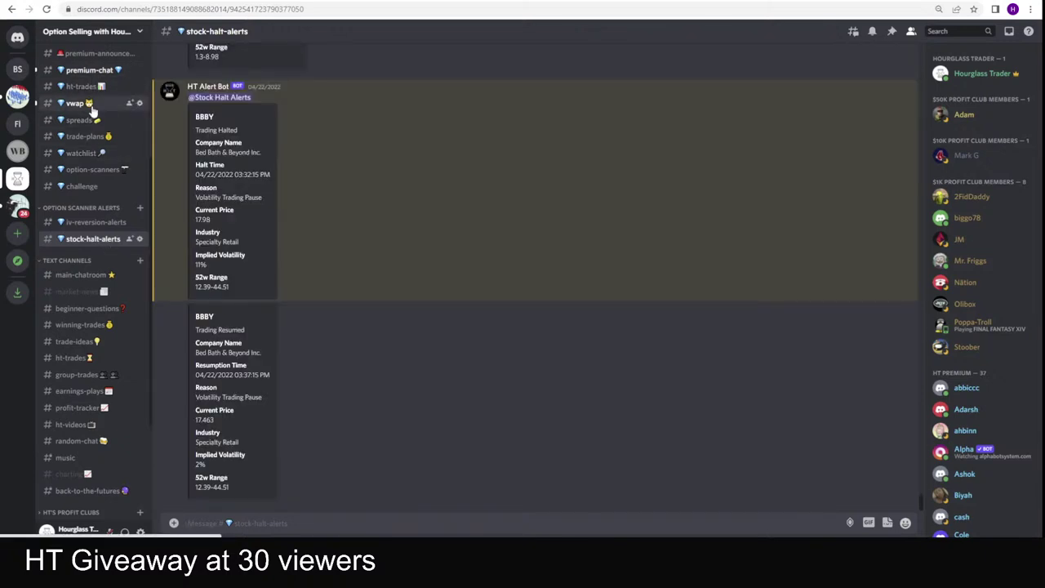
- View the HT, NASDAQ and SPY chart on the Performance since inception sheet, then return to the 2022 Weekly Tracker sheet
key("alt+Tab")
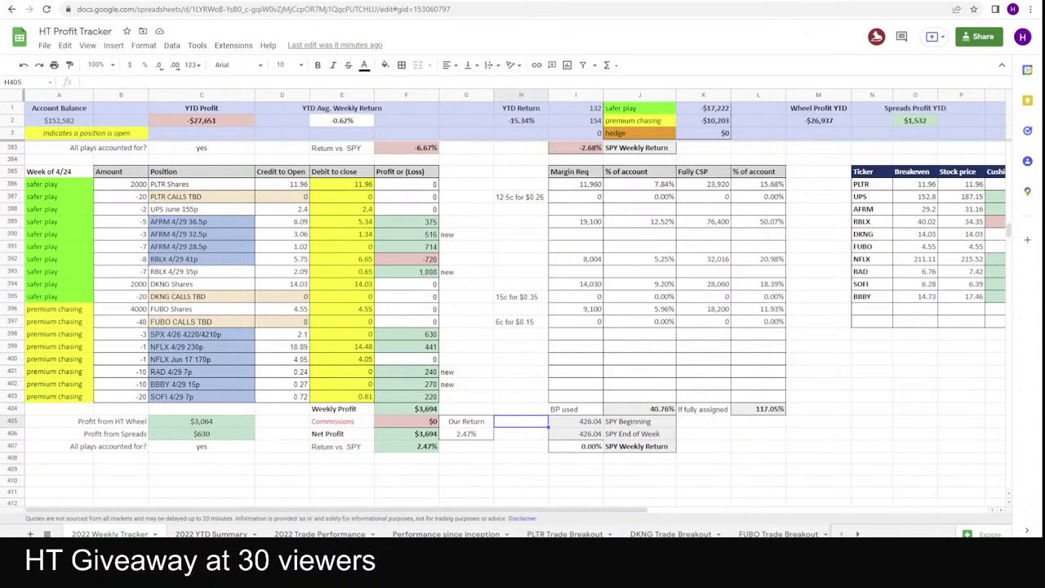
left_click(451, 534)
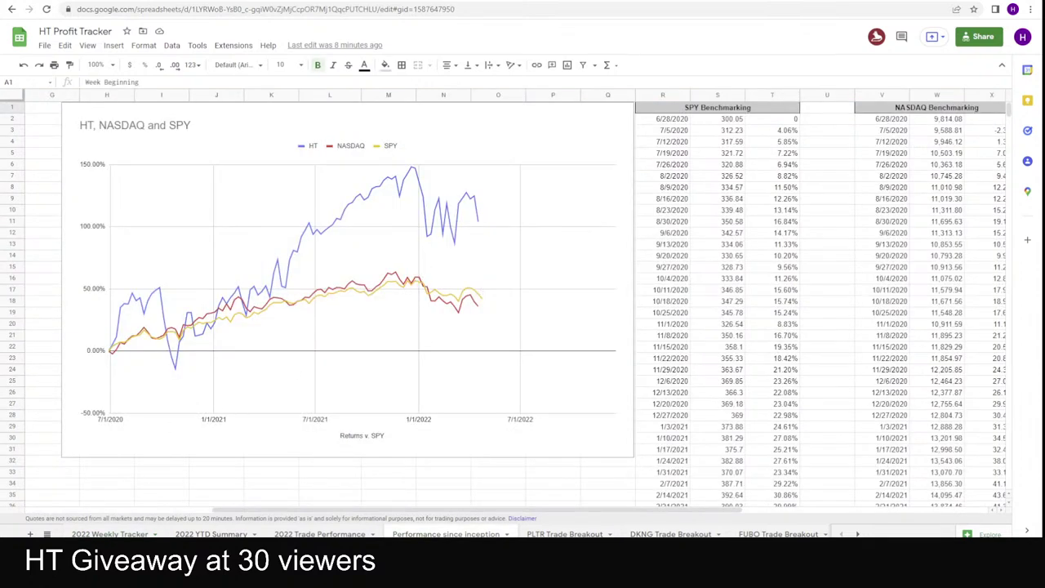
left_click(109, 534)
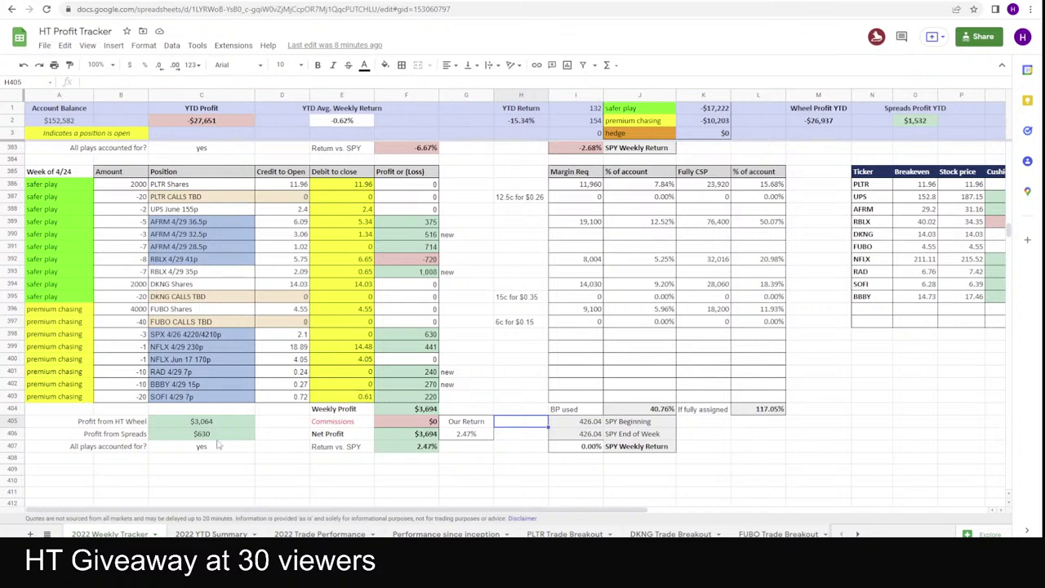
- Go back to the MSFT 20 D : 1h chart in the trading platform and compress its price scale
key("alt+Tab")
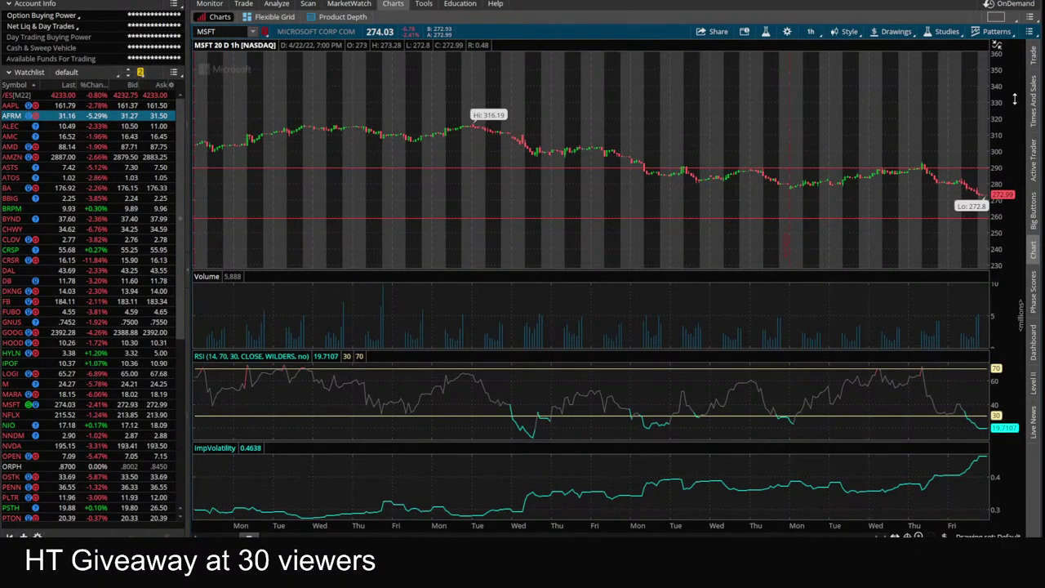
left_click_drag(1015, 101, 1008, 152)
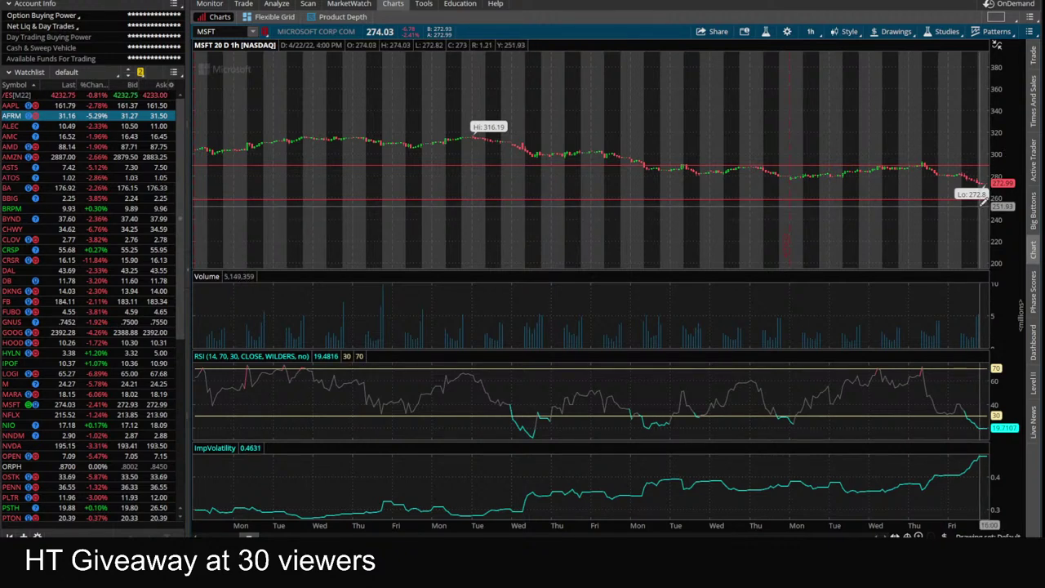
- Open the earnings-plays channel in Discord, enlarge the Monday April 25th 2022 earnings moves chart to examine it, then close it
mouse_move(278, 571)
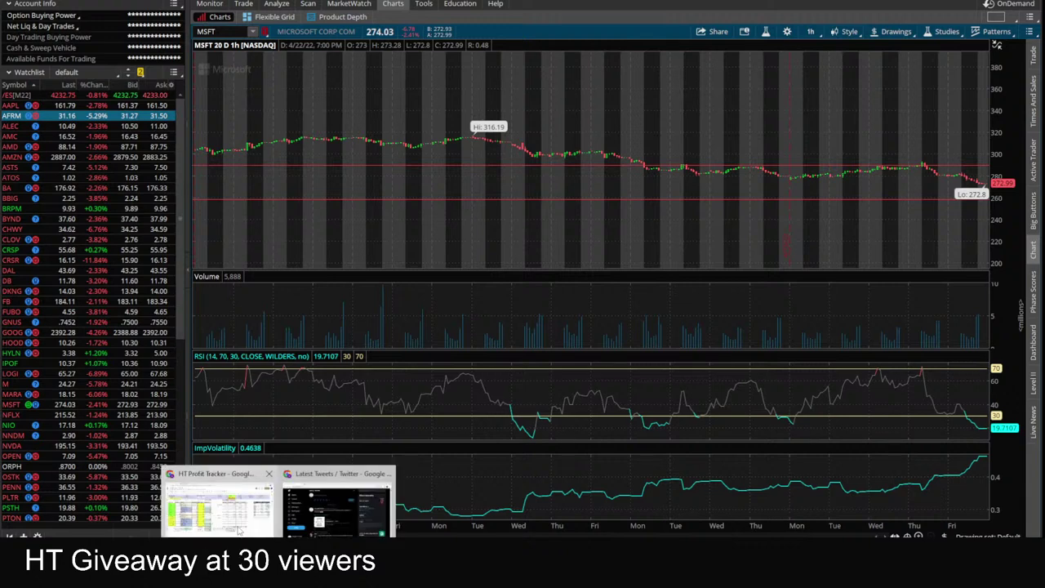
left_click(216, 494)
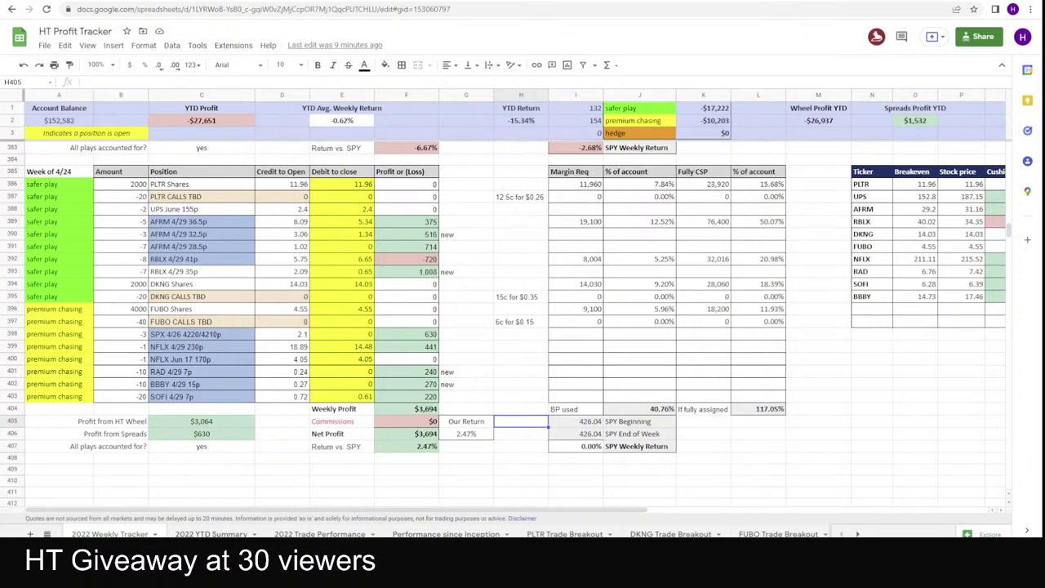
key("ctrl+Tab")
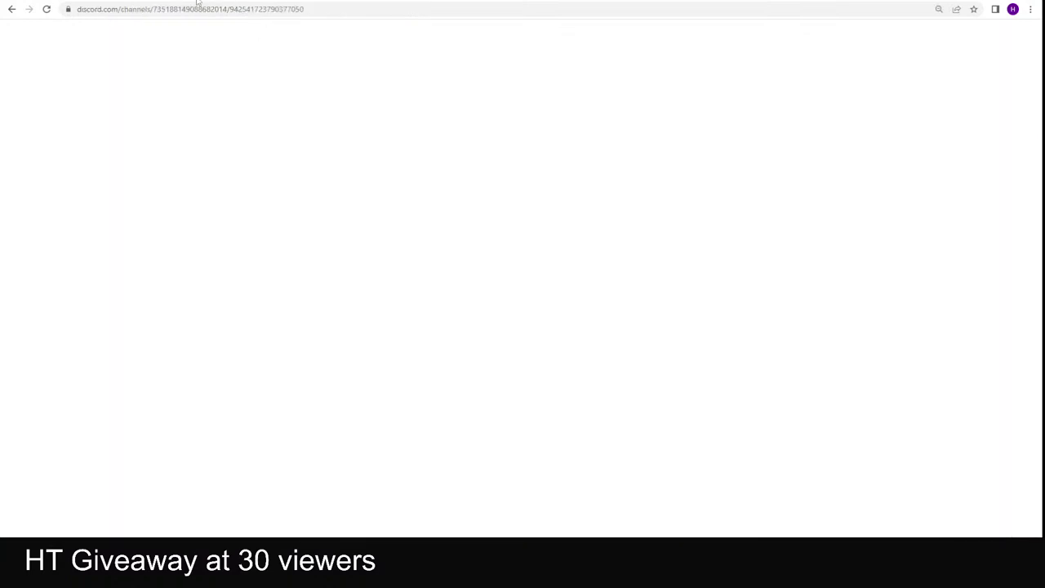
scroll(87, 400, "down", 4)
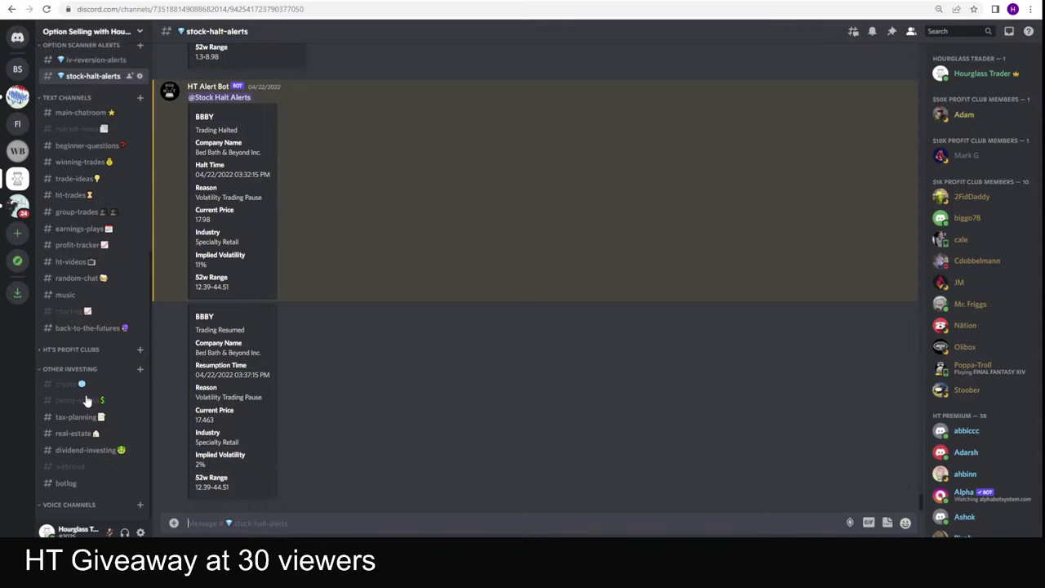
left_click(89, 232)
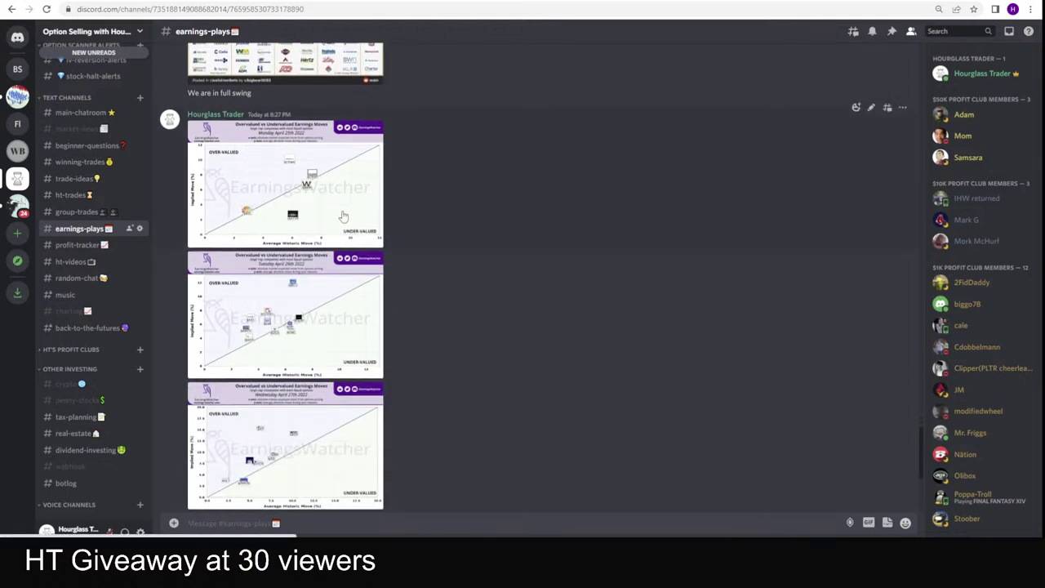
left_click(309, 186)
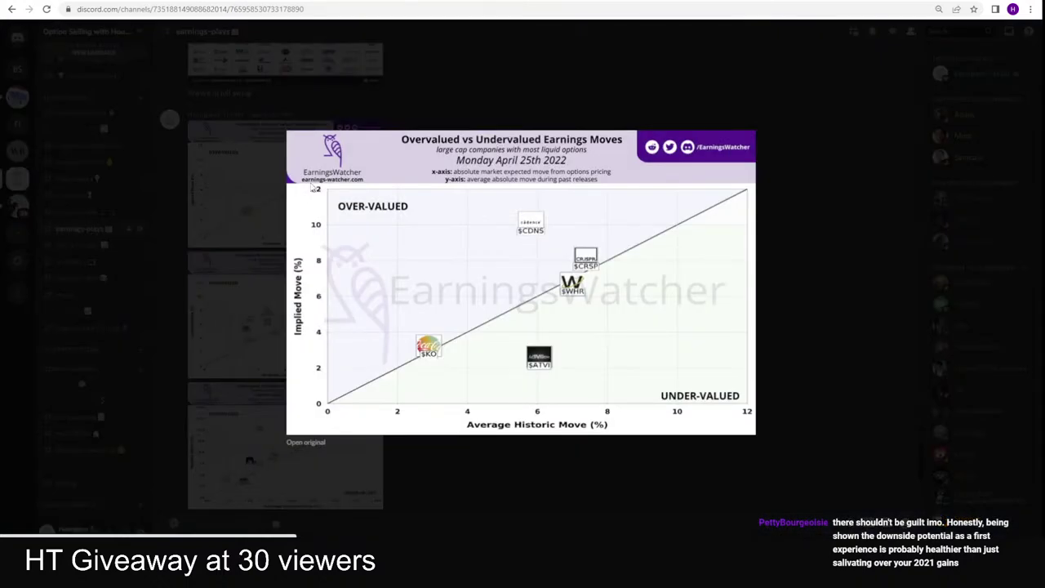
key("Tab")
left_click(515, 451)
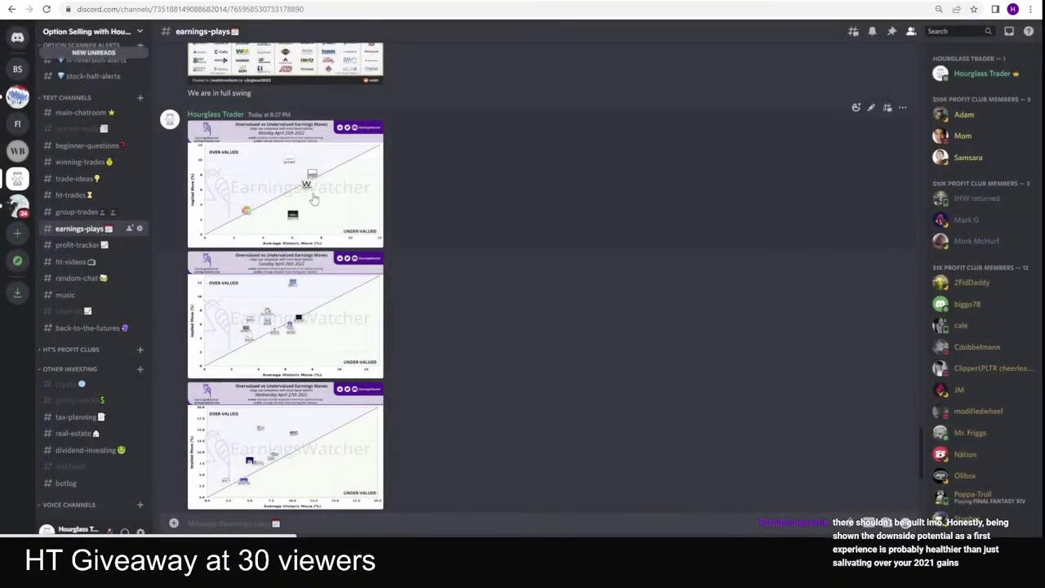
- Browse the overvalued versus undervalued earnings moves charts for the rest of the week, then return to the Monday chart
scroll(317, 214, "down", 1)
scroll(318, 215, "down", 1)
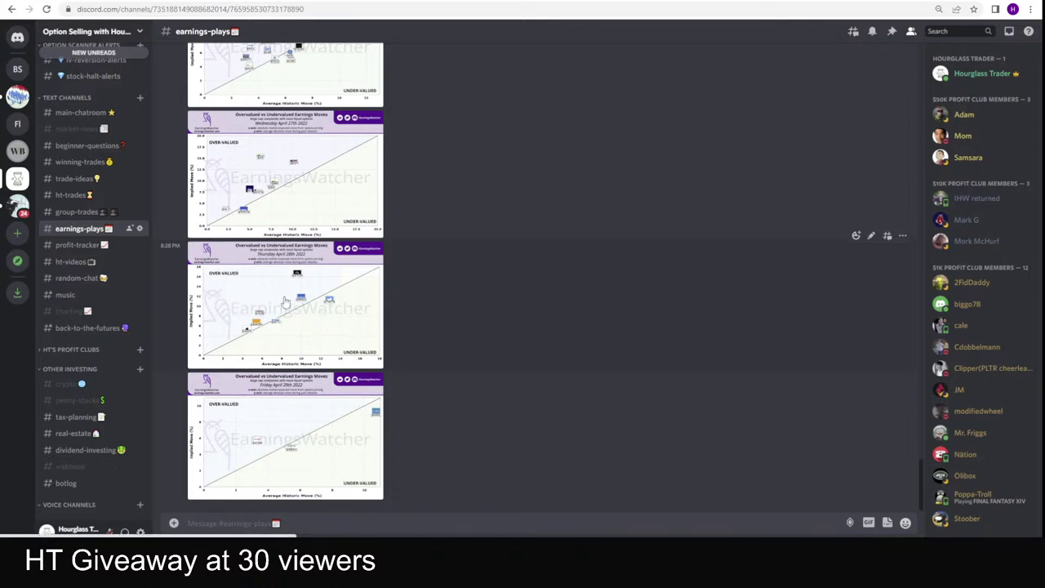
scroll(326, 278, "up", 3)
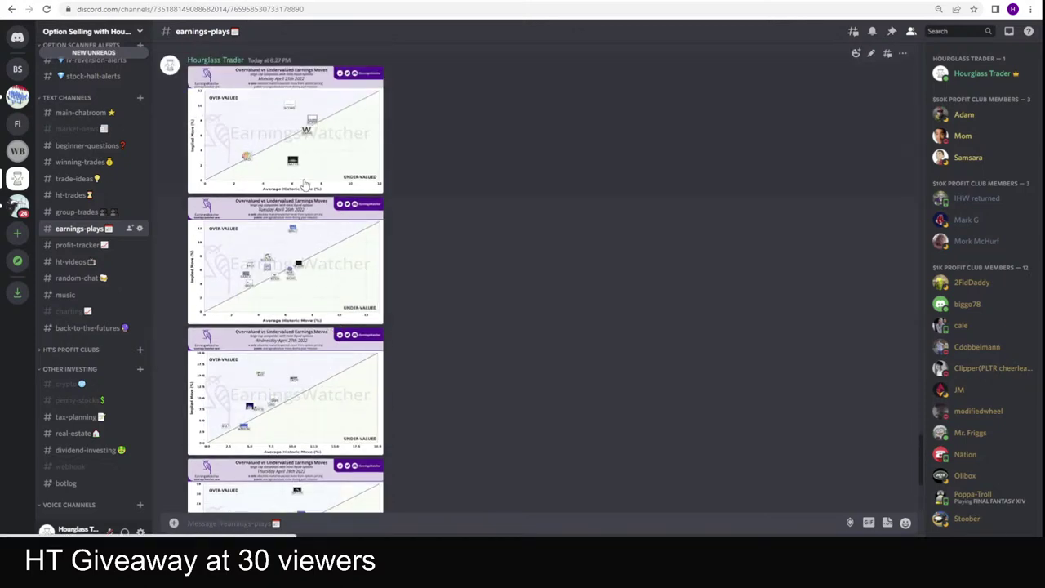
left_click(295, 165)
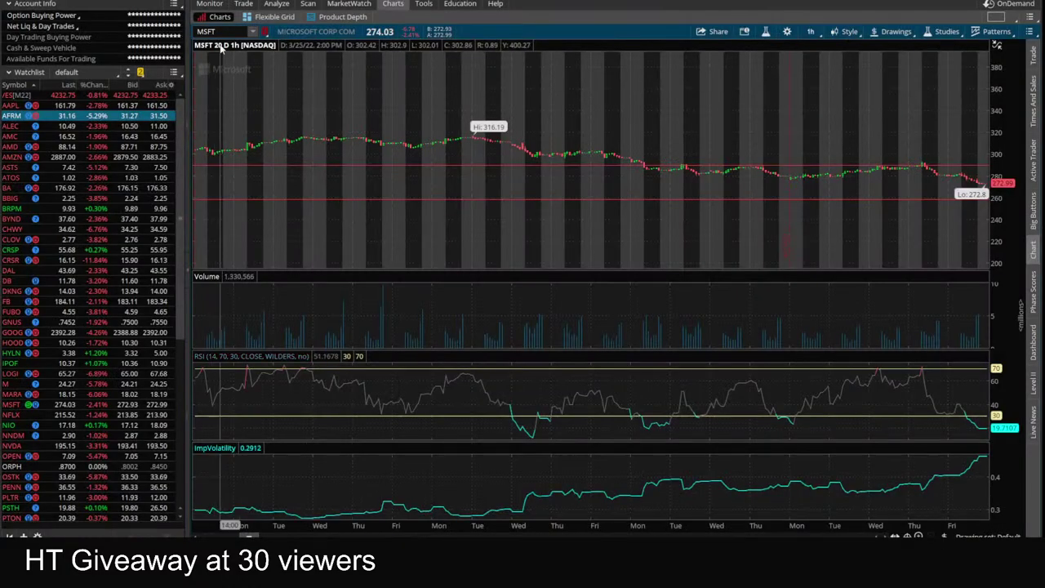
- Switch to the trading platform and load the ATVI chart in place of MSFT
left_click(209, 31)
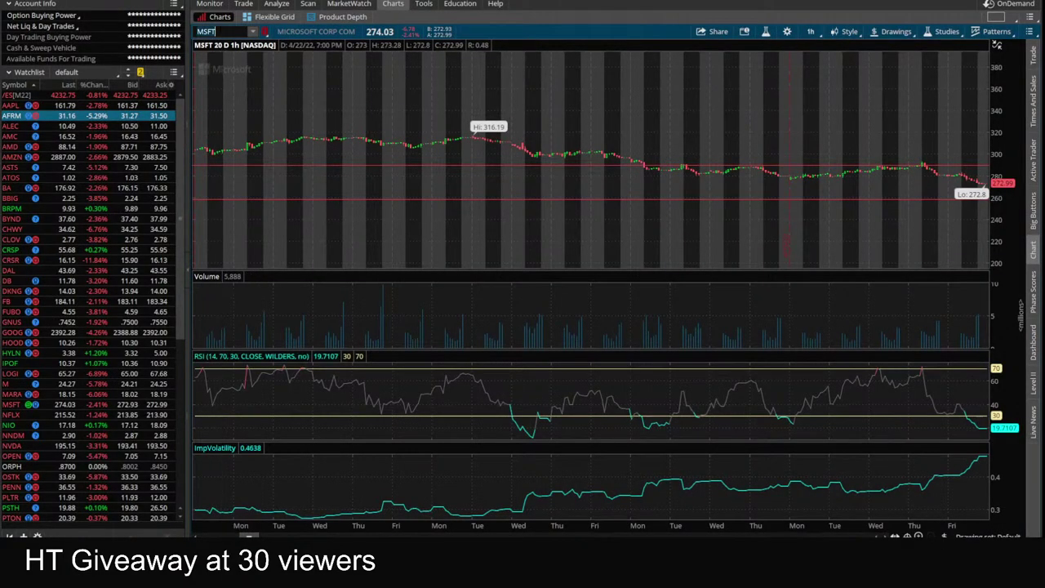
type("ATVI")
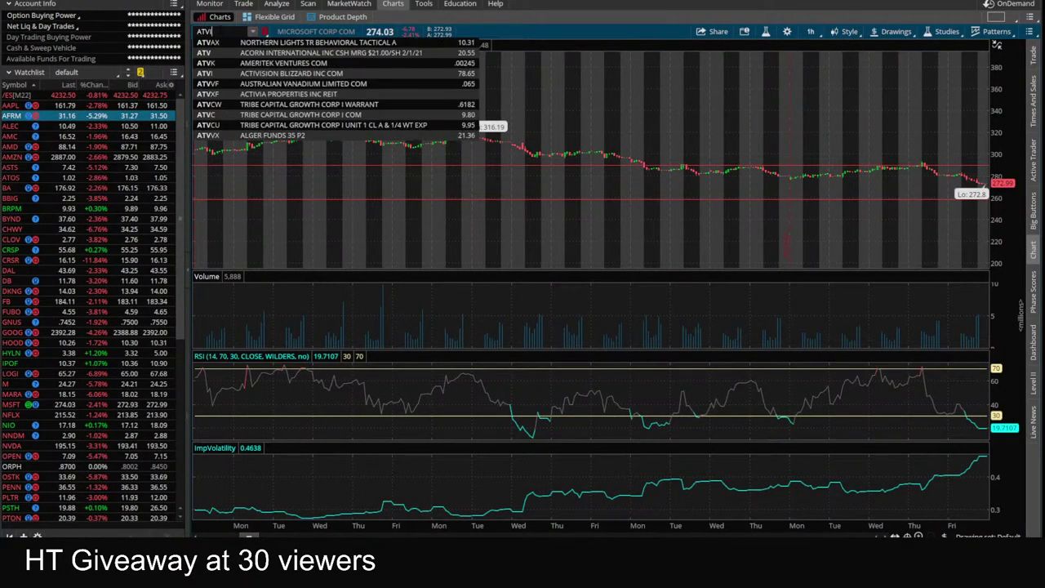
key("Return")
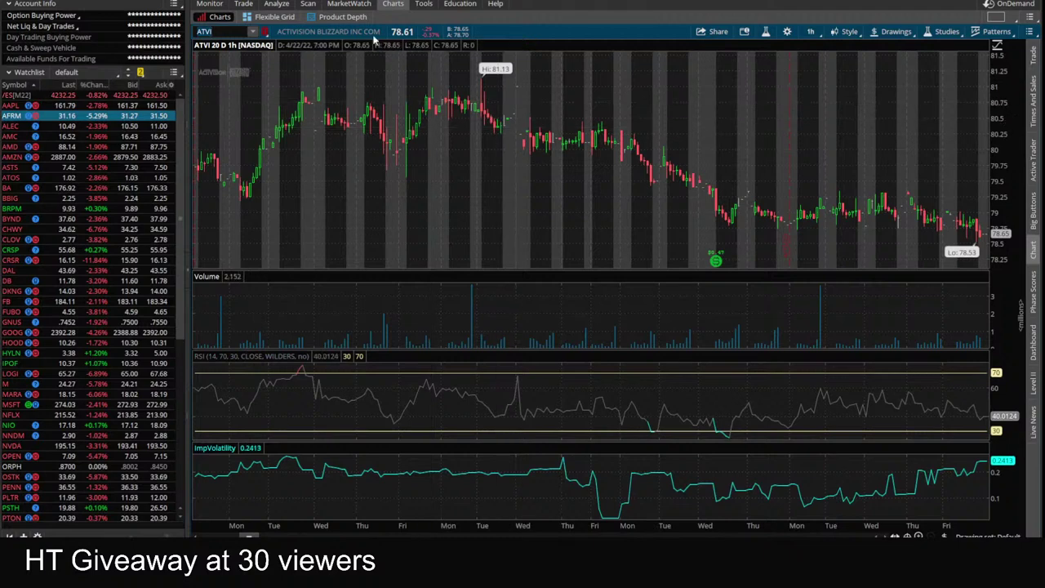
- Check the ATVI 29 APR 22 option chain and view its 20 D : 1h chart with a compressed price scale
left_click(246, 4)
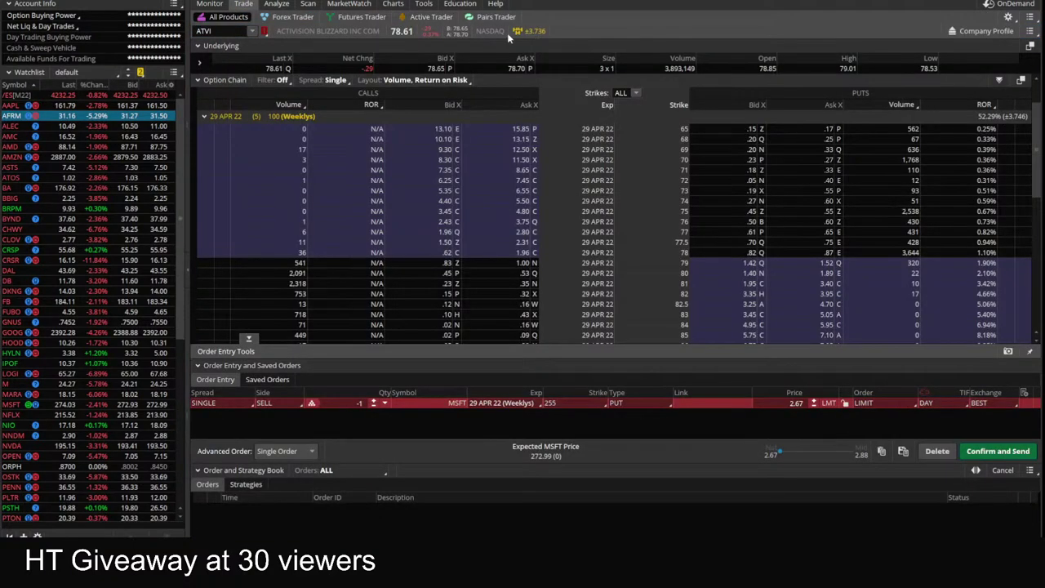
left_click(393, 4)
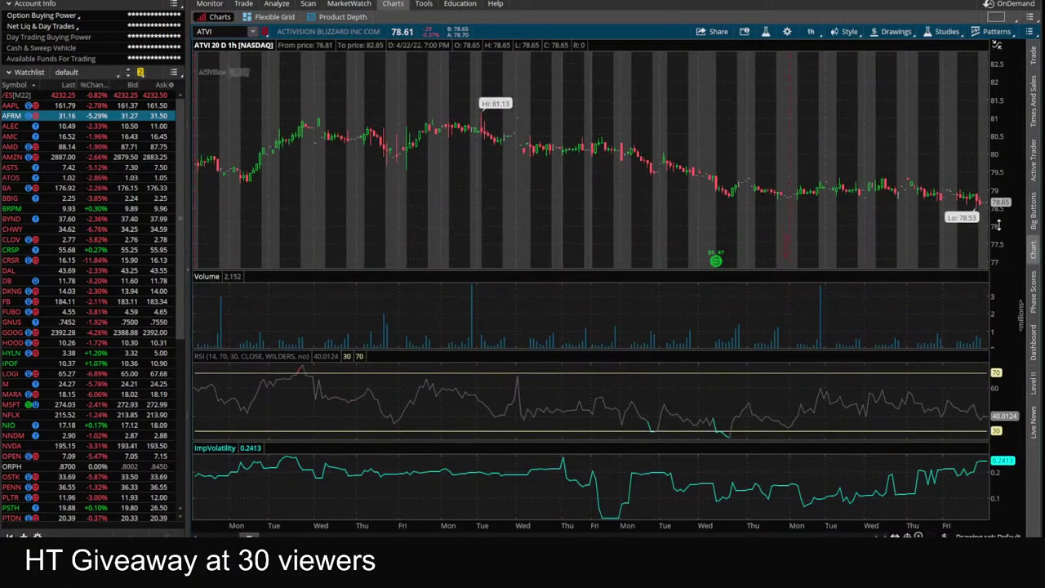
left_click_drag(997, 224, 997, 245)
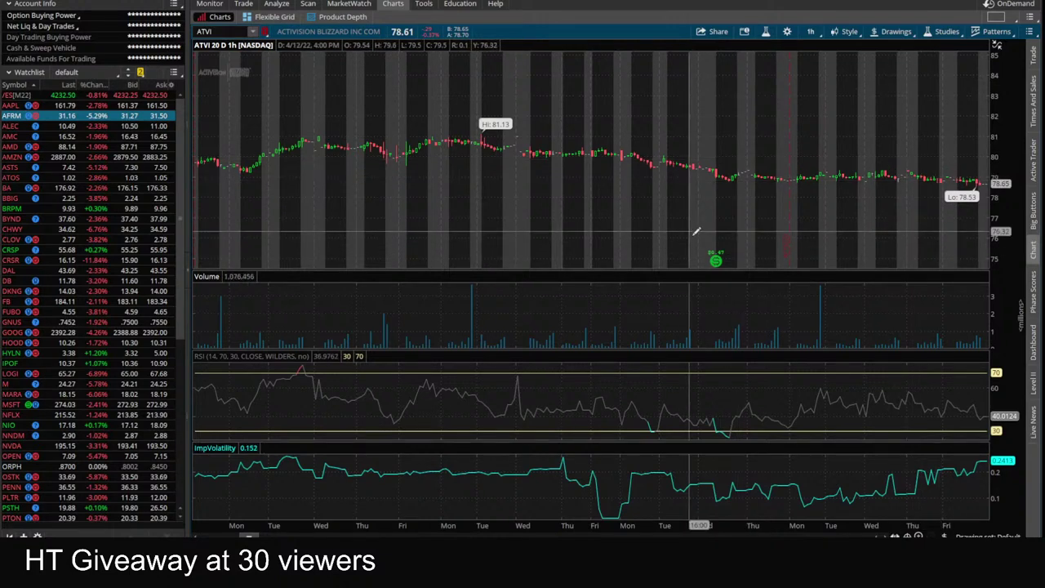
left_click(243, 4)
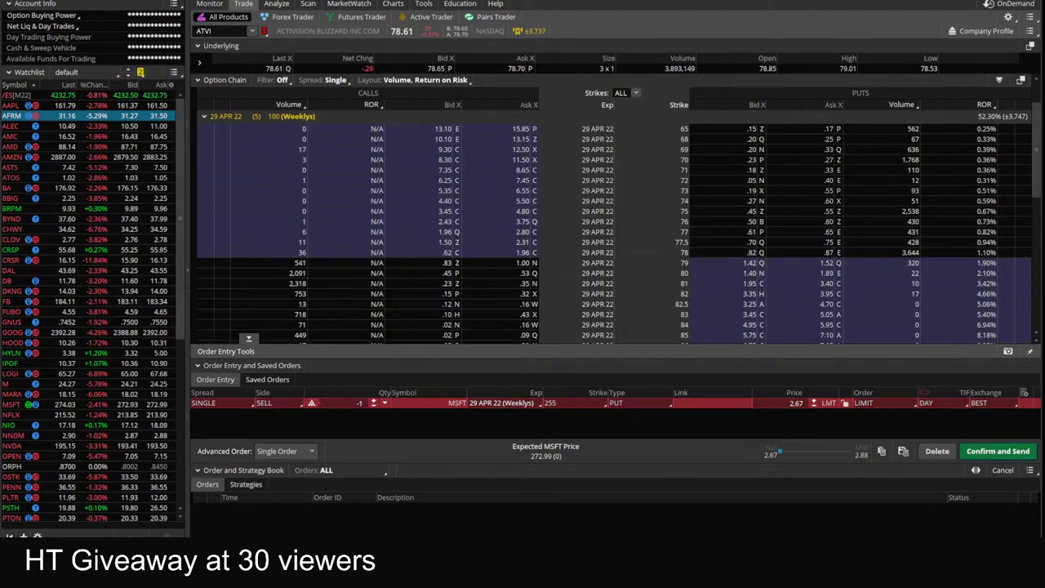
- Switch to Discord, close the enlarged earnings moves chart to look through the channel list, and reopen the Monday April 25th 2022 chart
left_click(235, 490)
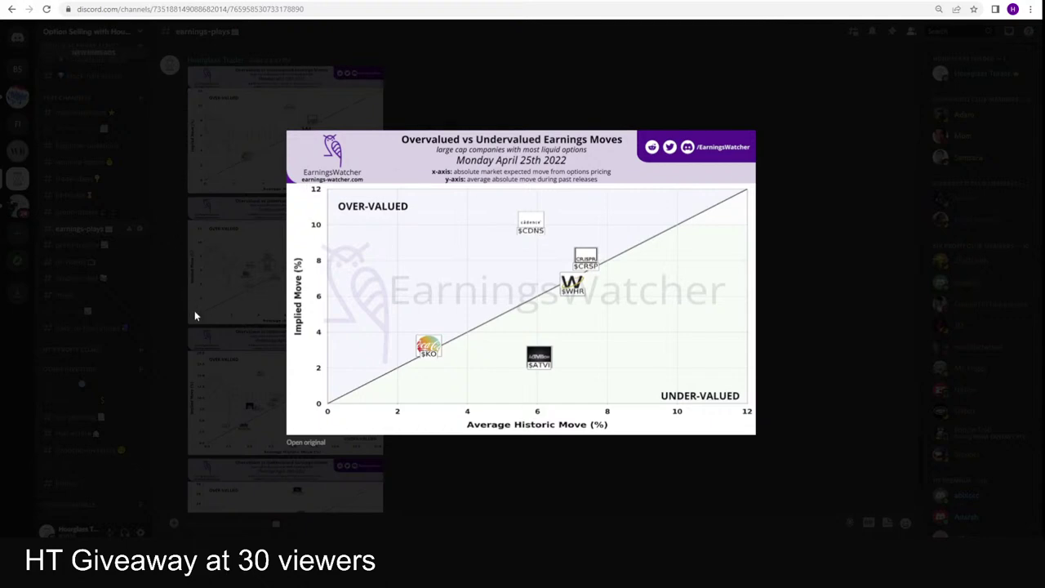
left_click(150, 307)
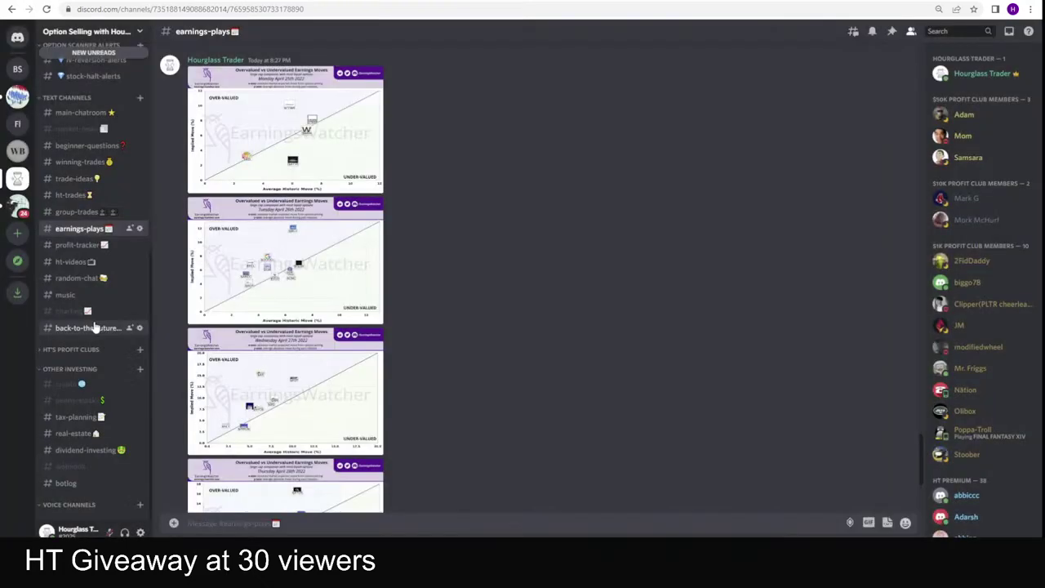
scroll(95, 318, "up", 3)
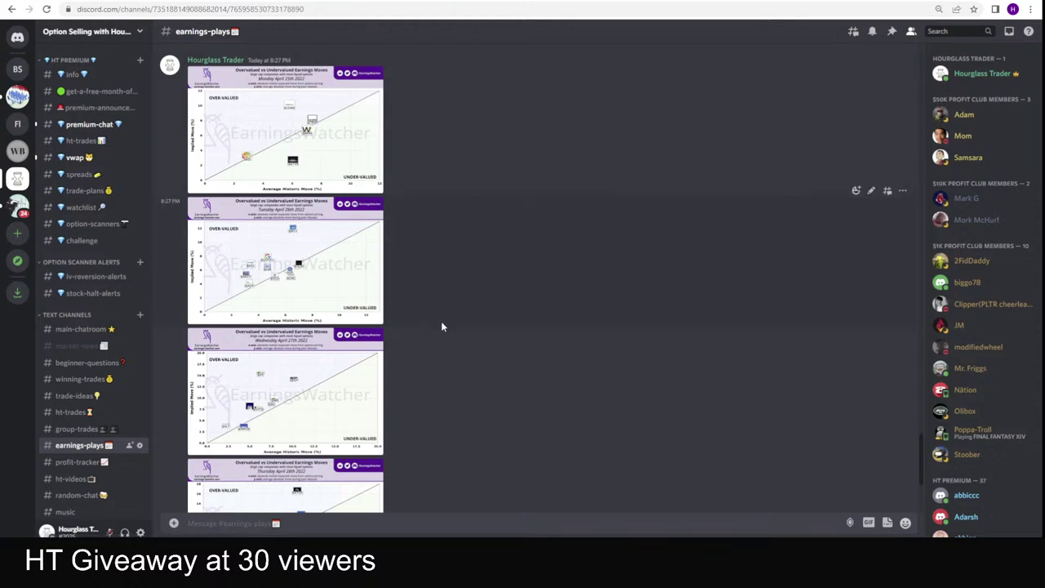
left_click(316, 153)
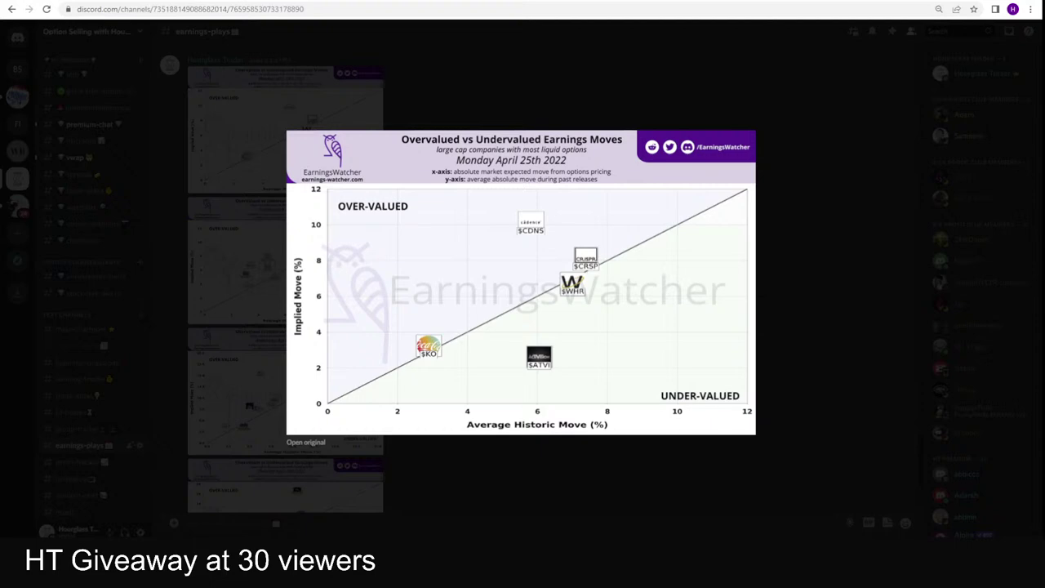
- Switch to the trading platform and load CDNS in place of ATVI, checking the ticker against the Monday earnings moves chart
key("alt+Tab")
left_click(226, 35)
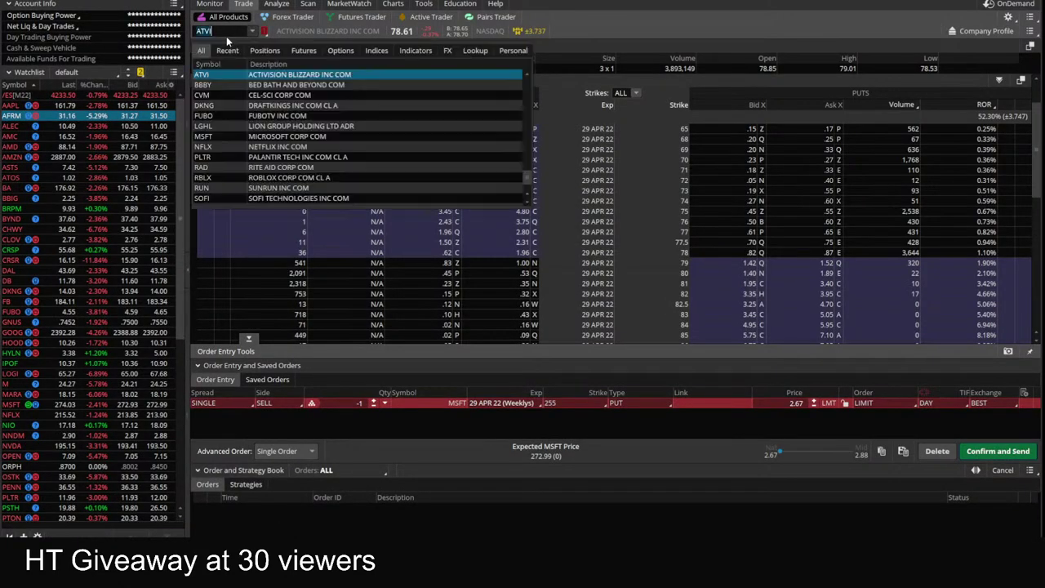
left_click(279, 555)
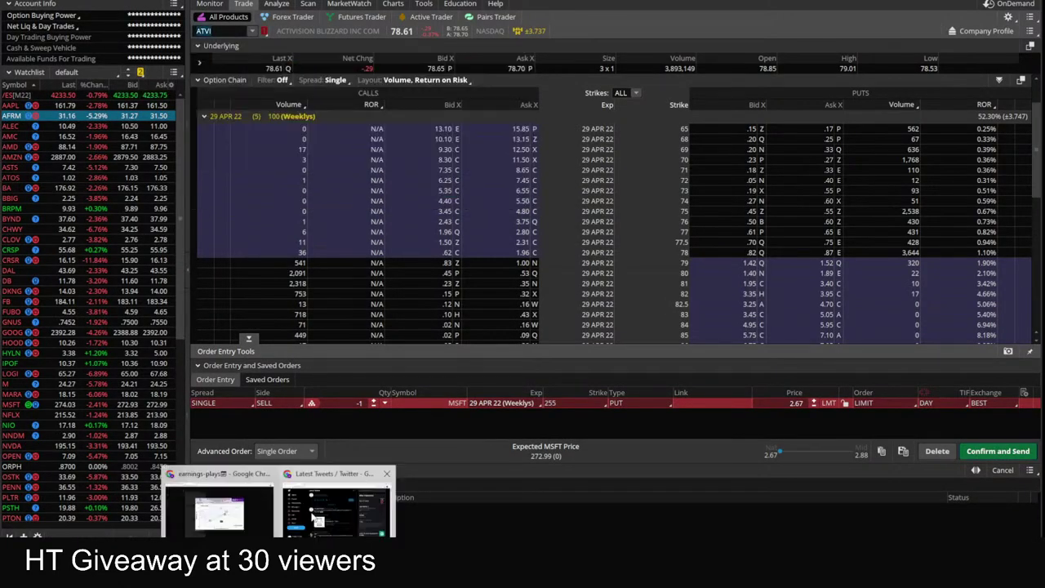
left_click(251, 513)
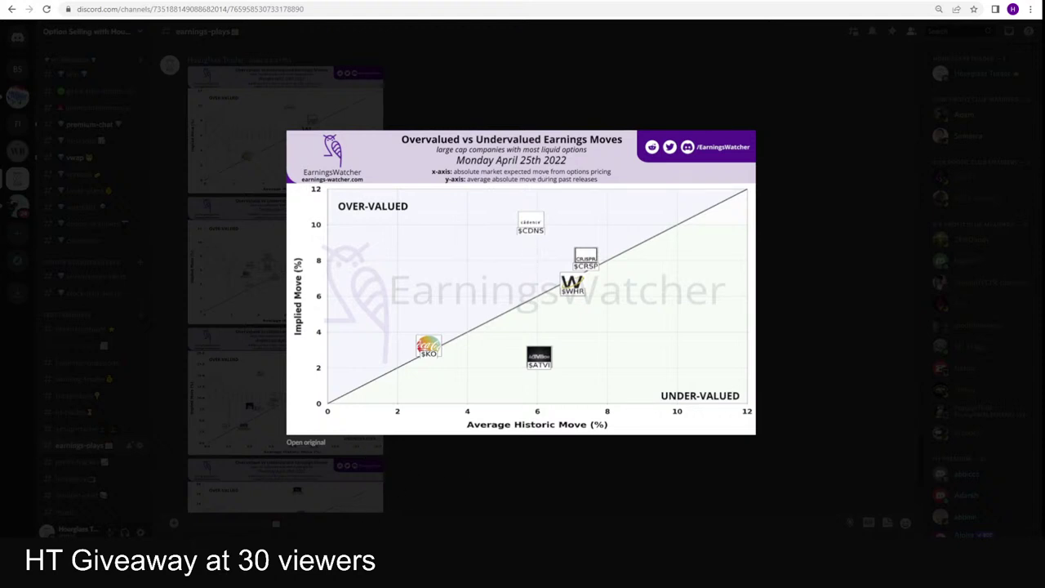
key("alt+Tab")
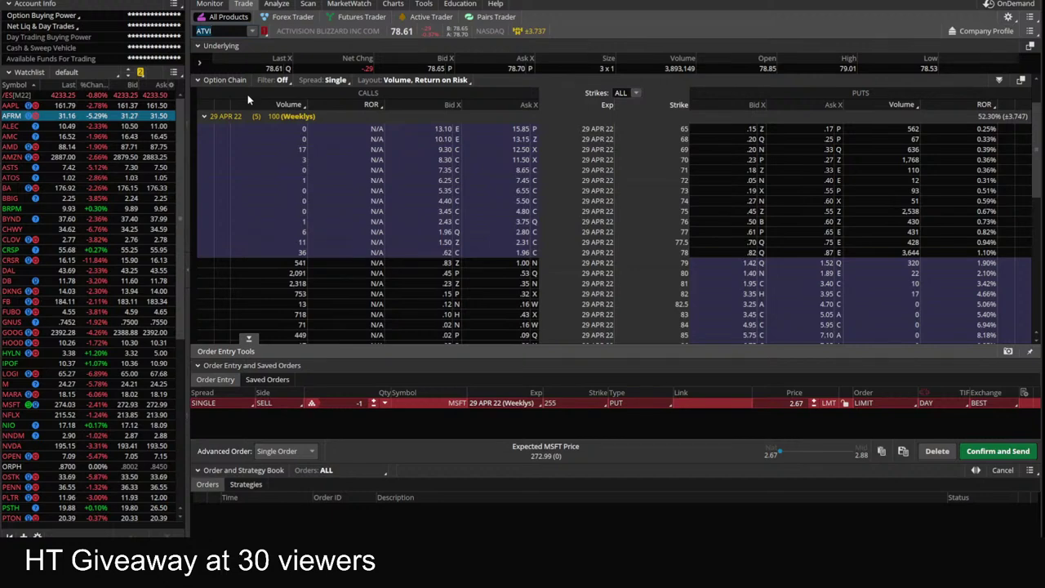
type("CDNS")
key("Return")
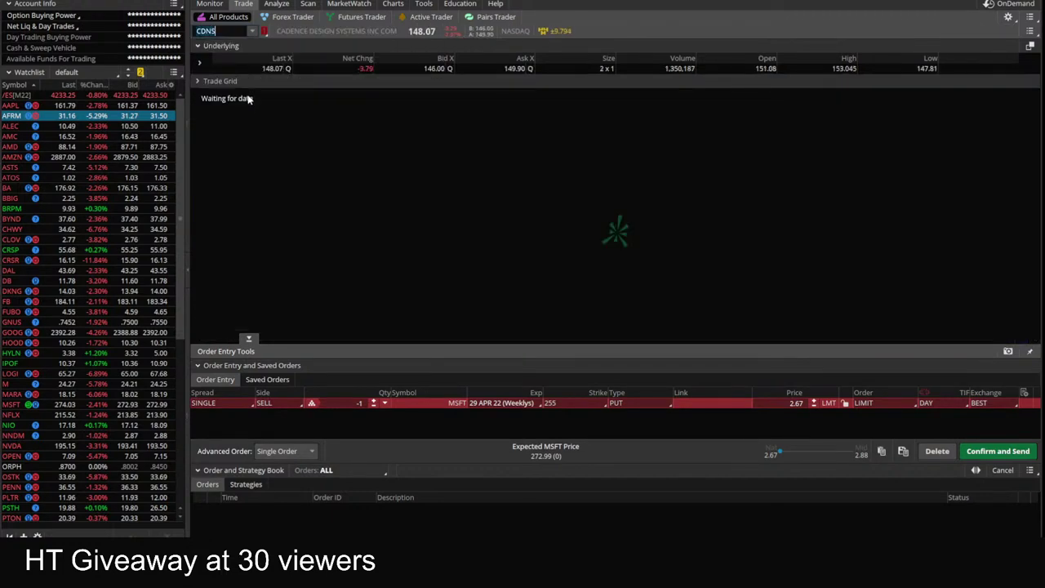
- Expand the CDNS 20 MAY 22 option chain and compare it with the Monday earnings moves chart in Discord
left_click(423, 6)
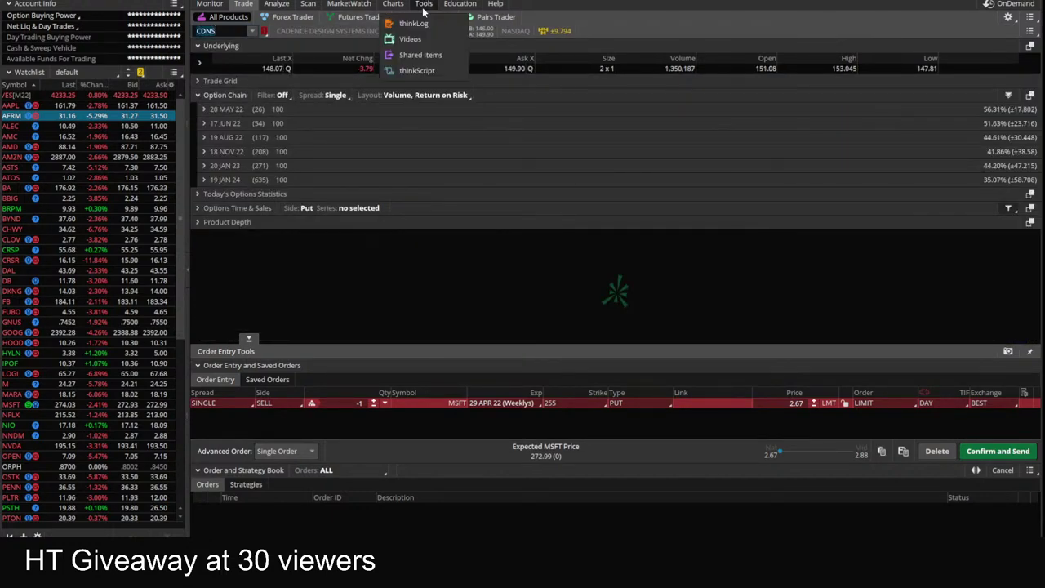
left_click(232, 110)
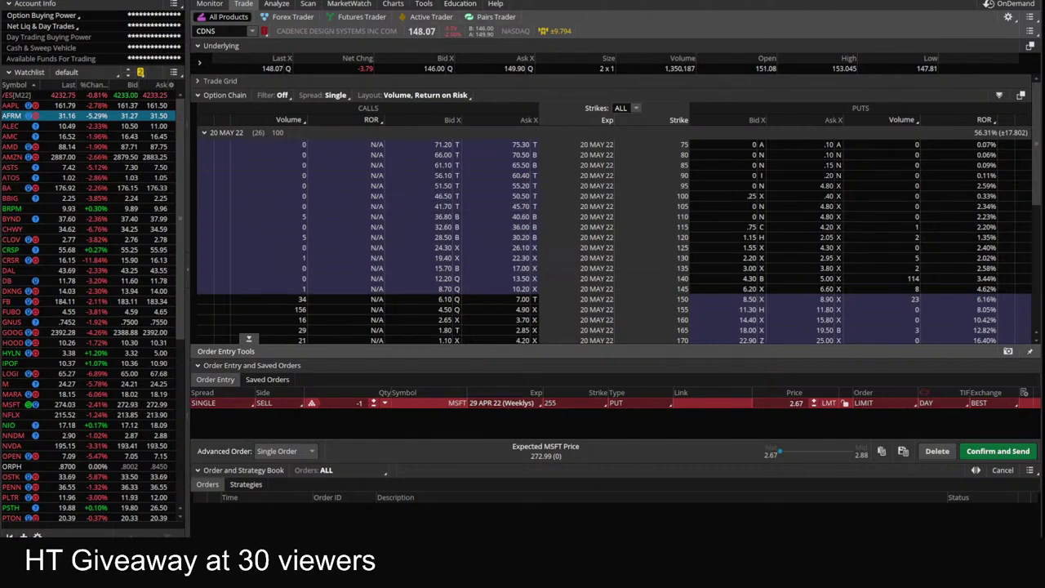
left_click(336, 489)
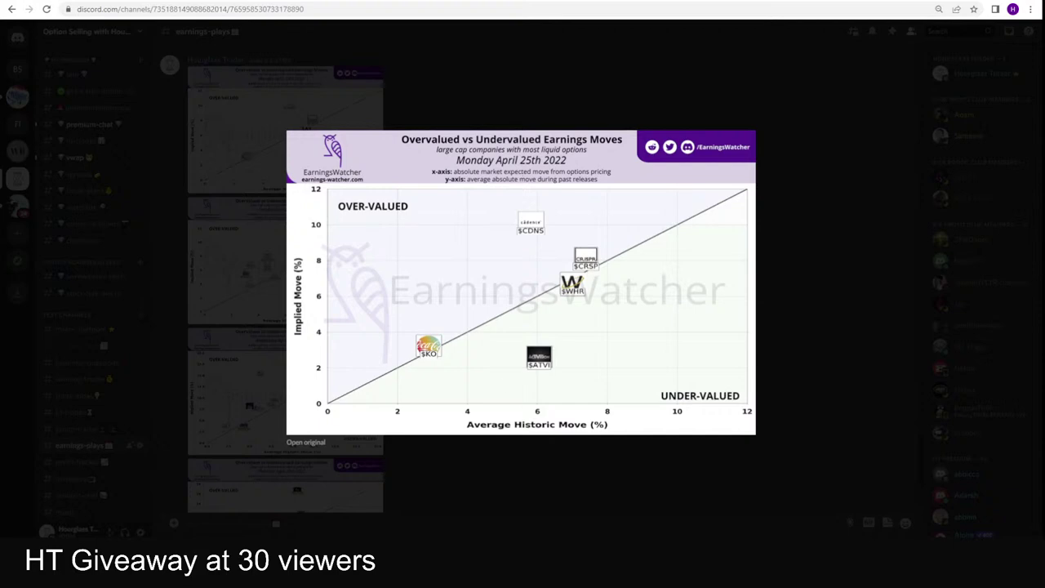
key("alt+Tab")
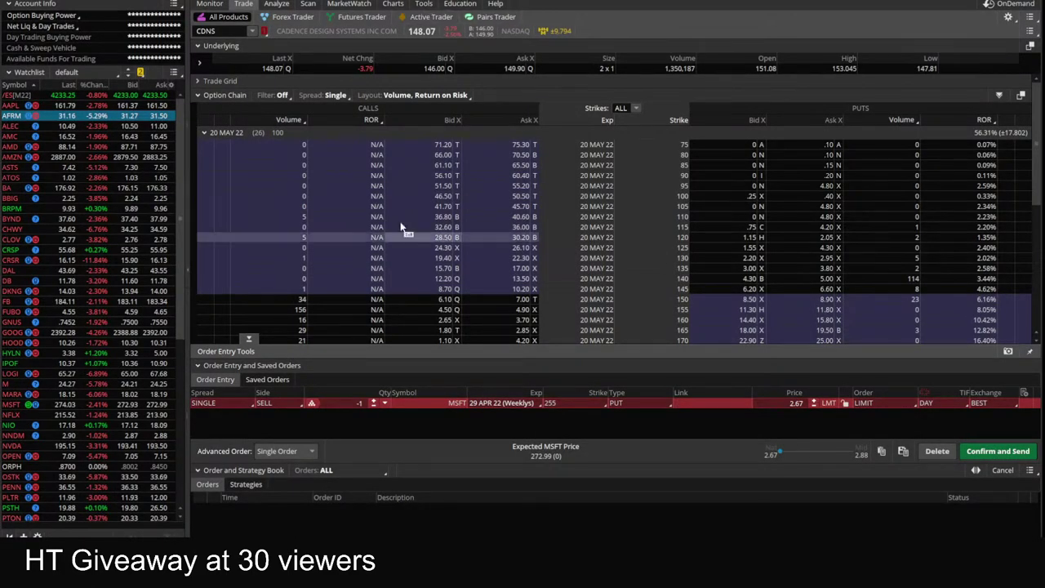
left_click(335, 490)
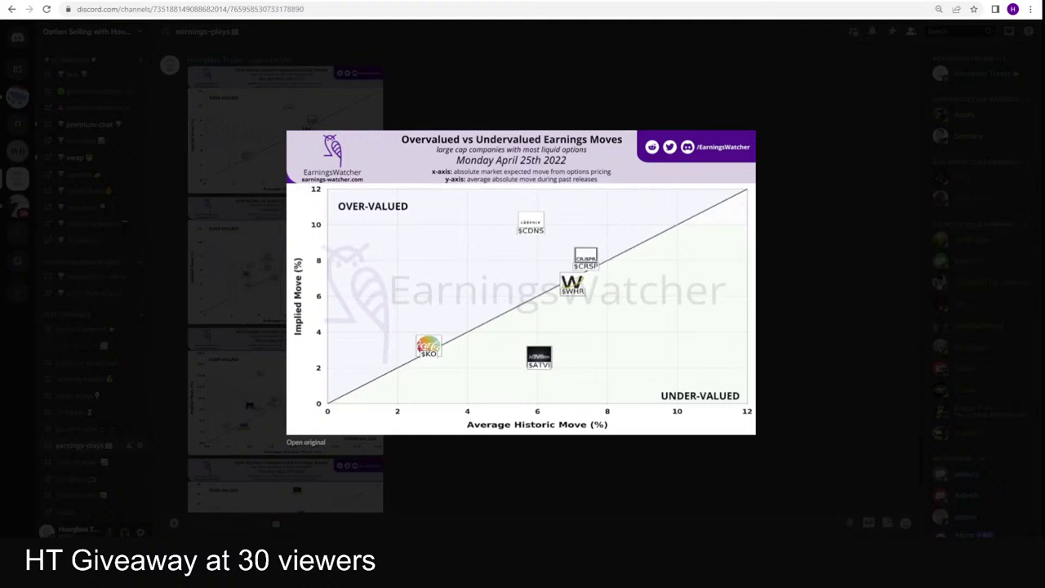
- Switch to the HT Profit Tracker spreadsheet and set the expected-move calculator's ticker to CDNS on the 2021 Weekly Tracker sheet
left_click(97, 2)
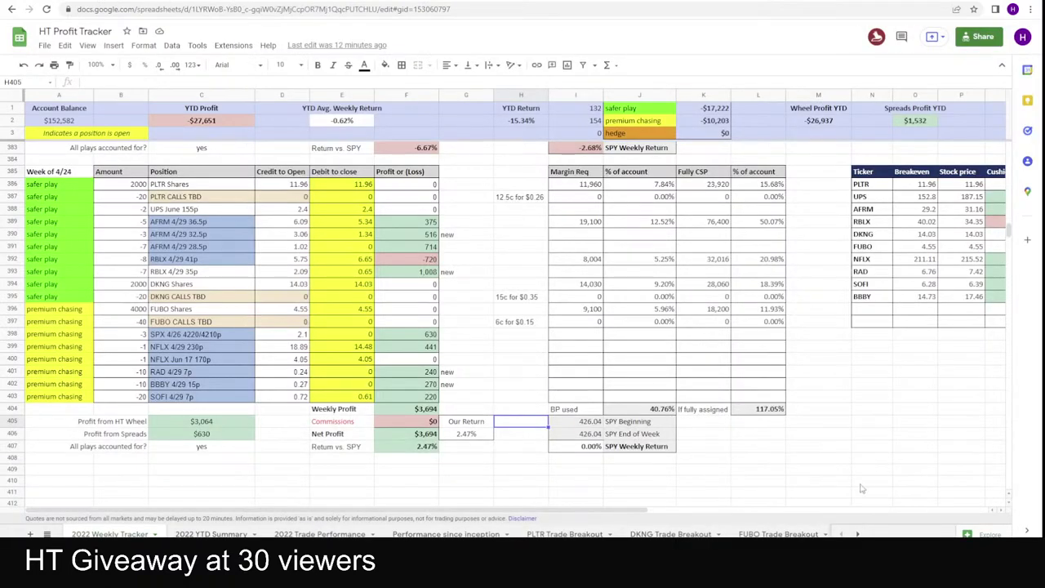
left_click(857, 533)
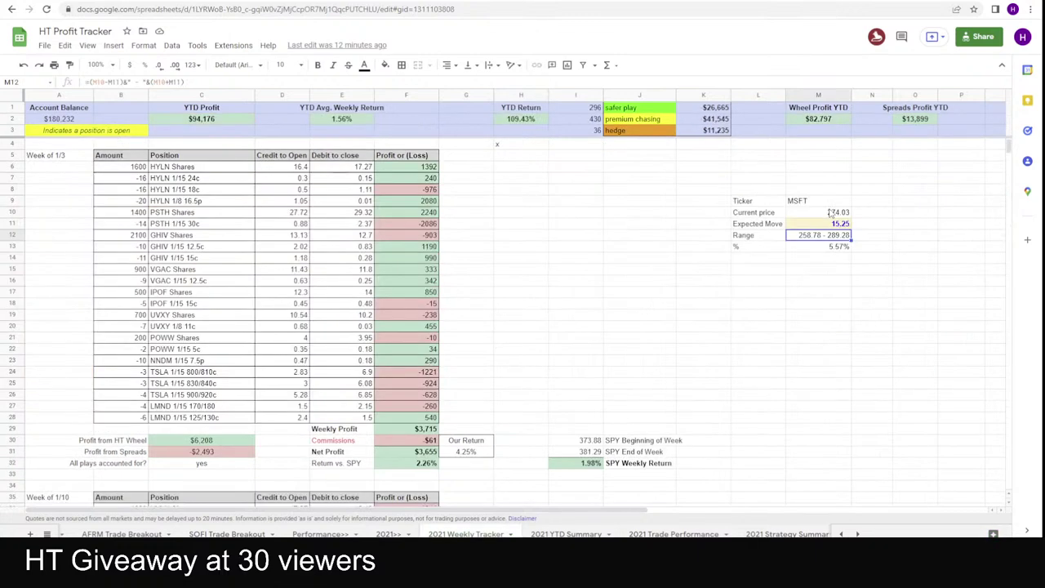
left_click(816, 204)
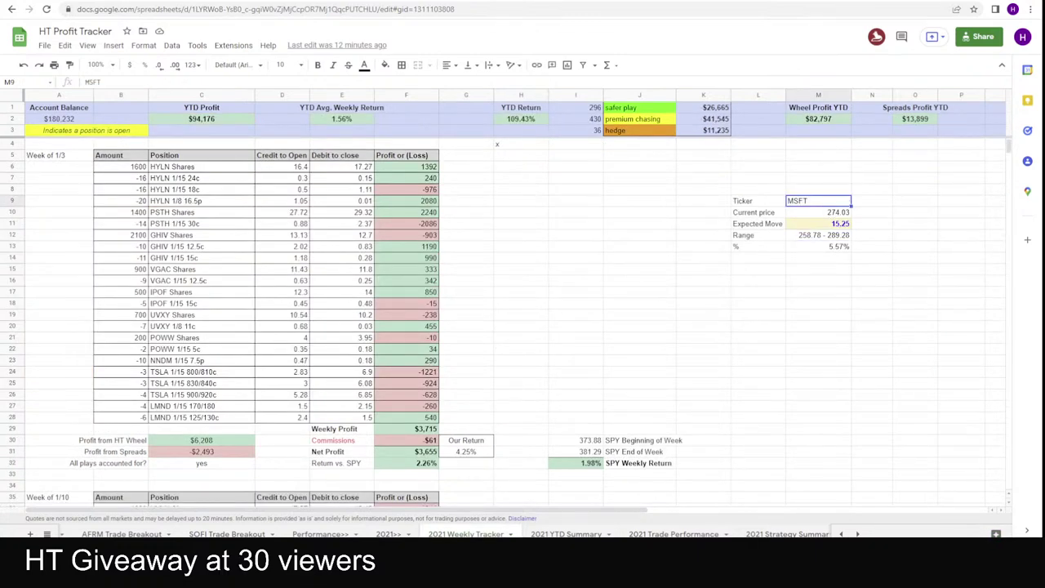
key("alt+Tab")
key("alt+Tab")
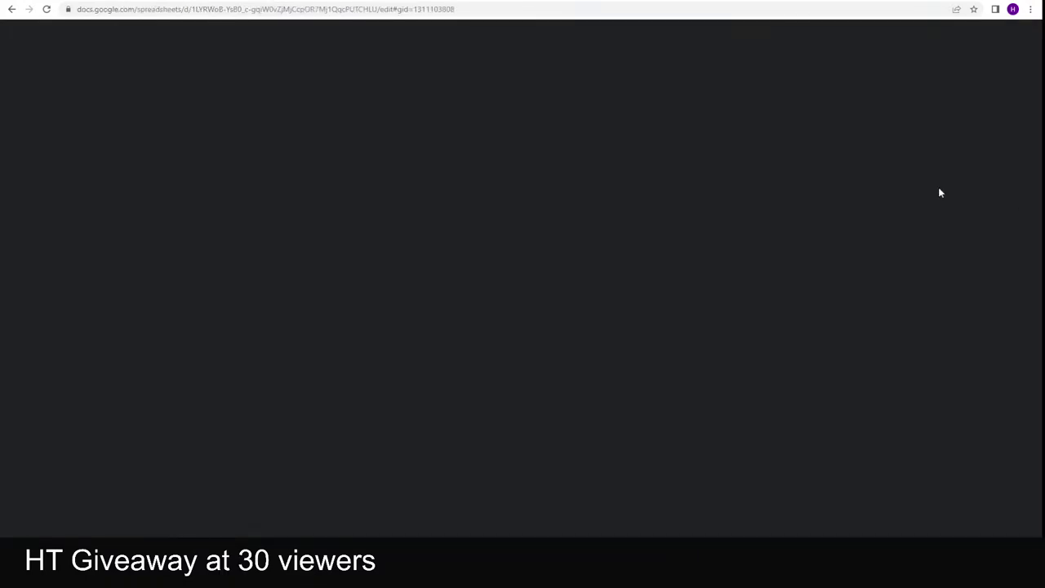
type("CDNS")
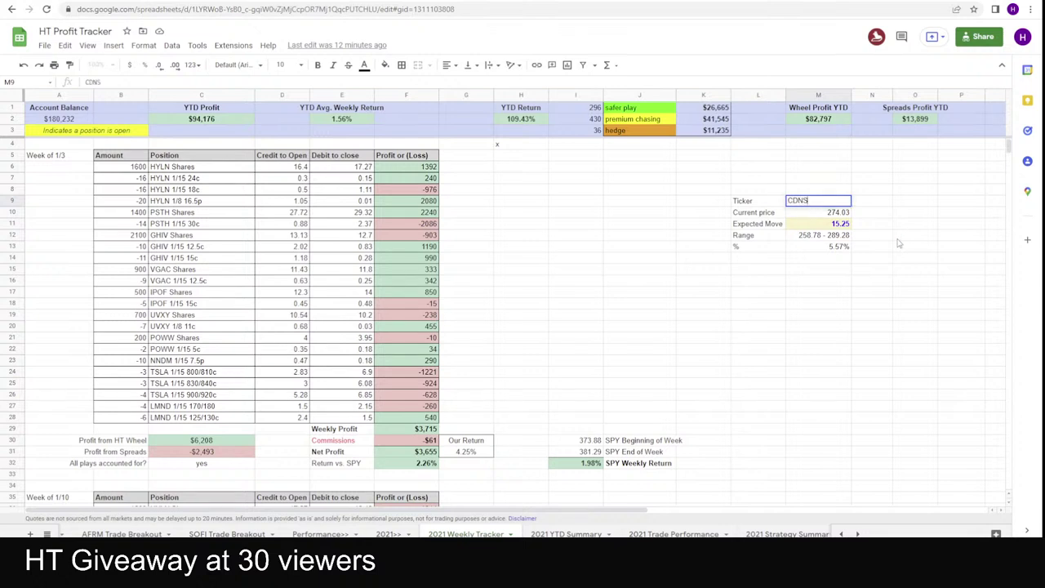
key("Return")
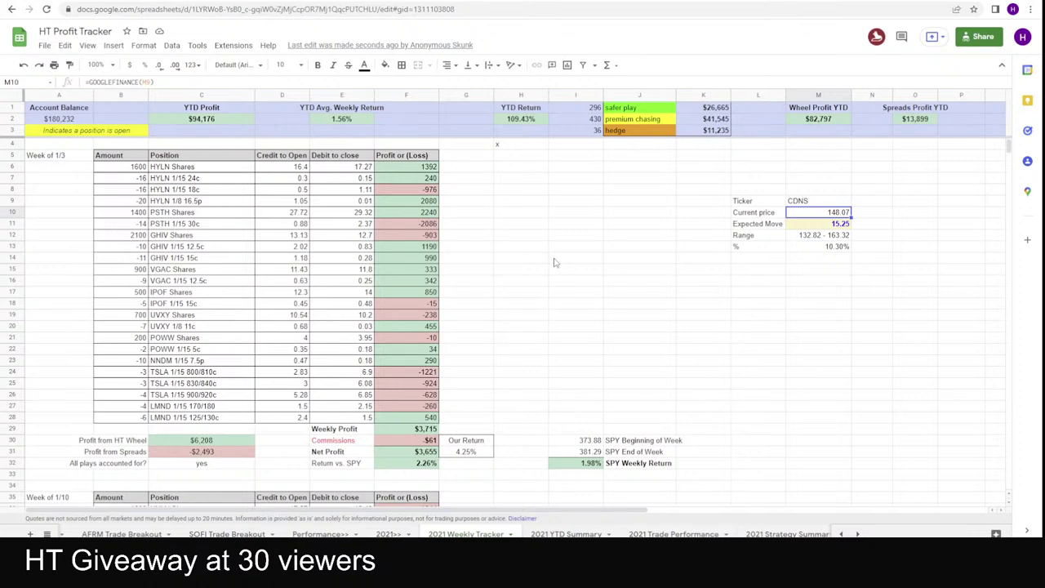
- Compare the CDNS option chain in the trading platform with the Monday earnings moves chart and the spreadsheet's expected-move range
key("alt+Tab")
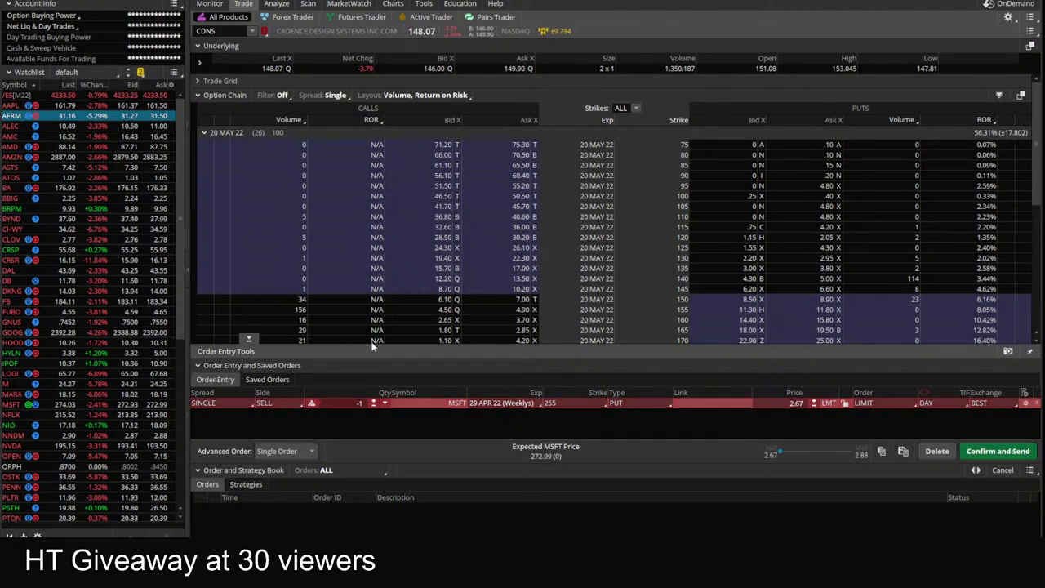
mouse_move(278, 583)
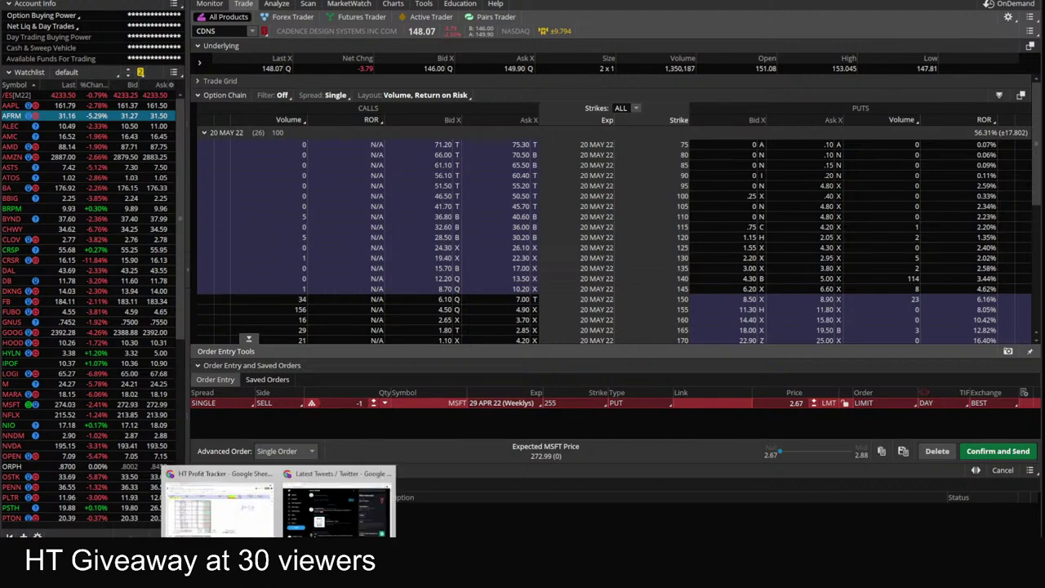
left_click(338, 508)
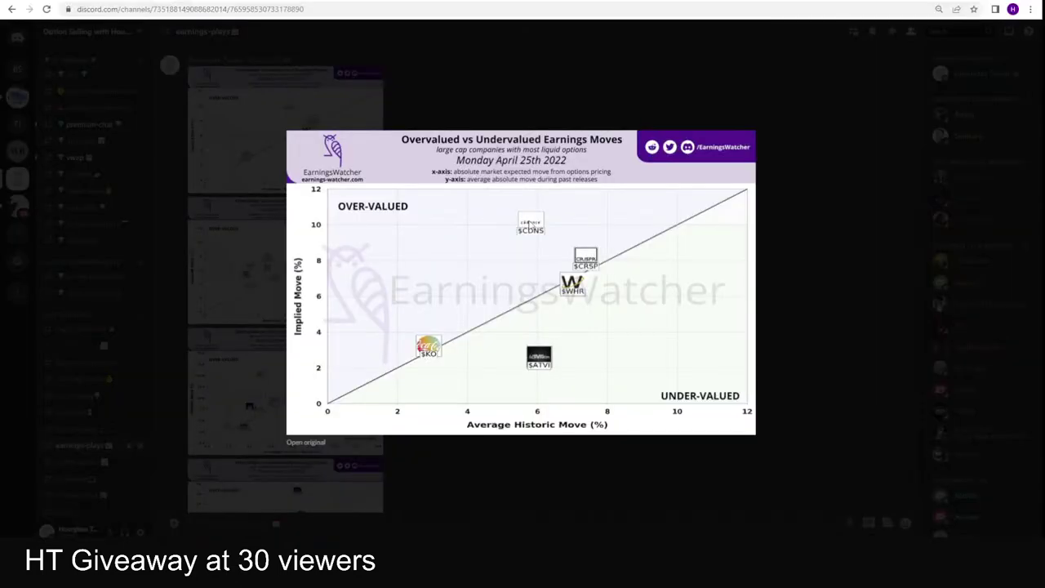
key("alt+Tab")
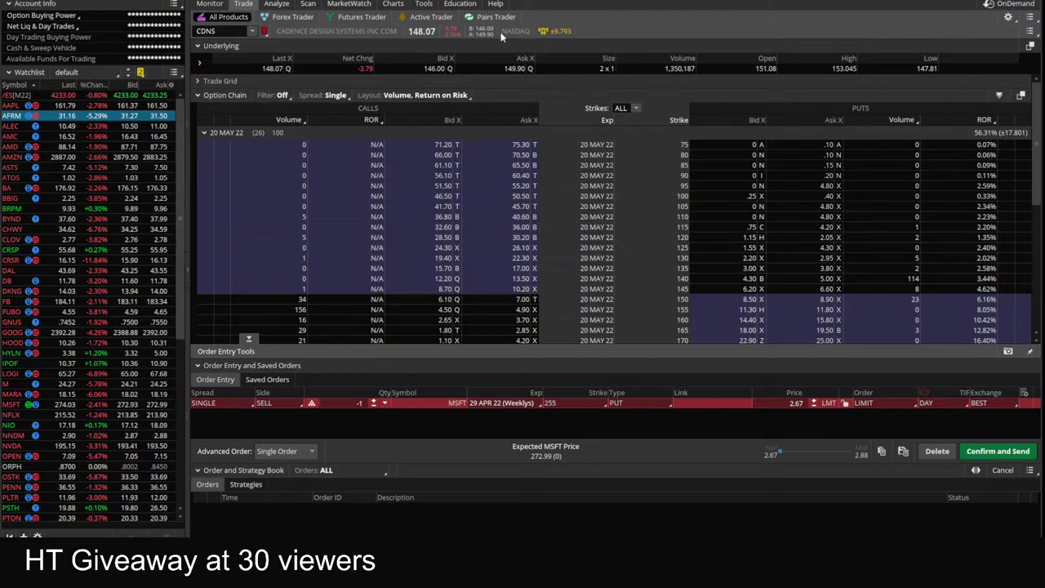
left_click(221, 486)
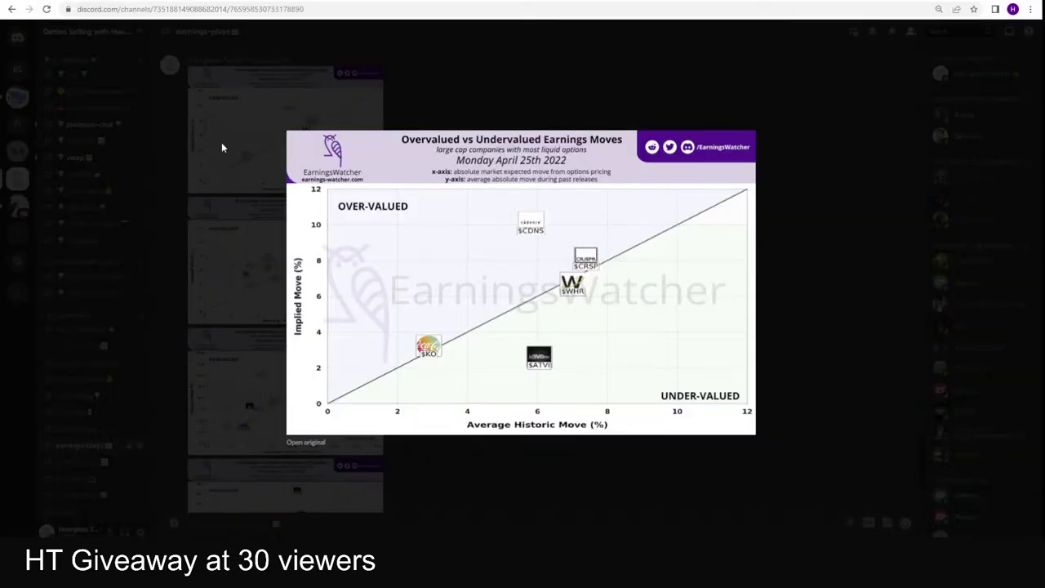
key("ctrl+Tab")
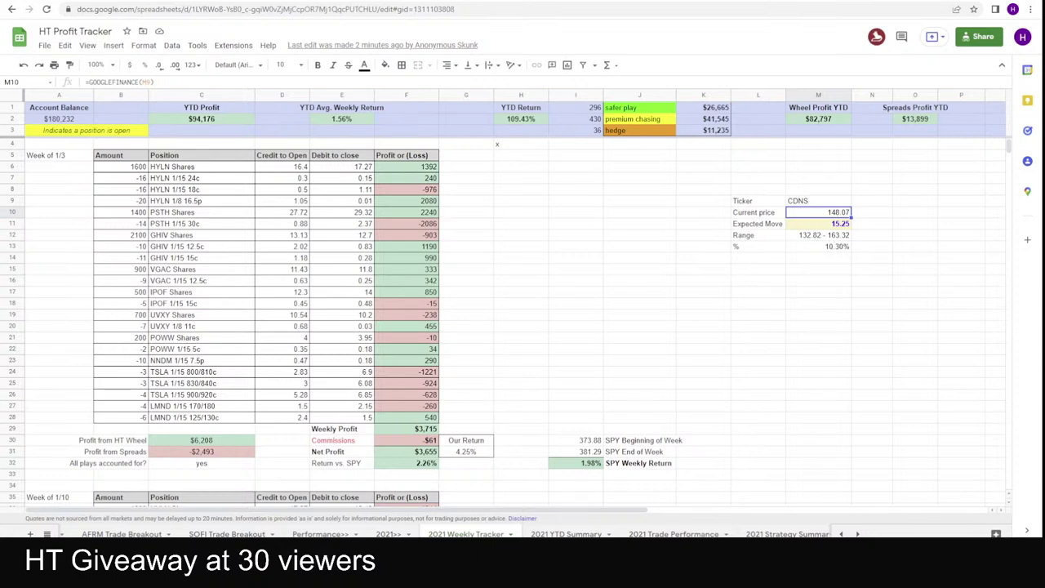
- Switch to the trading platform's CDNS chart, compress its price scale and change the timeframe to 180 D : 4h
key("alt+Tab")
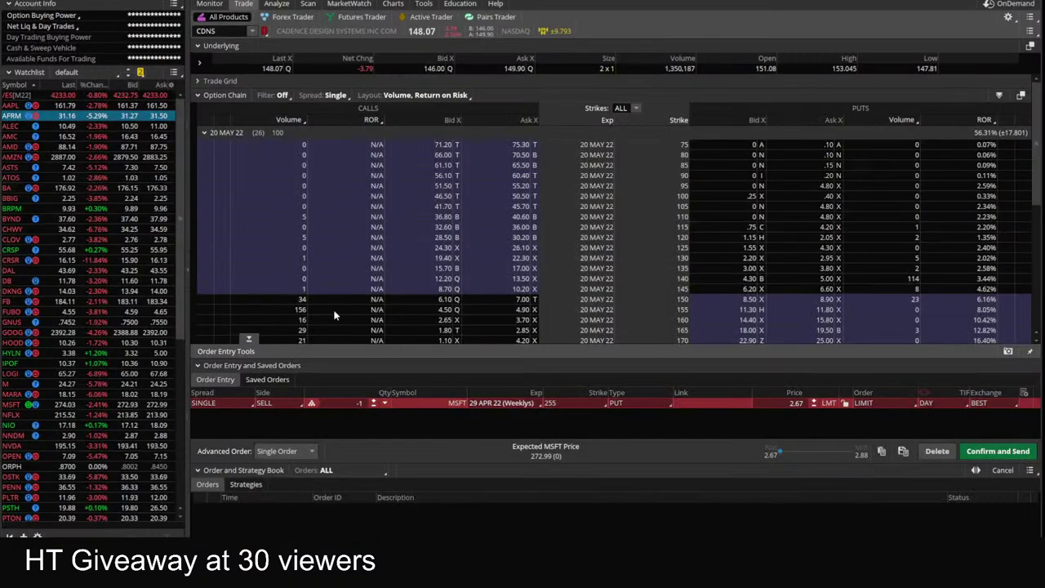
left_click(393, 3)
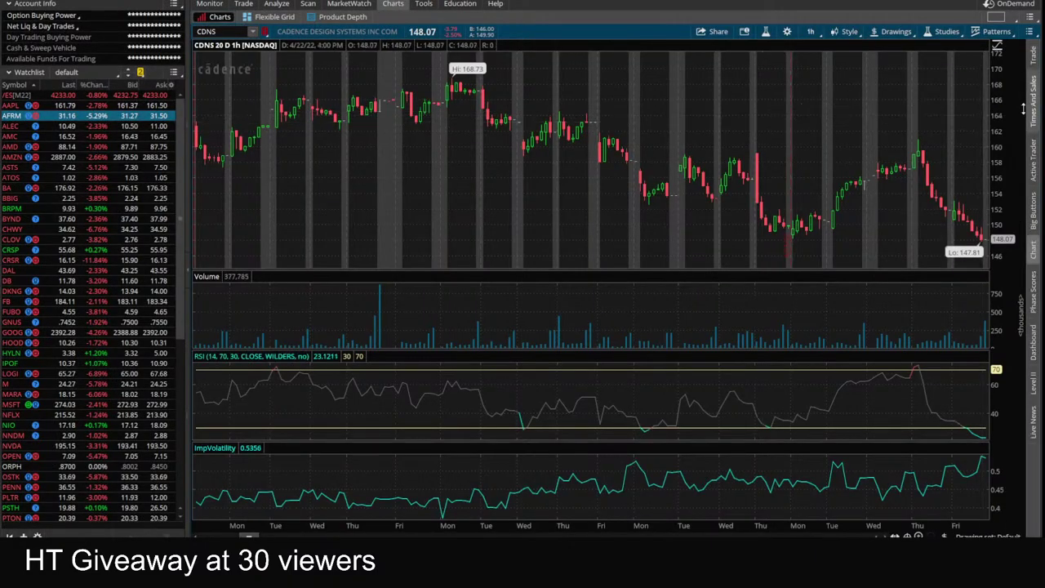
left_click_drag(993, 204, 992, 239)
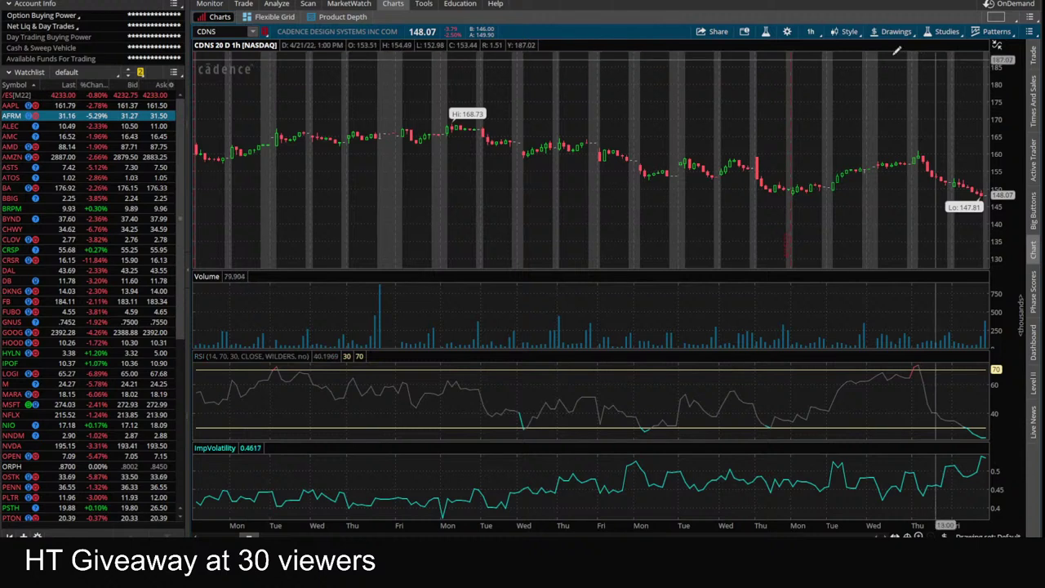
left_click(810, 31)
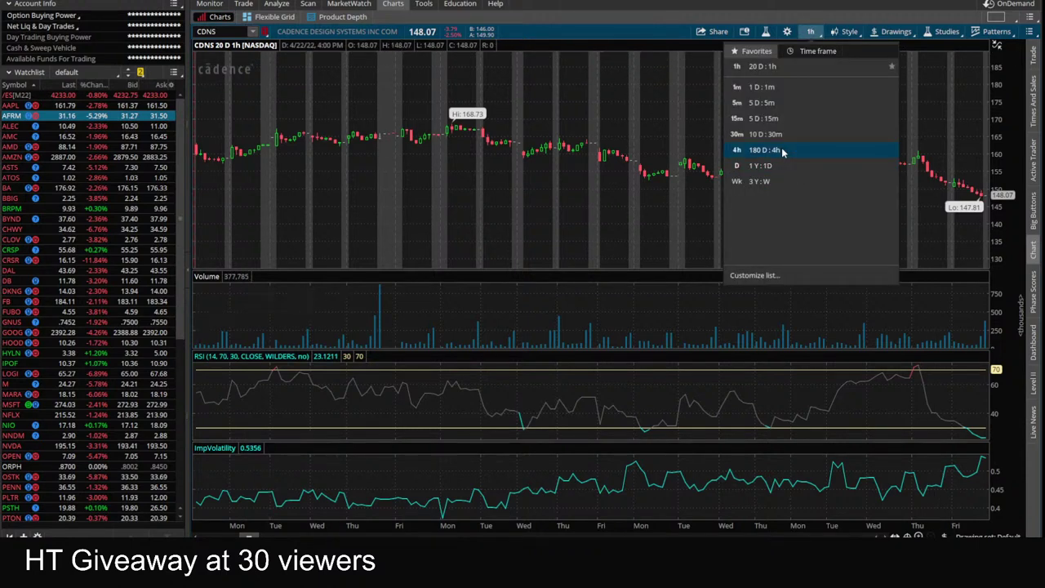
left_click(767, 151)
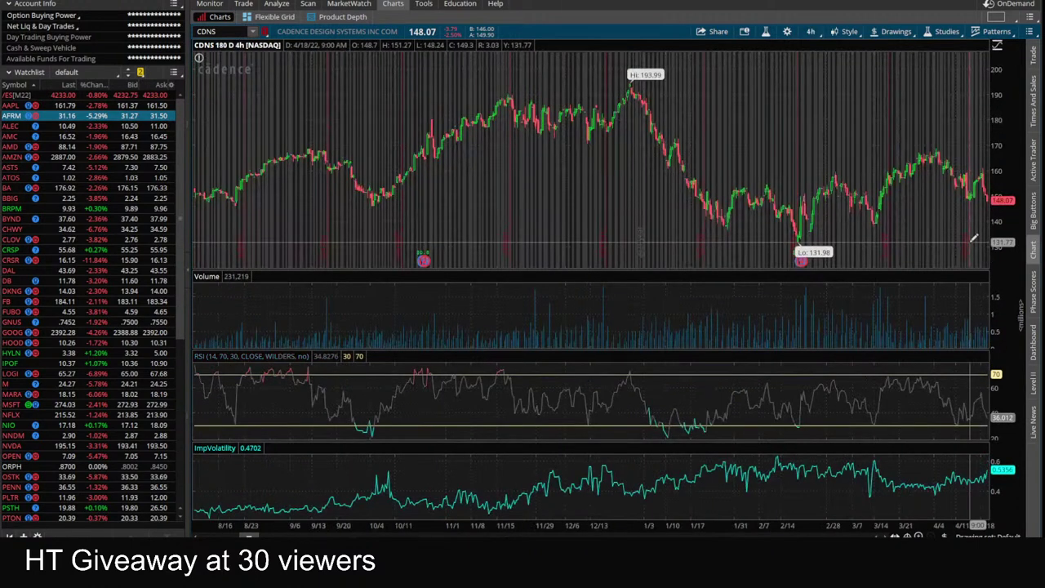
- Mark the spreadsheet's expected-move range with horizontal lines at about 132 and 163 on the CDNS chart, extending the lower line leftward
left_click(500, 241)
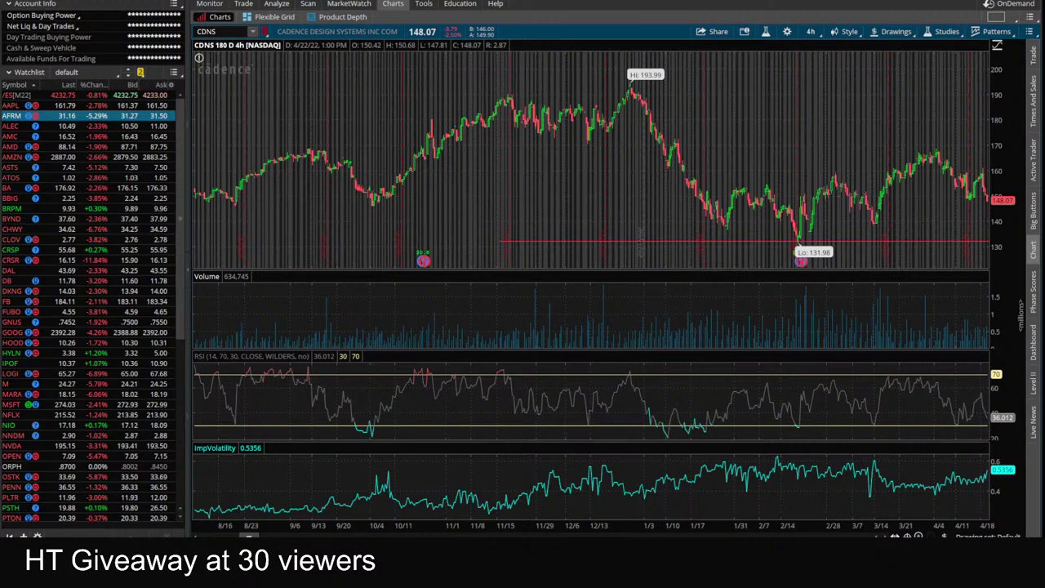
mouse_move(239, 526)
left_click(220, 506)
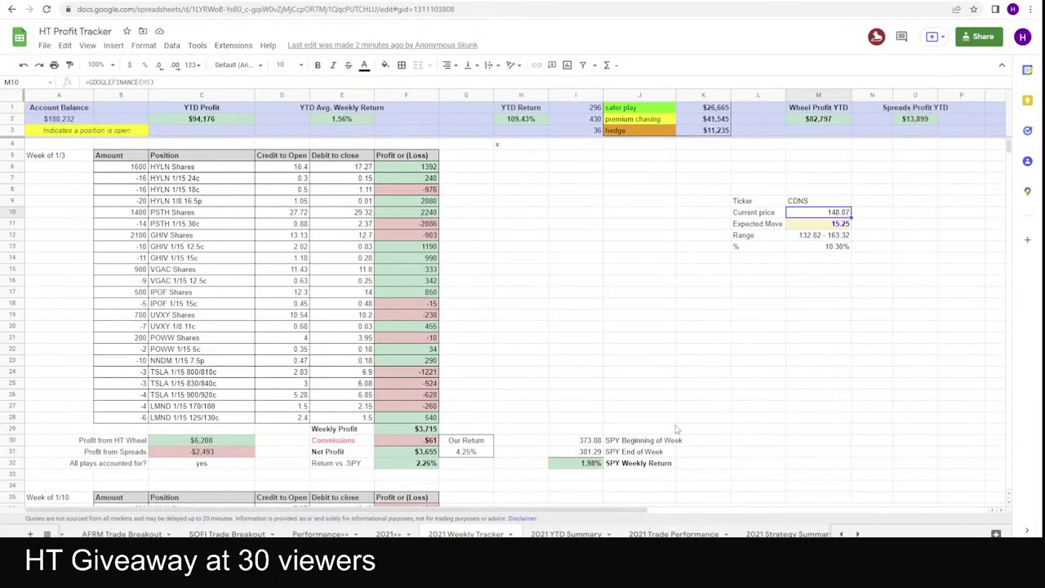
key("alt+Tab")
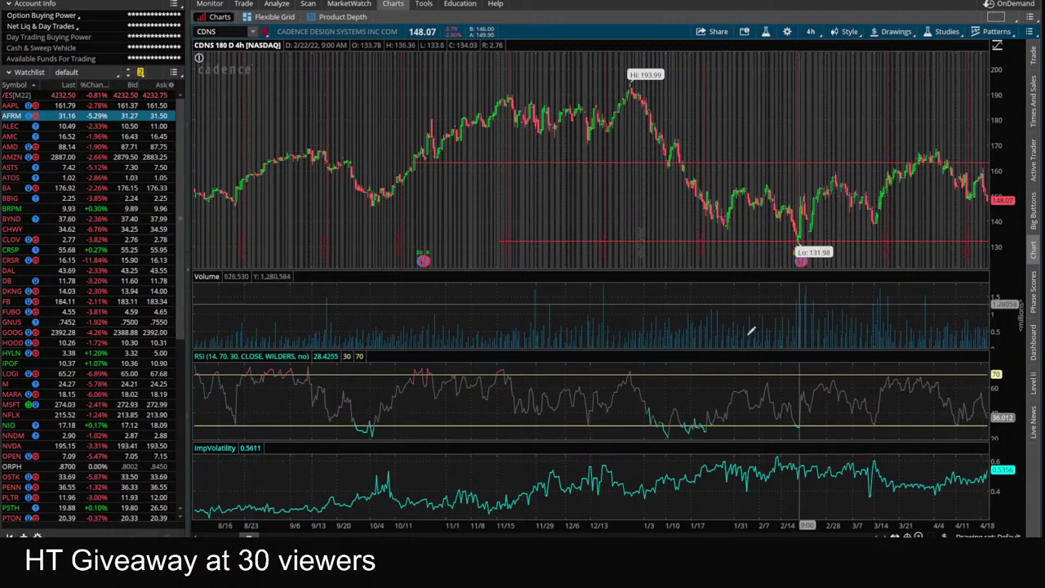
right_click(636, 240)
left_click(709, 317)
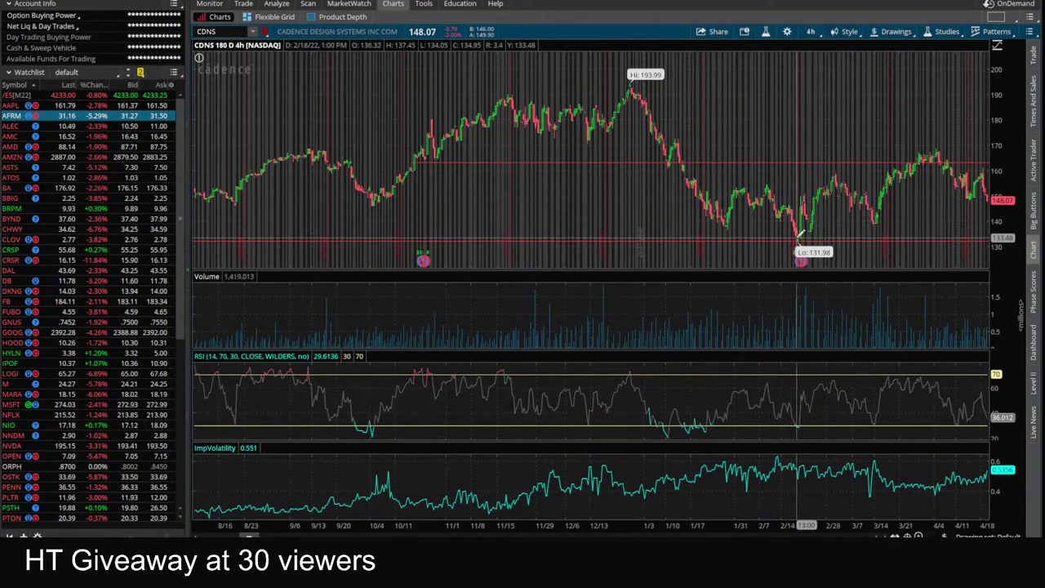
- Draw horizontal support lines at about 140 and 146 on the CDNS chart and extend the 146 line leftward
mouse_move(800, 235)
left_mouse_down()
mouse_move(798, 244)
mouse_move(798, 218)
mouse_move(798, 242)
mouse_move(803, 235)
left_mouse_up()
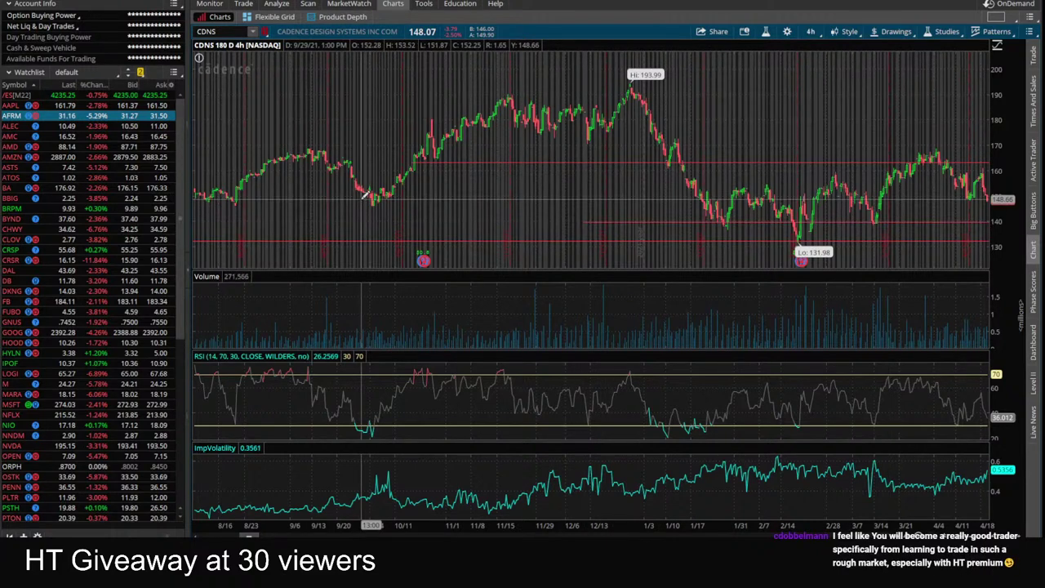
left_click(269, 207)
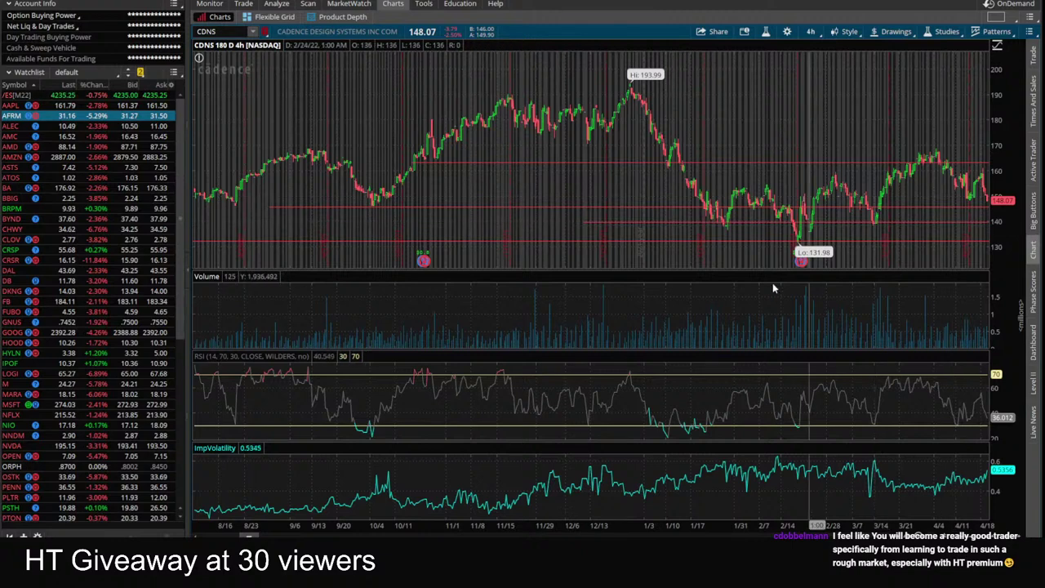
right_click(291, 208)
left_click(359, 285)
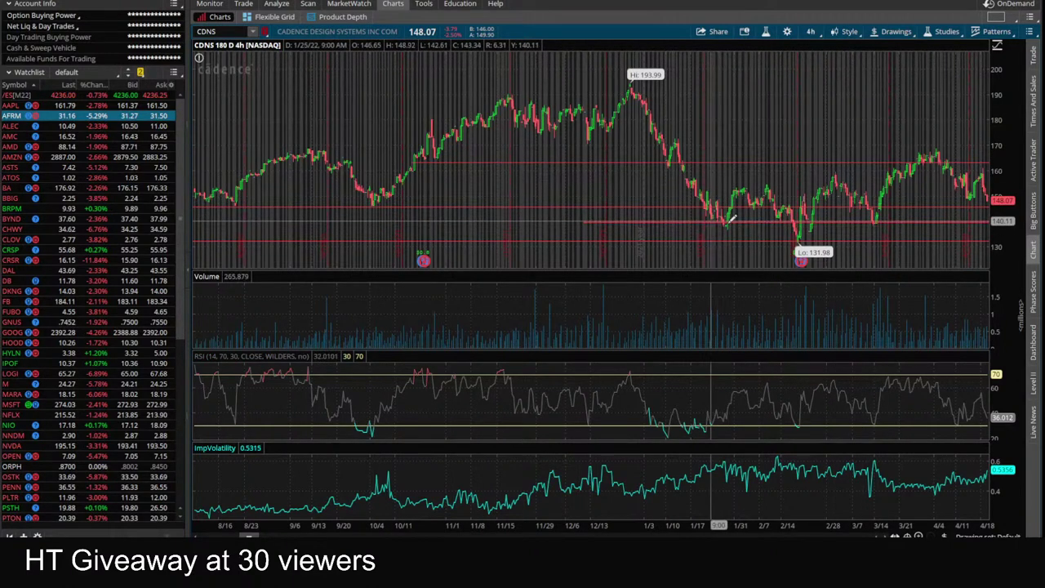
- Remove the two horizontal support lines at about 146 and 140 from the CDNS chart
right_click(954, 204)
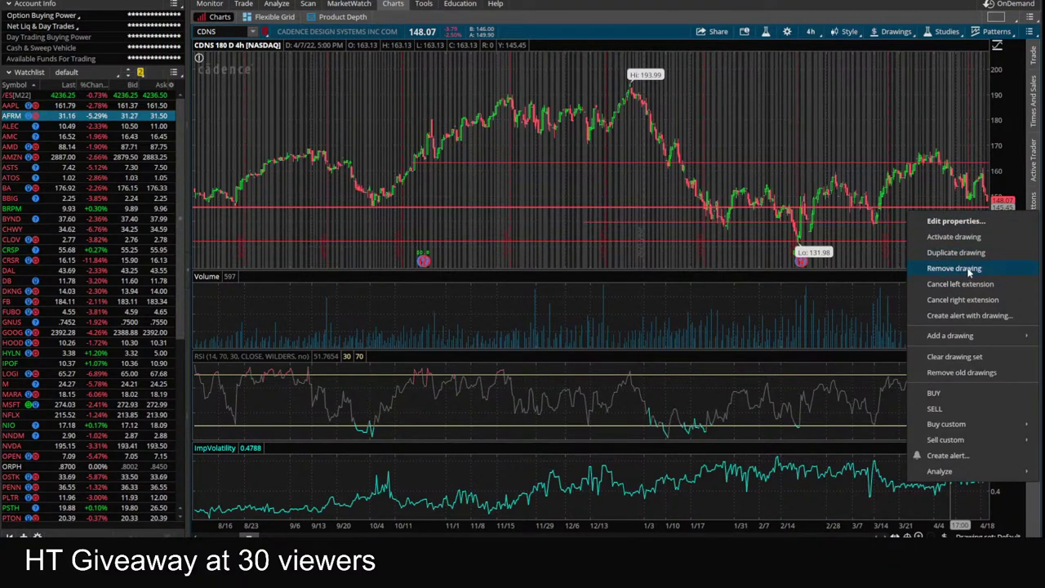
left_click(965, 268)
right_click(939, 222)
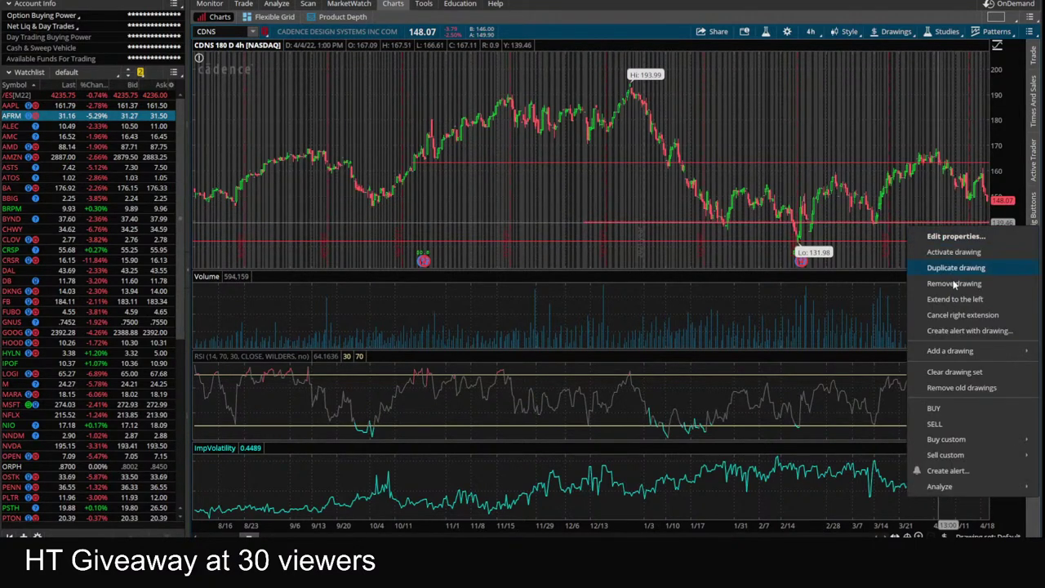
left_click(955, 283)
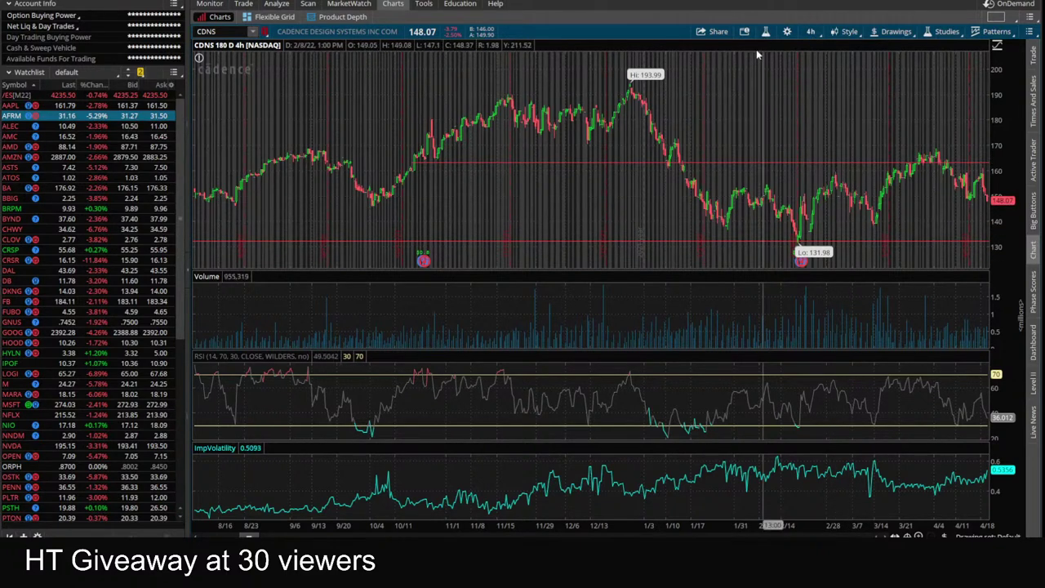
- Review CDNS against the range lines on the 1 Y : 1D timeframe and set the chart to 3 Y : W
left_click(810, 32)
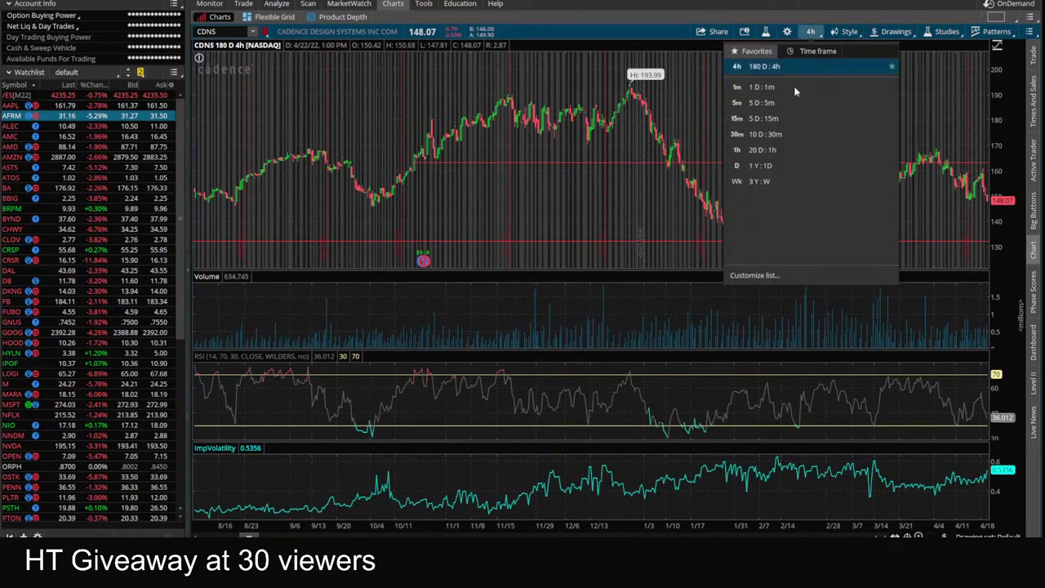
left_click(767, 165)
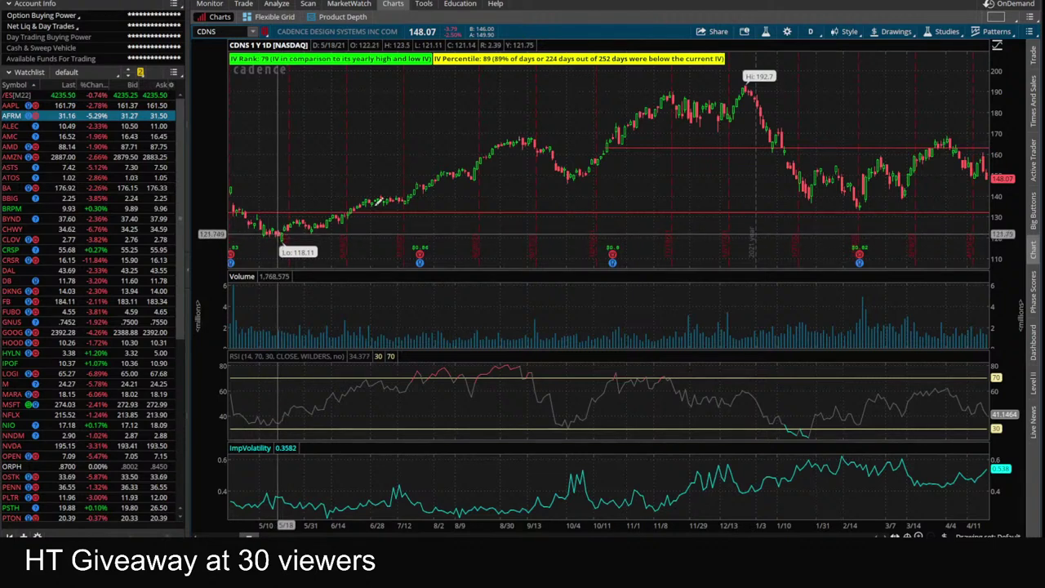
left_click(810, 31)
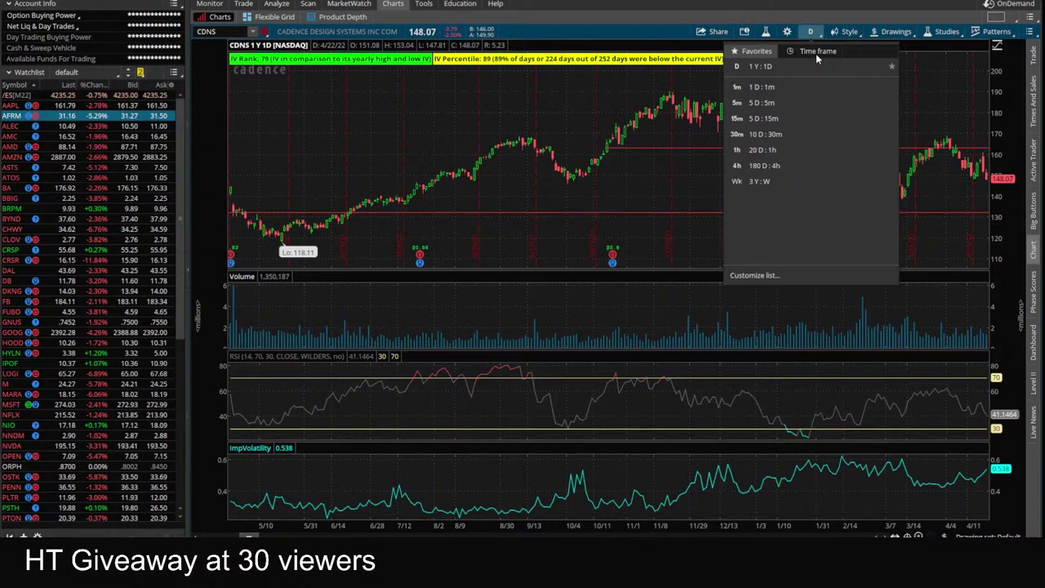
left_click(774, 183)
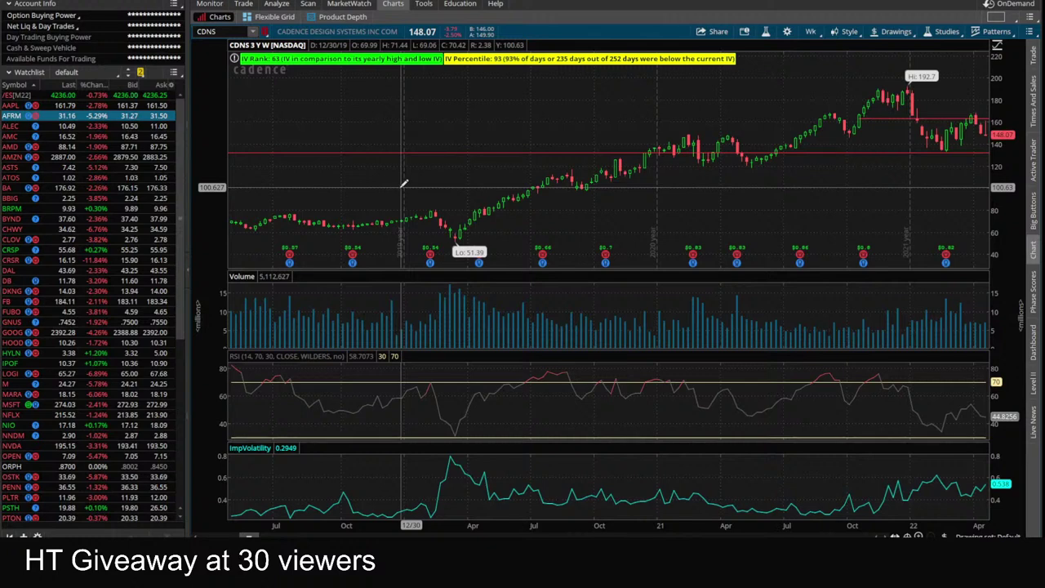
- Compare the CDNS 20 MAY 22 option chain and weekly chart with the spreadsheet's expected-move range and Discord's Monday earnings moves chart
left_click(243, 4)
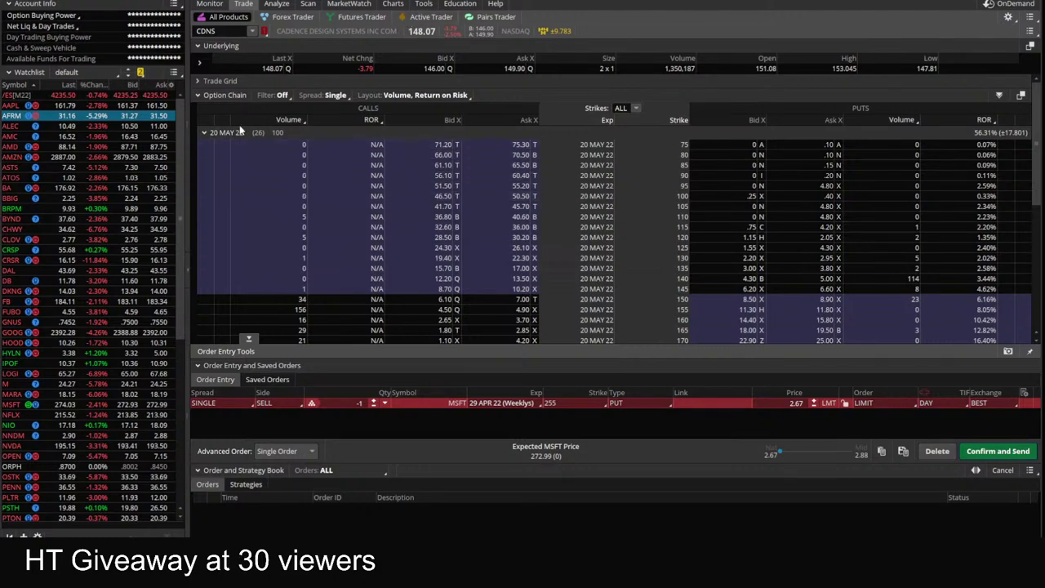
left_click(392, 4)
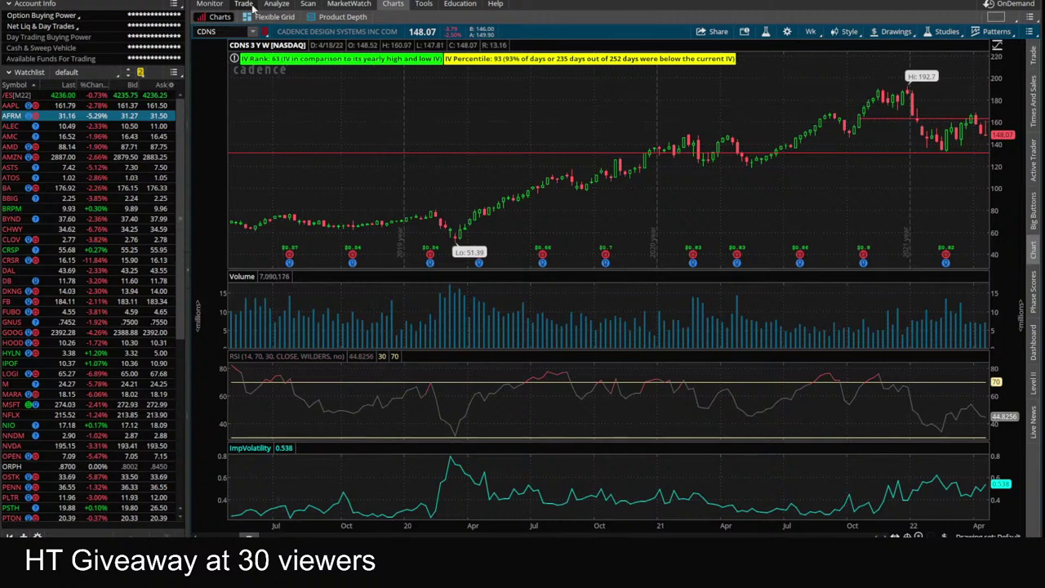
mouse_move(244, 5)
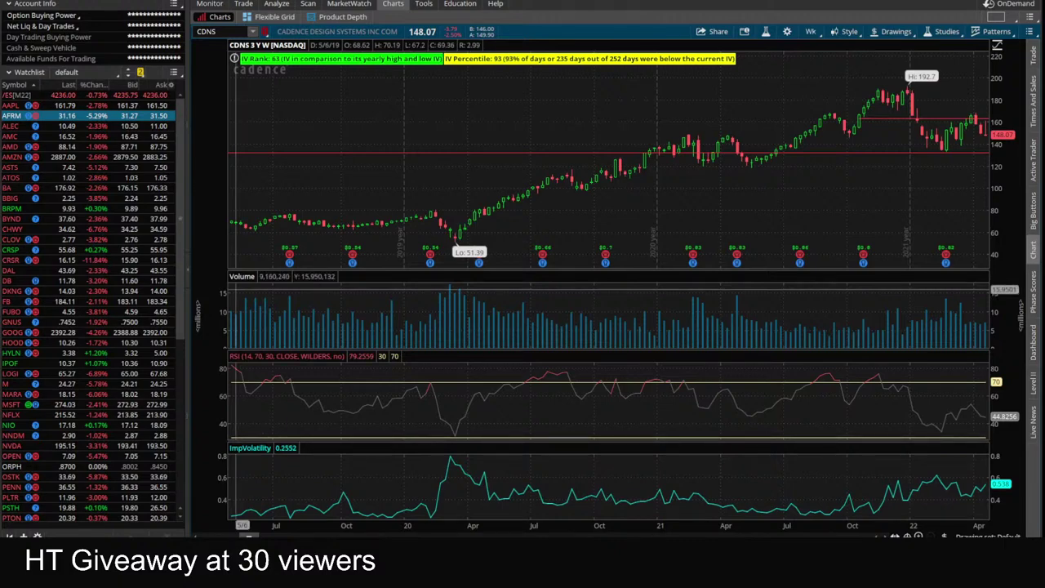
mouse_move(278, 545)
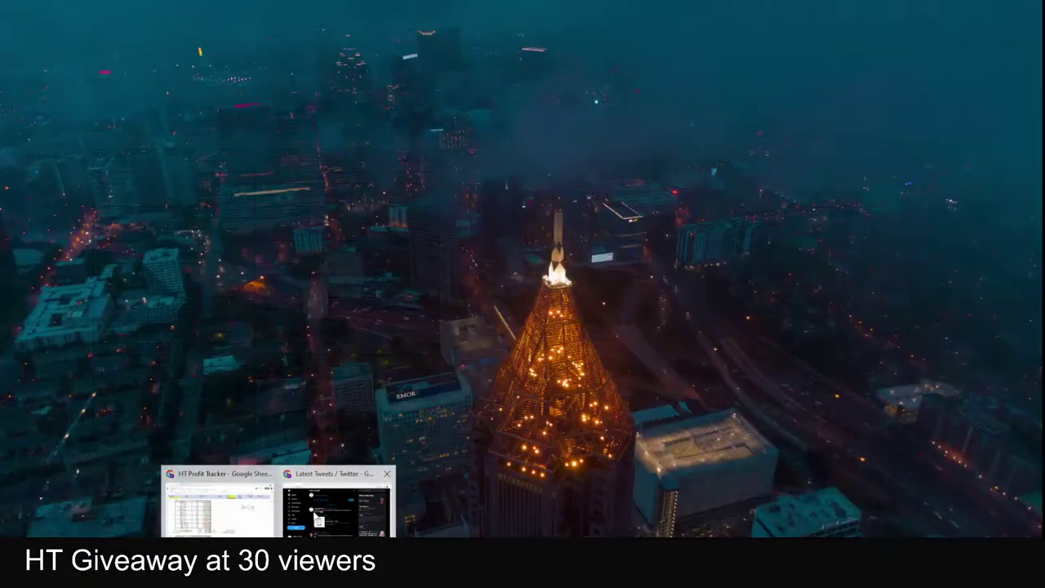
left_click(206, 513)
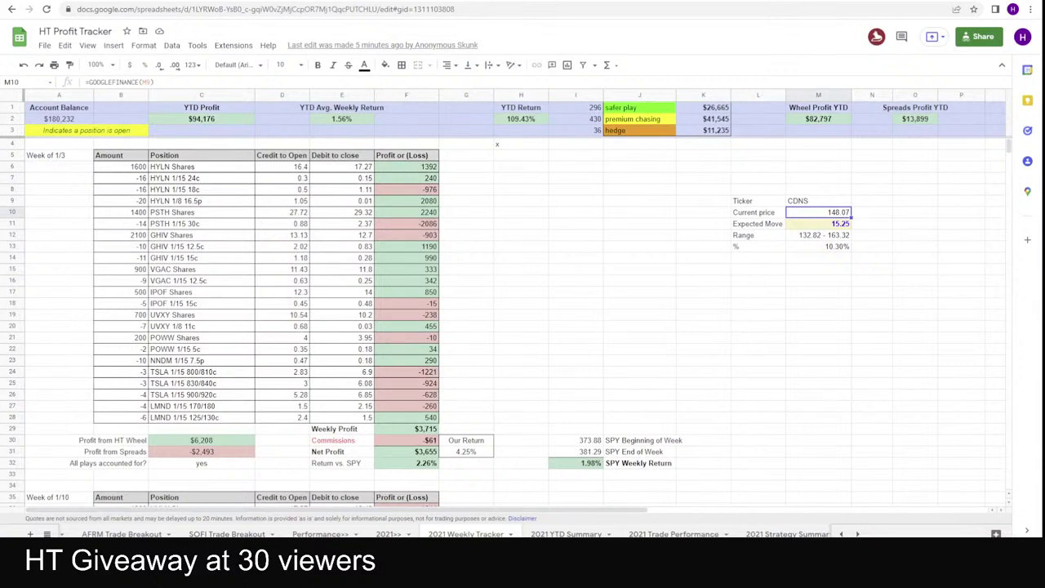
key("alt+Tab")
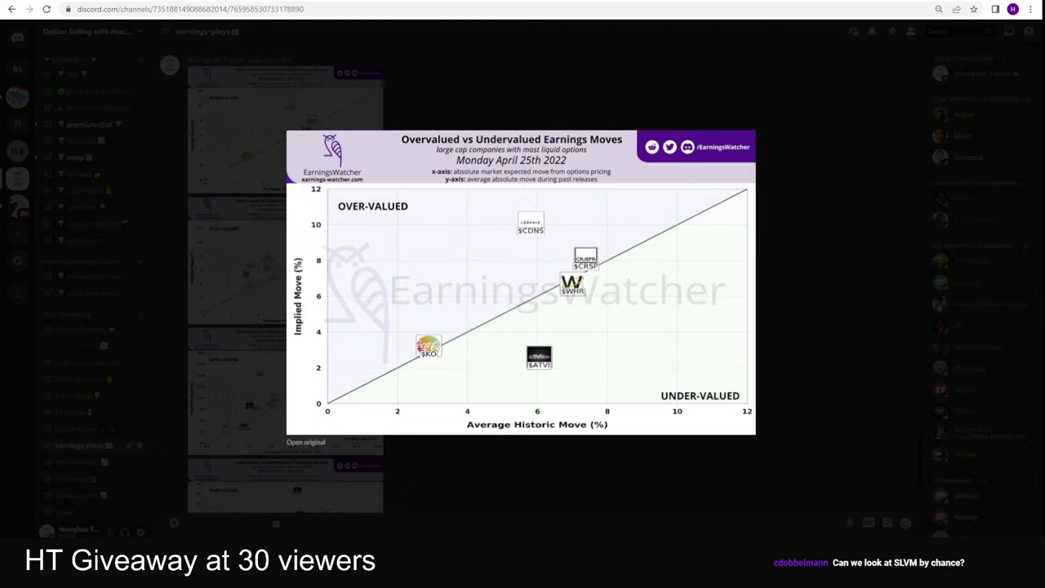
left_click(335, 500)
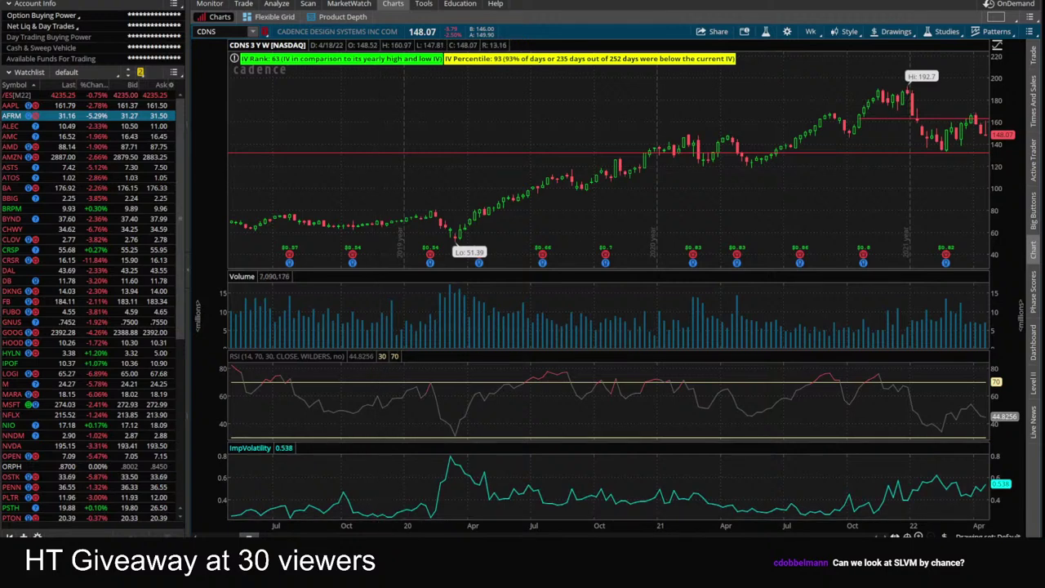
- Return to the CDNS option chain and set its spread type to Vertical
left_click(249, 7)
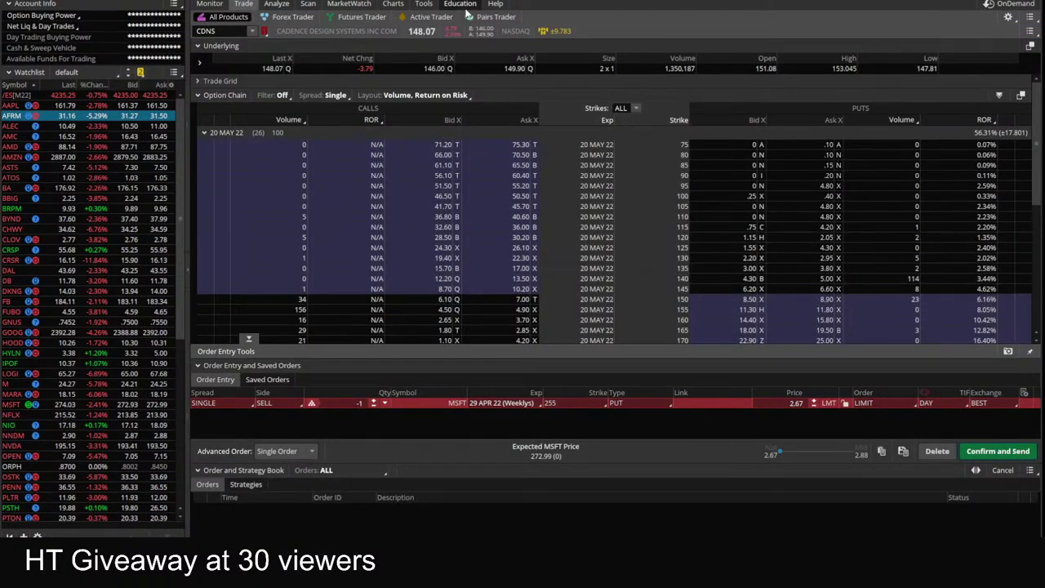
mouse_move(395, 10)
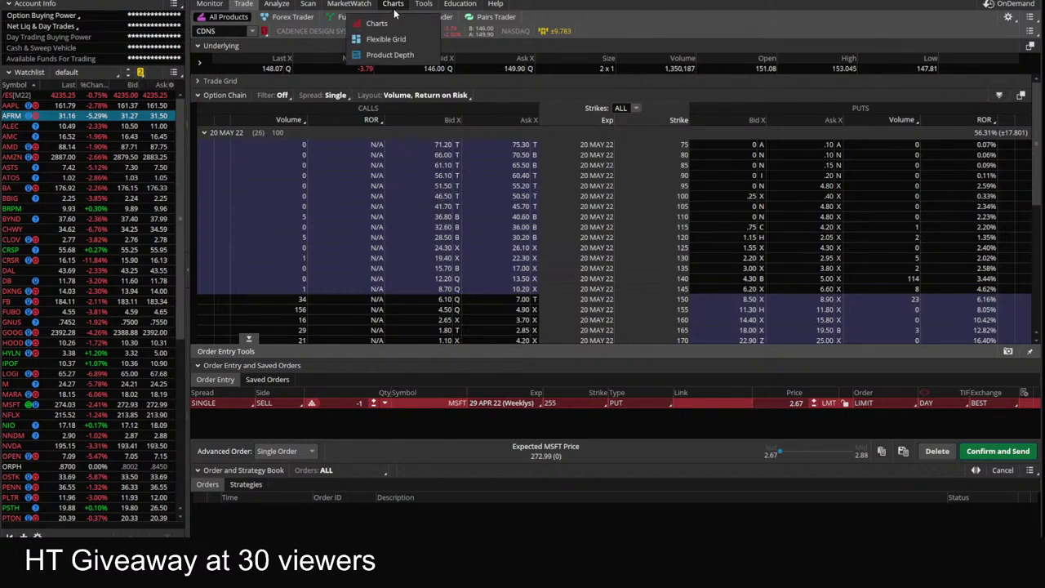
left_click(331, 94)
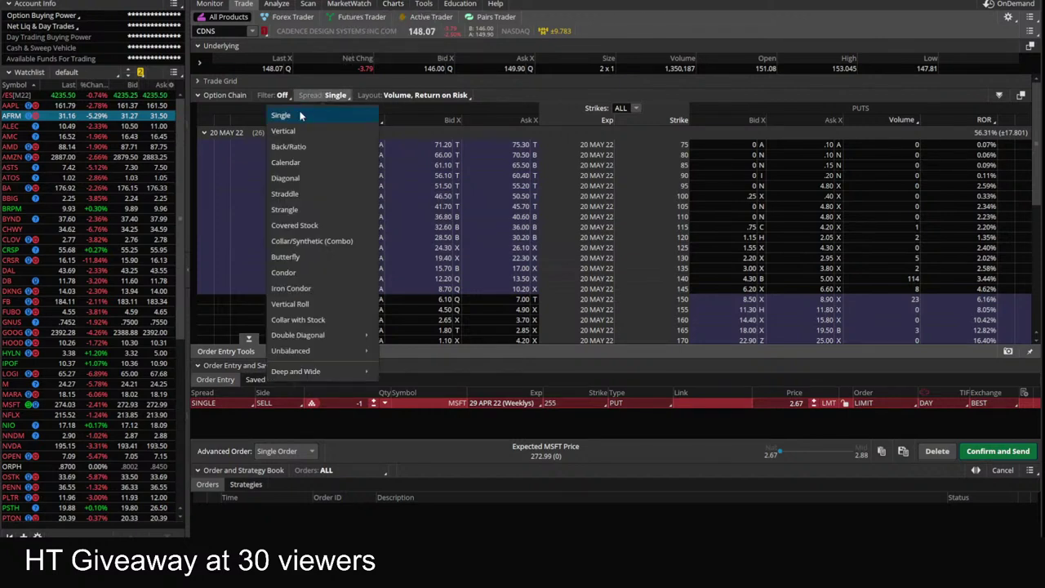
left_click(294, 132)
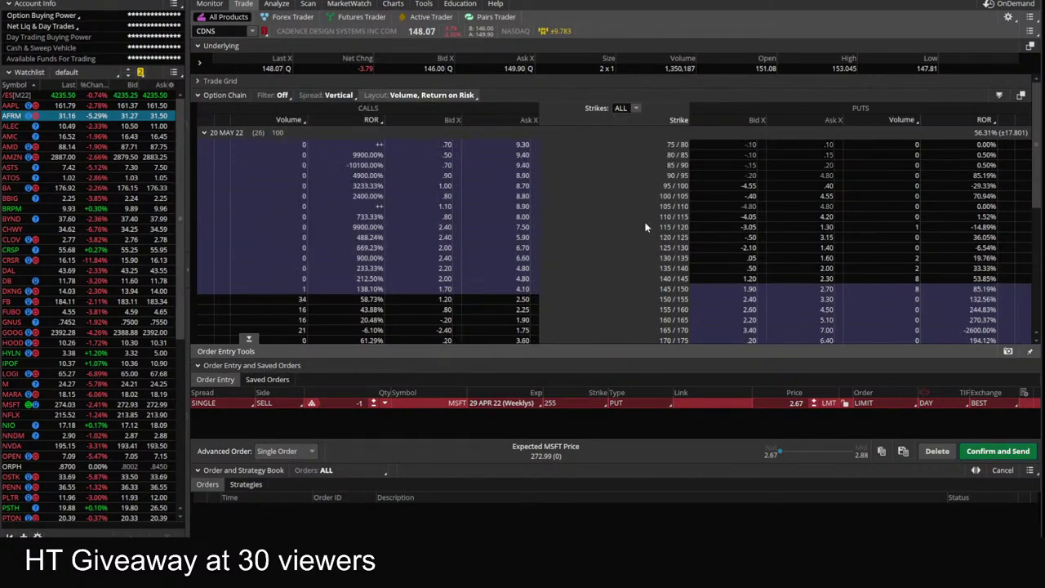
- Draft a sell order for the CDNS 20 MAY 22 130/120 put vertical and review its confirmation details without sending it
left_click(747, 241)
left_click(606, 403)
left_click(576, 457)
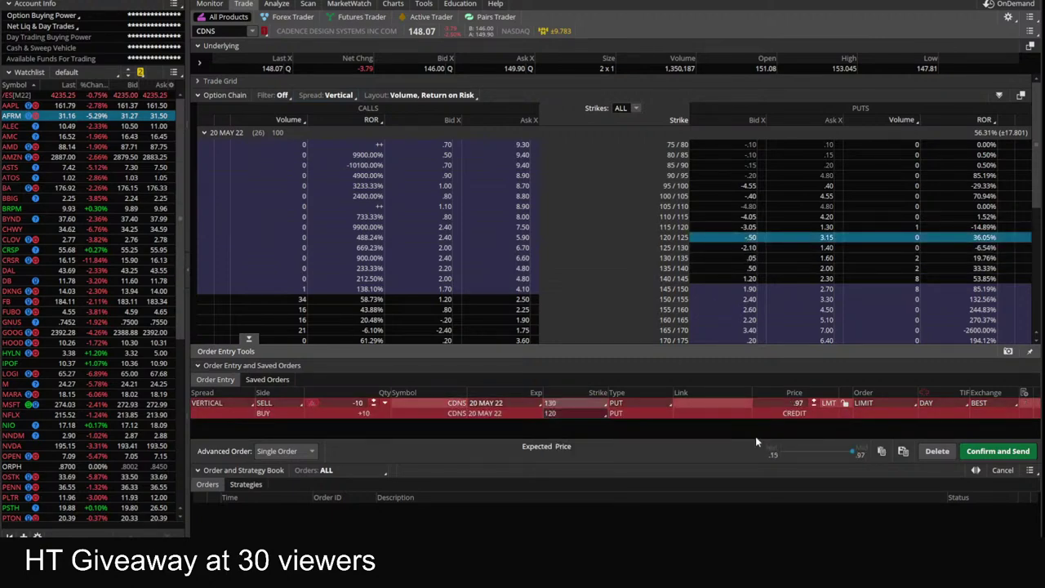
left_click(997, 450)
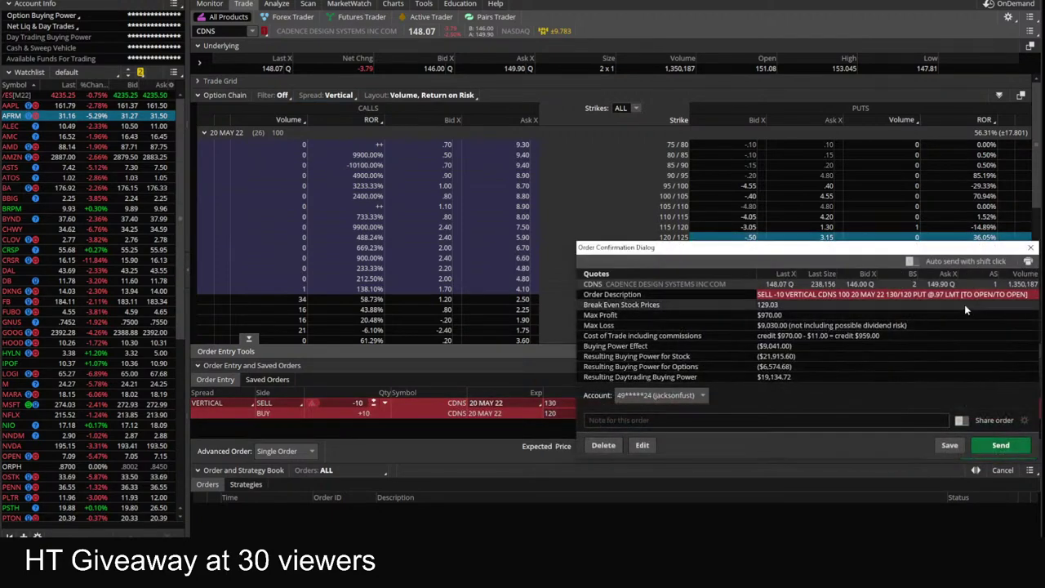
left_click(1030, 248)
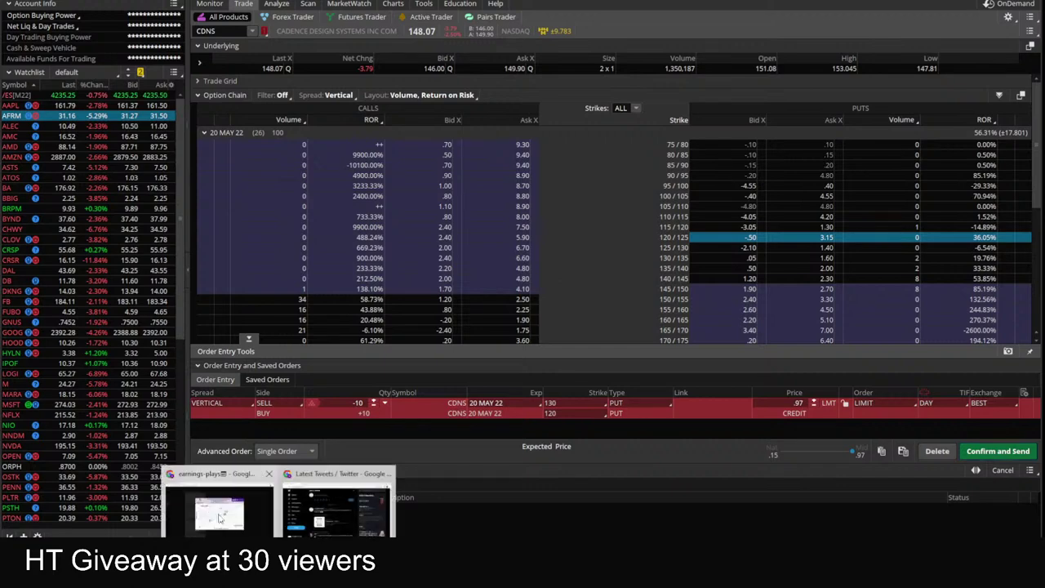
- Switch to Discord's earnings-plays channel and examine the Tuesday April 26th 2022 overvalued vs undervalued earnings moves chart
left_click(246, 512)
left_click(246, 512)
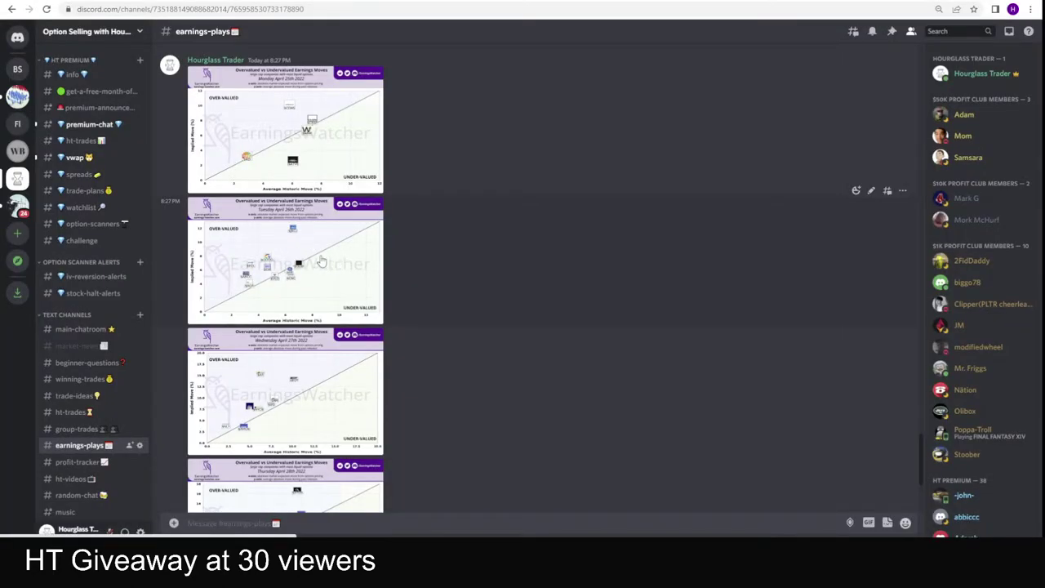
scroll(319, 264, "down", 2)
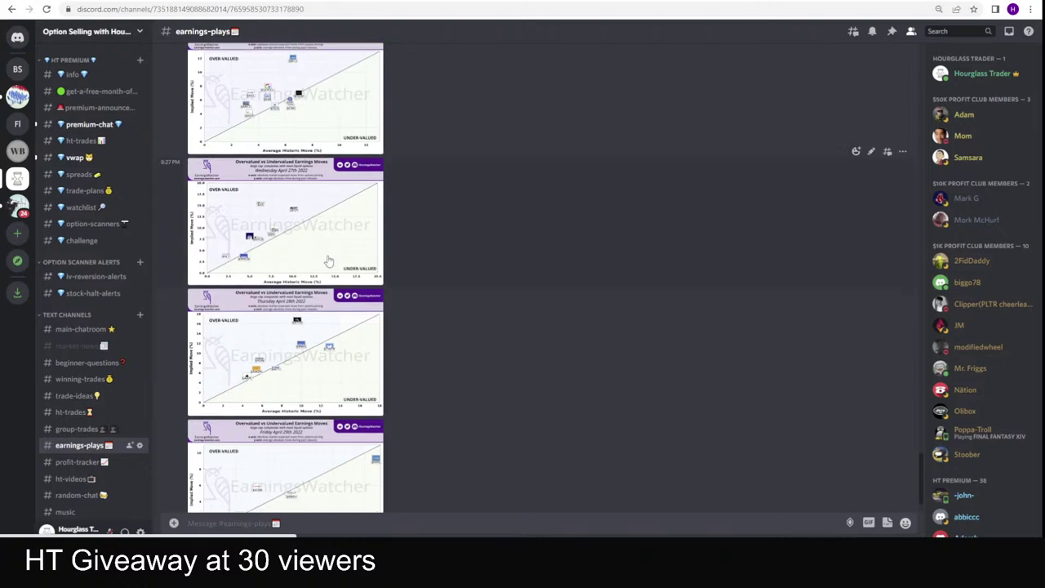
scroll(335, 264, "up", 3)
scroll(339, 262, "down", 3)
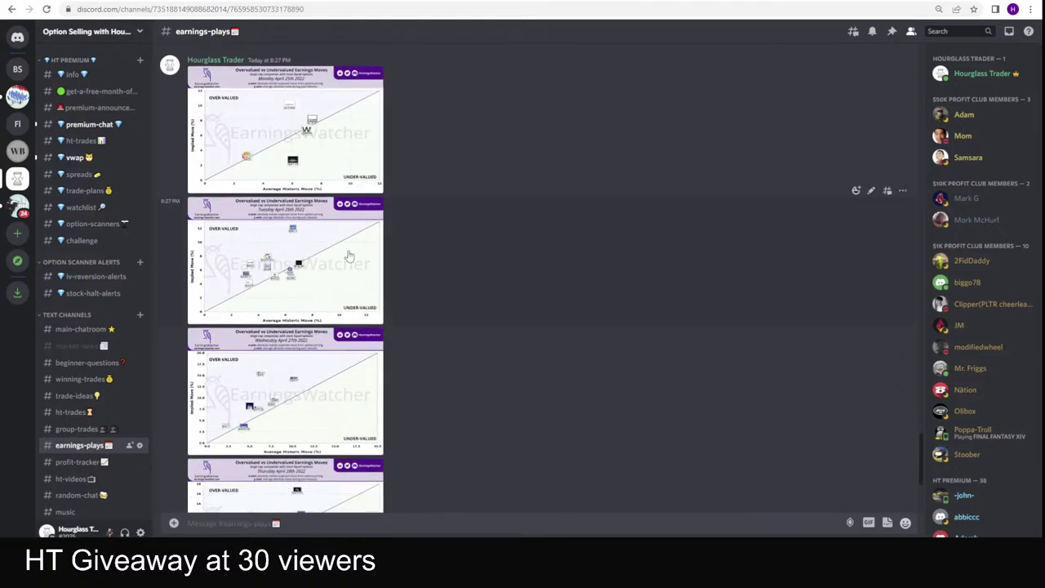
left_click(349, 257)
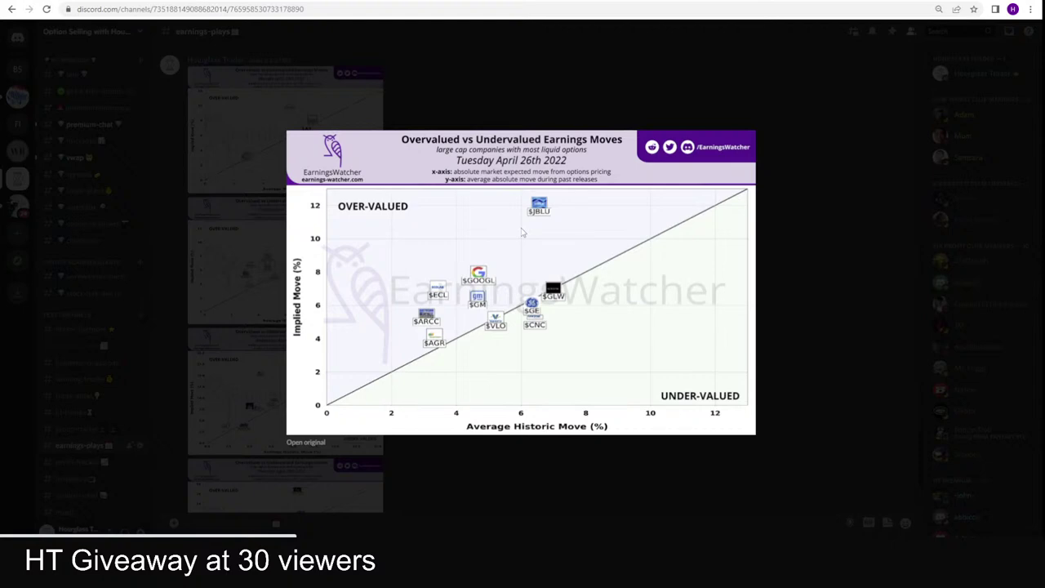
left_click(590, 455)
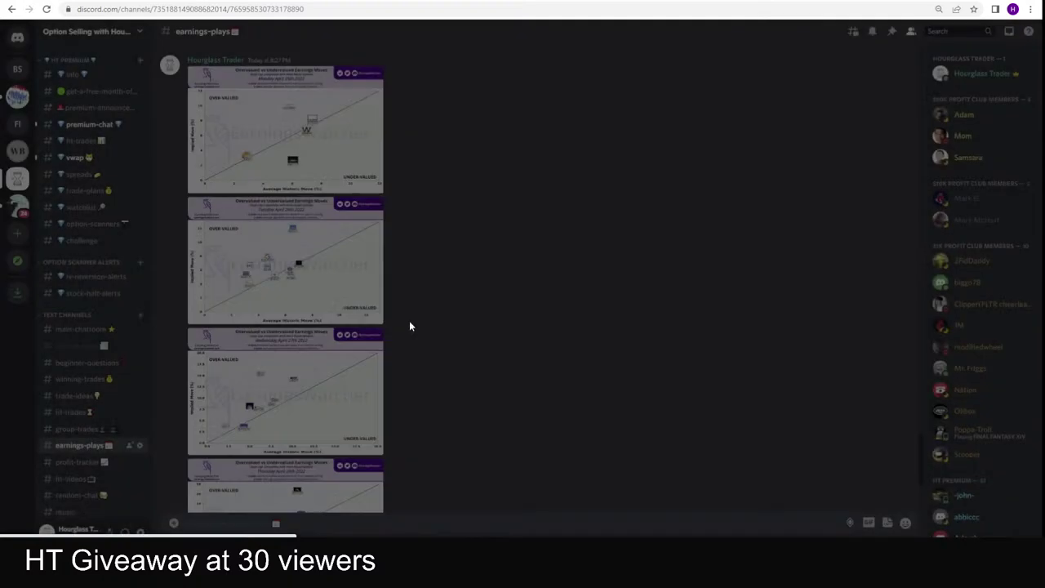
- Check the April 25, 2022 Most Anticipated Earnings Releases calendar in the channel and return to the daily earnings moves charts
scroll(409, 310, "up", 4)
scroll(409, 310, "up", 3)
left_click(342, 351)
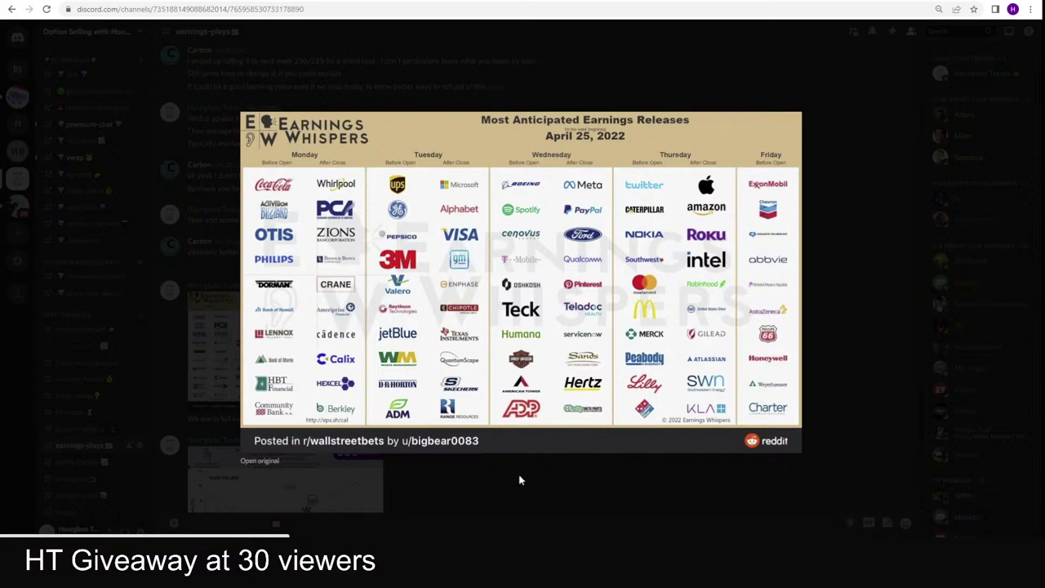
left_click(503, 445)
scroll(408, 310, "down", 5)
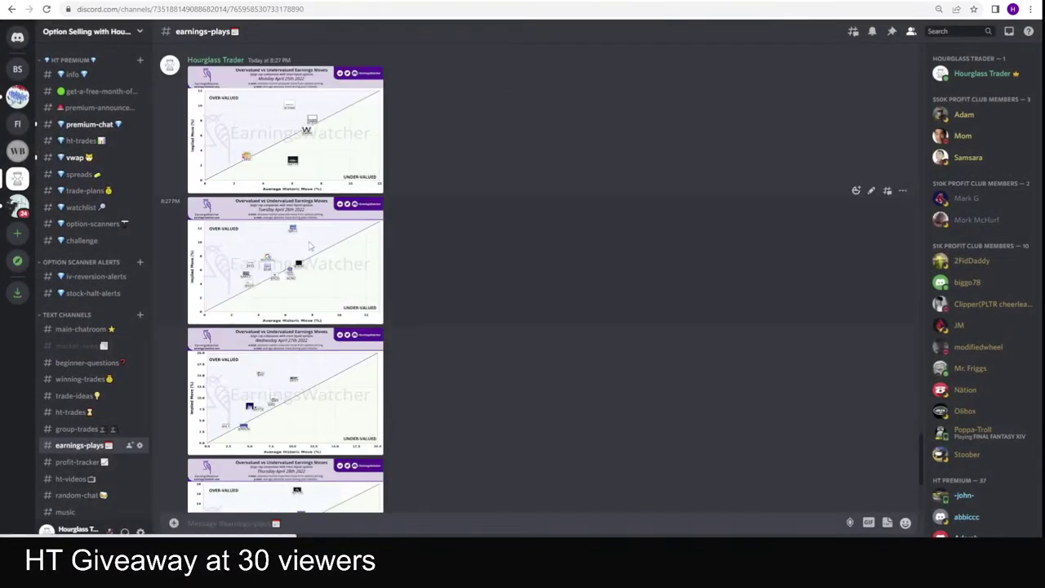
- Switch to thinkorswim, load the JBLU option chain and set its spread type to Single
left_click(367, 383)
key("alt+Tab")
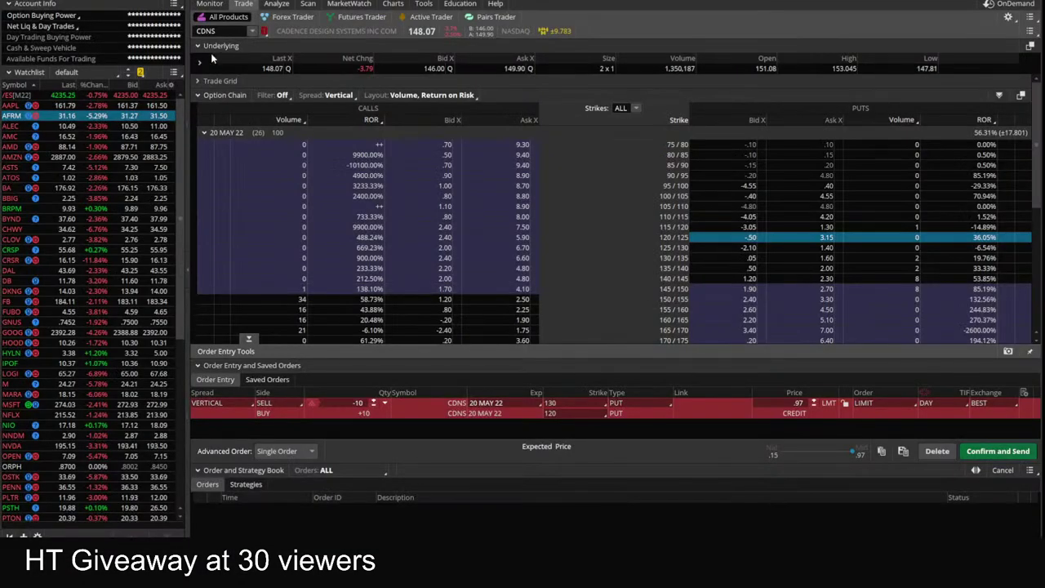
left_click(208, 30)
type("JBLU")
key("Return")
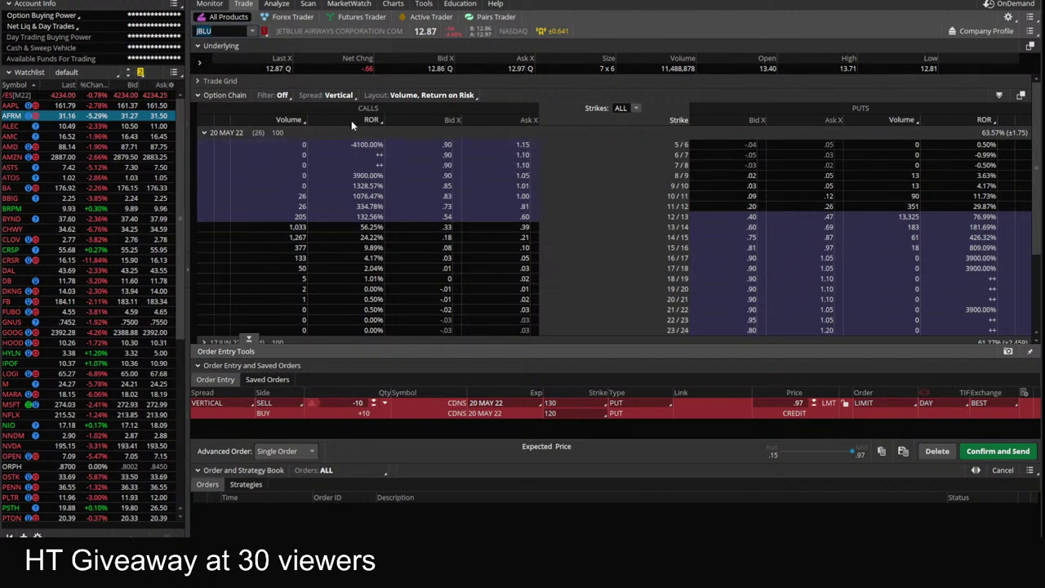
left_click(336, 95)
left_click(305, 117)
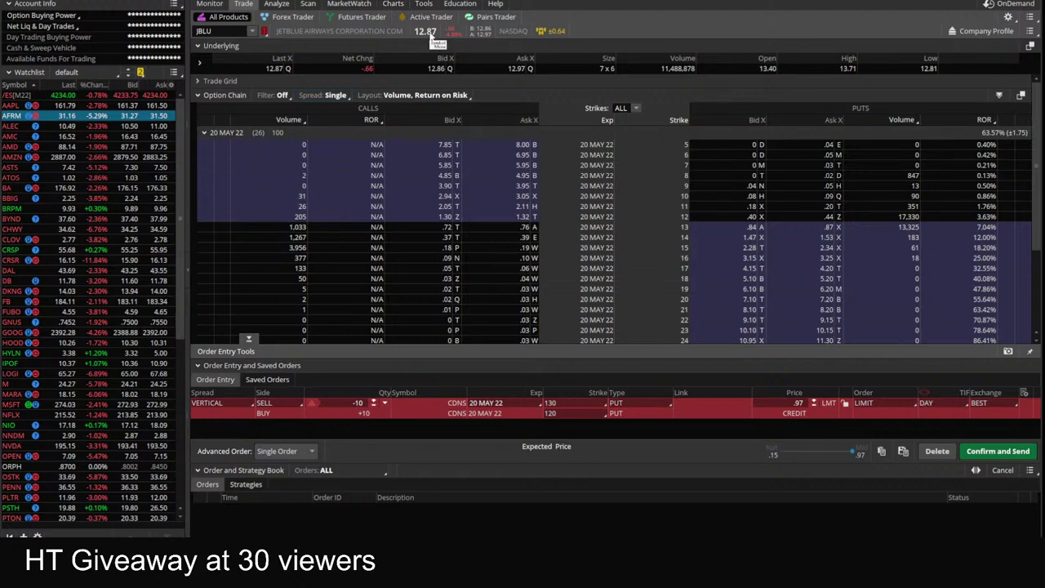
- Switch to the HT Profit Tracker spreadsheet and set the expected-move calculator's ticker to JBLU
mouse_move(278, 572)
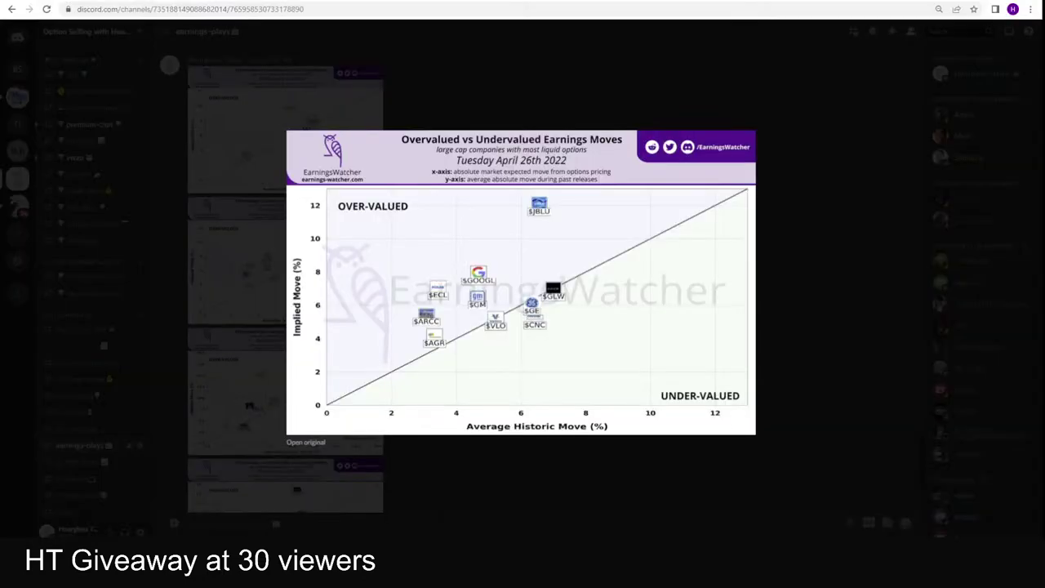
left_click(228, 514)
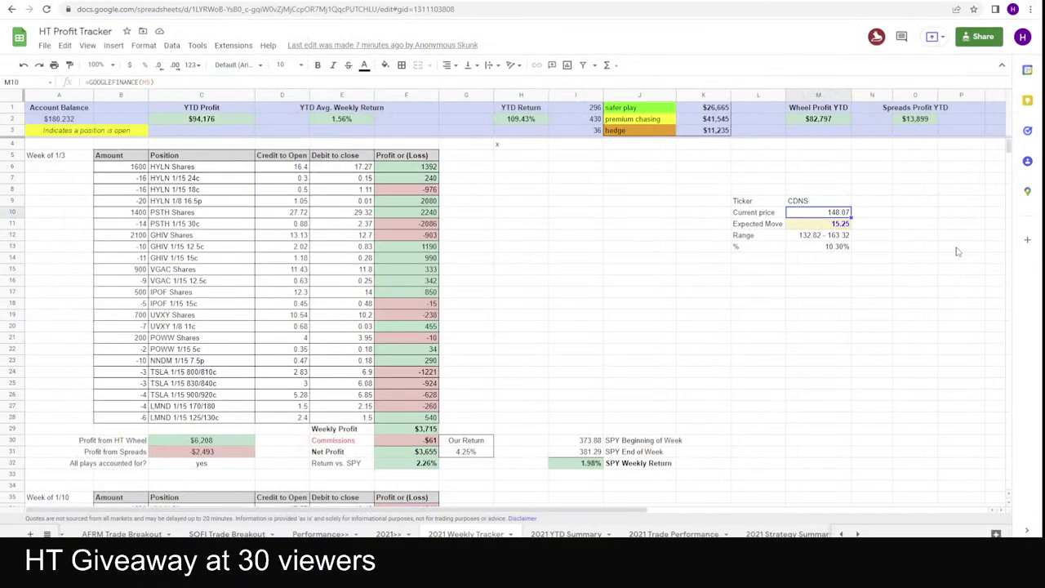
left_click(816, 203)
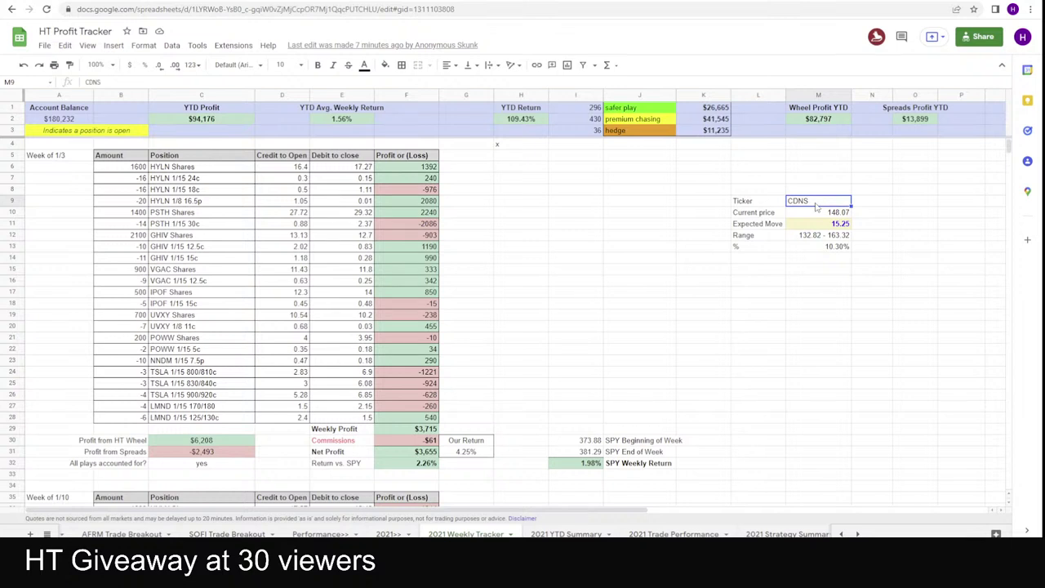
type("JBLU")
key("Return")
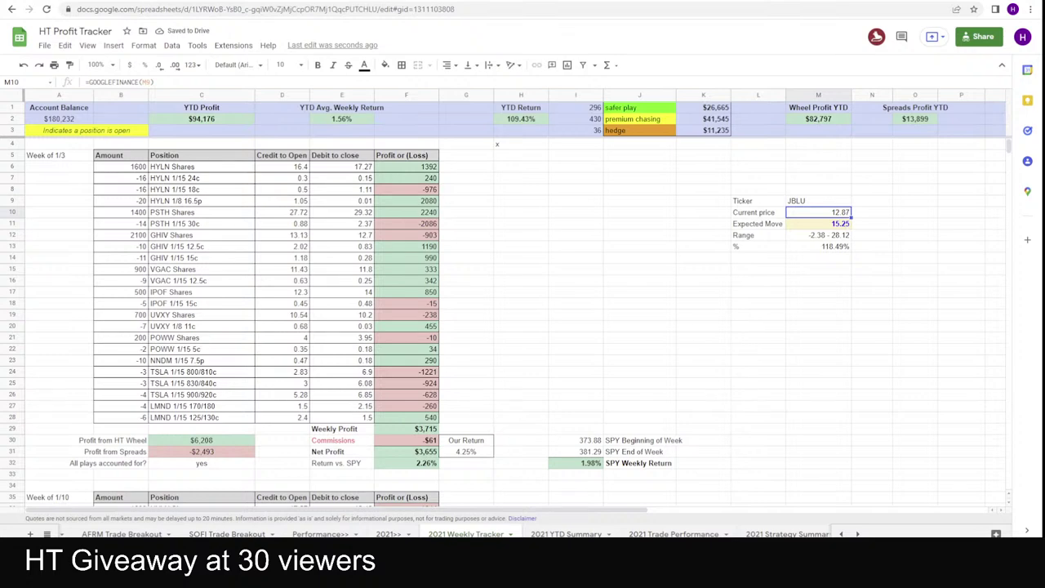
- Check JBLU's expected move in the thinkorswim option chain and set the calculator's Expected Move to 1.75
key("alt+Tab")
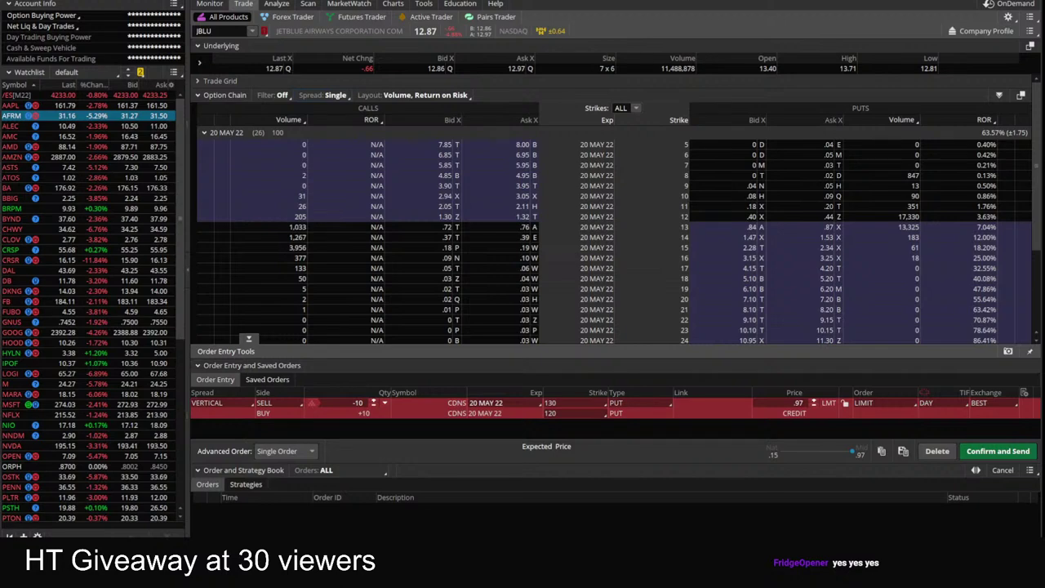
mouse_move(330, 584)
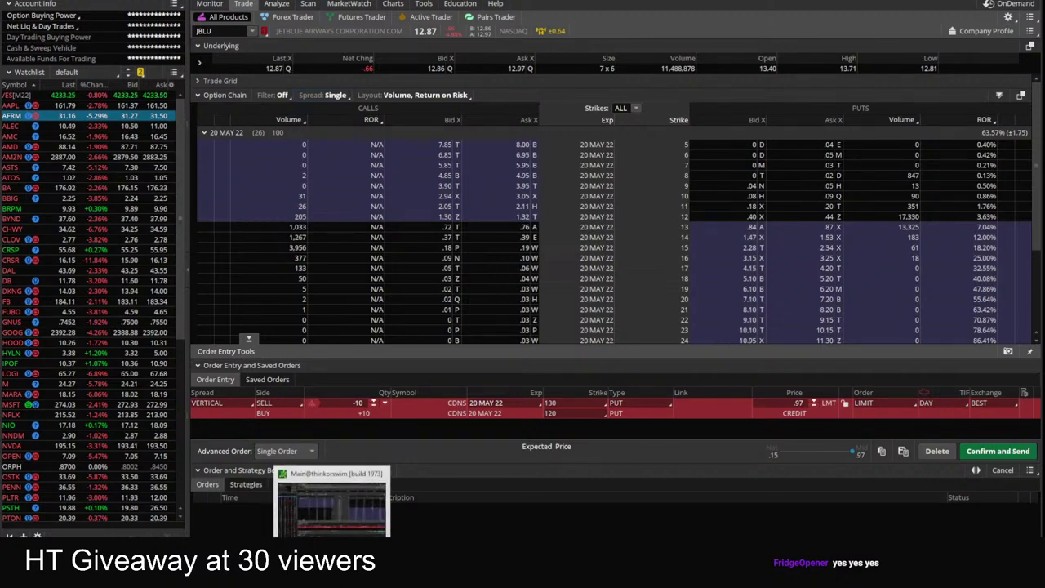
mouse_move(221, 583)
left_click(220, 514)
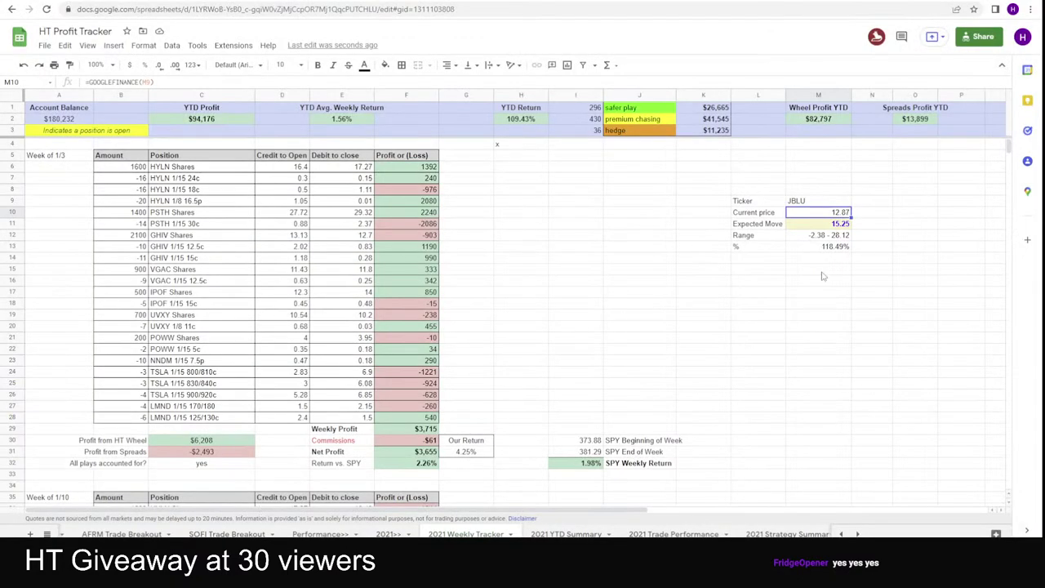
left_click(826, 228)
type("1")
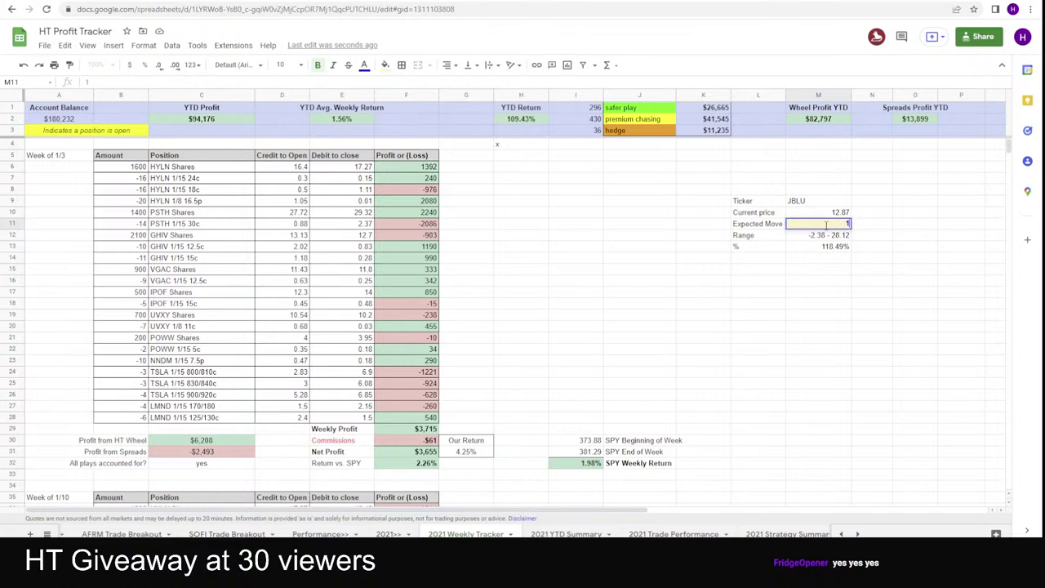
type(".75")
key("Return")
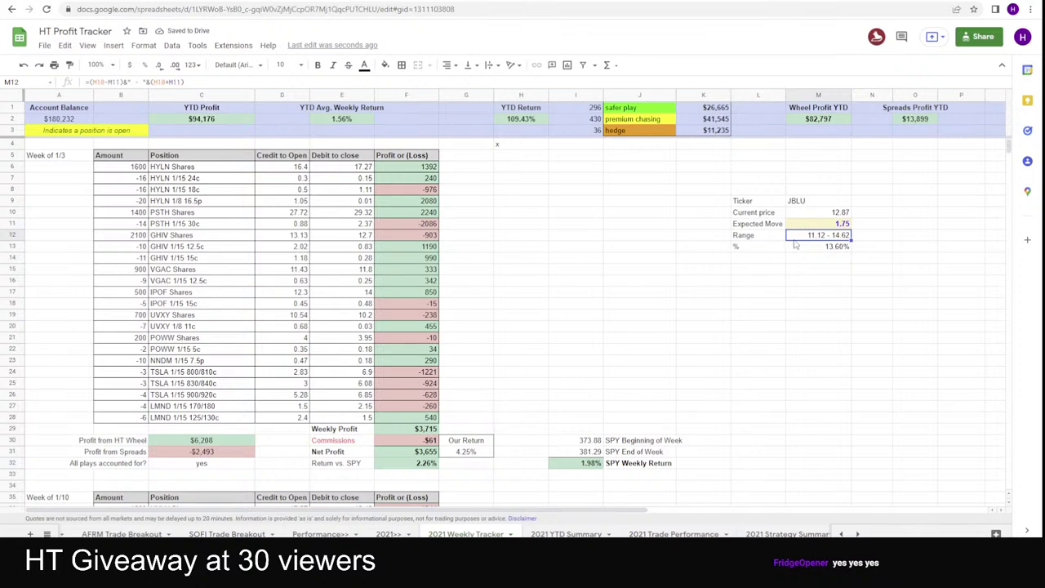
- Set the calculator's Expected Move to 0.67 and switch back to the JBLU option chain in thinkorswim
left_click(820, 225)
type(".67")
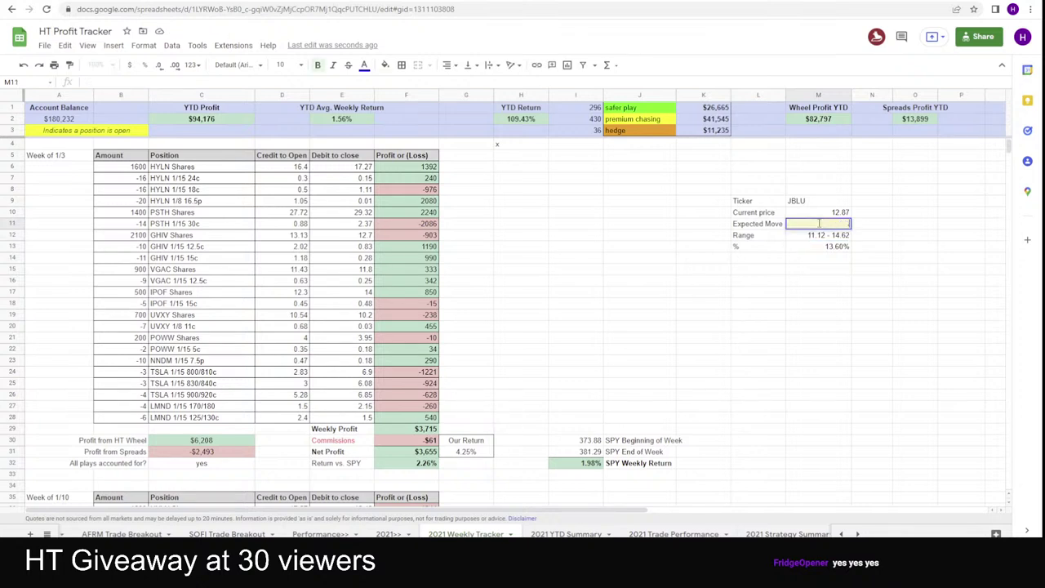
key("Return")
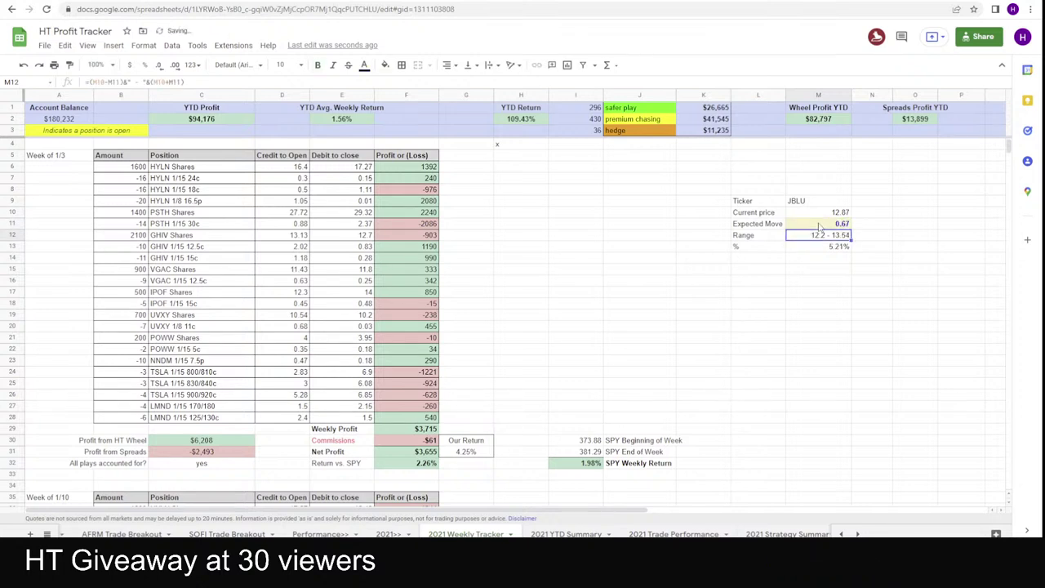
key("alt+Tab")
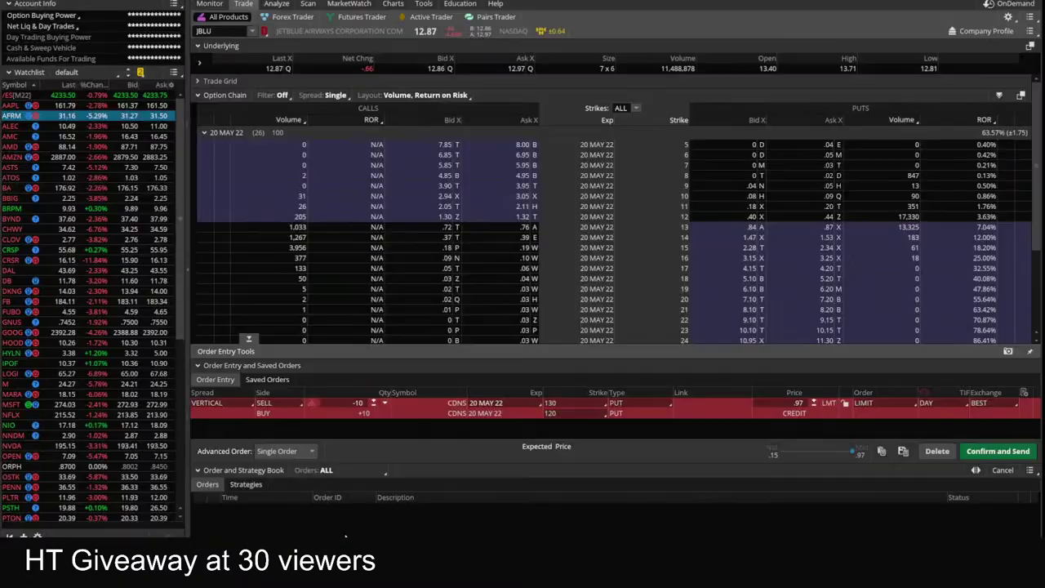
key("alt+Tab")
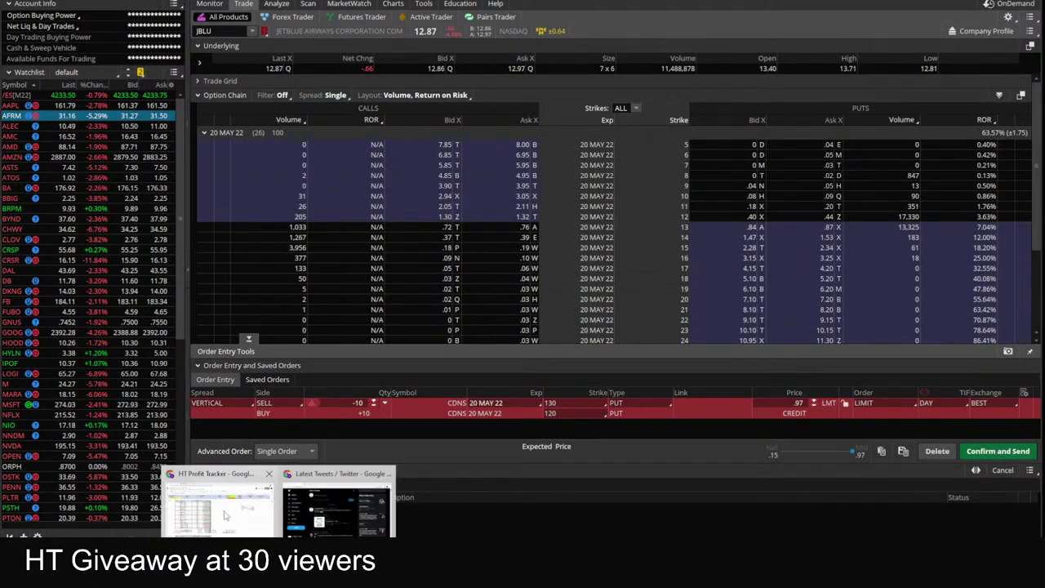
key("alt+Tab")
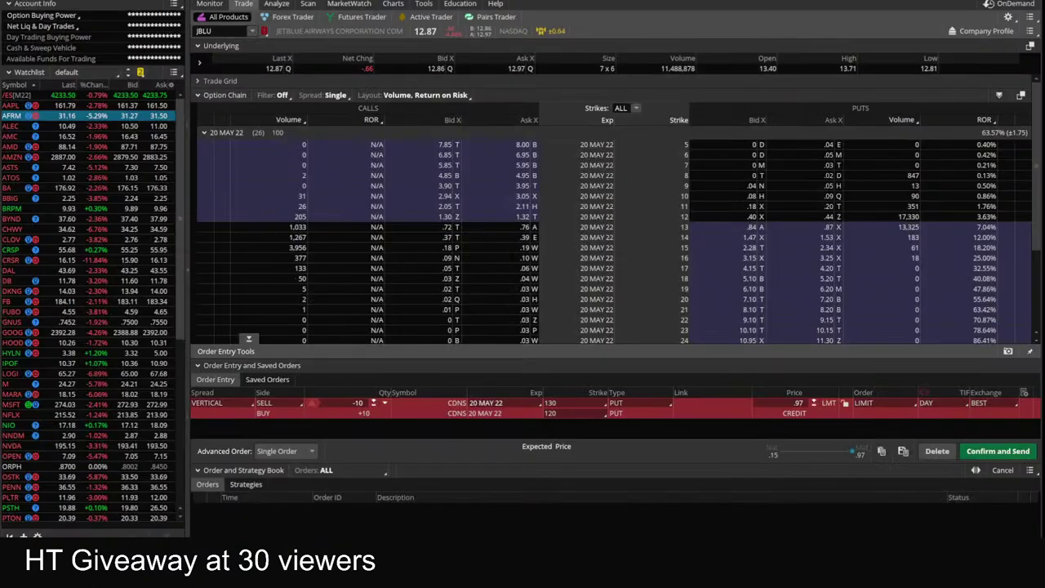
- Open the JBLU price chart and set its time frame to 180 D : 4h
left_click(392, 3)
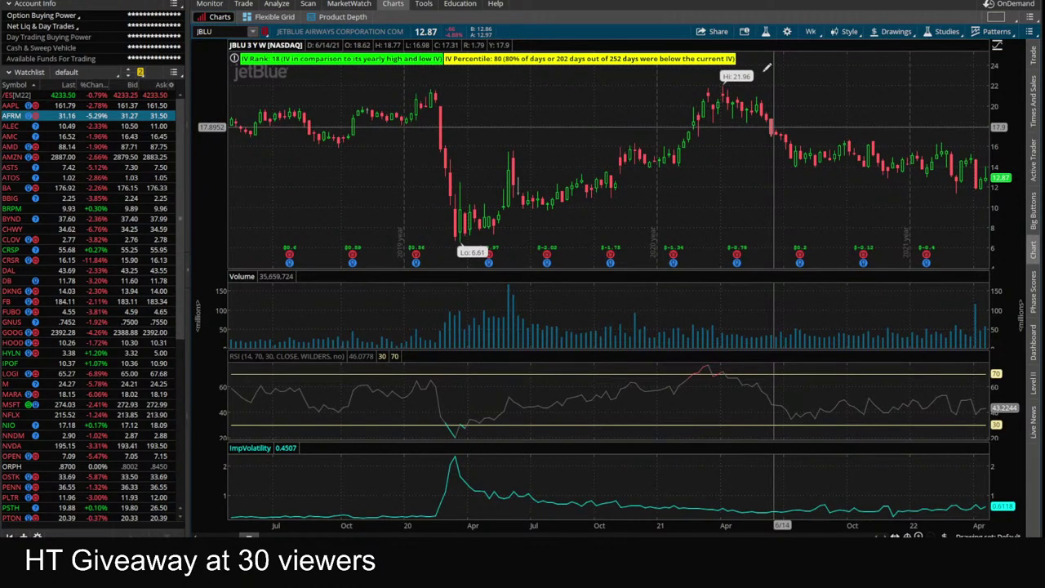
left_click(812, 33)
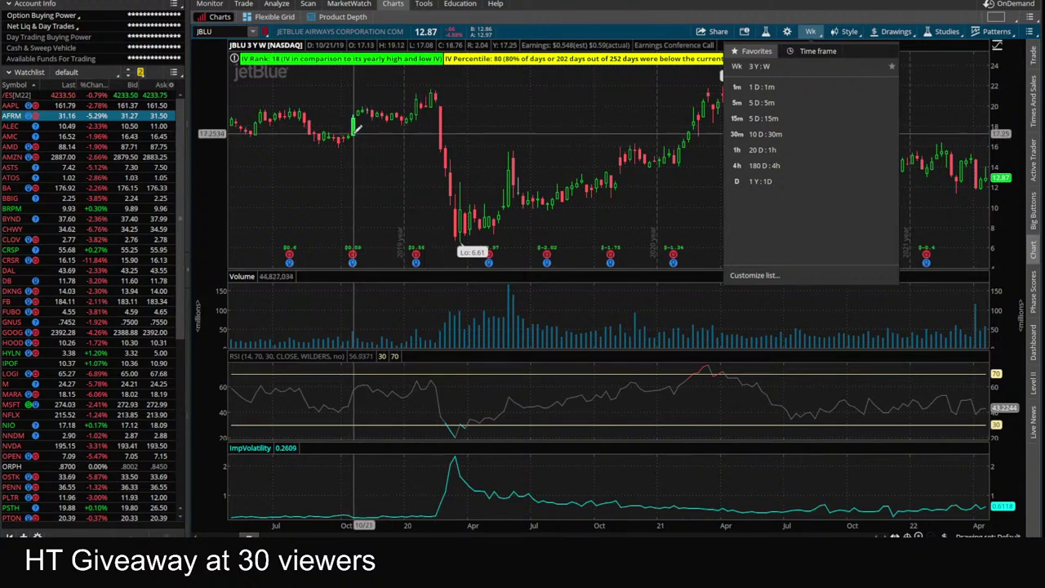
left_click(770, 168)
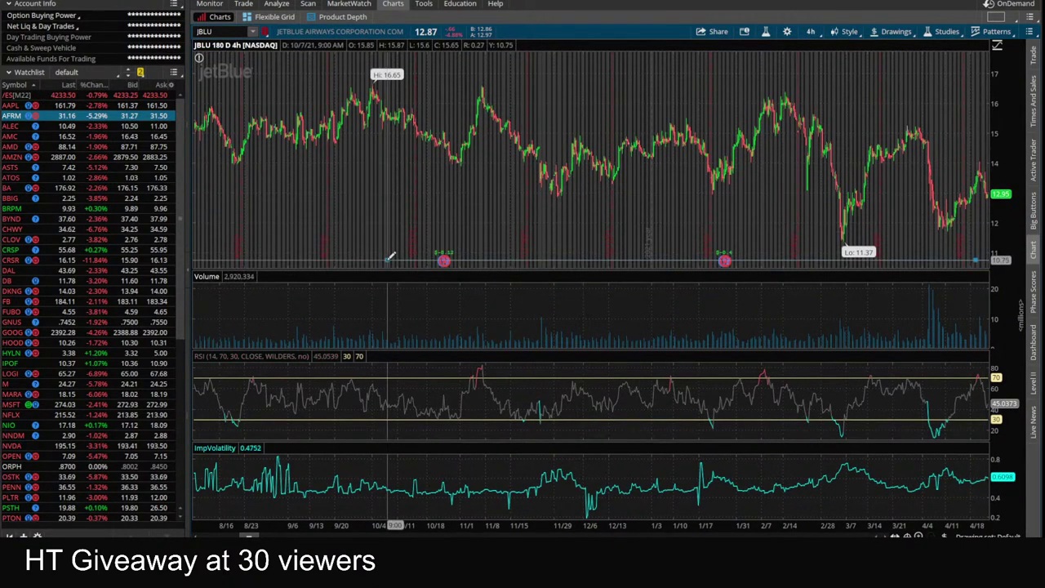
- Draw horizontal support and resistance lines on the JBLU chart at about 11.9 and 16.3, and set the time frame to 1 Y : 1D
left_click(199, 225)
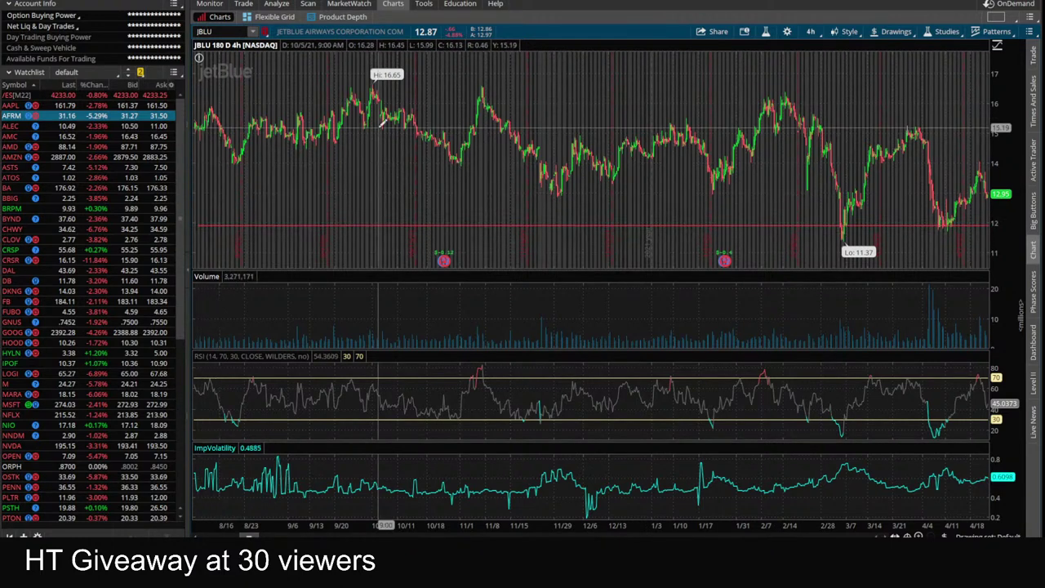
left_click(933, 95)
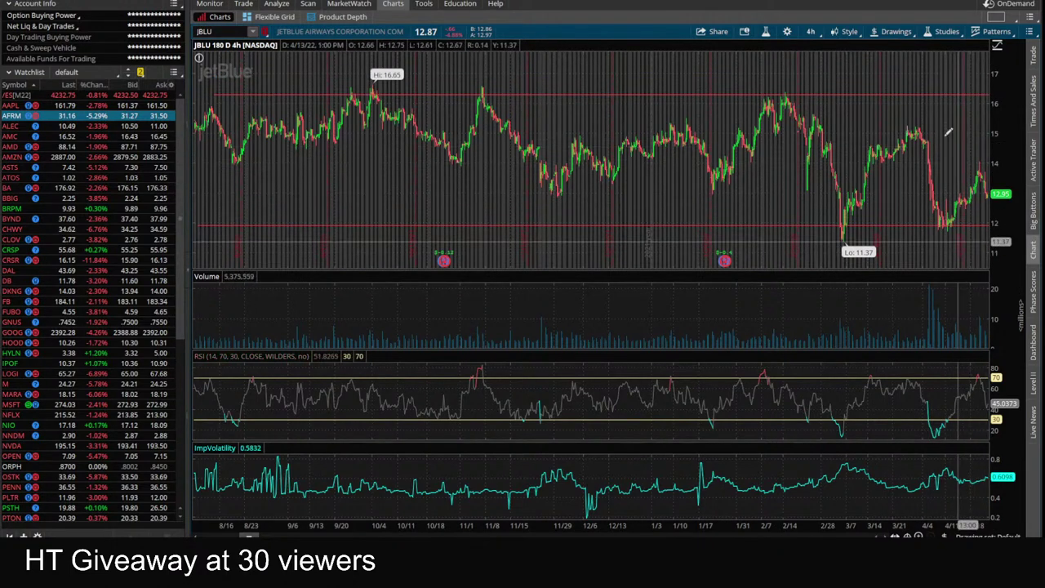
left_click(813, 32)
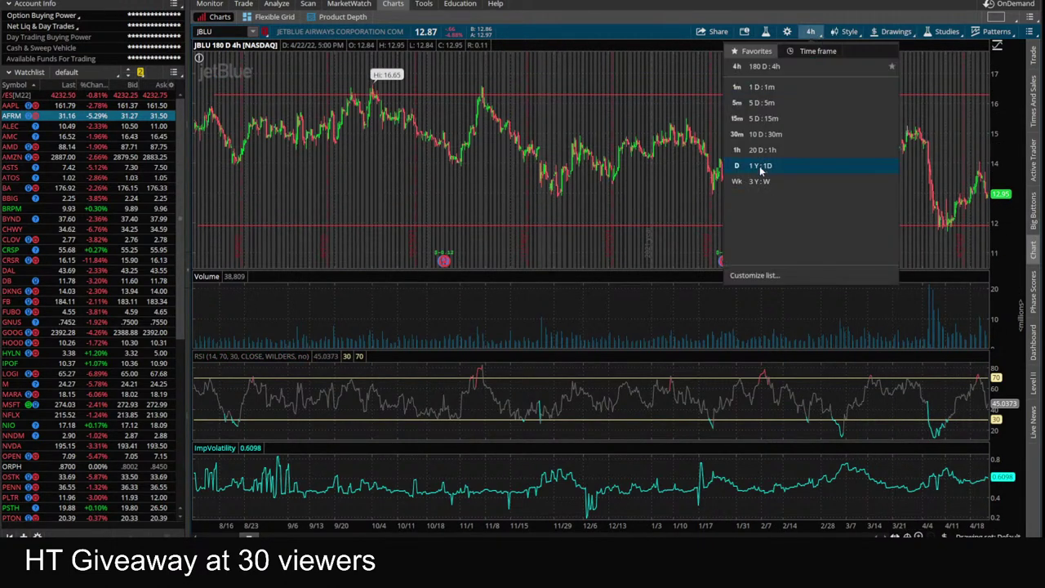
left_click(761, 169)
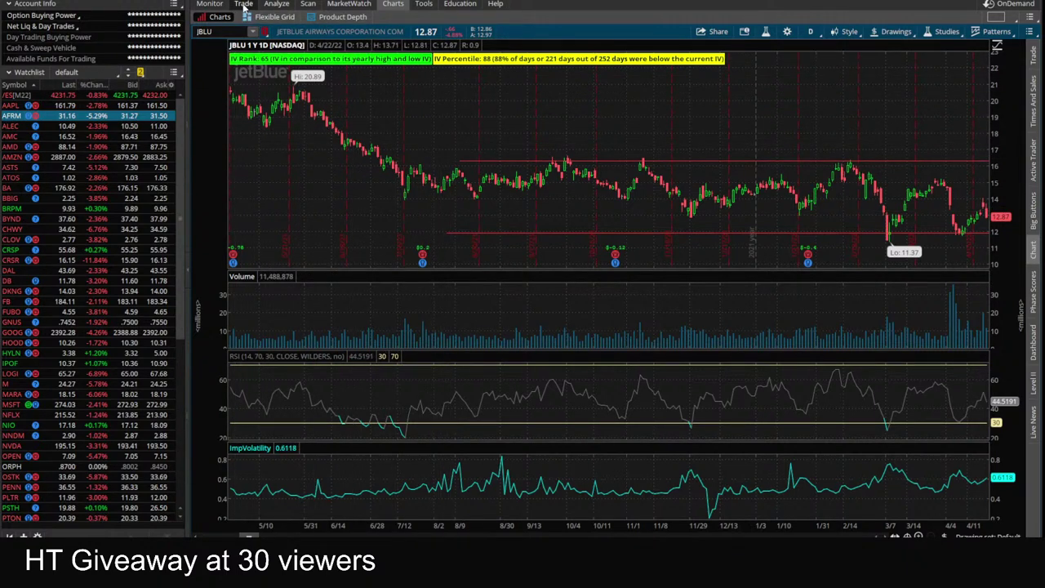
- Draft a sell order for 10 JBLU 20 MAY 22 11 puts at a .18 limit and review its confirmation without sending it
left_click(243, 3)
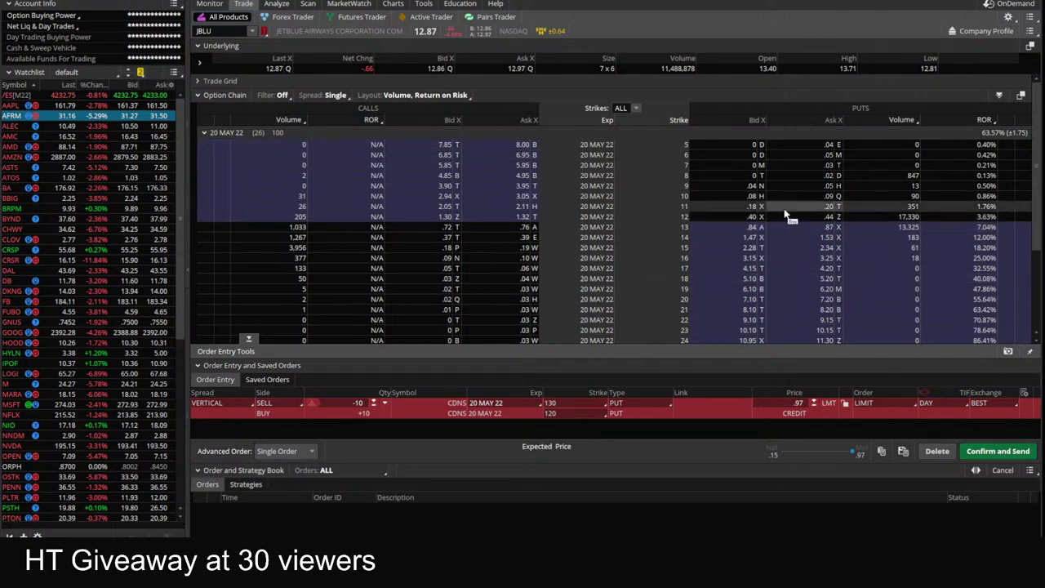
left_click(756, 209)
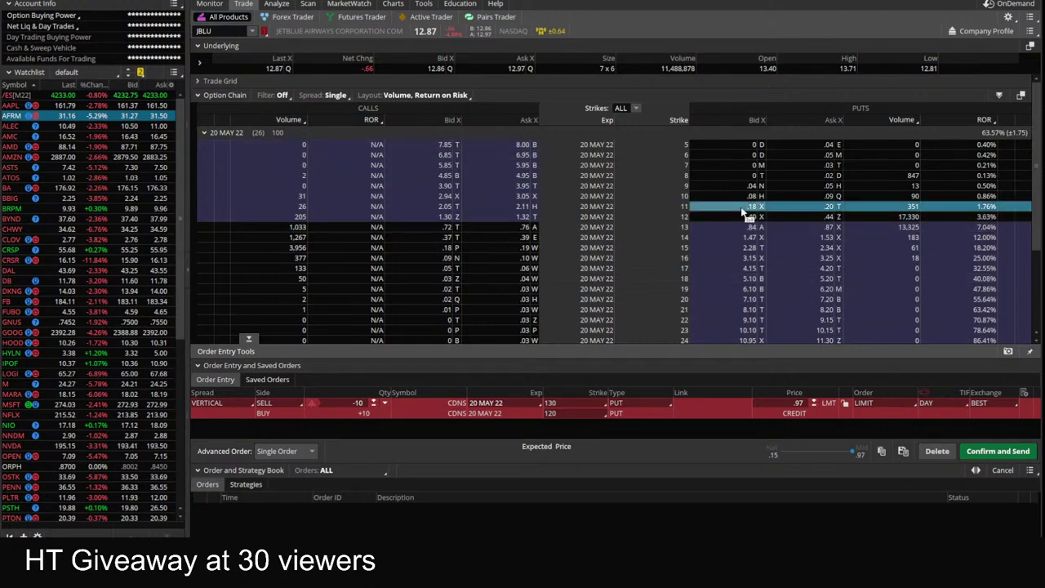
left_click(998, 452)
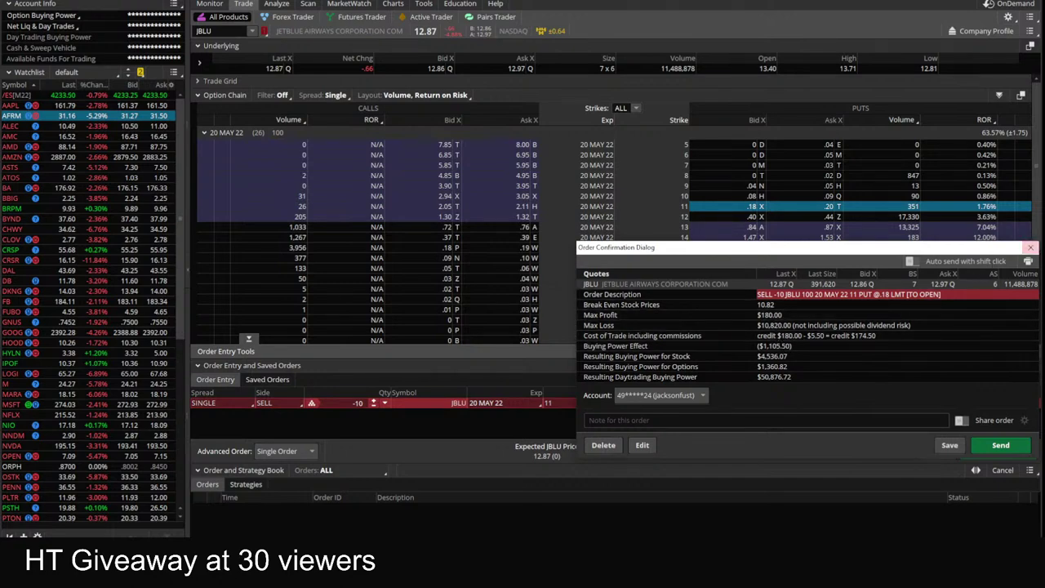
left_click(1030, 247)
- Compare the JBLU daily chart's support area with the 11 and 12 put strikes, and bring up the live news for JBLU
left_click(392, 4)
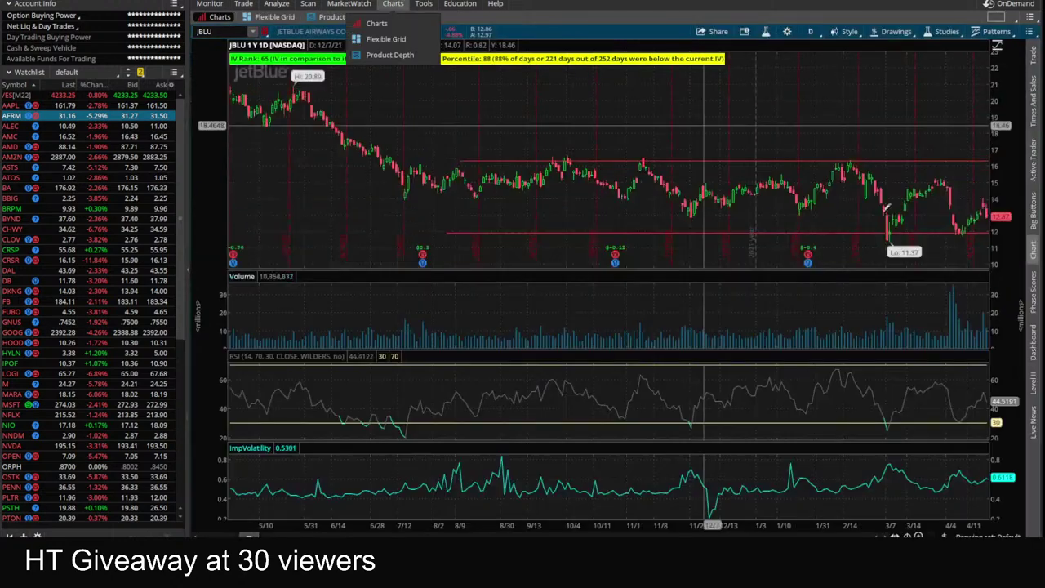
left_click(243, 4)
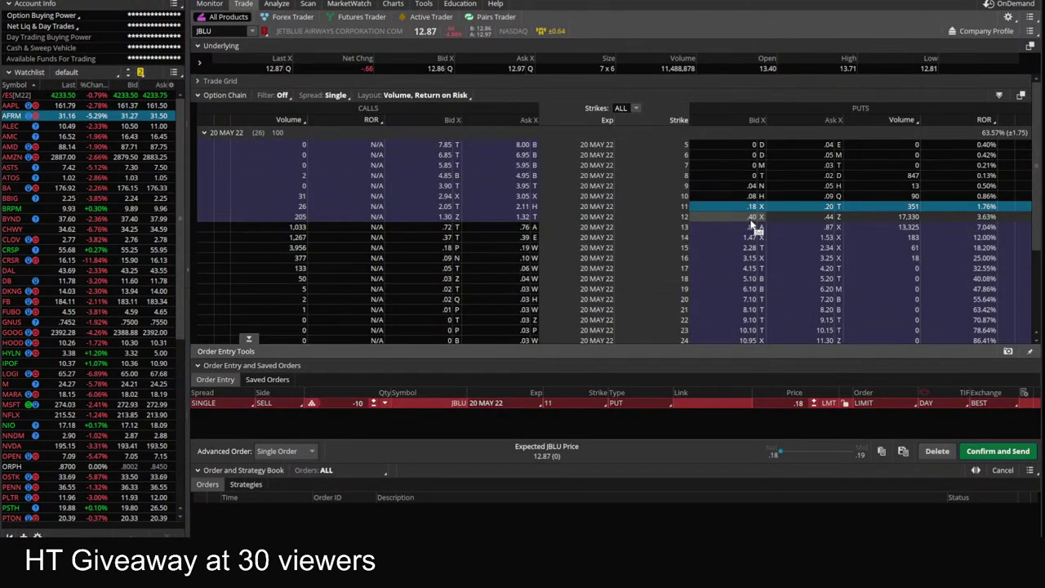
left_click(393, 4)
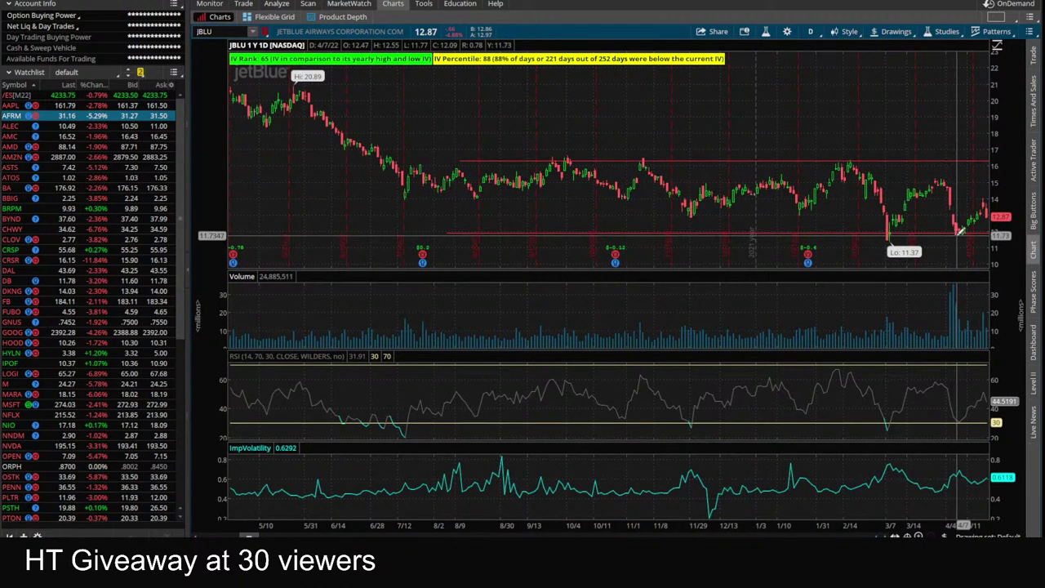
left_click(247, 5)
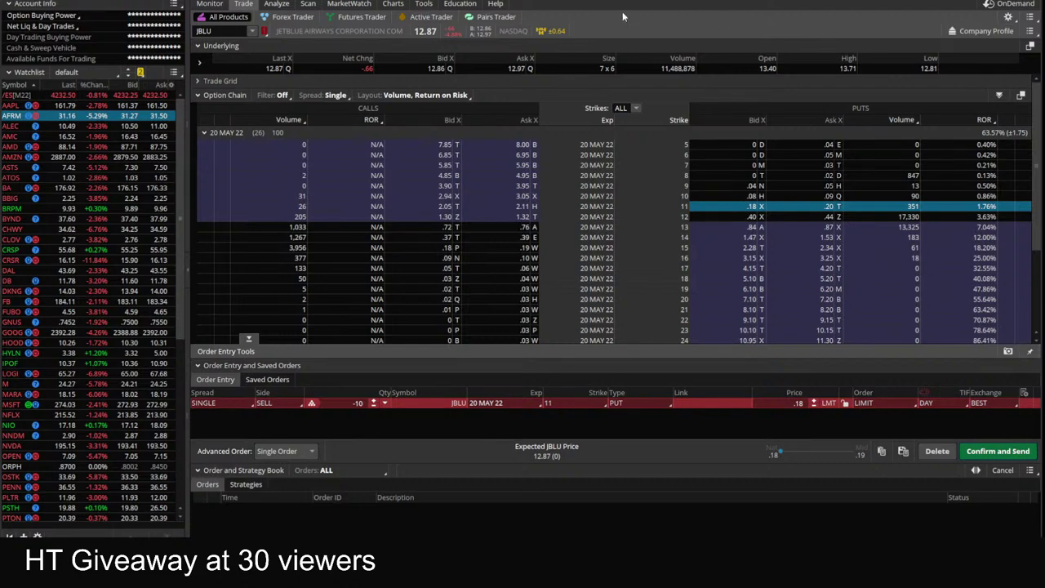
left_click(393, 3)
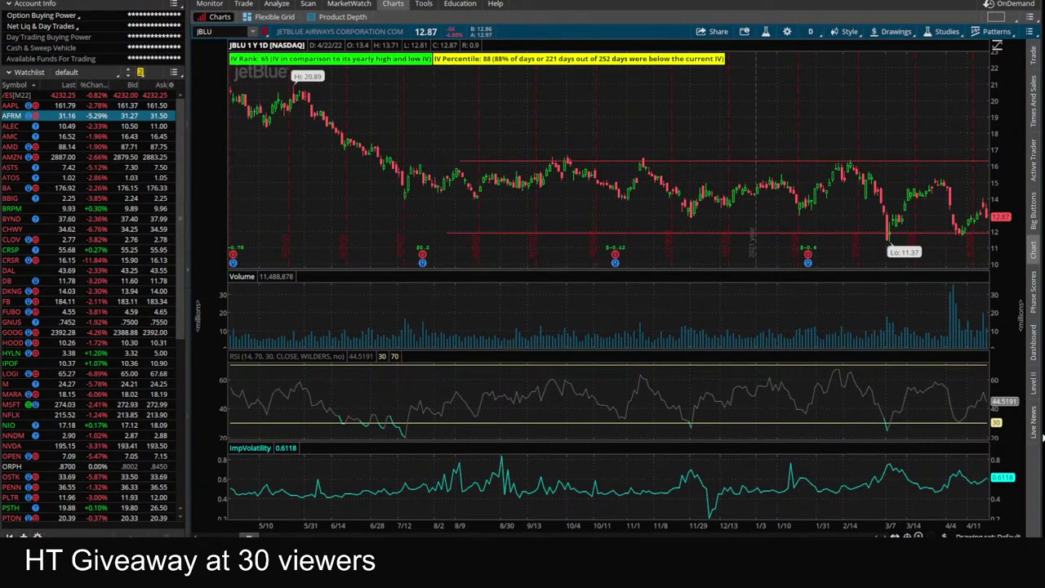
left_click(1033, 423)
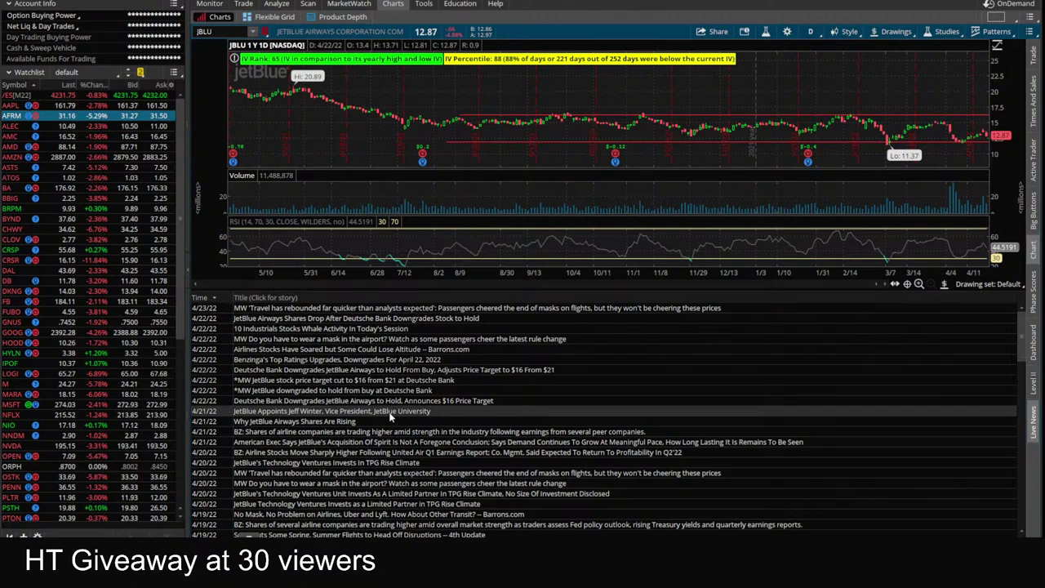
- Return to the drafted JBLU 11 put order and review its maximum loss and buying power effect in the confirmation
left_click(243, 3)
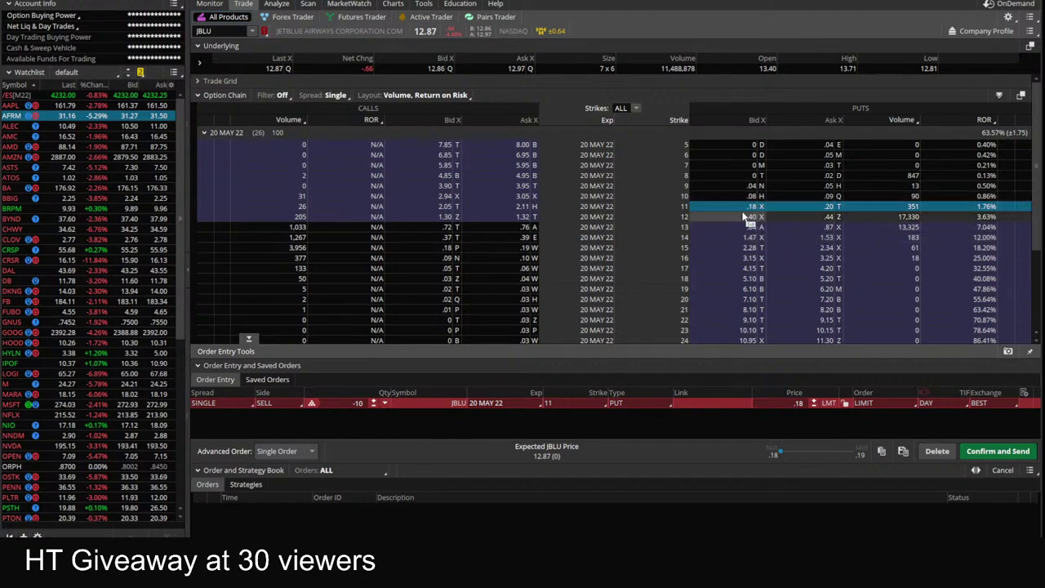
left_click(1012, 455)
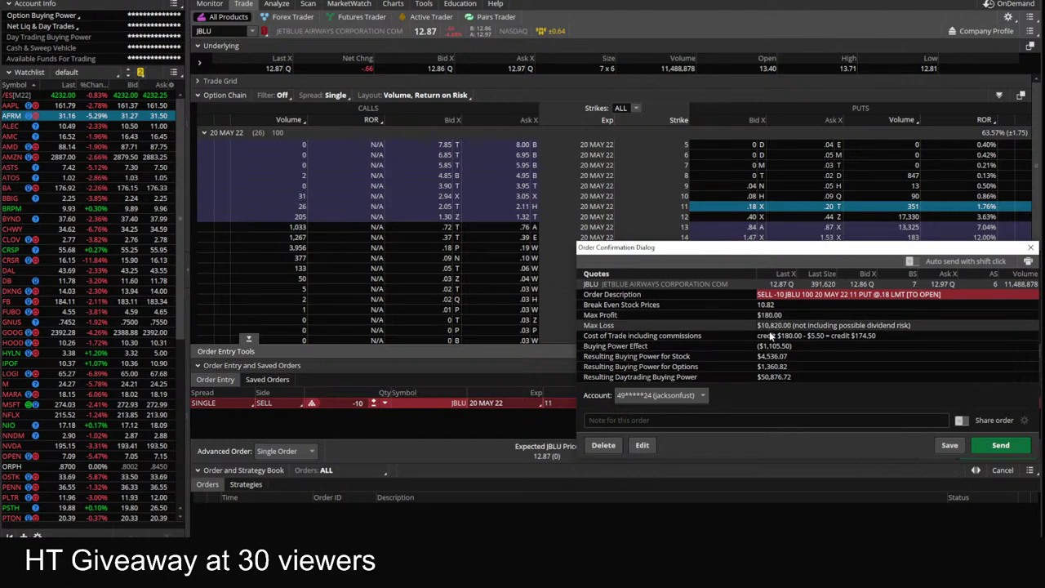
- Change the drafted JBLU order to sell 10 of the 20 MAY 22 12 puts at a .40 limit and review its confirmation without sending it
left_click(1030, 247)
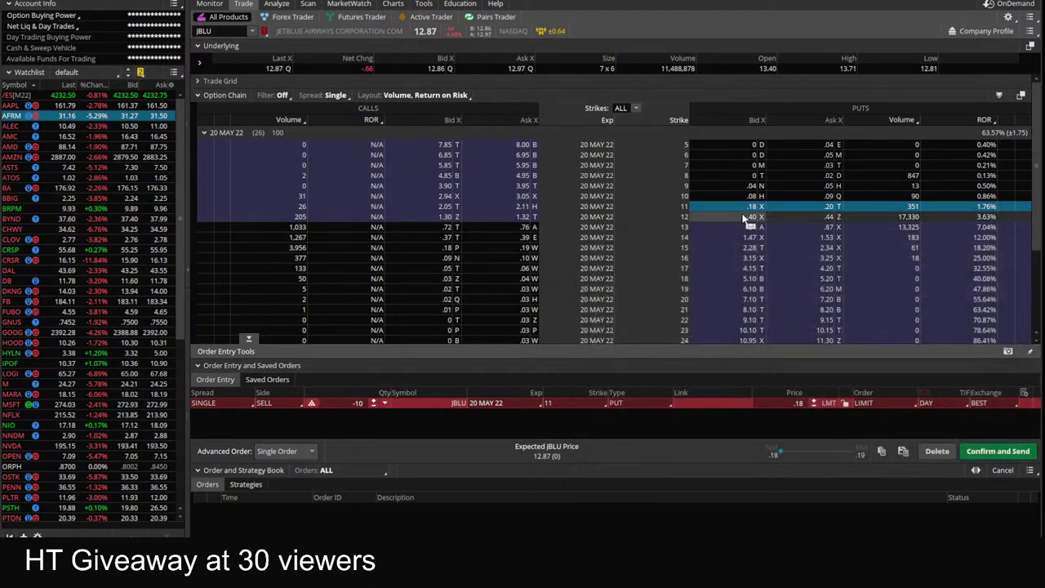
left_click(745, 219)
left_click(999, 451)
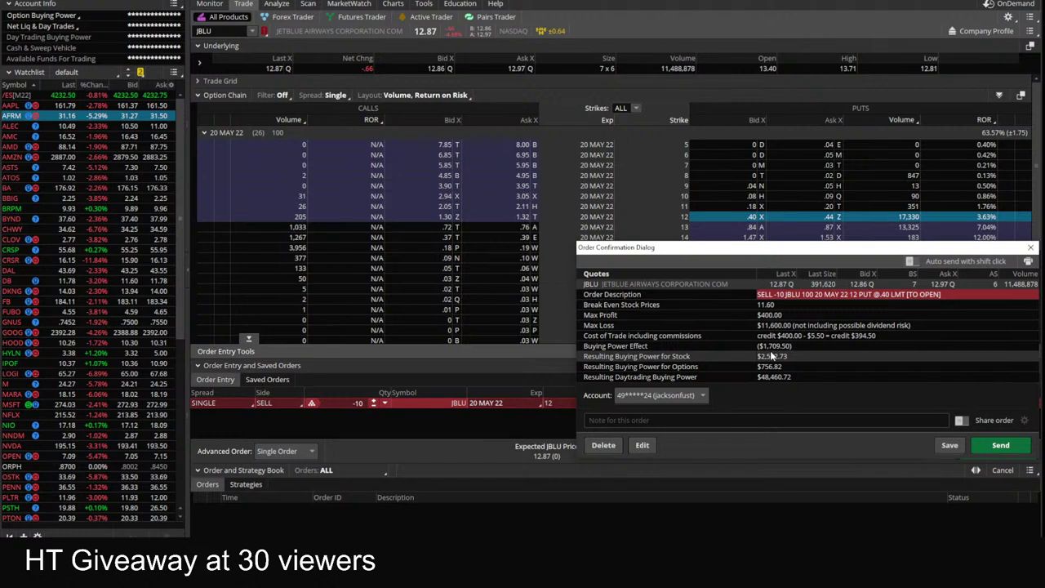
left_click(1030, 247)
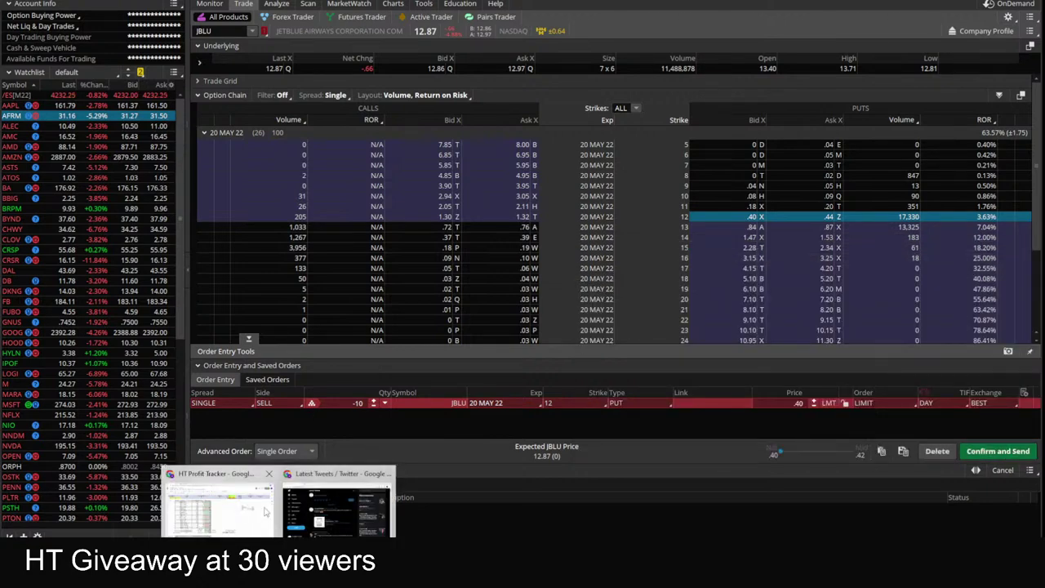
- Check the JBLU figures in the HT Profit Tracker and the Tuesday April 26th 2022 earnings moves chart, and return to the trading platform
mouse_move(310, 513)
mouse_move(218, 512)
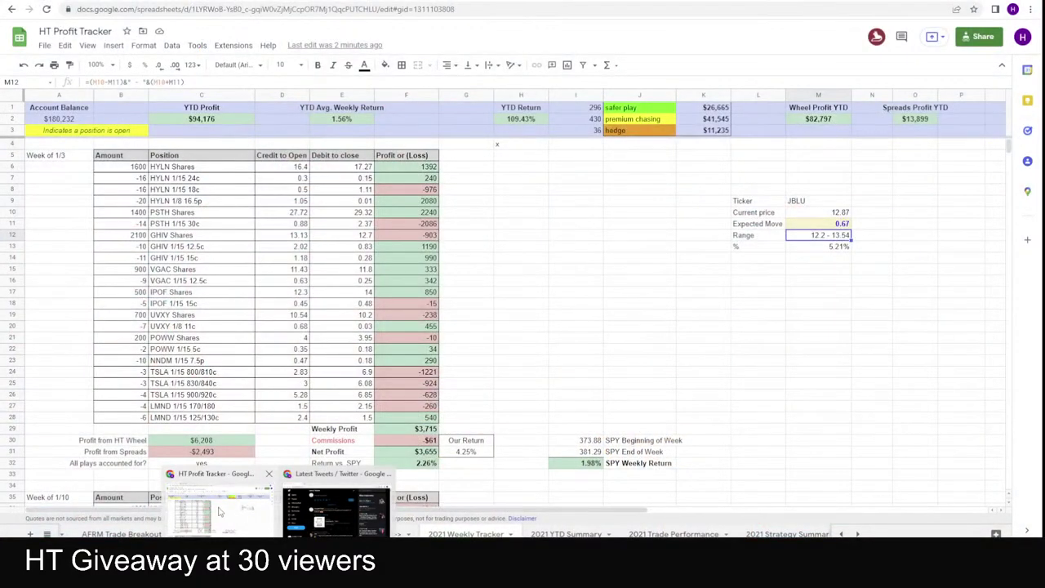
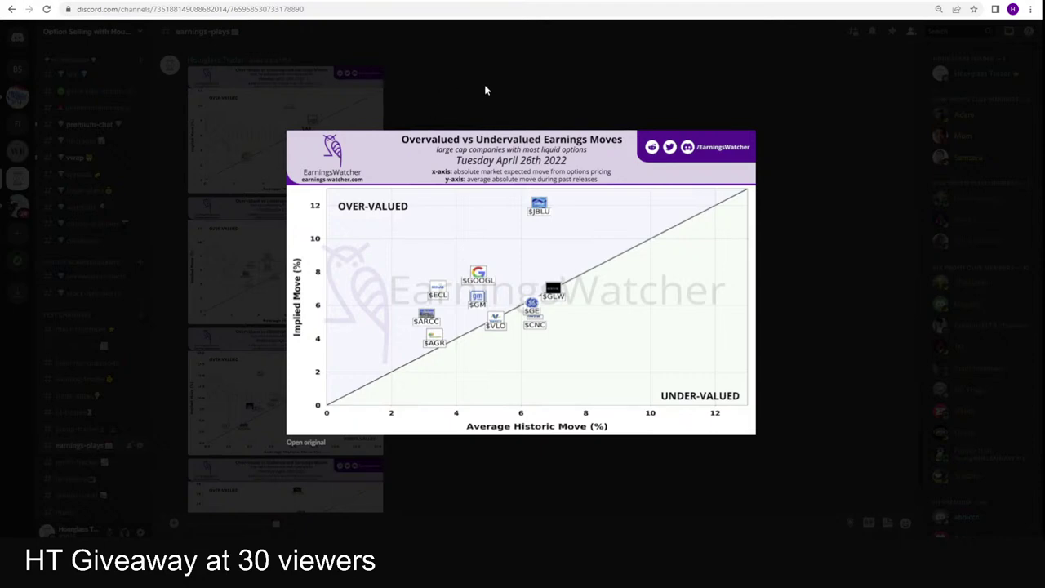
key("alt+Tab")
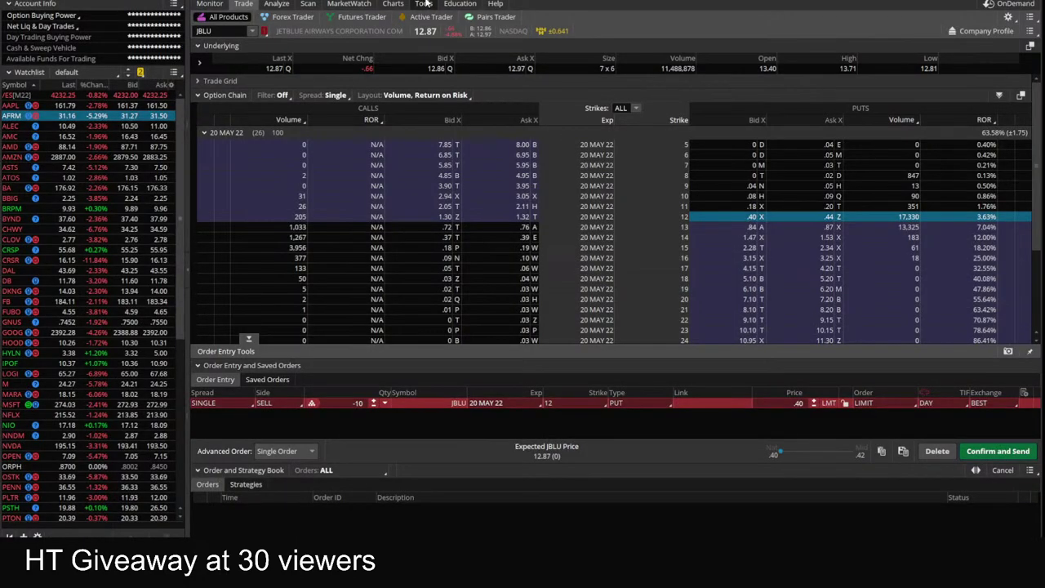
- Load the GOOGL price chart and set its time frame to 3 Y : W
left_click(393, 3)
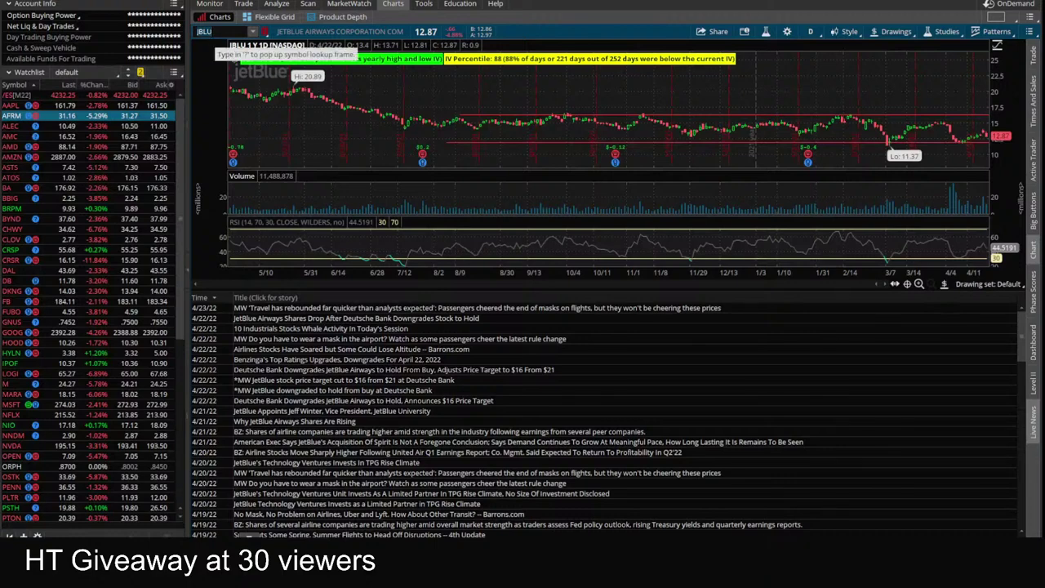
type("GOOGL")
key("Return")
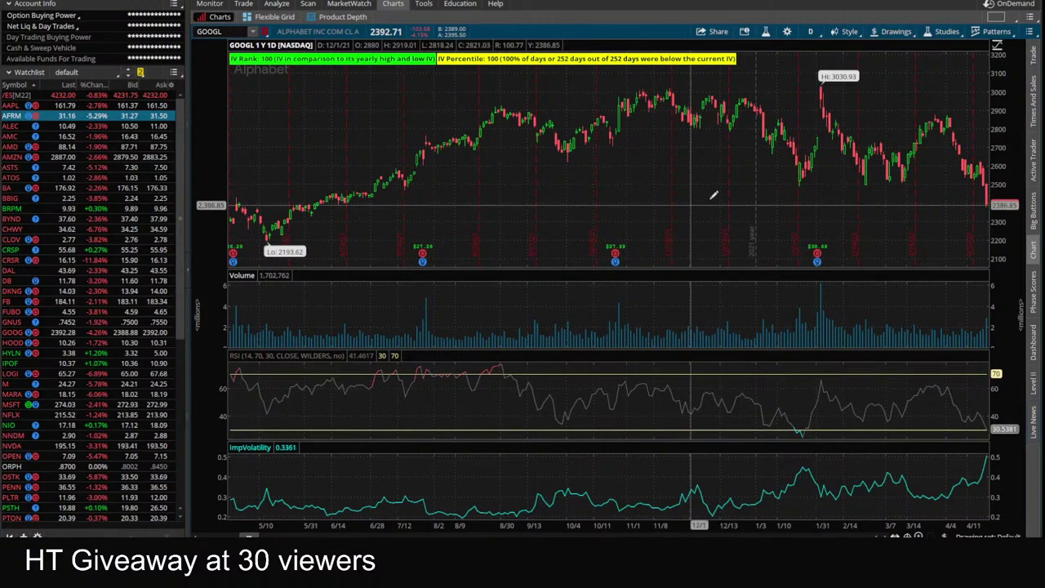
left_click(810, 31)
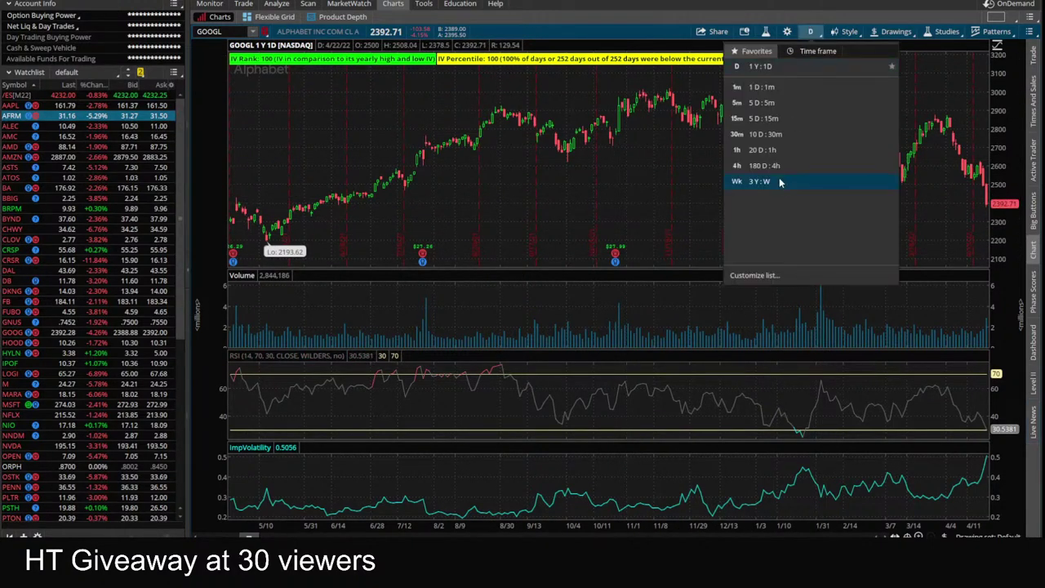
left_click(779, 181)
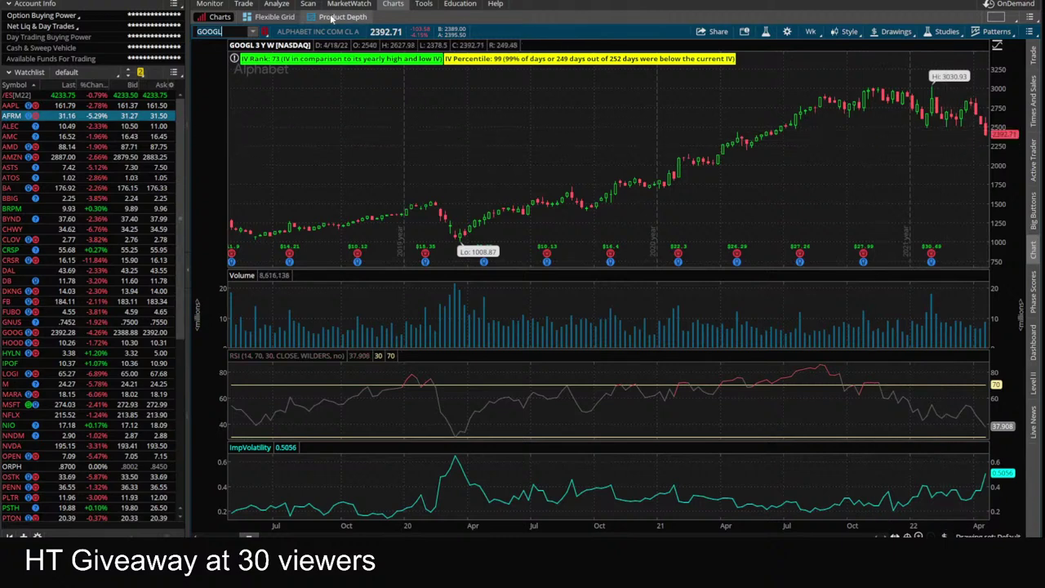
- Check GOOGL's expected move in its option chain, and set the chart's time frame to 1 Y : 1D
left_click(248, 4)
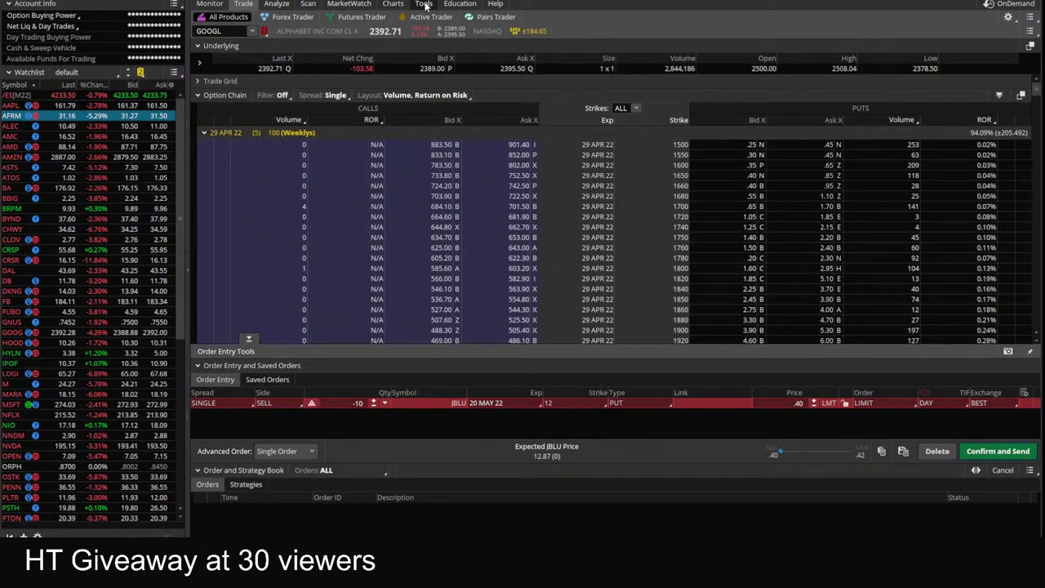
left_click(393, 4)
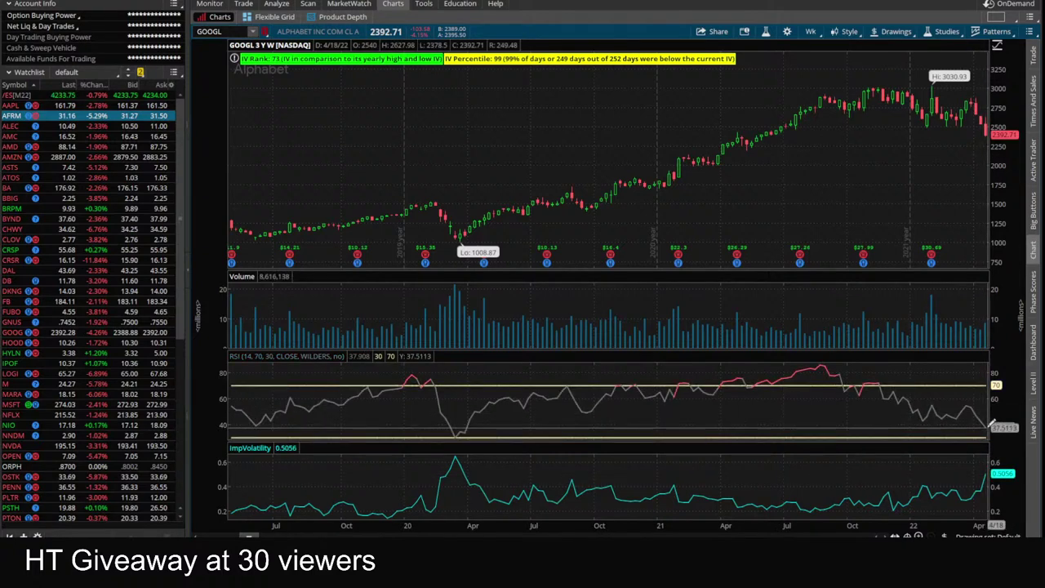
left_click(810, 31)
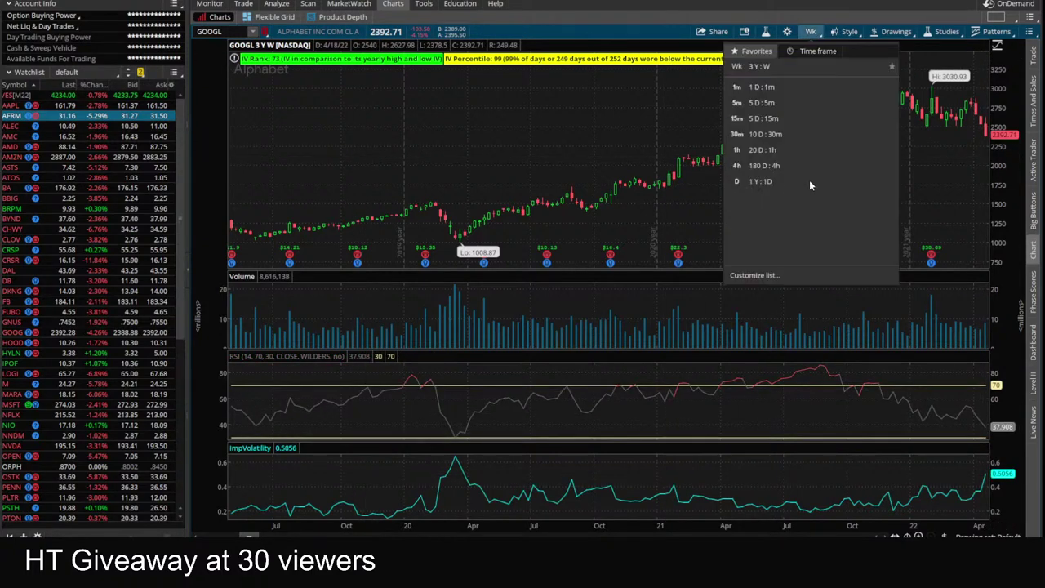
left_click(760, 181)
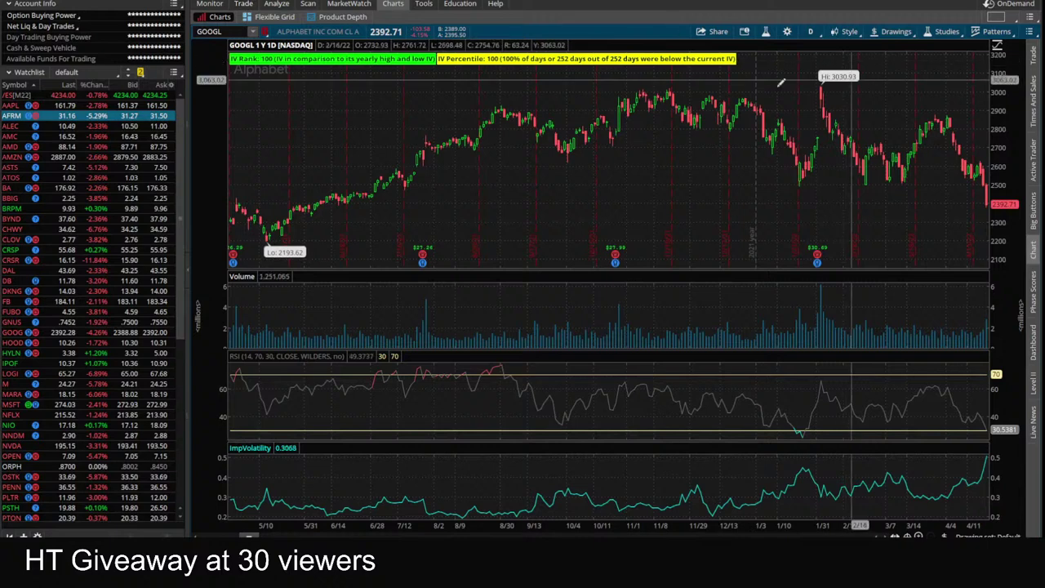
- Examine the GOOGL 29 APR 22 weekly puts around the 2120 strike for premium and return on risk
left_click(812, 34)
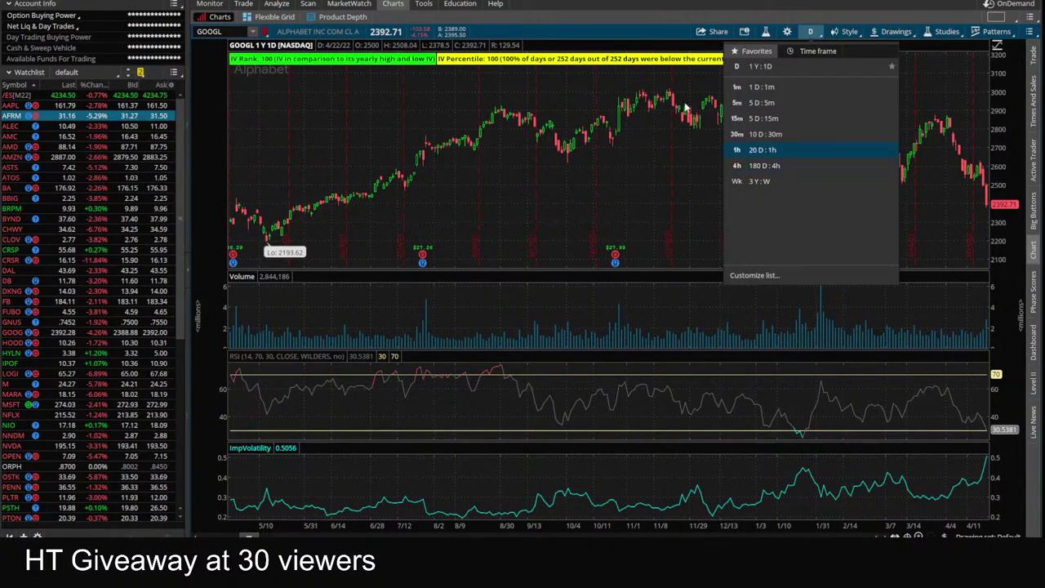
left_click(247, 4)
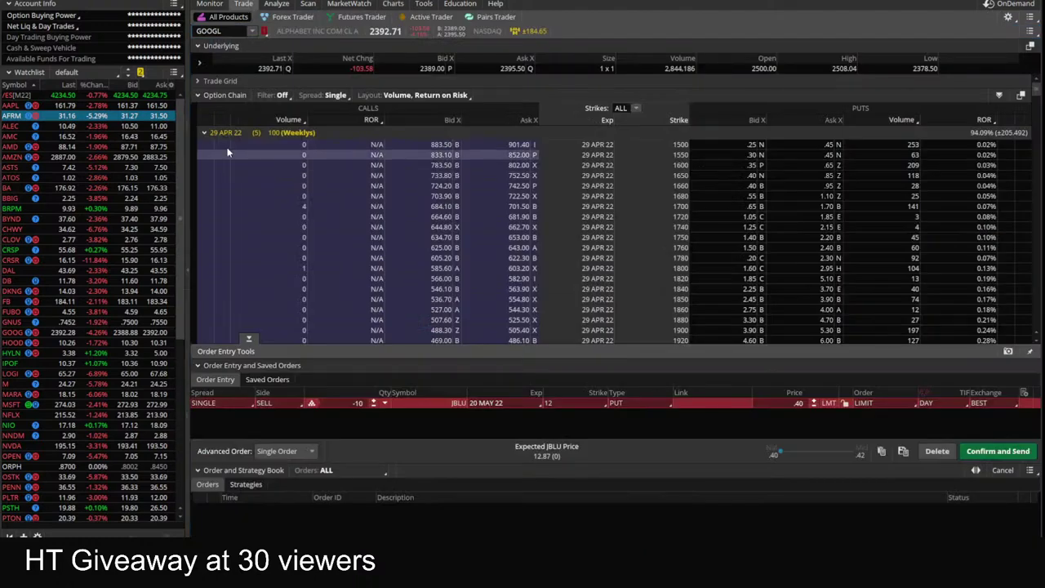
scroll(707, 258, "down", 12)
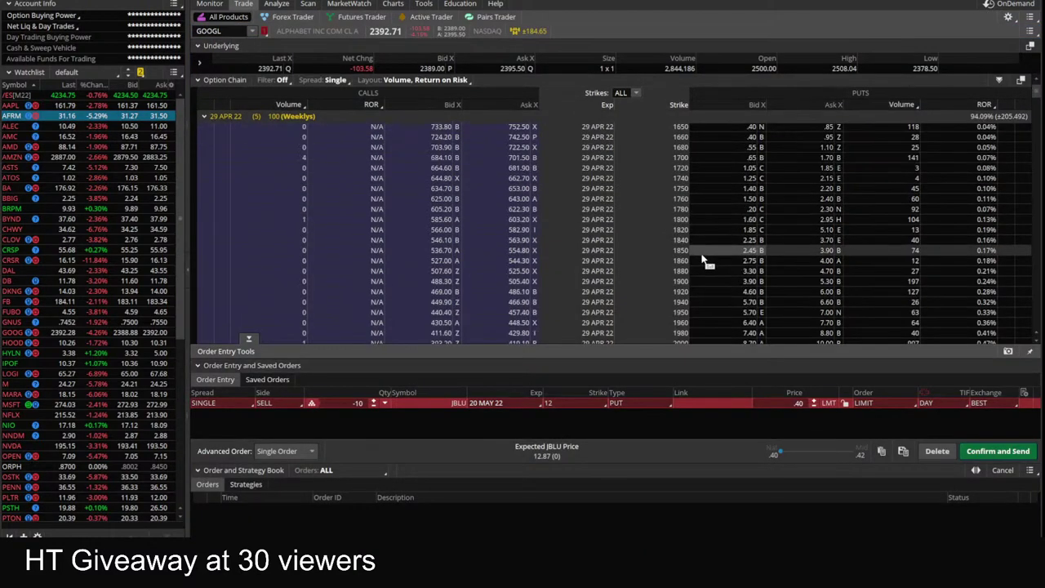
scroll(710, 268, "up", 3)
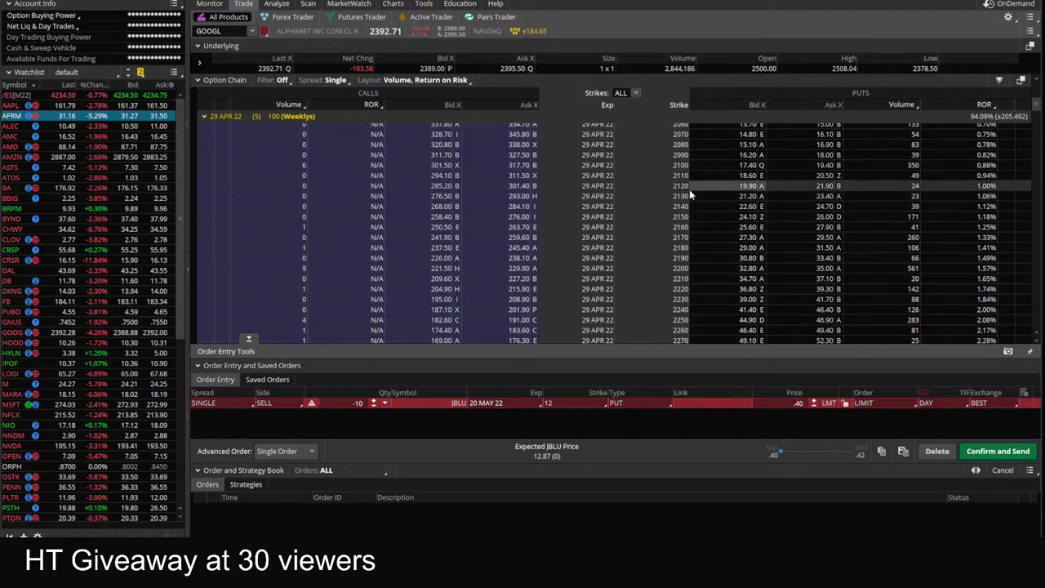
- Draw a horizontal price level at about 2118 on the GOOGL daily chart and extend it to the left
left_click(393, 4)
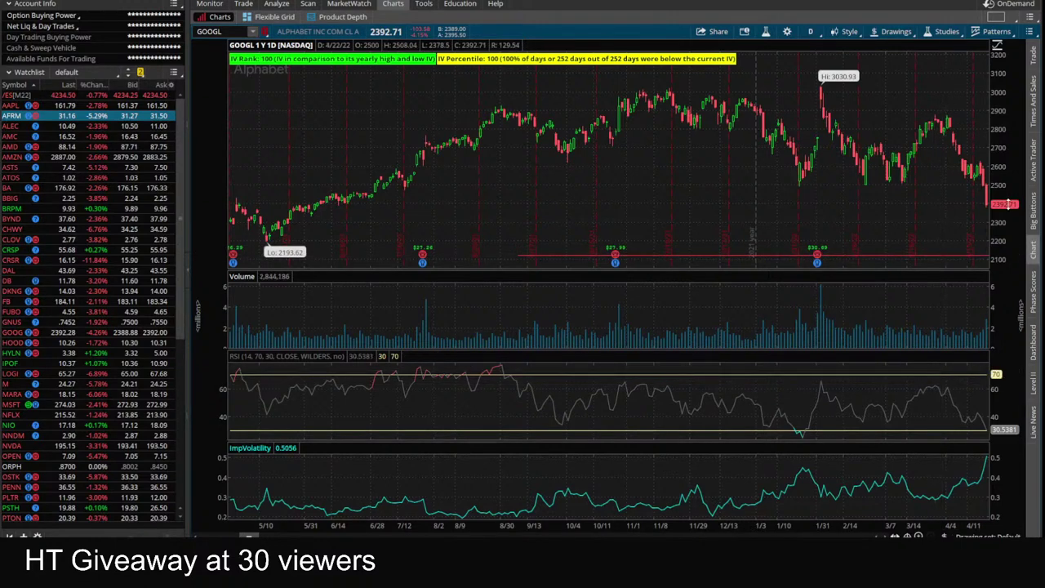
right_click(751, 256)
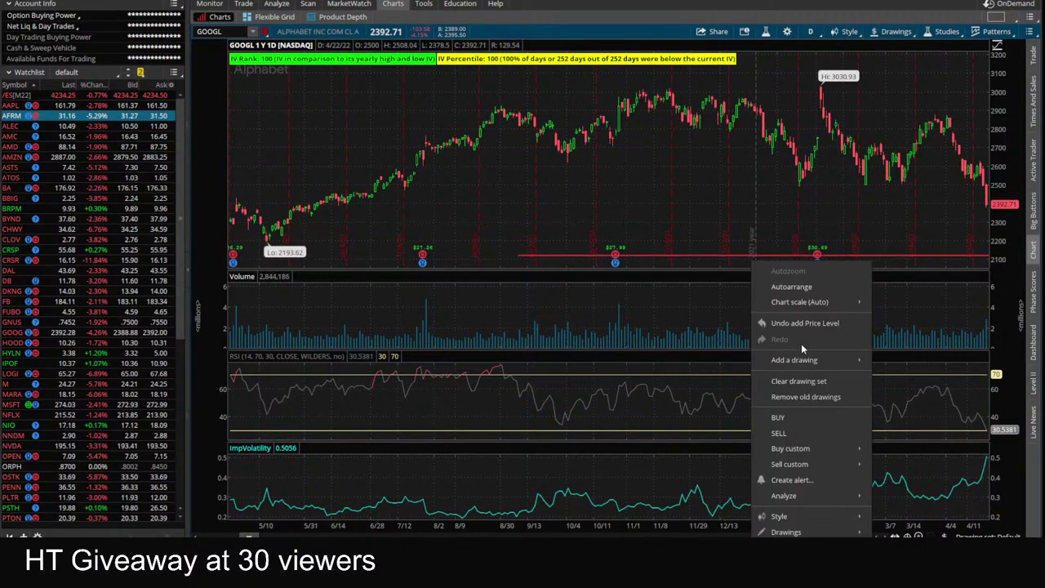
left_click(741, 63)
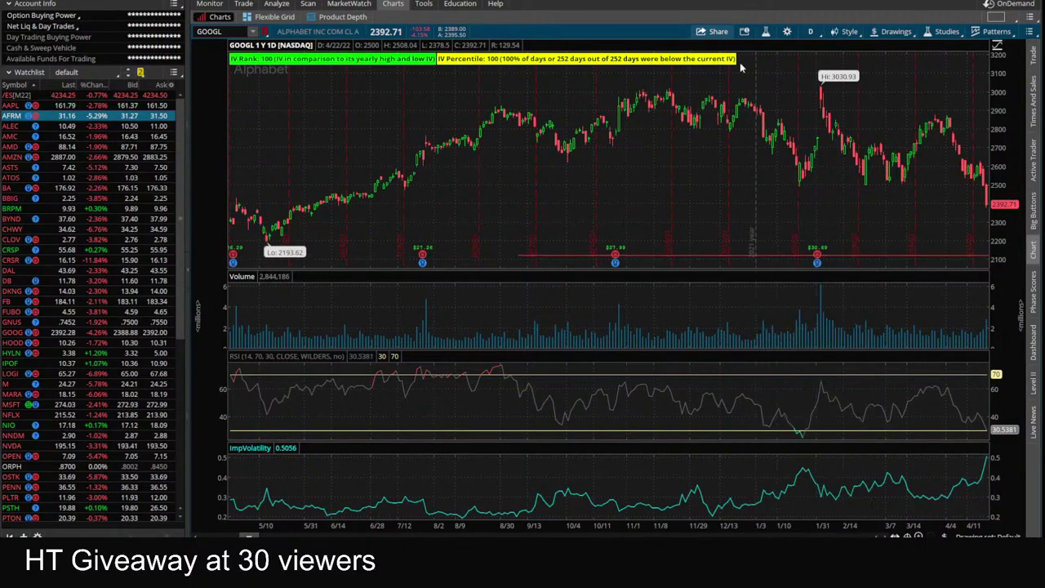
right_click(720, 252)
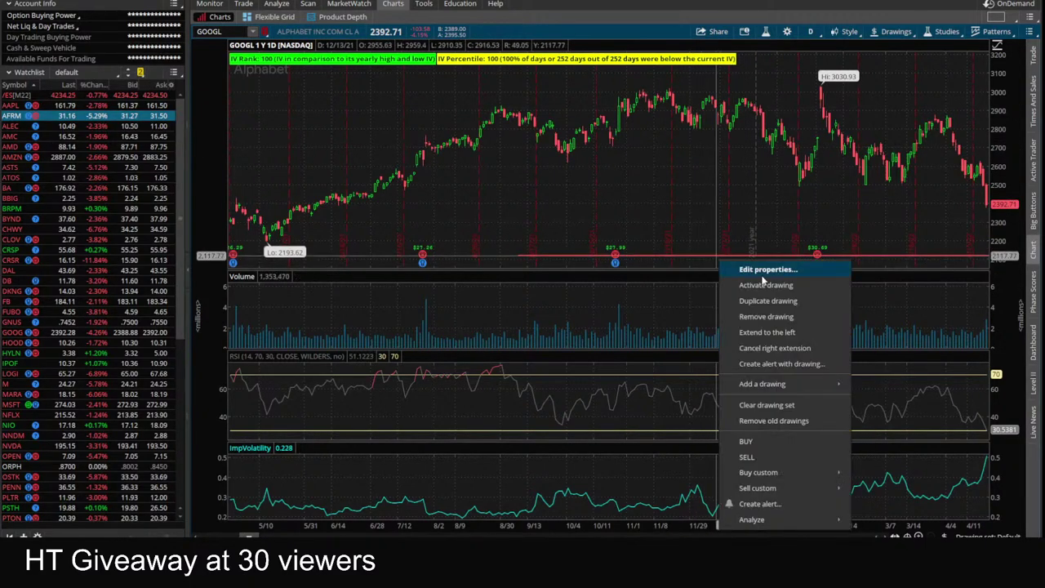
left_click(775, 329)
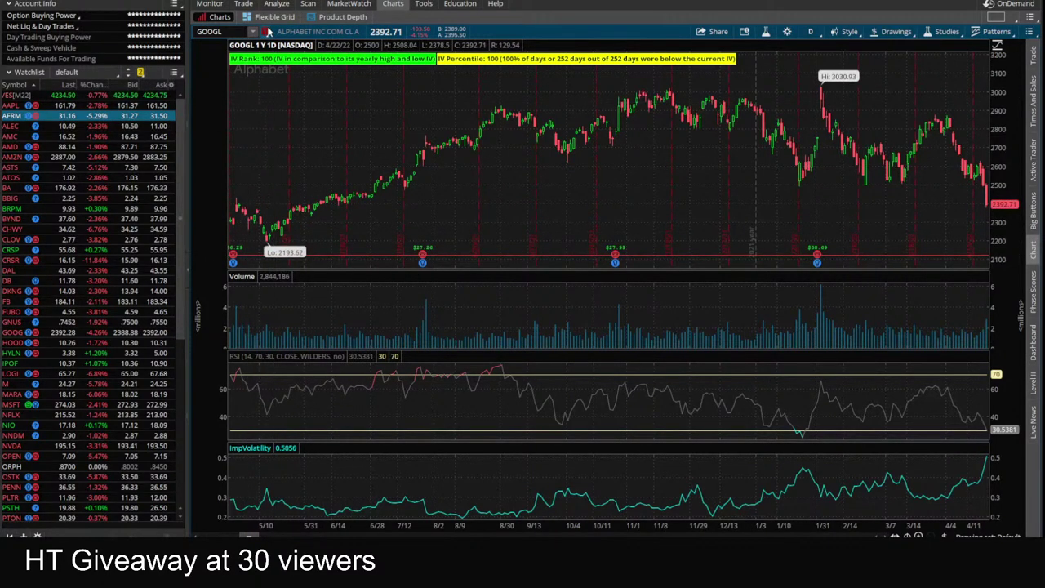
- Review the Most Anticipated Earnings Releases calendar for April 25, 2022 in the Discord earnings-plays channel, and return to the GOOGL chart
left_click(334, 500)
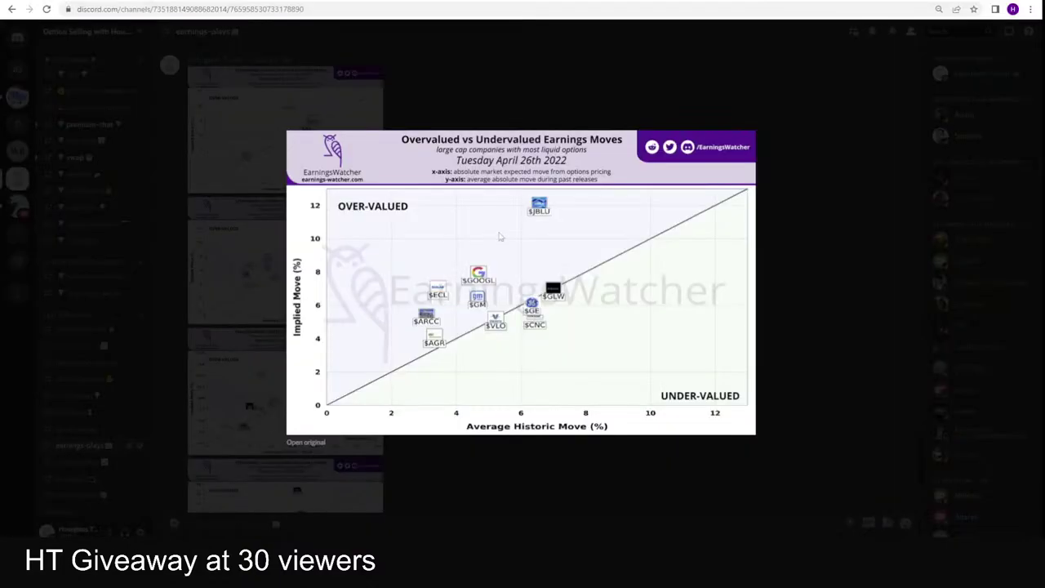
left_click(504, 92)
scroll(471, 292, "up", 3)
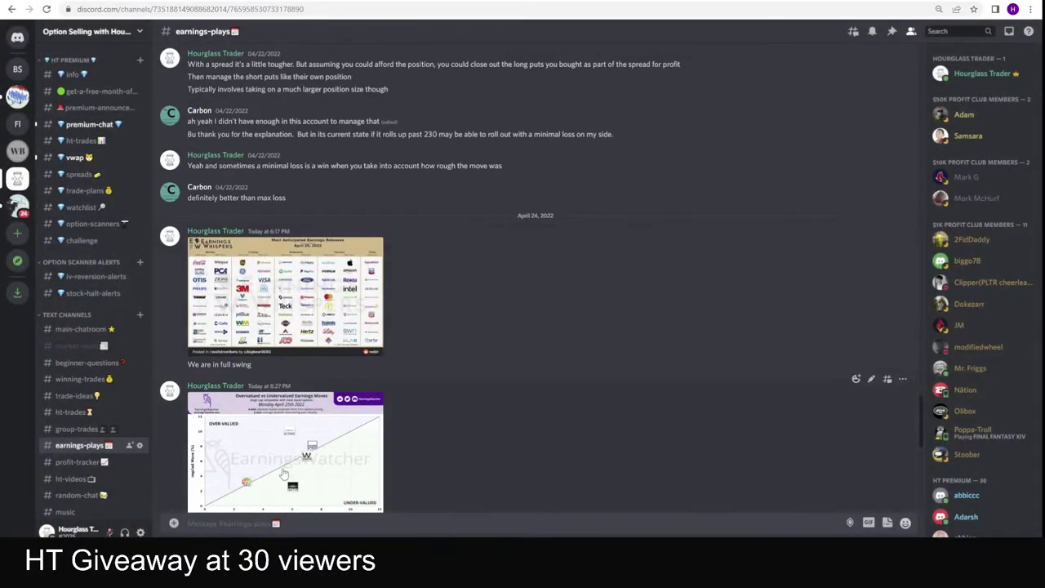
scroll(298, 440, "down", 2)
scroll(298, 441, "down", 1)
scroll(326, 353, "up", 2)
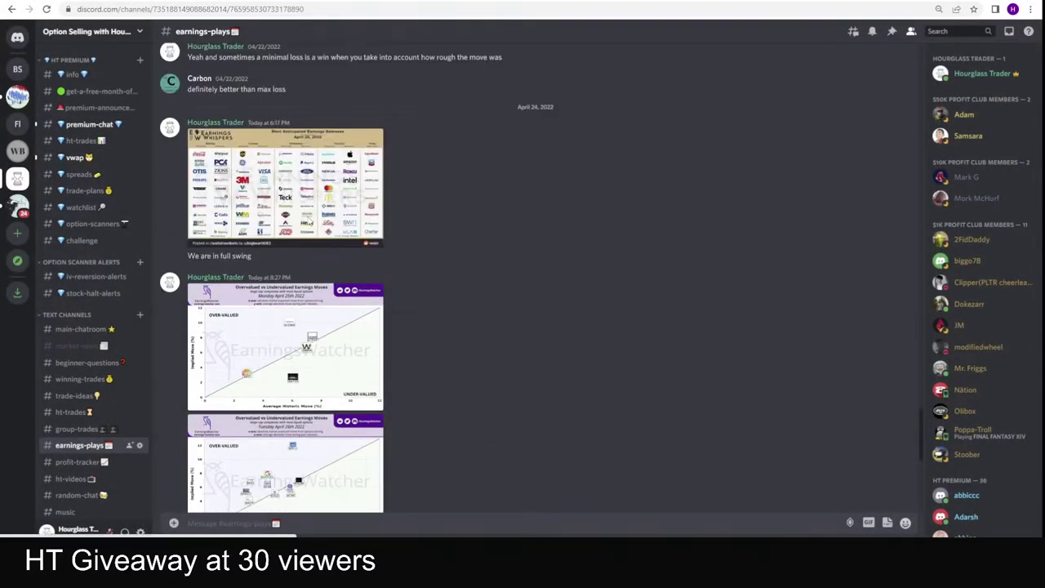
left_click(287, 176)
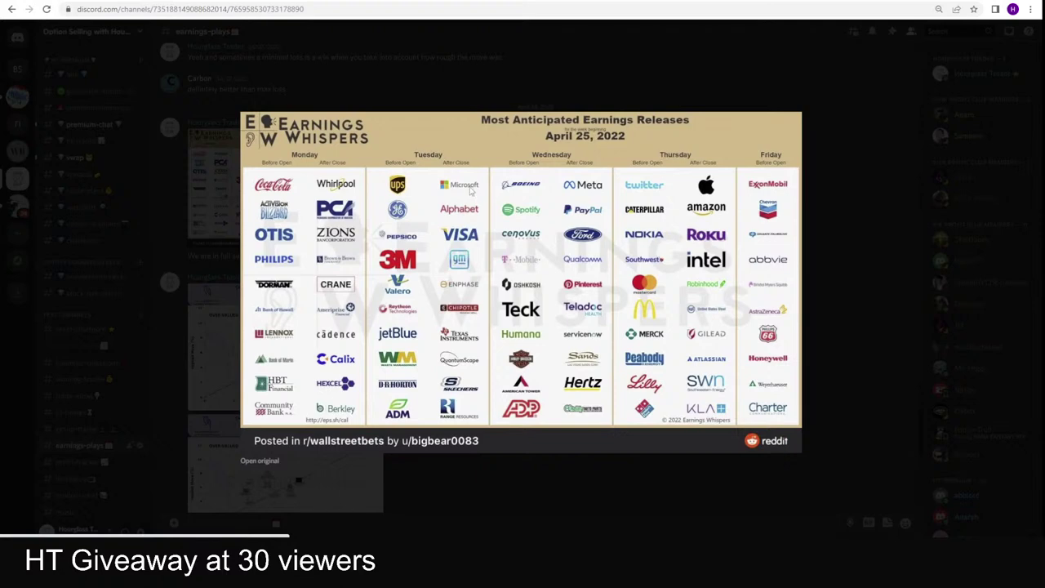
left_click(583, 497)
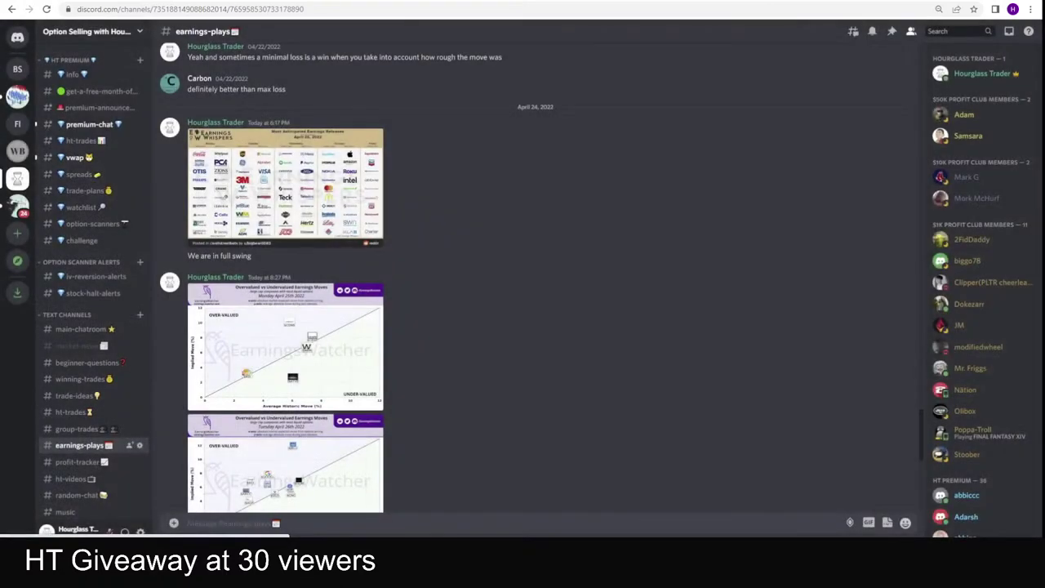
key("alt+Tab")
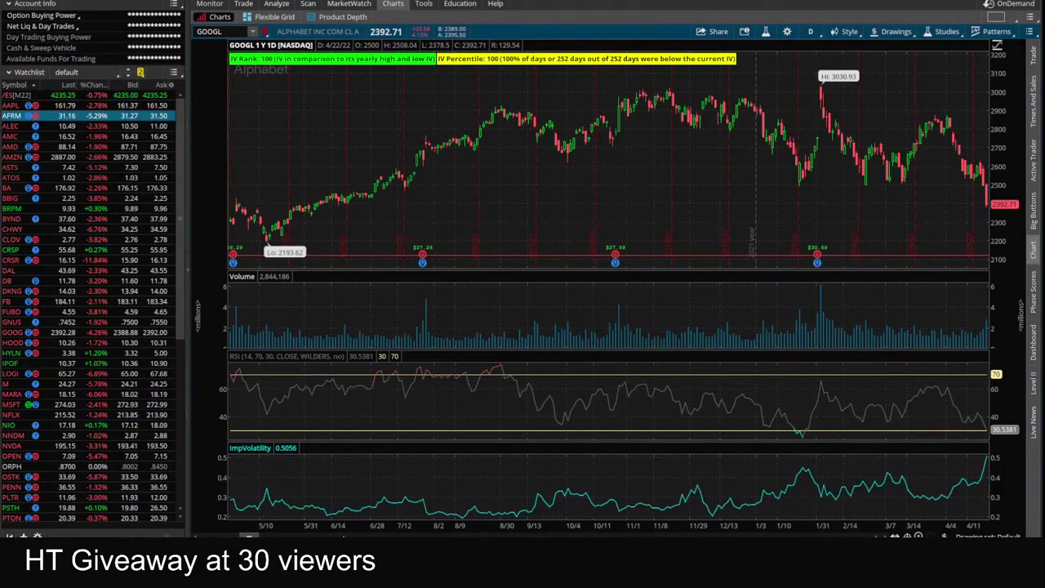
- Reduce the drafted JBLU 12 put order to 1 contract and review its maximum profit and buying power effect without sending it
left_click(243, 4)
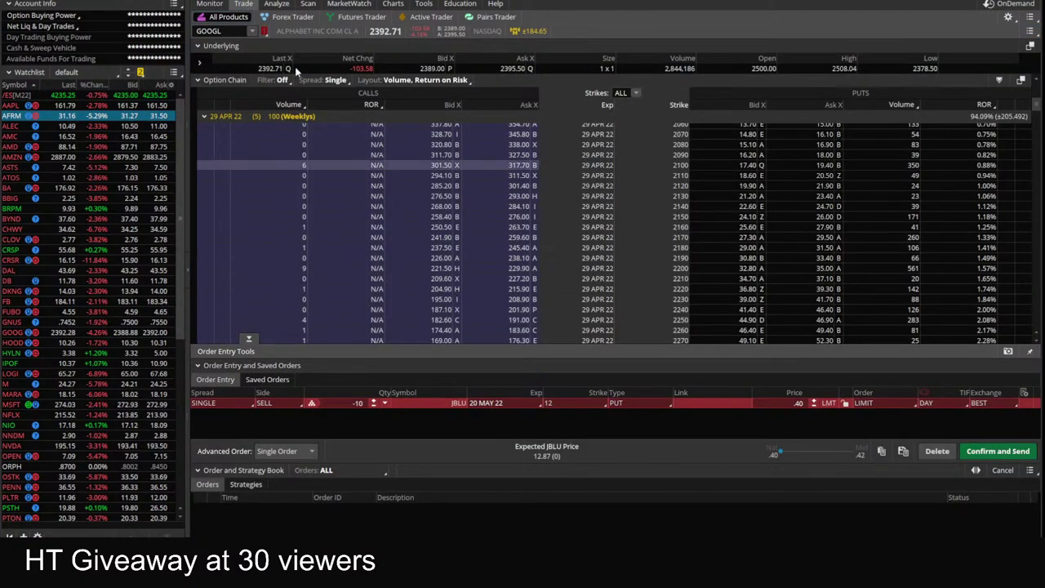
left_click(374, 401)
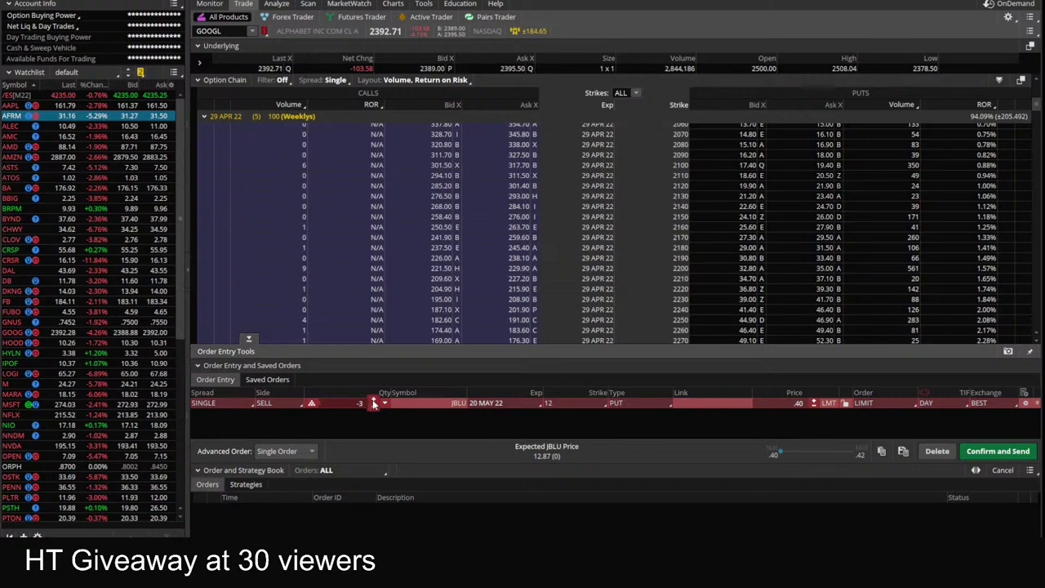
left_click(374, 402)
left_click(374, 402)
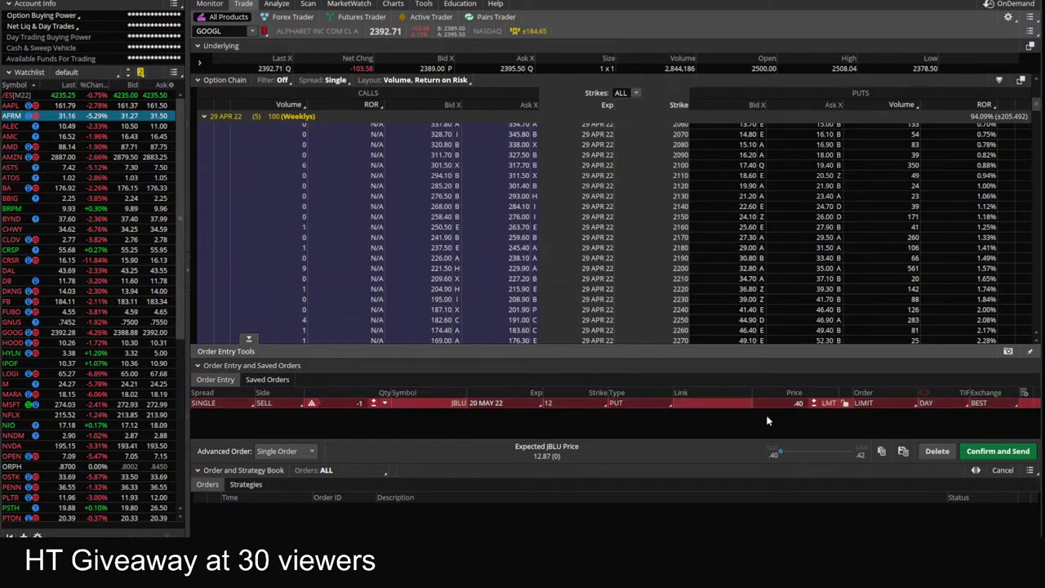
left_click(997, 453)
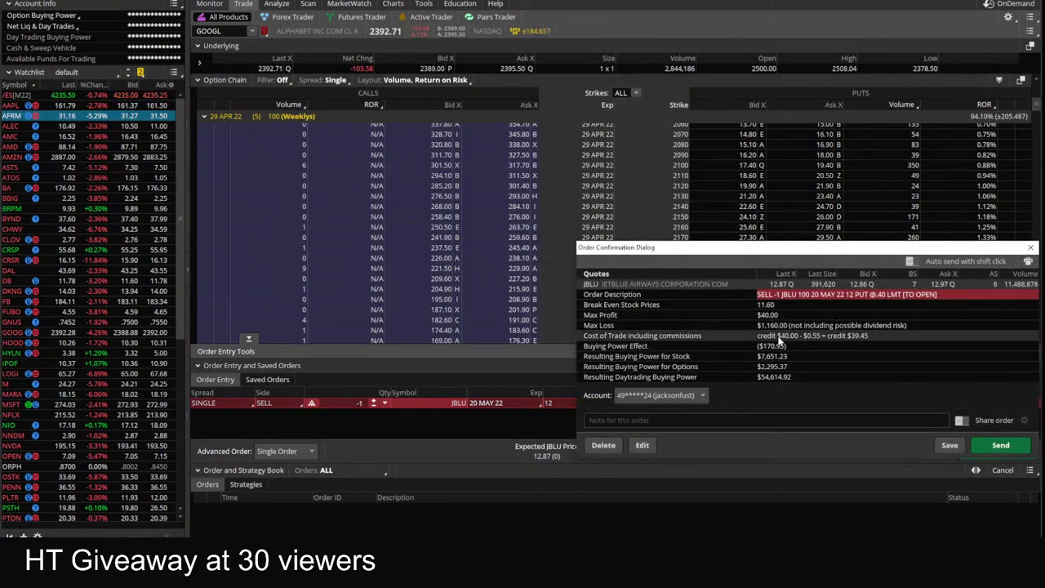
left_click(1030, 246)
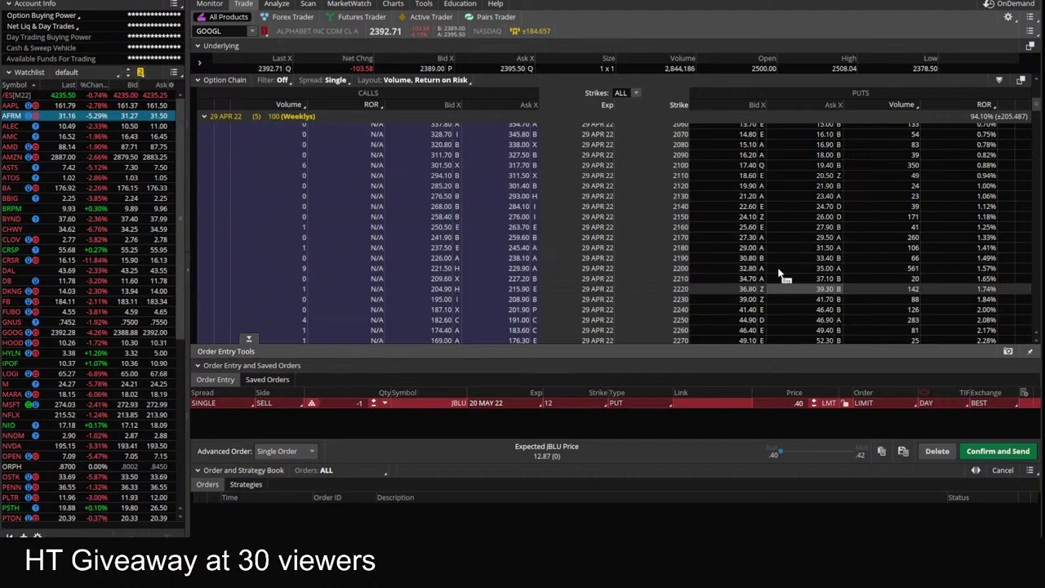
- Draft a sell order for 1 GOOGL 29 APR 22 weekly 2120 put at 19.90 limit and review its buying power effect without sending it
left_click(744, 186)
left_click(374, 401)
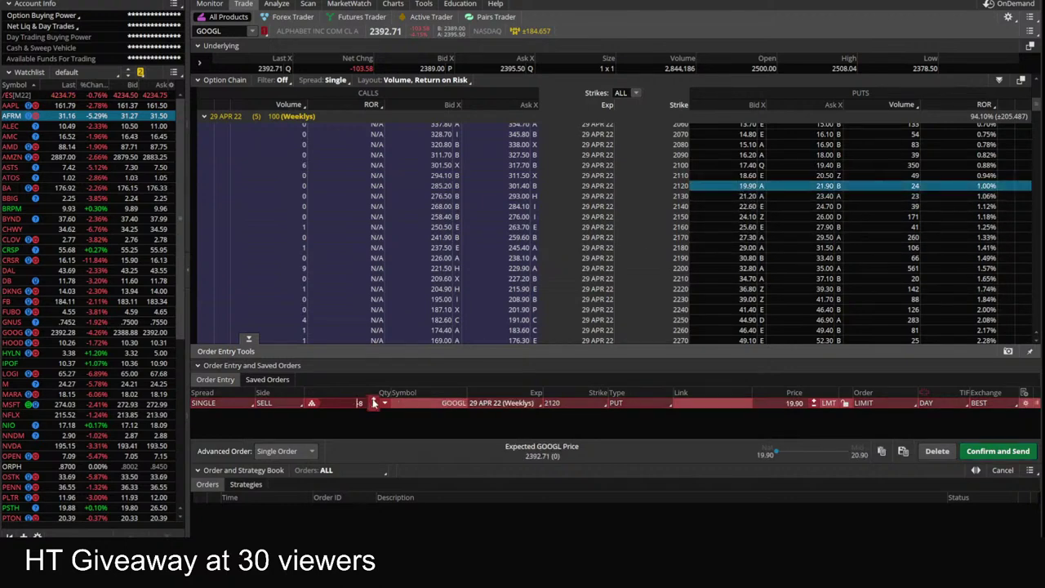
double_click(374, 401)
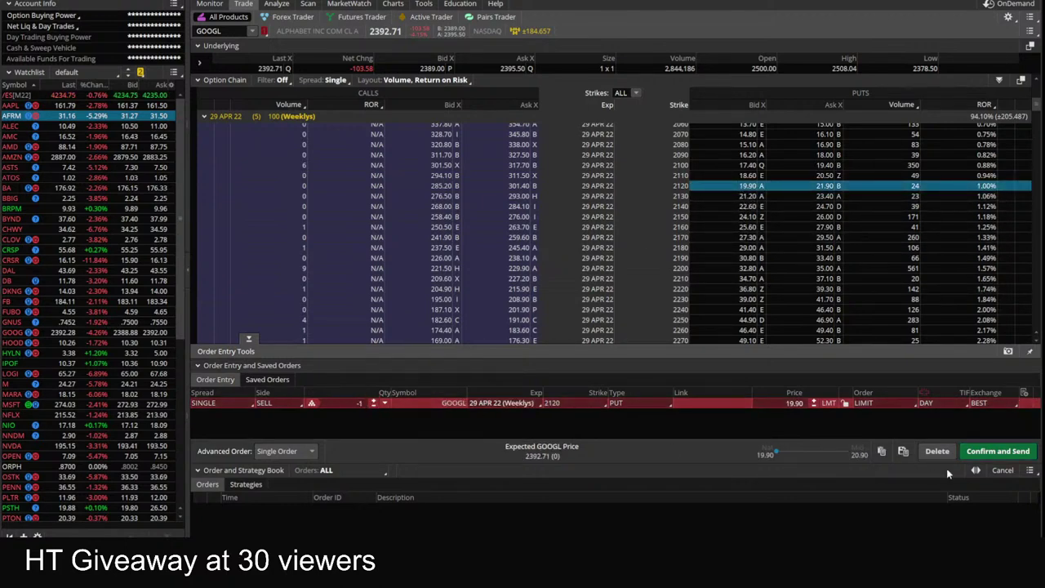
left_click(997, 450)
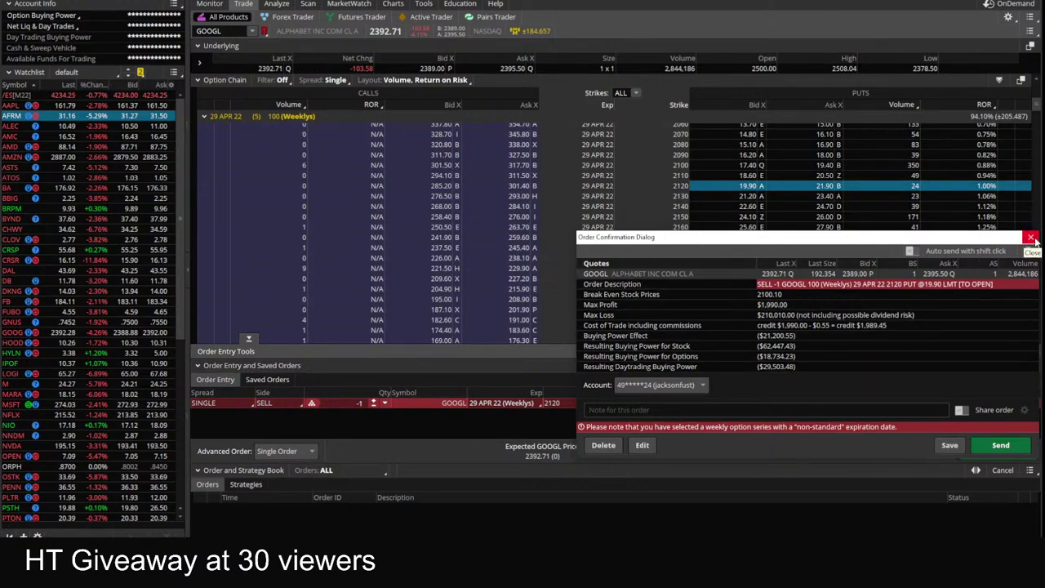
left_click(1031, 238)
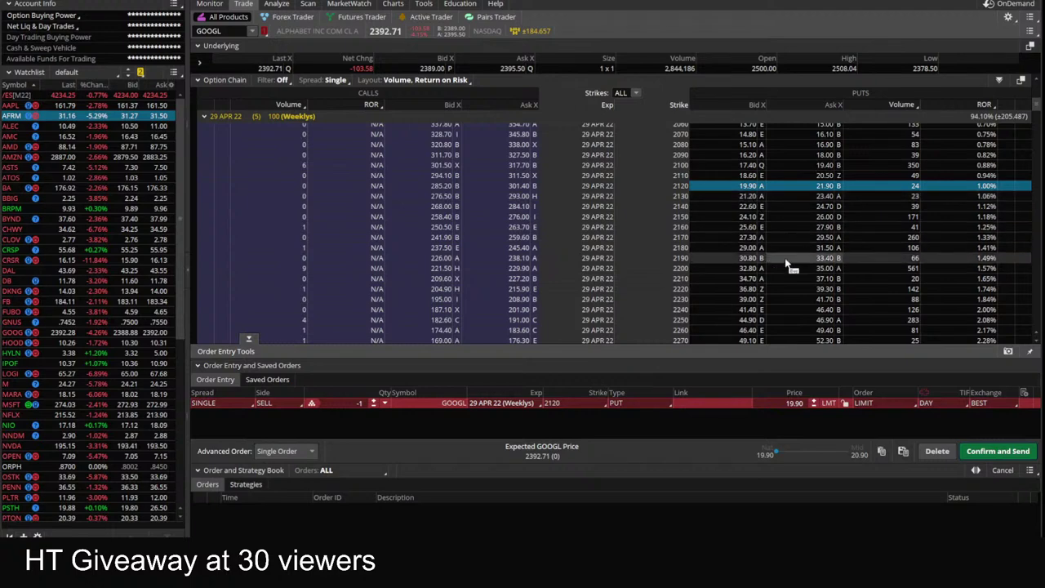
left_click(972, 449)
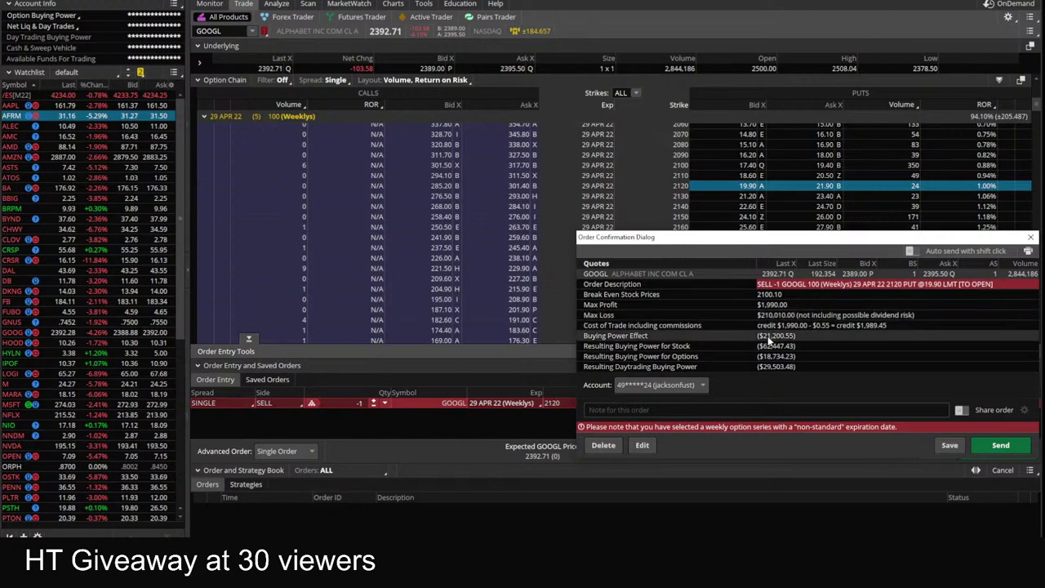
left_click(1030, 238)
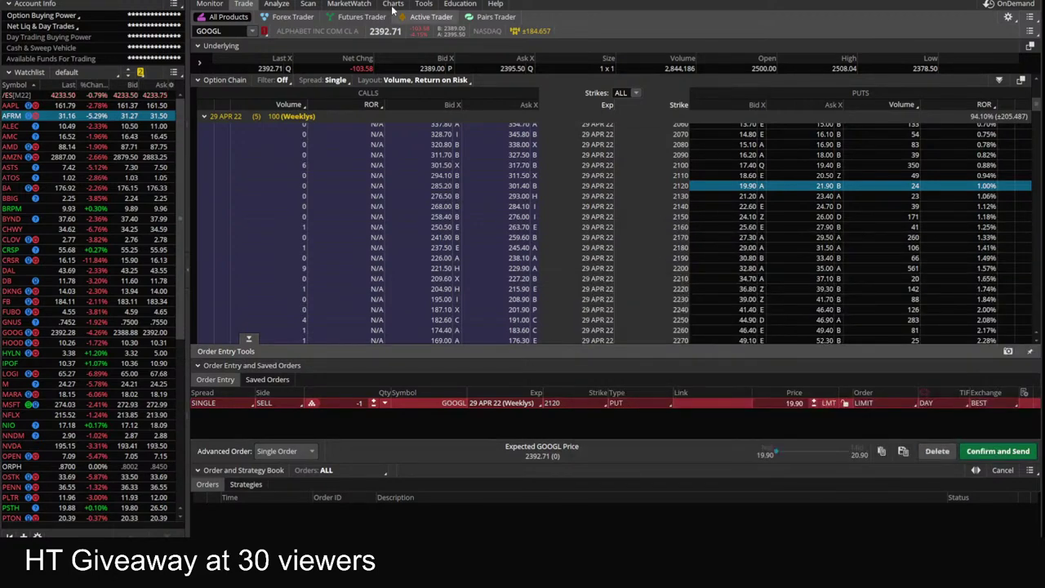
left_click(392, 4)
left_click(243, 3)
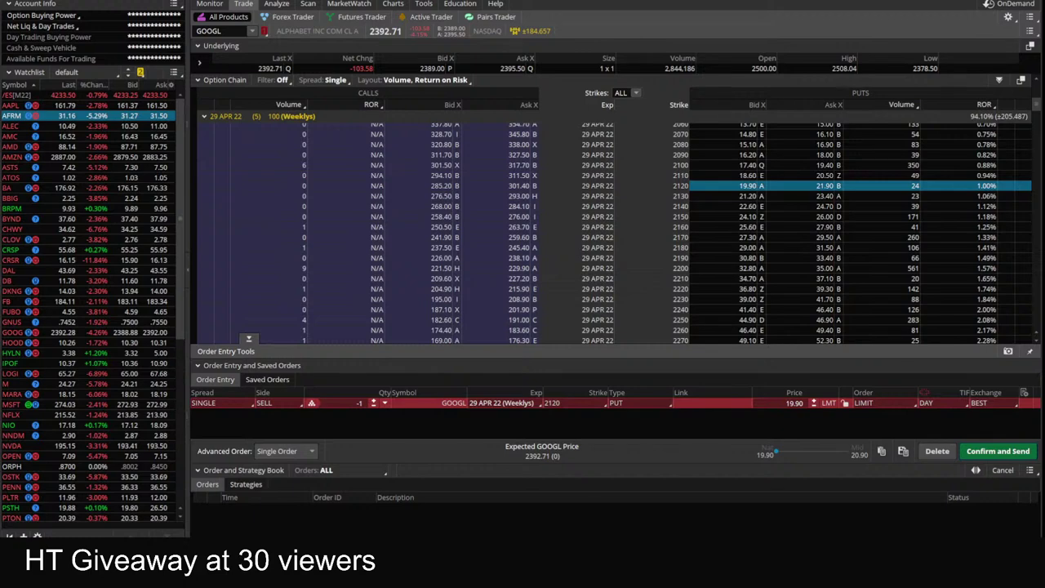
- In the HT Profit Tracker spreadsheet, set the expected-move calculator's ticker to GOOGL and its expected move to 184
key("alt+Tab")
key("ctrl+Tab")
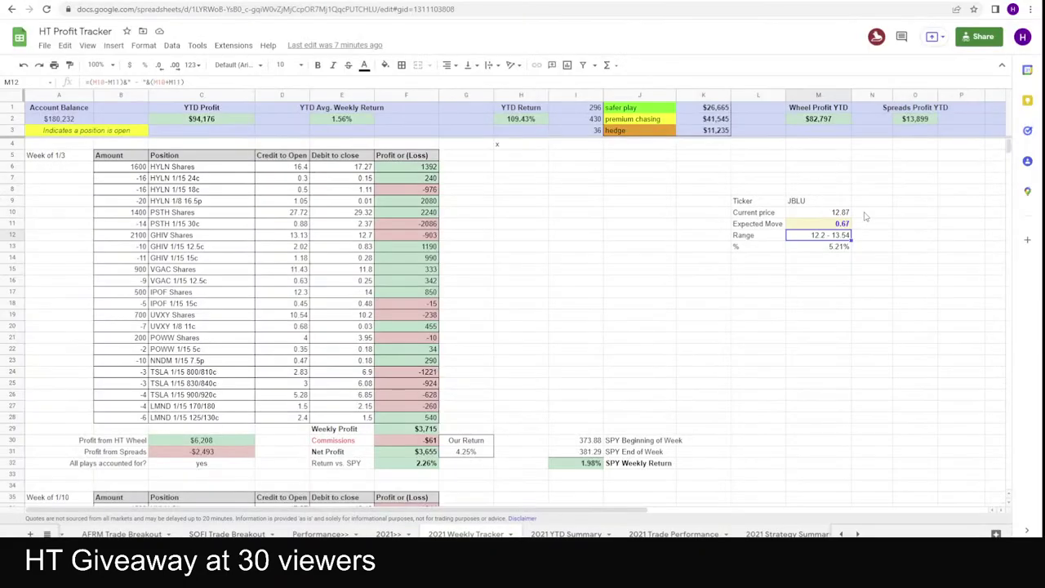
left_click(804, 201)
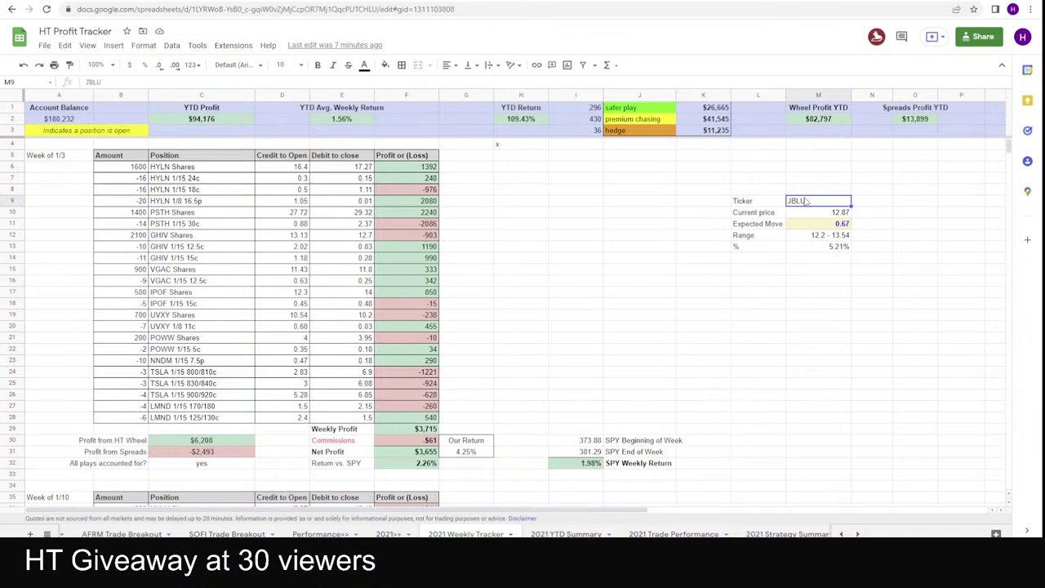
type("GOOGL")
key("Return")
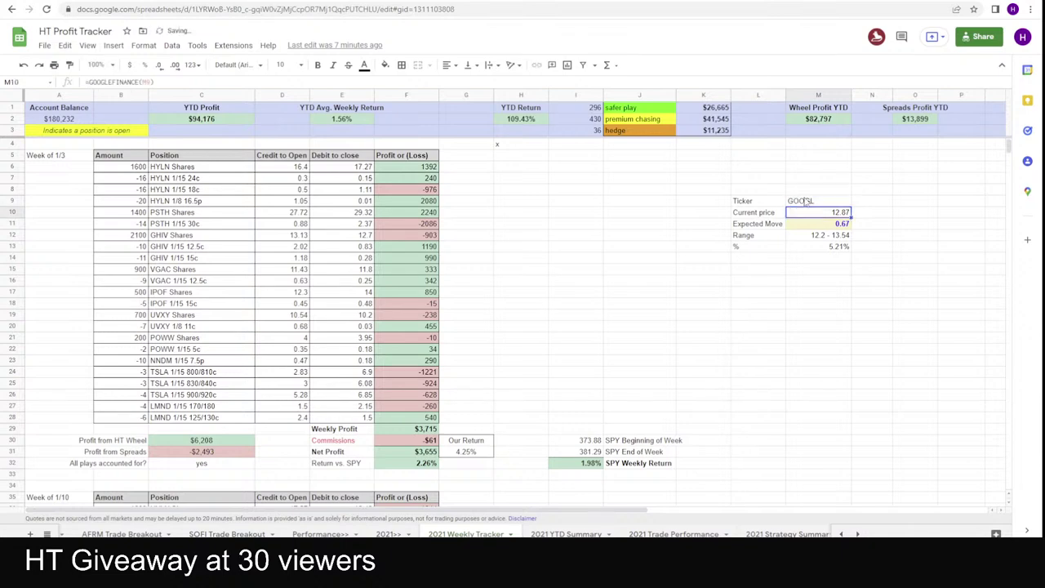
key("alt+Tab")
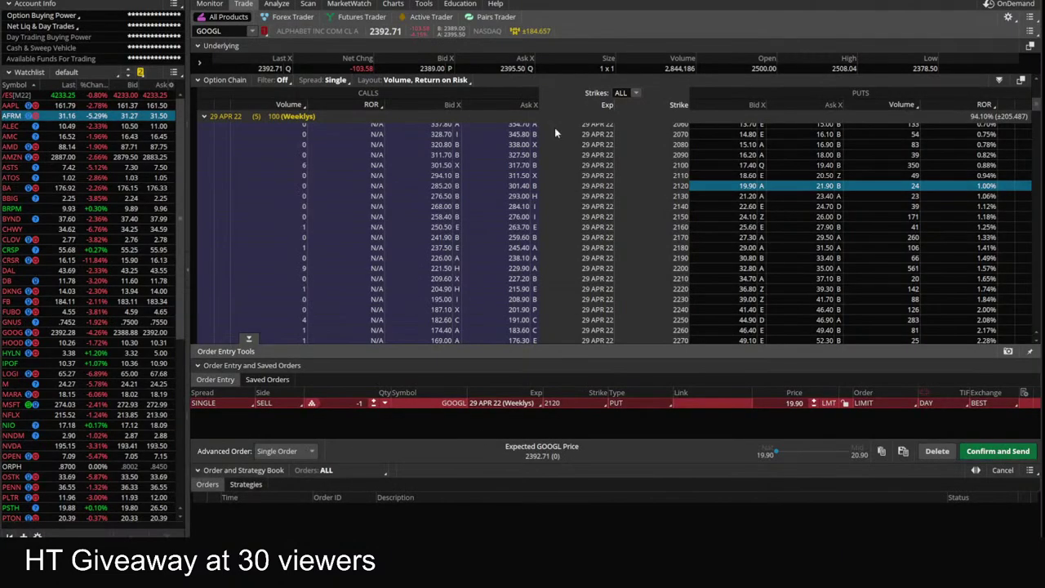
key("alt+Tab")
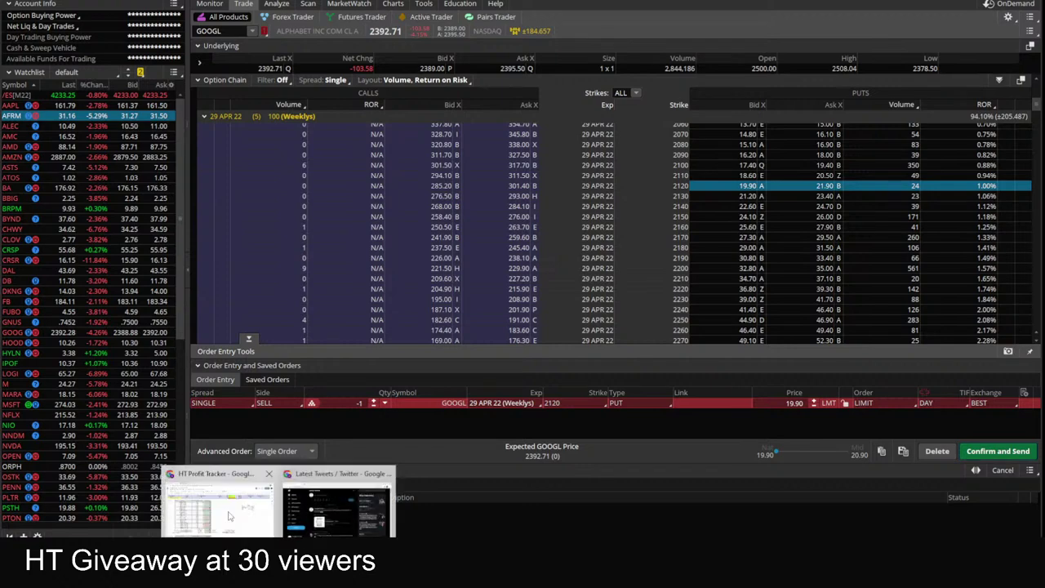
left_click(835, 226)
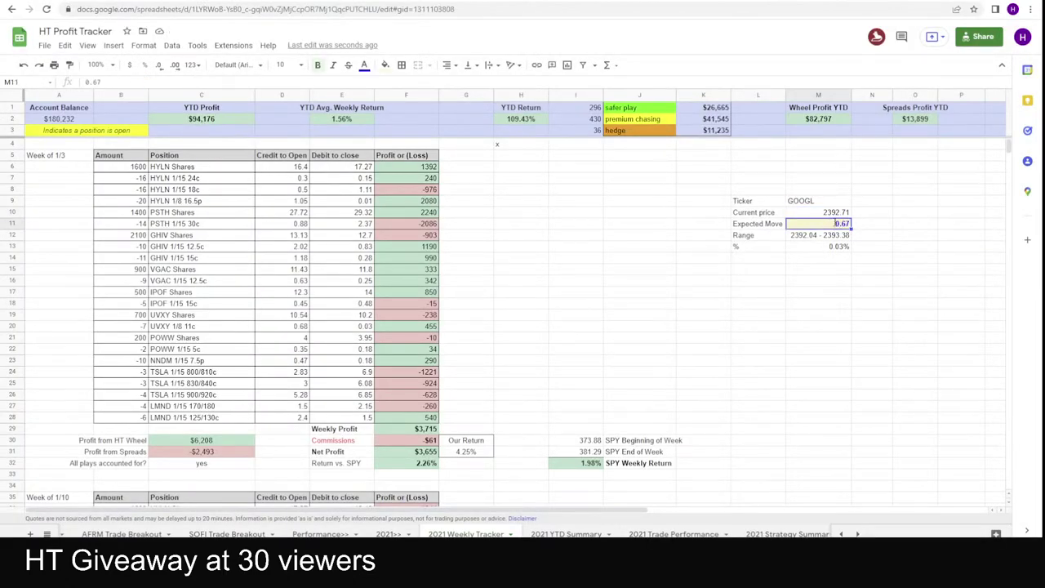
type("184")
key("Return")
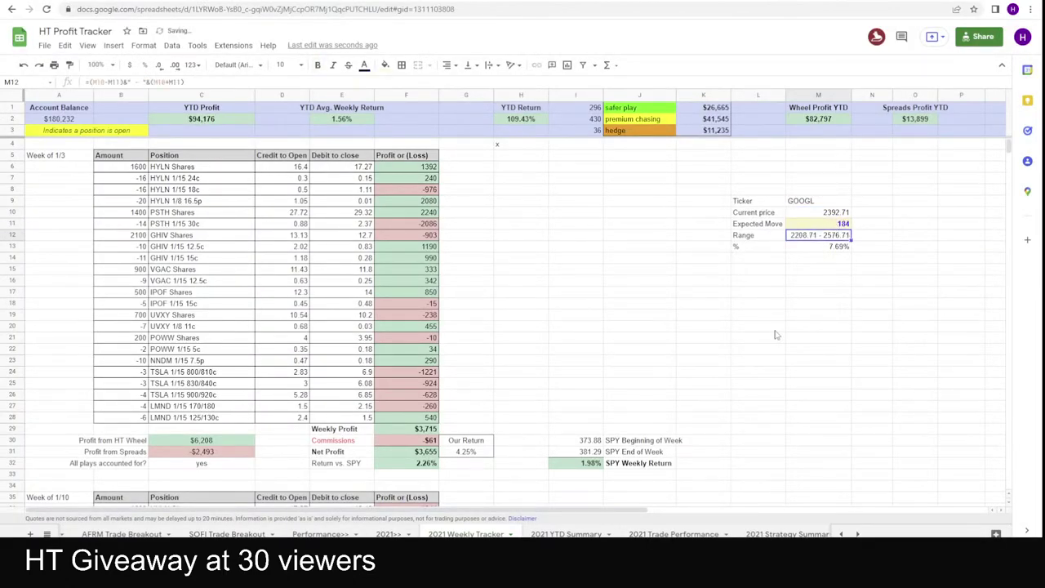
- Draw a horizontal price level at about 2202 on the GOOGL daily chart from mid-February to the latest candle, and return to the option chain
key("alt+Tab")
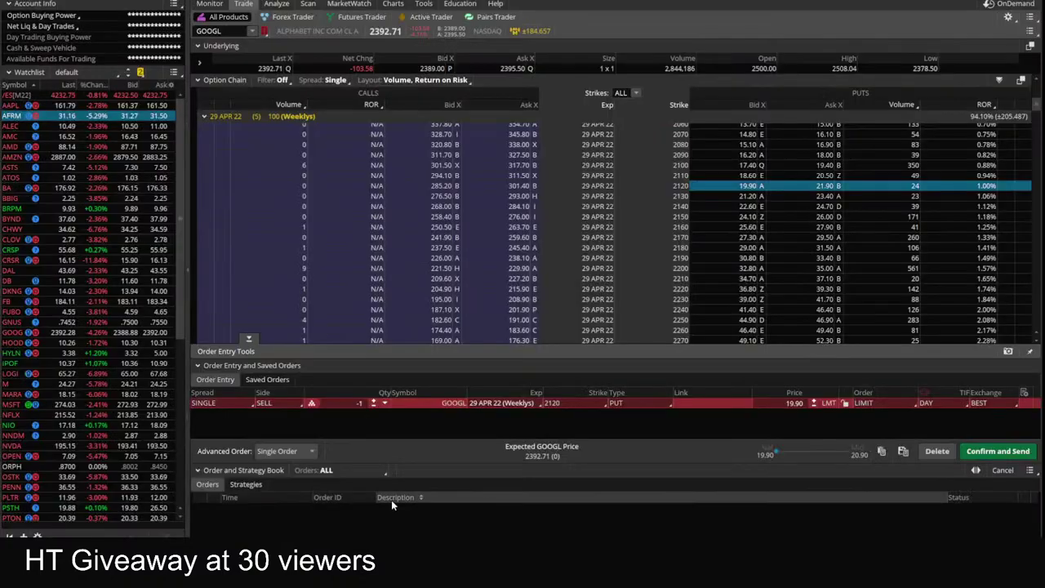
left_click(393, 3)
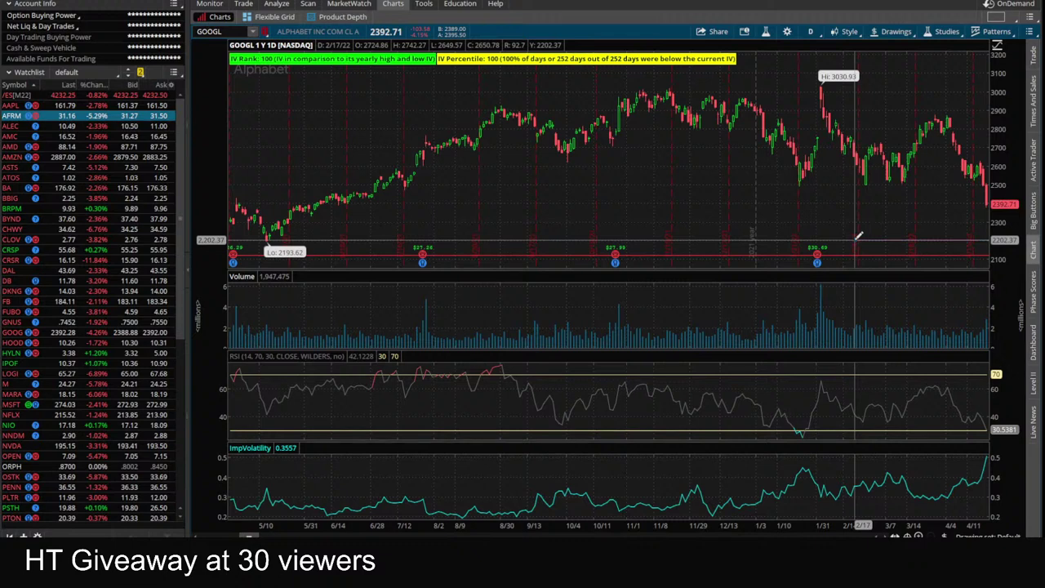
left_click_drag(856, 240, 990, 245)
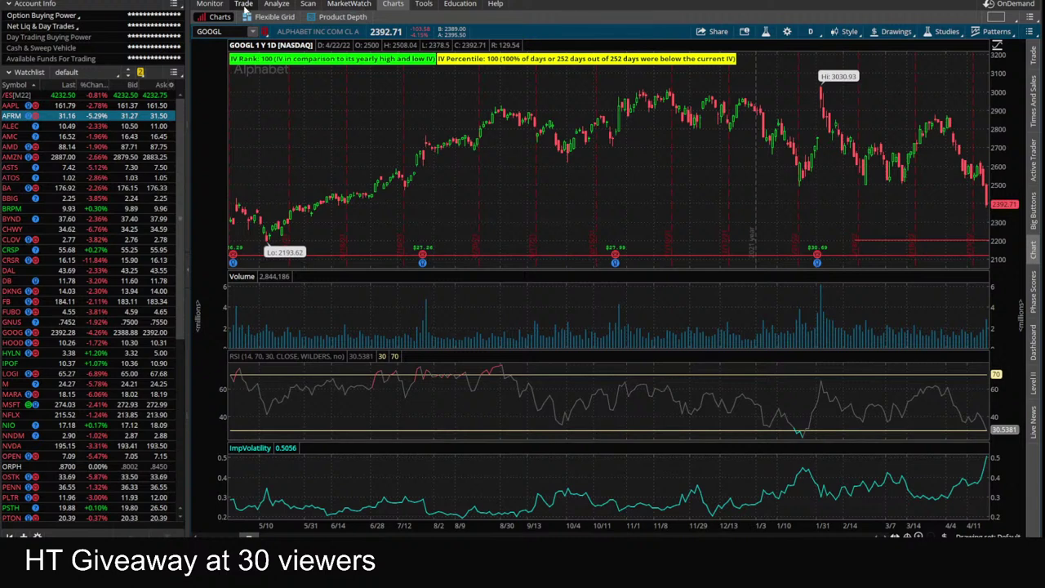
left_click(244, 4)
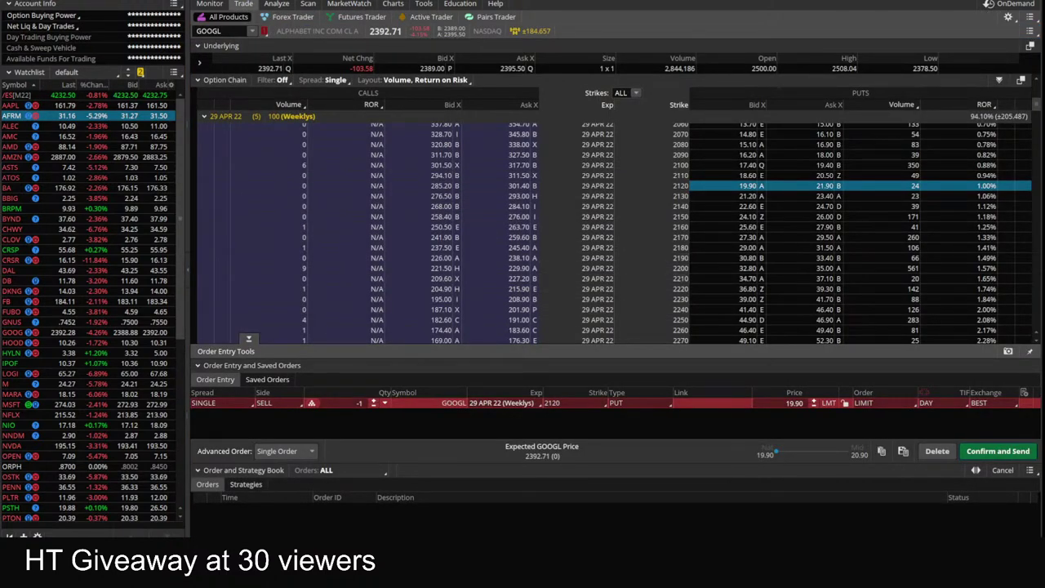
- Examine the Overvalued vs Undervalued Earnings Moves graphic for Wednesday April 27, 2022 in the Discord earnings-plays channel
mouse_move(277, 584)
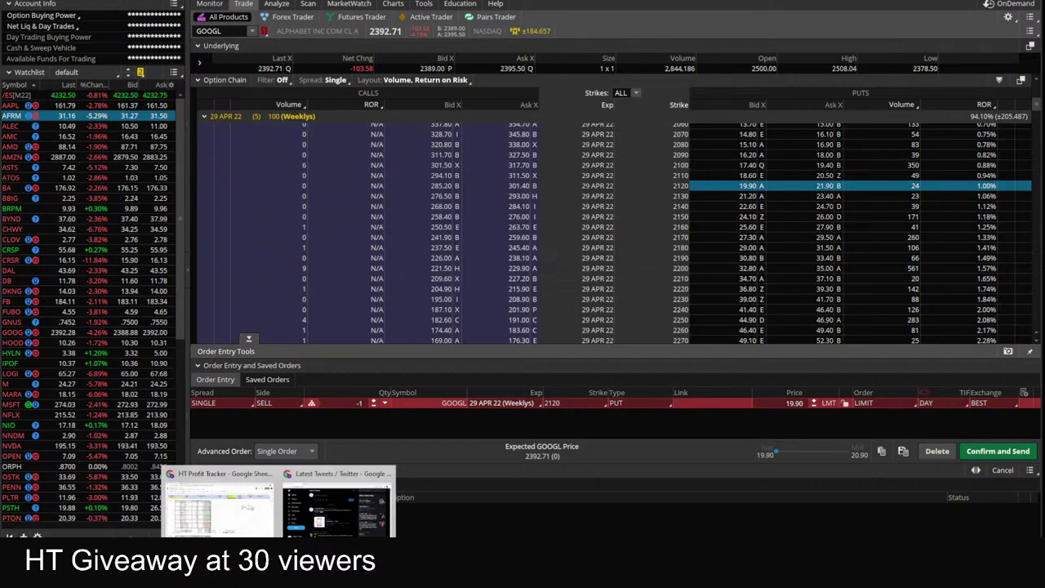
mouse_move(232, 508)
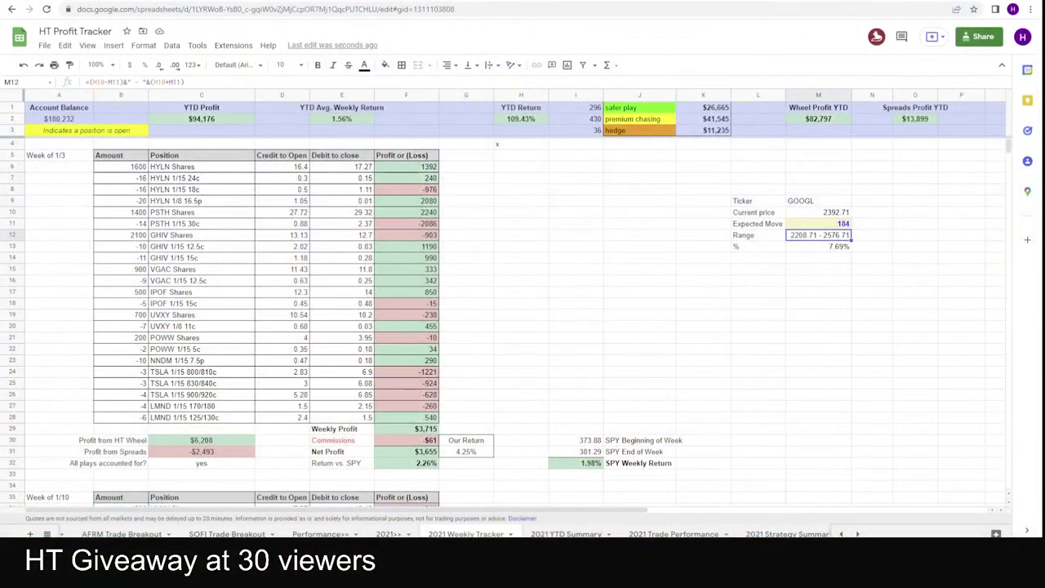
scroll(413, 361, "down", 5)
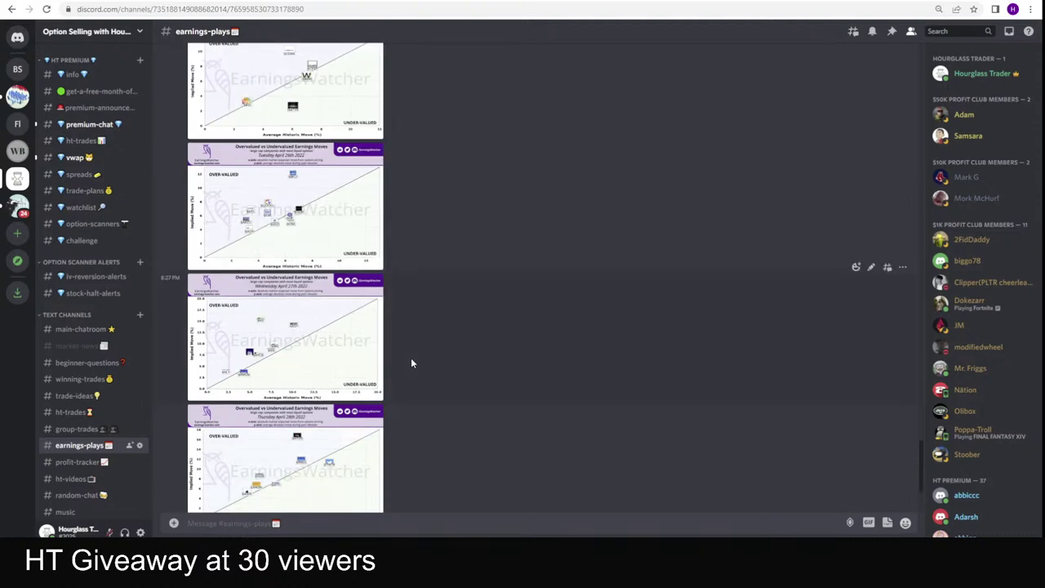
left_click(261, 269)
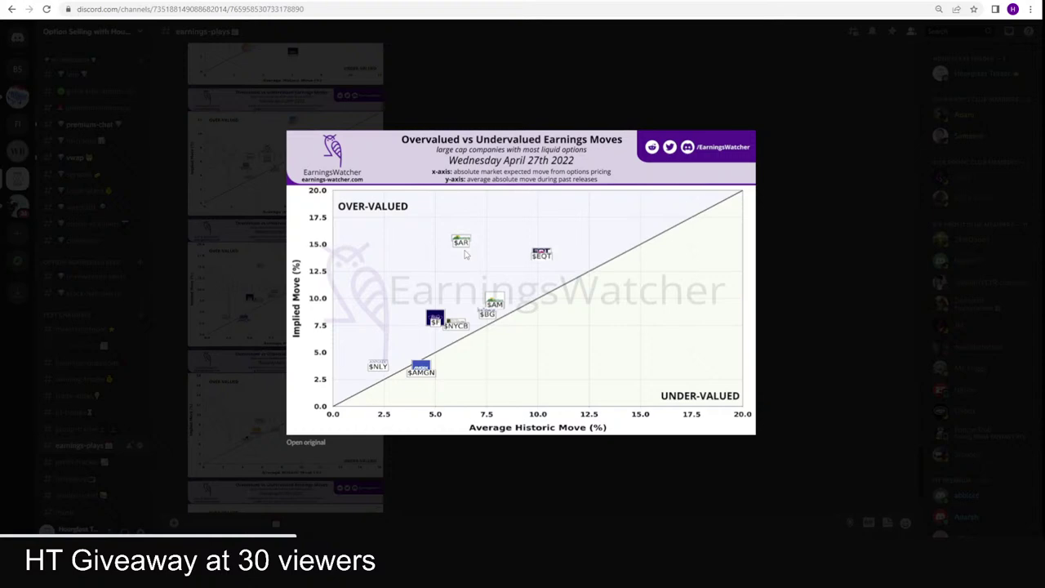
left_click(511, 474)
key("alt+Tab")
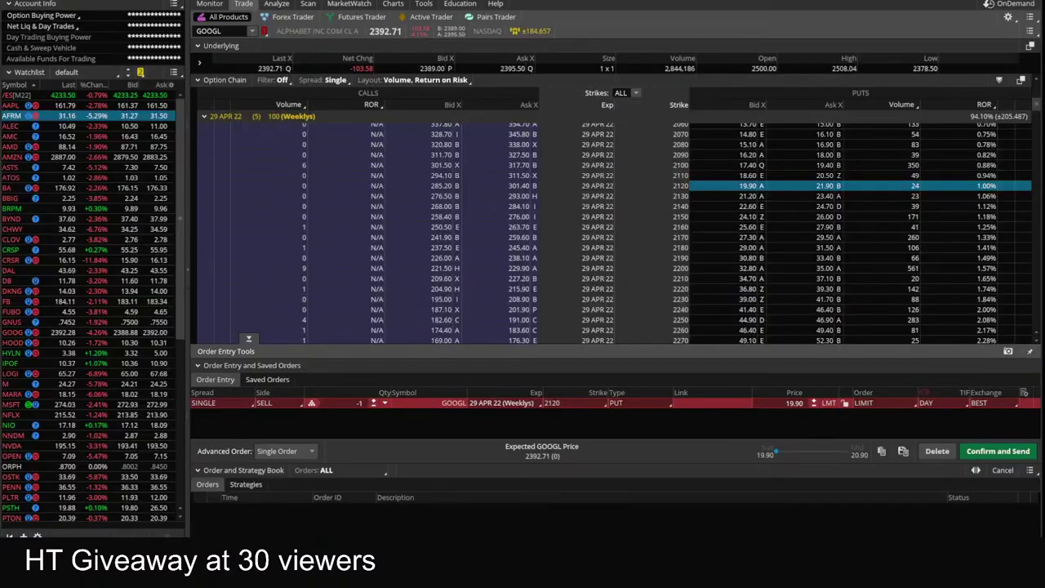
- Load AR in the trading platform and examine its 20 MAY 22 puts and daily price chart
left_click(209, 31)
type("AR")
key("Return")
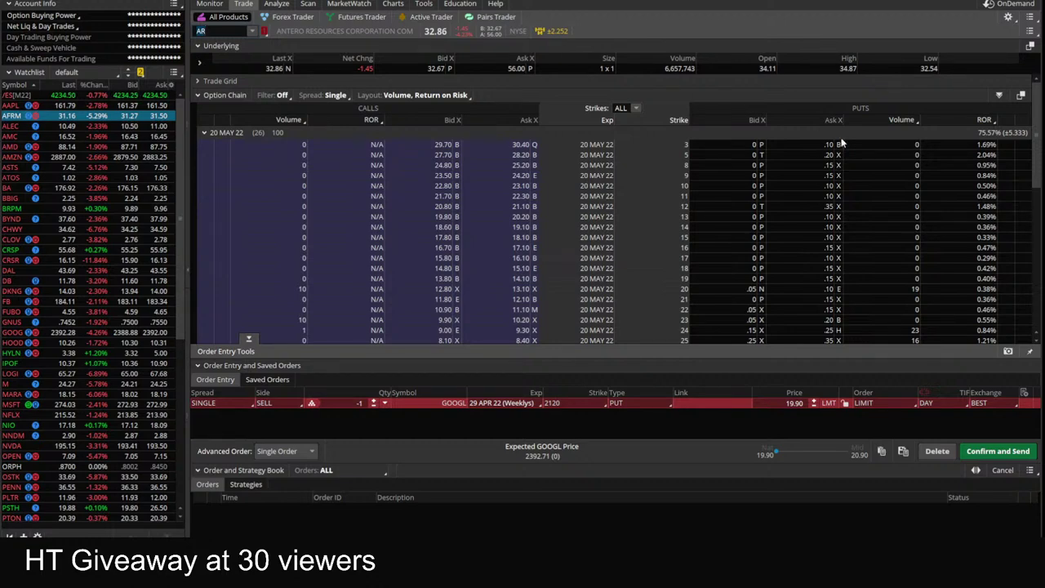
left_click(394, 7)
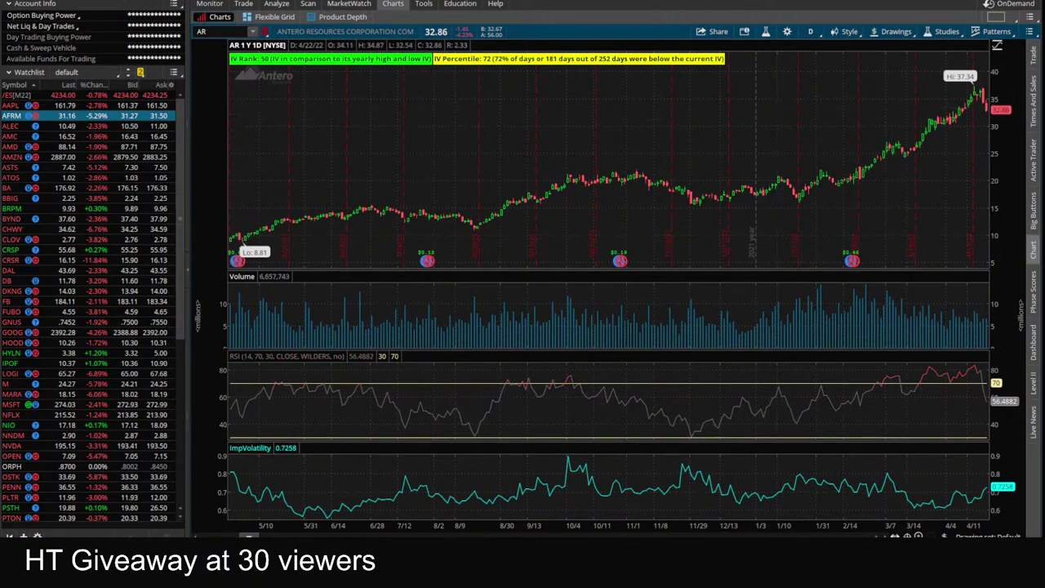
left_click(243, 3)
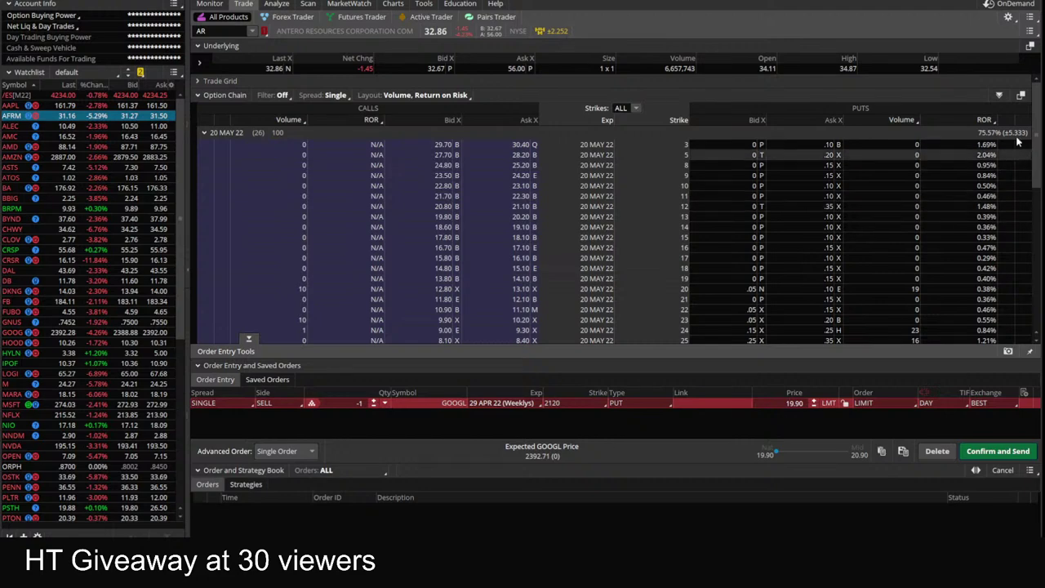
left_click(393, 4)
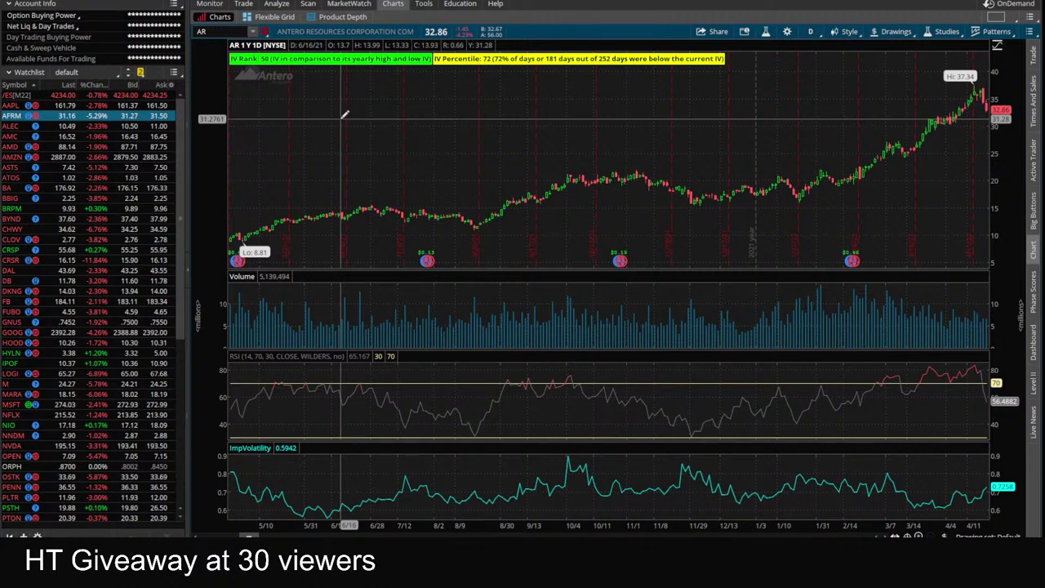
- Examine AR's earnings history, comparing stock price, volatility and ATM straddle around past reports
left_click(279, 4)
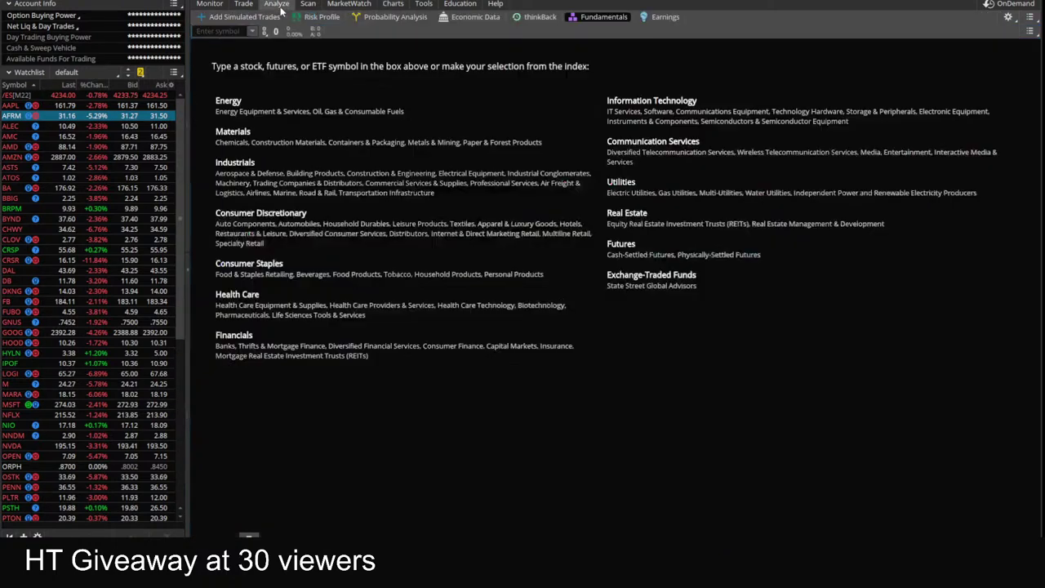
left_click(662, 17)
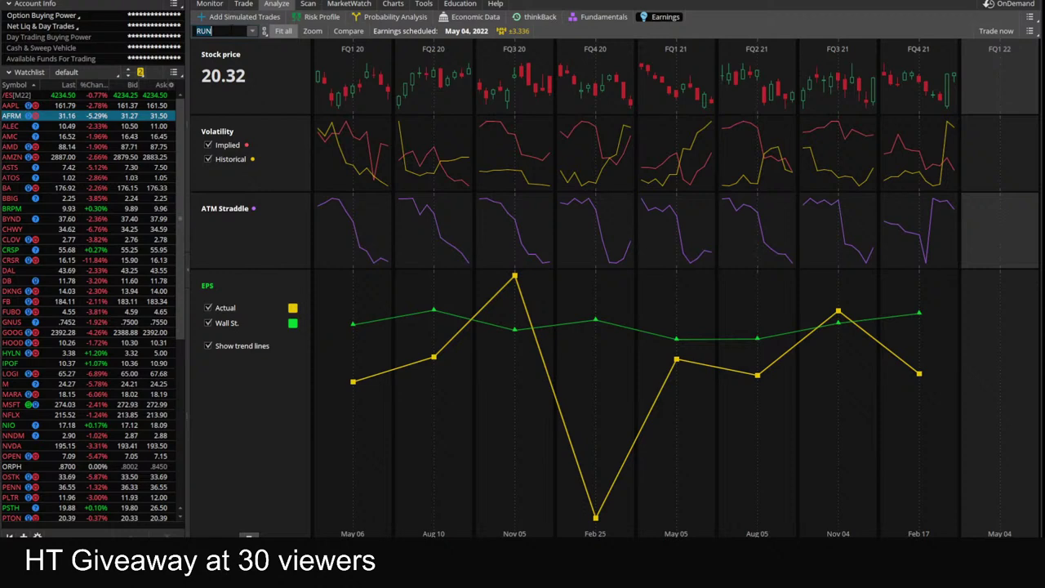
type("AR")
key("Return")
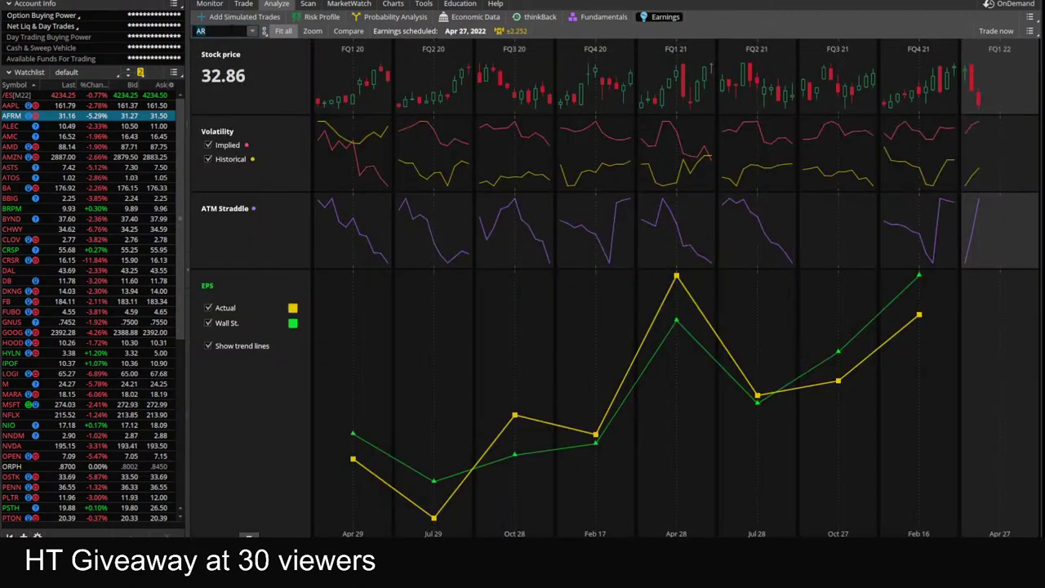
mouse_move(977, 96)
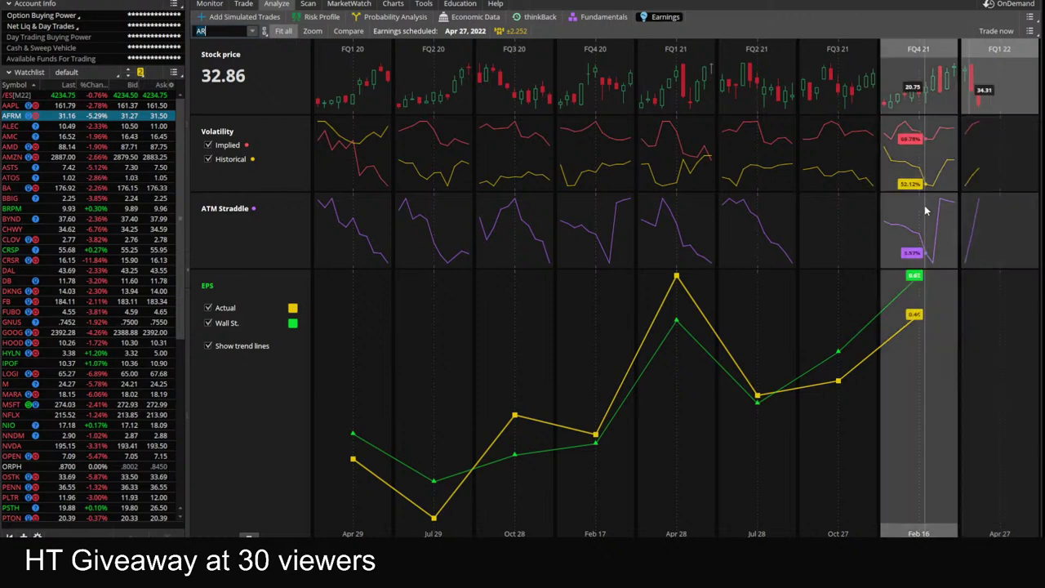
- Examine the Overvalued vs Undervalued Earnings Moves graphic for Monday April 25, 2022 in the Discord earnings-plays channel, and return to the trading platform
left_click(219, 520)
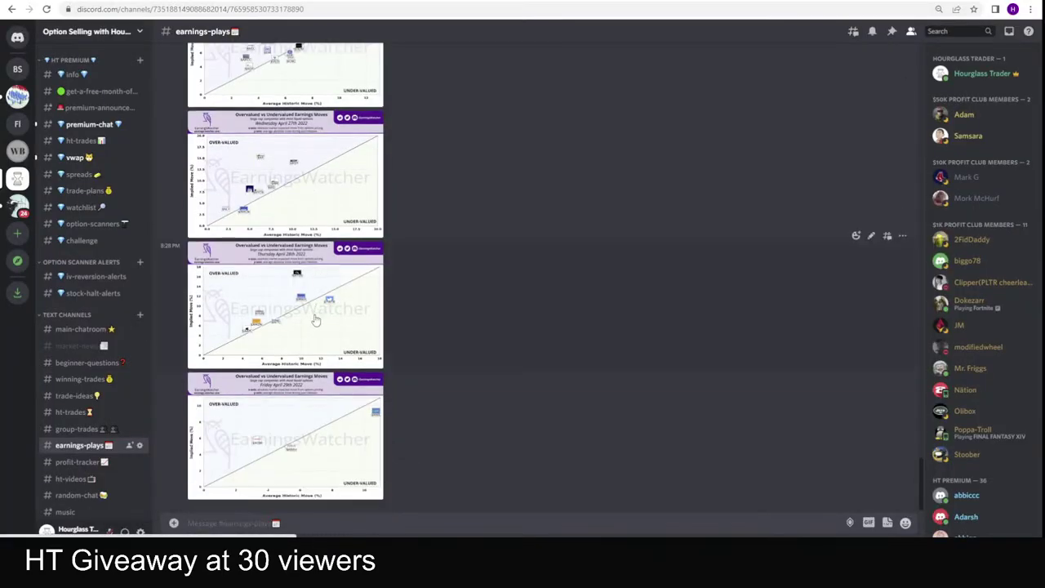
scroll(317, 303, "up", 5)
left_click(341, 184)
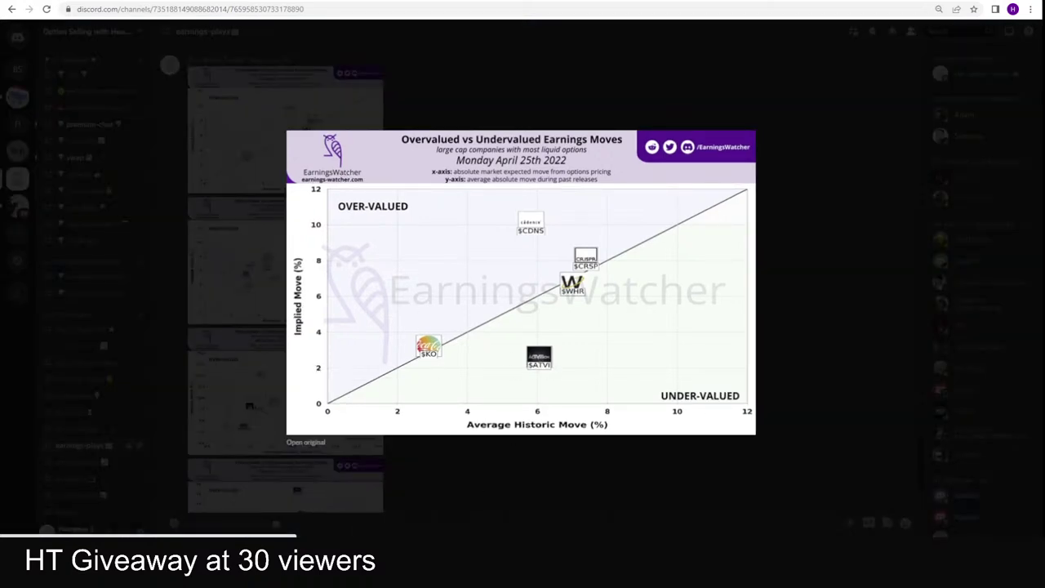
key("alt+Tab")
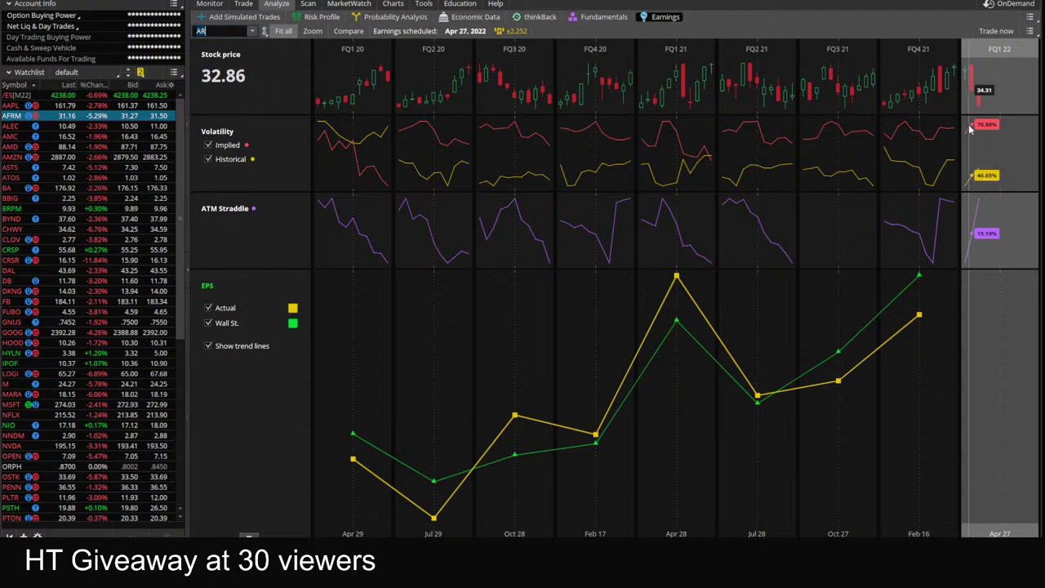
- Load ATVI in the earnings analysis and examine its price, volatility and ATM straddle around past reports
left_click(218, 32)
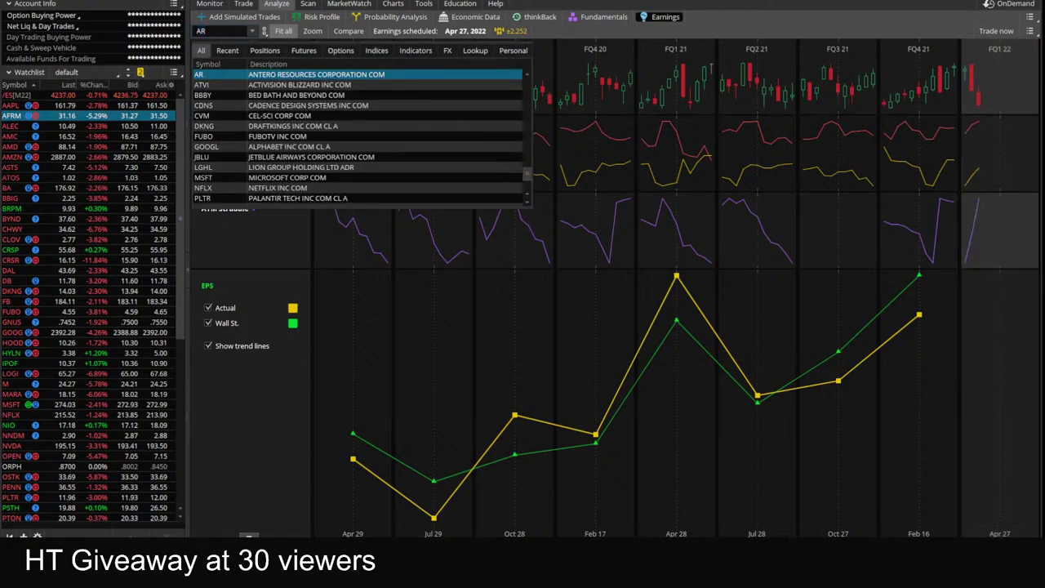
key("BackSpace")
type("T")
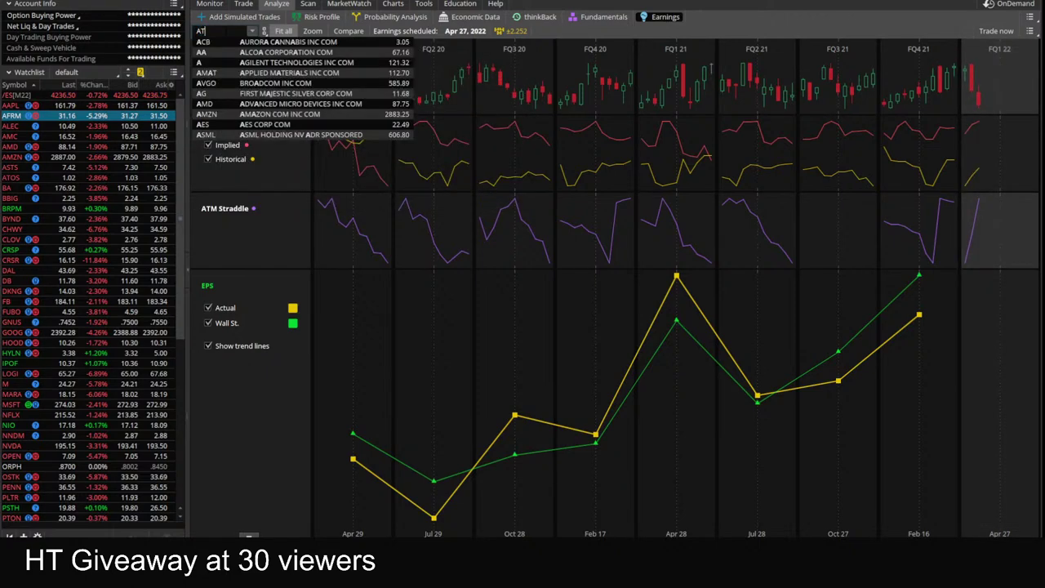
type("VI")
key("Return")
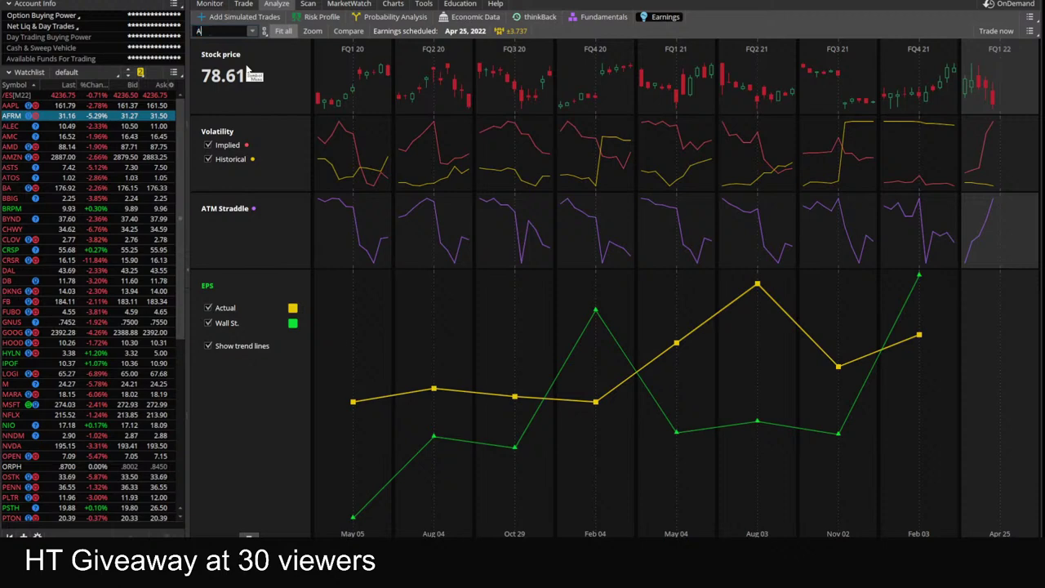
- Reload AR in the earnings analysis, view its daily chart, and open the company fundamentals for AR
type("R")
key("Return")
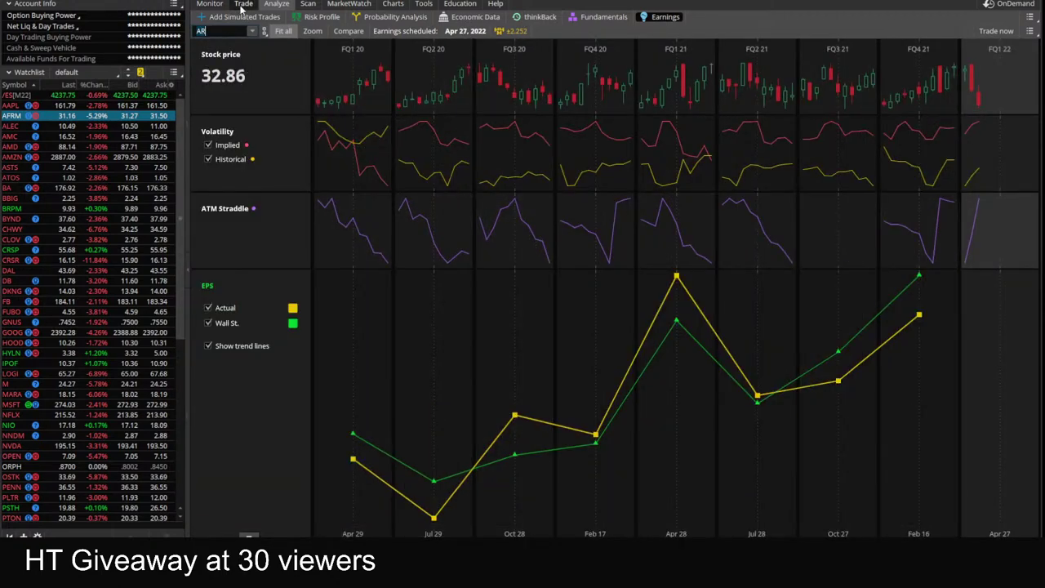
left_click(412, 16)
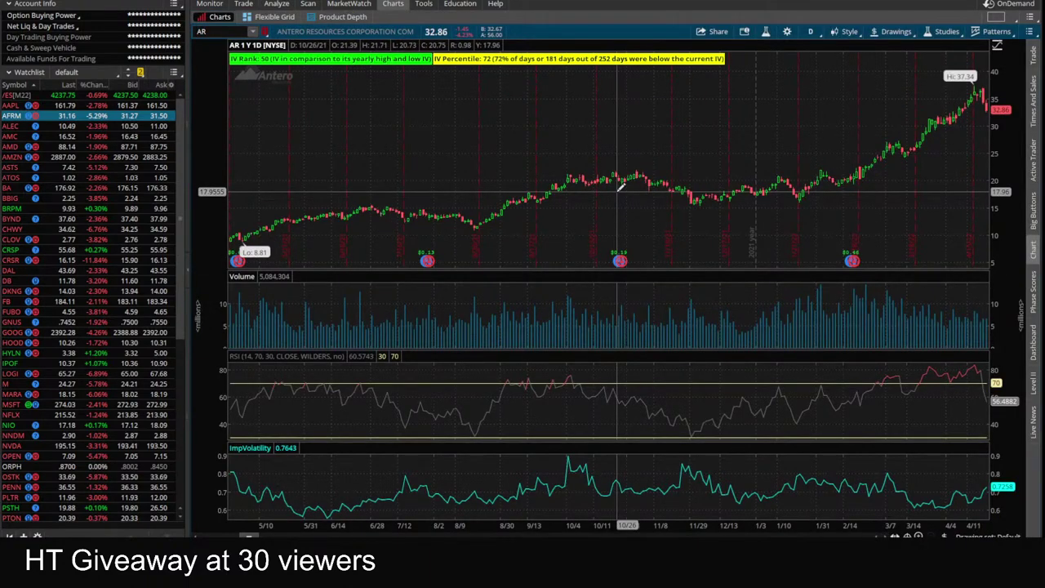
left_click(276, 4)
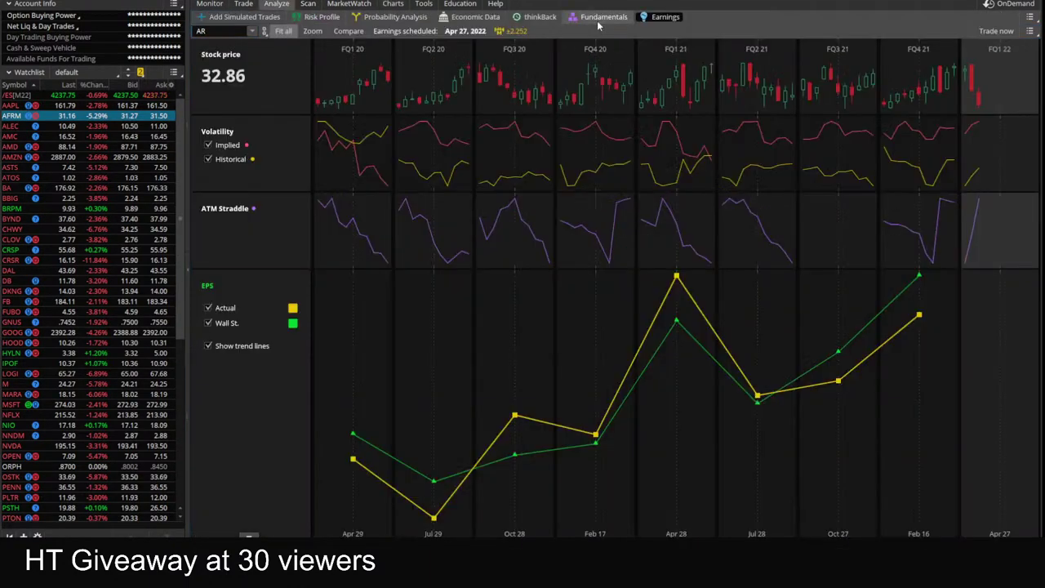
type("AR")
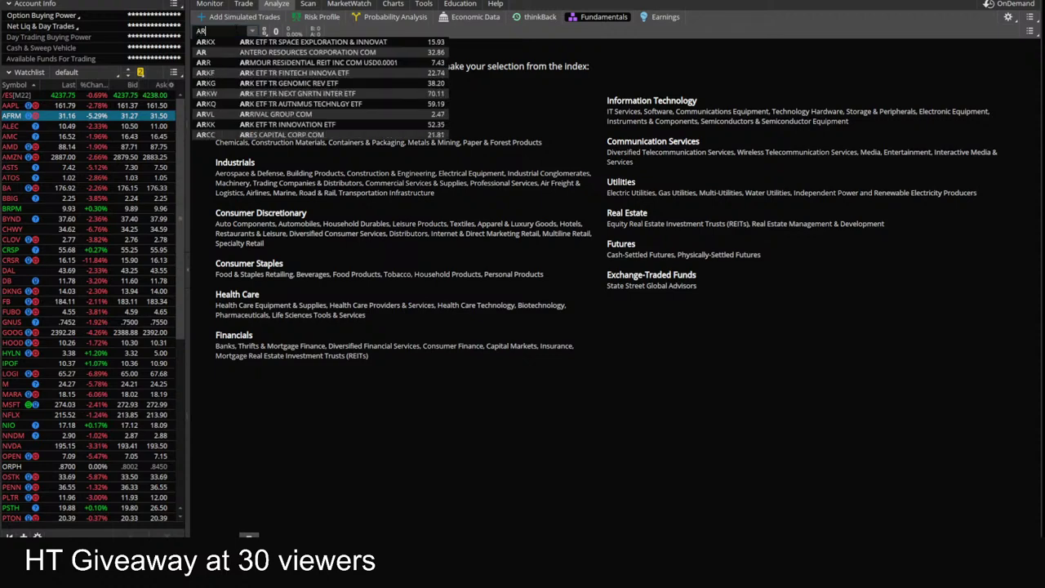
key("Return")
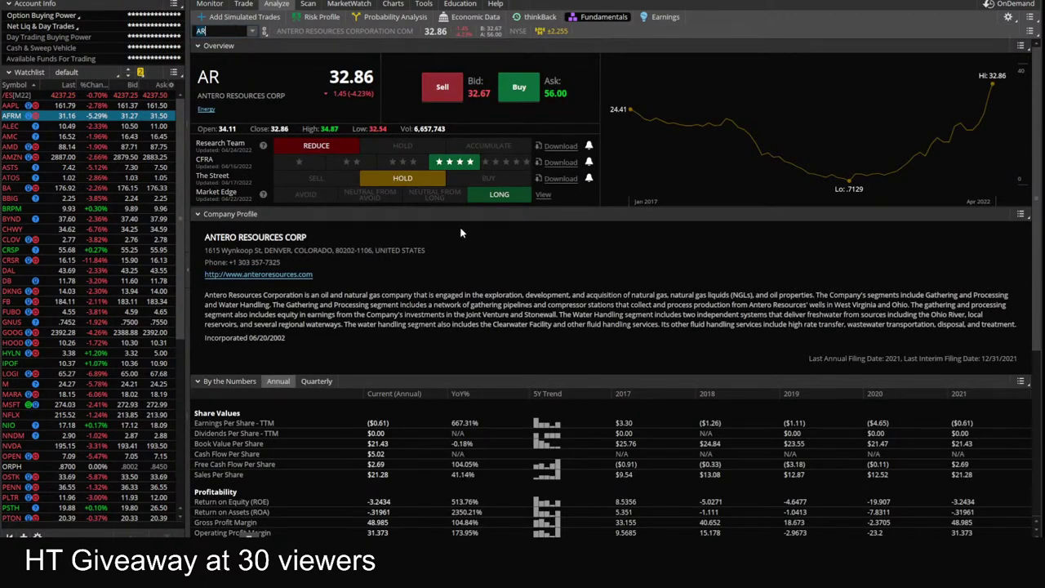
- Compare AR's daily price chart with the 20 MAY 22 put strikes in its option chain
left_click(425, 4)
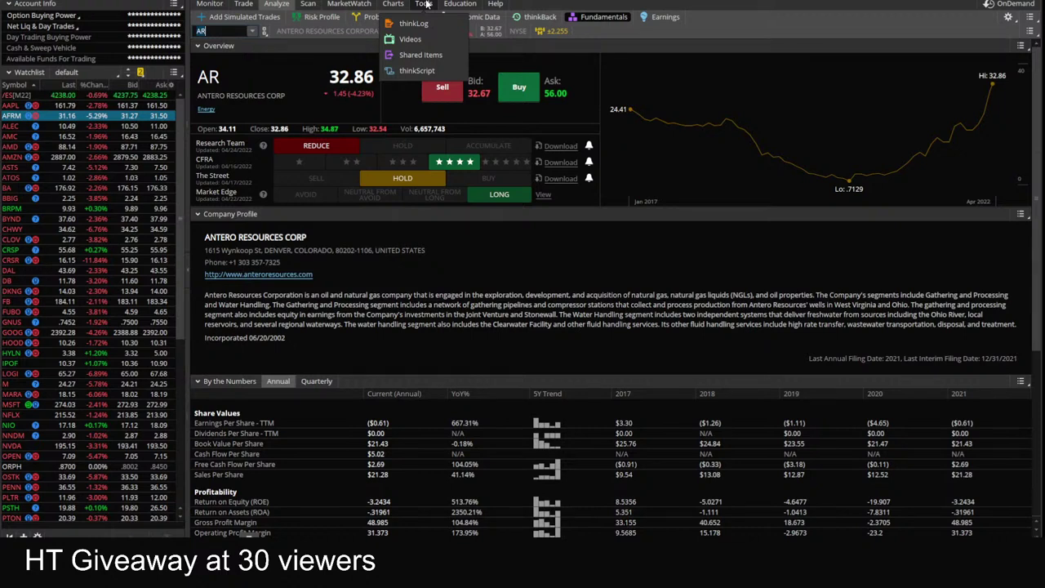
left_click(278, 4)
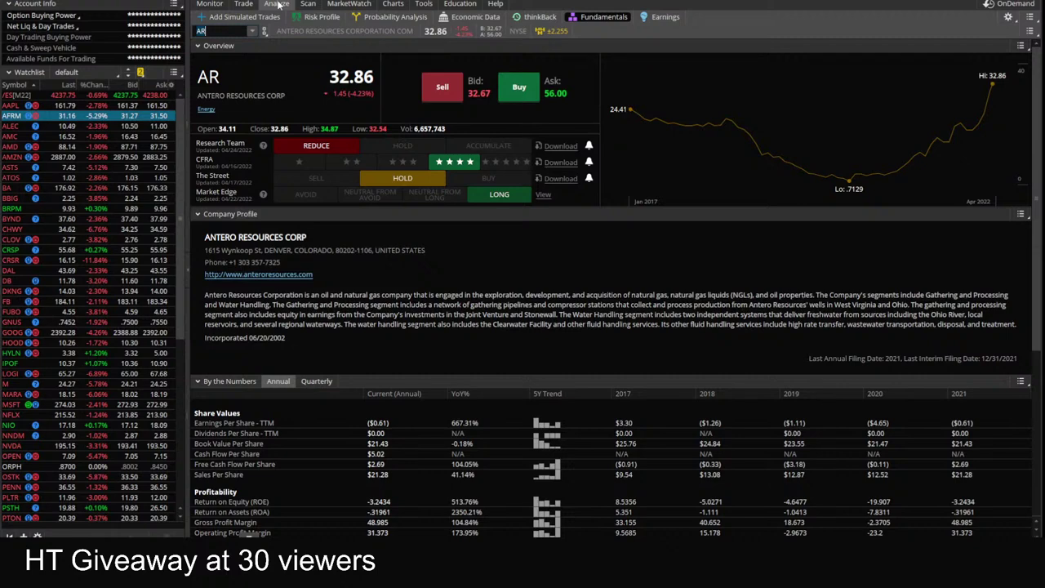
left_click(393, 4)
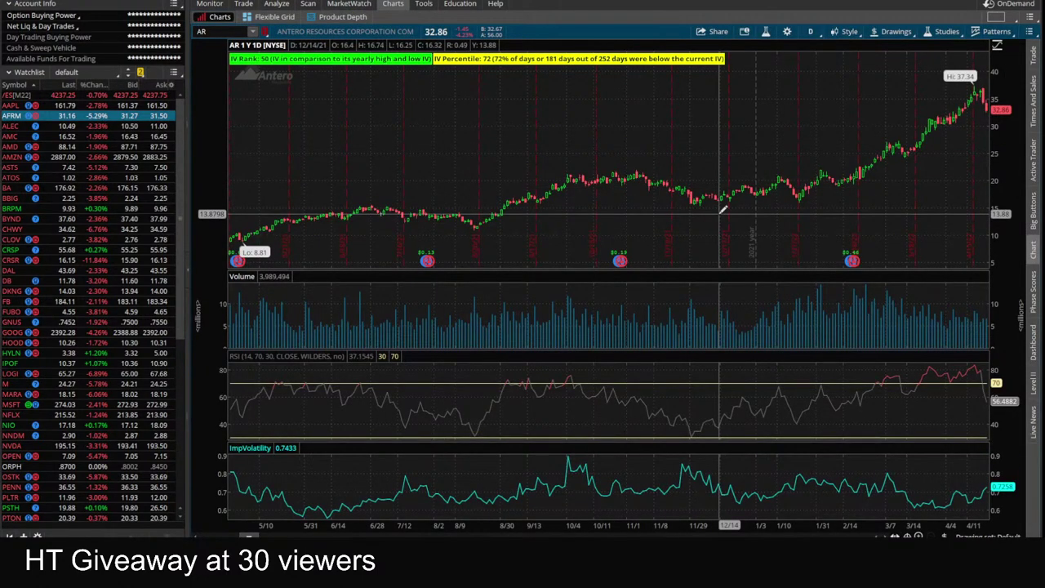
left_click(243, 4)
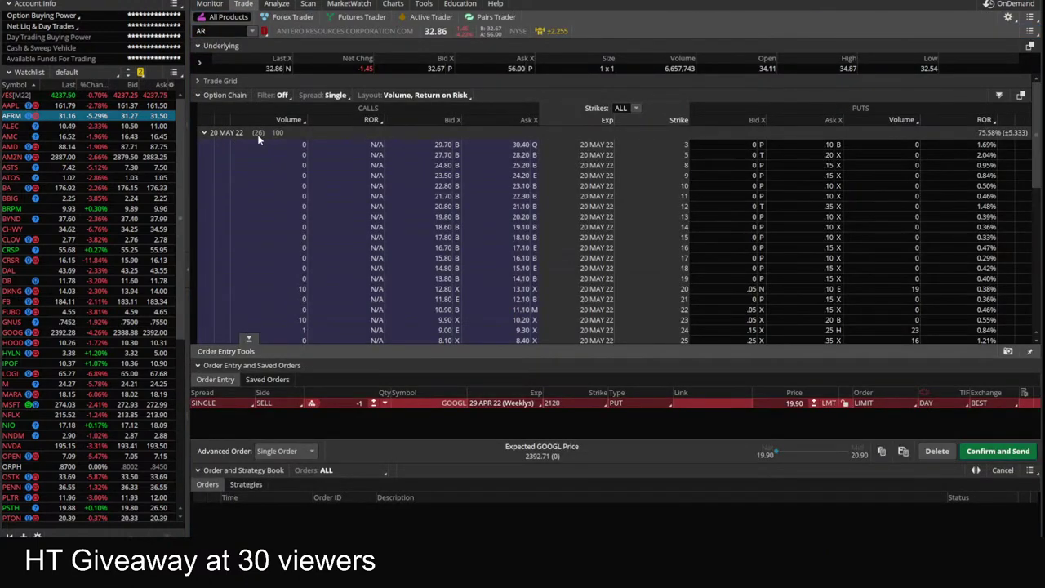
scroll(858, 249, "down", 1)
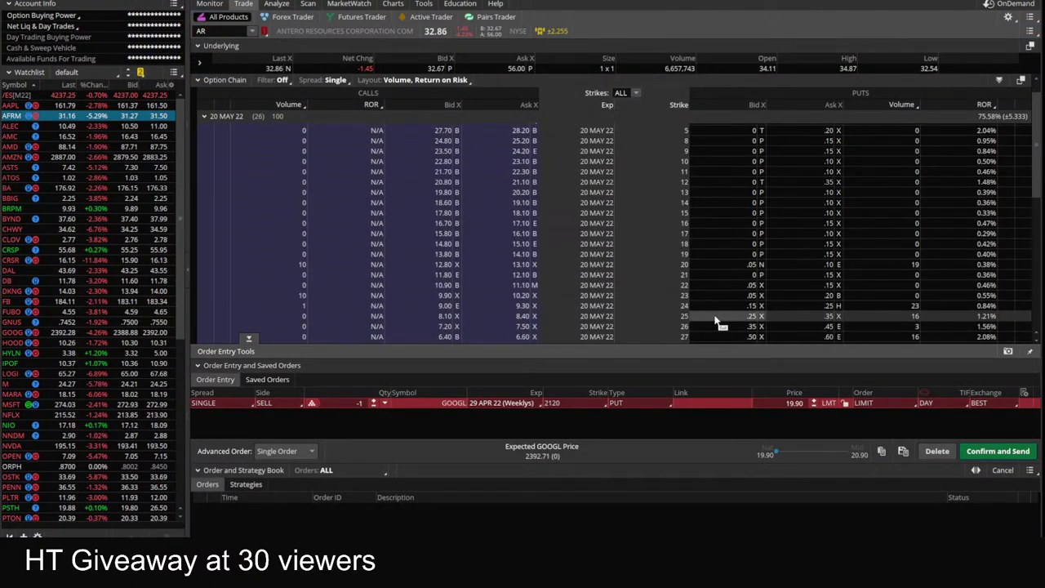
left_click(394, 4)
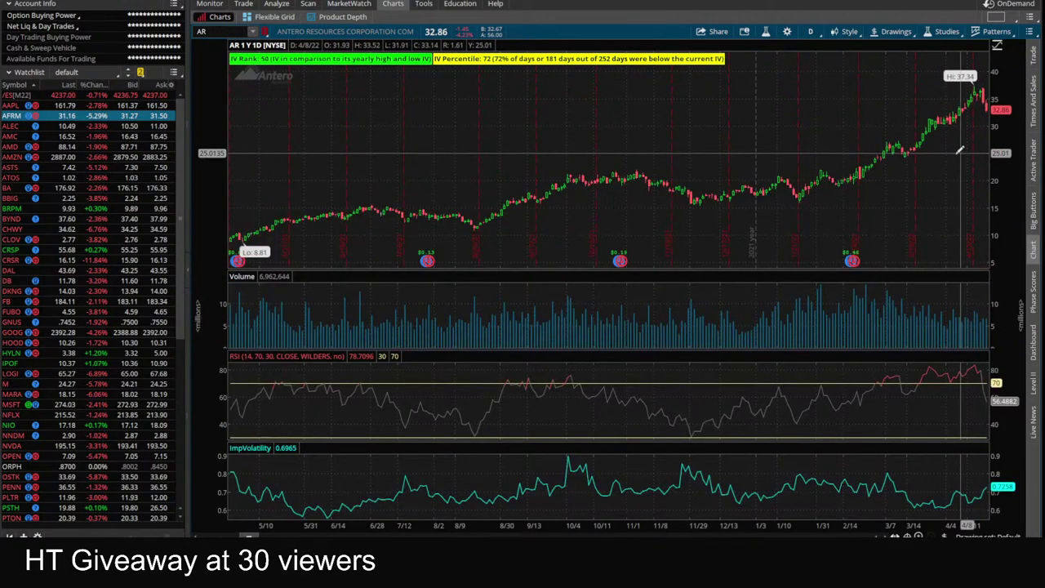
- Review the Discord earnings-moves graphics for April 25, 26 and 27, 2022, and return to AR's chart in the trading platform
mouse_move(277, 571)
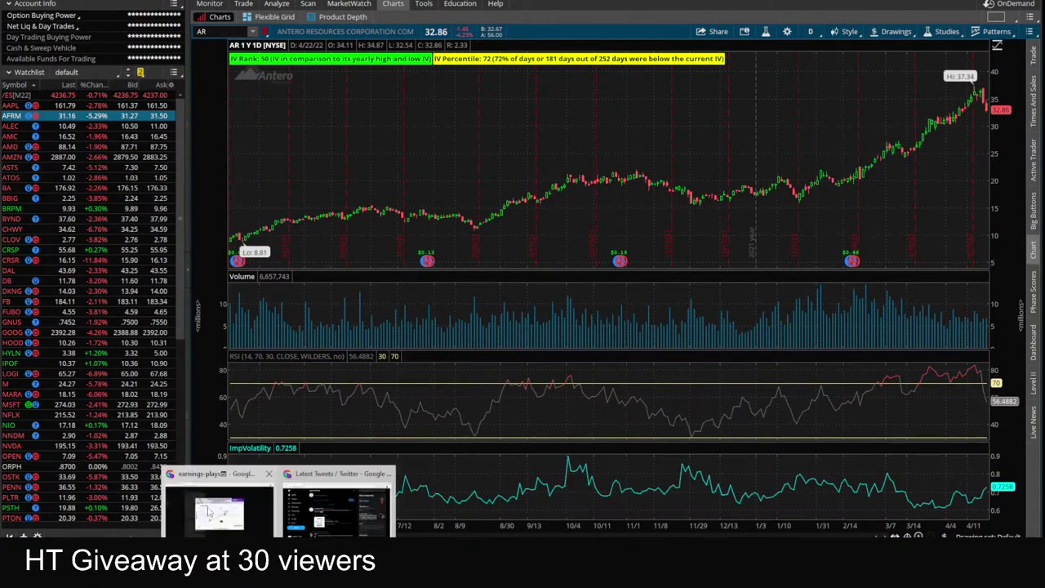
left_click(219, 508)
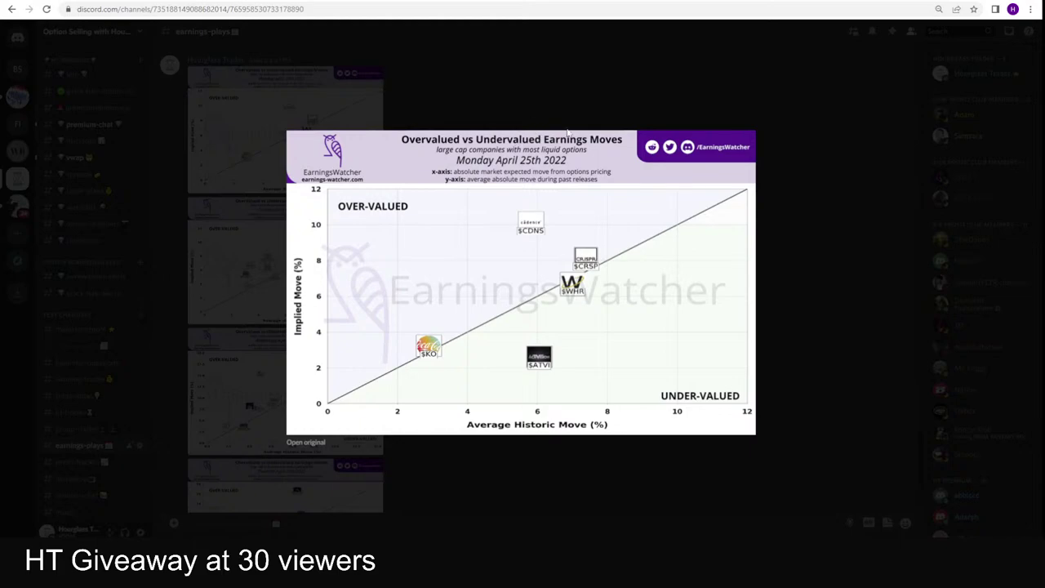
left_click(547, 114)
left_click(286, 261)
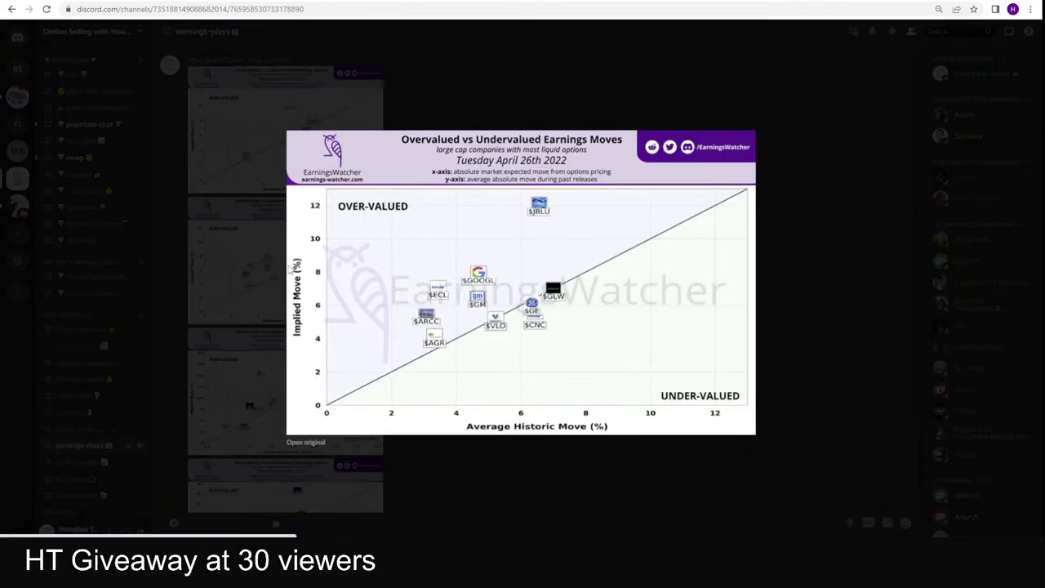
left_click(555, 493)
left_click(327, 400)
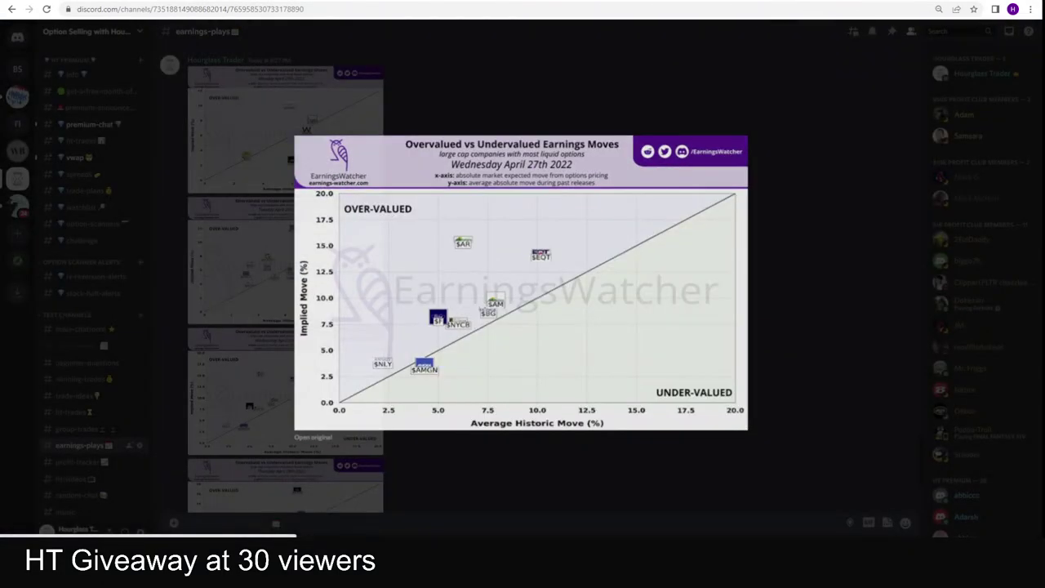
left_click(526, 471)
key("alt+Tab")
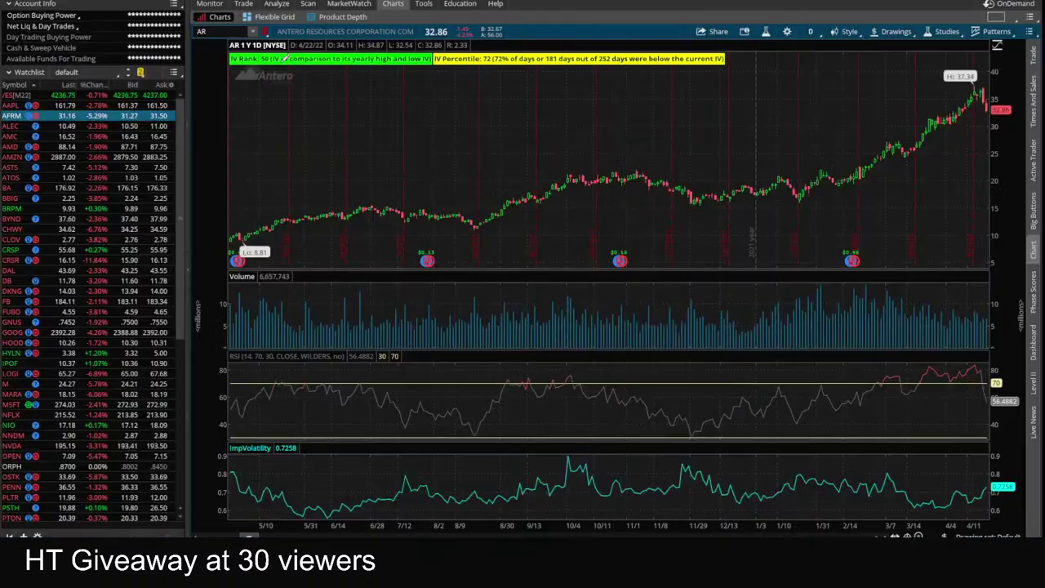
- Load EQT on the daily price chart and examine its company fundamentals
left_click(224, 32)
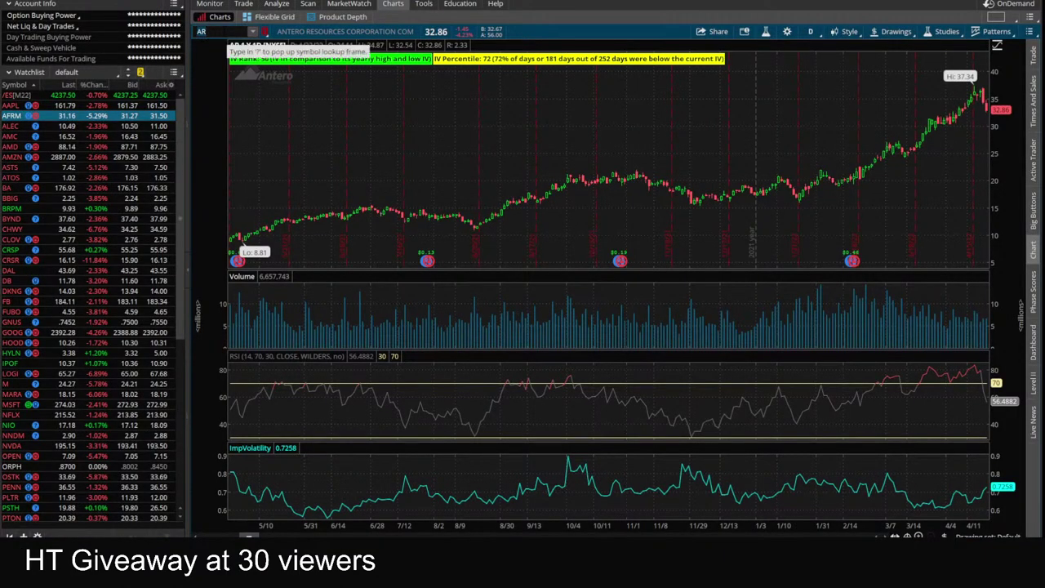
type("EQT")
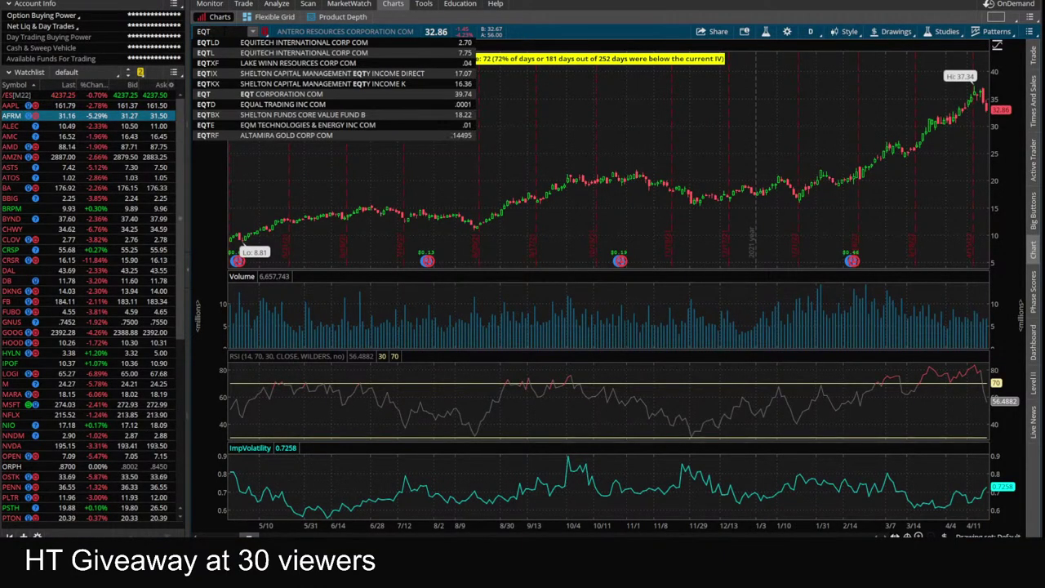
key("Return")
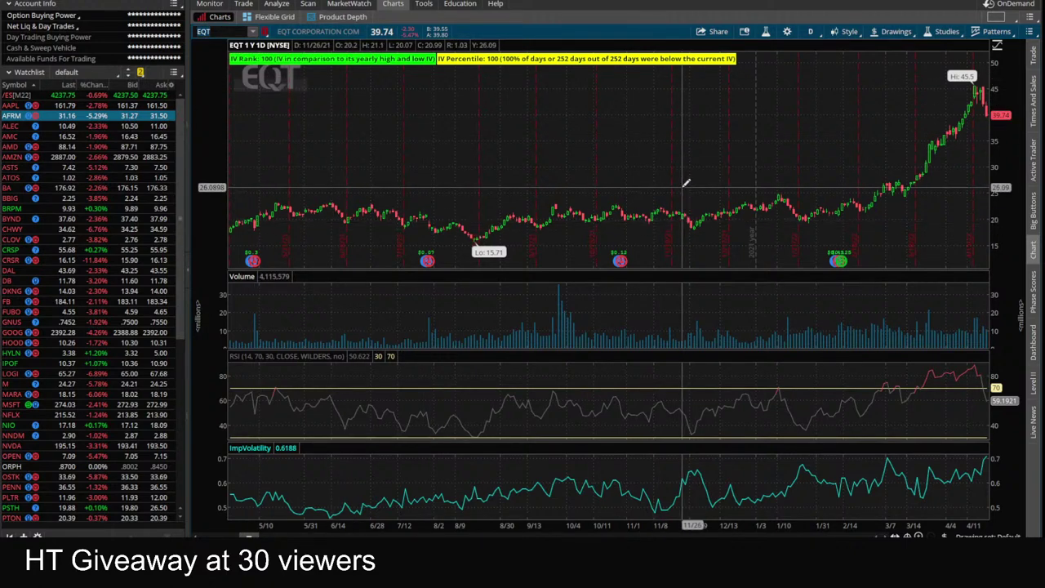
left_click(275, 3)
left_click(248, 34)
type("EQ")
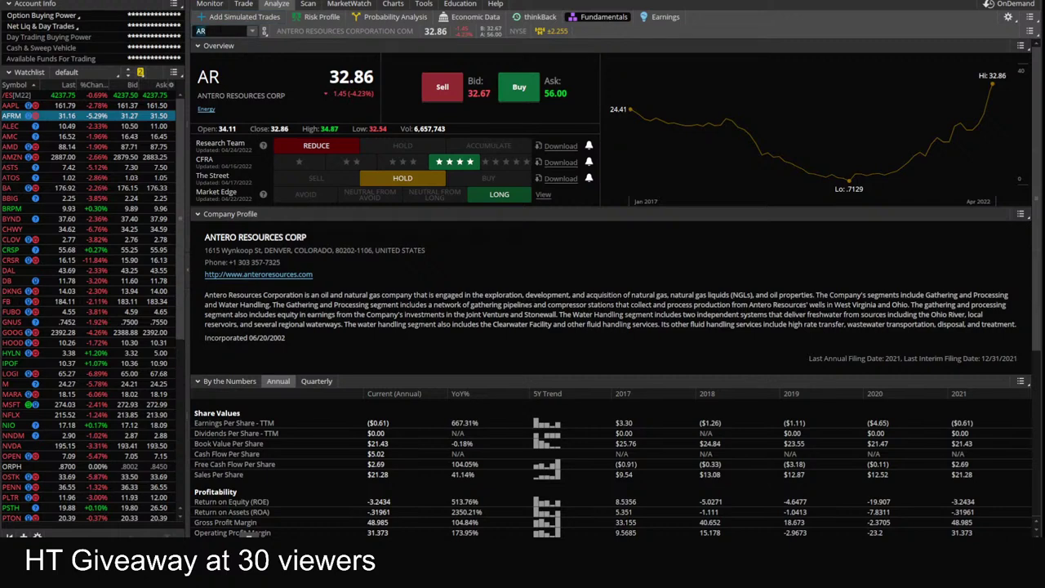
type("T")
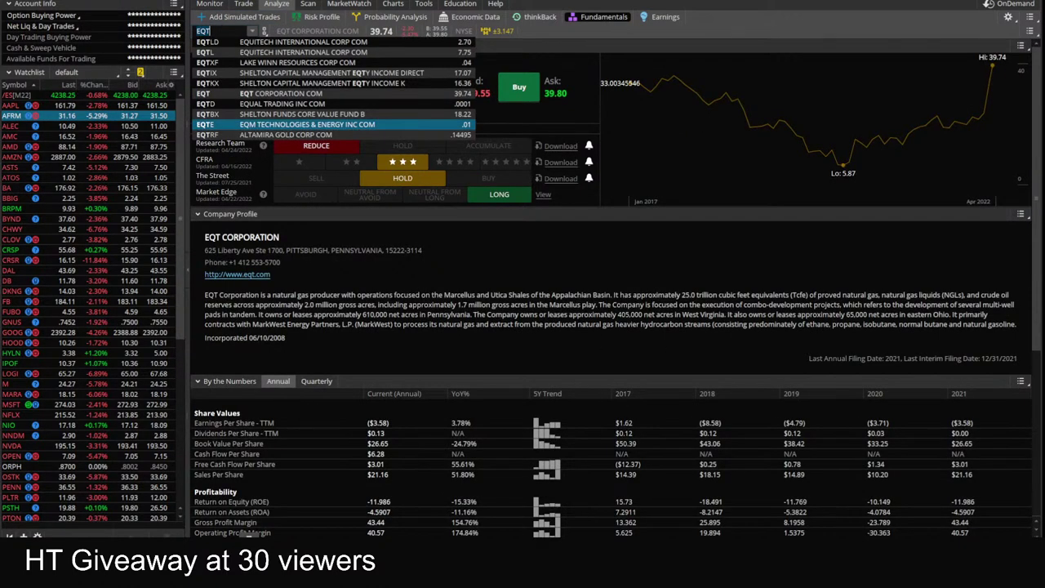
- Examine the Overvalued vs Undervalued Earnings Moves graphic for Thursday April 28, 2022 in Discord, and return to the trading platform
left_click(222, 509)
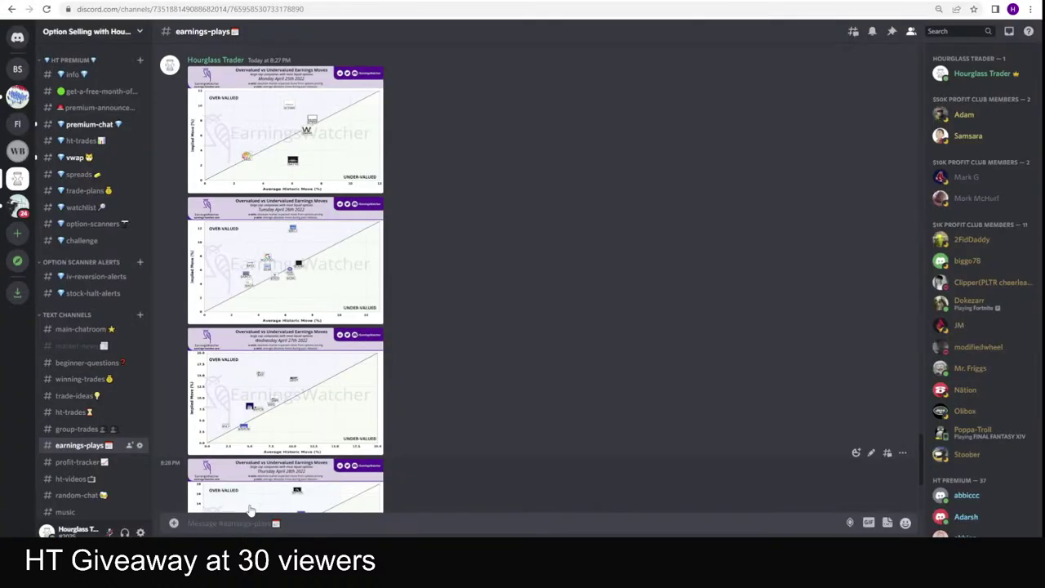
scroll(385, 319, "down", 3)
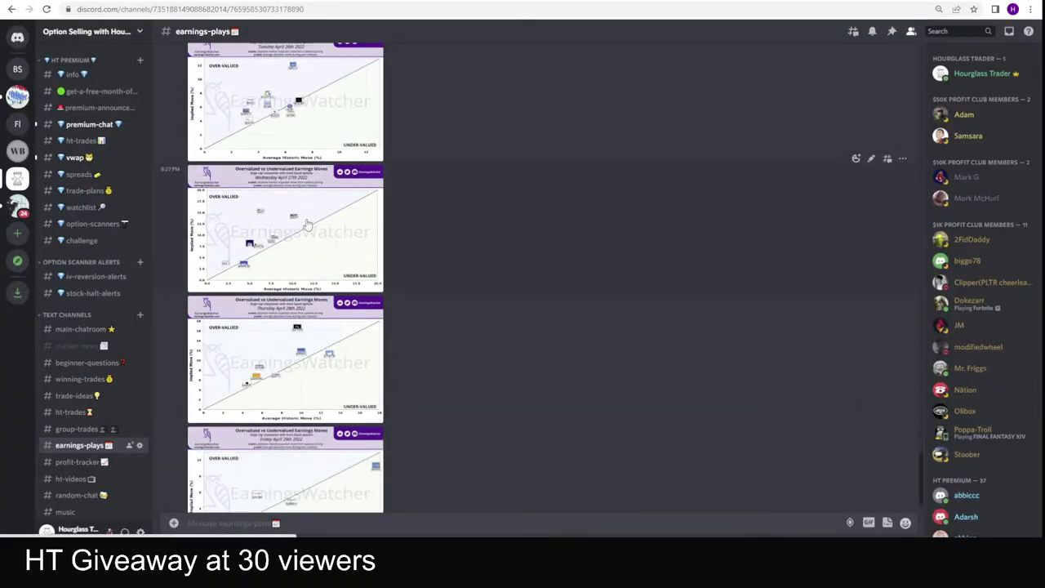
left_click(306, 363)
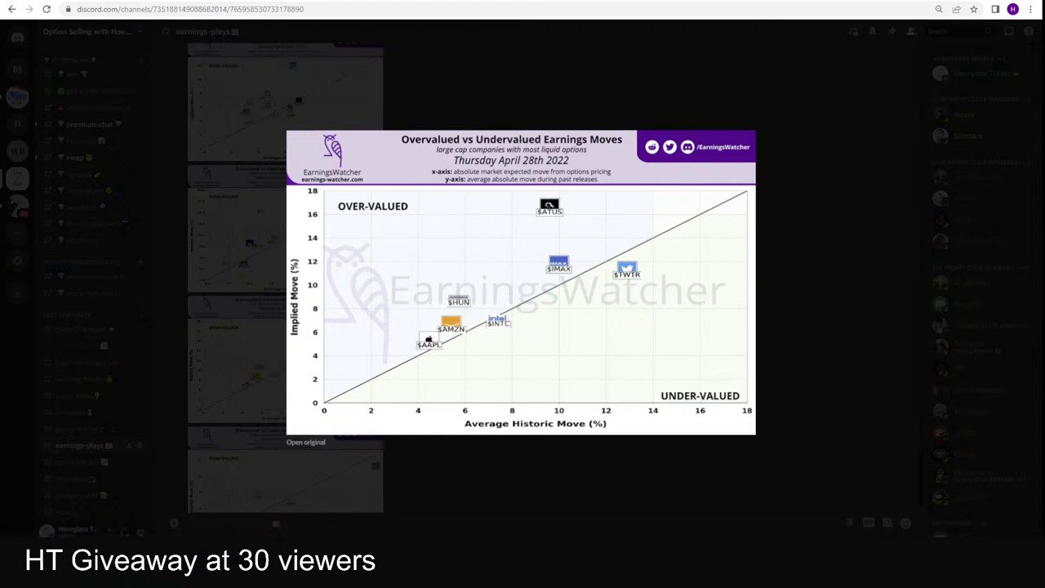
key("alt+Tab")
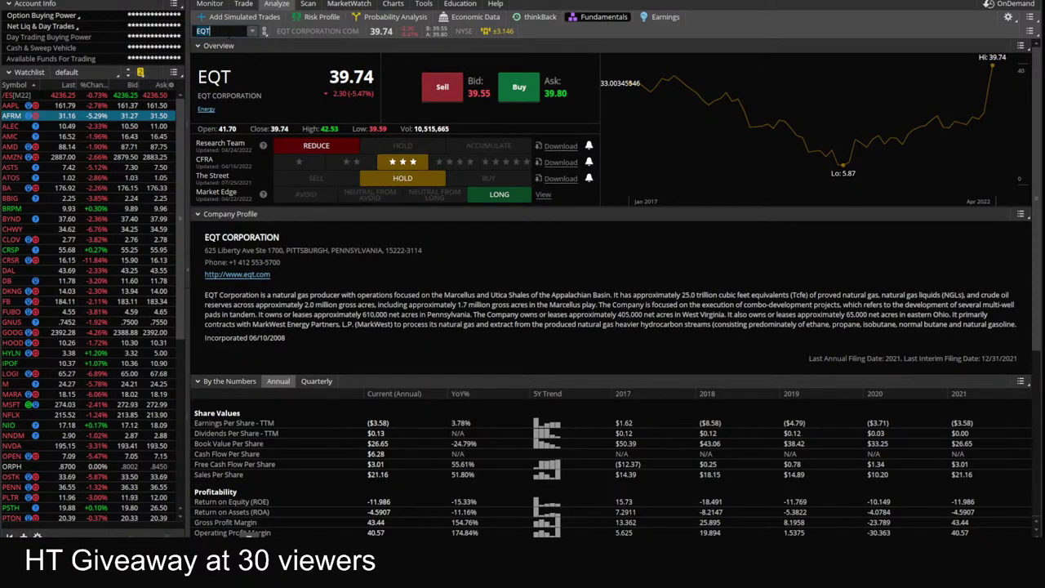
- Load ATUS on the price chart and set the chart to a three-year weekly time frame
left_click(392, 5)
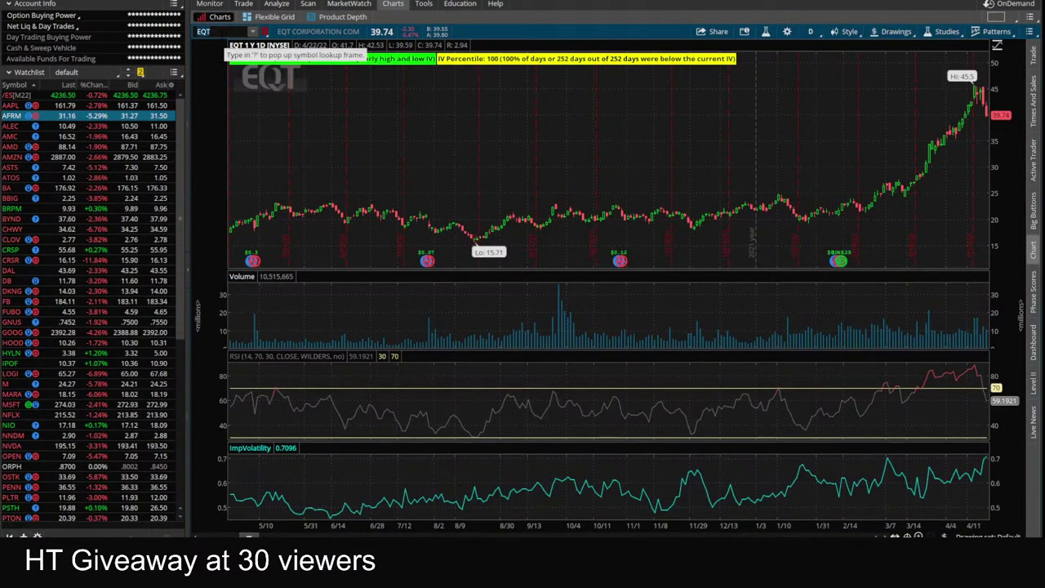
left_click(225, 35)
type("ATUS")
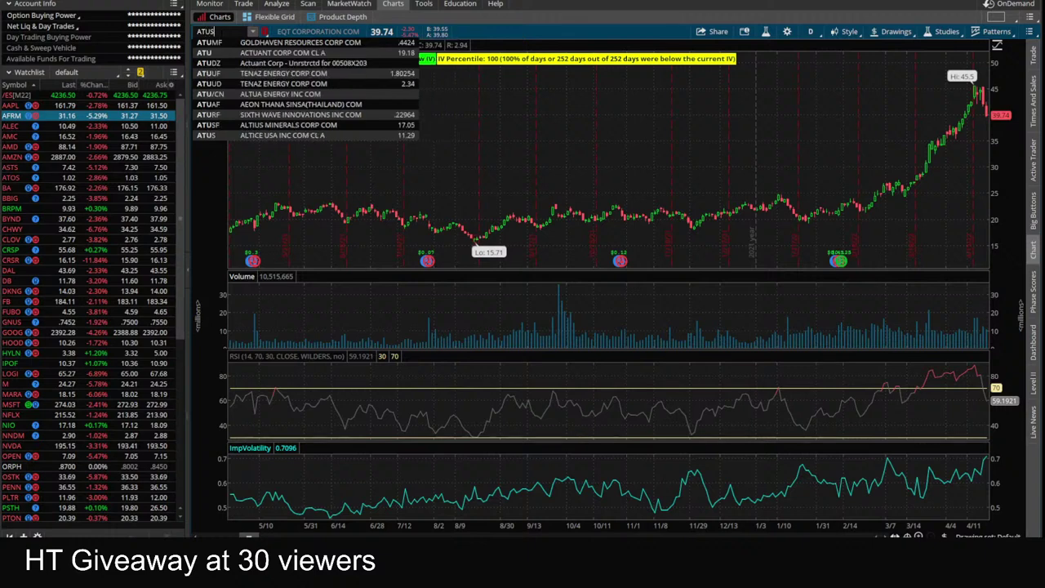
key("Return")
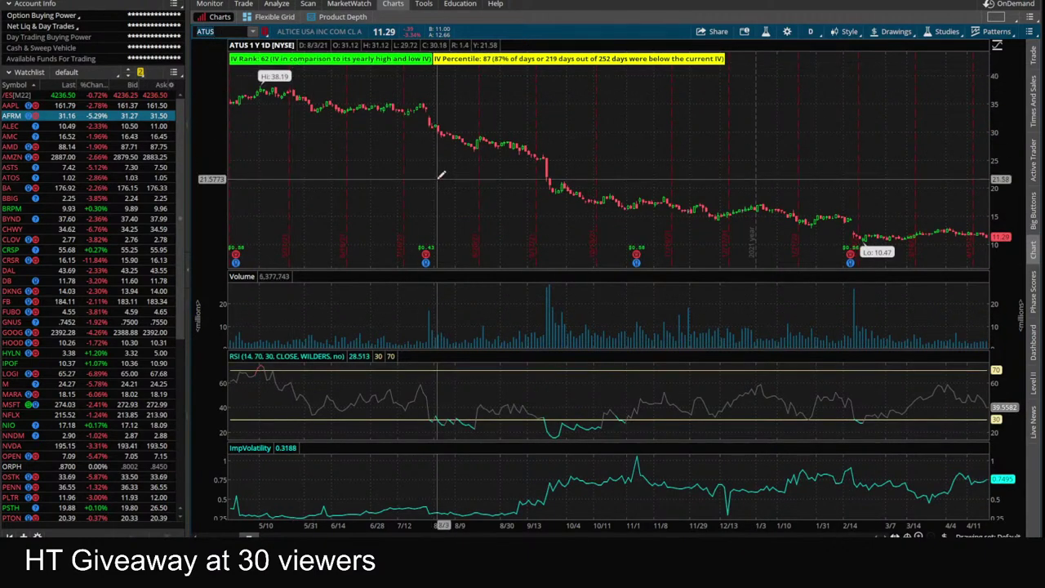
left_click(810, 37)
left_click(775, 182)
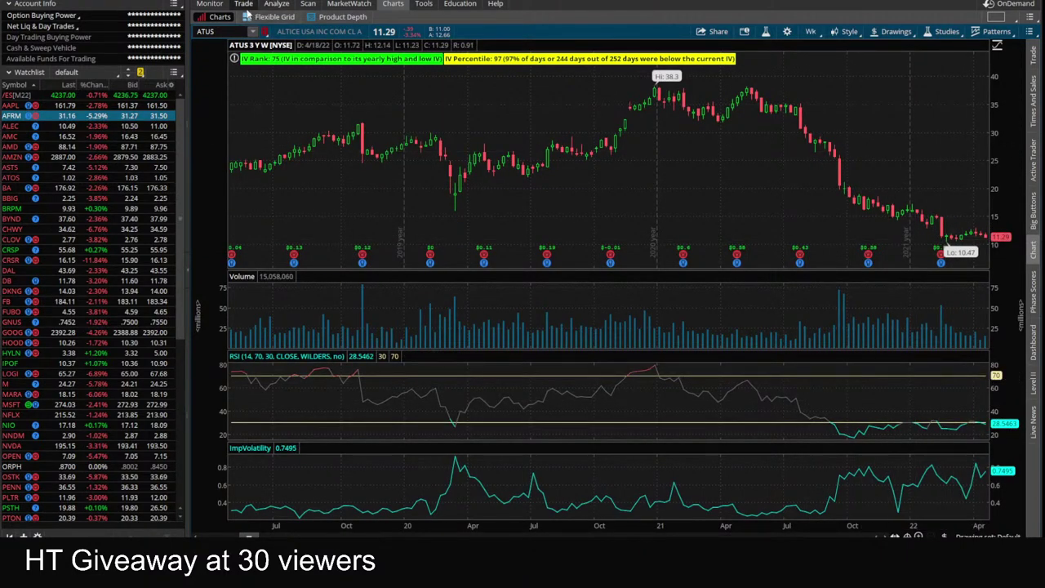
- Open ATUS's option chain and compare its 20 MAY 22 expected move with the Thursday April 28, 2022 earnings-moves graphic in Discord
left_click(244, 4)
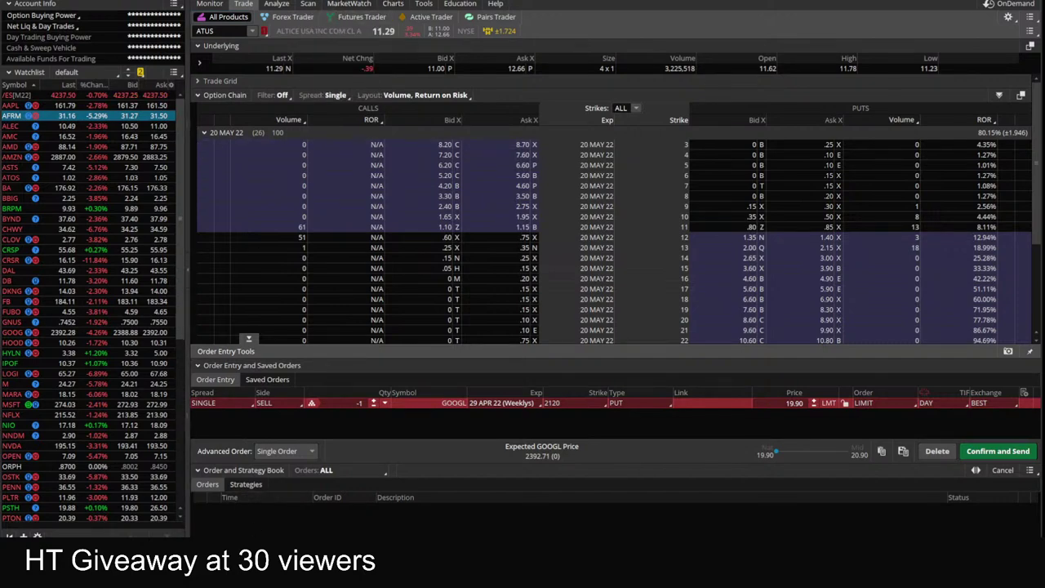
left_click(220, 502)
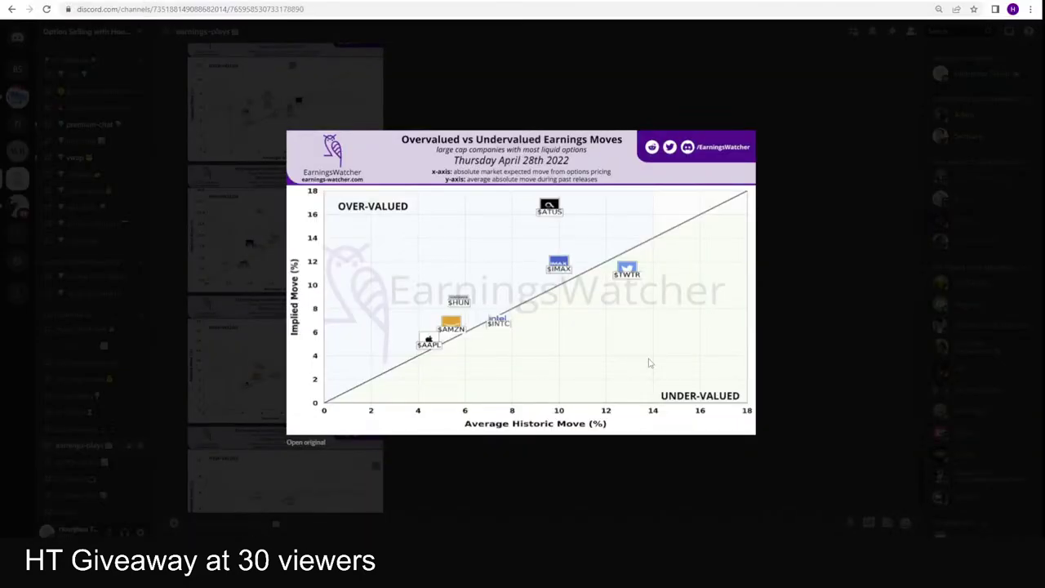
left_click(605, 494)
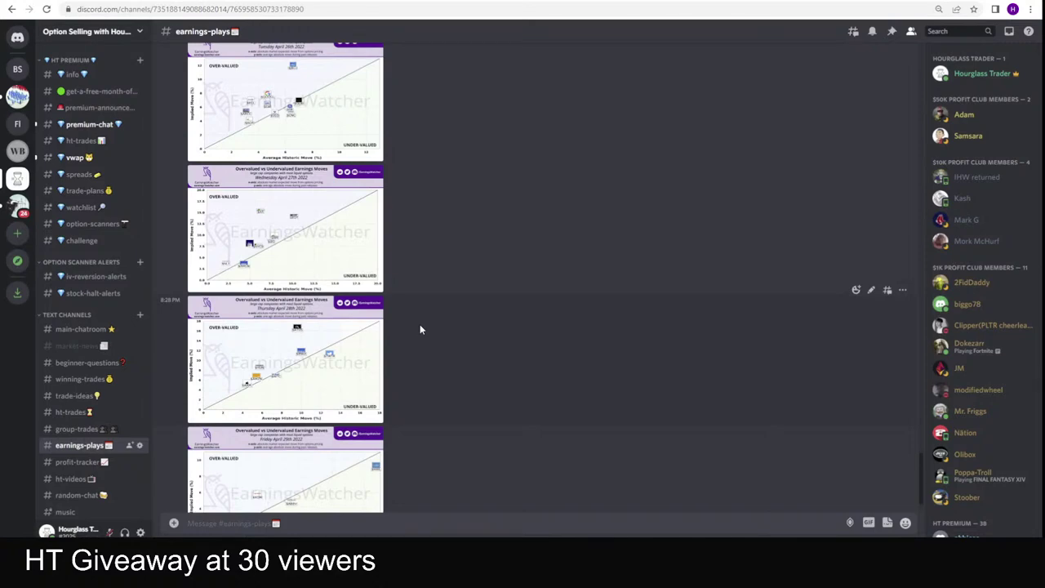
left_click(314, 338)
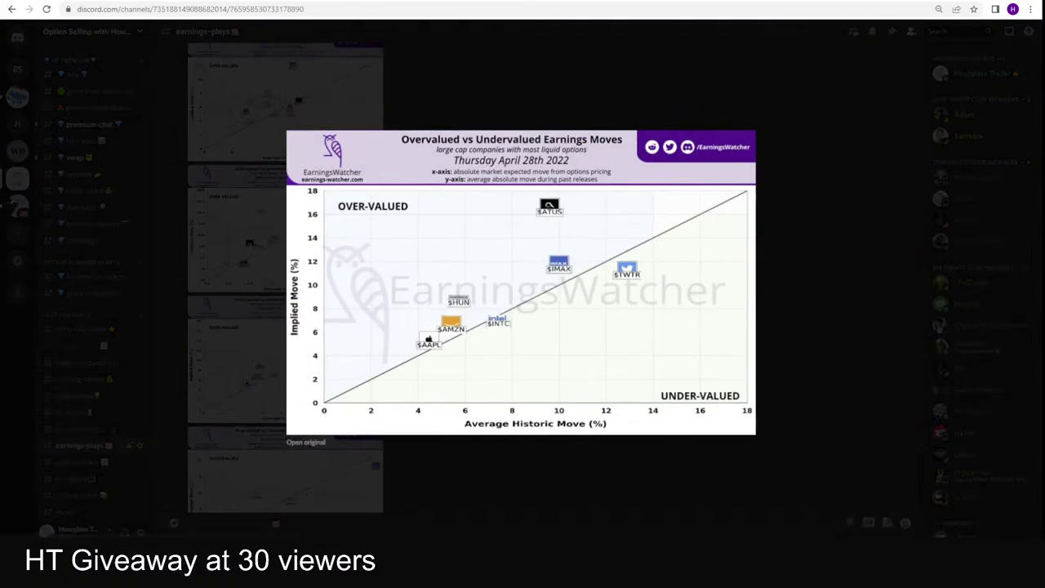
key("alt+Tab")
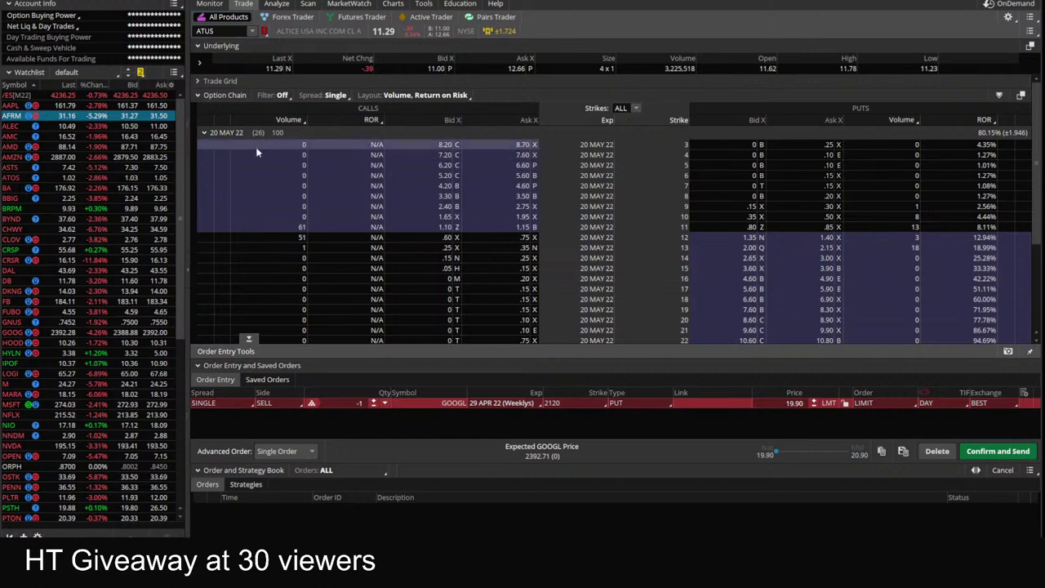
key("alt+Tab")
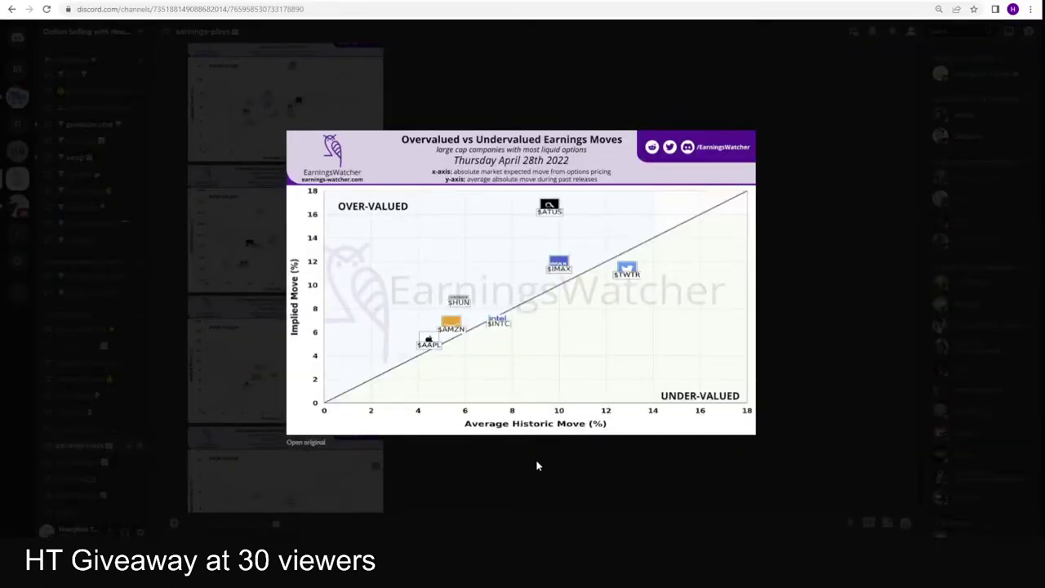
- Examine the Overvalued vs Undervalued Earnings Moves graphic for Friday April 29, 2022, and close it
left_click(282, 266)
left_click(286, 464)
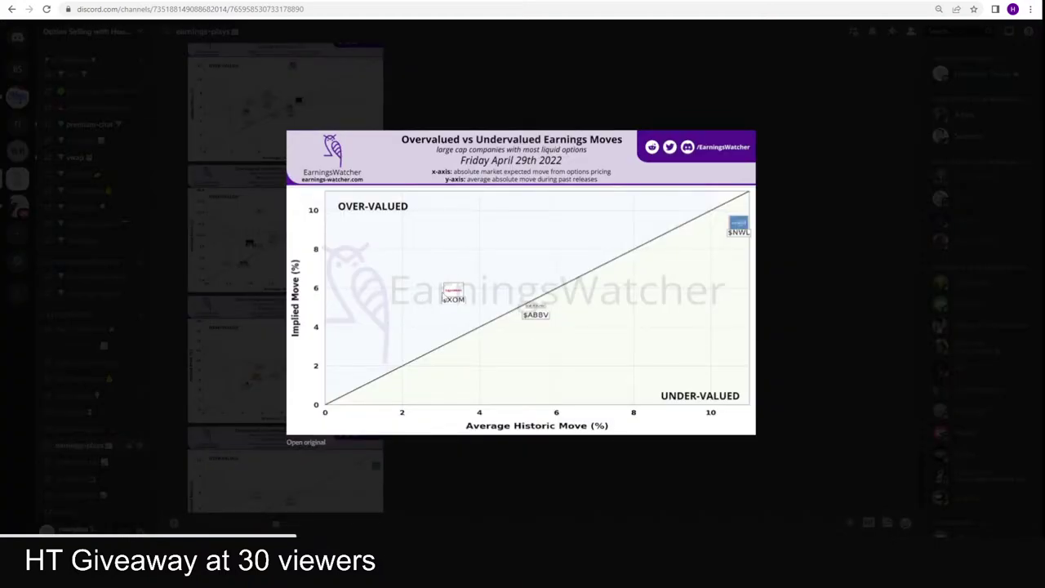
left_click(815, 366)
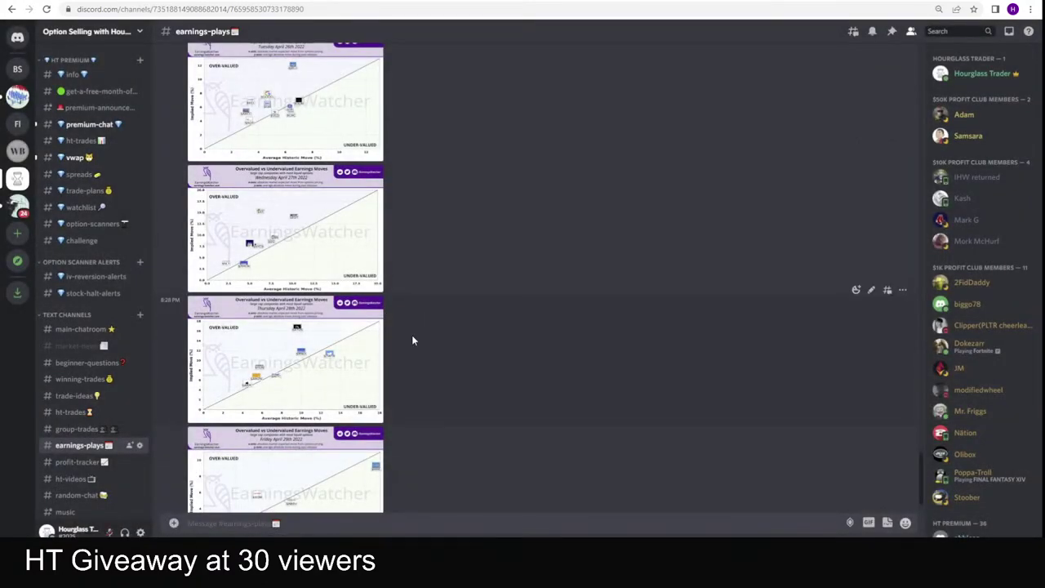
- Re-examine the earnings-moves graphics for Tuesday April 26 and Wednesday April 27, 2022 in the earnings-plays channel
scroll(411, 335, "up", 3)
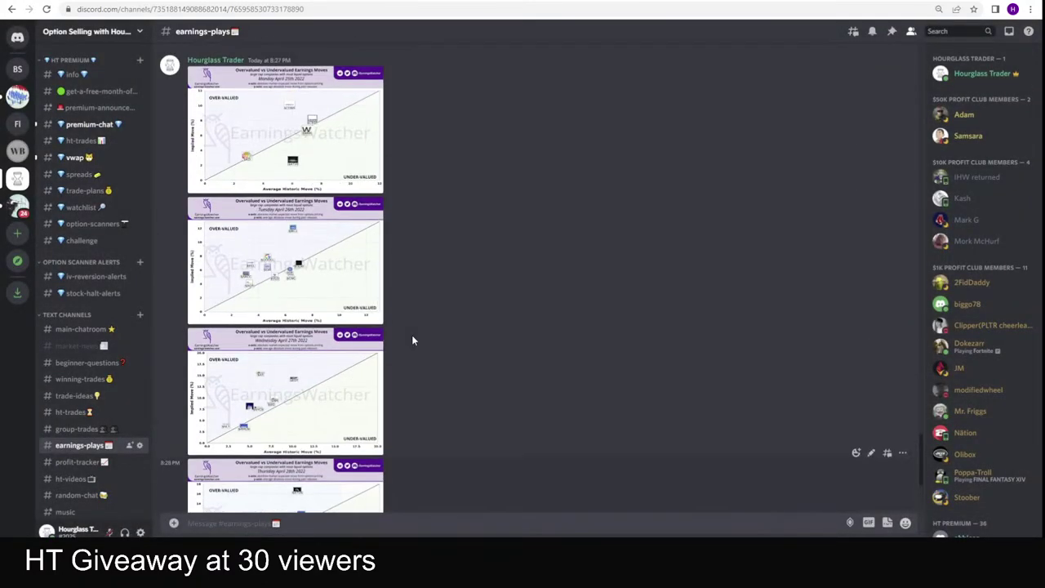
left_click(259, 269)
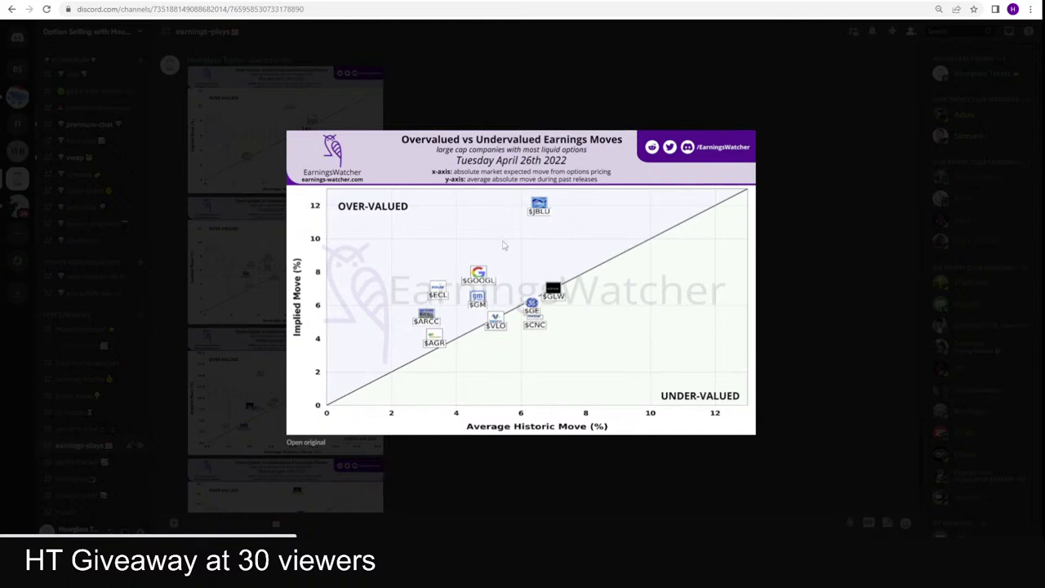
left_click(498, 457)
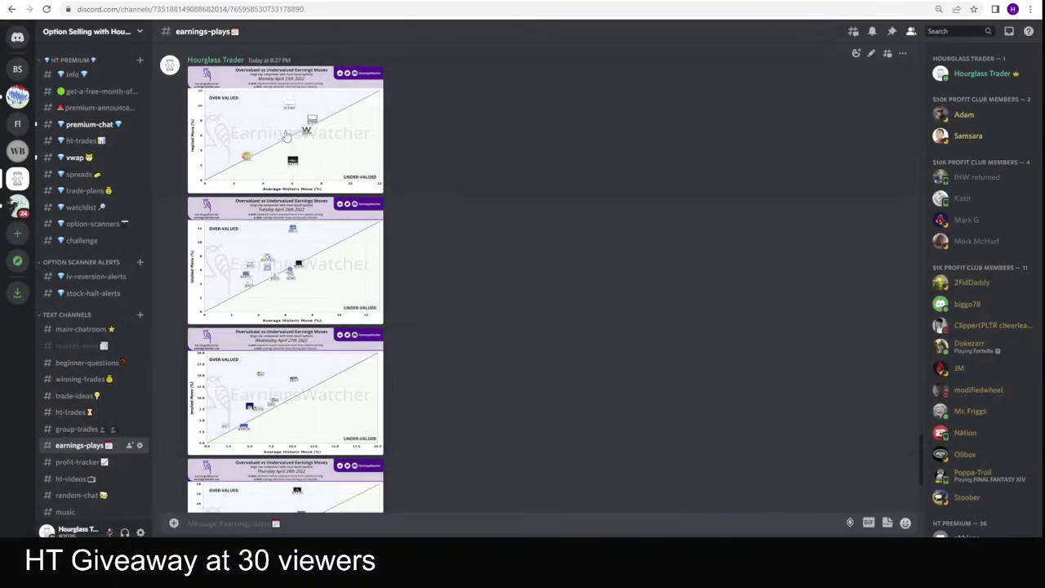
scroll(297, 245, "down", 3)
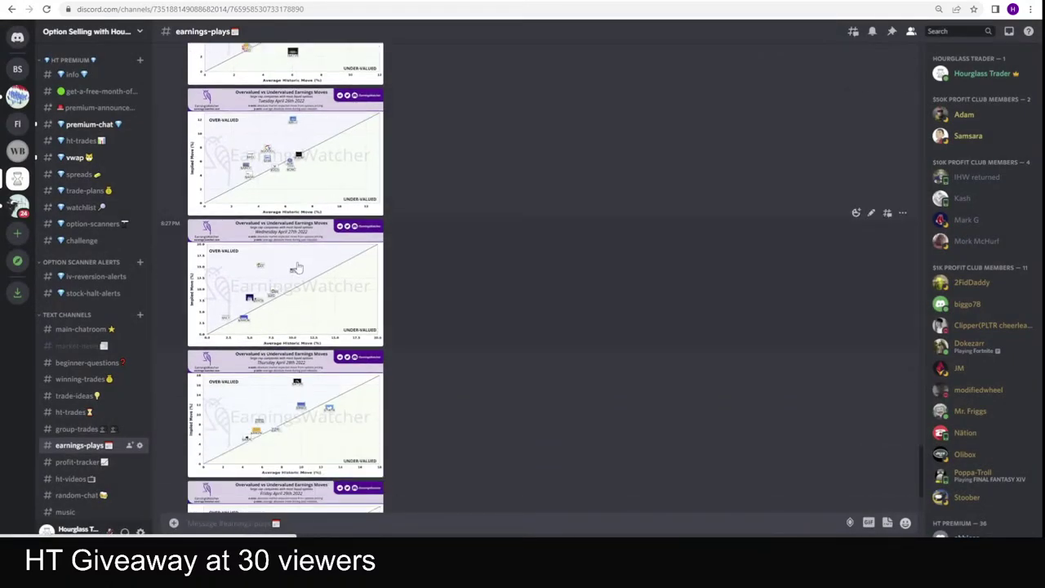
left_click(246, 296)
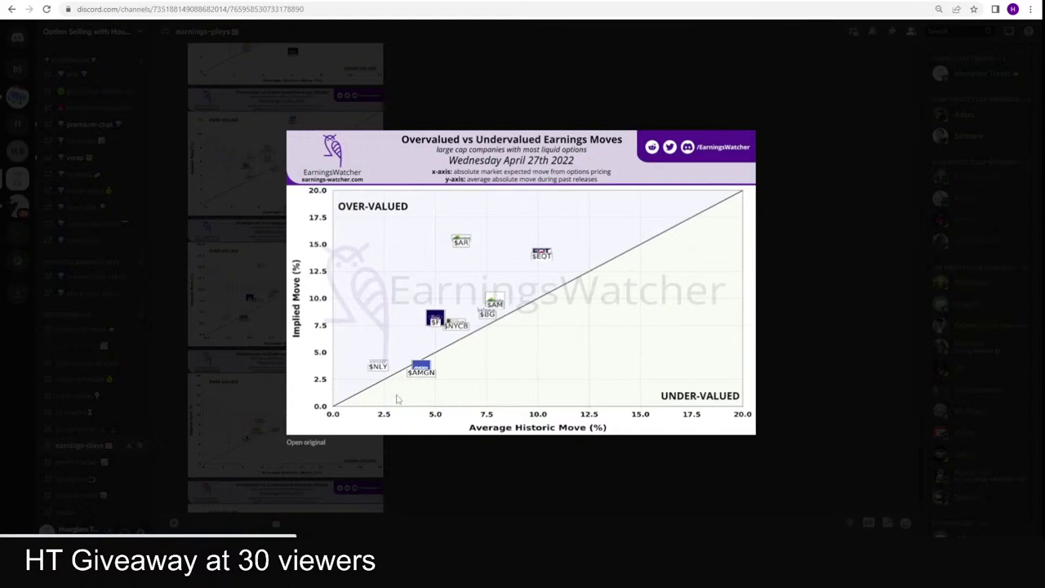
left_click(558, 474)
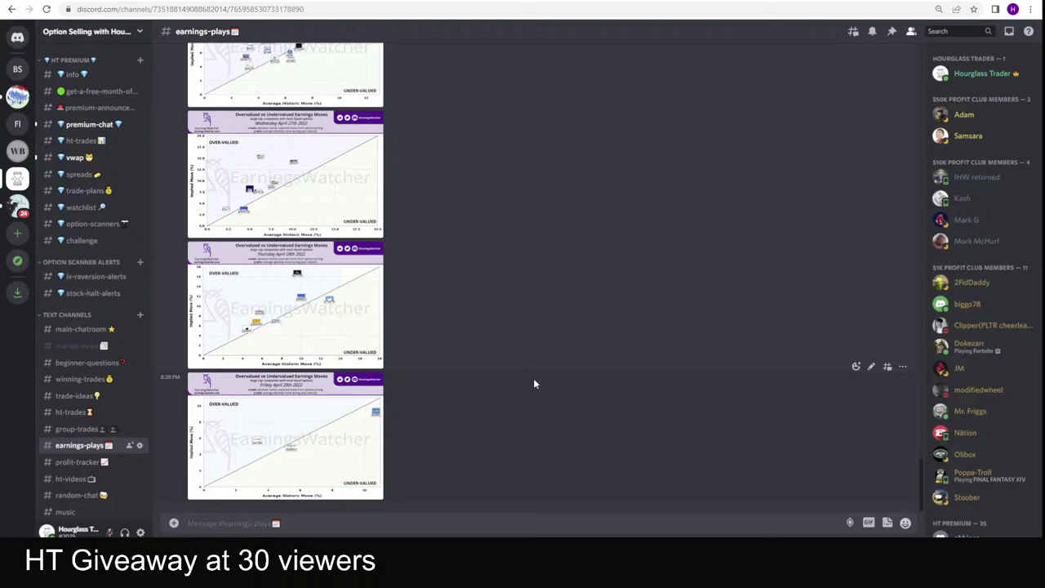
- Examine the Earnings Whispers calendar of most anticipated releases for the week of April 25, 2022, and close it
scroll(534, 384, "up", 5)
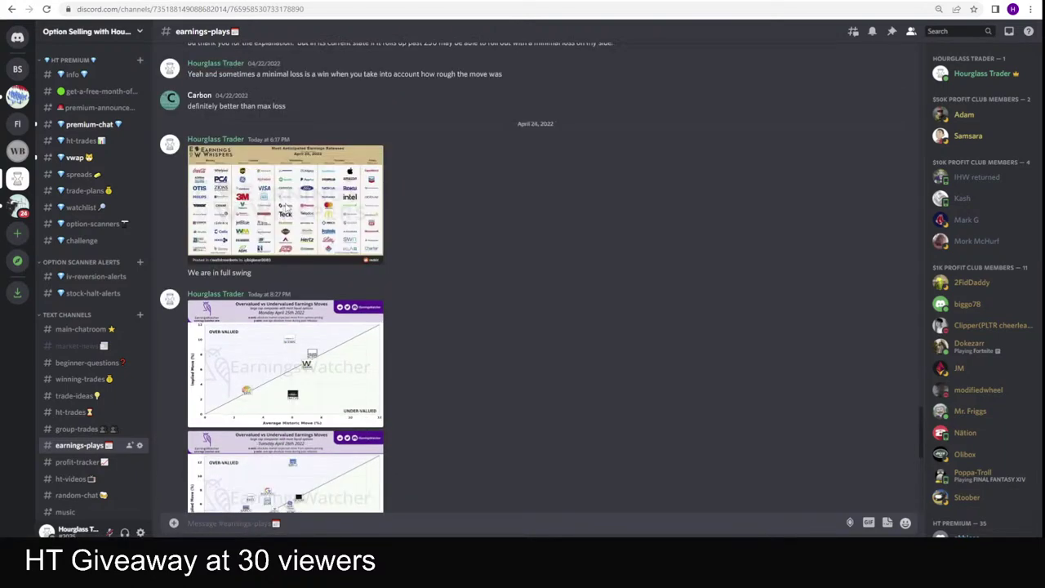
scroll(534, 326, "up", 2)
left_click(284, 284)
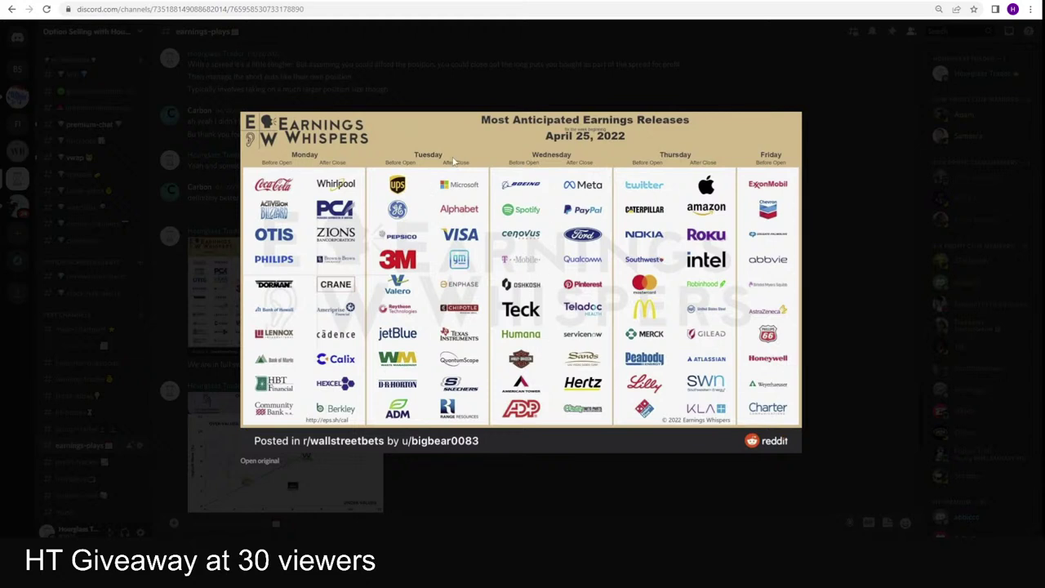
left_click(636, 472)
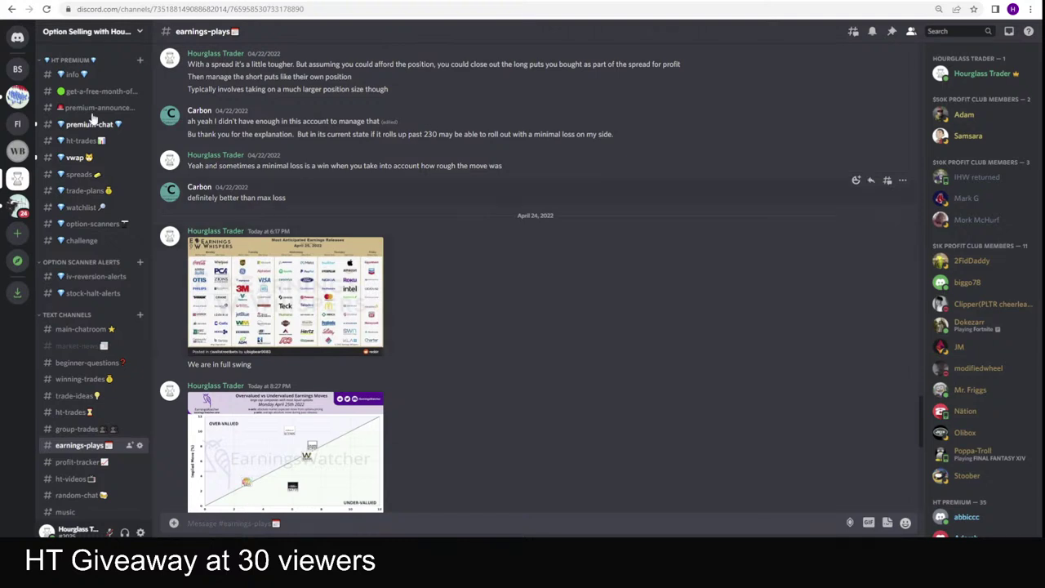
- Look through the premium-chat history and examine the channel activity comparison image in the premium info channel
key("alt+shift+Up")
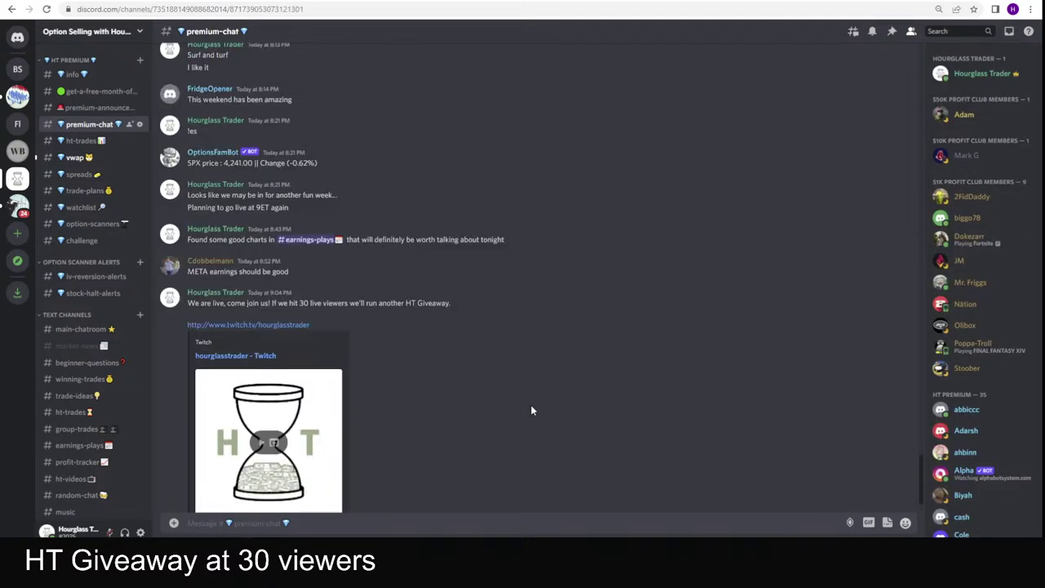
scroll(530, 410, "up", 15)
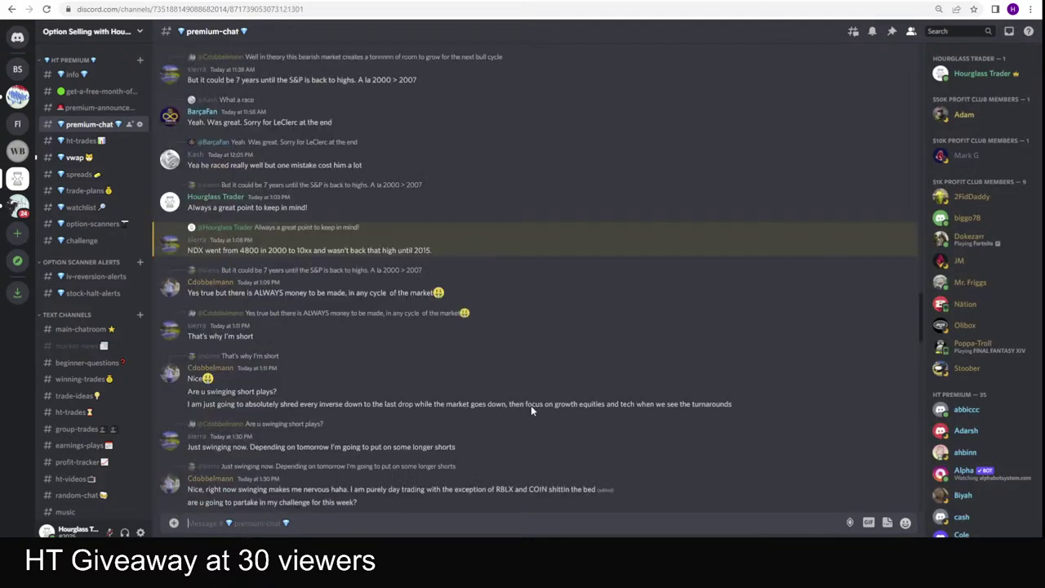
scroll(531, 405, "up", 10)
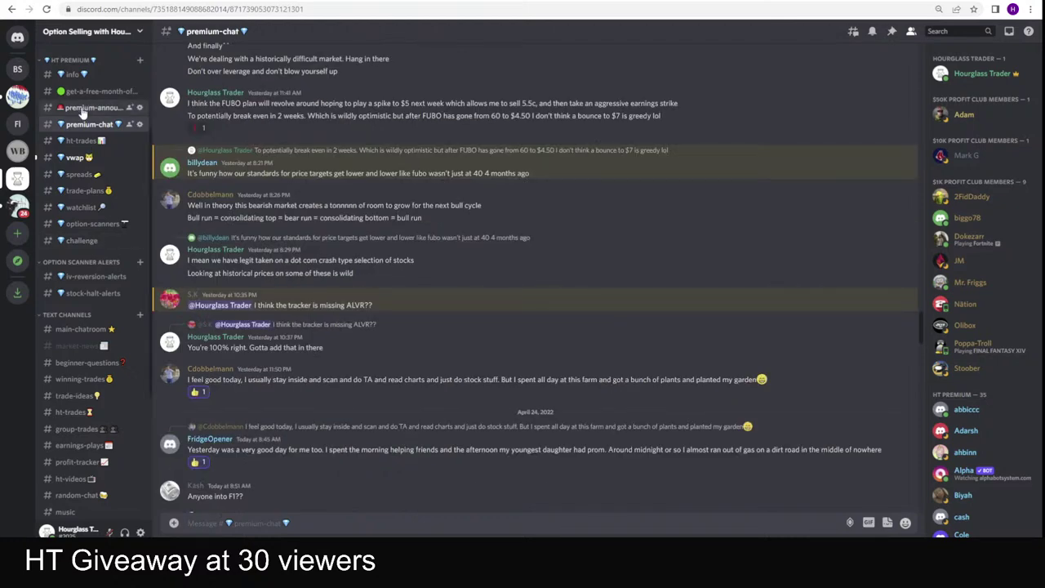
left_click(84, 76)
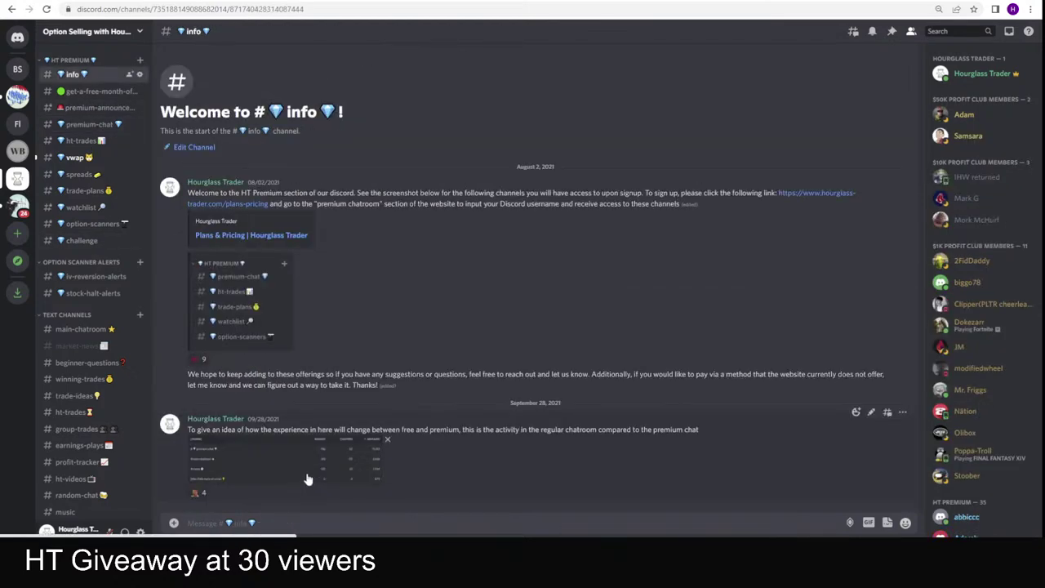
left_click(307, 479)
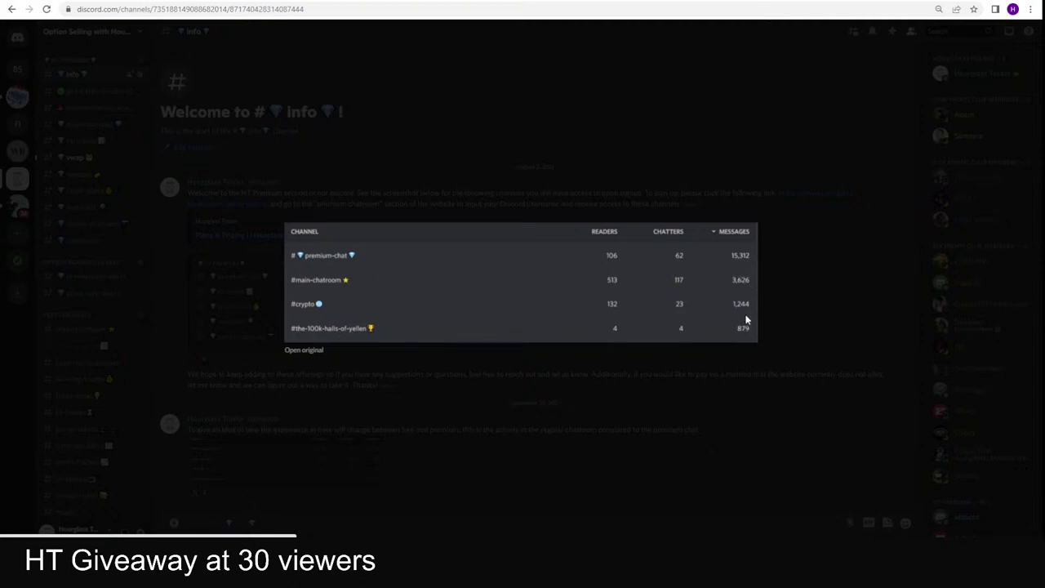
left_click(83, 173)
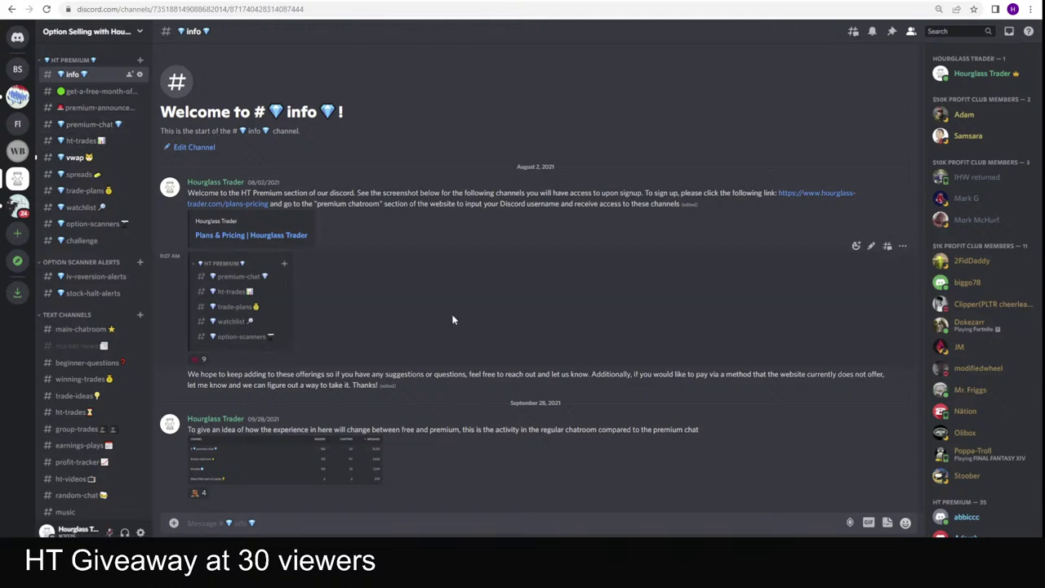
- Switch to the HT Profit Tracker in Google Sheets and show the week of 4/24 positions on the 2022 Weekly Tracker sheet
key("ctrl+Tab")
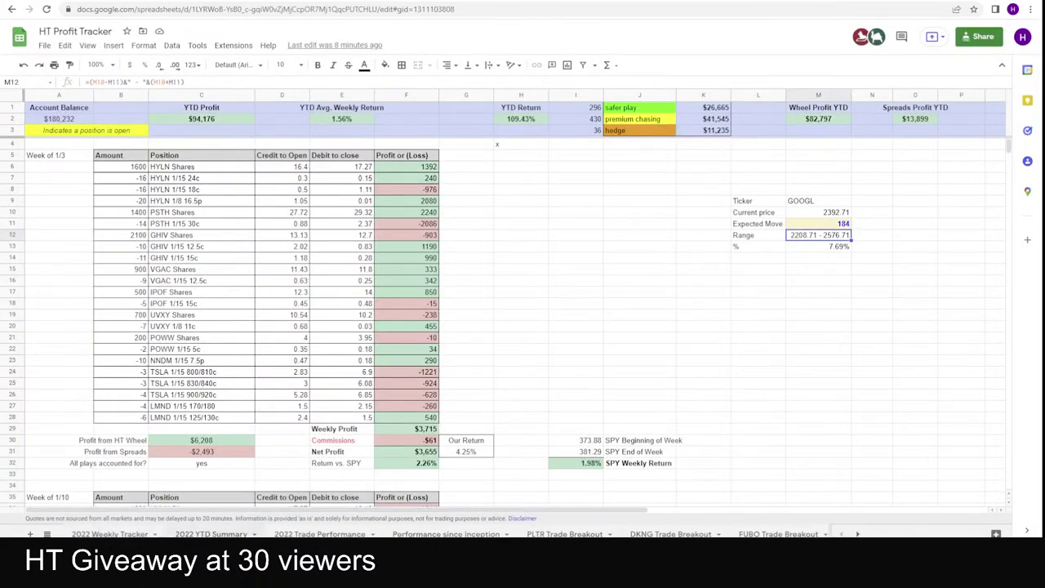
left_click(484, 532)
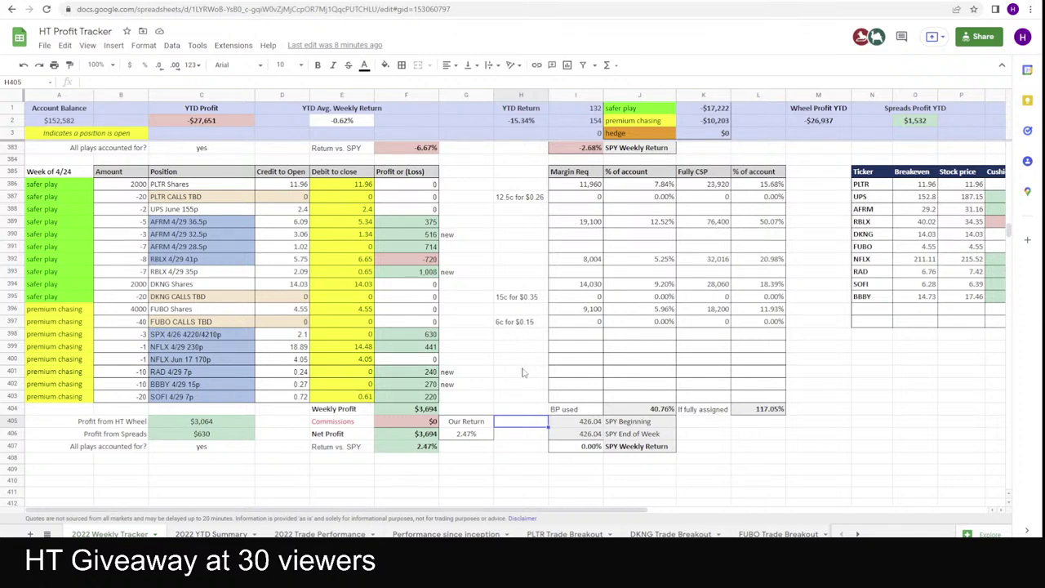
key("alt+Tab")
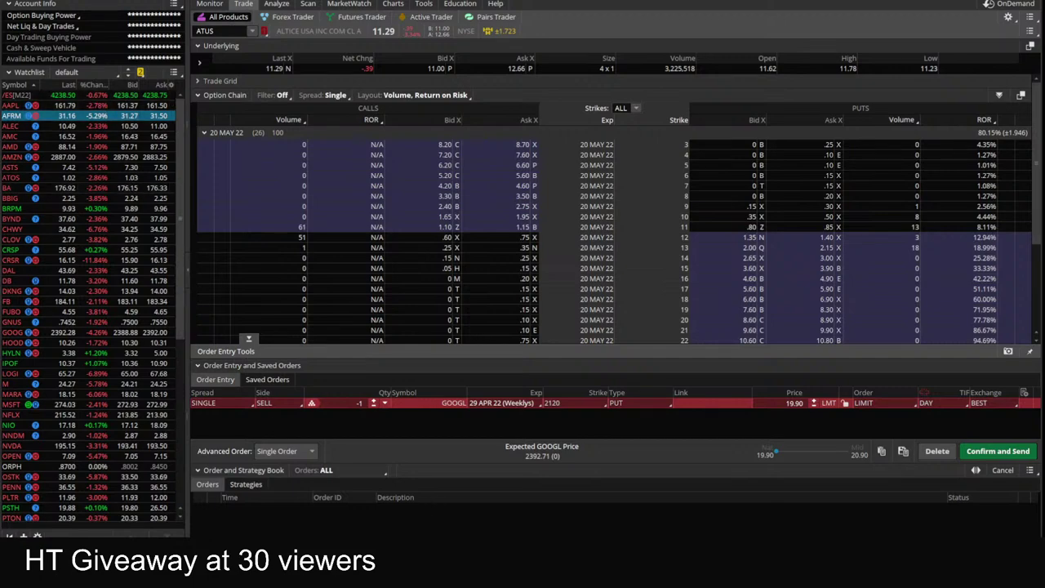
left_click(245, 512)
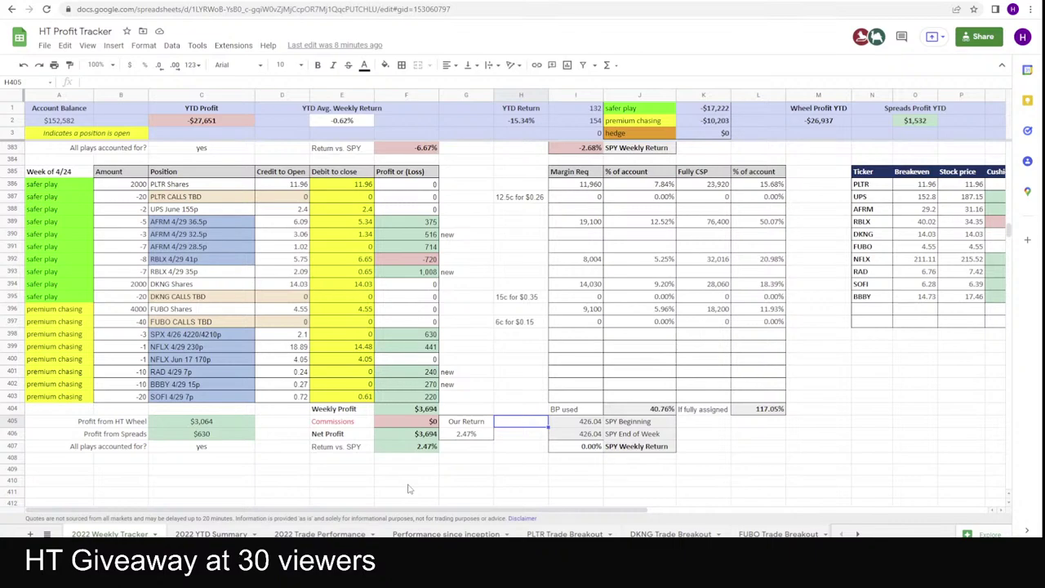
- Compare the positions and buying power used across the weeks of 4/10, 4/17 and 4/24 in the weekly tracker
scroll(557, 344, "up", 7)
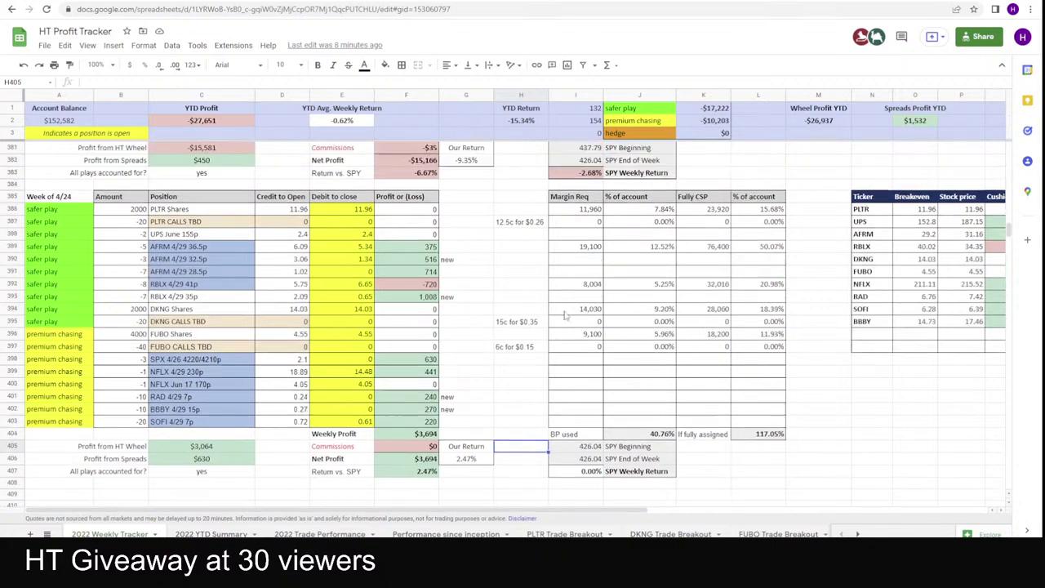
scroll(586, 296, "up", 11)
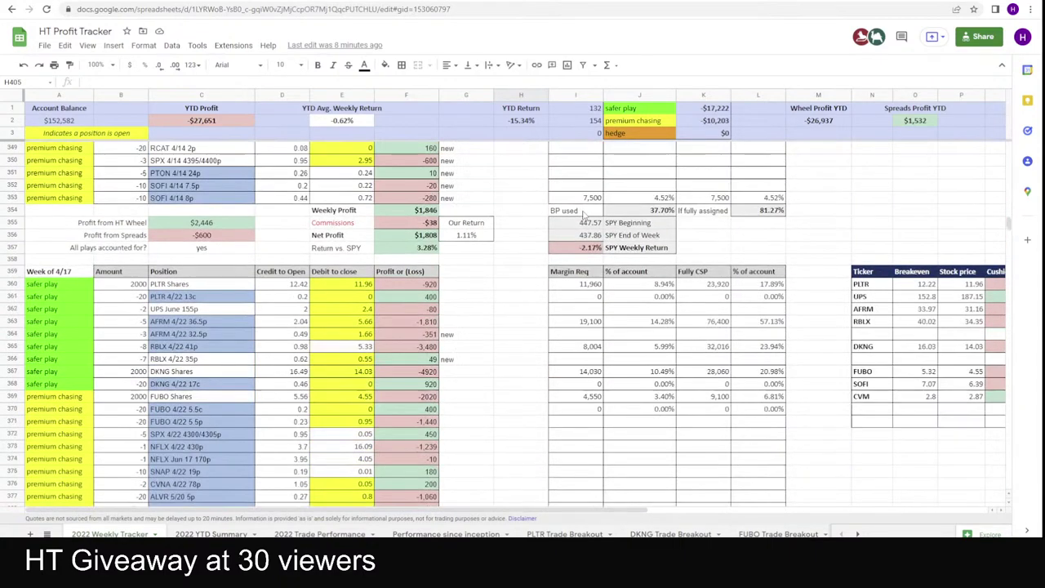
scroll(587, 235, "down", 2)
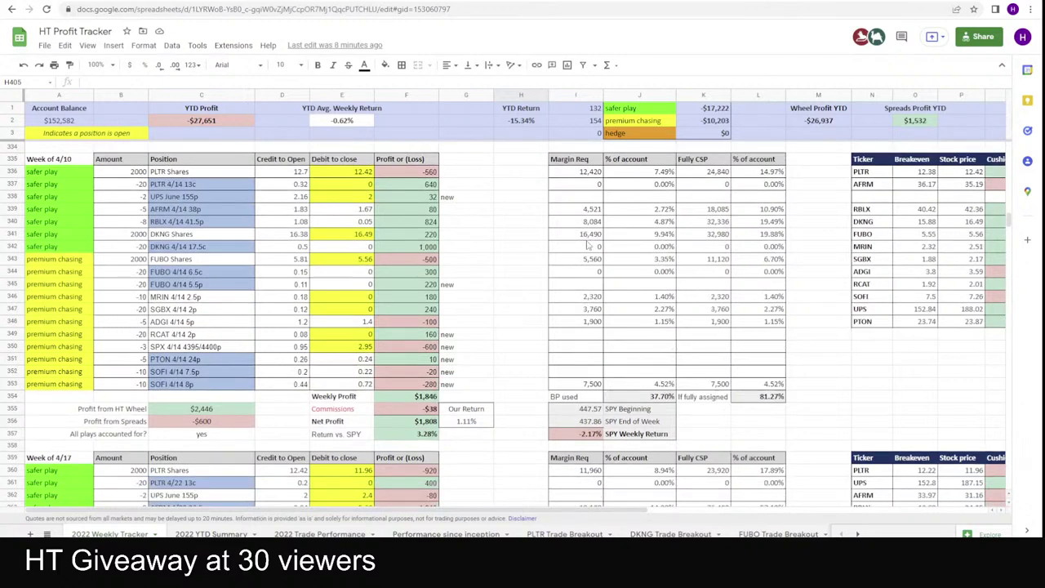
scroll(590, 408, "down", 17)
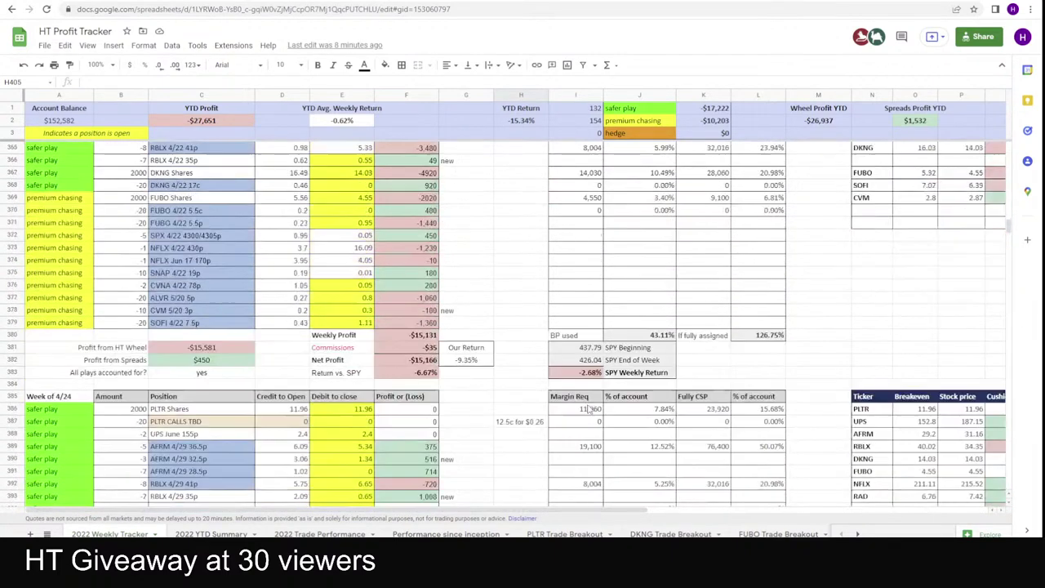
scroll(583, 409, "up", 1)
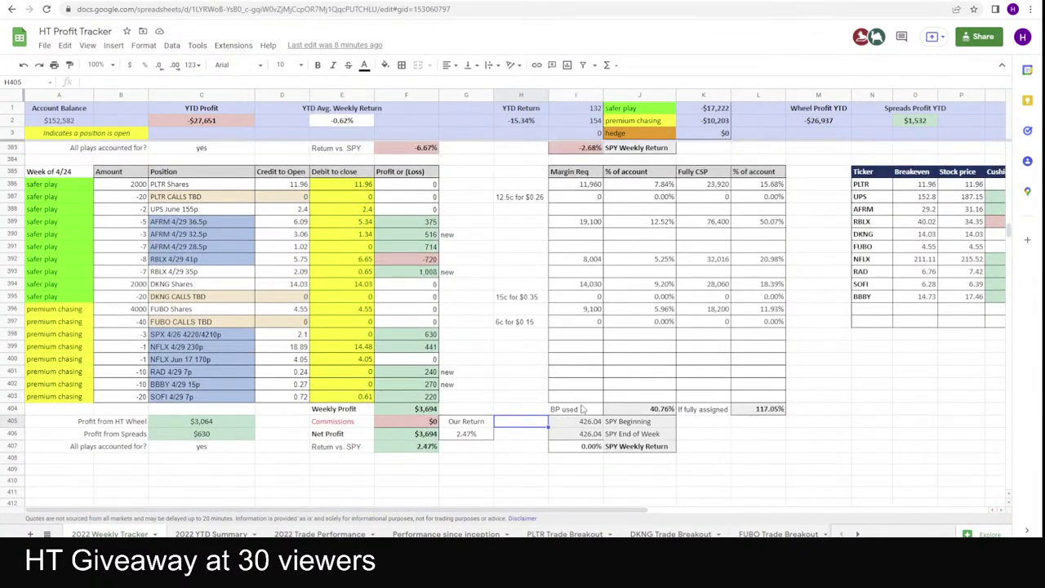